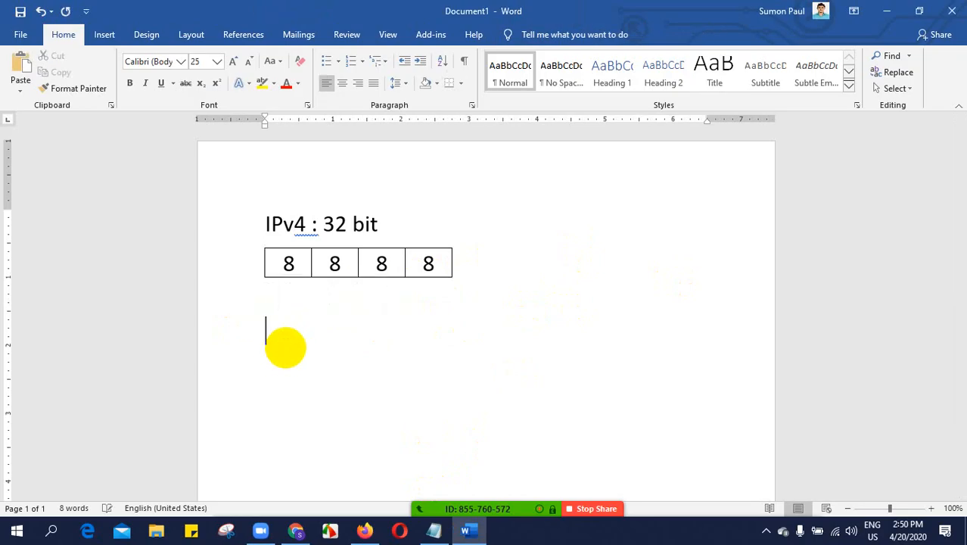
- Write "Subnet" and "Subneting" on two separate lines below the table of four 8-bit octets
{"action": "type", "text": "Sun"}
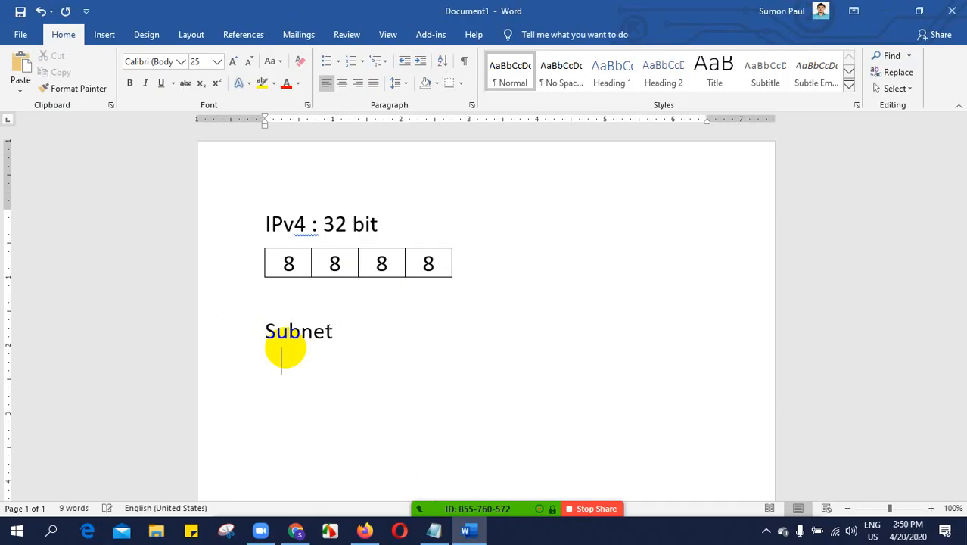
{"action": "key", "text": "Return"}
{"action": "type", "text": "Subneting"}
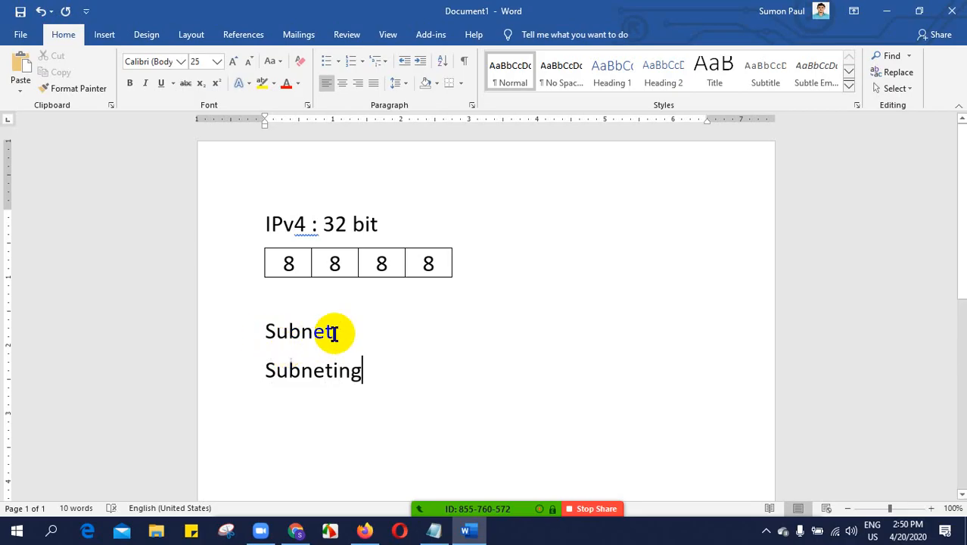
- Split the word "Subnet" into "Sub net" to point out its two parts, and rejoin it as one word
{"action": "left_click_drag", "start_coordinate": [317, 328], "coordinate": [261, 331]}
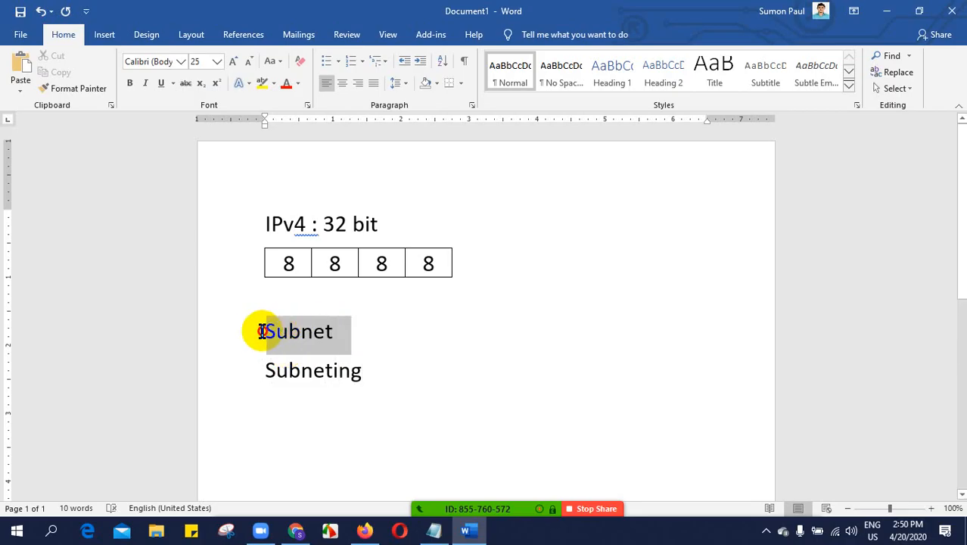
{"action": "left_click", "coordinate": [335, 339]}
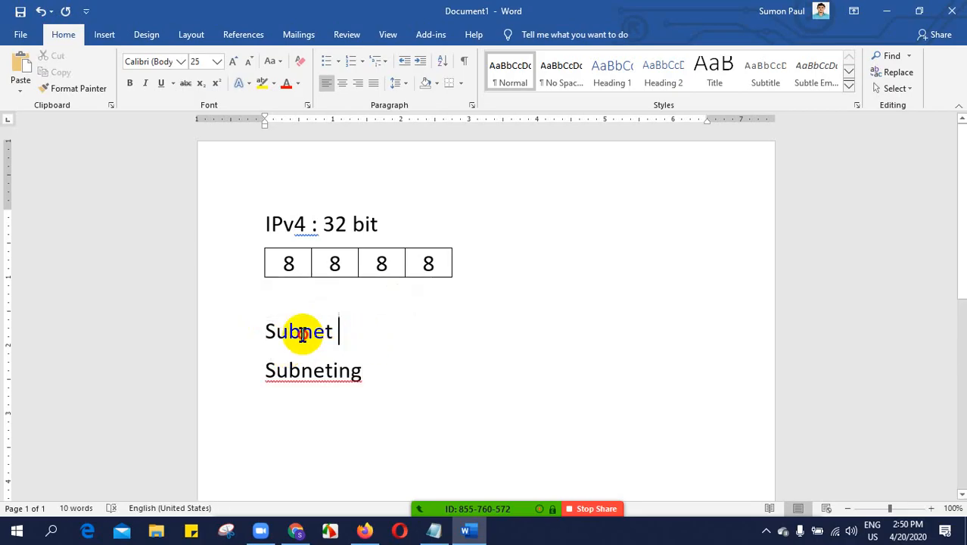
{"action": "left_click", "coordinate": [300, 330]}
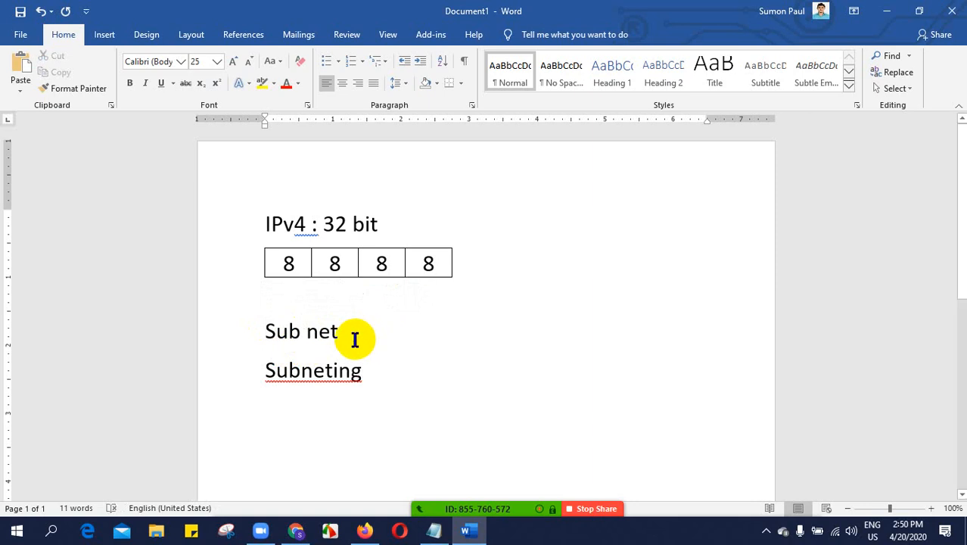
{"action": "left_click_drag", "start_coordinate": [341, 333], "coordinate": [267, 333]}
{"action": "left_click", "coordinate": [296, 330]}
{"action": "double_click", "coordinate": [287, 333]}
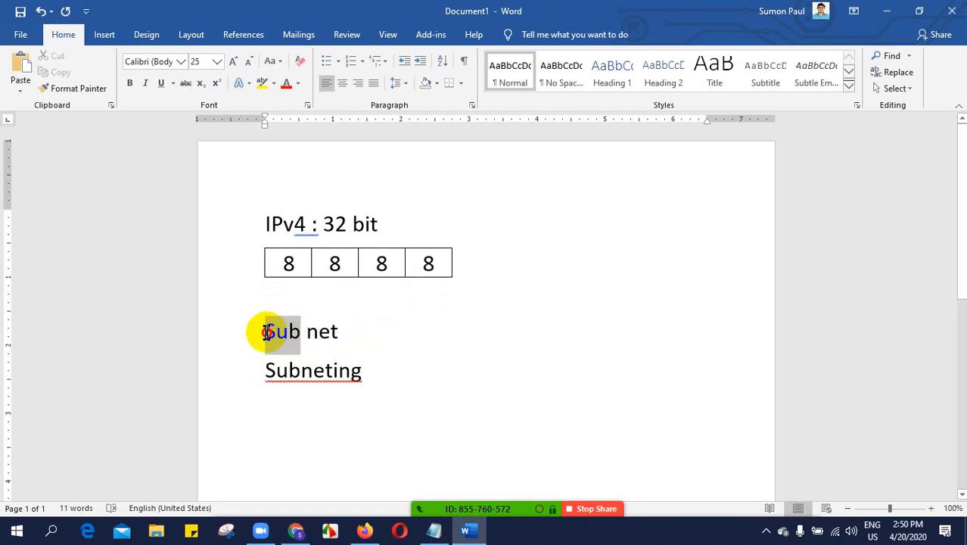
{"action": "left_click", "coordinate": [308, 333]}
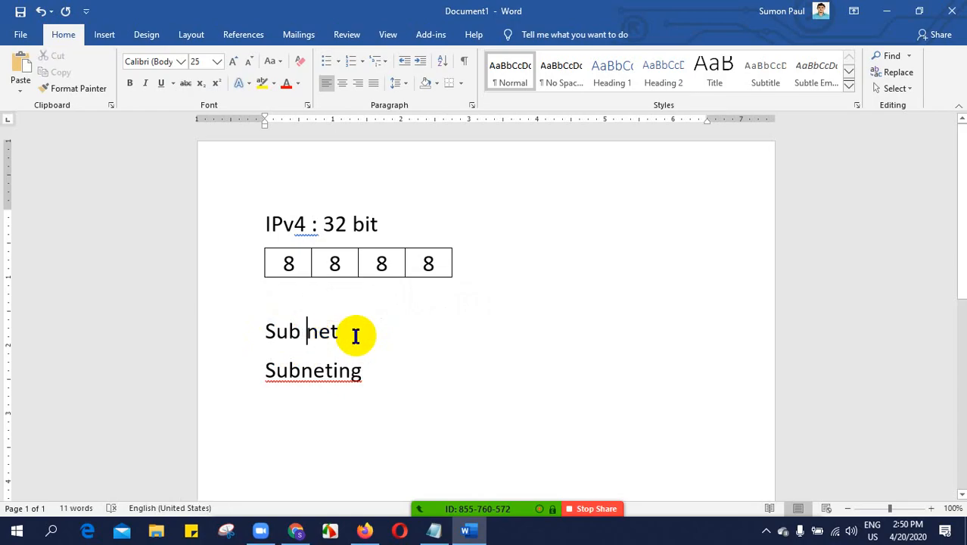
{"action": "key", "text": "BackSpace"}
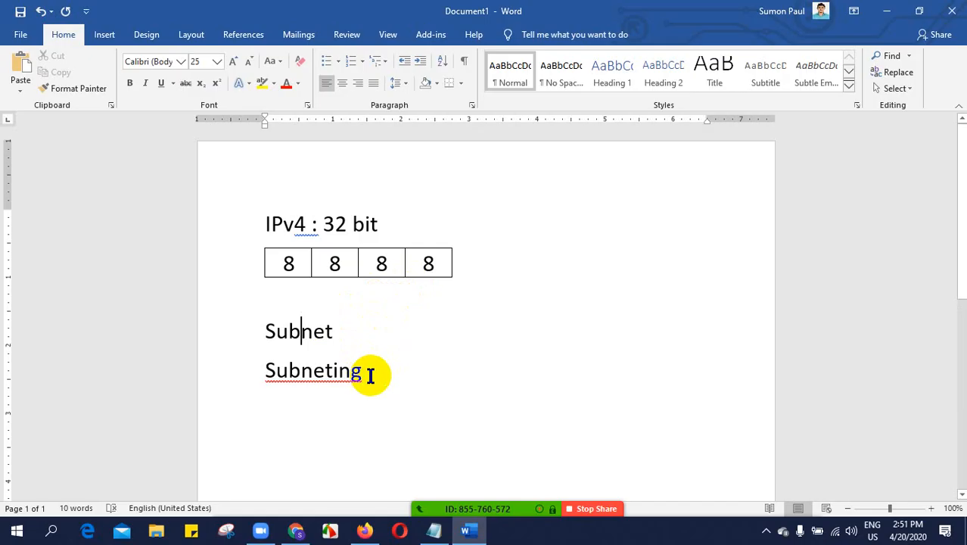
- Delete the "Subnet" and "Subneting" lines below the octet table
{"action": "left_click_drag", "start_coordinate": [370, 376], "coordinate": [262, 374]}
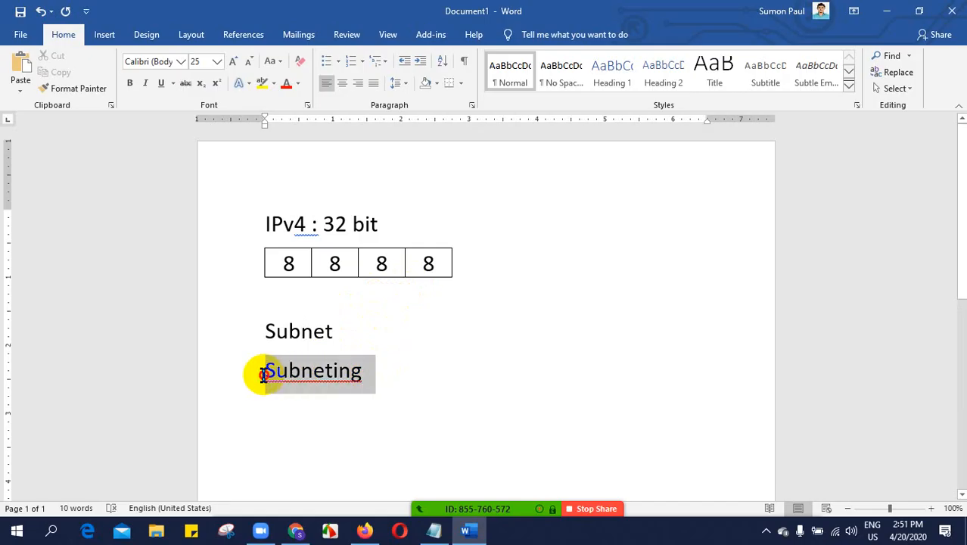
{"action": "left_click", "coordinate": [316, 371]}
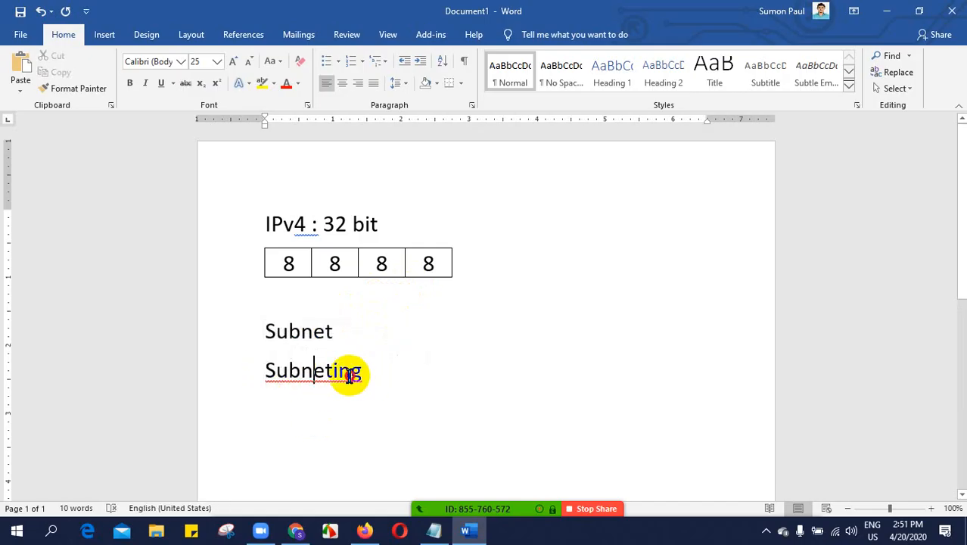
{"action": "left_click_drag", "start_coordinate": [350, 376], "coordinate": [251, 331]}
{"action": "key", "text": "BackSpace"}
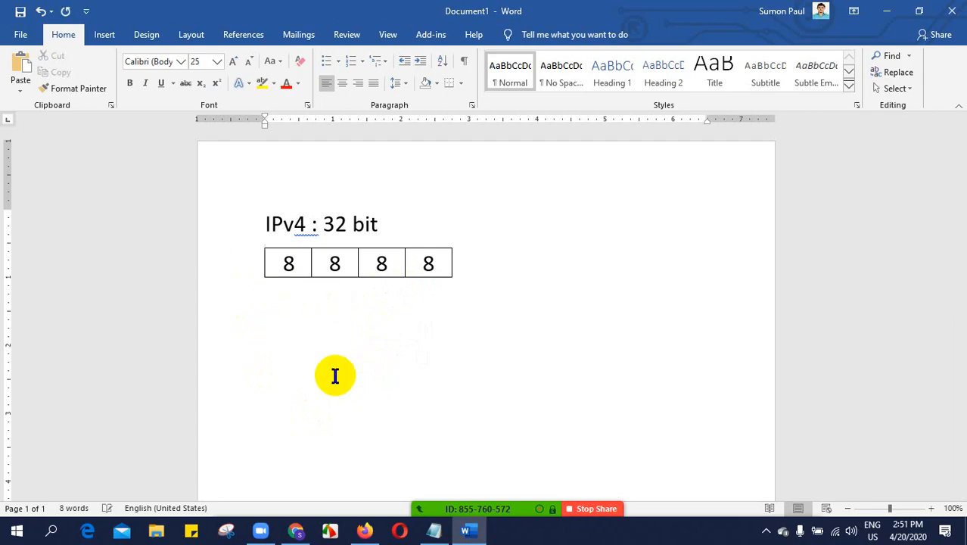
- Write the heading "Class A:" below the table of four 8-bit octets
{"action": "type", "text": "Class"}
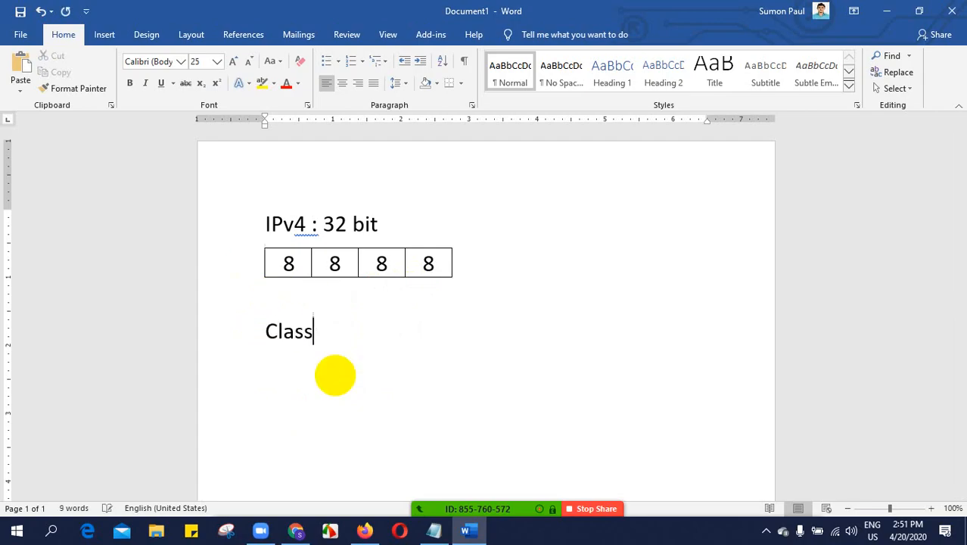
{"action": "type", "text": " A:"}
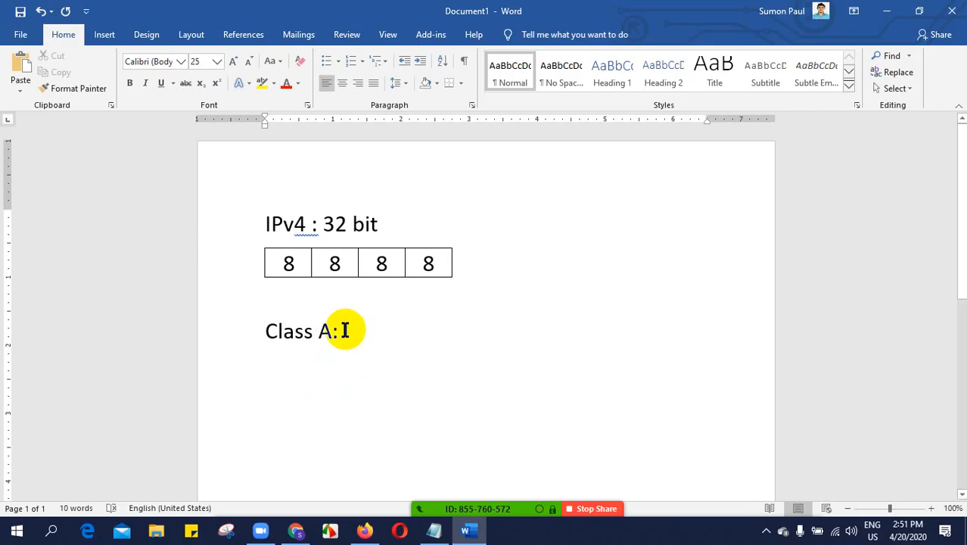
{"action": "left_click_drag", "start_coordinate": [346, 330], "coordinate": [365, 326]}
{"action": "left_click", "coordinate": [369, 331]}
- Insert a one-row, four-column table under the "Class A:" heading and narrow it to about 4.3 inches
{"action": "left_click", "coordinate": [106, 36]}
{"action": "left_click", "coordinate": [99, 80]}
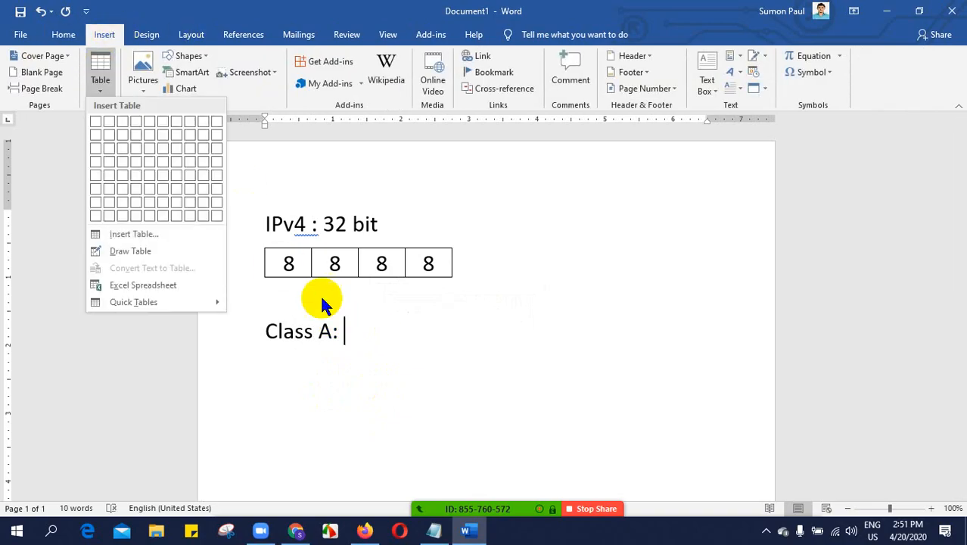
{"action": "left_click", "coordinate": [136, 121]}
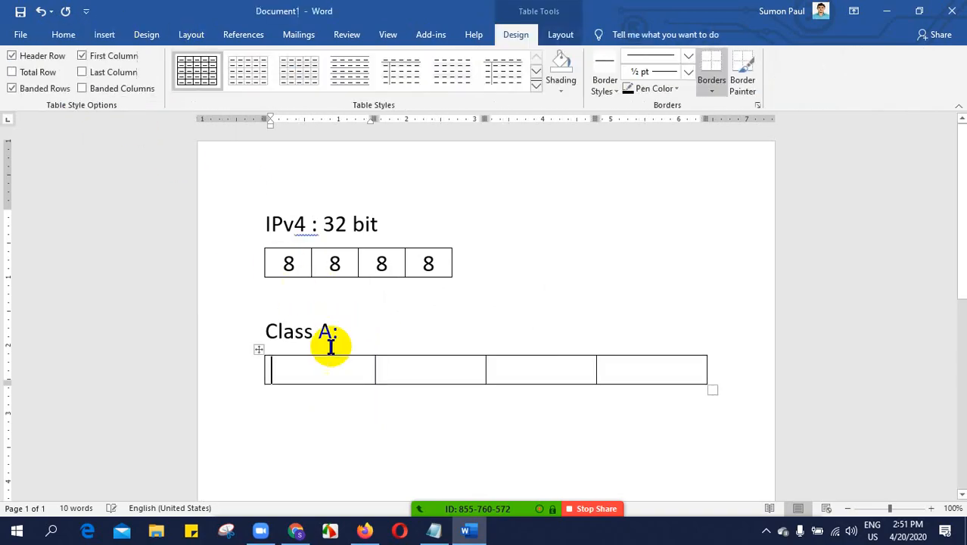
{"action": "left_click_drag", "start_coordinate": [710, 388], "coordinate": [556, 382]}
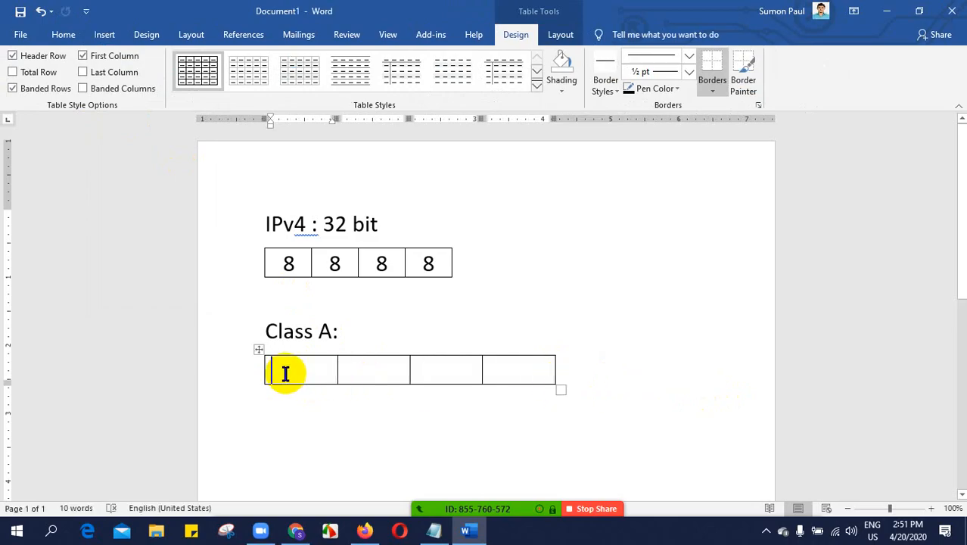
- Fill the four cells of the Class A table with N, H, H and H
{"action": "type", "text": "N"}
{"action": "left_click", "coordinate": [367, 373]}
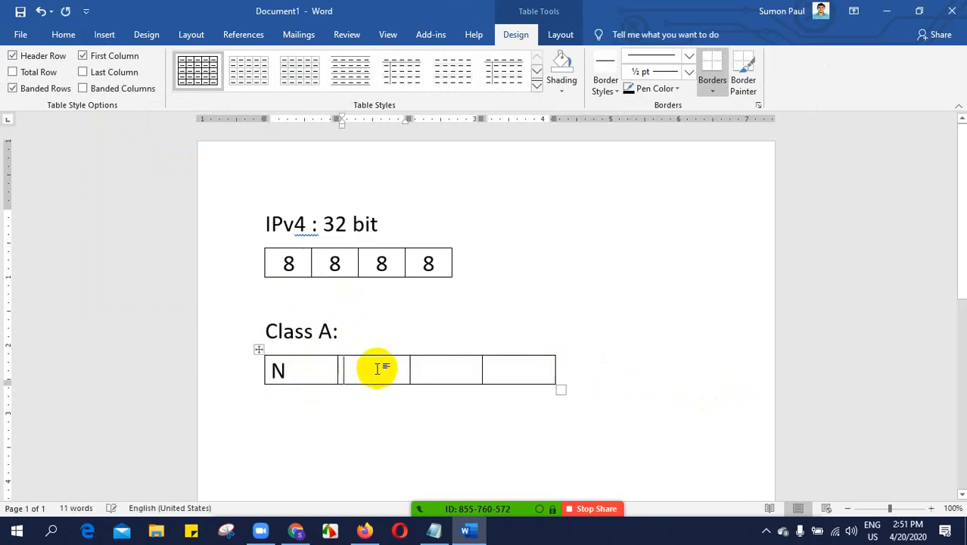
{"action": "type", "text": "H"}
{"action": "left_click", "coordinate": [439, 371]}
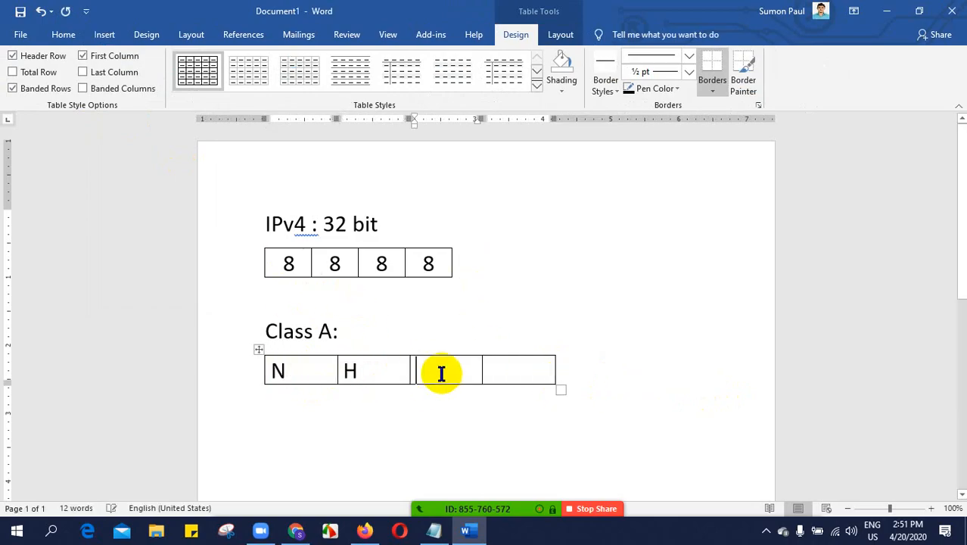
{"action": "type", "text": "H"}
{"action": "left_click", "coordinate": [516, 368]}
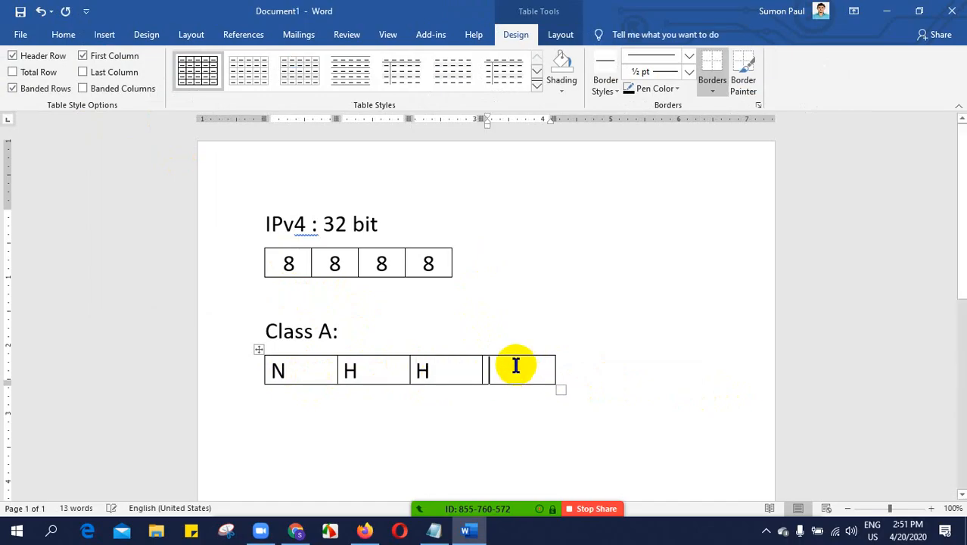
{"action": "type", "text": "H"}
{"action": "left_click", "coordinate": [594, 371]}
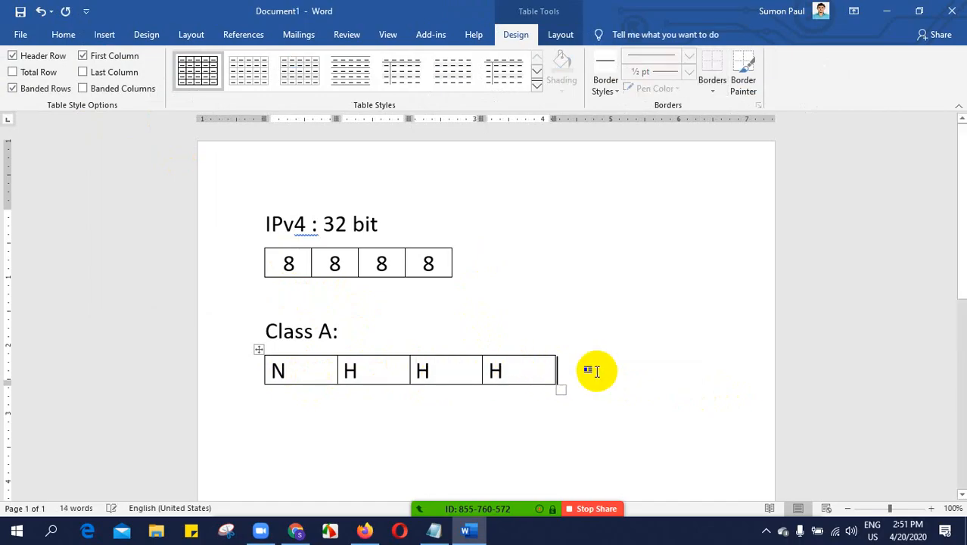
- Add the address 10.0.0.0 below the Class A table, leaving one blank line between them
{"action": "left_click", "coordinate": [290, 412]}
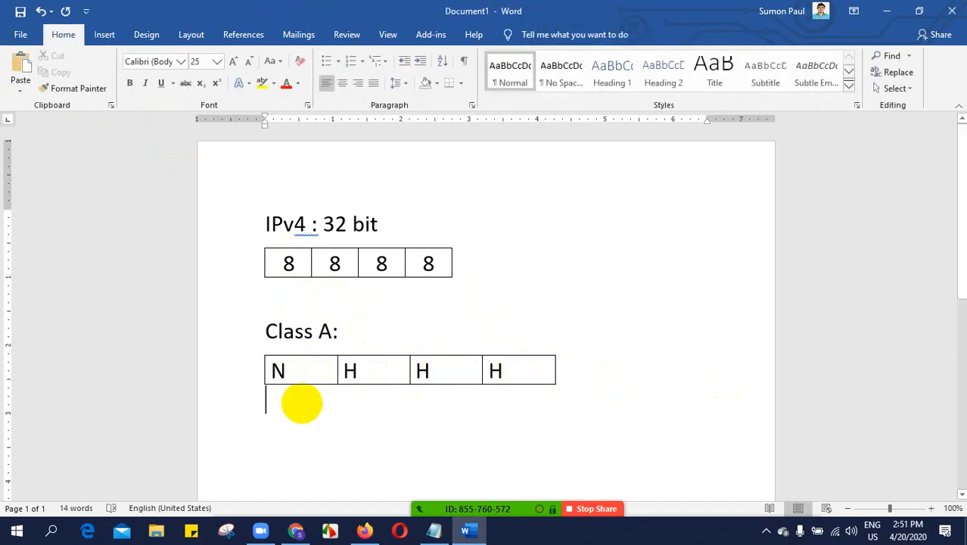
{"action": "key", "text": "Return"}
{"action": "type", "text": "10.0.0.0"}
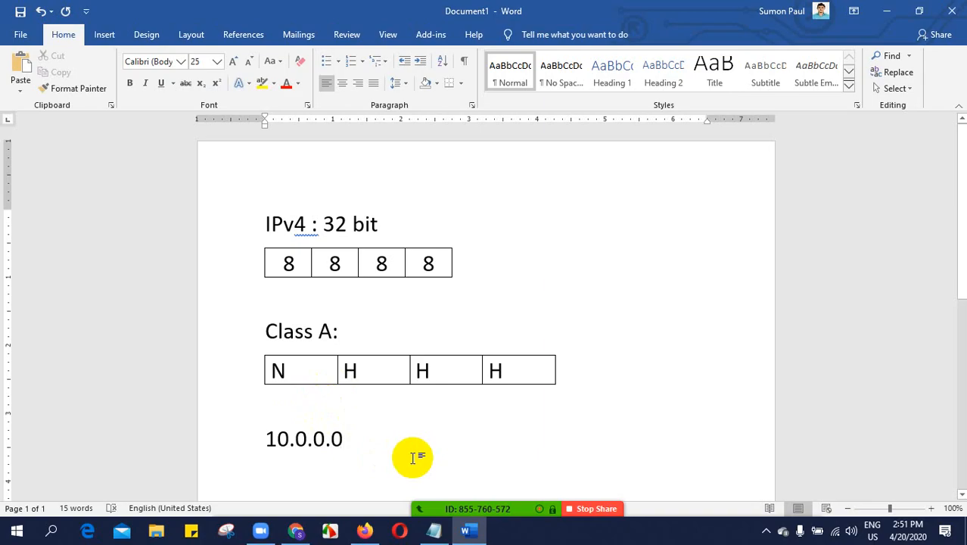
- Examine the N and H cells of the Class A table against the matching octets of 10.0.0.0
{"action": "left_click_drag", "start_coordinate": [367, 372], "coordinate": [342, 371]}
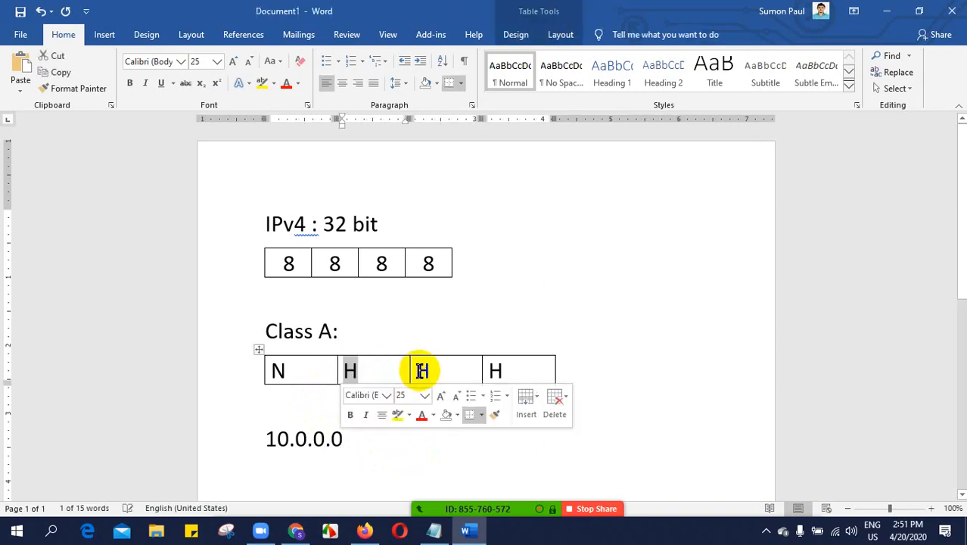
{"action": "left_click_drag", "start_coordinate": [433, 371], "coordinate": [413, 372]}
{"action": "left_click_drag", "start_coordinate": [306, 371], "coordinate": [264, 373]}
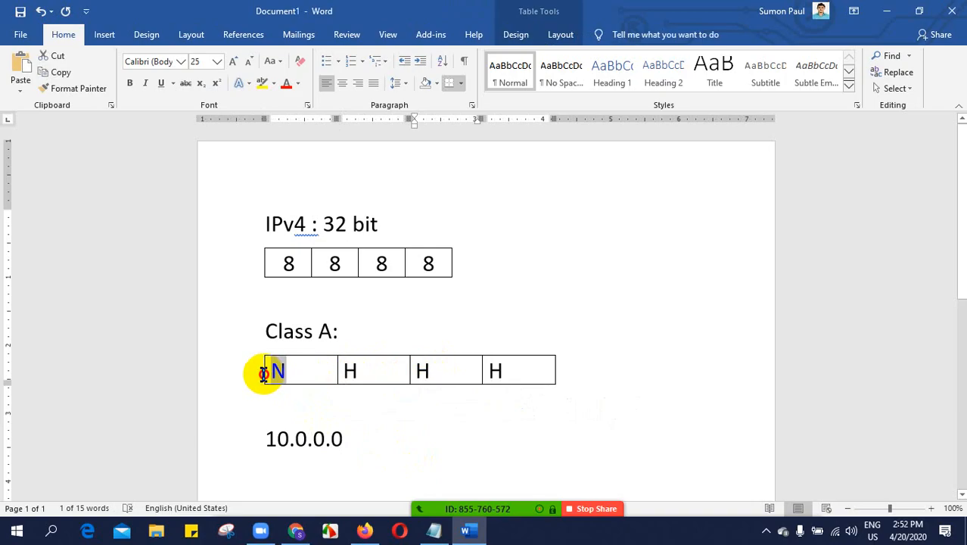
{"action": "left_click_drag", "start_coordinate": [287, 438], "coordinate": [266, 440]}
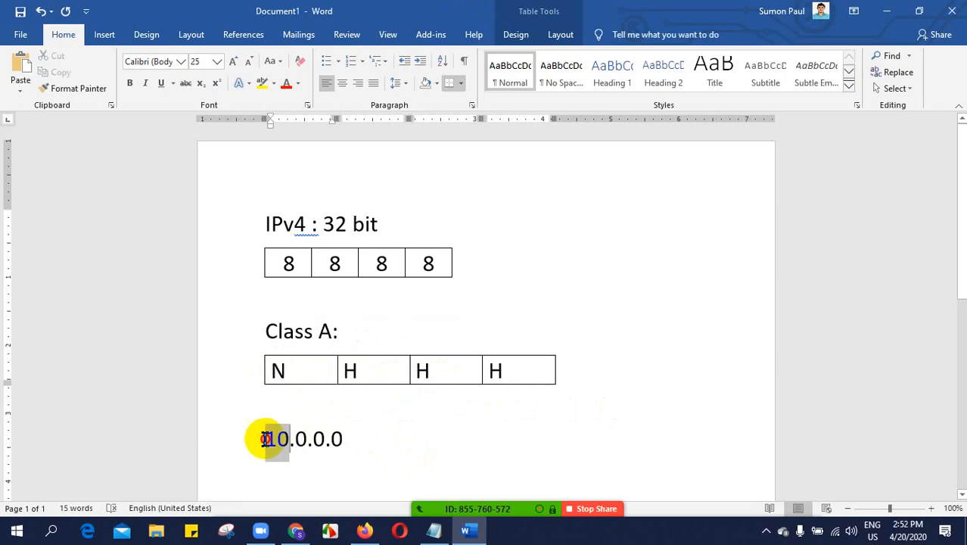
{"action": "left_click", "coordinate": [312, 456]}
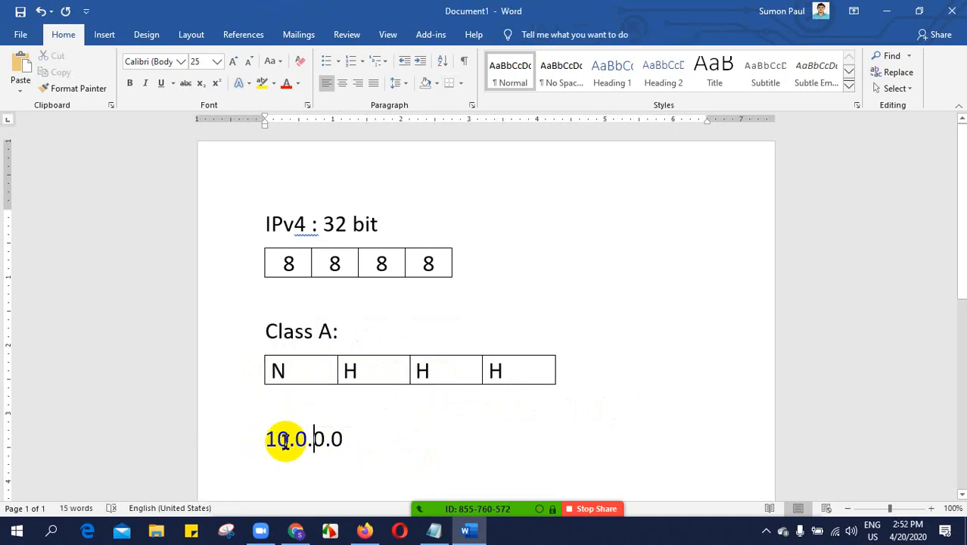
{"action": "left_click_drag", "start_coordinate": [286, 439], "coordinate": [342, 437]}
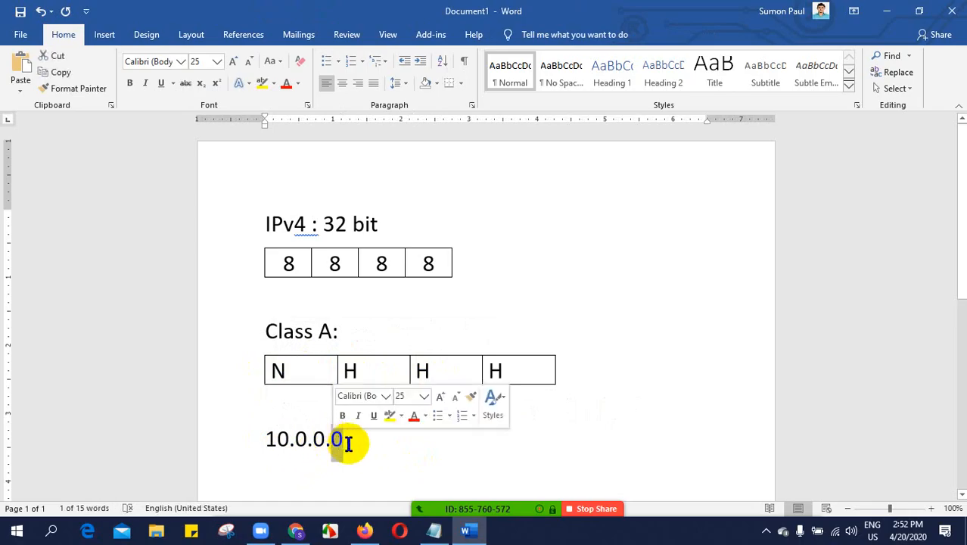
{"action": "left_click", "coordinate": [338, 439]}
{"action": "left_click_drag", "start_coordinate": [334, 439], "coordinate": [343, 440]}
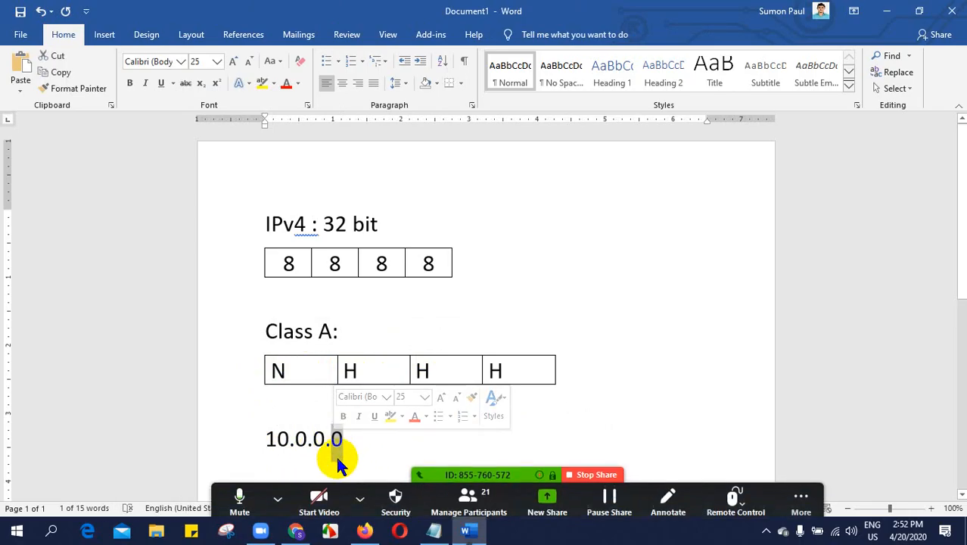
- Switch to the Zoom participants list to admit the waiting person, and minimize the list
{"action": "left_click", "coordinate": [468, 498]}
{"action": "left_click", "coordinate": [538, 198]}
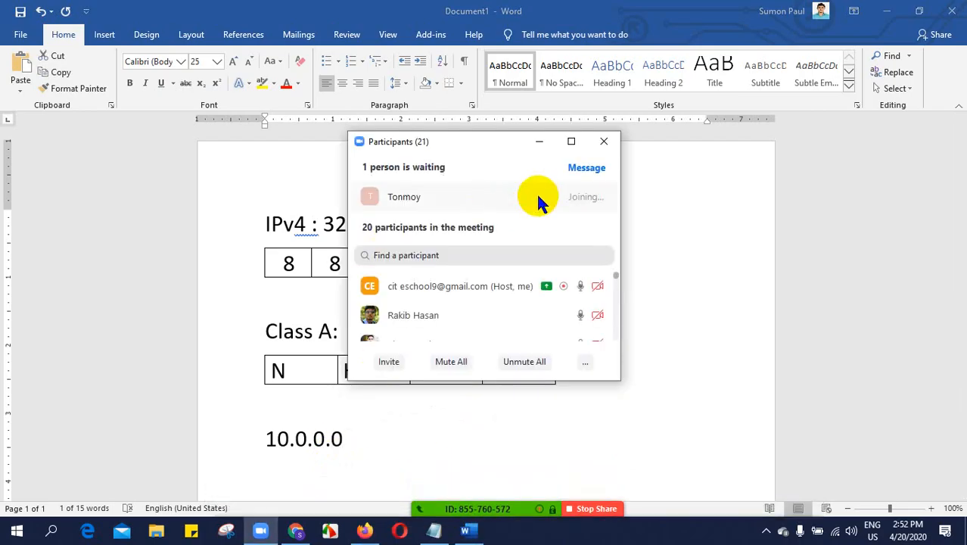
{"action": "left_click", "coordinate": [314, 439]}
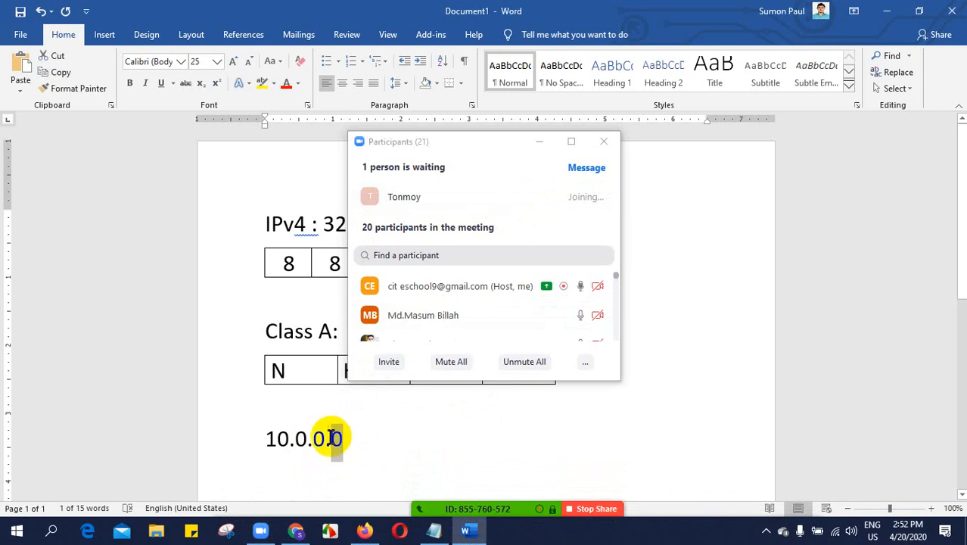
{"action": "key", "text": "ctrl"}
{"action": "key", "text": "ctrl"}
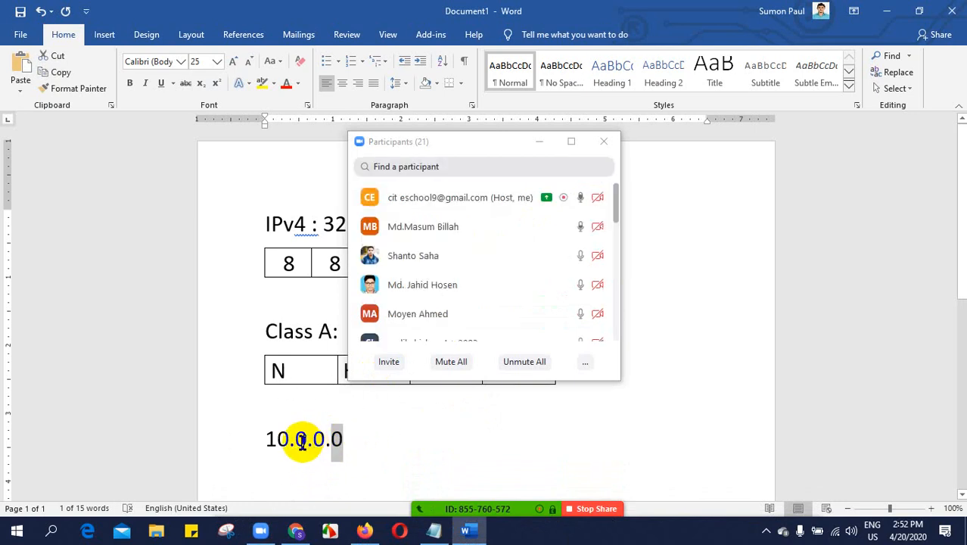
{"action": "left_click", "coordinate": [539, 142]}
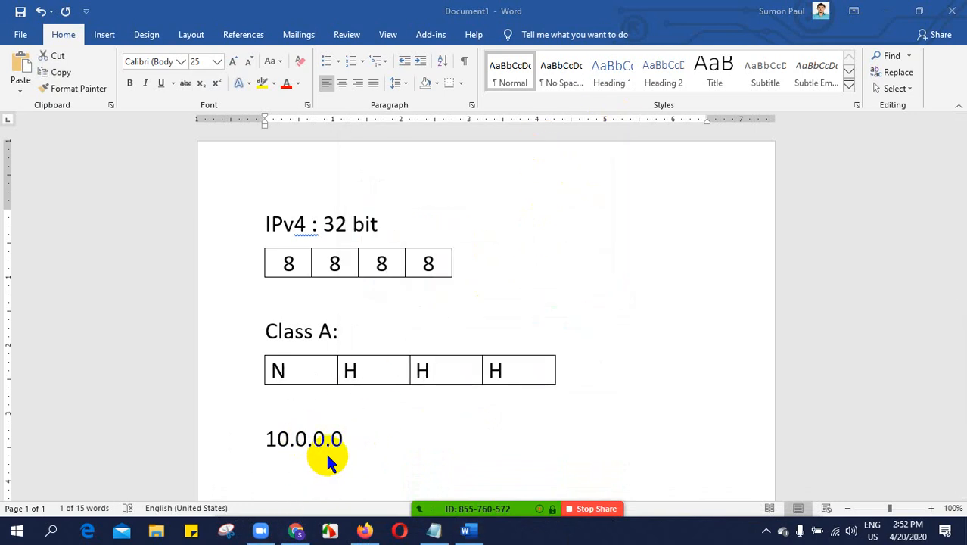
- Write "CIDR / Prefix" on the blank line between the Class A table and the address 10.0.0.0
{"action": "left_click", "coordinate": [358, 440]}
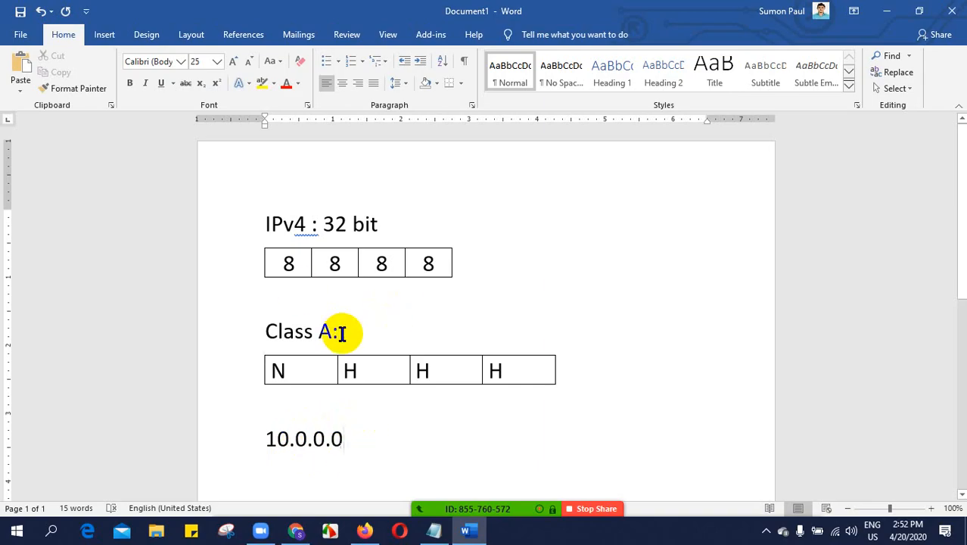
{"action": "left_click", "coordinate": [624, 371]}
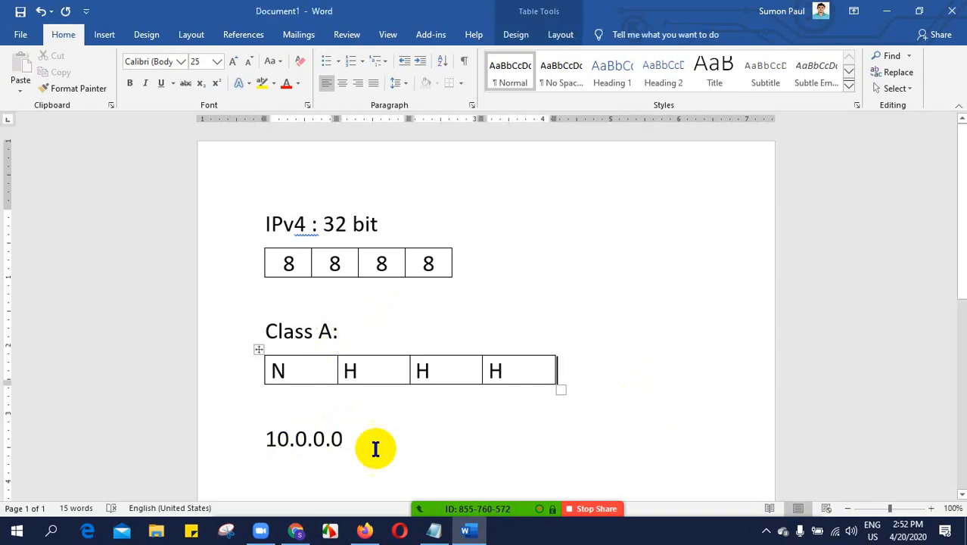
{"action": "left_click", "coordinate": [288, 405]}
{"action": "type", "text": "Prefix"}
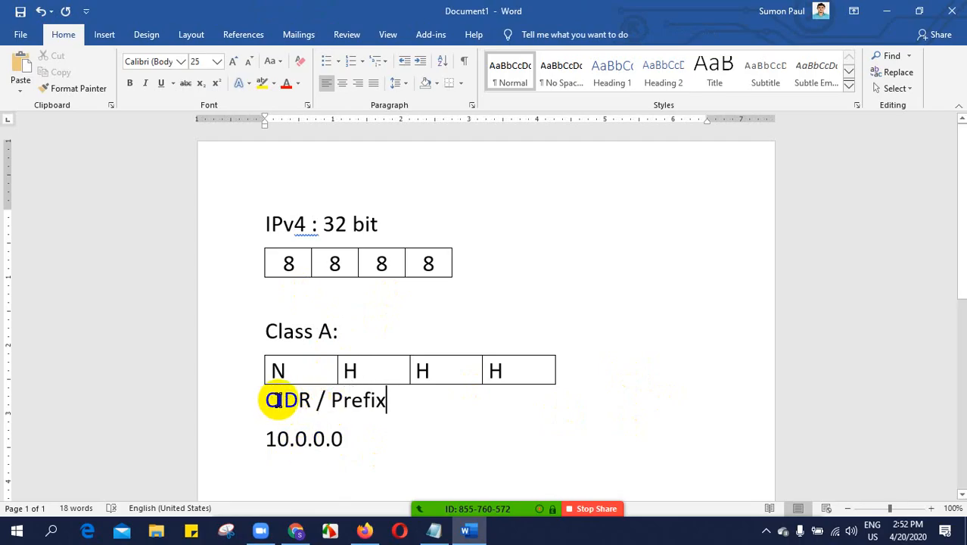
- Add the subnet mask 255.0.0.0 on a new line directly below the address 10.0.0.0
{"action": "mouse_move", "coordinate": [277, 401]}
{"action": "left_mouse_down"}
{"action": "mouse_move", "coordinate": [238, 400]}
{"action": "mouse_move", "coordinate": [305, 404]}
{"action": "mouse_move", "coordinate": [267, 402]}
{"action": "left_mouse_up"}
{"action": "left_click", "coordinate": [313, 406]}
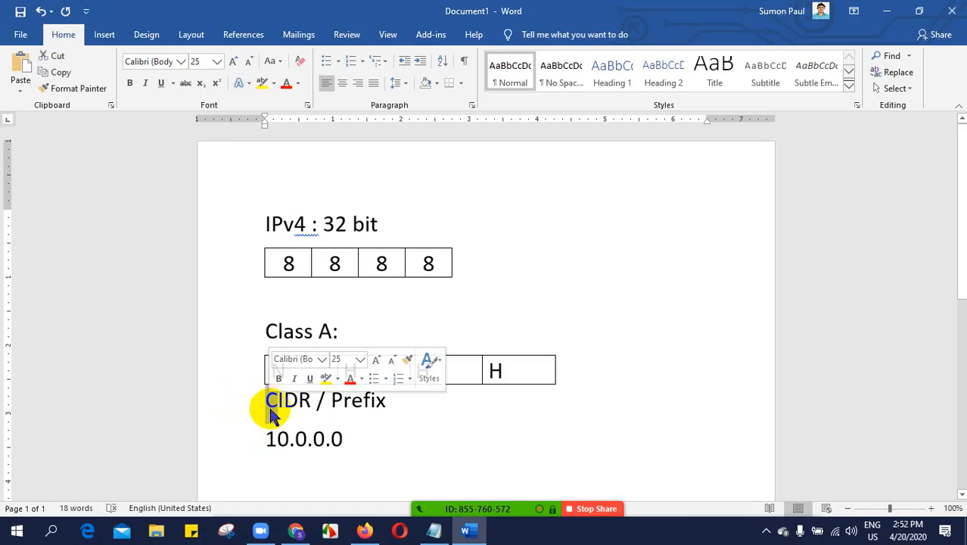
{"action": "left_click", "coordinate": [347, 332]}
{"action": "left_click_drag", "start_coordinate": [347, 331], "coordinate": [259, 330]}
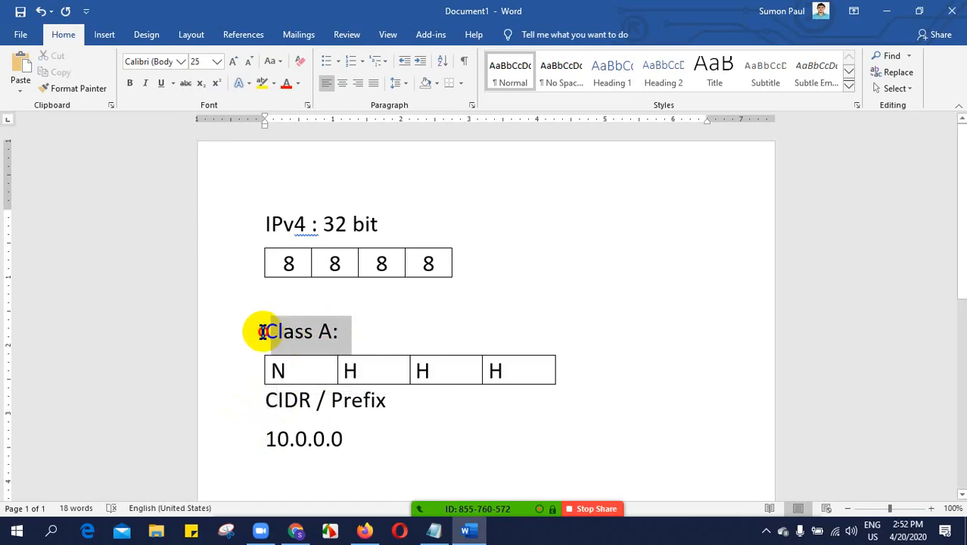
{"action": "left_click", "coordinate": [353, 333]}
{"action": "left_click_drag", "start_coordinate": [309, 439], "coordinate": [270, 439]}
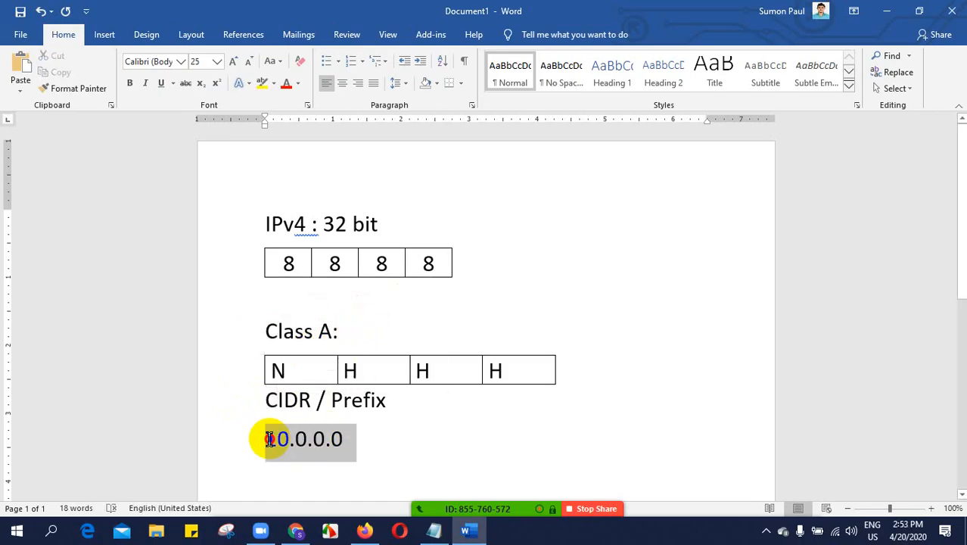
{"action": "left_click", "coordinate": [352, 441]}
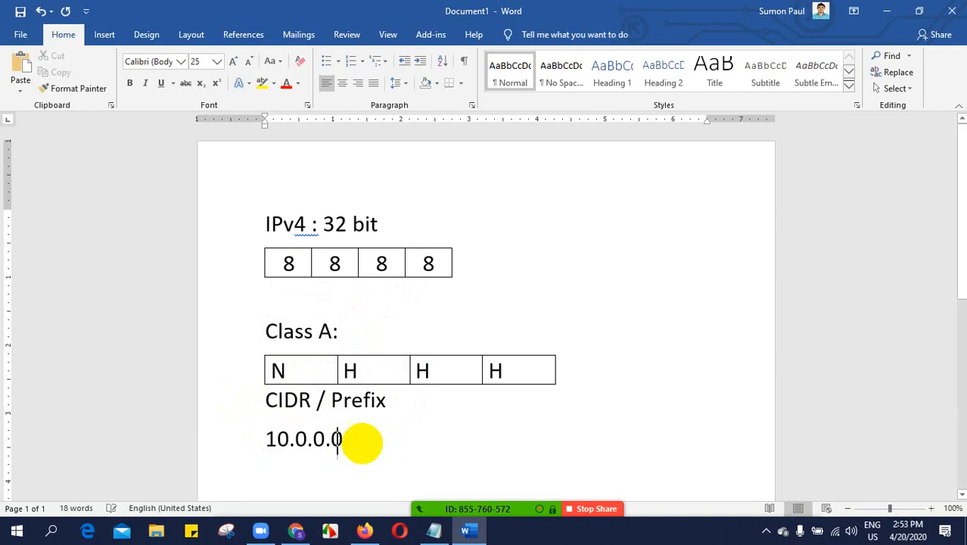
{"action": "key", "text": "Return"}
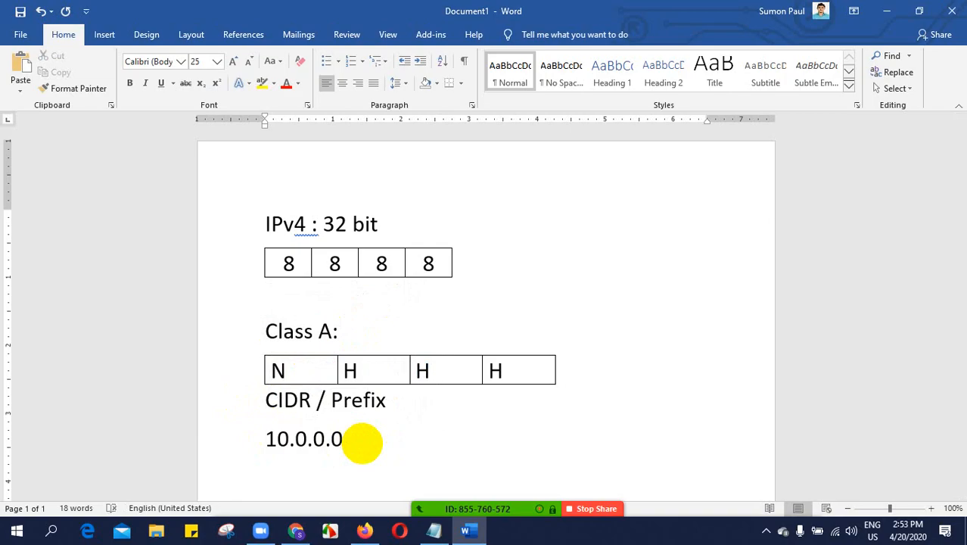
{"action": "type", "text": "255.0.0.0"}
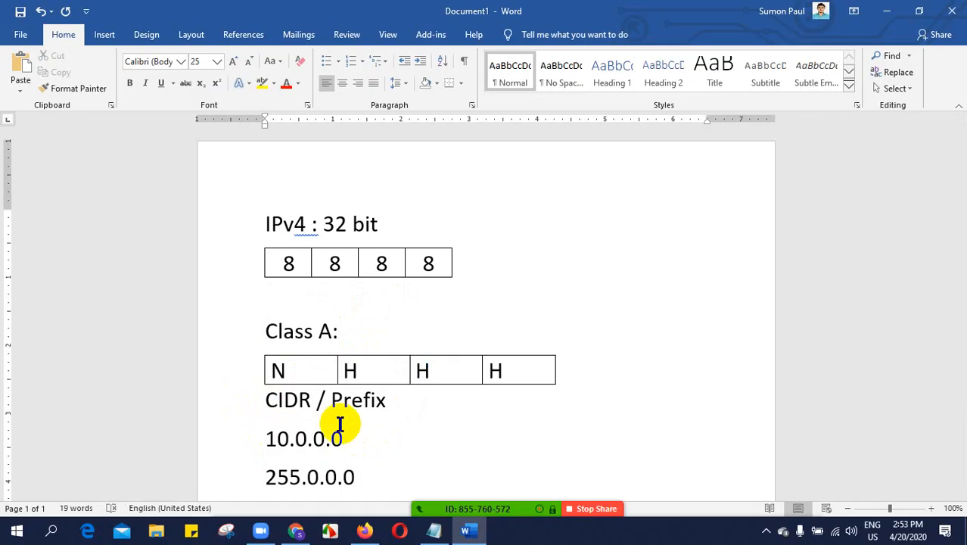
- Examine the address 10.0.0.0 and its mask 255.0.0.0 against the Class A heading and the CIDR / Prefix label
{"action": "left_click_drag", "start_coordinate": [355, 475], "coordinate": [259, 439]}
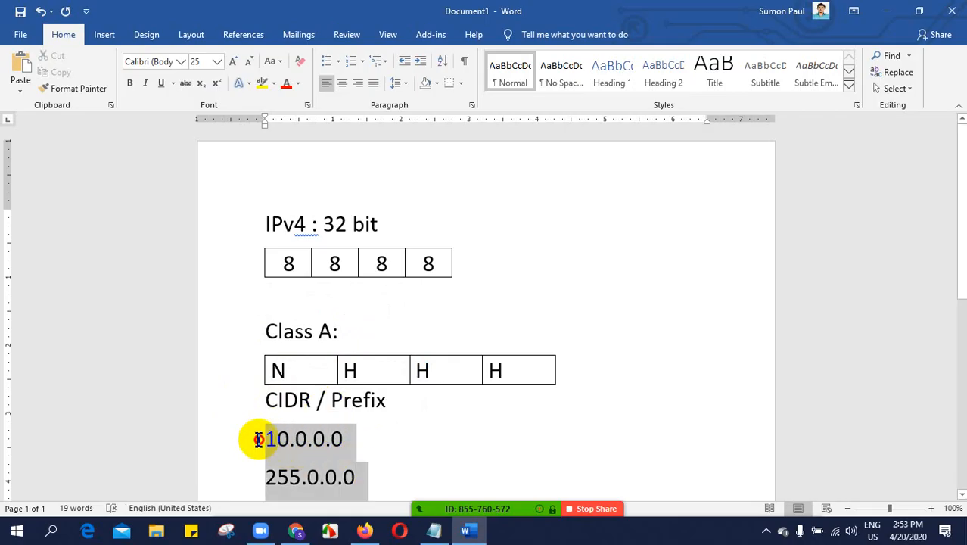
{"action": "scroll", "coordinate": [328, 410], "scroll_direction": "down", "scroll_amount": 2}
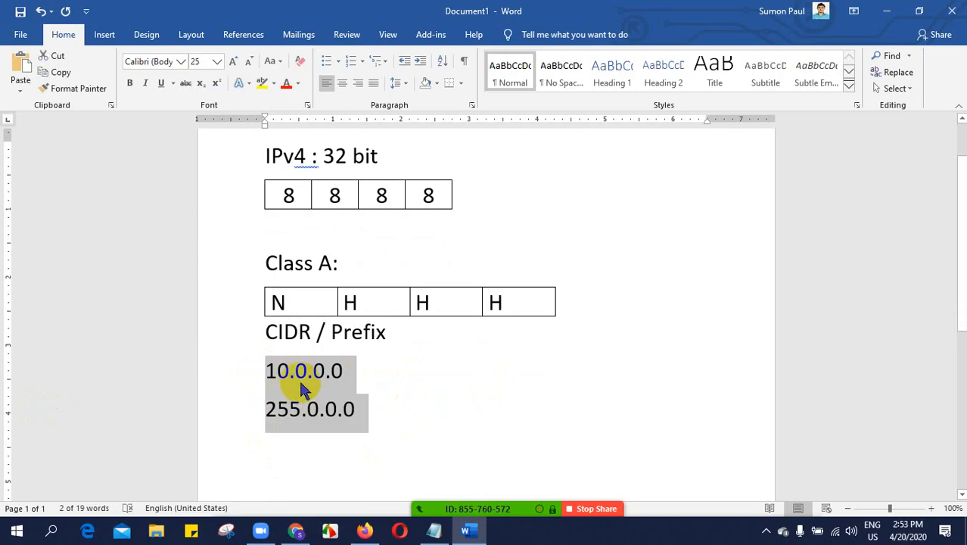
{"action": "left_click", "coordinate": [349, 263]}
{"action": "left_click_drag", "start_coordinate": [377, 409], "coordinate": [255, 377]}
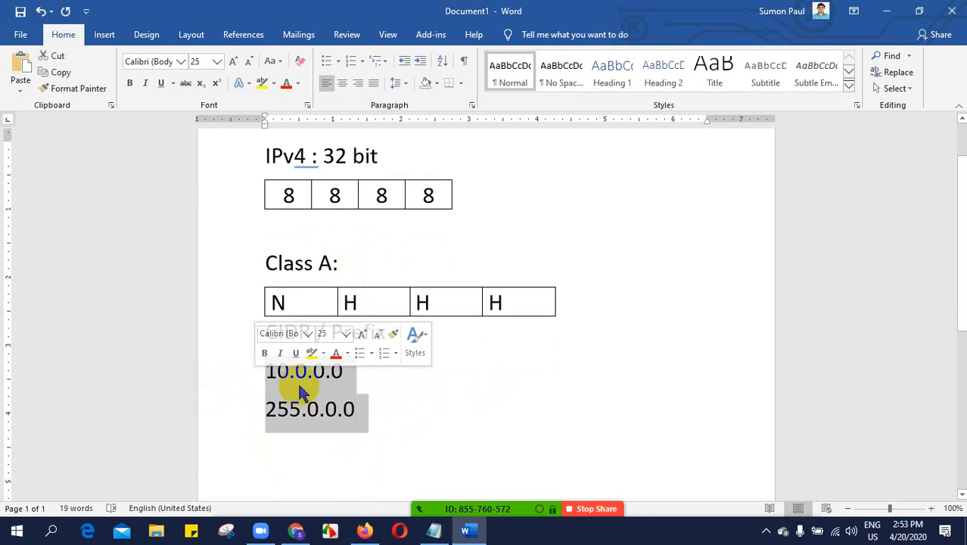
{"action": "left_click", "coordinate": [356, 382]}
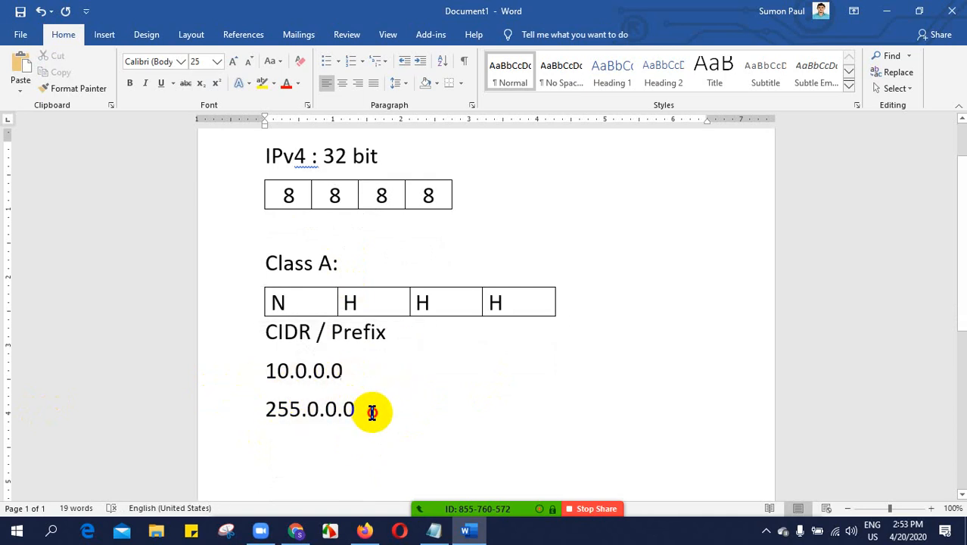
{"action": "left_click_drag", "start_coordinate": [374, 410], "coordinate": [244, 371]}
{"action": "left_click", "coordinate": [426, 387]}
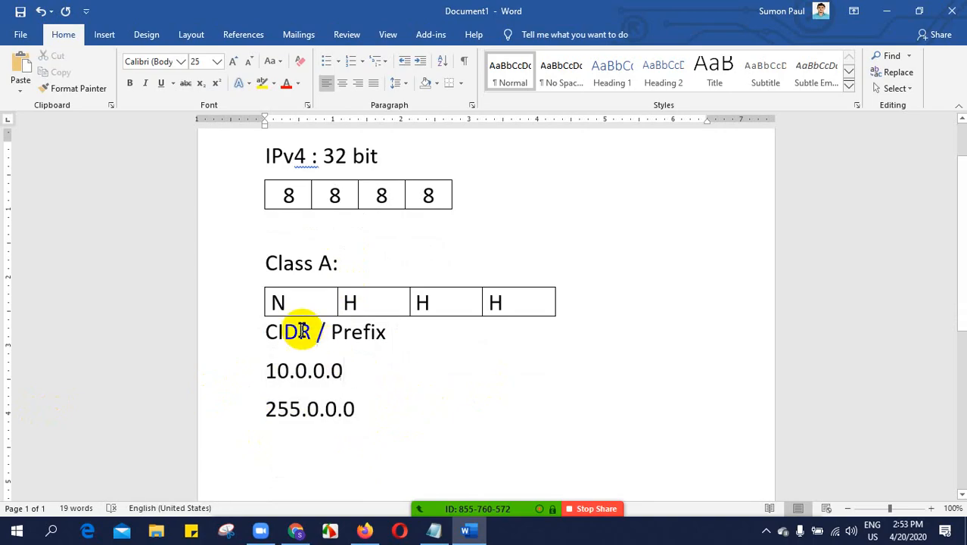
{"action": "left_click_drag", "start_coordinate": [278, 333], "coordinate": [264, 333]}
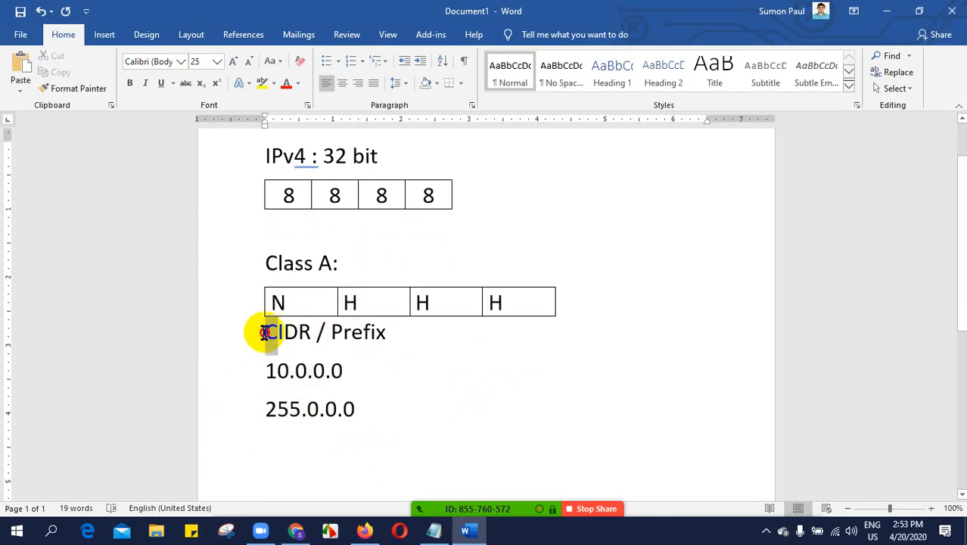
{"action": "left_click", "coordinate": [348, 371]}
{"action": "left_click_drag", "start_coordinate": [341, 410], "coordinate": [243, 383]}
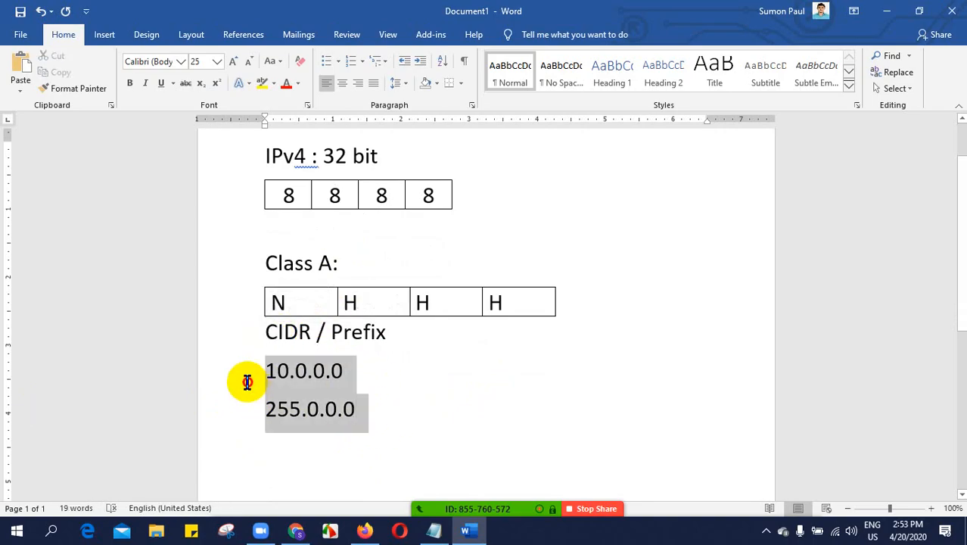
{"action": "left_click", "coordinate": [423, 395]}
{"action": "left_click", "coordinate": [348, 371]}
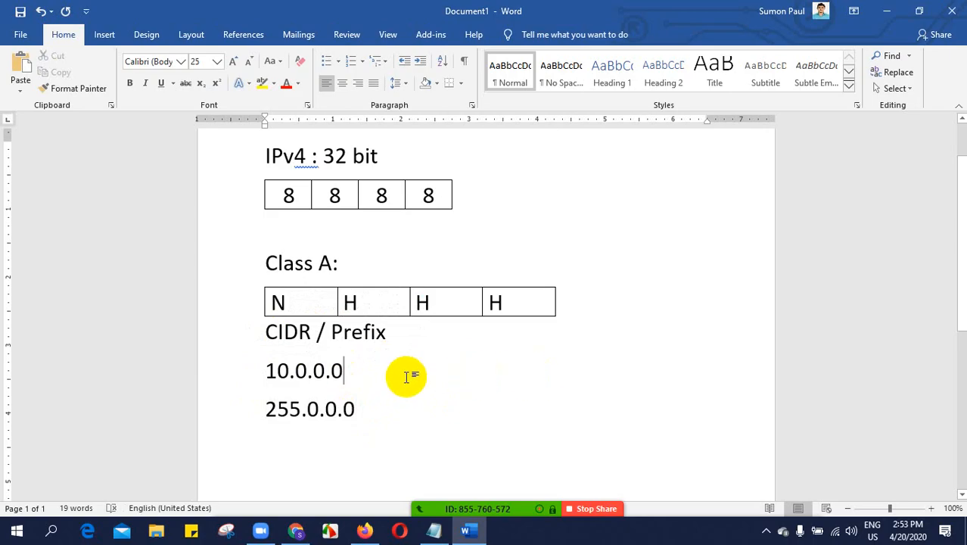
- Append "/8" to the Class A heading and add the line "Class B: /16" below the mask 255.0.0.0
{"action": "left_click", "coordinate": [347, 262]}
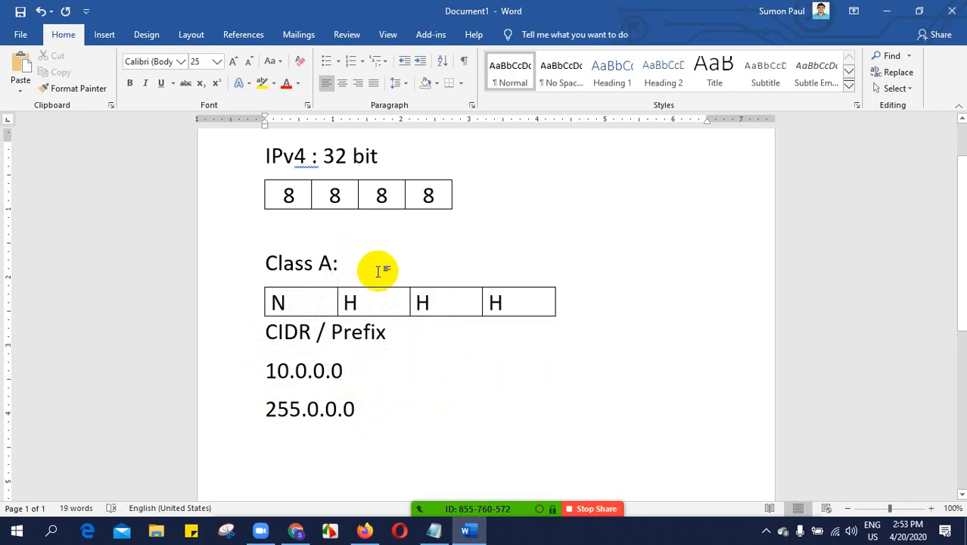
{"action": "type", "text": "/8"}
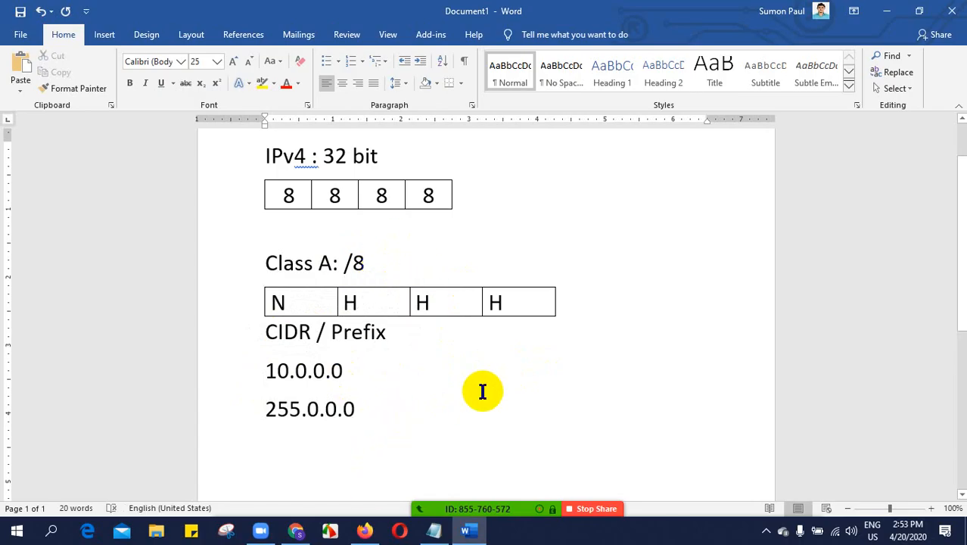
{"action": "key", "text": "Return"}
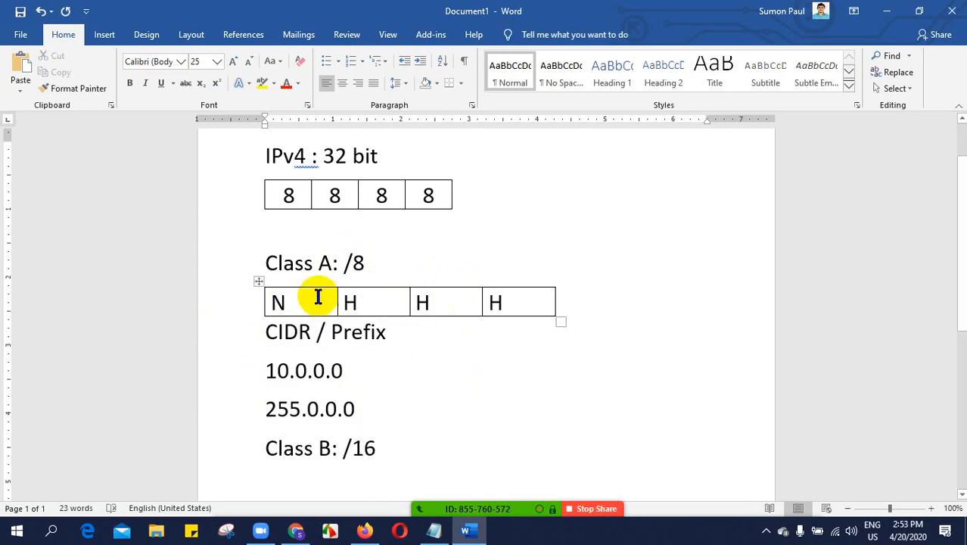
- Add the line "Class: C /24" below "Class B: /16", leaving two blank lines between them
{"action": "left_click", "coordinate": [258, 302]}
{"action": "left_click", "coordinate": [408, 449]}
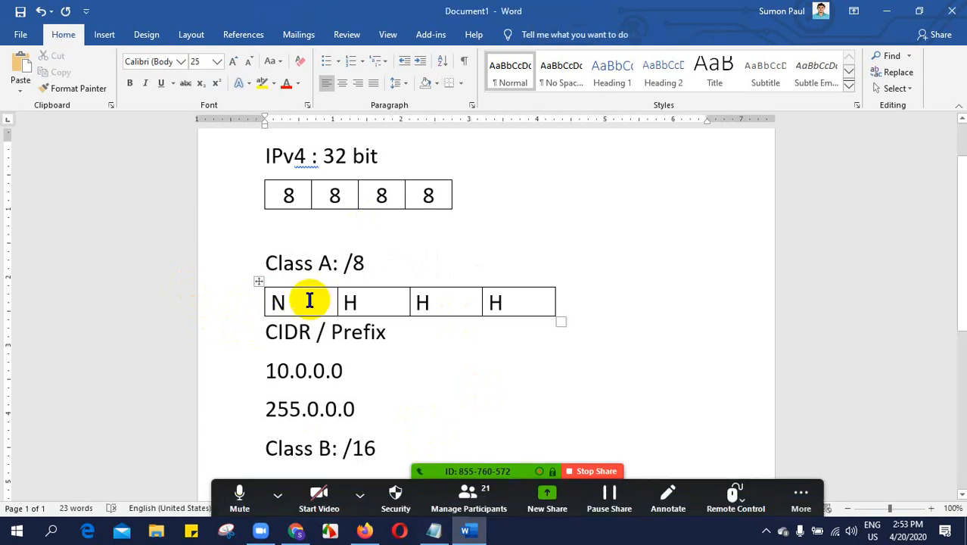
{"action": "scroll", "coordinate": [432, 303], "scroll_direction": "down", "scroll_amount": 5}
{"action": "key", "text": "Return"}
{"action": "key", "text": "Return"}
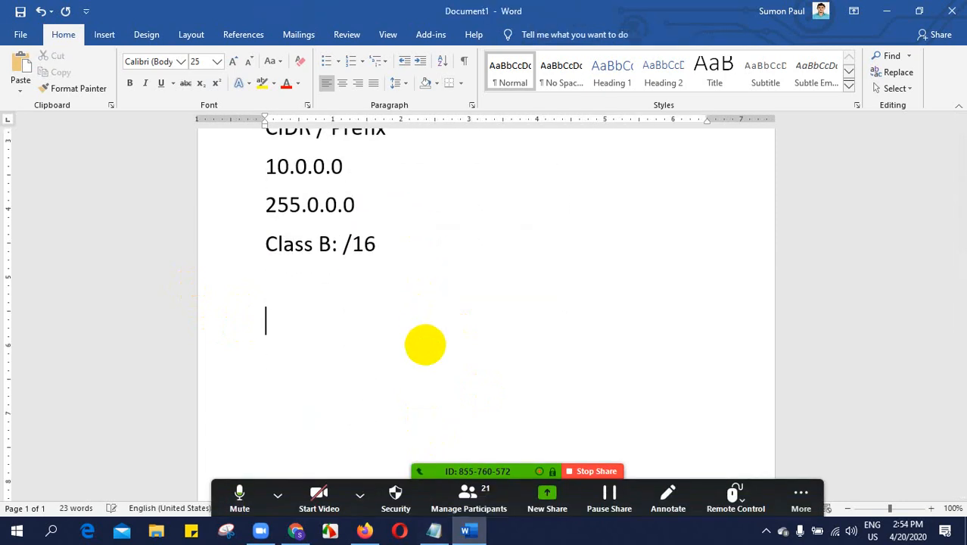
{"action": "type", "text": "Class: C /24"}
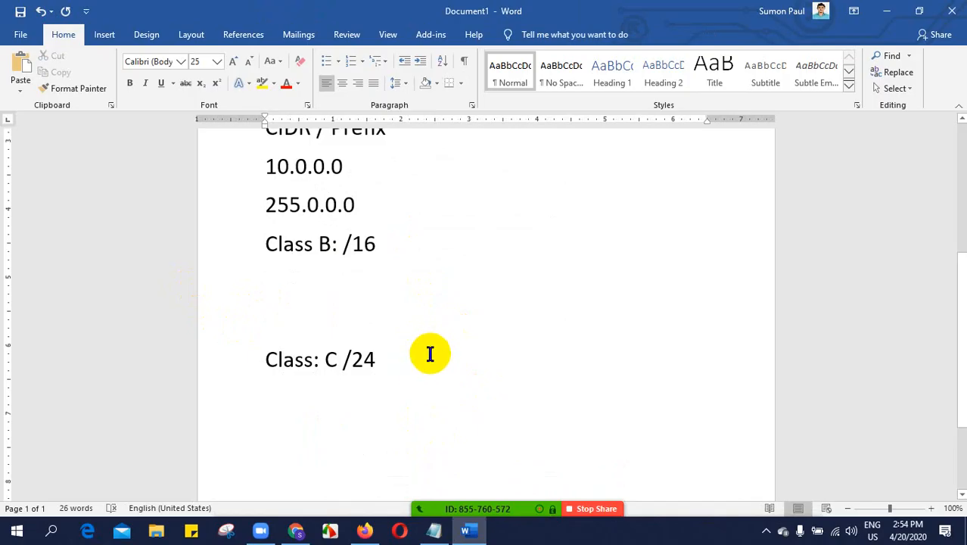
- Give the address 10.0.0.0 the prefix /9 and replace the N in the first Class A table cell with 9
{"action": "scroll", "coordinate": [427, 356], "scroll_direction": "up", "scroll_amount": 3}
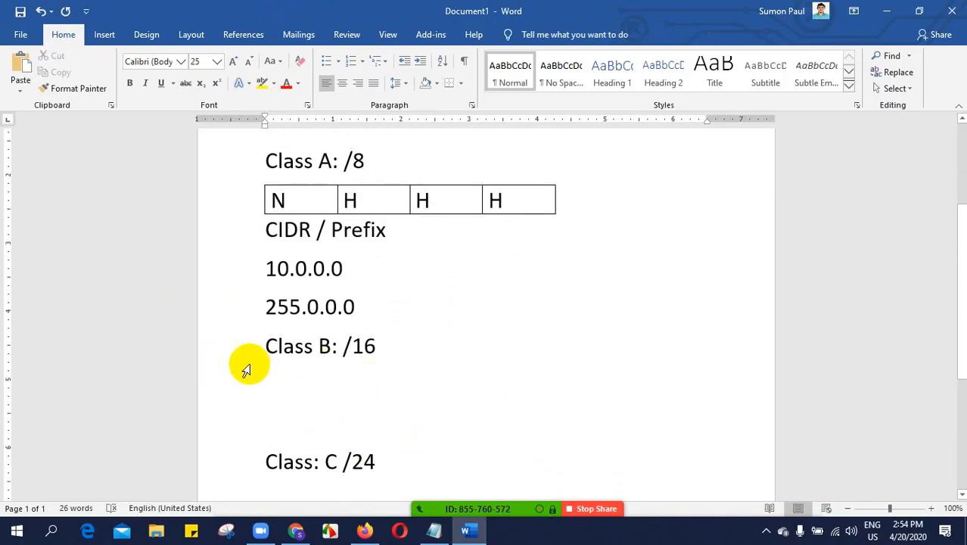
{"action": "left_click", "coordinate": [350, 268]}
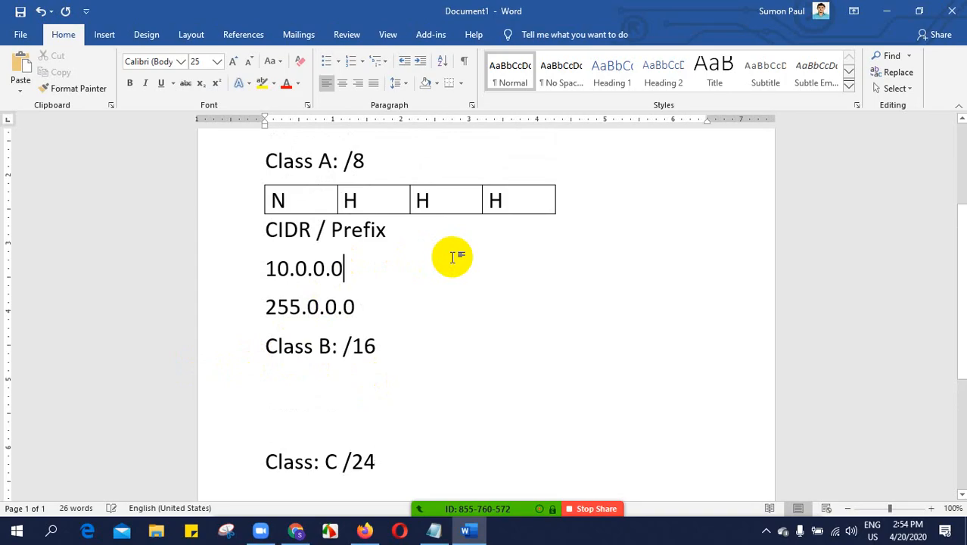
{"action": "type", "text": "/8"}
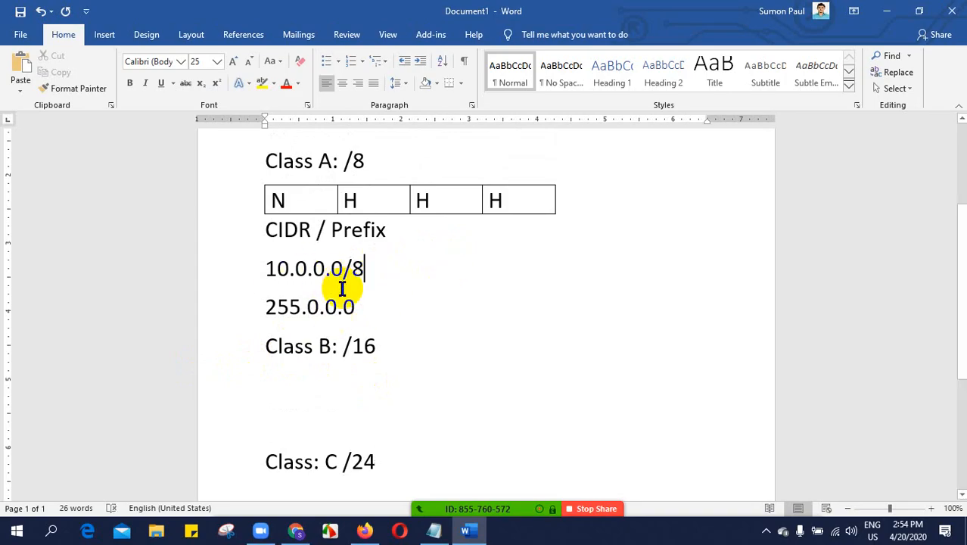
{"action": "key", "text": "BackSpace"}
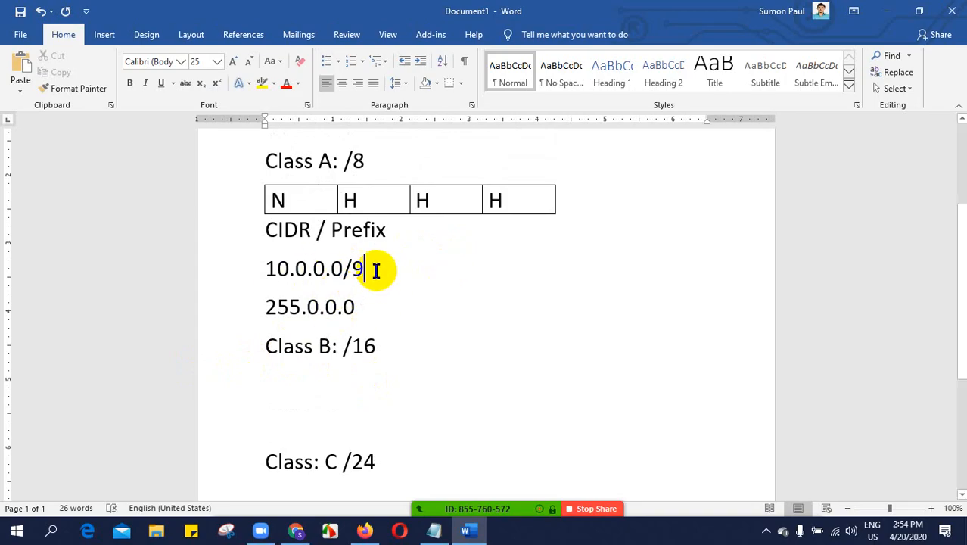
{"action": "left_click", "coordinate": [284, 201]}
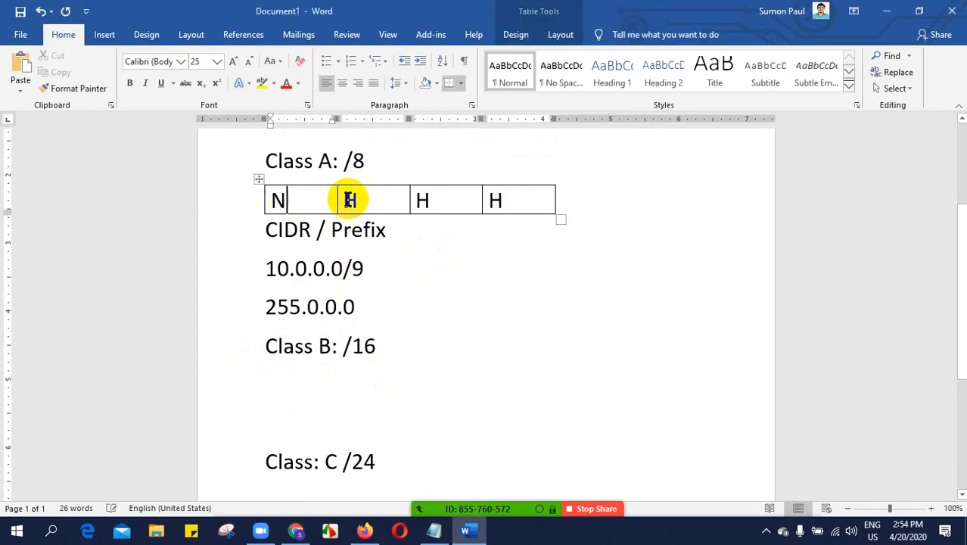
{"action": "key", "text": "BackSpace"}
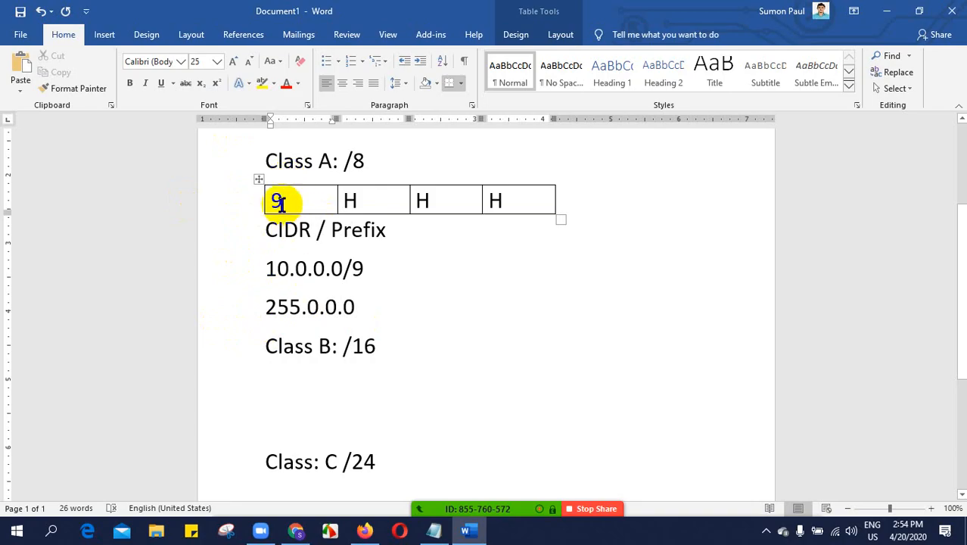
{"action": "left_click", "coordinate": [416, 264]}
{"action": "key", "text": "Return"}
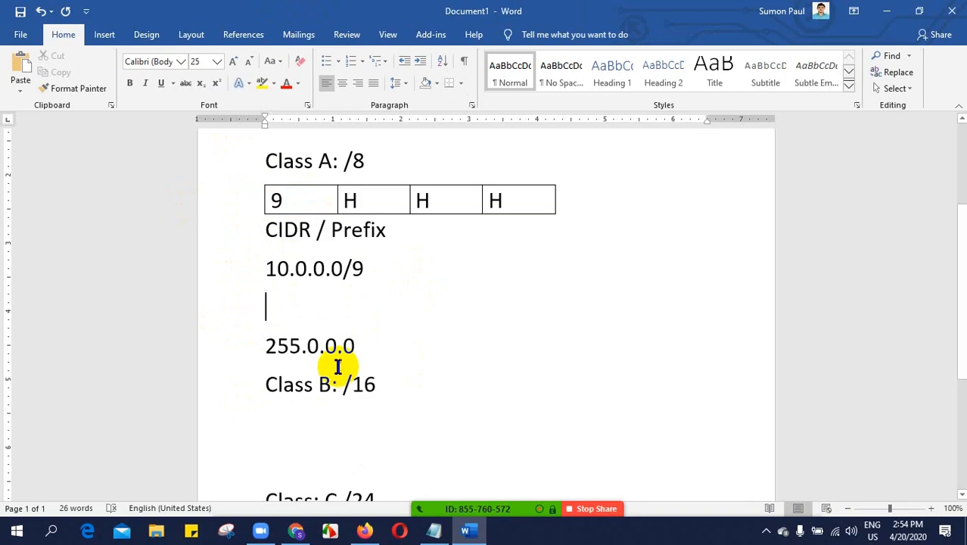
{"action": "left_click", "coordinate": [209, 346]}
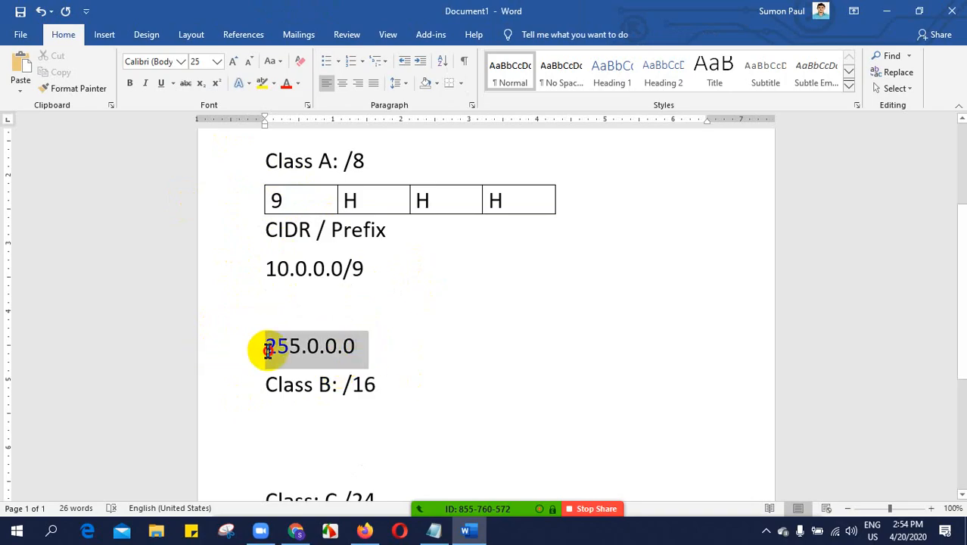
{"action": "left_click", "coordinate": [367, 345]}
{"action": "left_click_drag", "start_coordinate": [367, 345], "coordinate": [270, 345]}
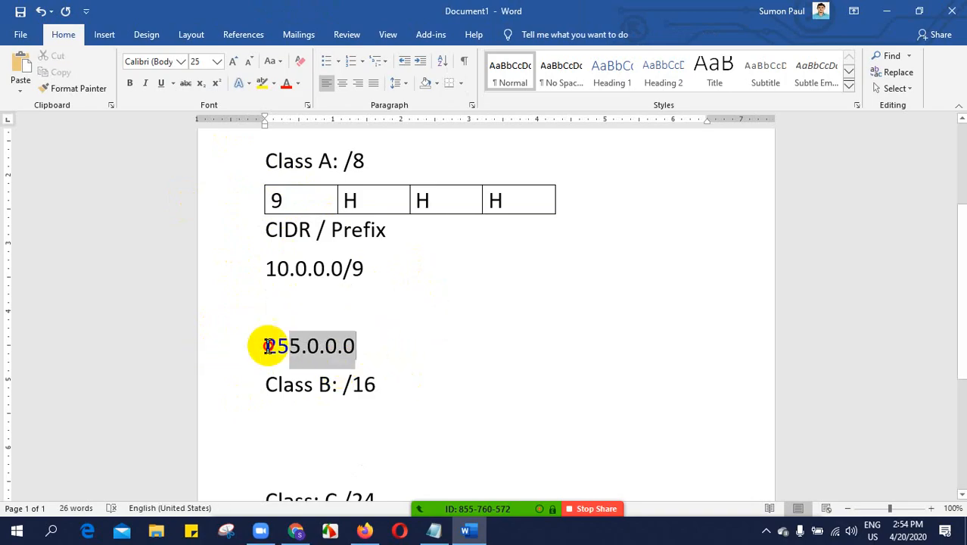
{"action": "left_click", "coordinate": [450, 342]}
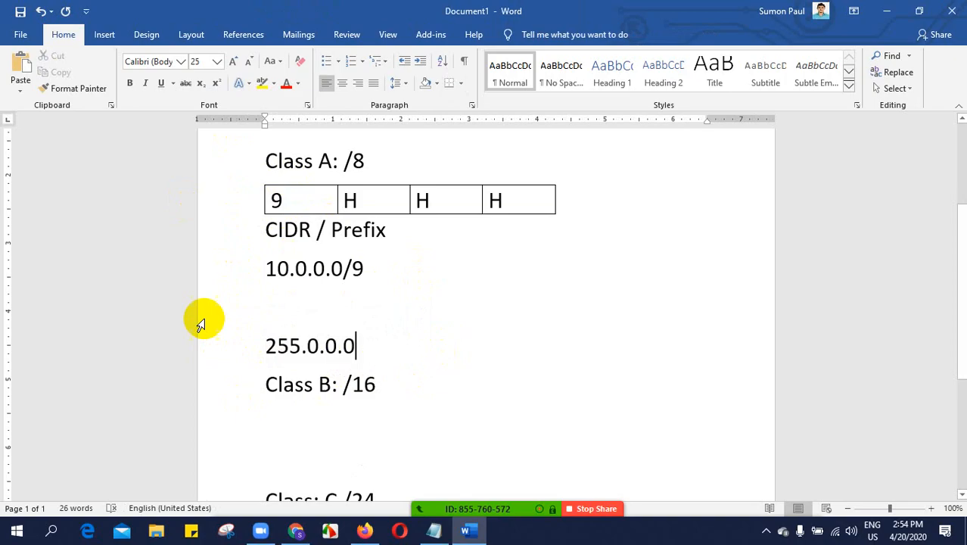
{"action": "left_click", "coordinate": [276, 313]}
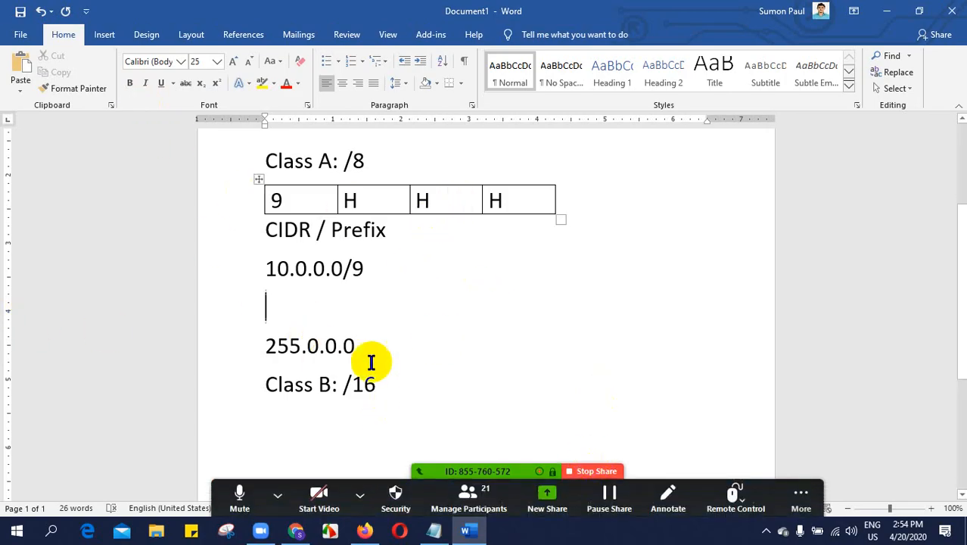
{"action": "left_click", "coordinate": [277, 338]}
{"action": "key", "text": "BackSpace"}
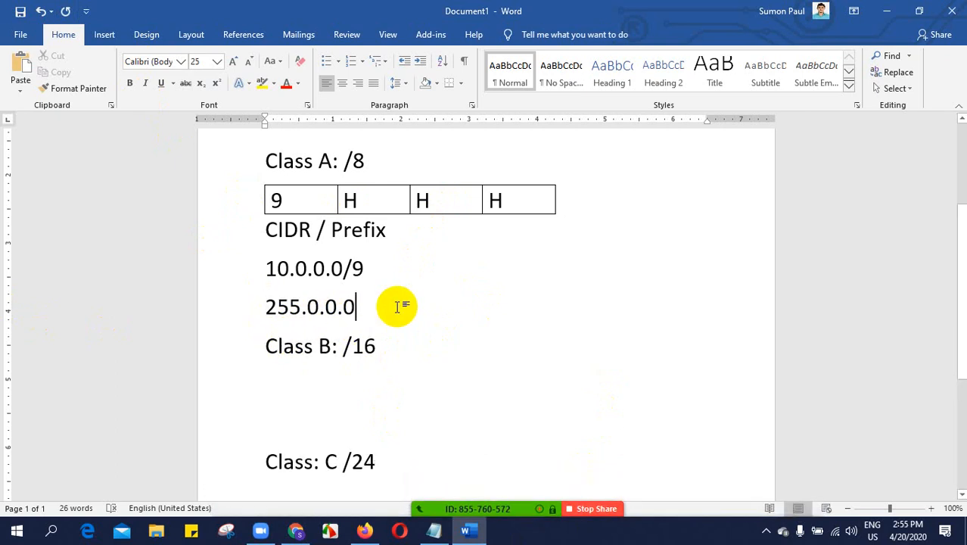
- Insert a blank line between the mask 255.0.0.0 and the Class B heading
{"action": "key", "text": "Return"}
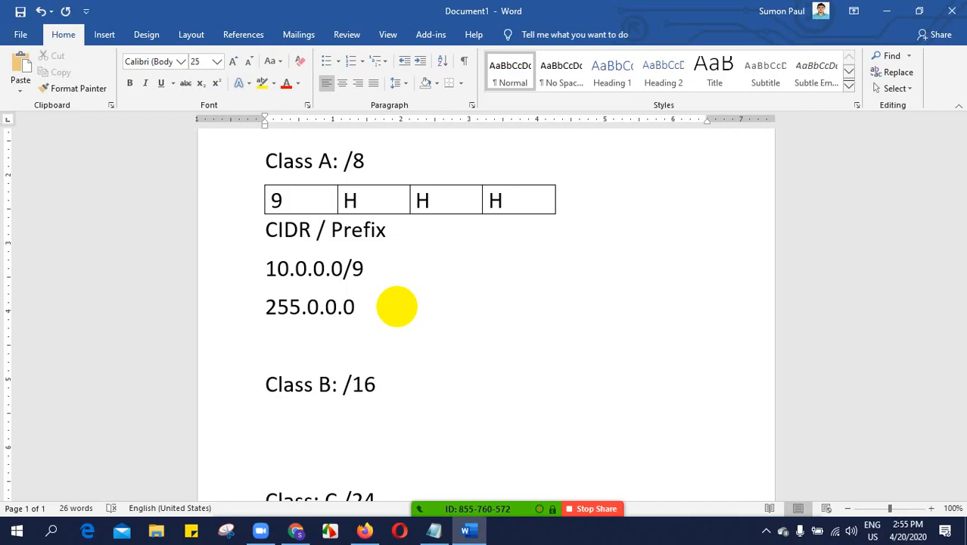
{"action": "left_click", "coordinate": [225, 307]}
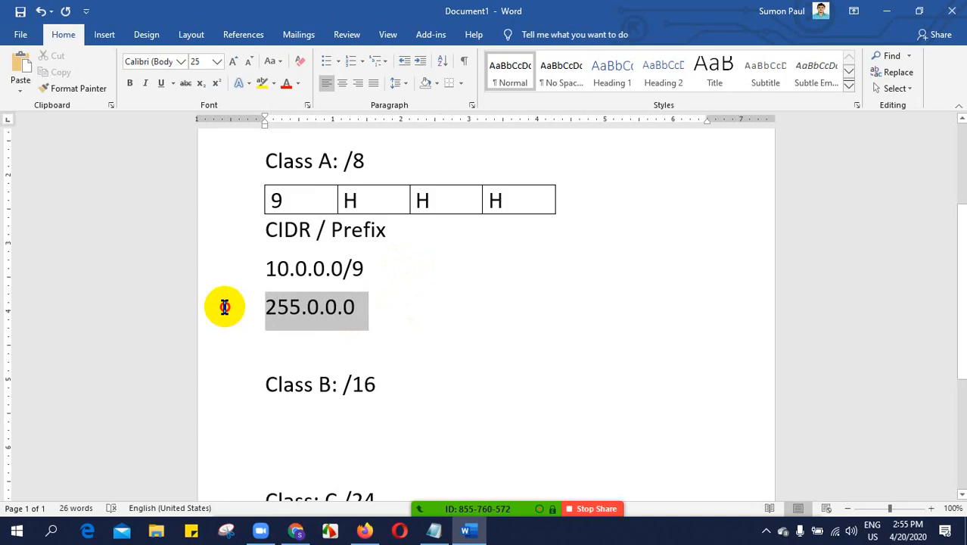
{"action": "left_click", "coordinate": [362, 347]}
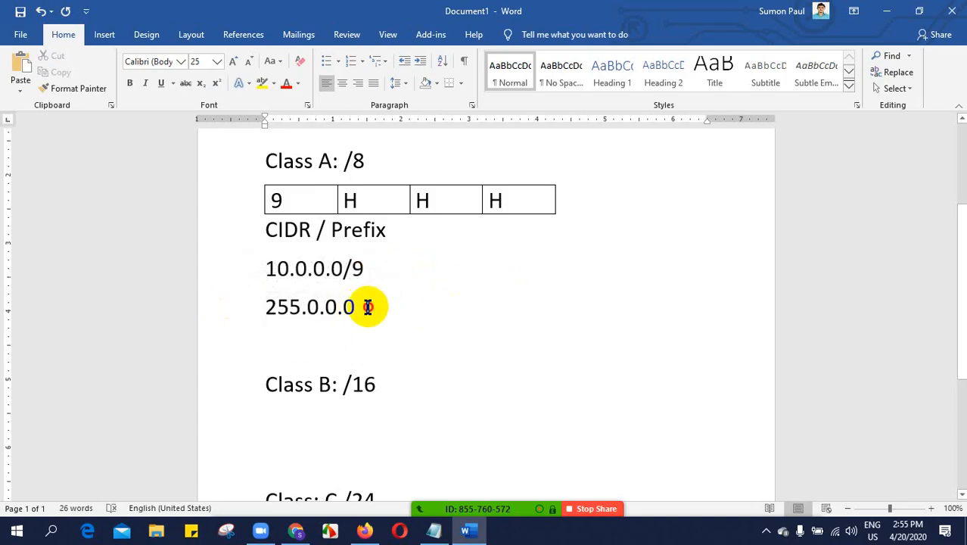
{"action": "left_click_drag", "start_coordinate": [368, 307], "coordinate": [246, 305]}
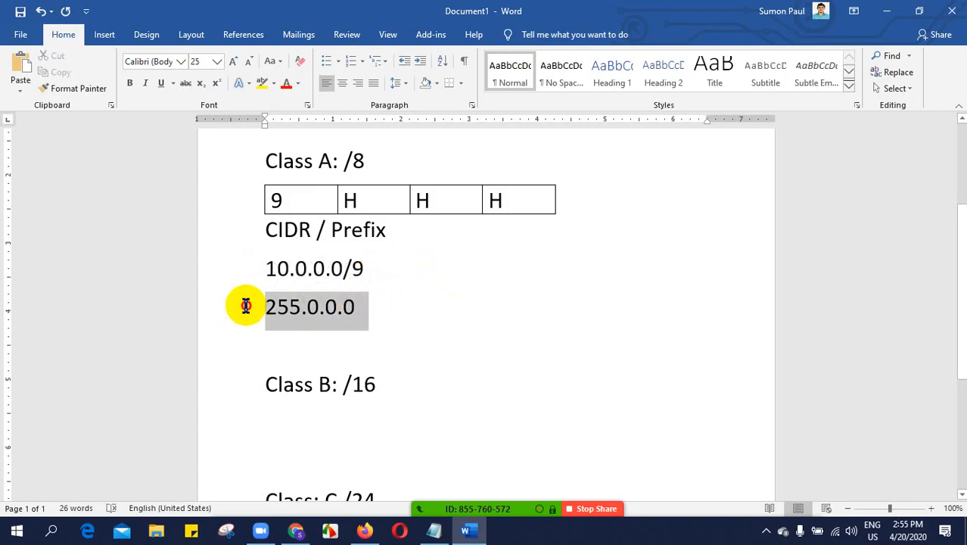
{"action": "left_click", "coordinate": [372, 308]}
{"action": "left_click_drag", "start_coordinate": [366, 307], "coordinate": [256, 302]}
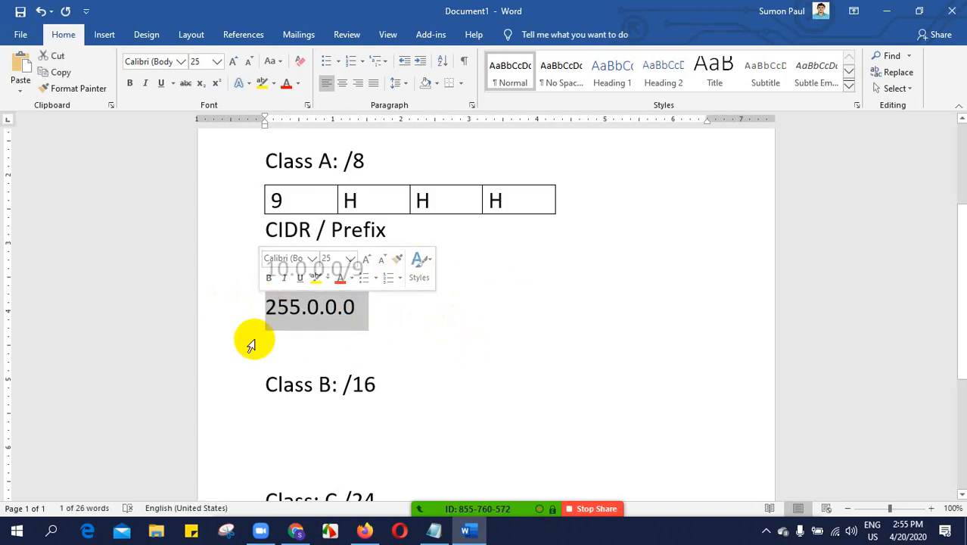
{"action": "left_click", "coordinate": [289, 343]}
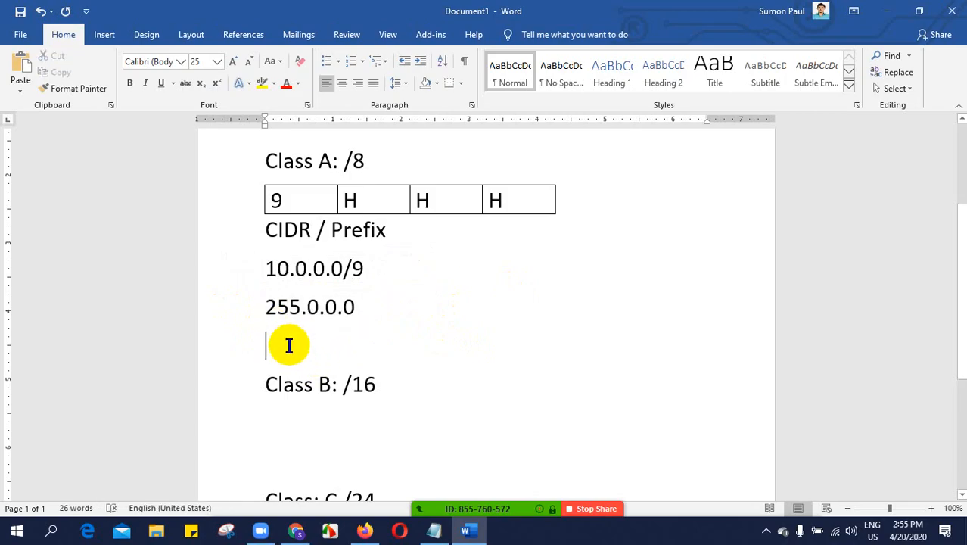
{"action": "type", "text": "128"}
{"action": "key", "text": "BackSpace"}
{"action": "key", "text": "BackSpace"}
{"action": "key", "text": "BackSpace"}
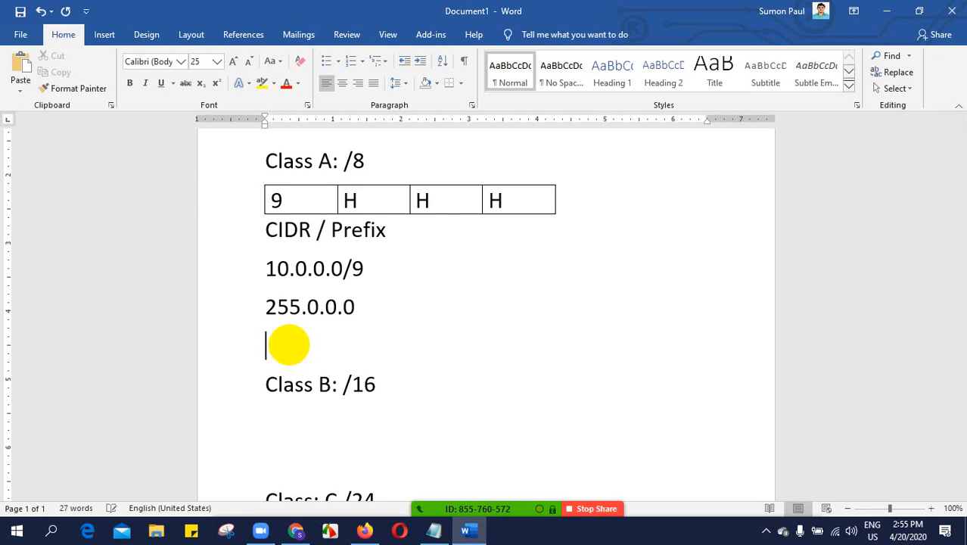
- Insert a table of eight columns and one row below the mask 255.0.0.0, and add a second row to it
{"action": "left_click", "coordinate": [107, 36]}
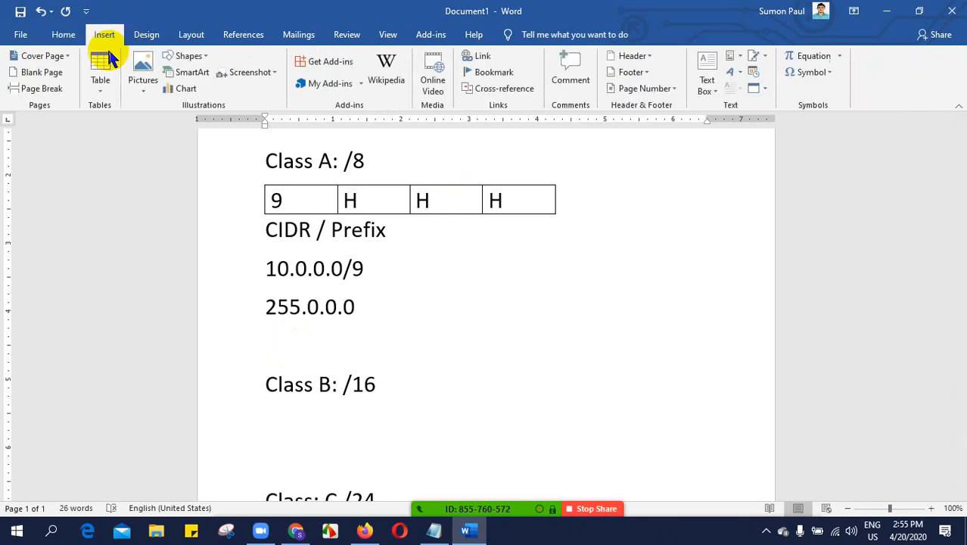
{"action": "left_click", "coordinate": [99, 76]}
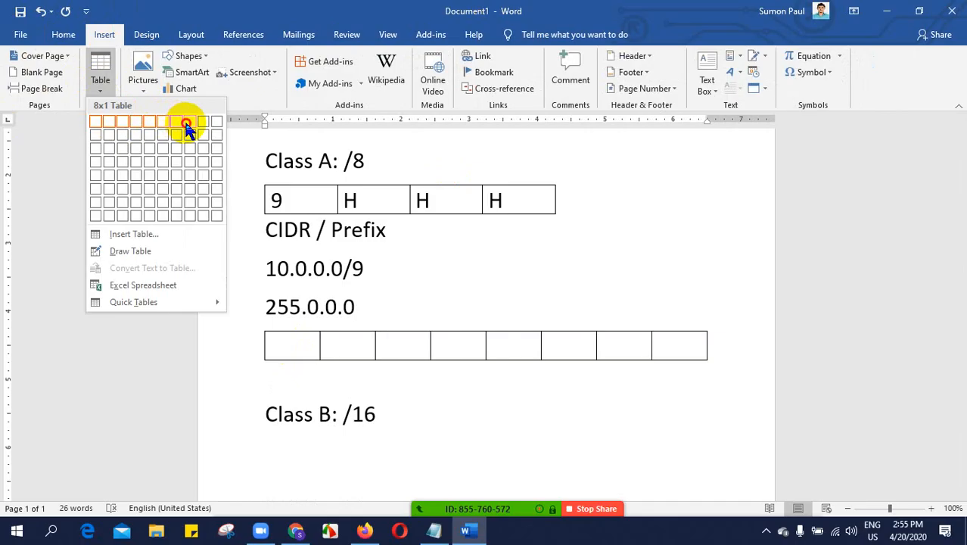
{"action": "left_click", "coordinate": [186, 123]}
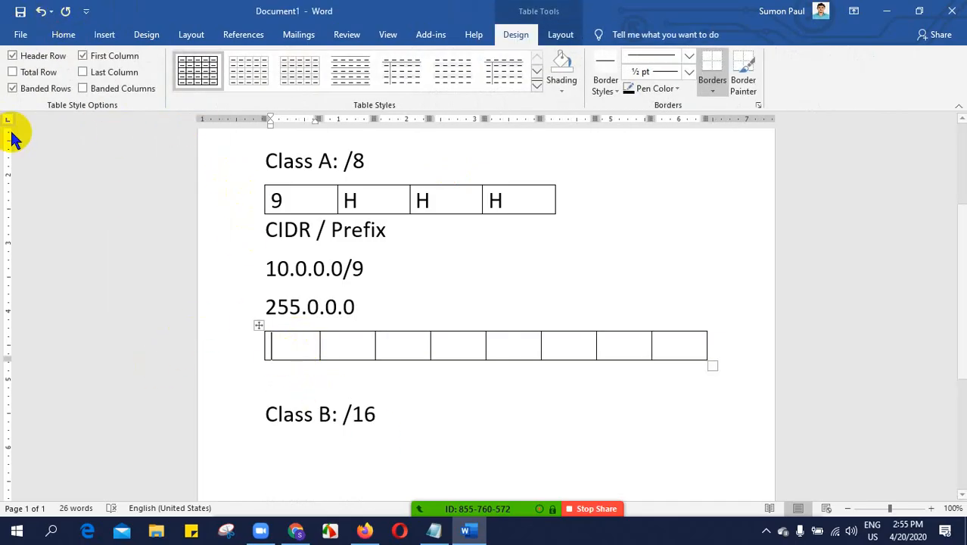
{"action": "left_click", "coordinate": [736, 340]}
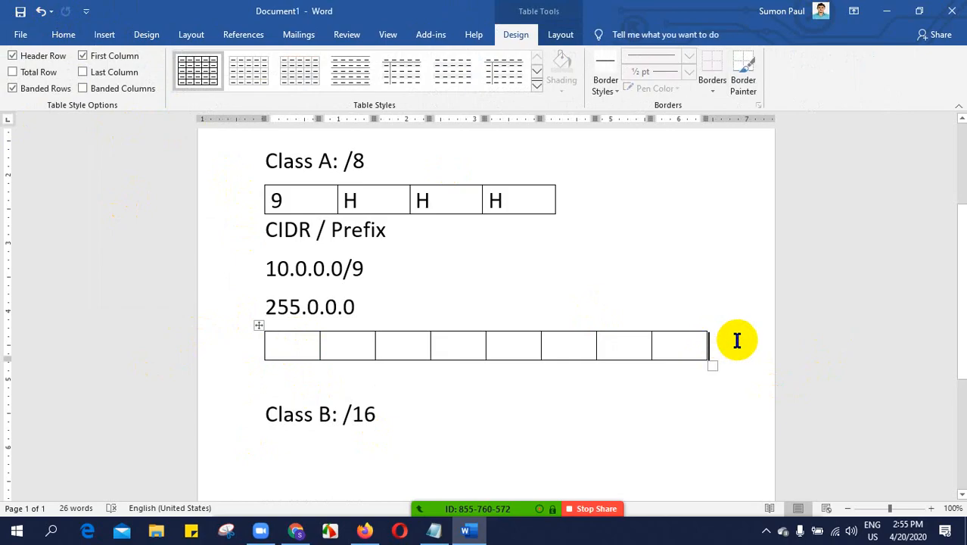
{"action": "key", "text": "Return"}
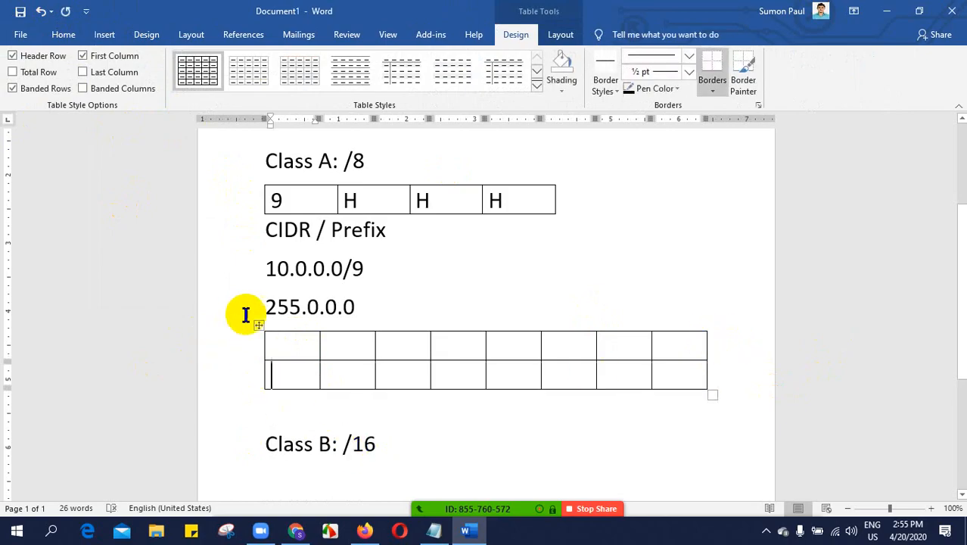
- Enter the place values 1, 2, 4 and 8 in the new table's first row, going leftward from the last column
{"action": "left_click", "coordinate": [281, 345]}
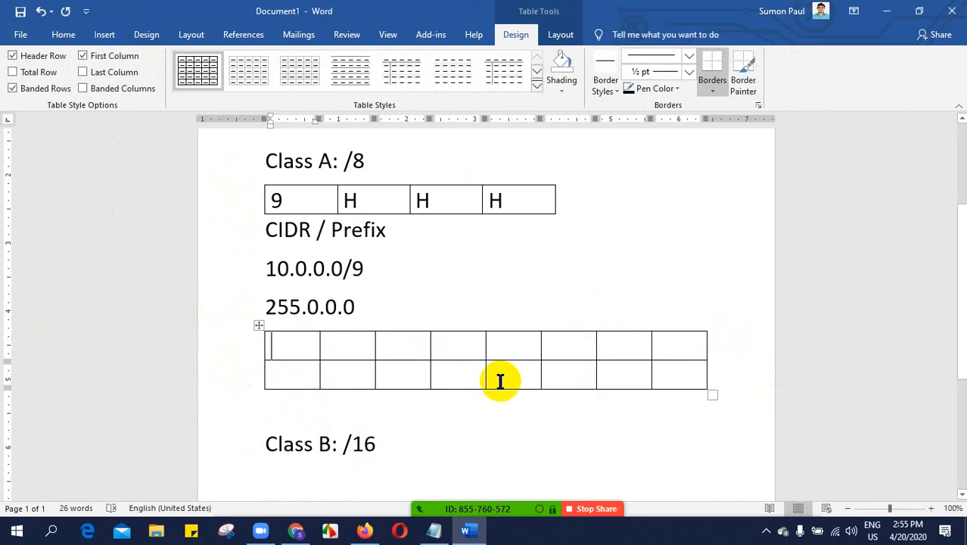
{"action": "left_click", "coordinate": [684, 344]}
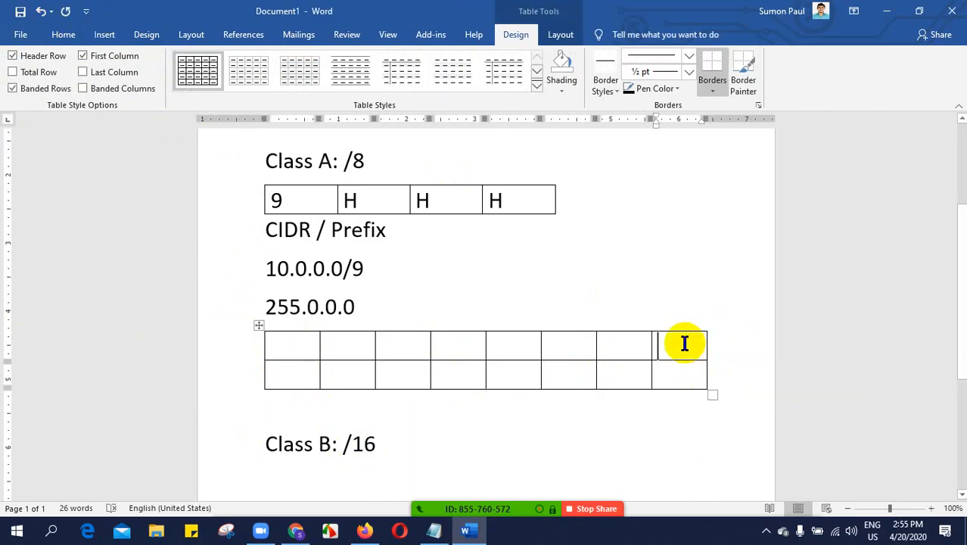
{"action": "type", "text": "1"}
{"action": "left_click", "coordinate": [640, 334]}
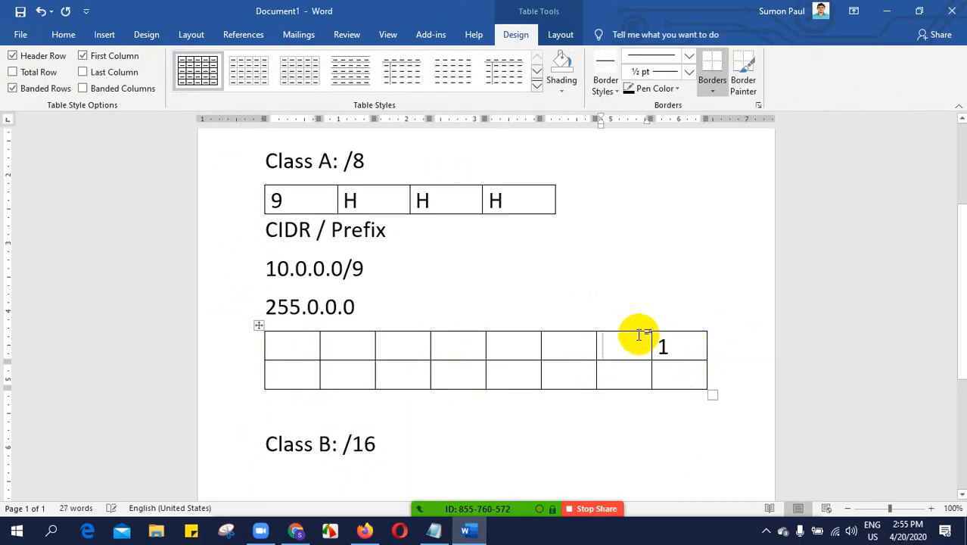
{"action": "type", "text": "2"}
{"action": "left_click", "coordinate": [579, 345]}
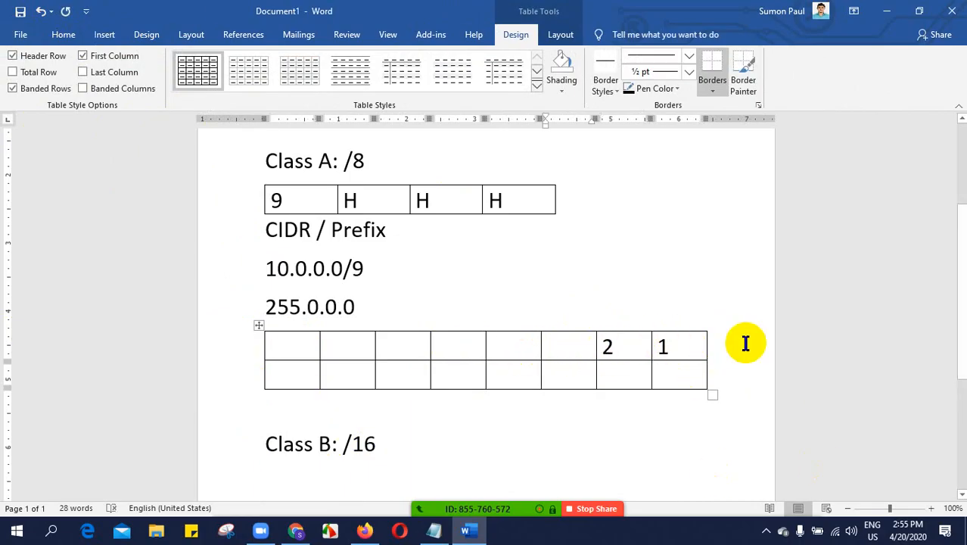
{"action": "type", "text": "4"}
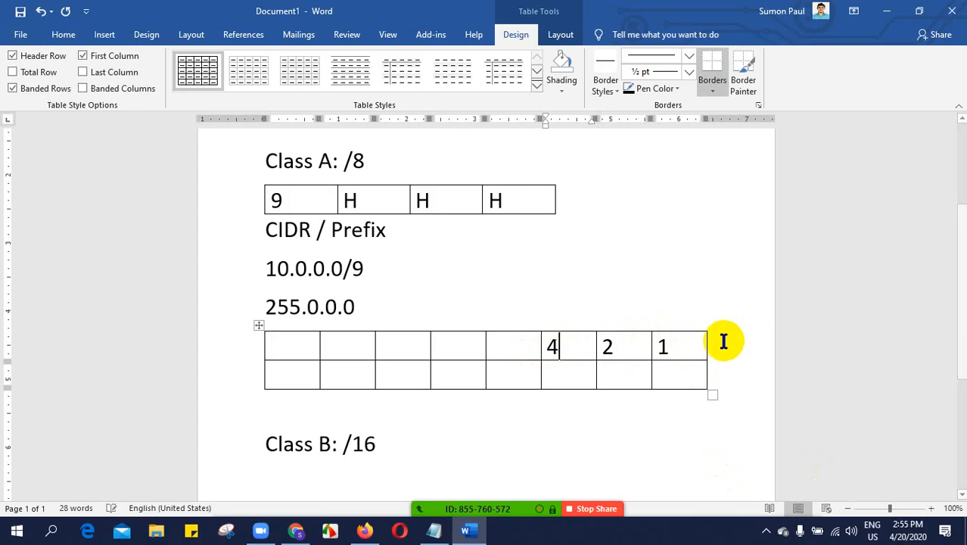
{"action": "left_click", "coordinate": [500, 347]}
{"action": "type", "text": "8"}
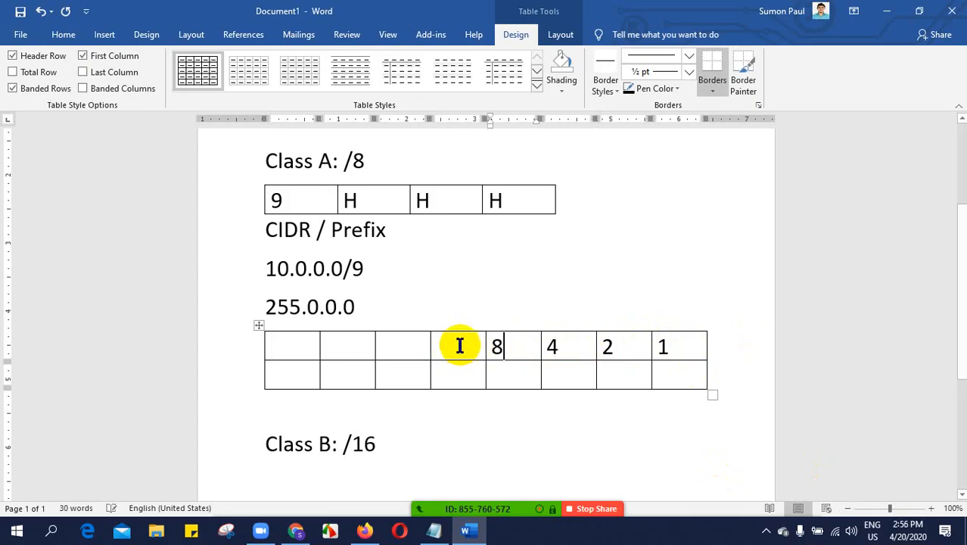
- Continue the first row leftward with 16, 32, 64 and 128, filling its four remaining cells
{"action": "left_click", "coordinate": [458, 346]}
{"action": "type", "text": "16"}
{"action": "left_click", "coordinate": [404, 346]}
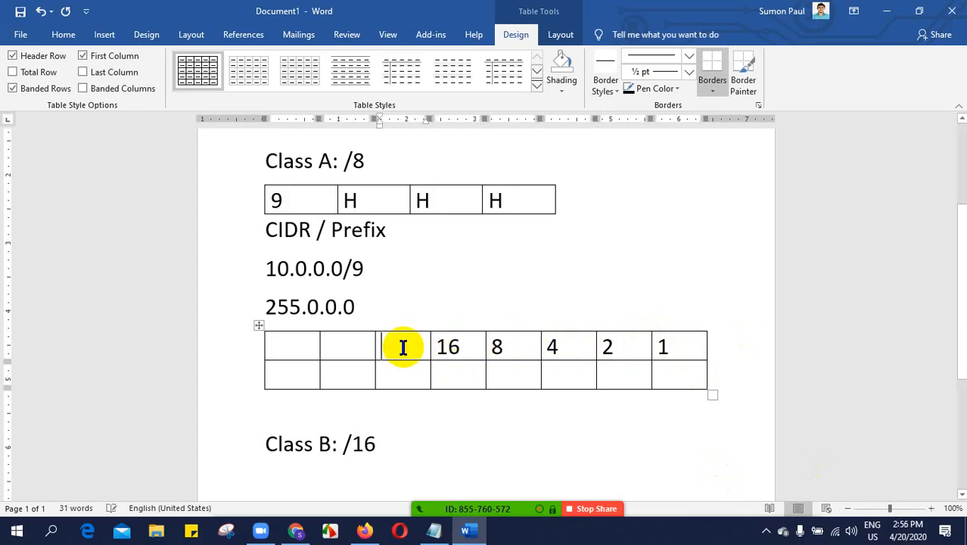
{"action": "type", "text": "32"}
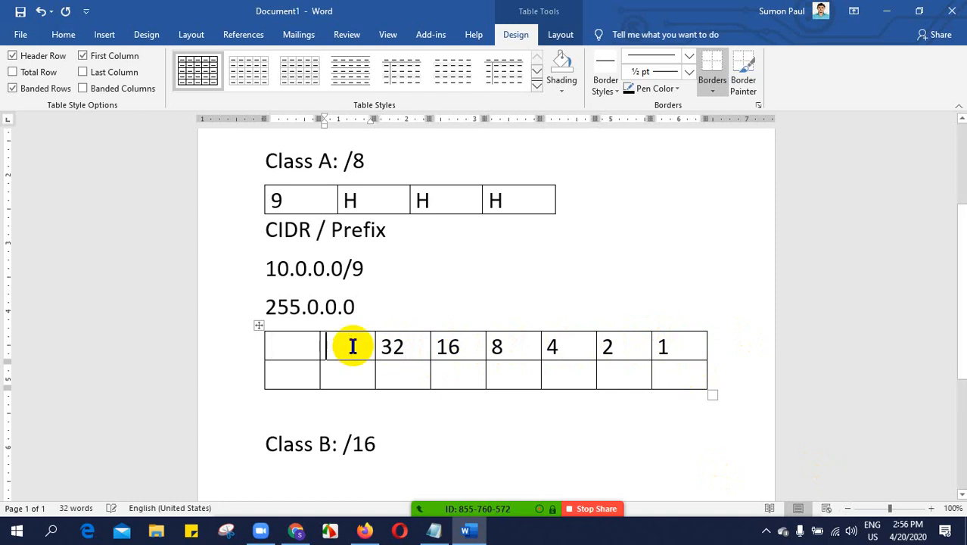
{"action": "left_click", "coordinate": [355, 347]}
{"action": "type", "text": "64"}
{"action": "left_click", "coordinate": [295, 349]}
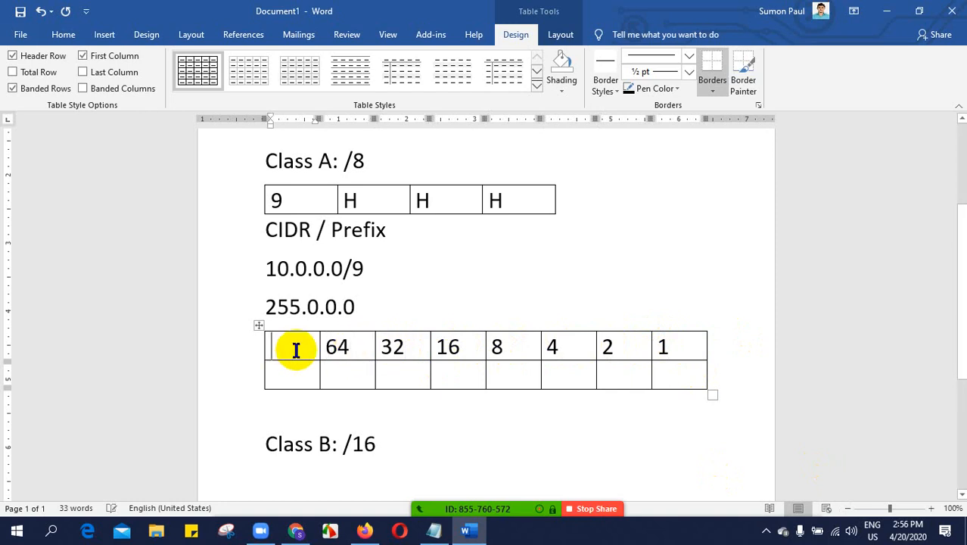
{"action": "type", "text": "128"}
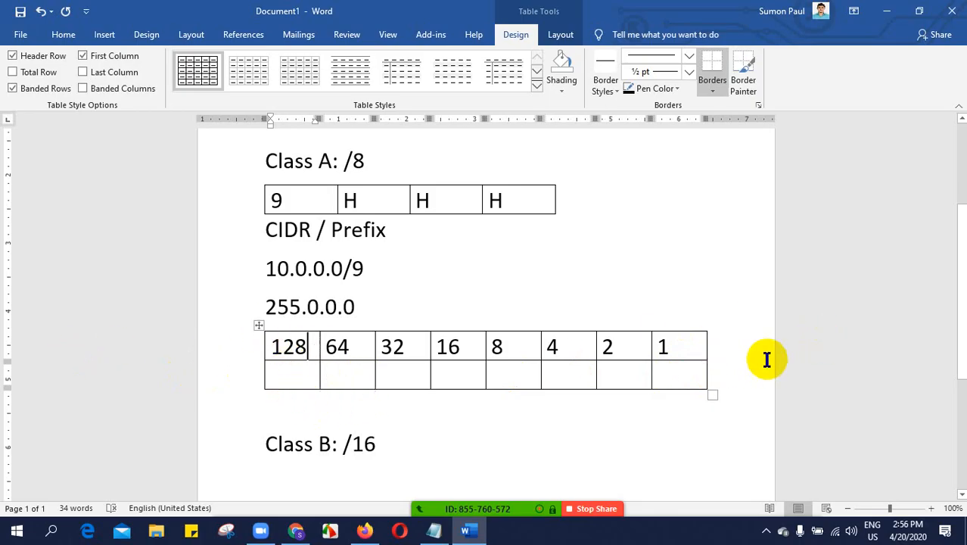
{"action": "left_click", "coordinate": [720, 345]}
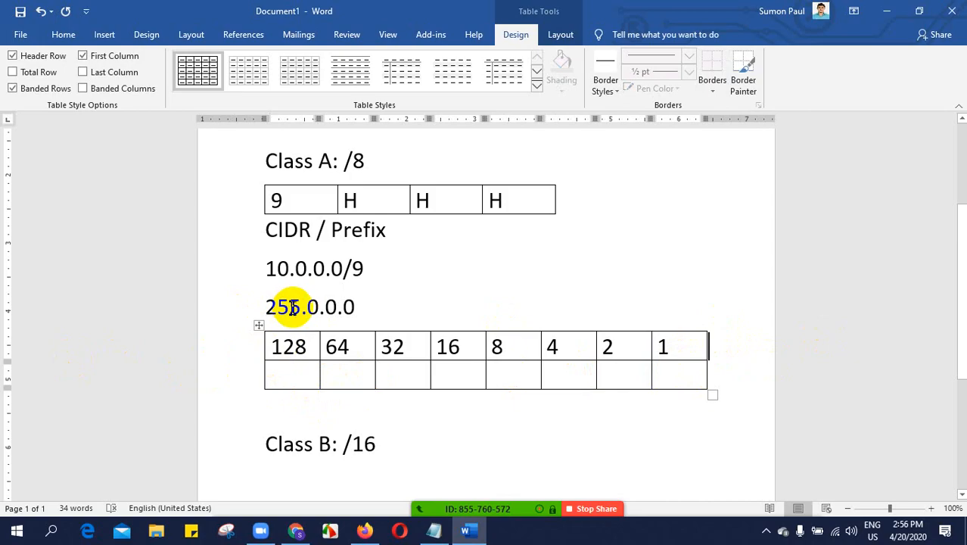
{"action": "left_click_drag", "start_coordinate": [301, 305], "coordinate": [261, 305]}
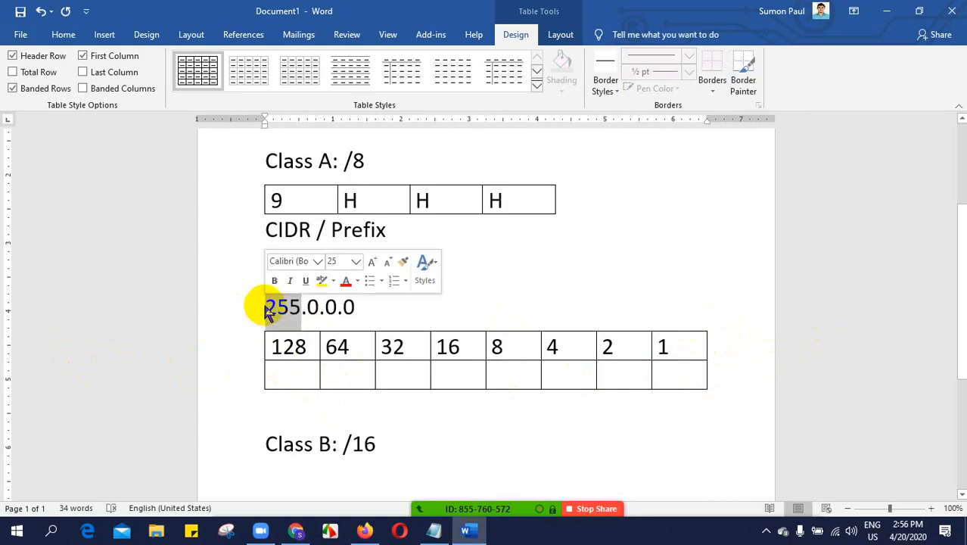
{"action": "left_click", "coordinate": [719, 342]}
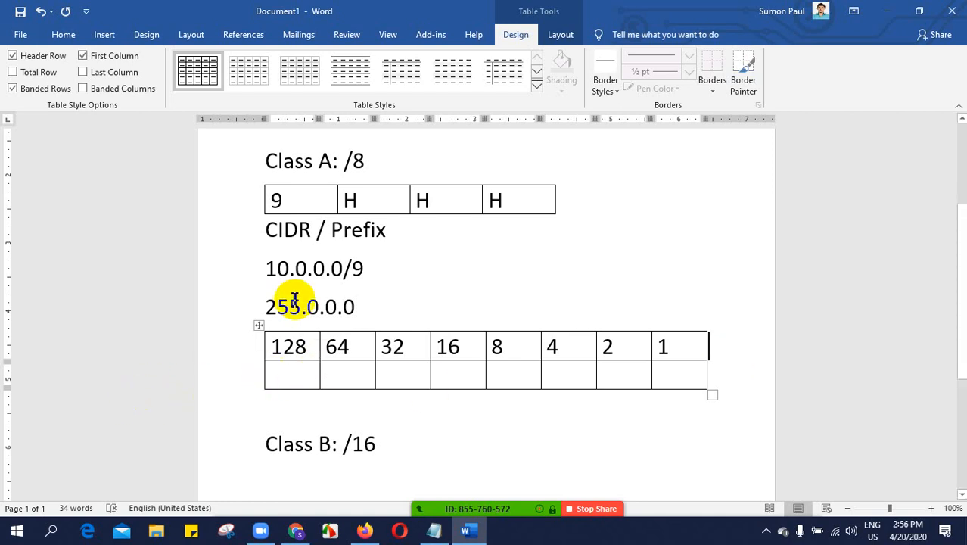
{"action": "left_click_drag", "start_coordinate": [301, 306], "coordinate": [253, 305]}
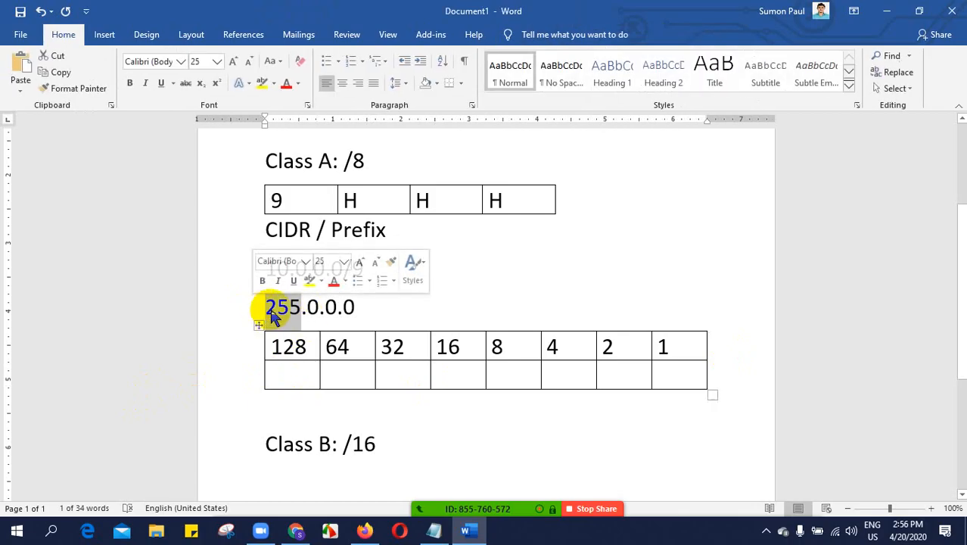
- Narrow the place-value table to about 3.5 inches so its columns fit closely around the numbers
{"action": "left_click_drag", "start_coordinate": [712, 394], "coordinate": [348, 373]}
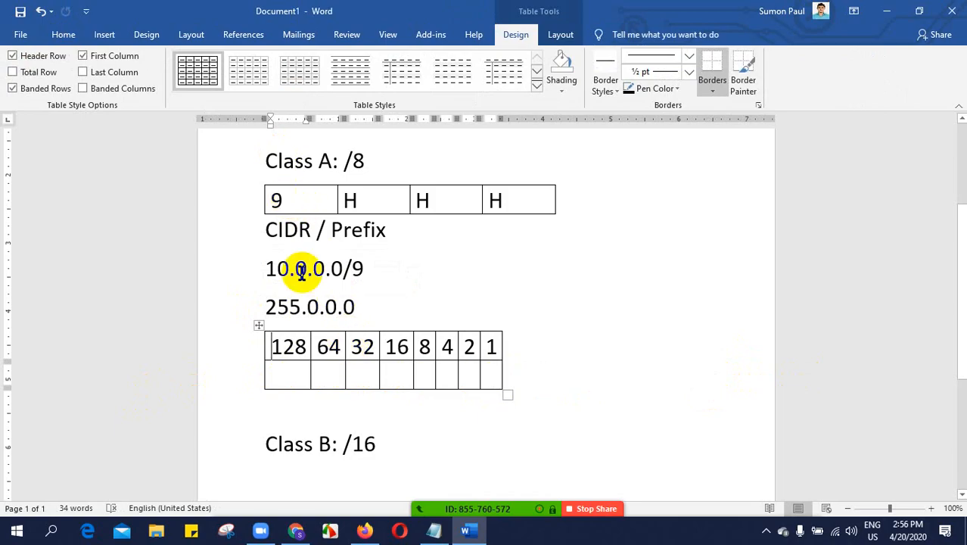
{"action": "left_click", "coordinate": [277, 372]}
{"action": "left_click", "coordinate": [334, 377]}
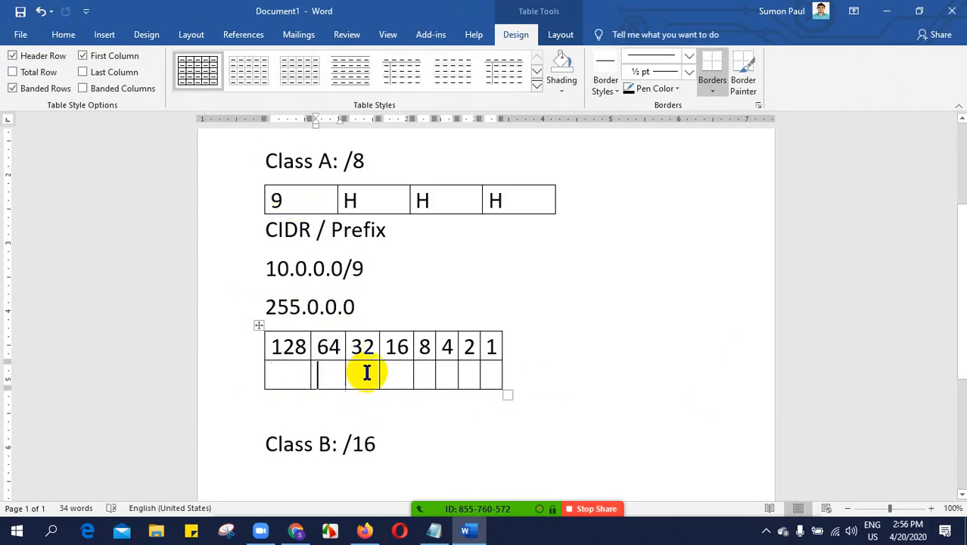
{"action": "left_click", "coordinate": [367, 372]}
{"action": "left_click", "coordinate": [397, 376]}
{"action": "left_click", "coordinate": [426, 376]}
{"action": "left_click", "coordinate": [446, 375]}
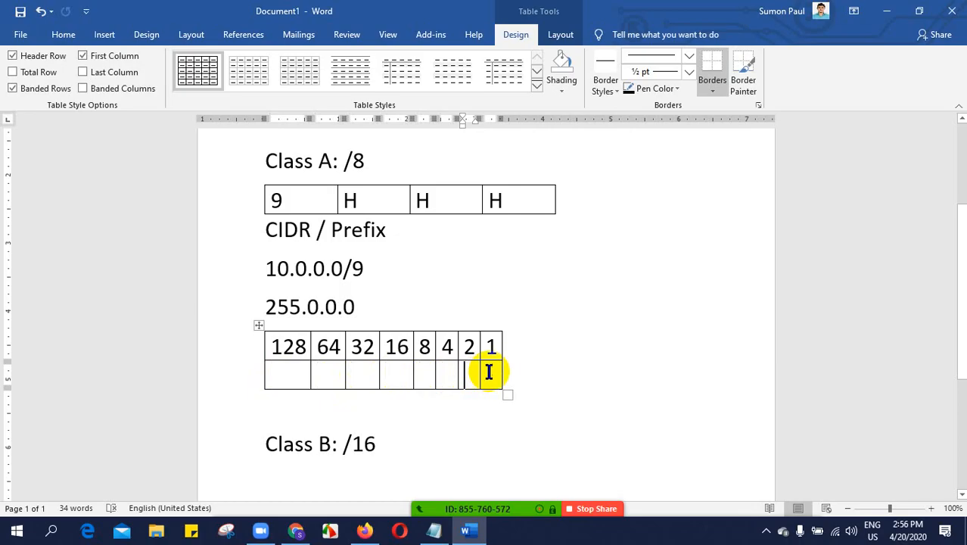
- Enter 1 in the second-row cells under 128, 64, 32 and 16
{"action": "left_click", "coordinate": [277, 369]}
{"action": "type", "text": "1"}
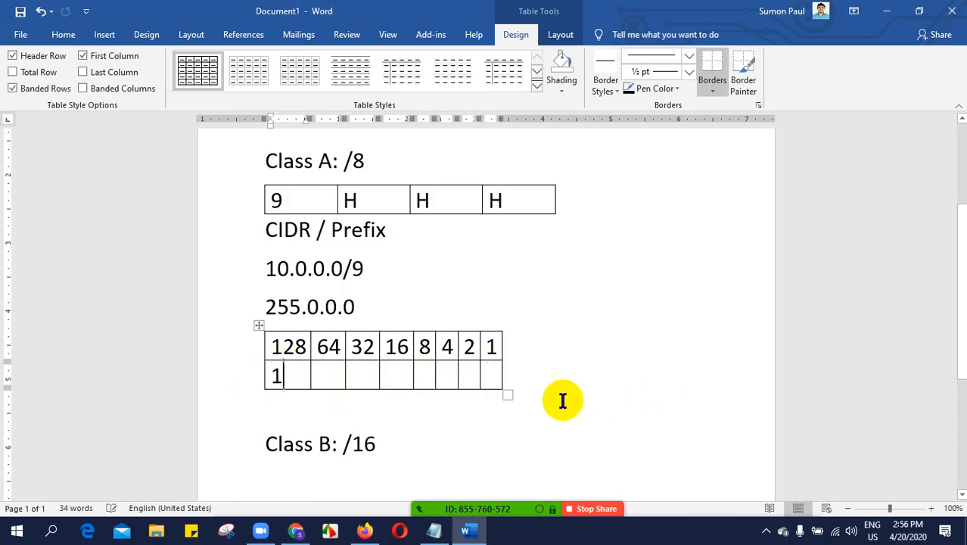
{"action": "left_click", "coordinate": [324, 374]}
{"action": "type", "text": "1"}
{"action": "left_click", "coordinate": [363, 377]}
{"action": "type", "text": "1"}
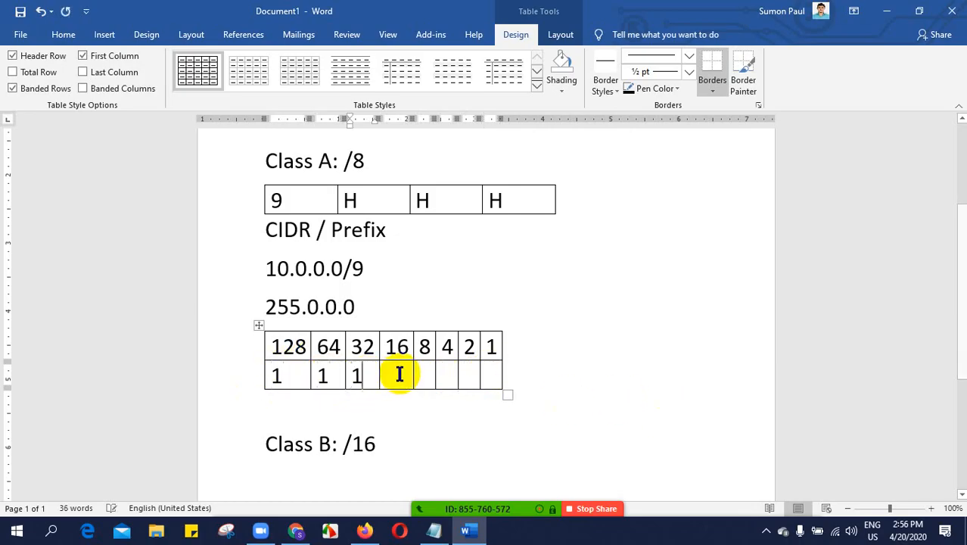
{"action": "left_click", "coordinate": [397, 374]}
{"action": "type", "text": "1"}
- Enter 1 in the second-row cells under 8, 4, 2 and 1
{"action": "left_click", "coordinate": [426, 376]}
{"action": "type", "text": "1"}
{"action": "left_click", "coordinate": [451, 376]}
{"action": "type", "text": "1"}
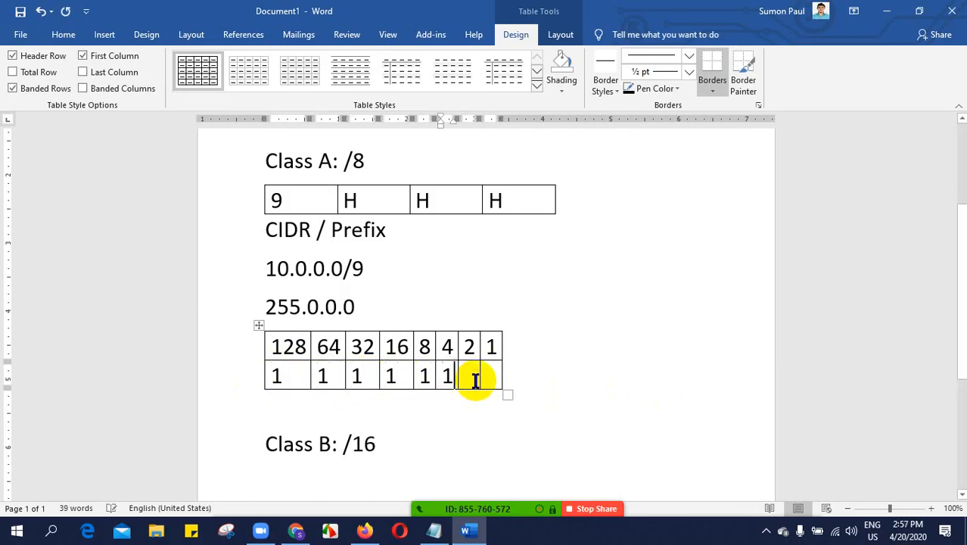
{"action": "left_click", "coordinate": [471, 379]}
{"action": "type", "text": "1"}
{"action": "left_click", "coordinate": [492, 378]}
{"action": "type", "text": "1"}
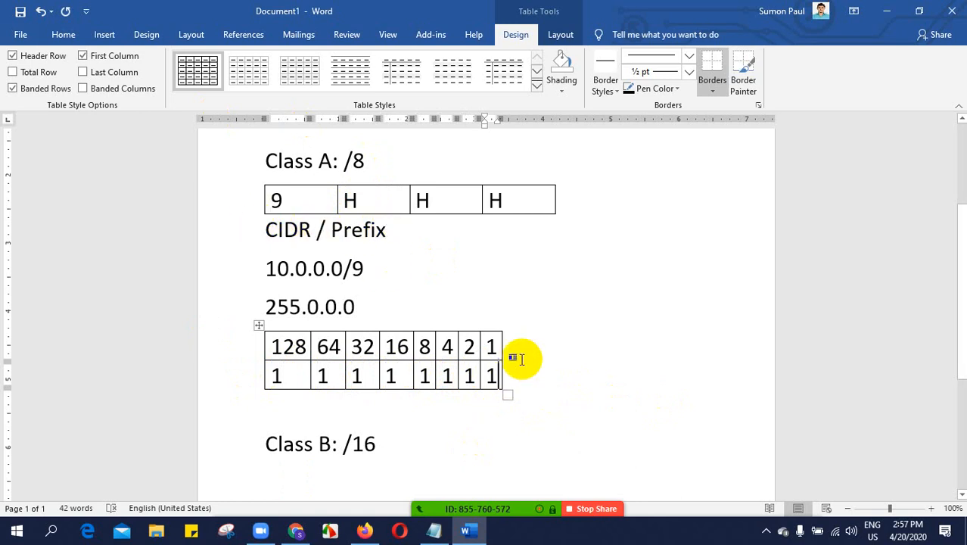
{"action": "left_click_drag", "start_coordinate": [472, 346], "coordinate": [451, 347]}
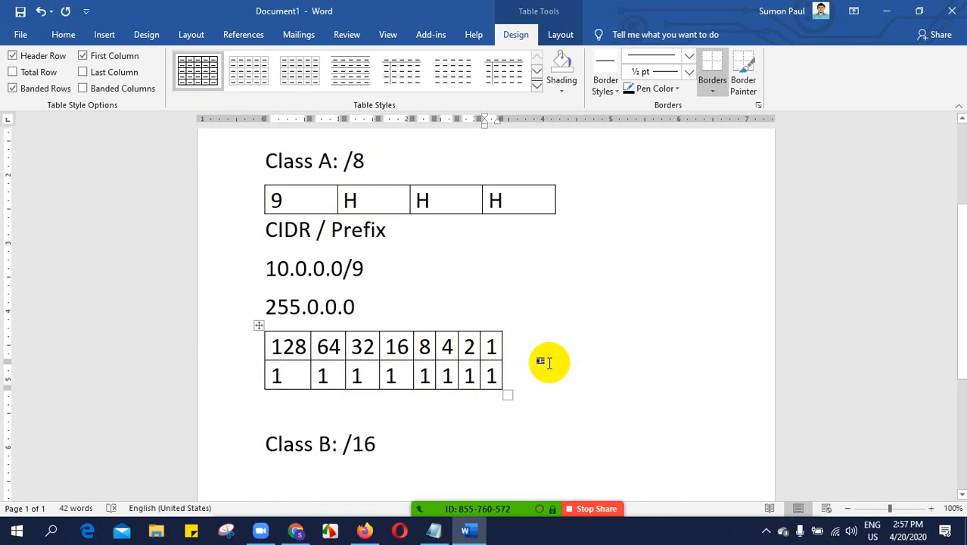
{"action": "left_click_drag", "start_coordinate": [286, 200], "coordinate": [274, 198]}
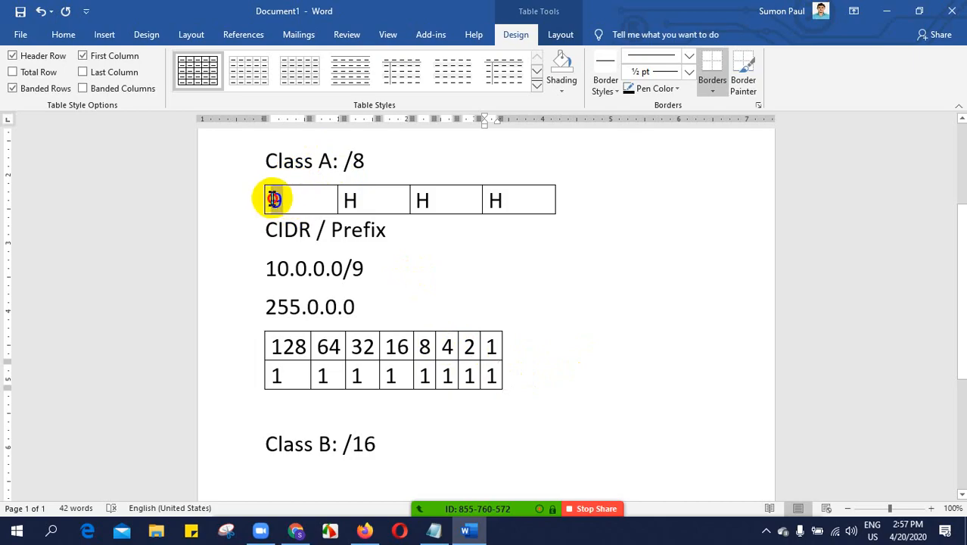
{"action": "left_click", "coordinate": [361, 200]}
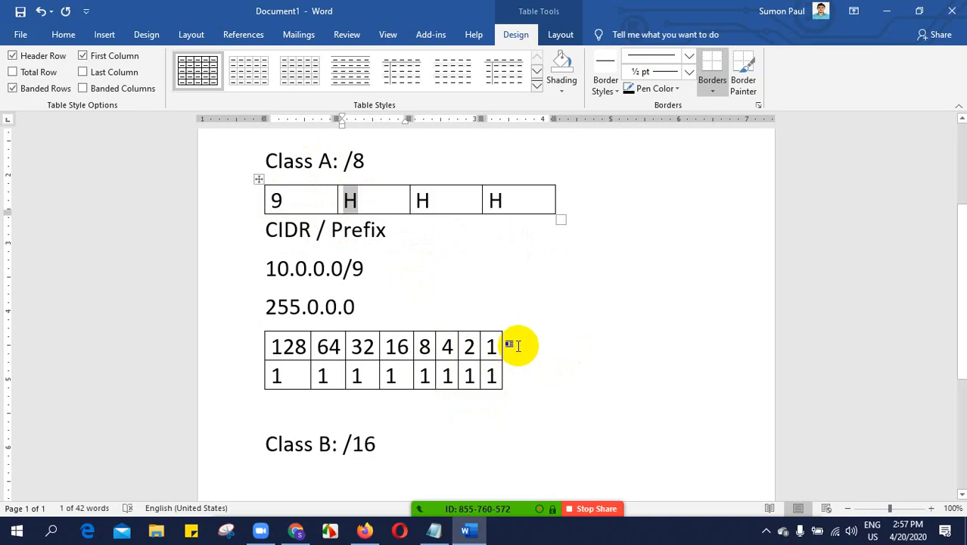
- Try to move the place-value table across to the page's right margin, and undo the move
{"action": "left_click", "coordinate": [267, 342]}
{"action": "left_click_drag", "start_coordinate": [259, 326], "coordinate": [478, 325]}
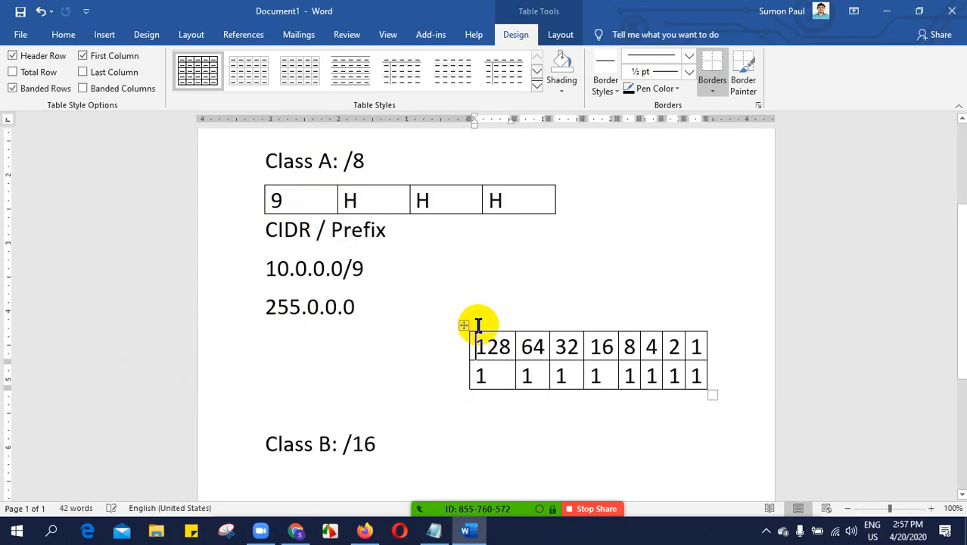
{"action": "key", "text": "ctrl+z"}
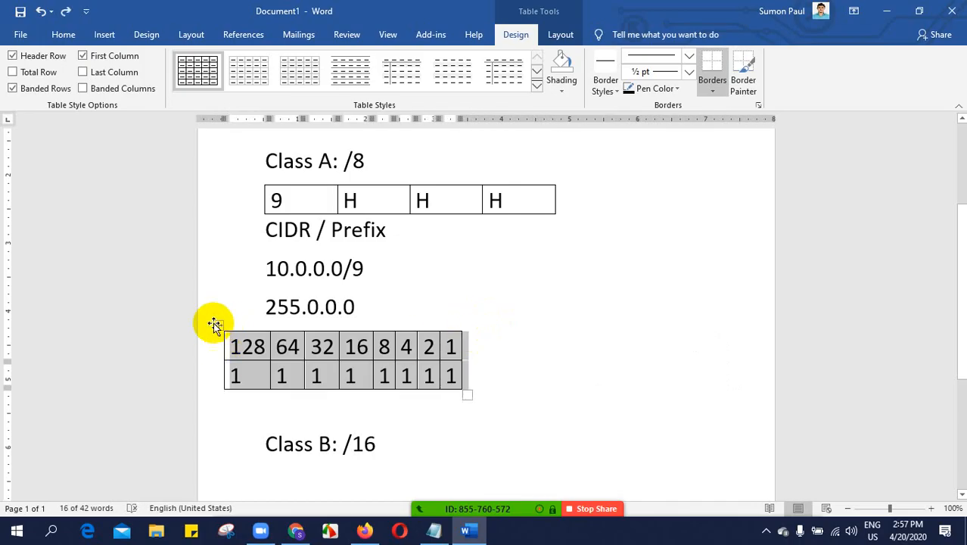
- Try to move the place-value table into the right half of the page, and undo the move
{"action": "left_click_drag", "start_coordinate": [213, 323], "coordinate": [474, 327]}
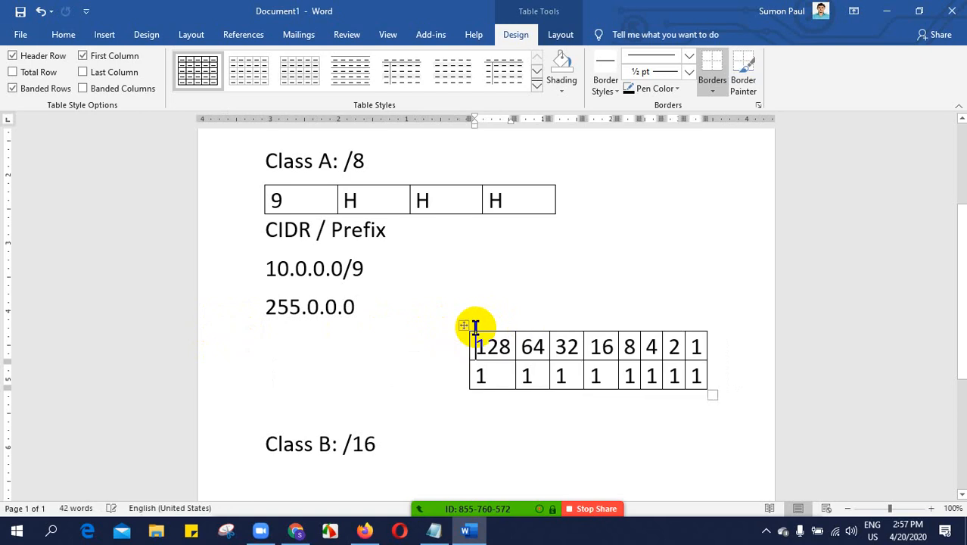
{"action": "key", "text": "ctrl+z"}
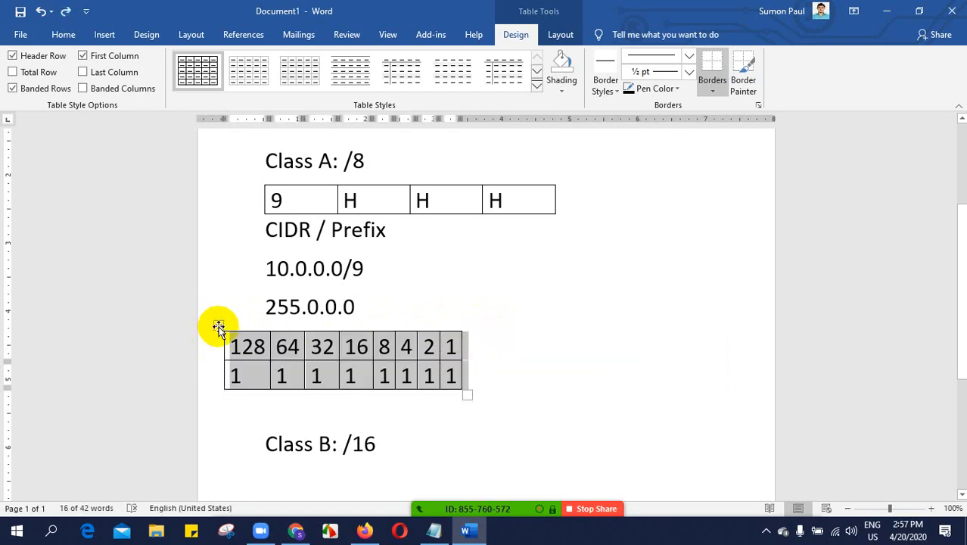
{"action": "left_click", "coordinate": [218, 327]}
{"action": "left_click", "coordinate": [507, 337]}
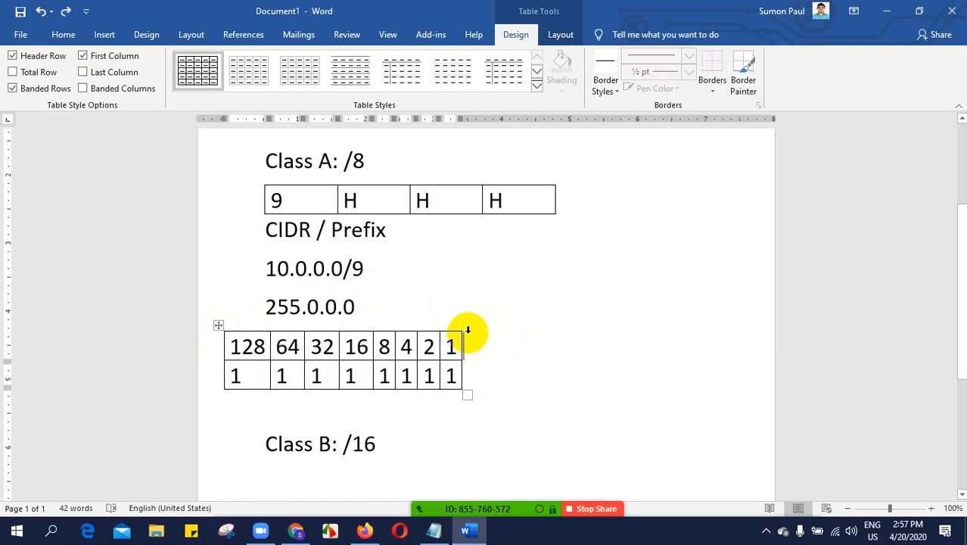
{"action": "left_click", "coordinate": [62, 34]}
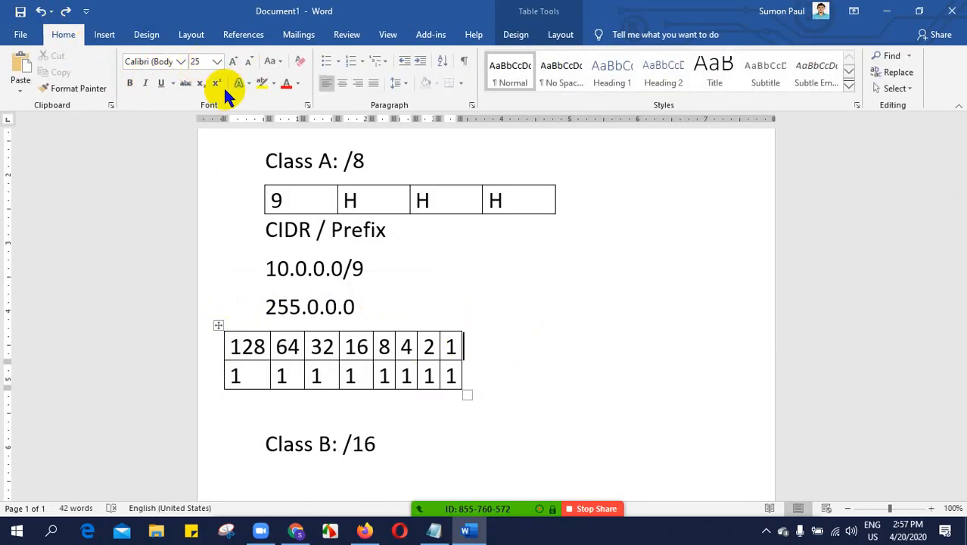
{"action": "left_click", "coordinate": [104, 35]}
{"action": "left_click", "coordinate": [102, 68]}
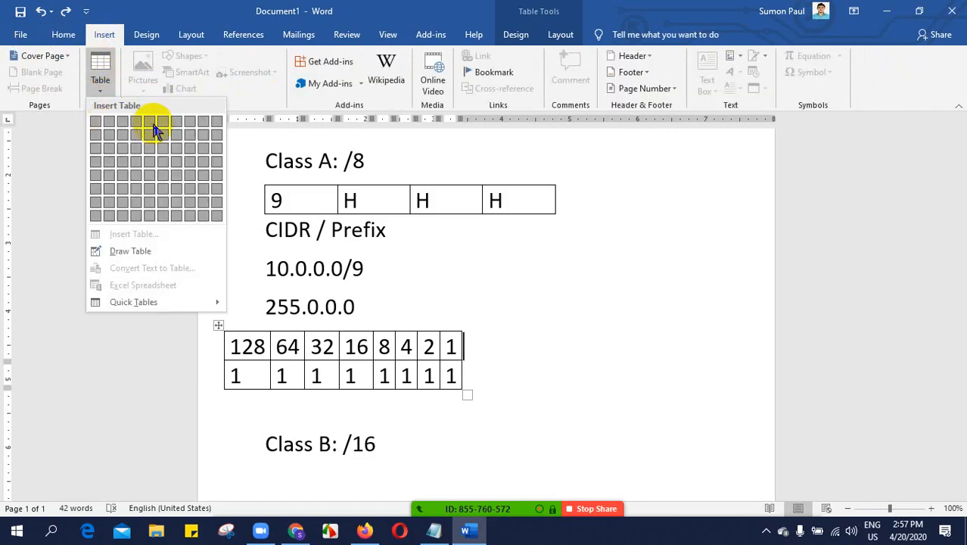
{"action": "left_click", "coordinate": [489, 347]}
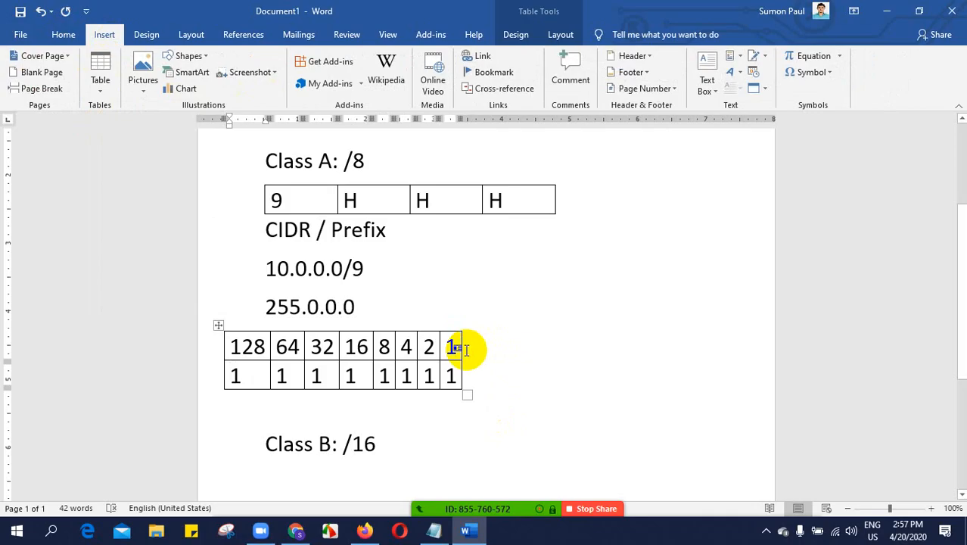
{"action": "left_click", "coordinate": [494, 340]}
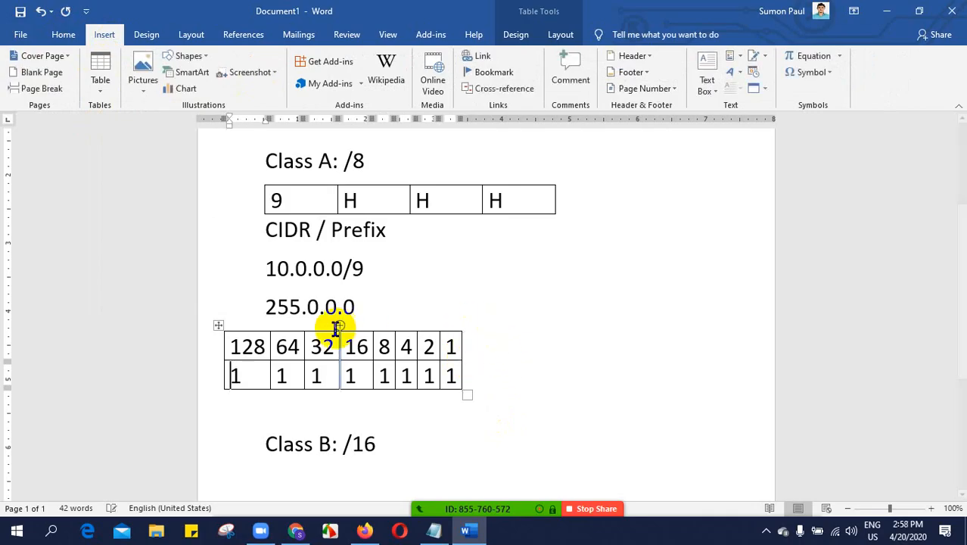
- Remove the bottom border of the place-value table
{"action": "left_click", "coordinate": [469, 395]}
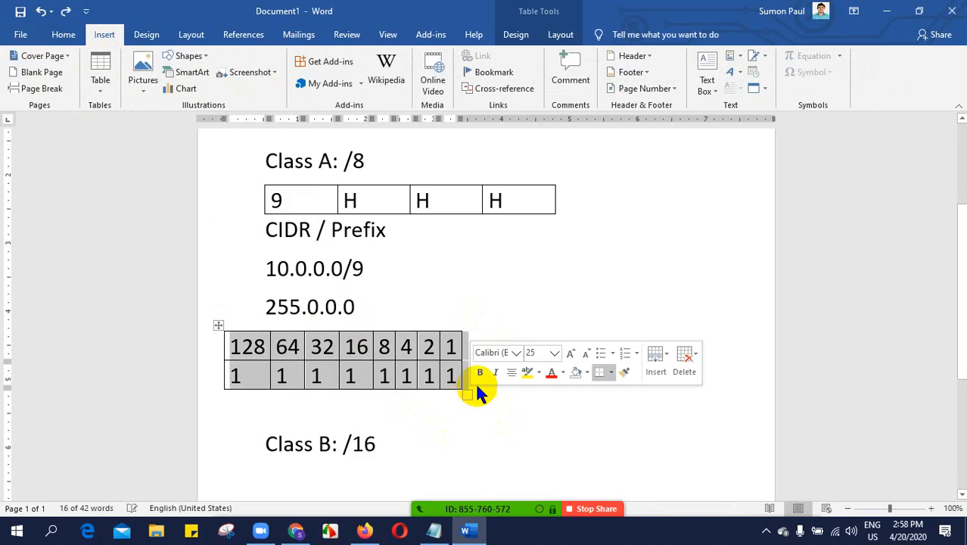
{"action": "left_click", "coordinate": [611, 372]}
{"action": "left_click", "coordinate": [604, 372]}
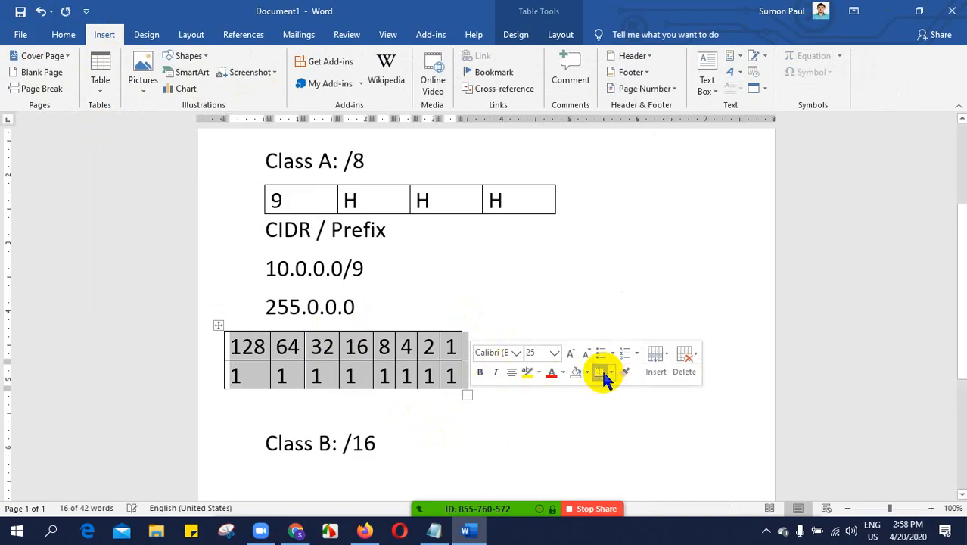
{"action": "left_click", "coordinate": [612, 372]}
{"action": "left_click", "coordinate": [583, 416]}
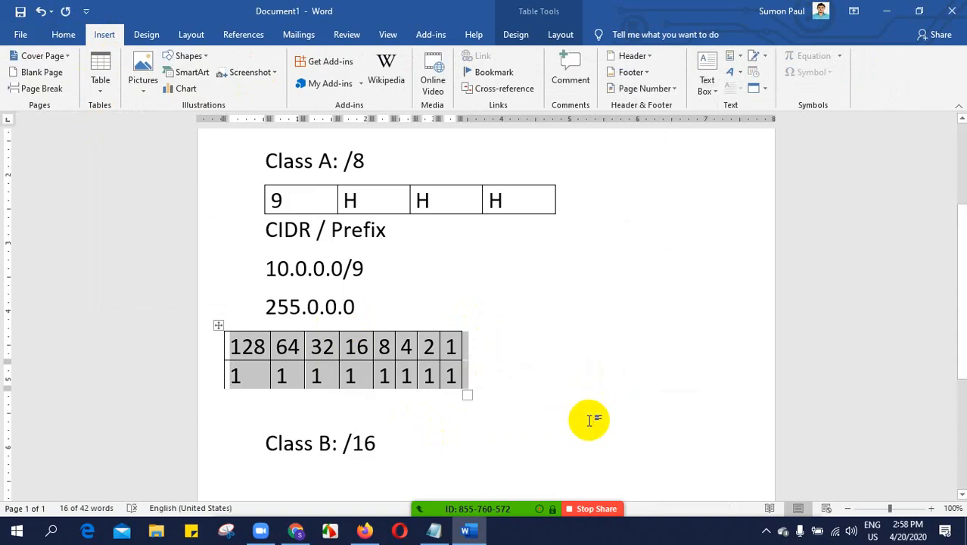
{"action": "left_click", "coordinate": [512, 367]}
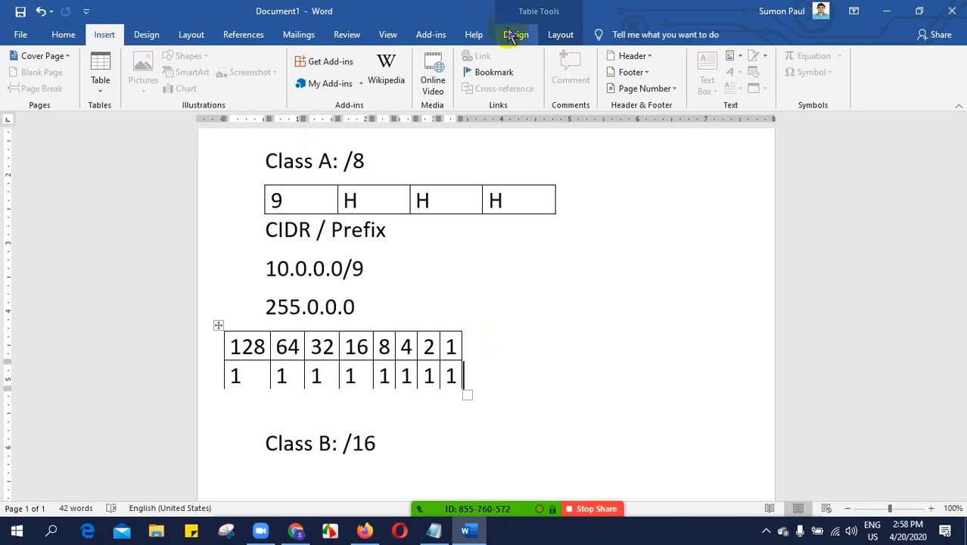
- Draw a new table about 4.08 inches wide and 0.89 inches high directly right of the place-value table
{"action": "left_click", "coordinate": [63, 34]}
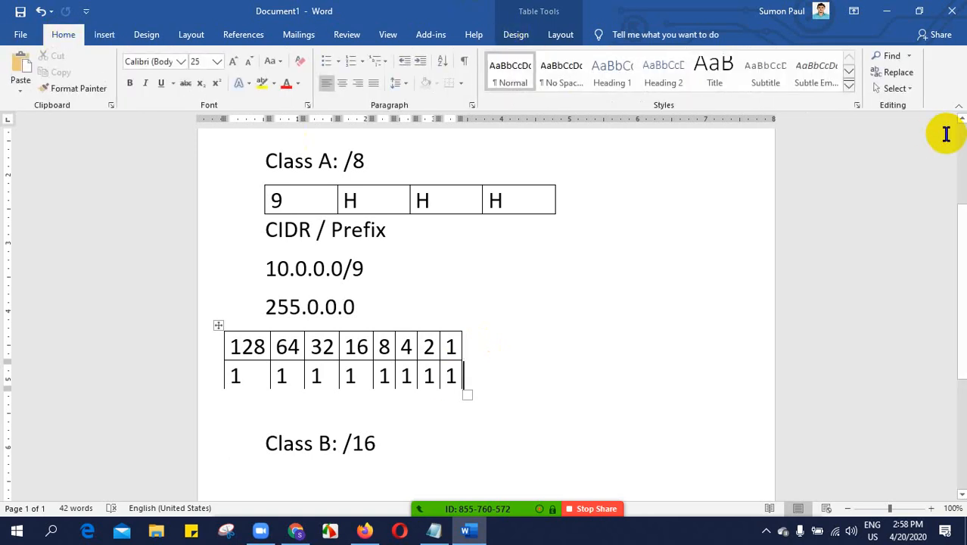
{"action": "left_click", "coordinate": [106, 36]}
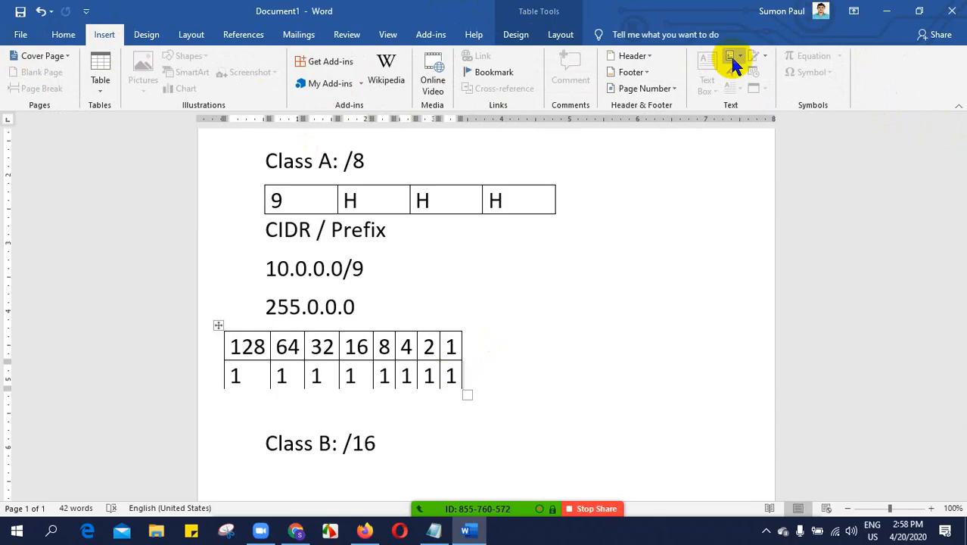
{"action": "left_click", "coordinate": [112, 72]}
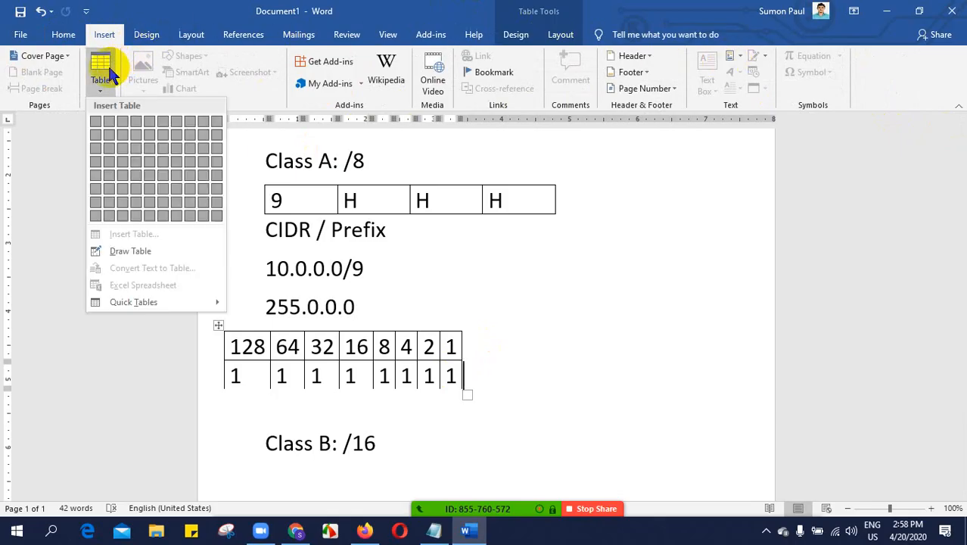
{"action": "left_click", "coordinate": [112, 72]}
{"action": "left_click", "coordinate": [99, 76]}
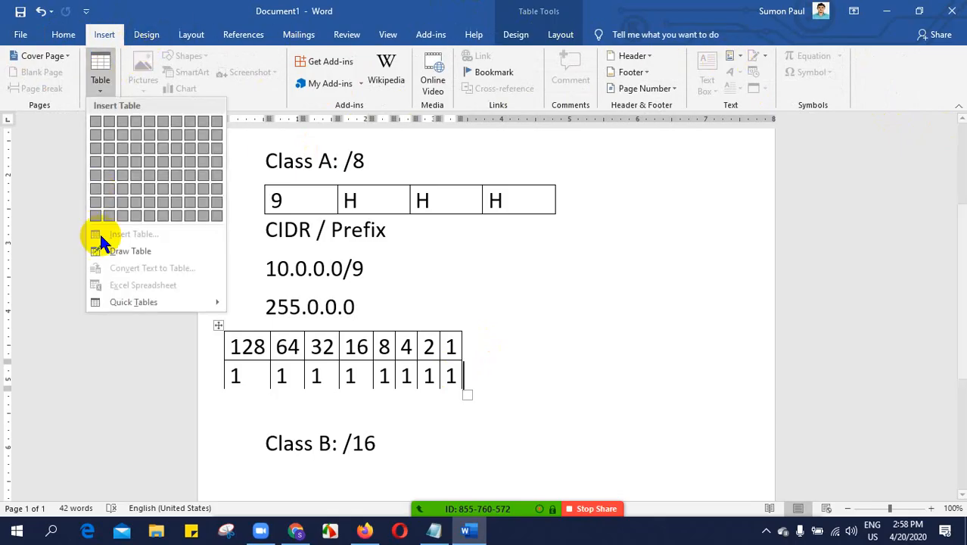
{"action": "left_click", "coordinate": [113, 251]}
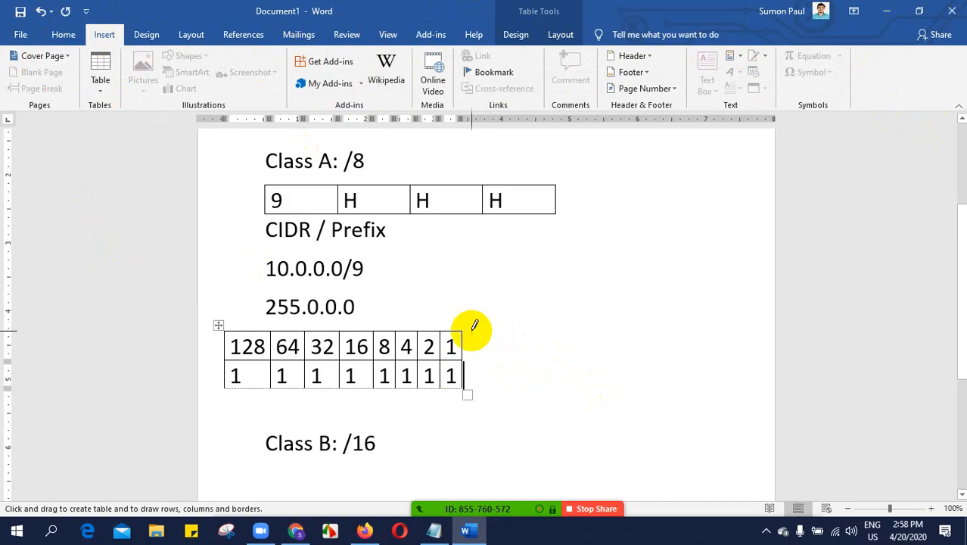
{"action": "mouse_move", "coordinate": [473, 327]}
{"action": "left_mouse_down"}
{"action": "mouse_move", "coordinate": [701, 330]}
{"action": "mouse_move", "coordinate": [734, 389]}
{"action": "mouse_move", "coordinate": [749, 389]}
{"action": "left_mouse_up"}
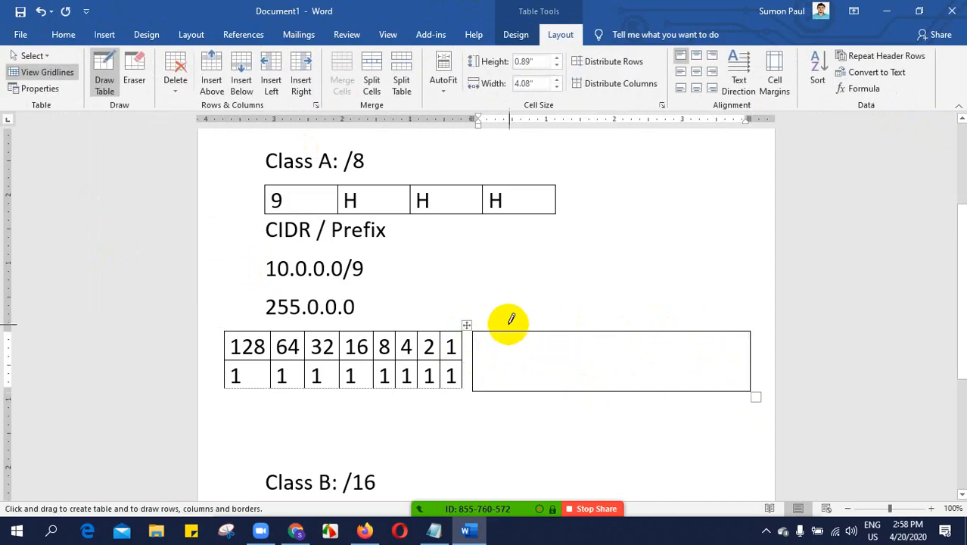
- Divide the newly drawn table into two rows and eight columns by drawing its inner lines
{"action": "left_click_drag", "start_coordinate": [470, 356], "coordinate": [738, 361]}
{"action": "left_click_drag", "start_coordinate": [501, 330], "coordinate": [502, 415]}
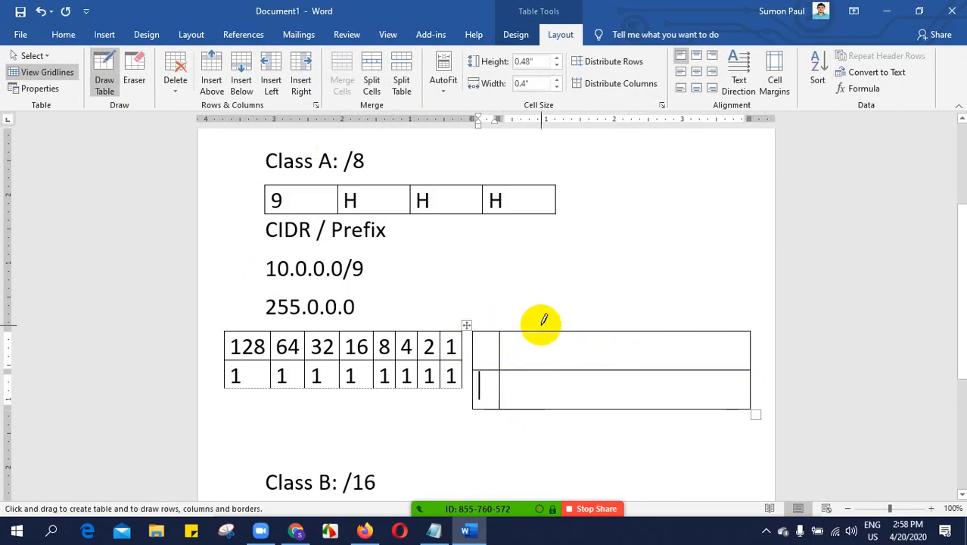
{"action": "mouse_move", "coordinate": [539, 324]}
{"action": "left_mouse_down"}
{"action": "mouse_move", "coordinate": [534, 417]}
{"action": "mouse_move", "coordinate": [549, 423]}
{"action": "left_mouse_up"}
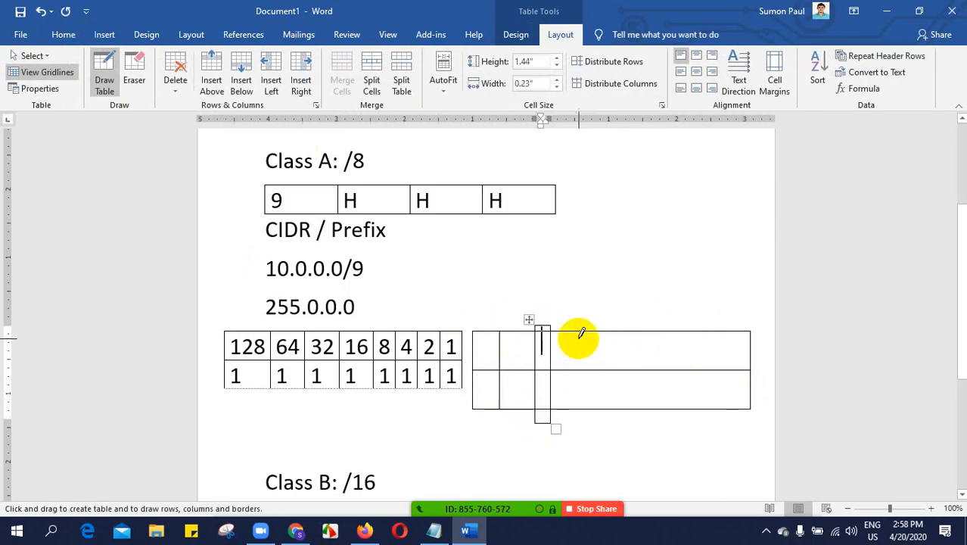
{"action": "key", "text": "ctrl+z"}
{"action": "left_click_drag", "start_coordinate": [540, 328], "coordinate": [539, 408]}
{"action": "left_click_drag", "start_coordinate": [587, 345], "coordinate": [586, 409]}
{"action": "left_click_drag", "start_coordinate": [617, 331], "coordinate": [614, 408]}
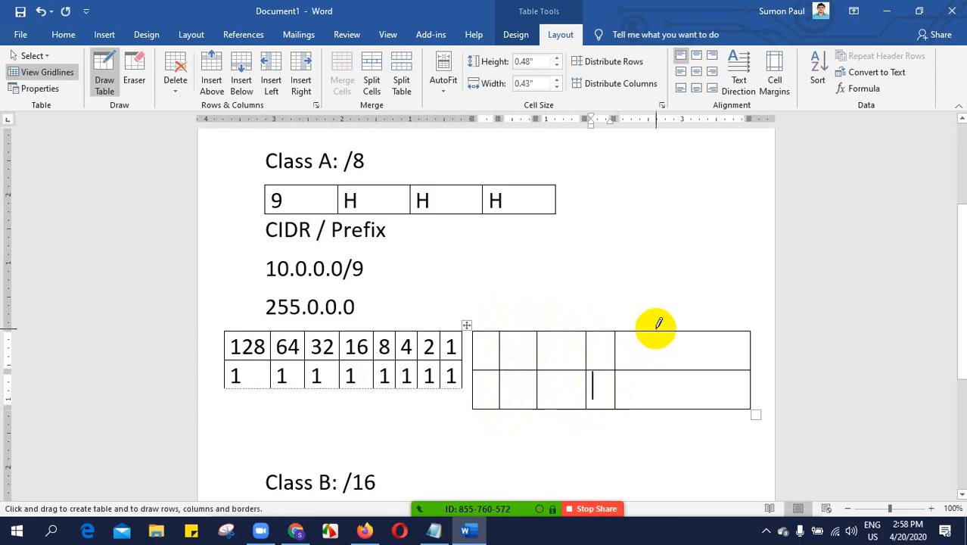
{"action": "left_click_drag", "start_coordinate": [655, 331], "coordinate": [656, 408]}
{"action": "left_click_drag", "start_coordinate": [707, 329], "coordinate": [706, 408]}
{"action": "left_click_drag", "start_coordinate": [731, 328], "coordinate": [729, 409]}
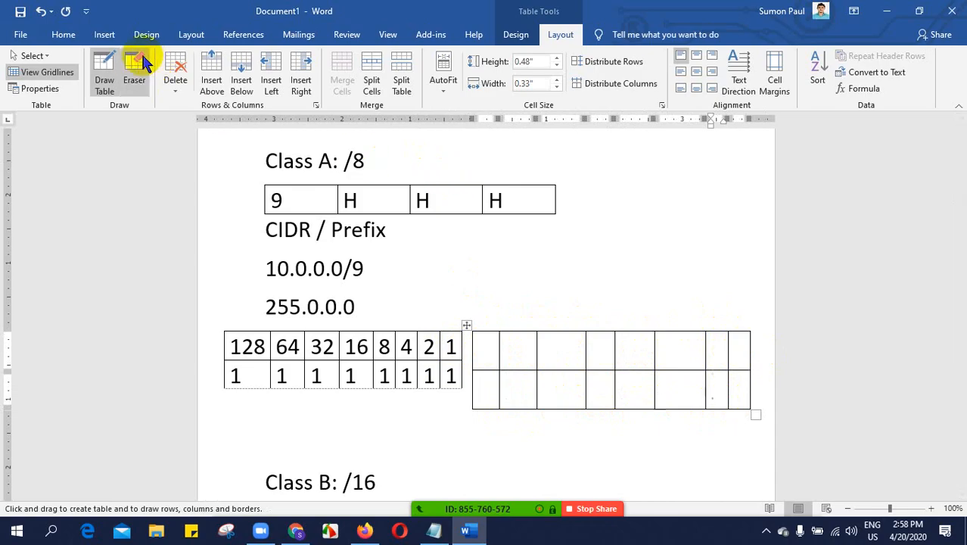
- Draw an arrow about 1.69 inches long from the 9 cell of the Class A table down to the place-value table
{"action": "left_click", "coordinate": [64, 35]}
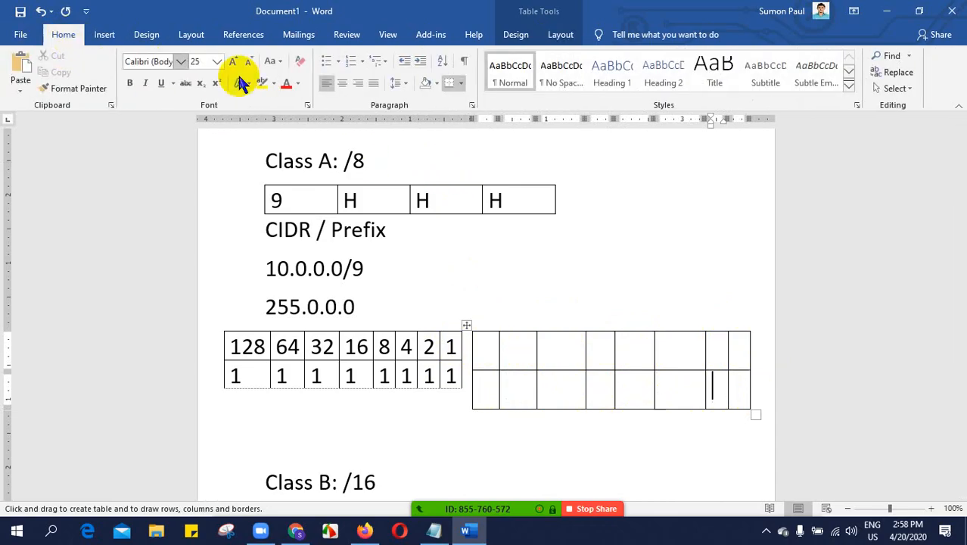
{"action": "left_click", "coordinate": [104, 34]}
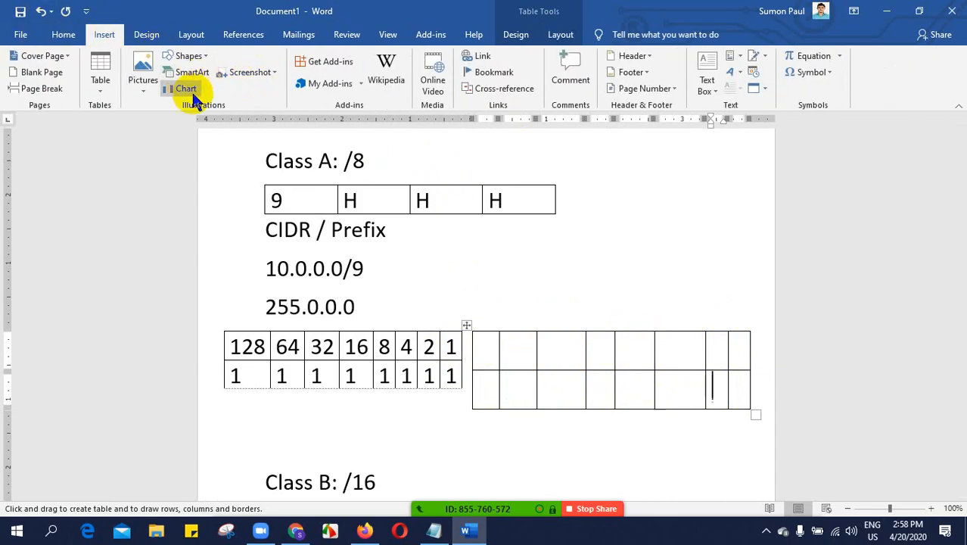
{"action": "left_click", "coordinate": [188, 56]}
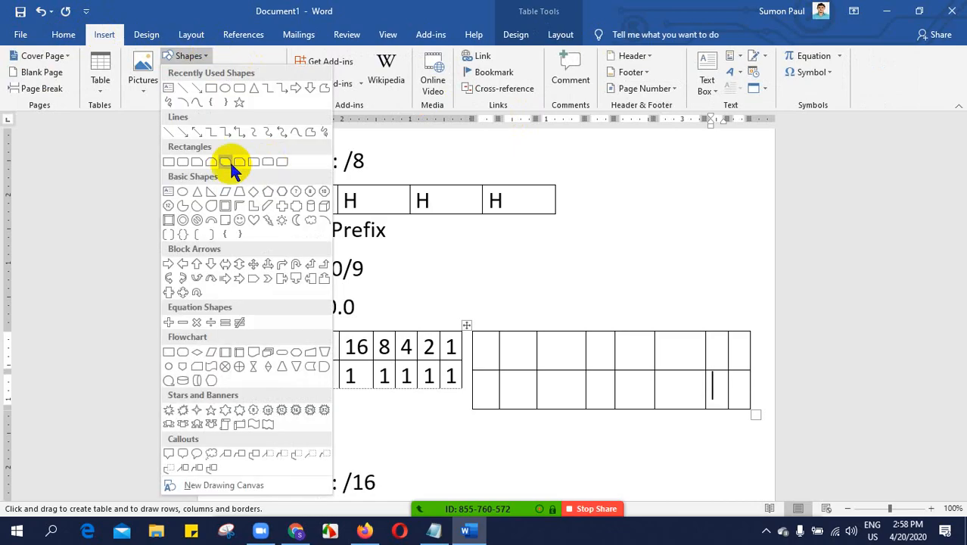
{"action": "left_click", "coordinate": [196, 88]}
{"action": "mouse_move", "coordinate": [296, 215]}
{"action": "left_mouse_down"}
{"action": "mouse_move", "coordinate": [259, 344]}
{"action": "mouse_move", "coordinate": [293, 328]}
{"action": "left_mouse_up"}
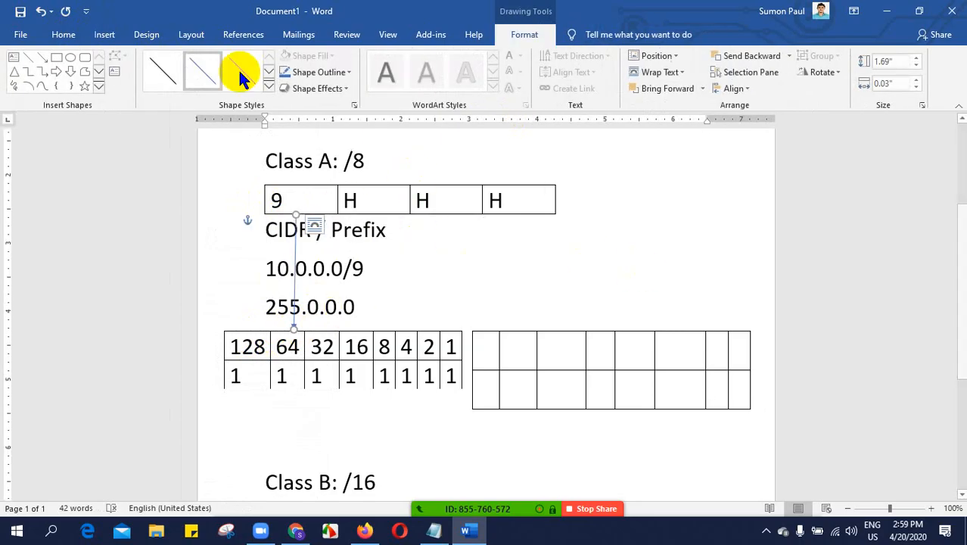
- Apply the thickest blue theme line style to the arrow below the 9 cell
{"action": "left_click", "coordinate": [349, 73]}
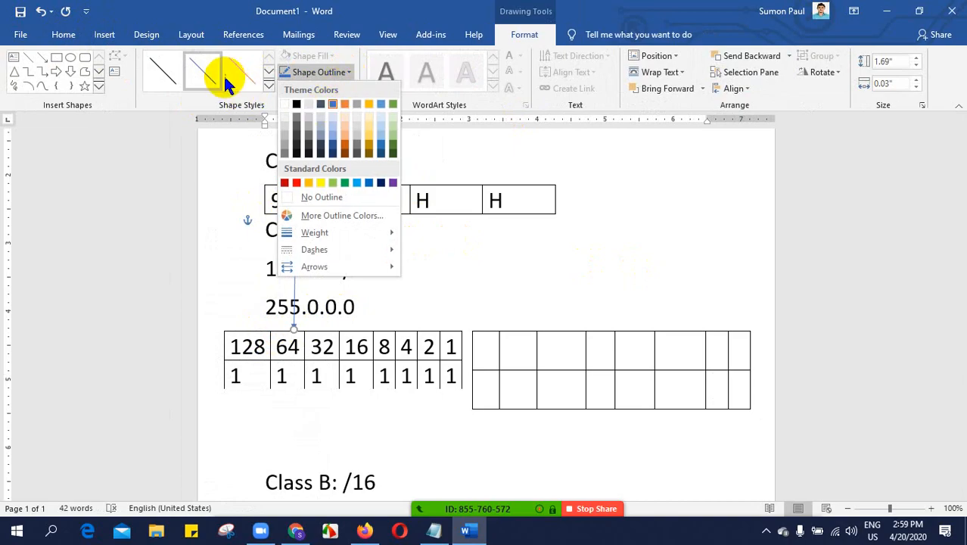
{"action": "left_click", "coordinate": [269, 86]}
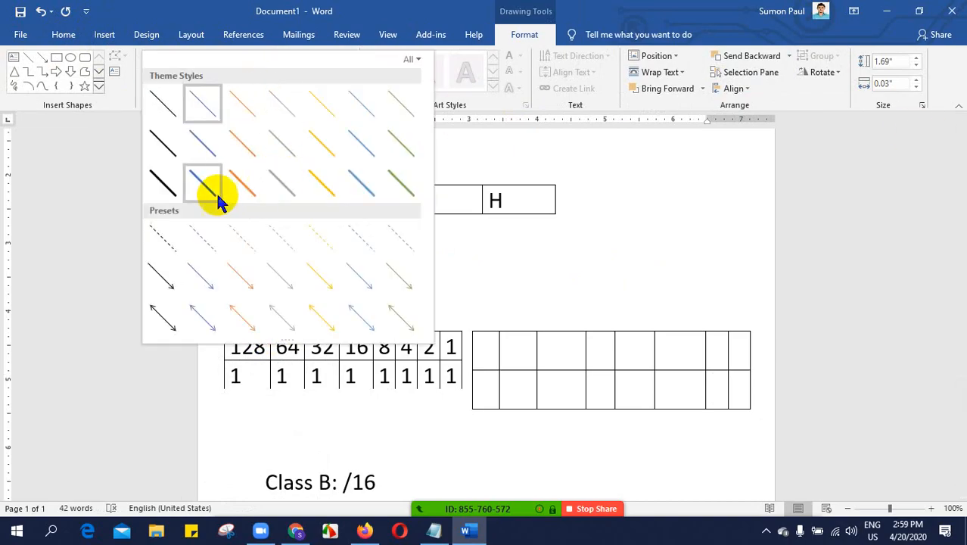
{"action": "left_click", "coordinate": [203, 189]}
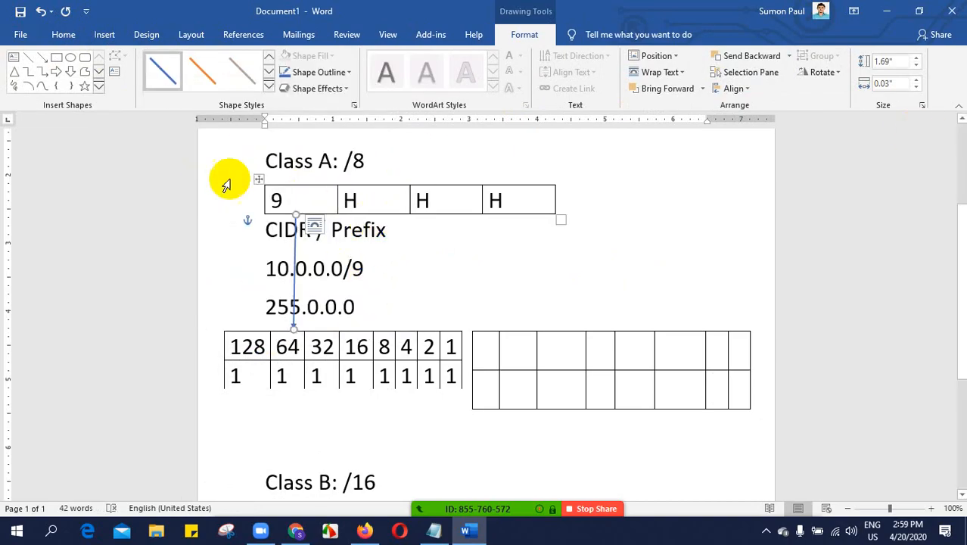
- Draw a second arrow, about 2.23 inches wide and 1.74 inches high, from the first H cell to the empty eight-column table
{"action": "left_click", "coordinate": [42, 59]}
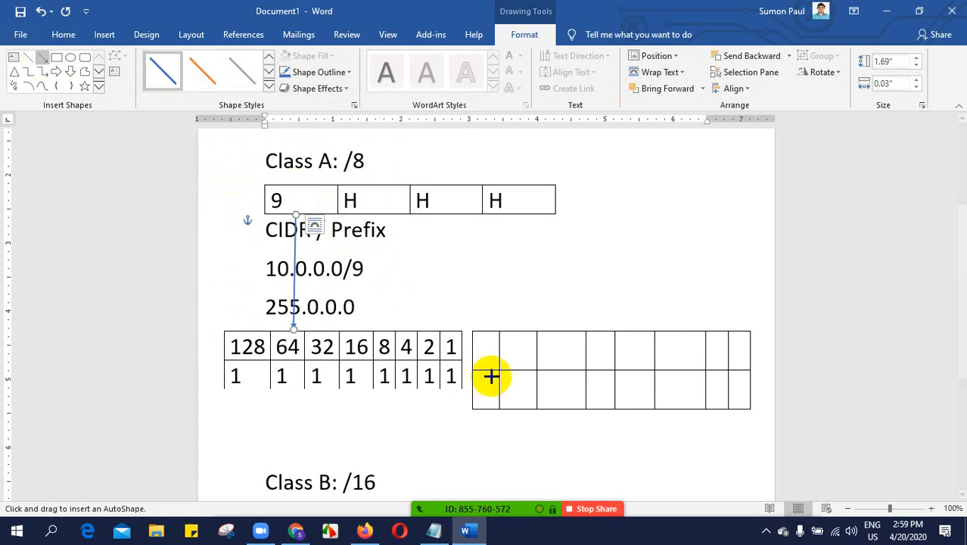
{"action": "left_click_drag", "start_coordinate": [380, 212], "coordinate": [531, 331]}
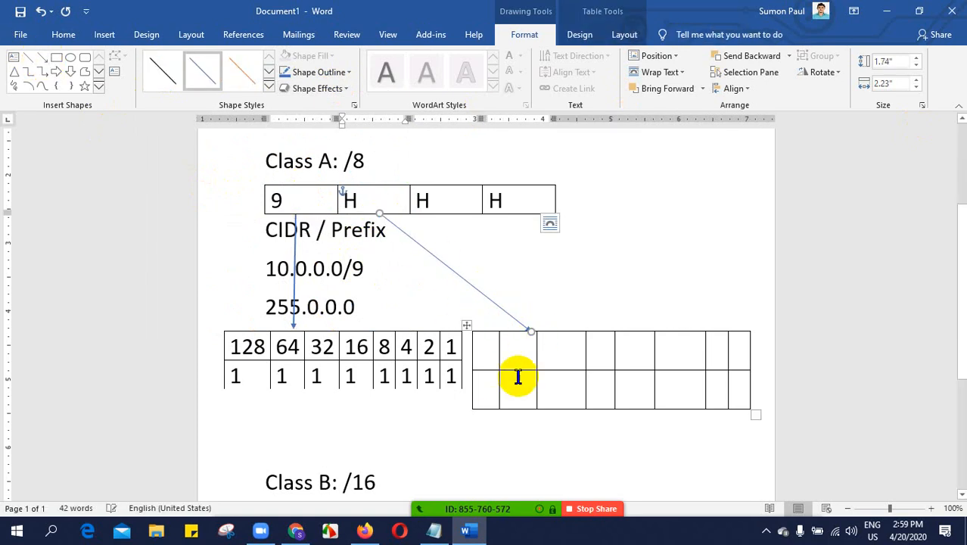
{"action": "left_click", "coordinate": [667, 247]}
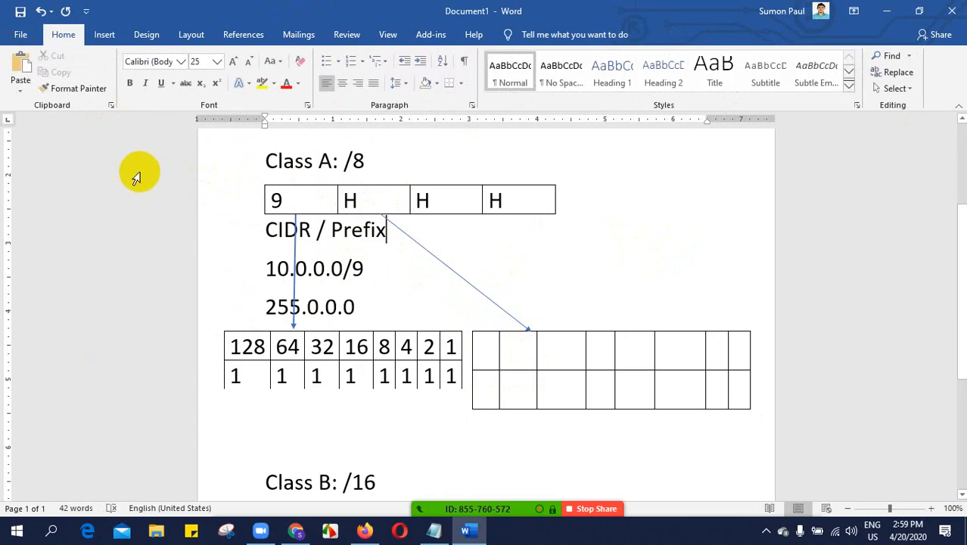
{"action": "left_click_drag", "start_coordinate": [304, 197], "coordinate": [272, 201]}
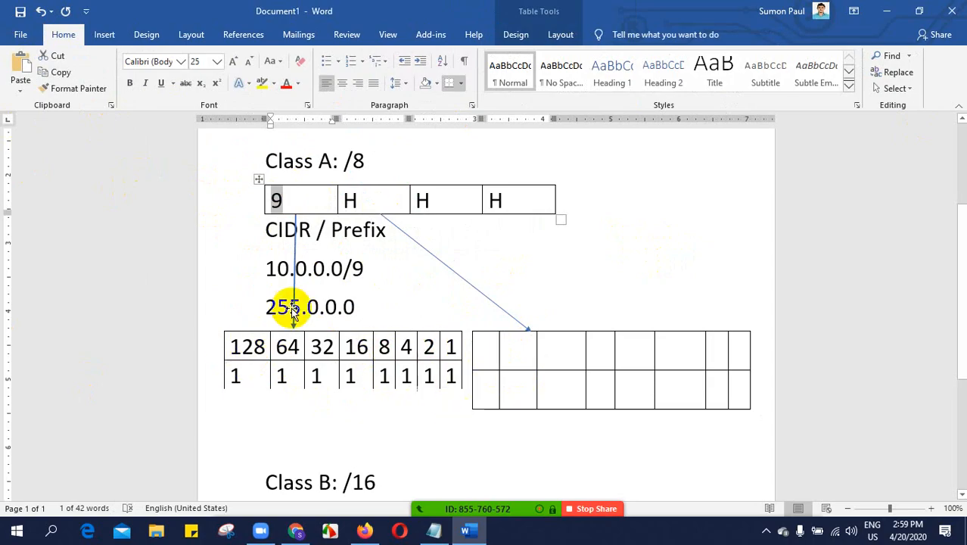
{"action": "left_click_drag", "start_coordinate": [257, 308], "coordinate": [300, 307]}
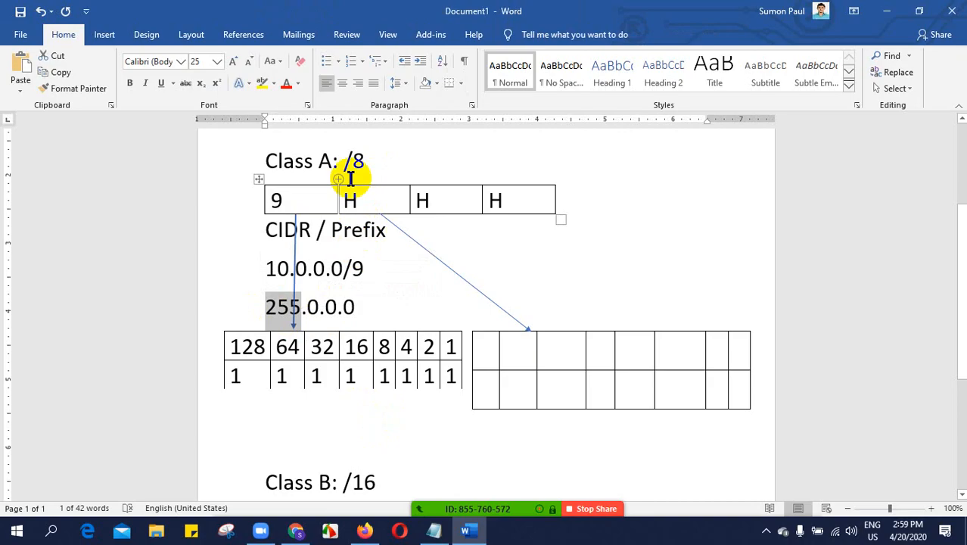
{"action": "left_click", "coordinate": [290, 200]}
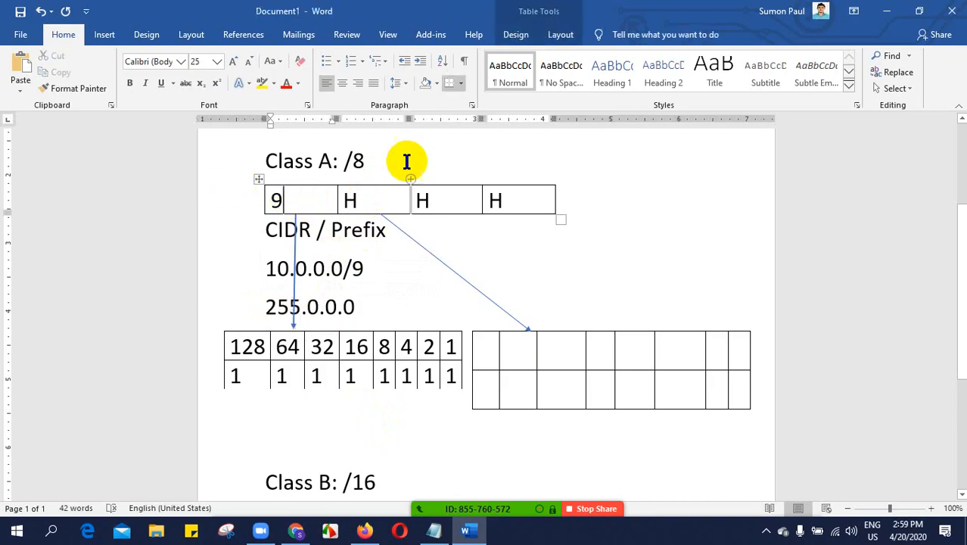
- Change the prefix in the Class A heading to /9
{"action": "left_click", "coordinate": [366, 161]}
{"action": "key", "text": "BackSpace"}
{"action": "type", "text": "9"}
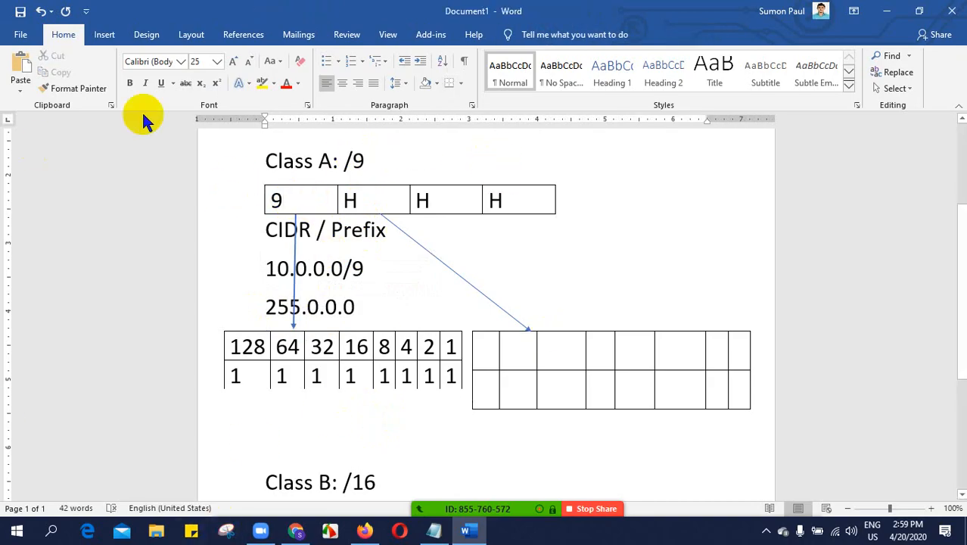
- Enter the place values 128, 64, 32 and 16 in the first four top-row cells of the empty eight-column table
{"action": "double_click", "coordinate": [282, 199]}
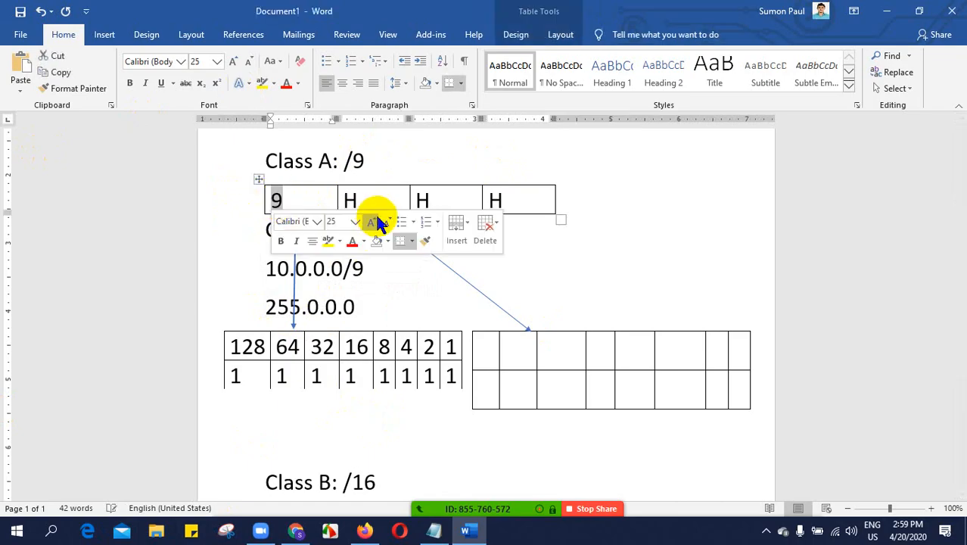
{"action": "left_click", "coordinate": [492, 347]}
{"action": "type", "text": "128"}
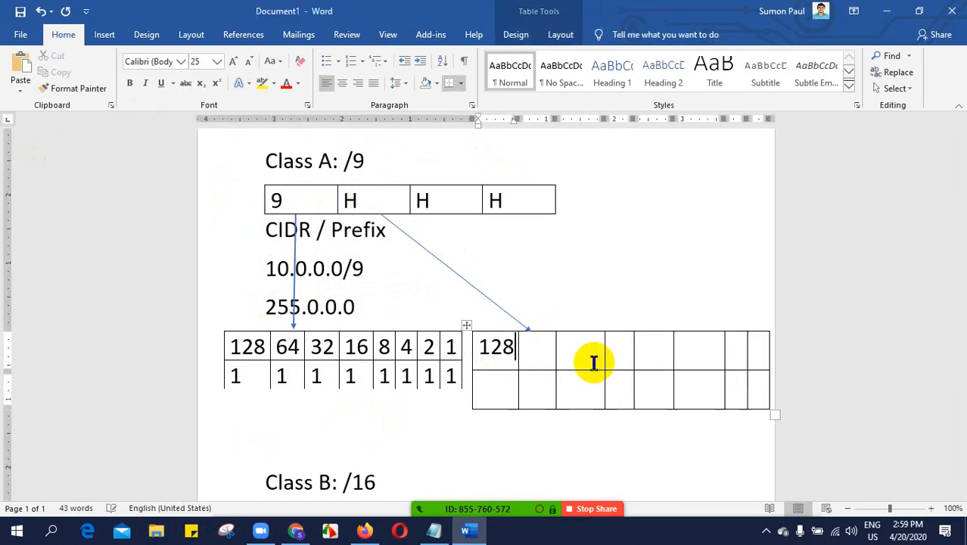
{"action": "left_click", "coordinate": [540, 347]}
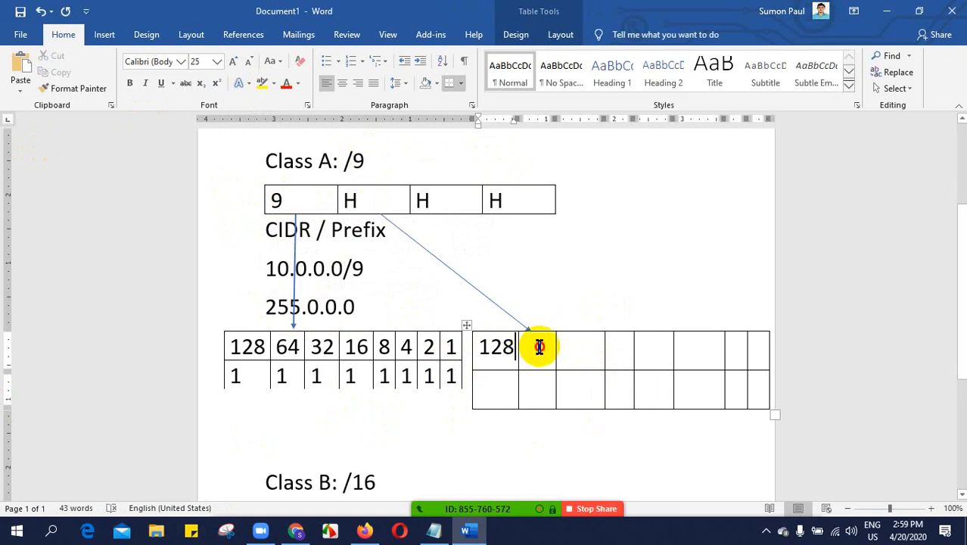
{"action": "type", "text": "6"}
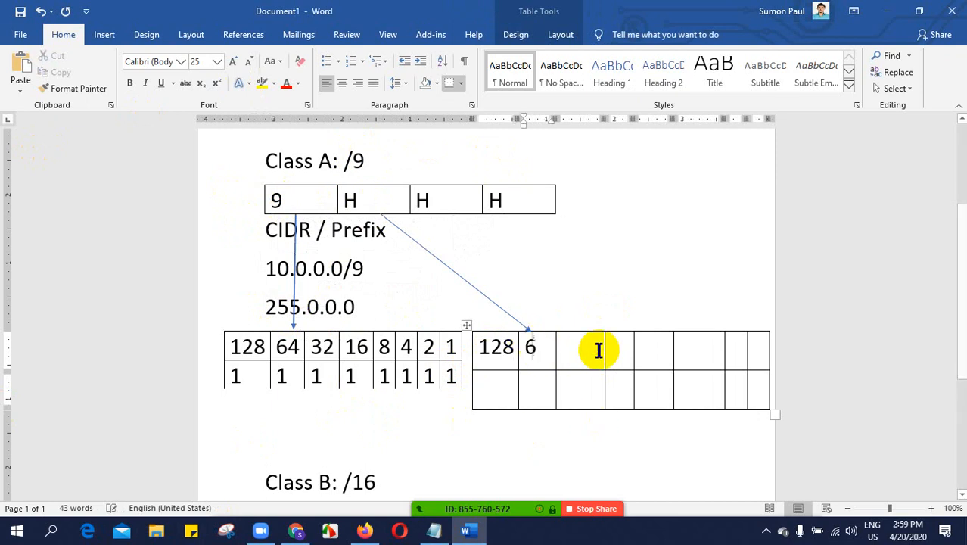
{"action": "type", "text": "4"}
{"action": "left_click", "coordinate": [566, 352]}
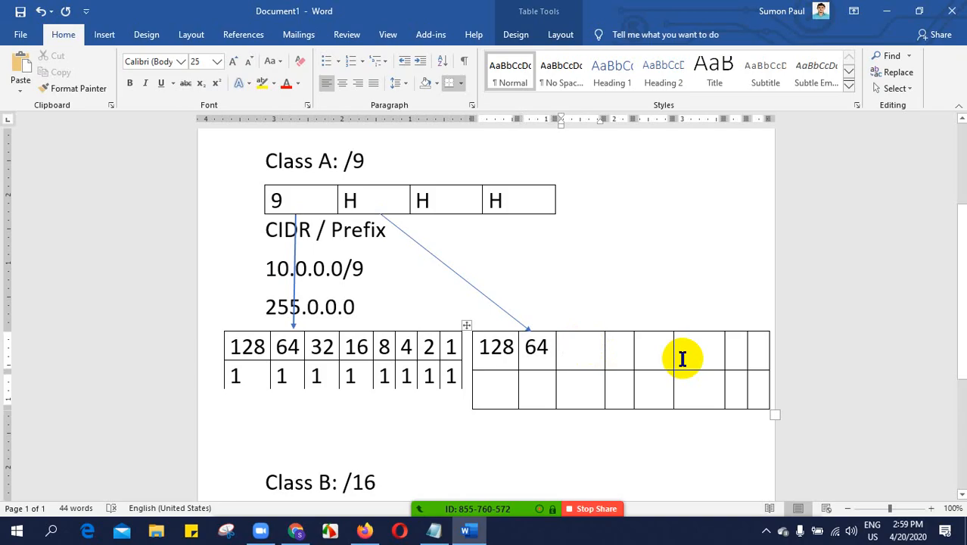
{"action": "type", "text": "32"}
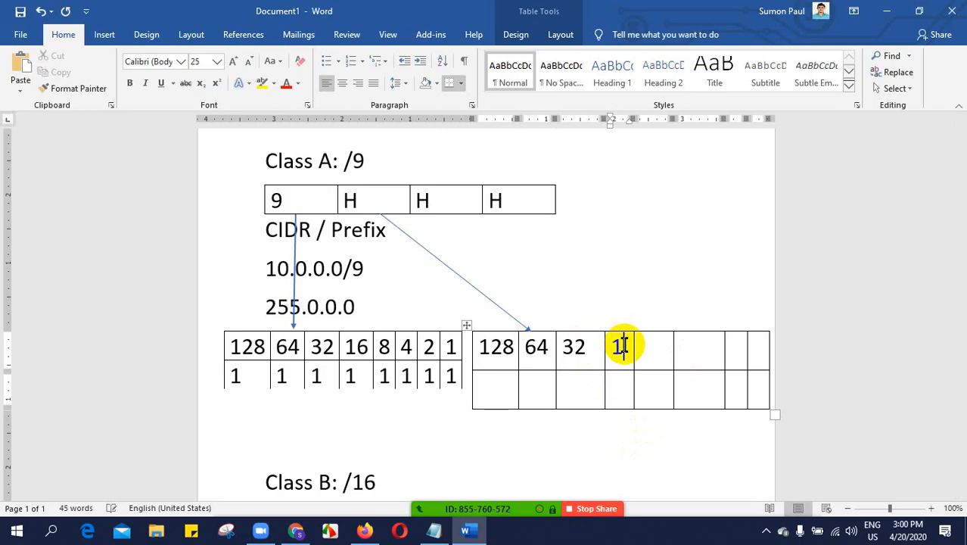
{"action": "type", "text": "6"}
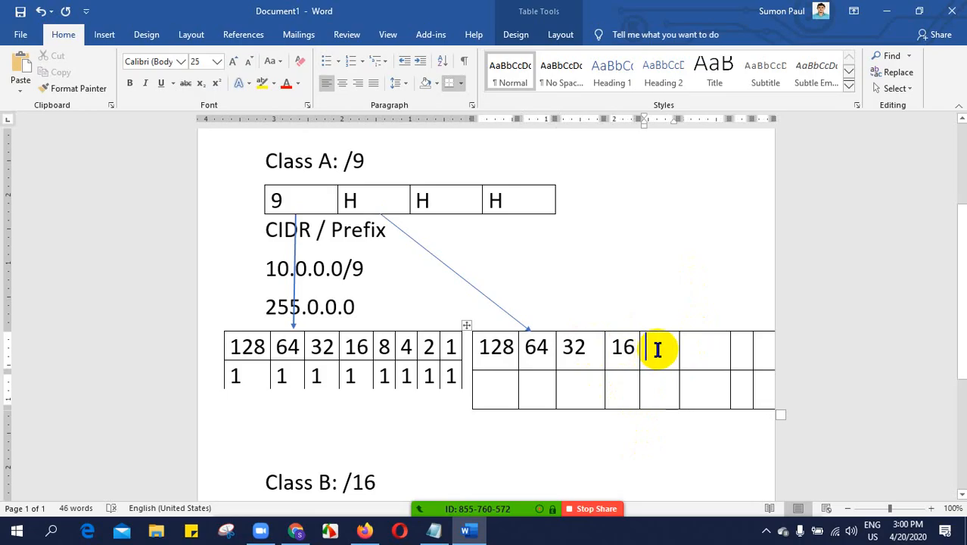
- Complete the second table's top row with 8, 4, 2 and 1, narrowing its columns to fit on the page
{"action": "left_click", "coordinate": [658, 348]}
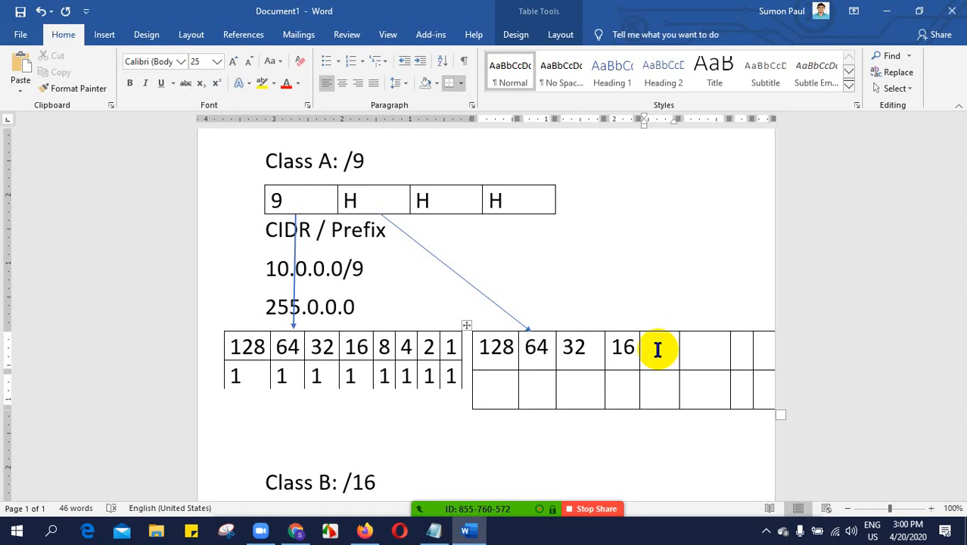
{"action": "left_click", "coordinate": [724, 342]}
{"action": "left_click_drag", "start_coordinate": [763, 399], "coordinate": [720, 393]}
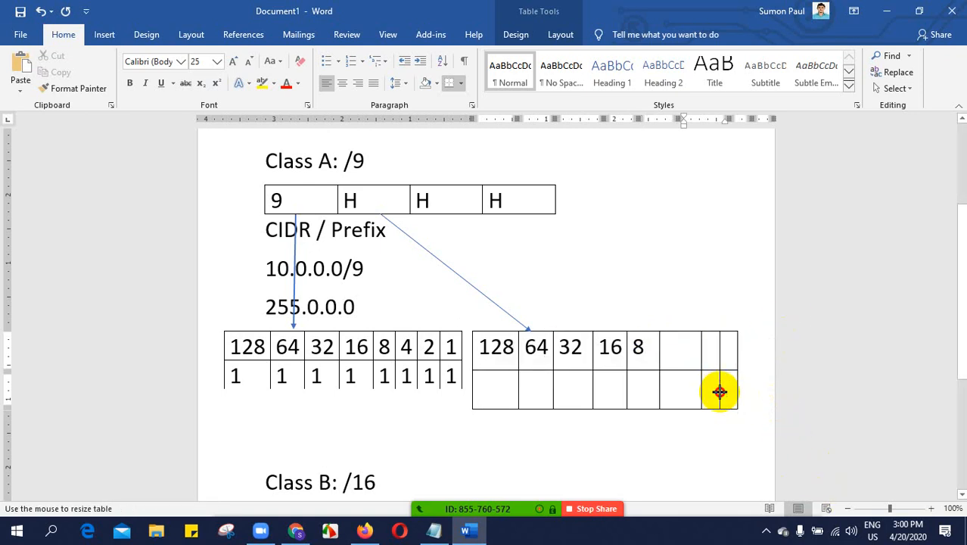
{"action": "left_click", "coordinate": [695, 347]}
{"action": "type", "text": "4"}
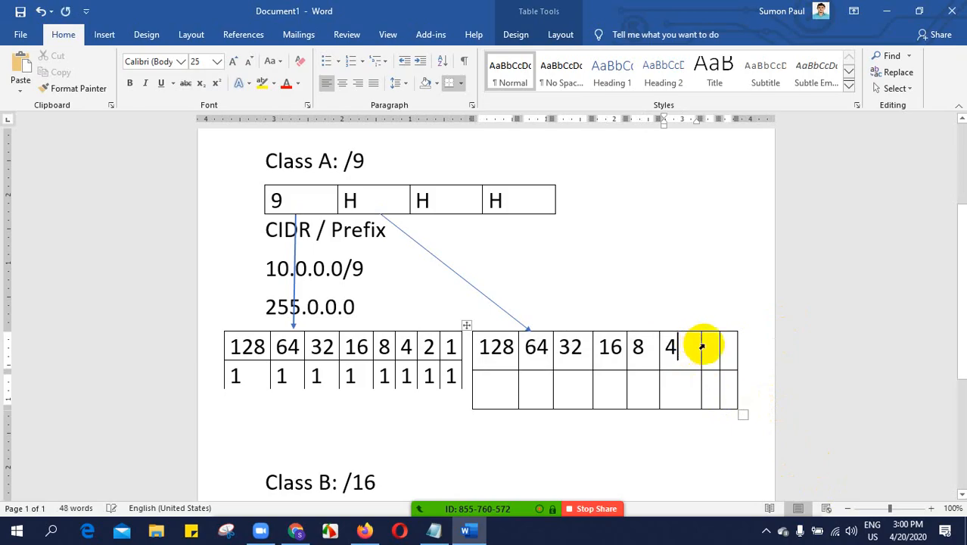
{"action": "left_click", "coordinate": [719, 347]}
{"action": "type", "text": "2"}
{"action": "left_click", "coordinate": [732, 344]}
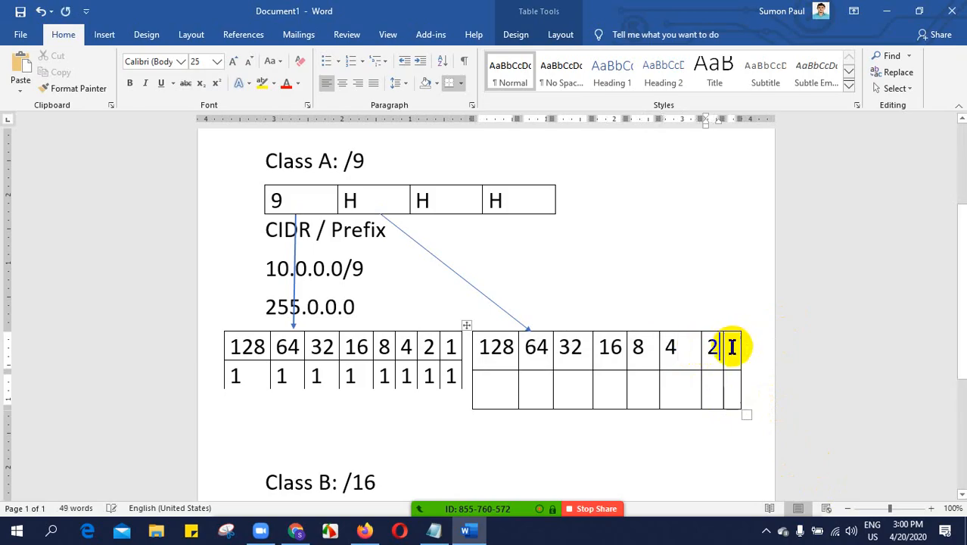
{"action": "type", "text": "1"}
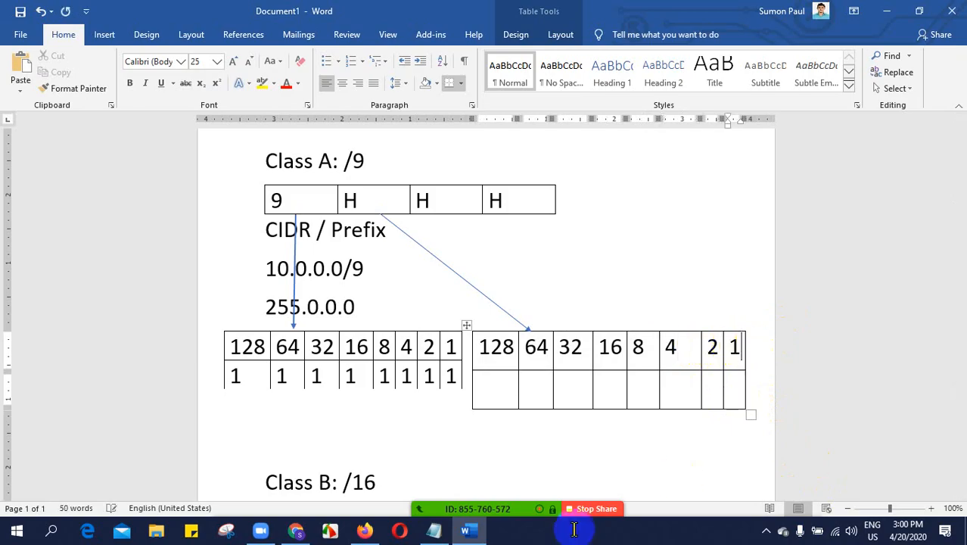
- Enter the bit 1 beneath 128 in the second place-value table
{"action": "left_click", "coordinate": [502, 380]}
{"action": "type", "text": "1"}
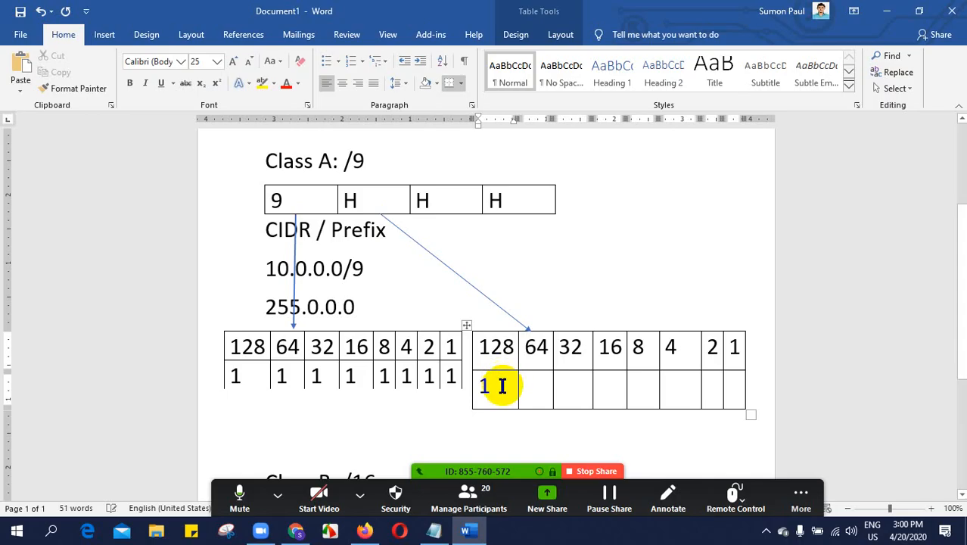
{"action": "left_click_drag", "start_coordinate": [502, 386], "coordinate": [479, 382]}
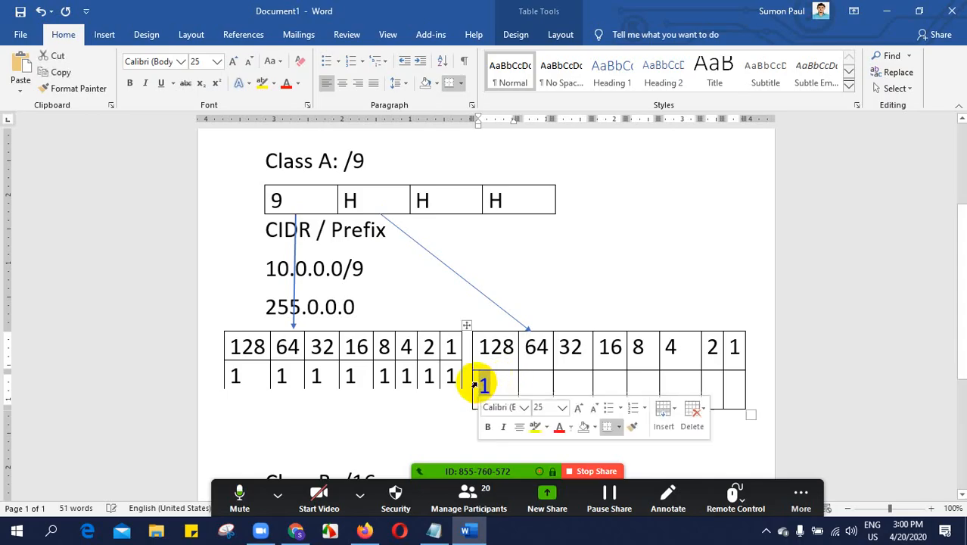
{"action": "left_click", "coordinate": [496, 388]}
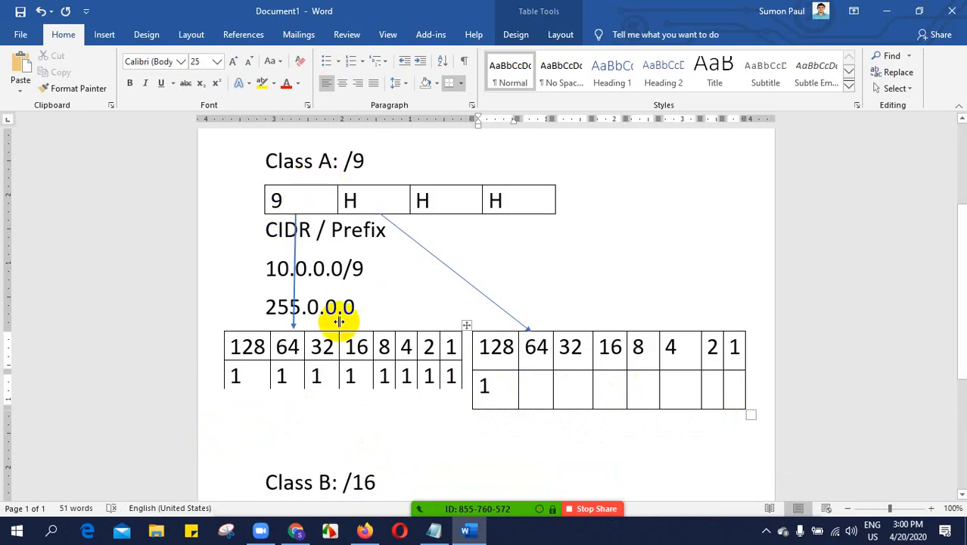
- Write "Subnet mask: 255.128" on the empty line above the Class B heading
{"action": "left_click", "coordinate": [269, 428]}
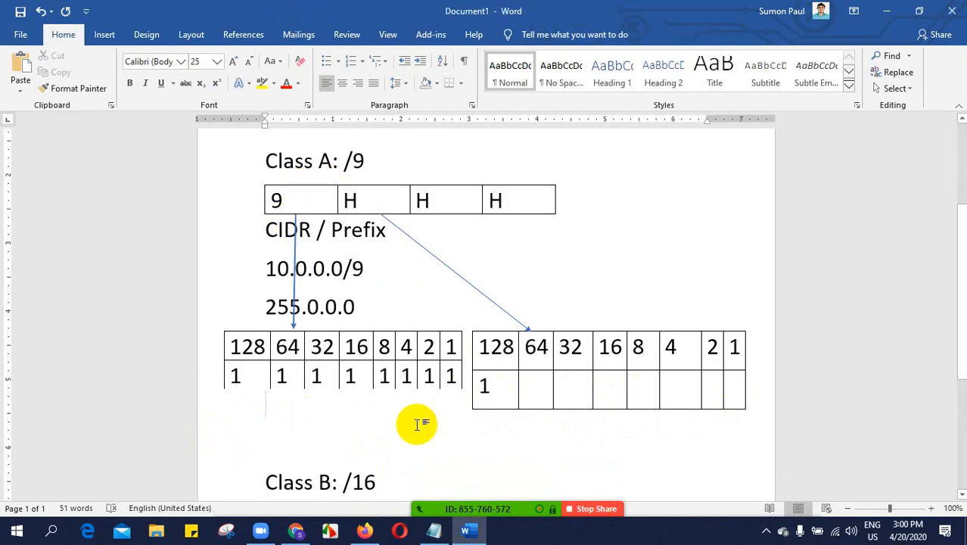
{"action": "key", "text": "Return"}
{"action": "key", "text": "BackSpace"}
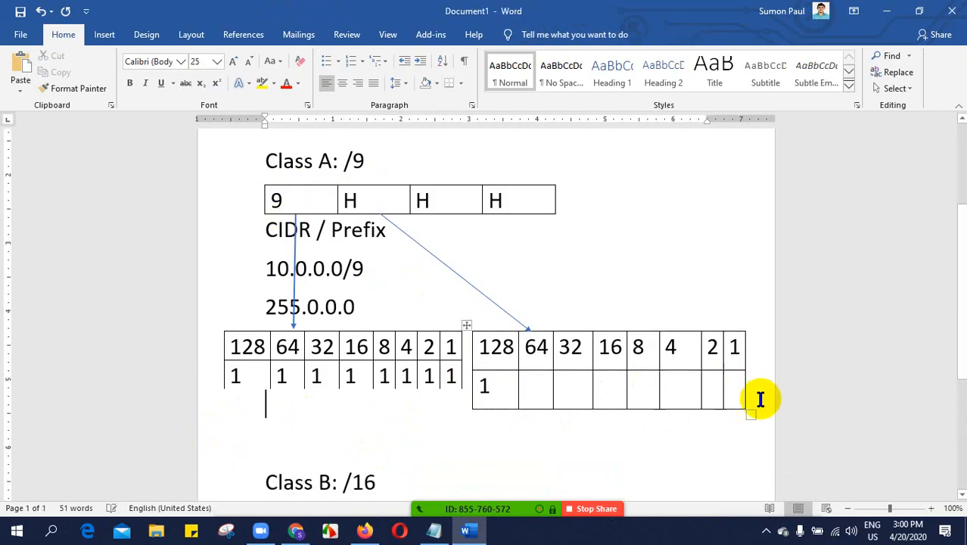
{"action": "left_click", "coordinate": [447, 450]}
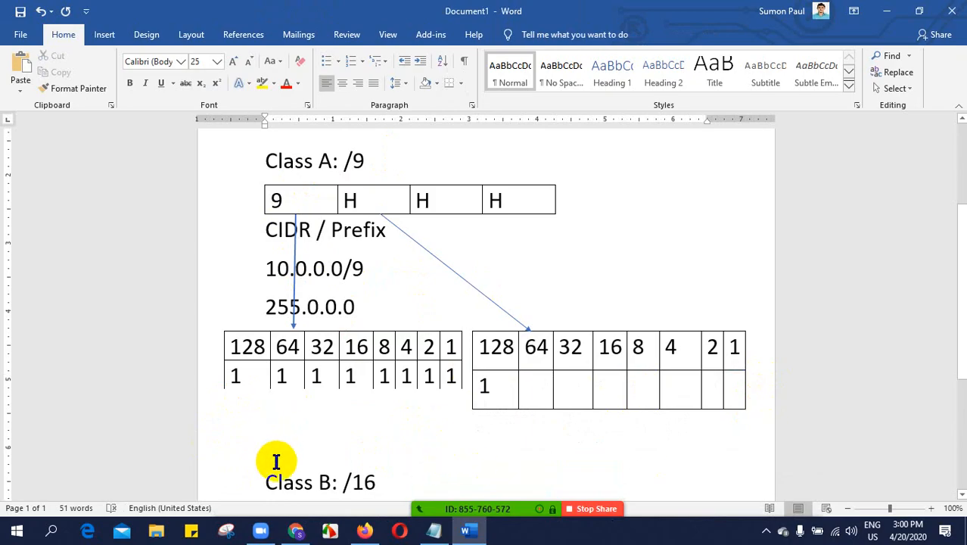
{"action": "type", "text": "Subnet mask: 255.128"}
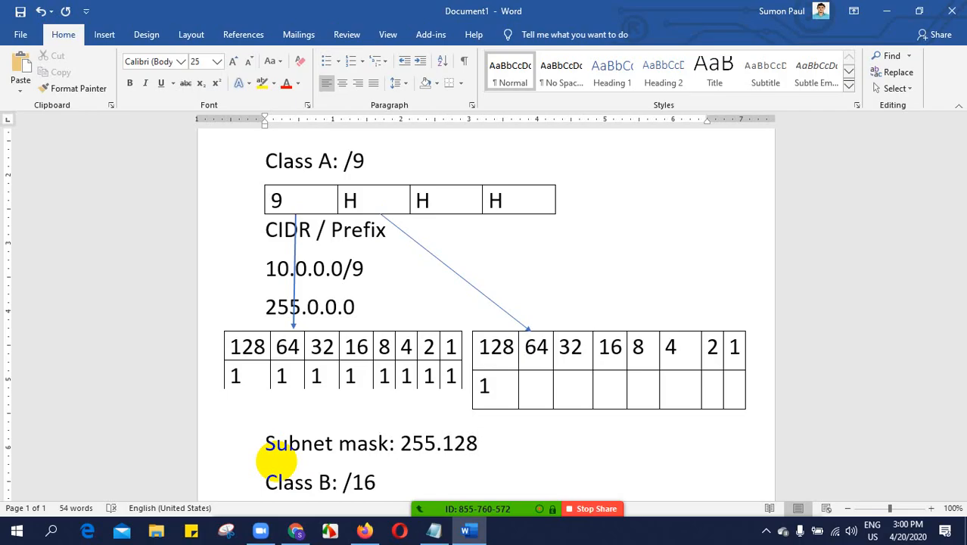
- Fill the seven cells beneath 64, 32, 16, 8, 4, 2 and 1 in the second table with 0
{"action": "left_click", "coordinate": [538, 391]}
{"action": "type", "text": "0"}
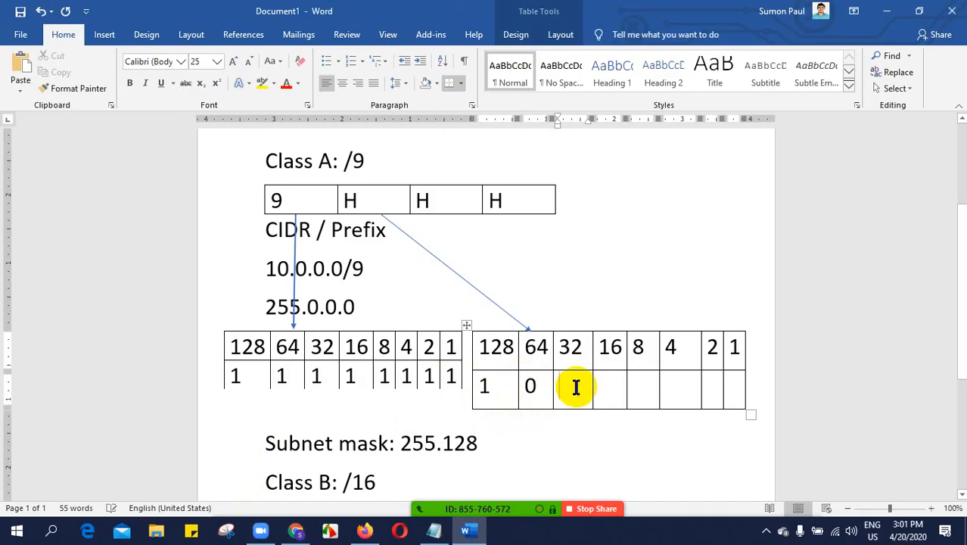
{"action": "left_click", "coordinate": [575, 388]}
{"action": "type", "text": "0"}
{"action": "left_click", "coordinate": [609, 387]}
{"action": "left_click", "coordinate": [644, 387]}
{"action": "type", "text": "0"}
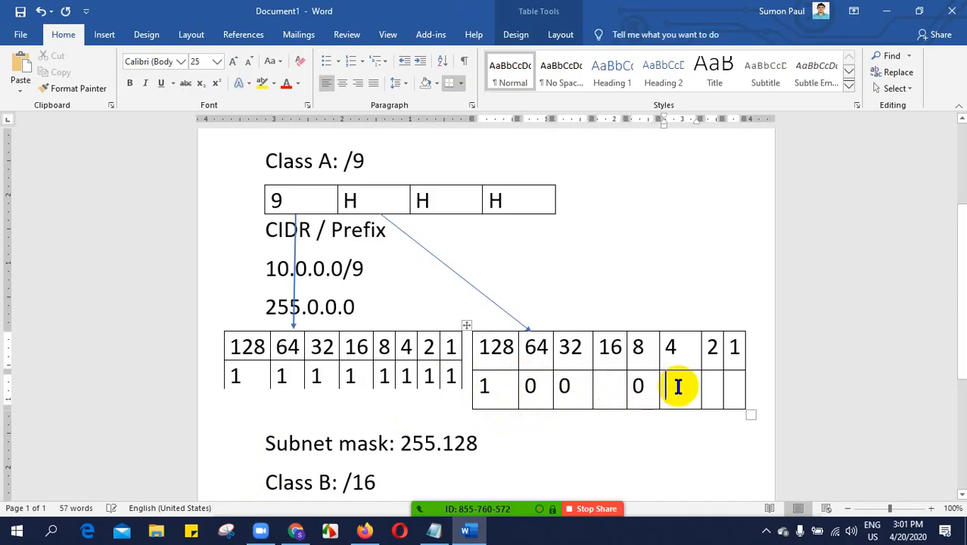
{"action": "left_click", "coordinate": [687, 389]}
{"action": "type", "text": "0"}
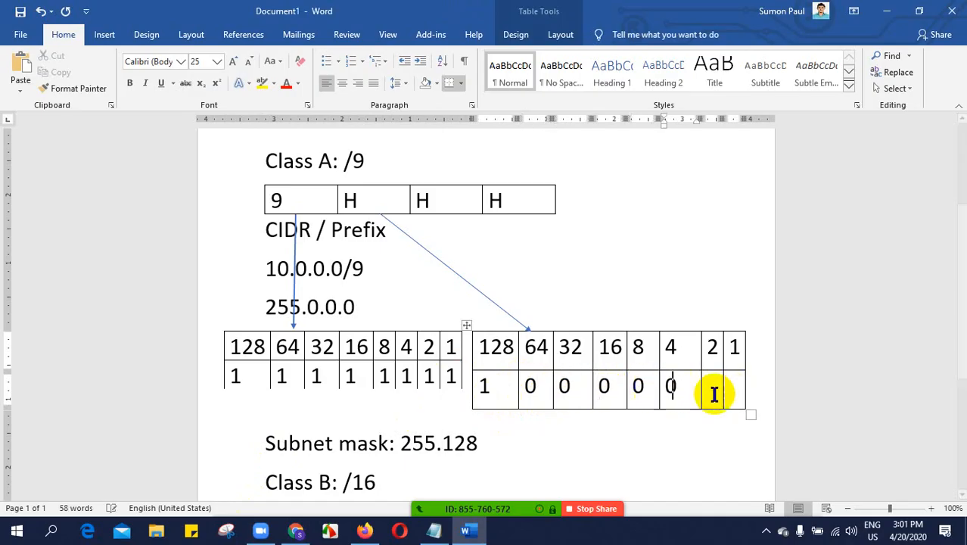
{"action": "left_click", "coordinate": [712, 390]}
{"action": "left_click", "coordinate": [732, 392]}
{"action": "type", "text": "0"}
{"action": "left_click", "coordinate": [711, 387]}
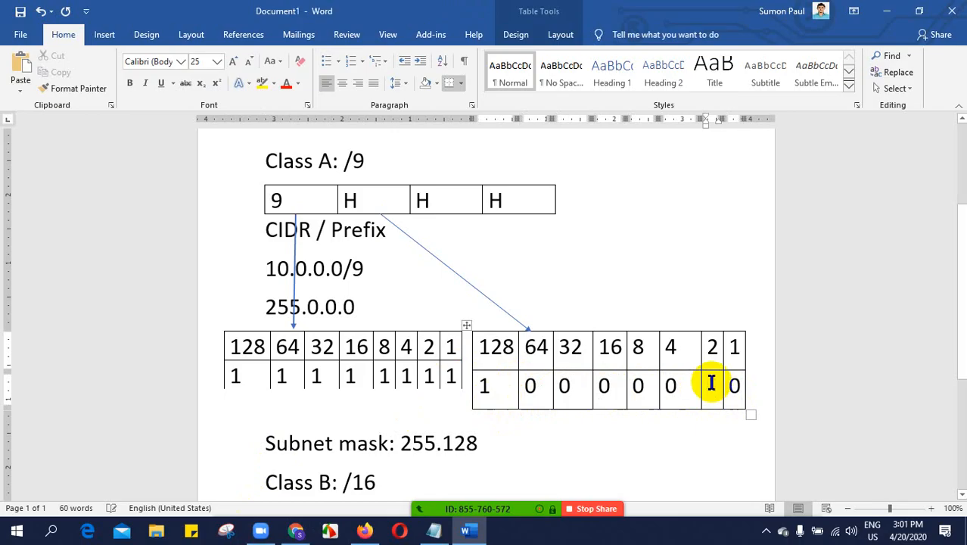
{"action": "type", "text": "0"}
- Complete the subnet mask line so that it reads 255.128.0.0
{"action": "left_click", "coordinate": [532, 443]}
{"action": "type", "text": ".0"}
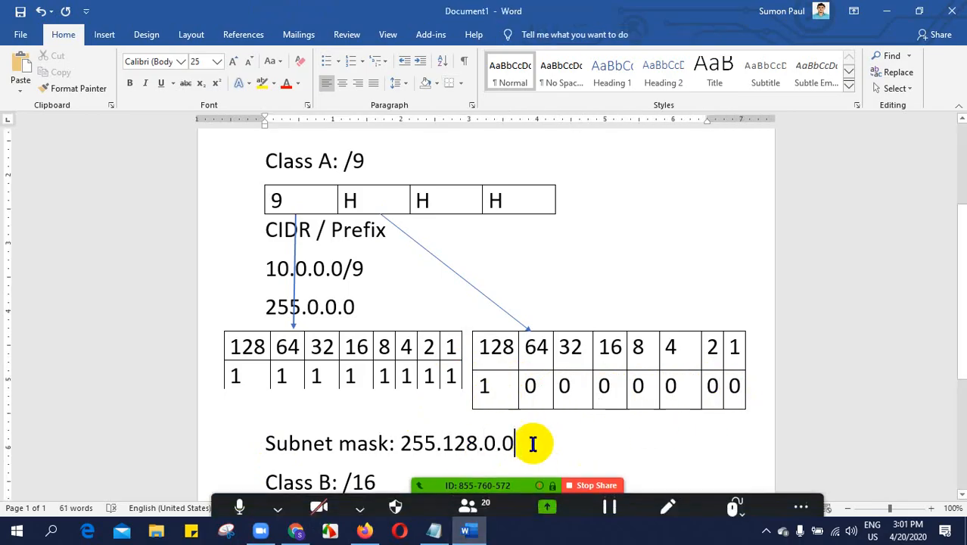
{"action": "left_click_drag", "start_coordinate": [514, 443], "coordinate": [399, 443]}
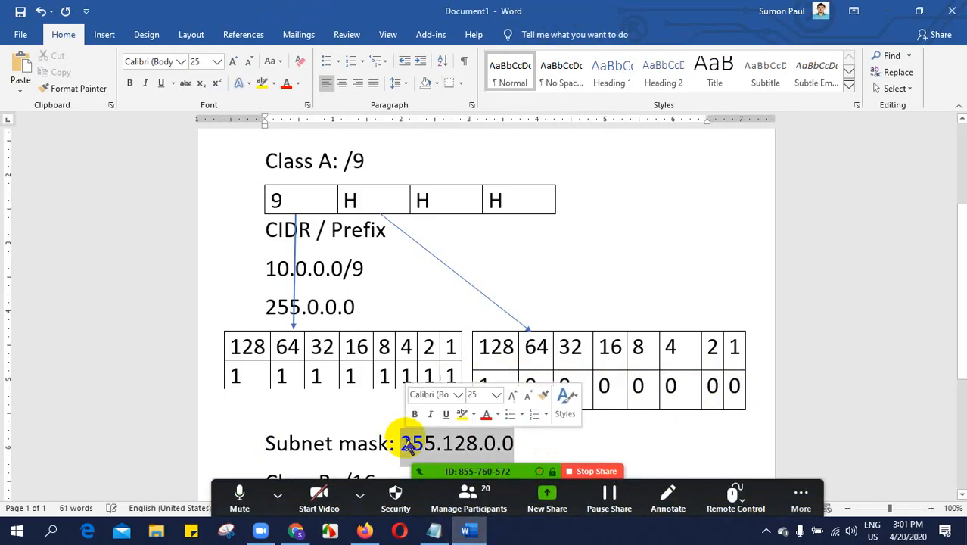
{"action": "left_click", "coordinate": [532, 443]}
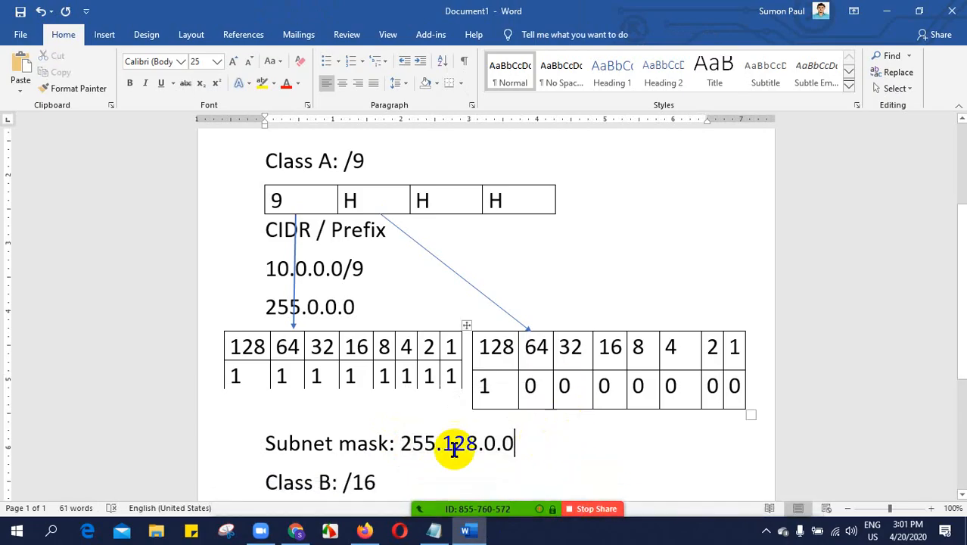
- Insert three blank lines between the subnet mask line and the Class B heading
{"action": "key", "text": "Return"}
{"action": "key", "text": "Return"}
{"action": "key", "text": "Return"}
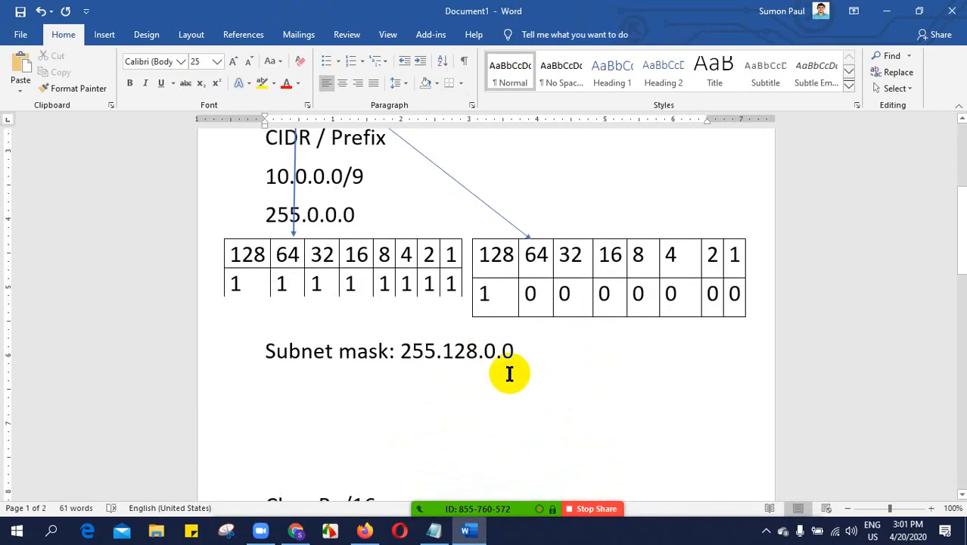
{"action": "left_click_drag", "start_coordinate": [517, 353], "coordinate": [404, 371]}
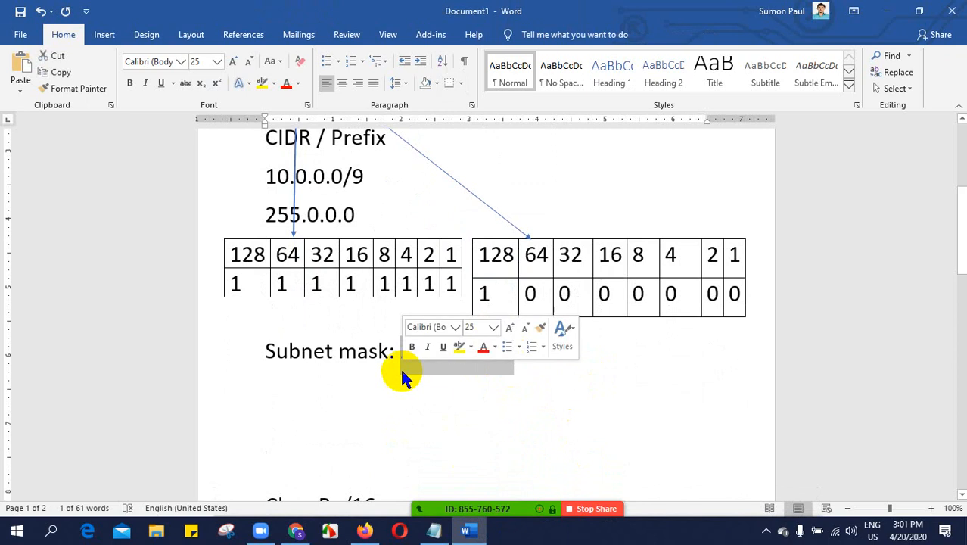
{"action": "left_click", "coordinate": [470, 389]}
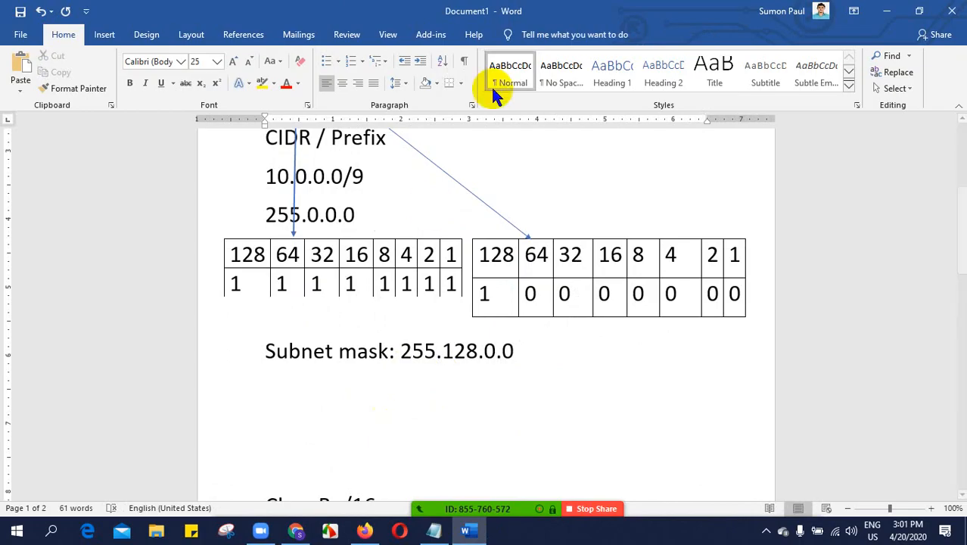
- Change the bit beneath 64 in the second place-value table to 1
{"action": "left_click", "coordinate": [535, 295]}
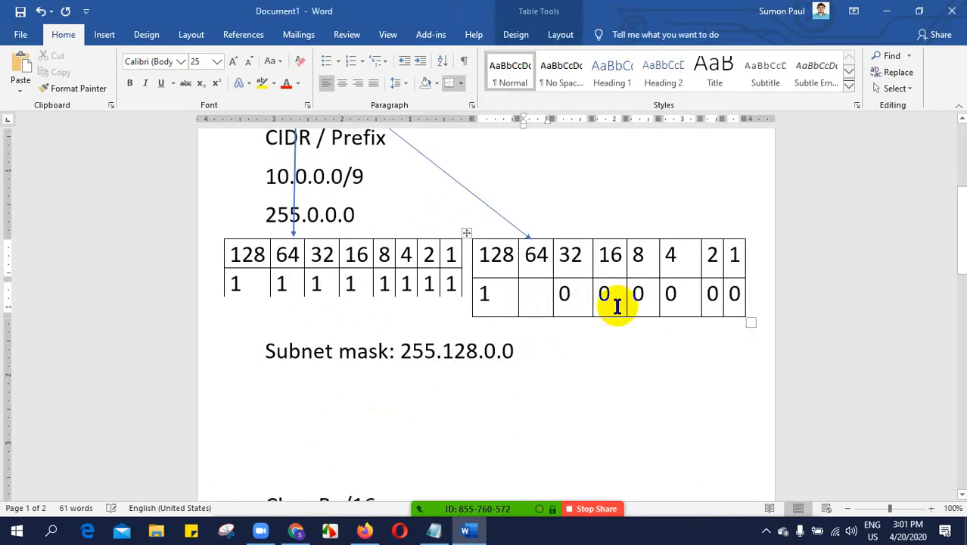
{"action": "type", "text": "1"}
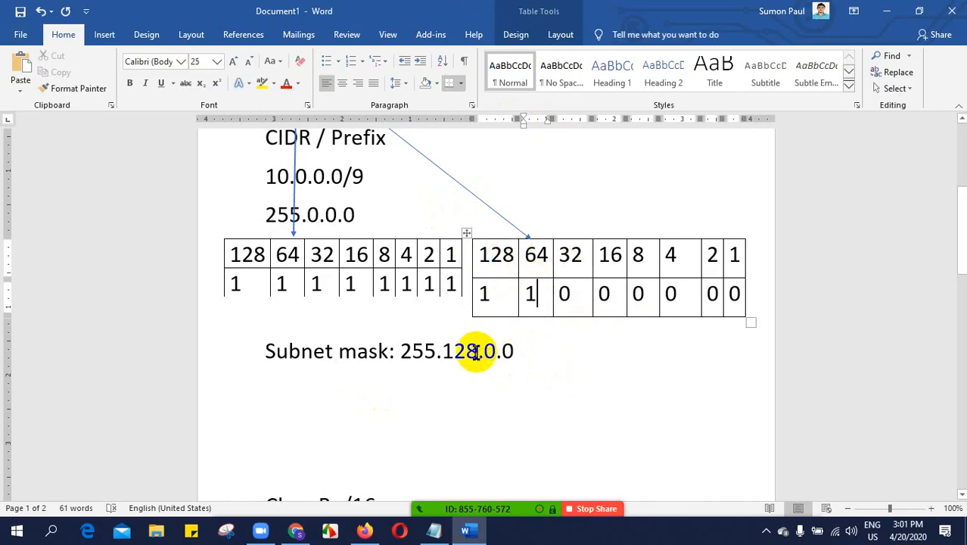
{"action": "left_click_drag", "start_coordinate": [475, 352], "coordinate": [443, 348]}
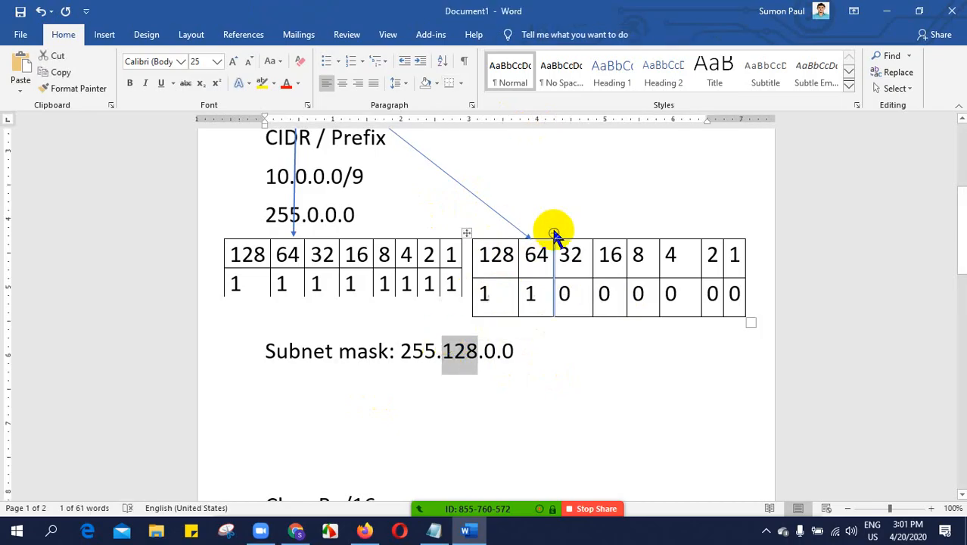
{"action": "scroll", "coordinate": [459, 303], "scroll_direction": "up", "scroll_amount": 3}
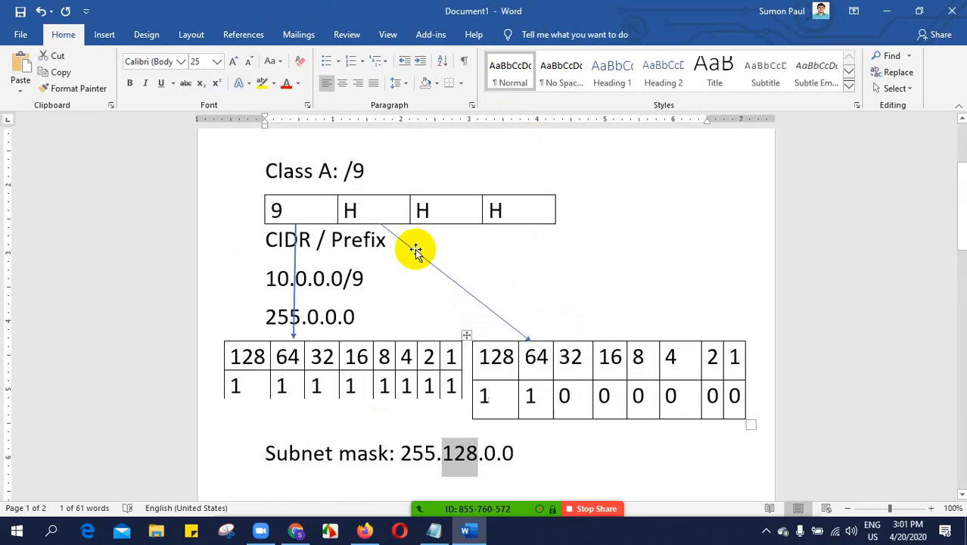
{"action": "left_click_drag", "start_coordinate": [367, 174], "coordinate": [356, 176]}
{"action": "left_click", "coordinate": [371, 214]}
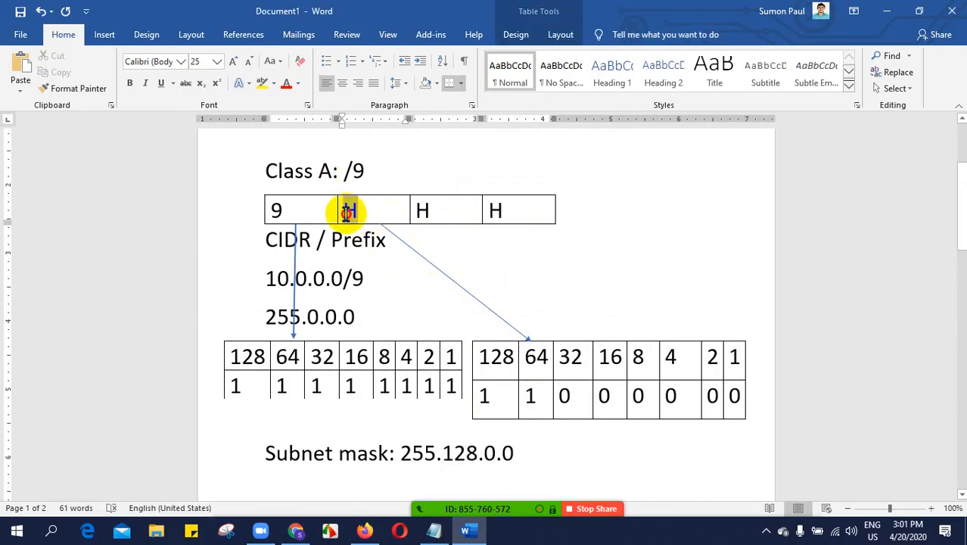
{"action": "left_click_drag", "start_coordinate": [309, 211], "coordinate": [264, 215]}
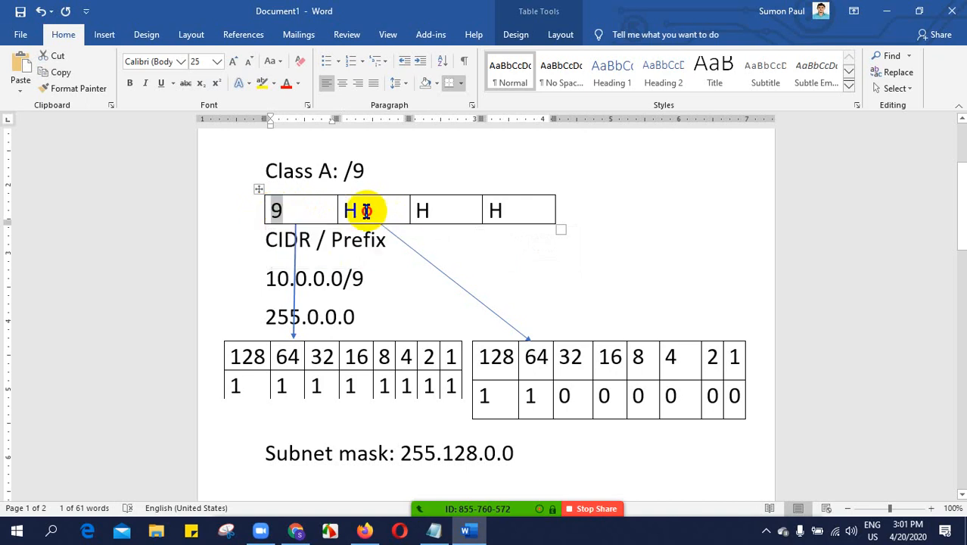
- Compare the second octet of the Class A table with the octets of the 255.128.0.0 subnet mask
{"action": "left_click_drag", "start_coordinate": [362, 209], "coordinate": [346, 210]}
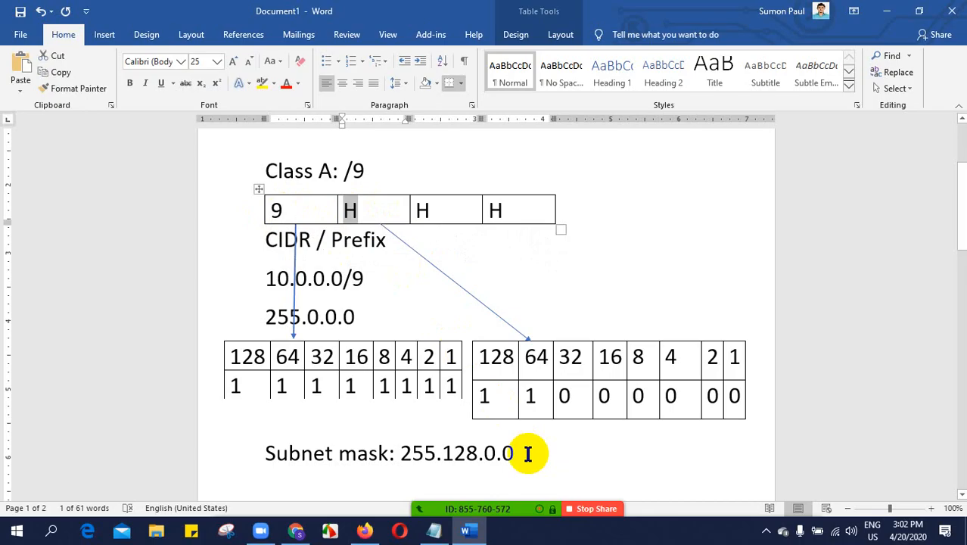
{"action": "left_click_drag", "start_coordinate": [493, 453], "coordinate": [484, 454]}
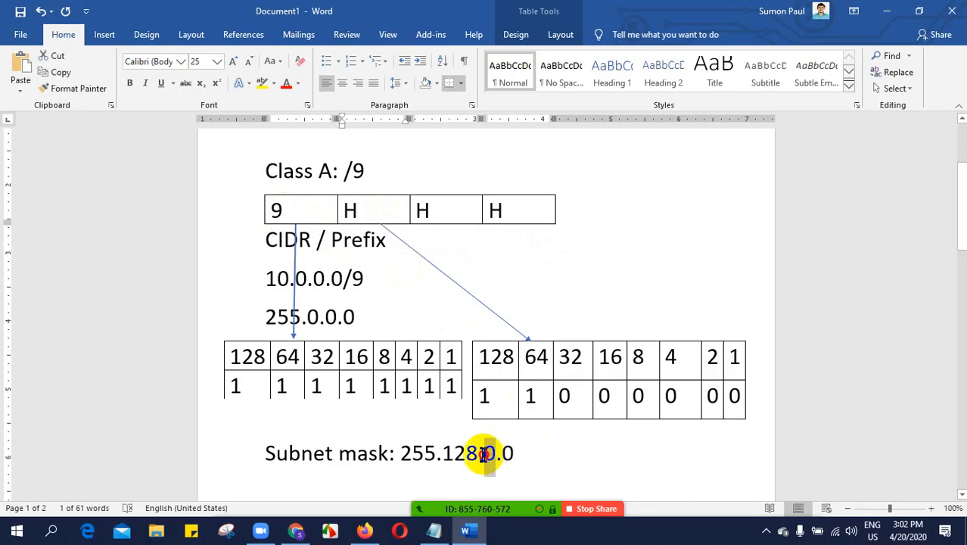
{"action": "left_click", "coordinate": [369, 211]}
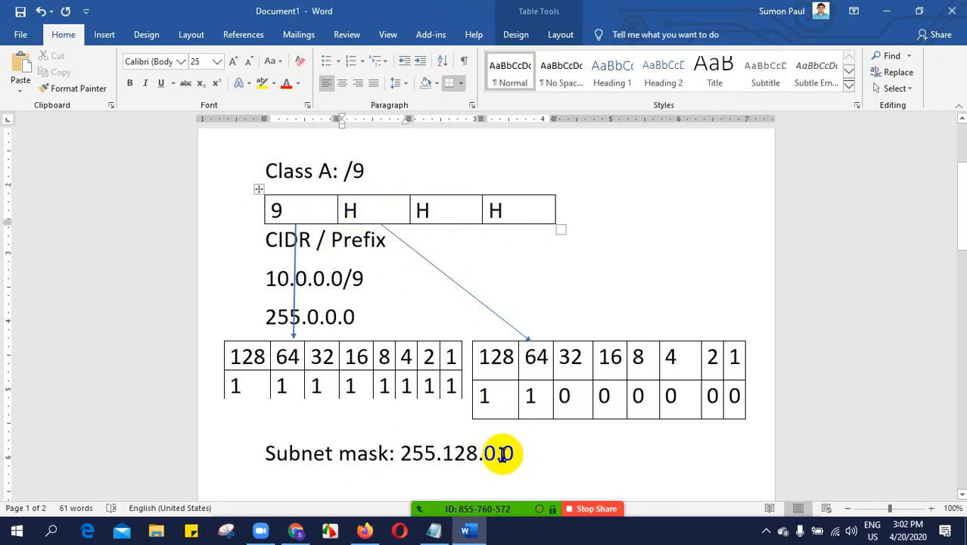
{"action": "left_click", "coordinate": [531, 483]}
{"action": "left_click", "coordinate": [491, 454]}
{"action": "left_click_drag", "start_coordinate": [491, 453], "coordinate": [445, 454]}
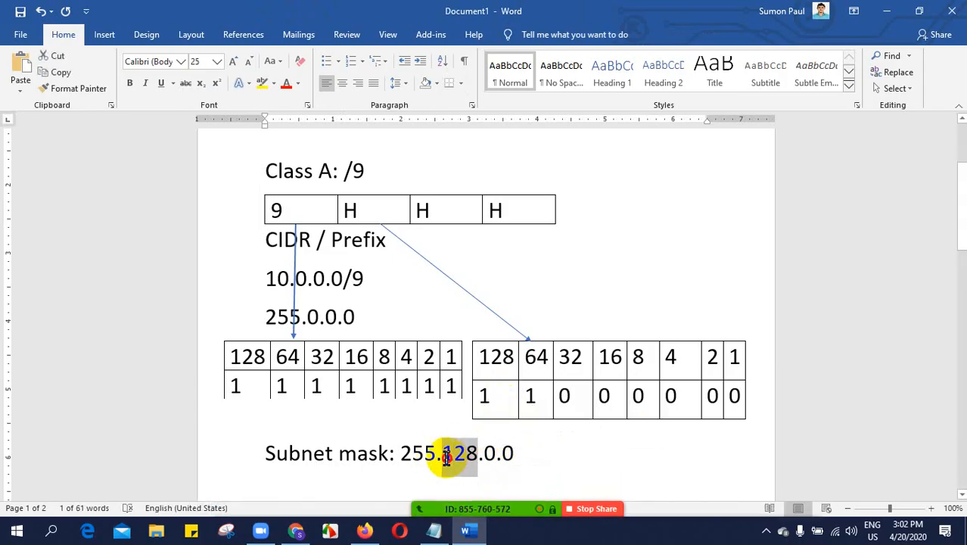
{"action": "left_click", "coordinate": [579, 476]}
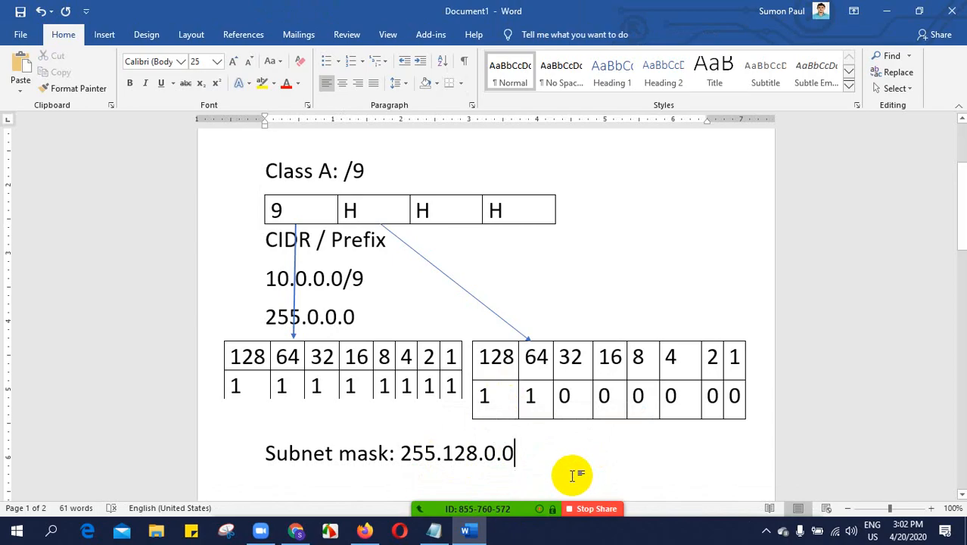
- Change the bit beneath 64 in the second place-value table to 0
{"action": "left_click", "coordinate": [538, 389]}
{"action": "key", "text": "BackSpace"}
{"action": "type", "text": "0"}
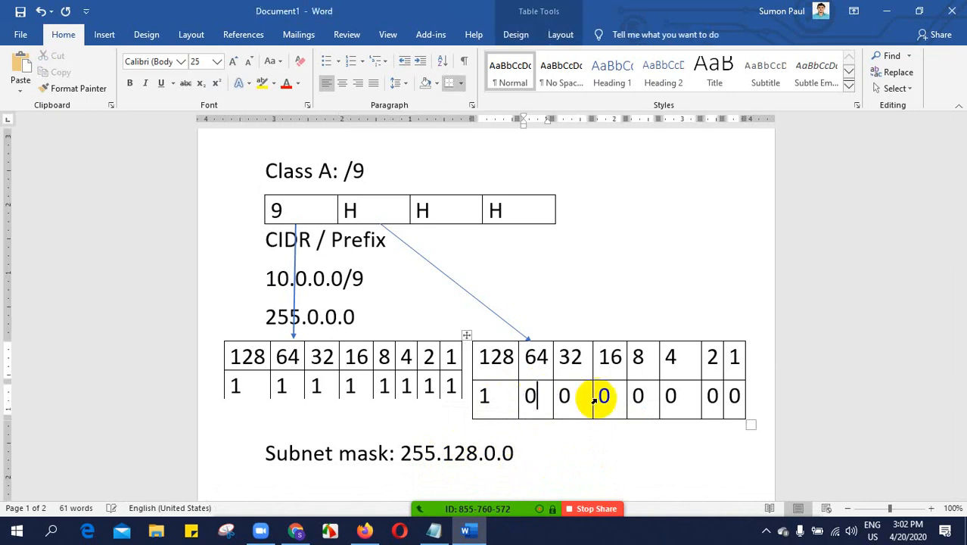
{"action": "key", "text": "super+d"}
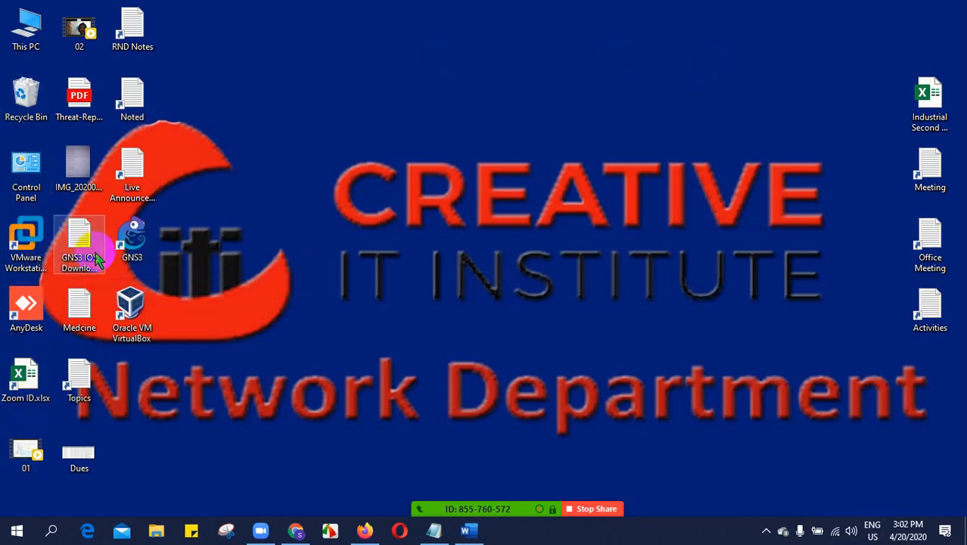
{"action": "left_click", "coordinate": [53, 534]}
{"action": "type", "text": "co"}
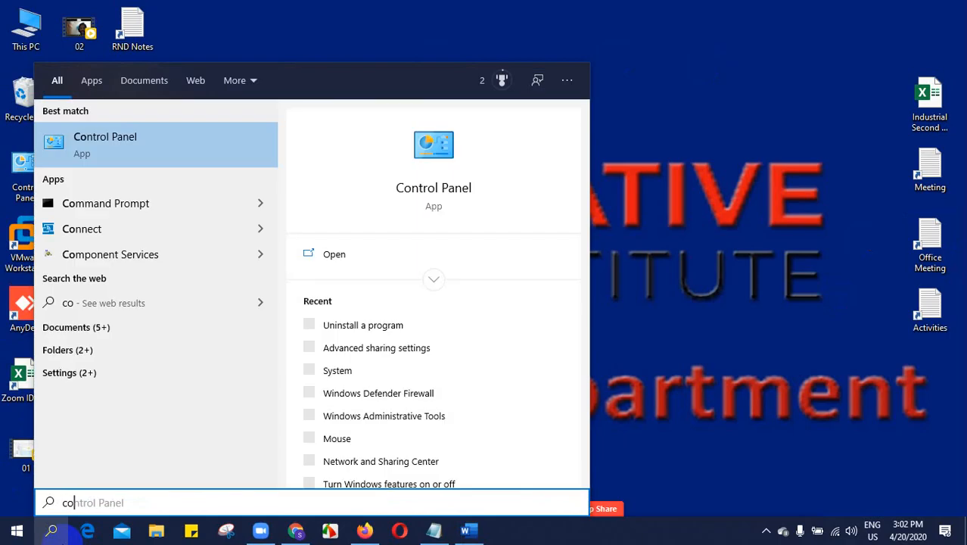
{"action": "left_click", "coordinate": [676, 293]}
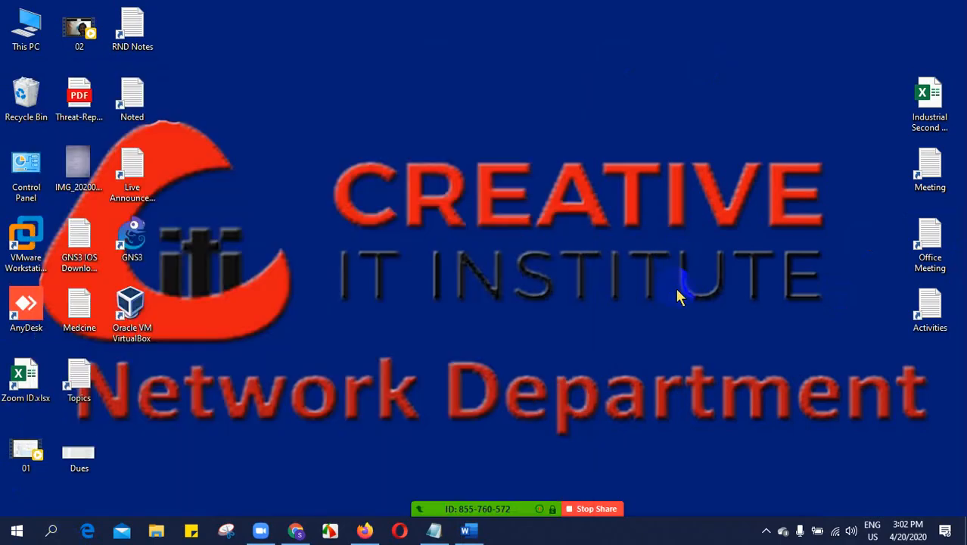
- Search the computer for "cisco" and launch Cisco Packet Tracer Student
{"action": "left_click", "coordinate": [52, 531]}
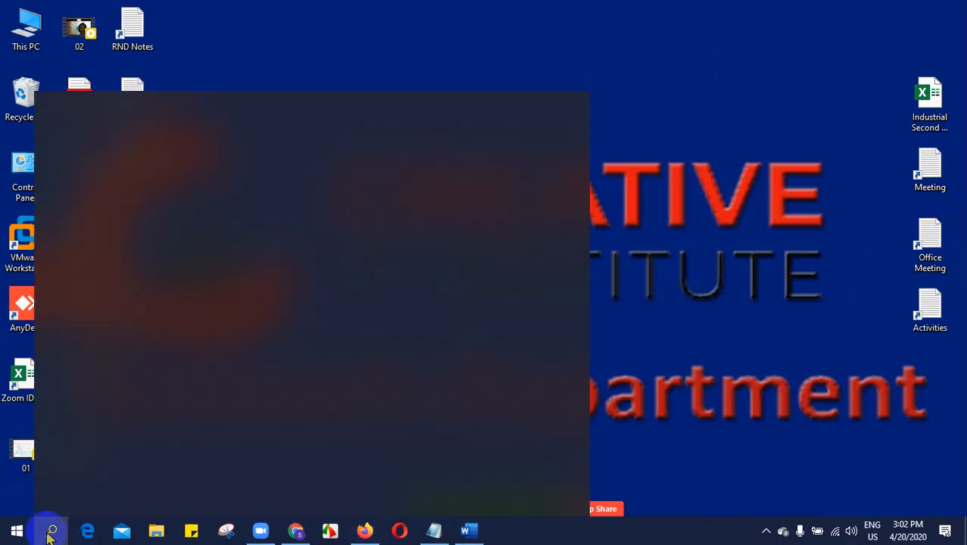
{"action": "type", "text": "ci"}
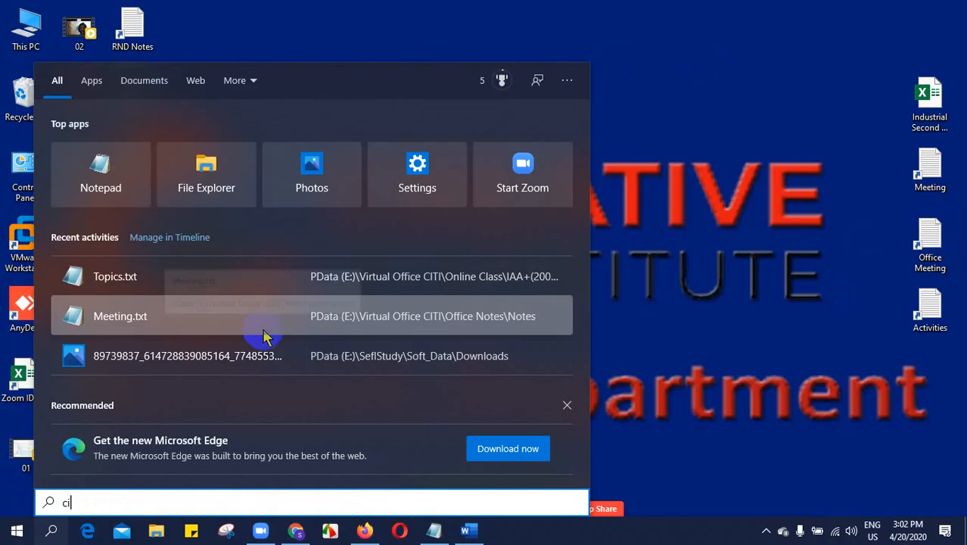
{"action": "type", "text": "sco"}
{"action": "left_click", "coordinate": [155, 137]}
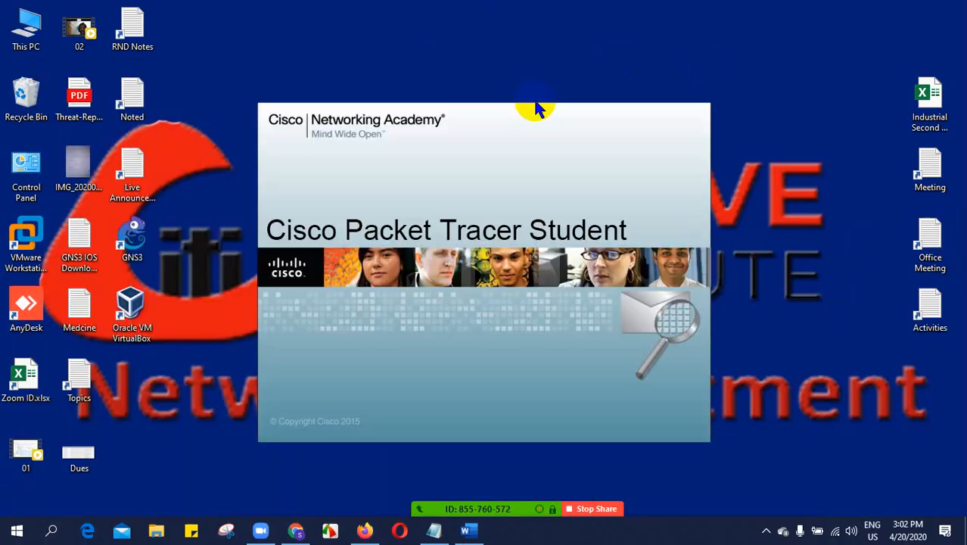
- Switch back to Word and add the line "Number of network:" directly below the subnet mask line
{"action": "left_click", "coordinate": [471, 534]}
{"action": "scroll", "coordinate": [560, 216], "scroll_direction": "down", "scroll_amount": 3}
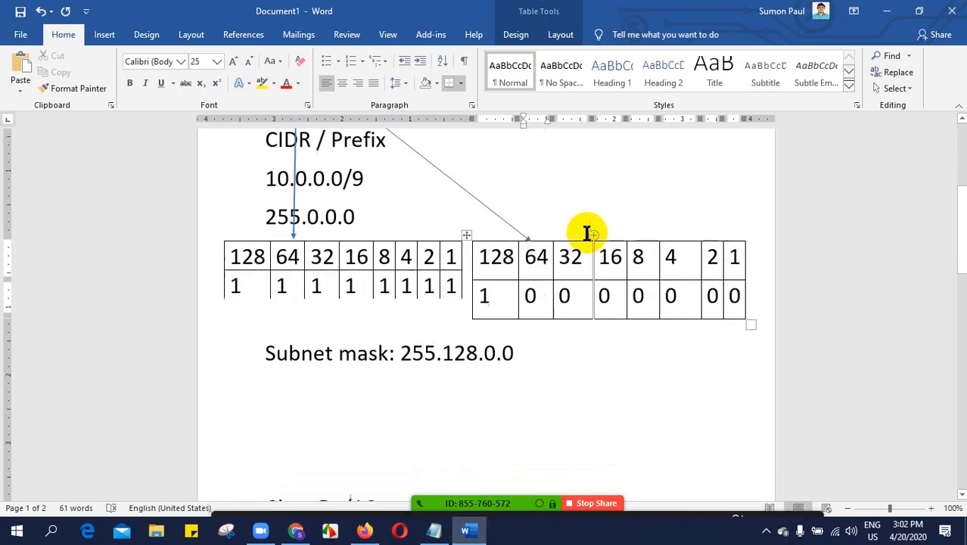
{"action": "left_click", "coordinate": [270, 399]}
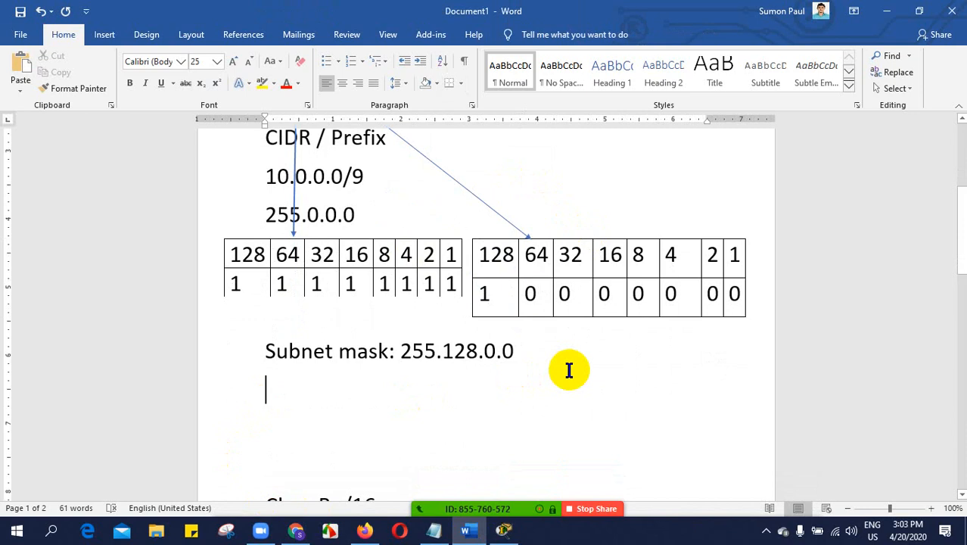
{"action": "type", "text": "numb"}
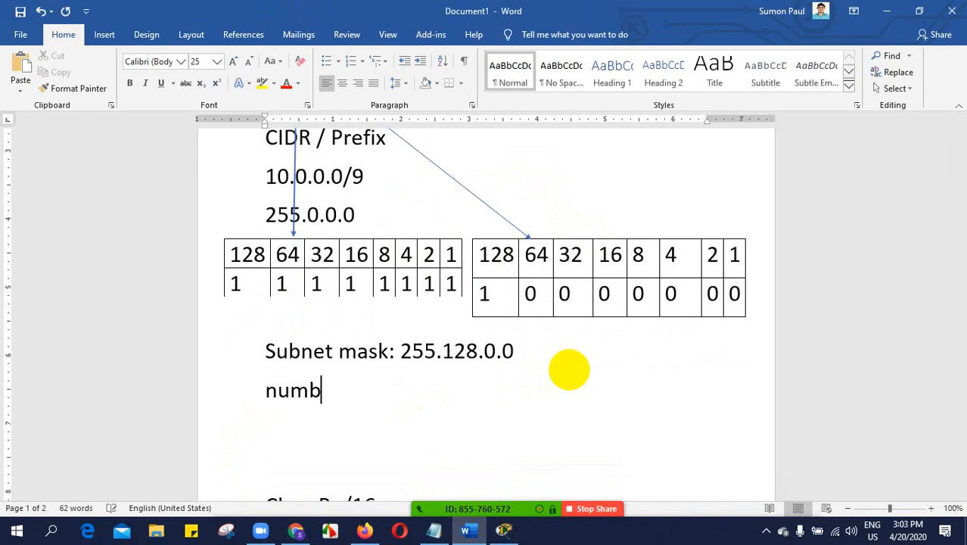
{"action": "type", "text": "er of network:"}
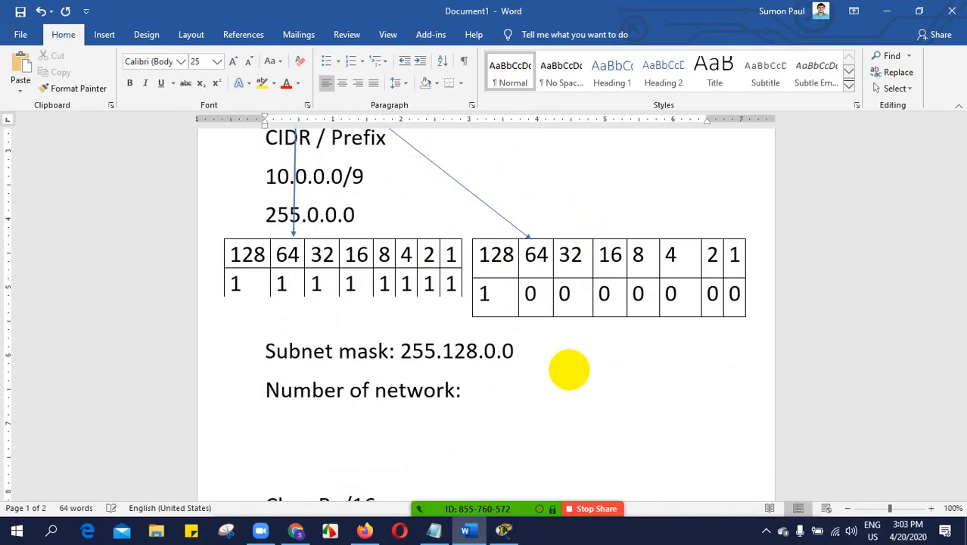
{"action": "mouse_move", "coordinate": [562, 516]}
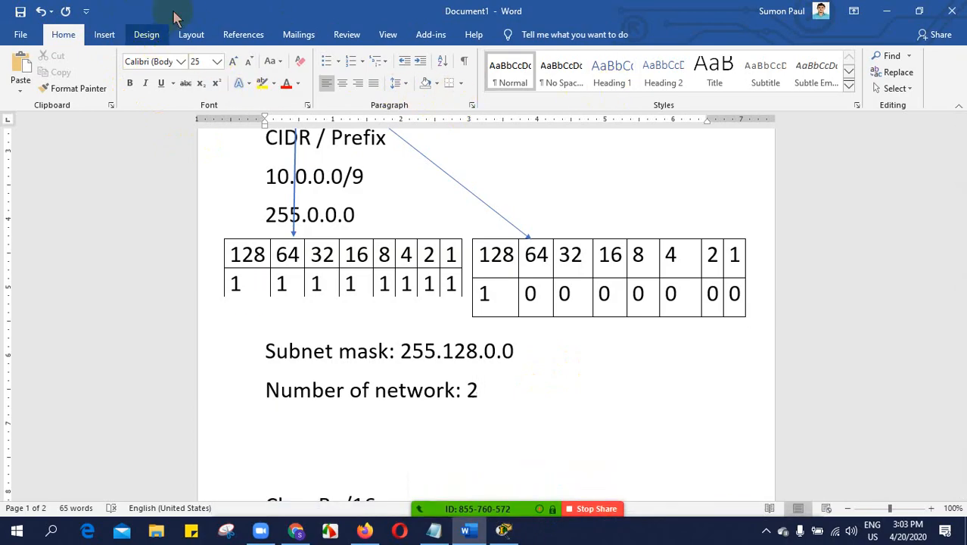
{"action": "left_click", "coordinate": [106, 34]}
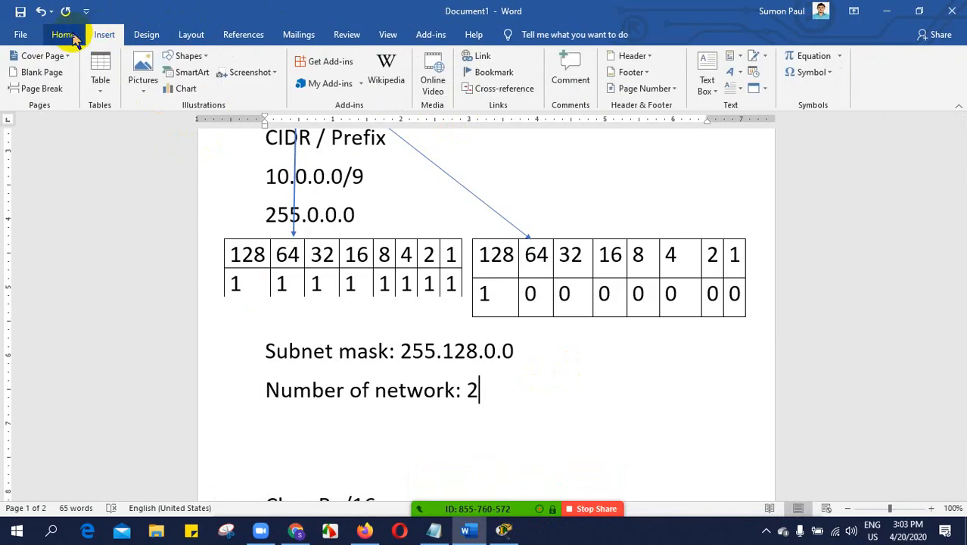
{"action": "left_click", "coordinate": [62, 36]}
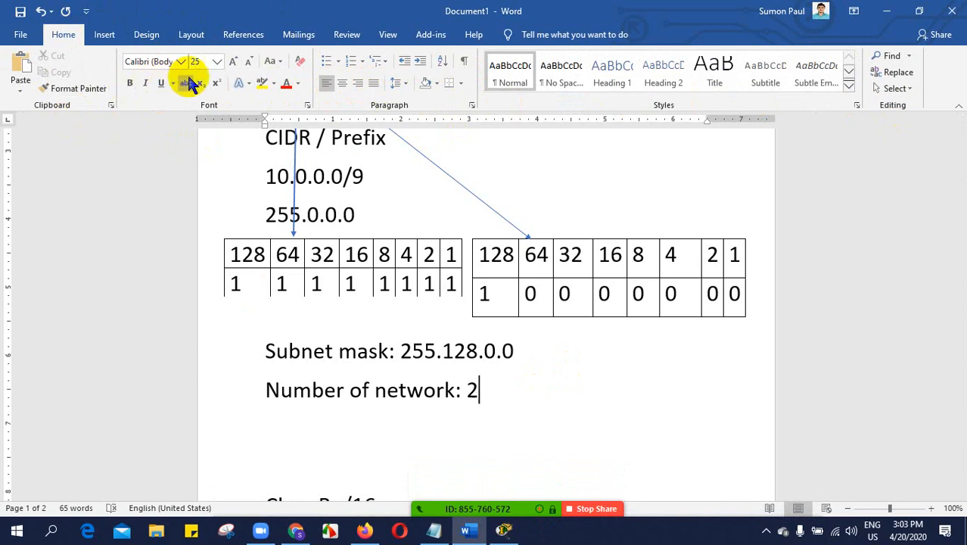
{"action": "type", "text": "n"}
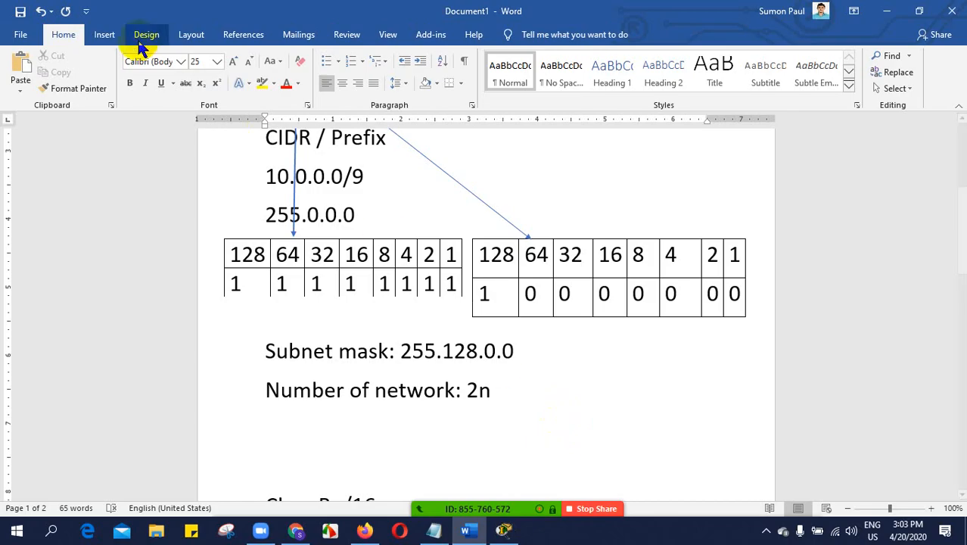
{"action": "left_click", "coordinate": [218, 84]}
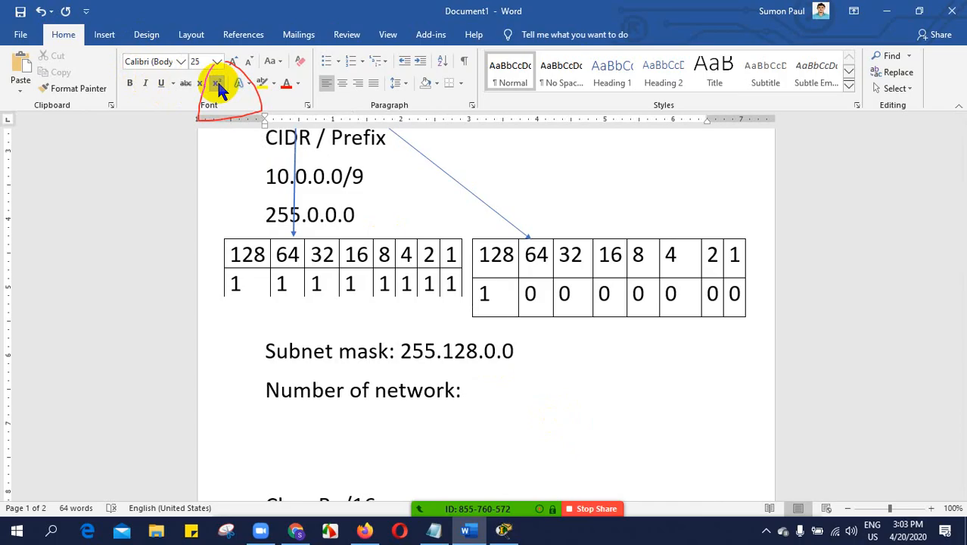
{"action": "key", "text": "Escape"}
{"action": "left_click", "coordinate": [218, 86]}
{"action": "type", "text": "n"}
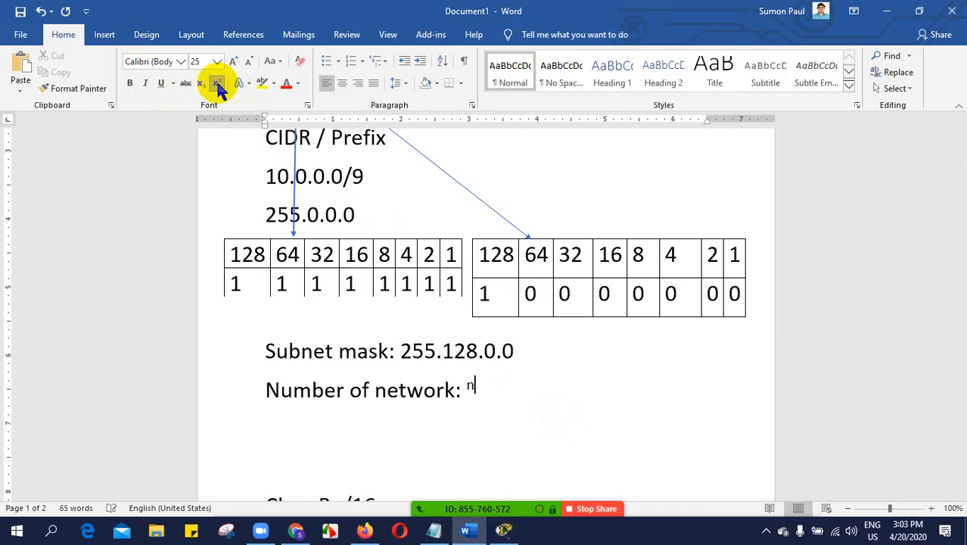
{"action": "key", "text": "BackSpace"}
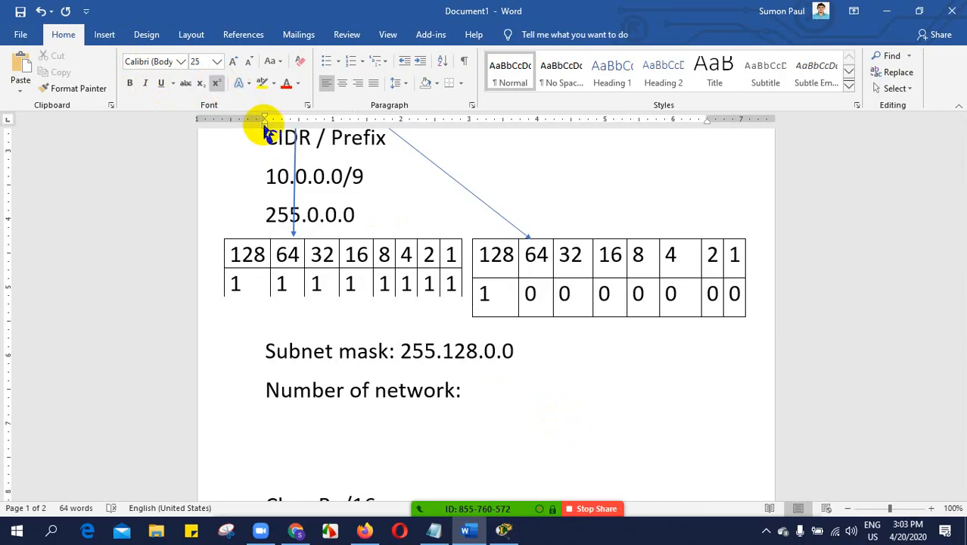
{"action": "left_click", "coordinate": [218, 84]}
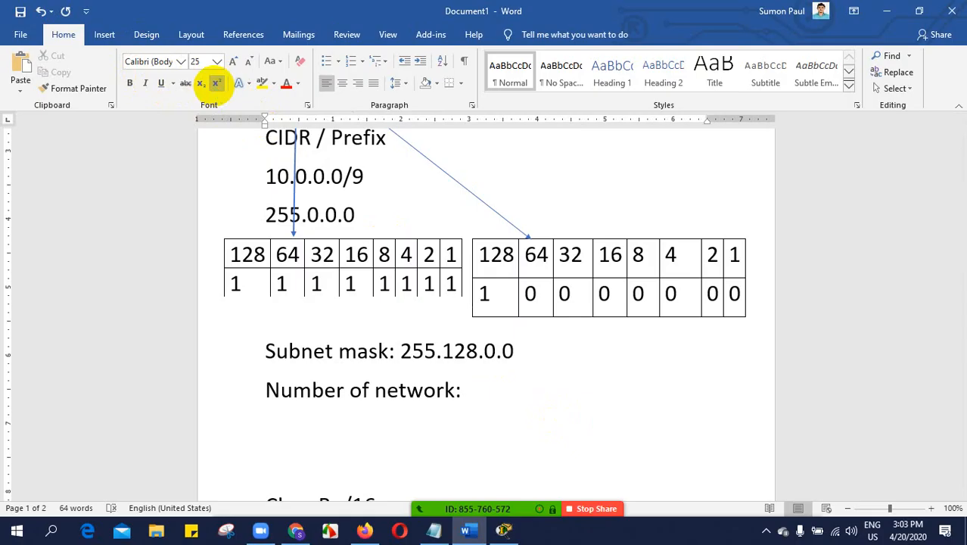
- Add the formula 2ⁿ = to the Number of network line, with n in superscript and the equals sign in normal text
{"action": "type", "text": "2"}
{"action": "left_click", "coordinate": [218, 85]}
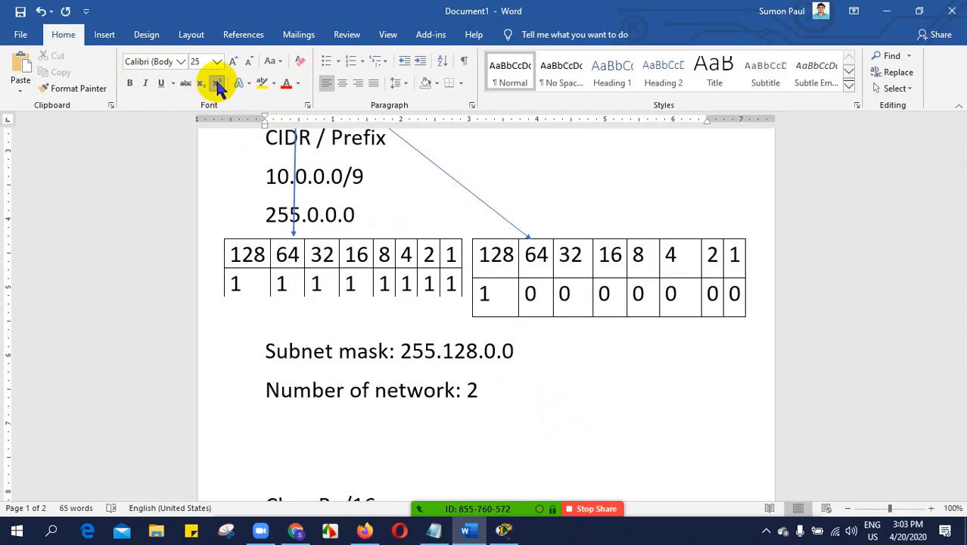
{"action": "type", "text": "n"}
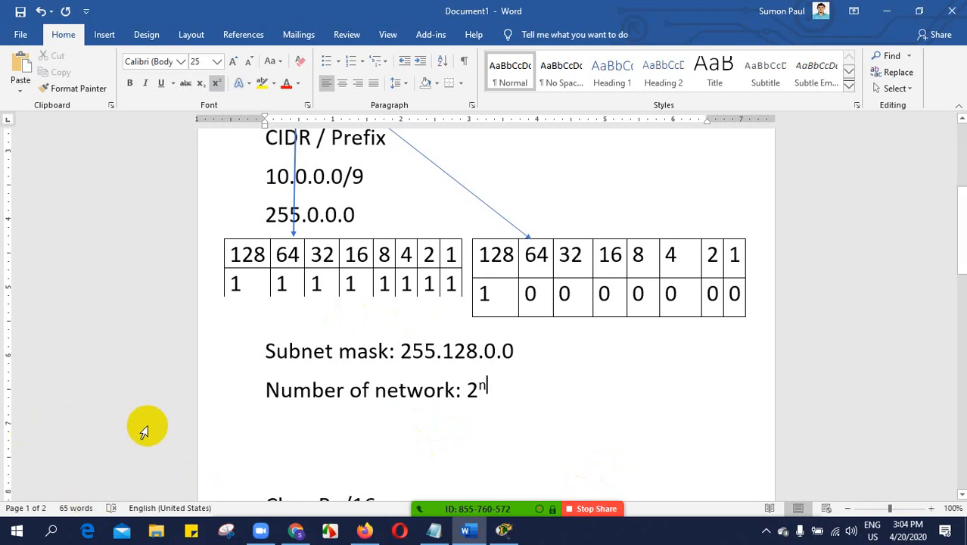
{"action": "type", "text": "="}
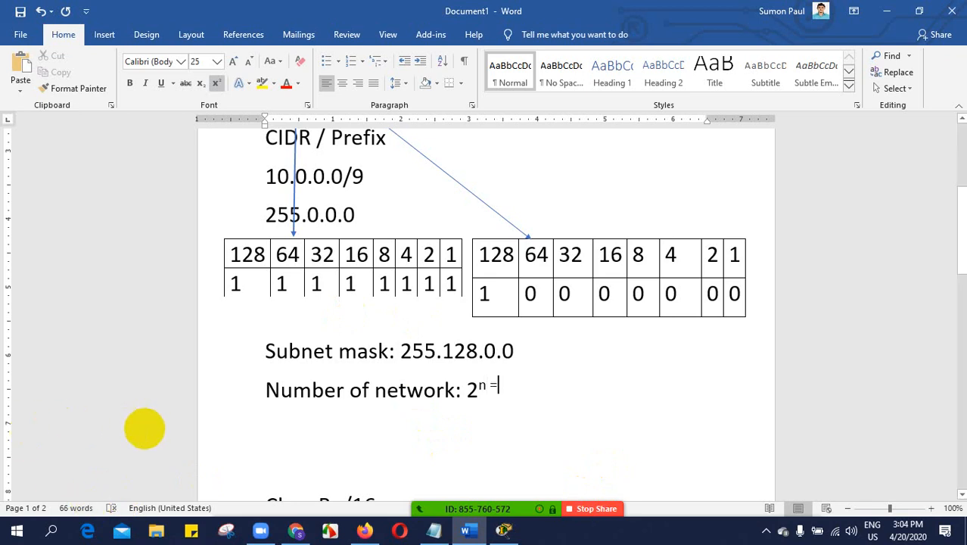
{"action": "key", "text": "BackSpace"}
{"action": "key", "text": "BackSpace"}
{"action": "left_click", "coordinate": [215, 83]}
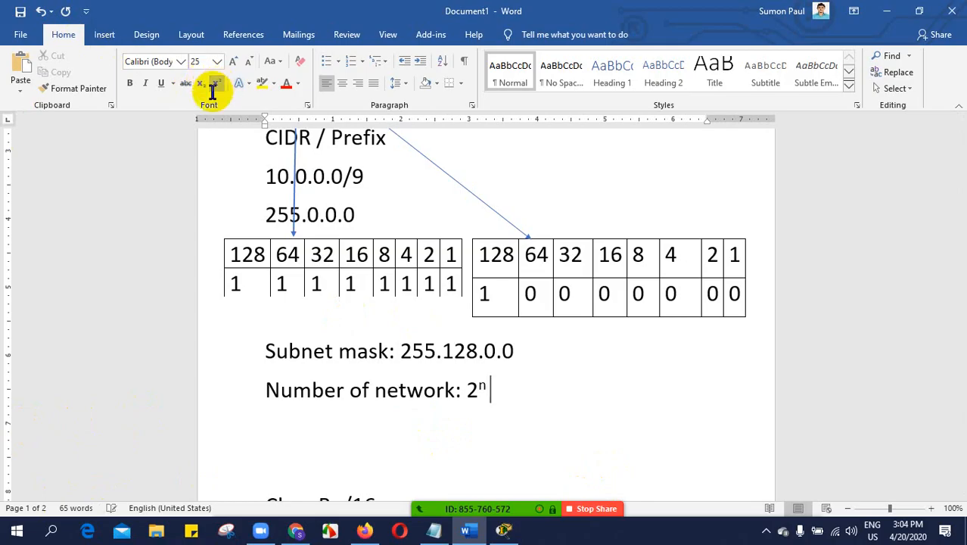
{"action": "type", "text": "="}
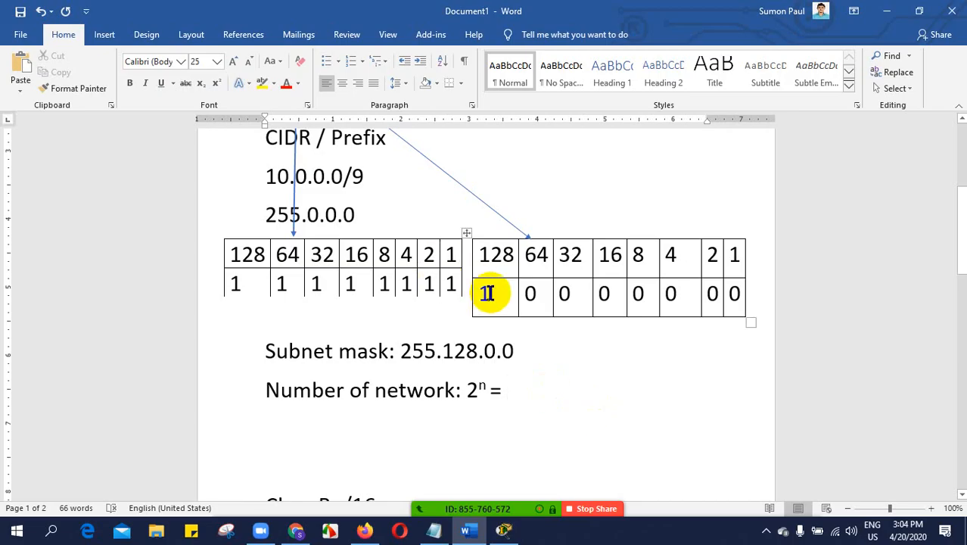
- Check the 1 bit beneath 128 against the /9 prefix and enter 2 after the equals sign in the Number of network line
{"action": "left_click_drag", "start_coordinate": [479, 297], "coordinate": [471, 335]}
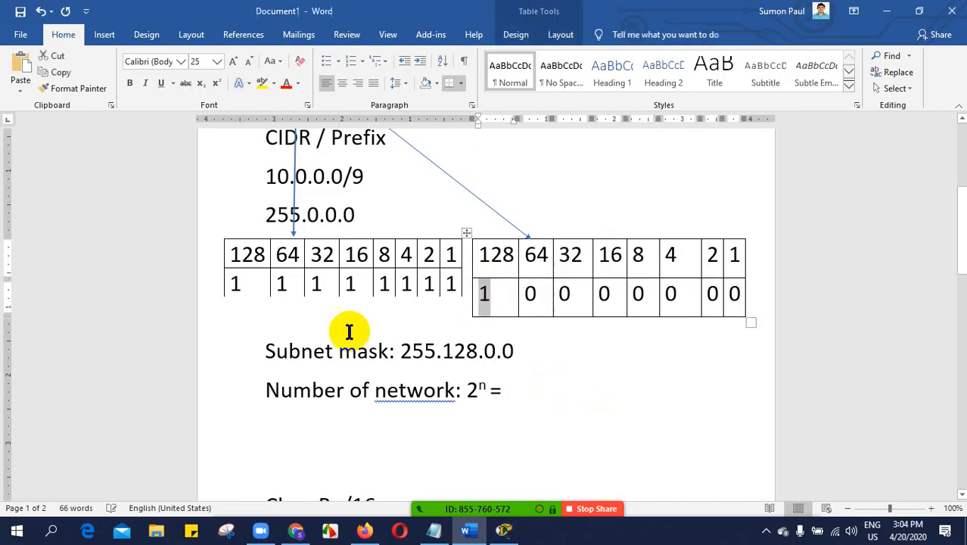
{"action": "scroll", "coordinate": [460, 286], "scroll_direction": "up", "scroll_amount": 2}
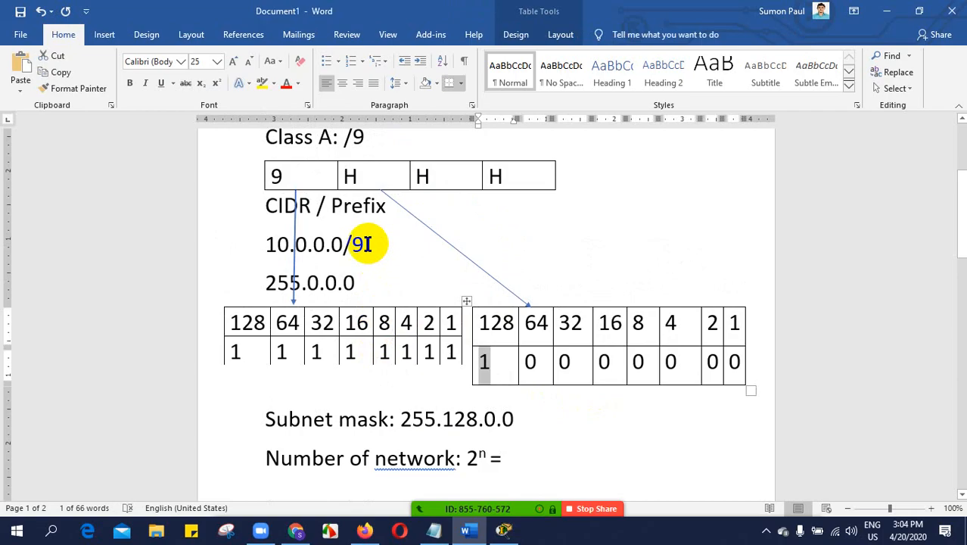
{"action": "left_click_drag", "start_coordinate": [366, 245], "coordinate": [356, 246]}
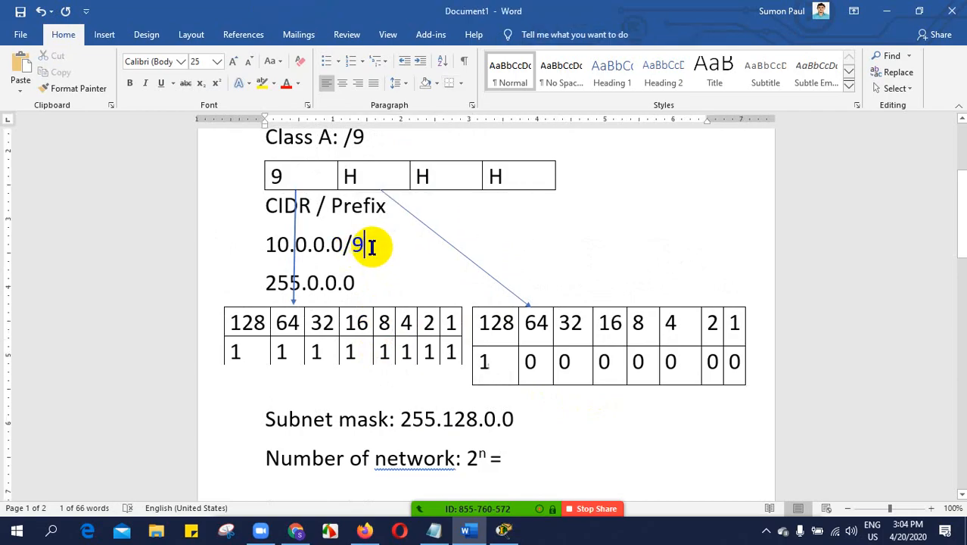
{"action": "left_click", "coordinate": [371, 244]}
{"action": "scroll", "coordinate": [500, 409], "scroll_direction": "down", "scroll_amount": 1}
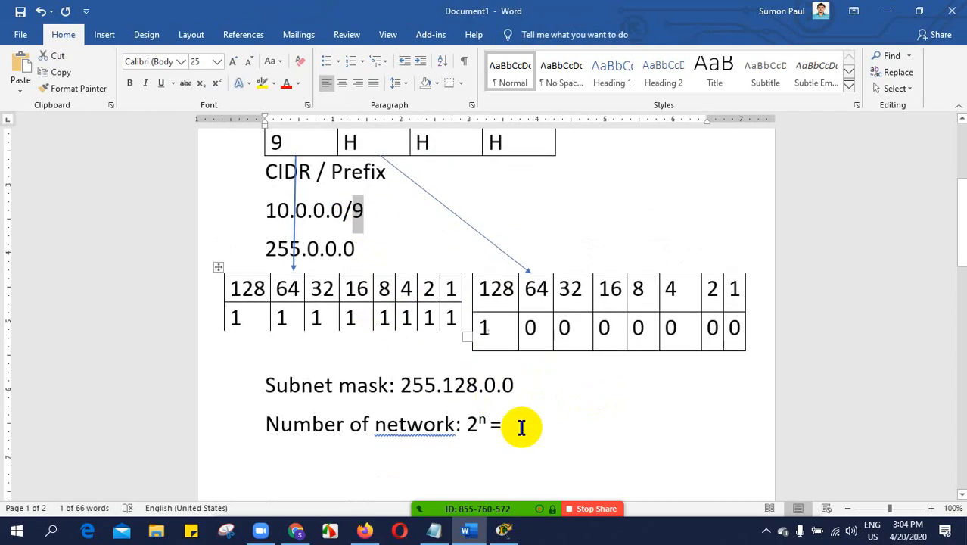
{"action": "left_click", "coordinate": [530, 422]}
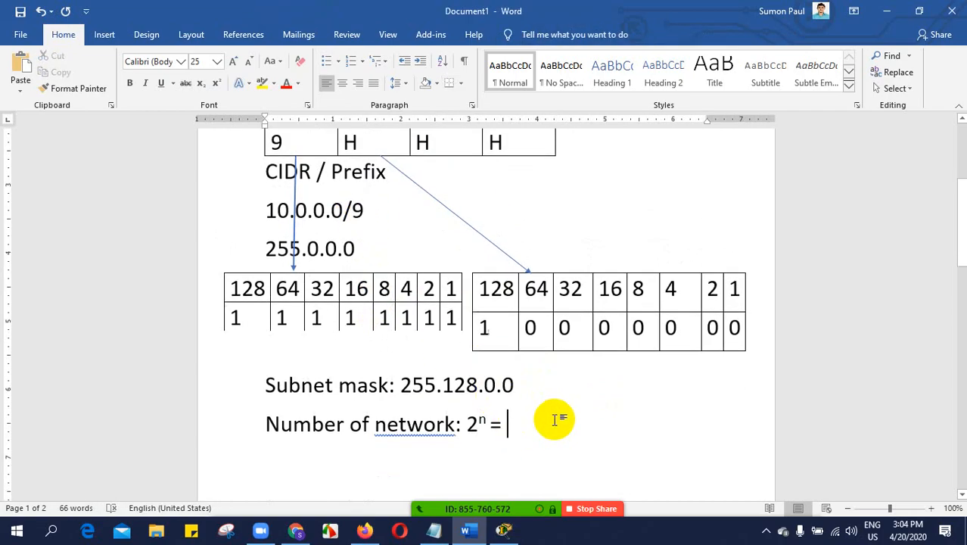
{"action": "type", "text": "2"}
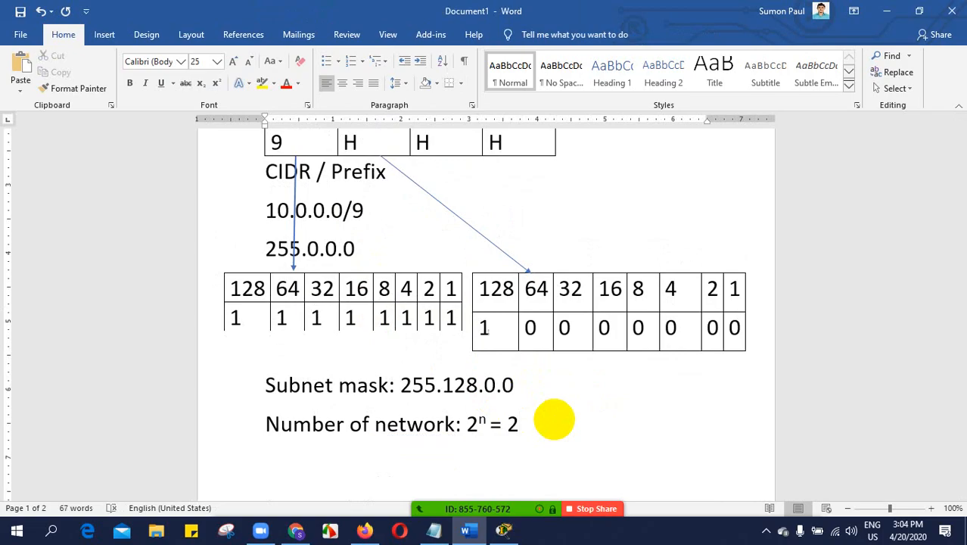
- Complete the Number of network formula as 2¹=2, with the exponent 1 in superscript and =2 in normal text
{"action": "type", "text": "1"}
{"action": "key", "text": "BackSpace"}
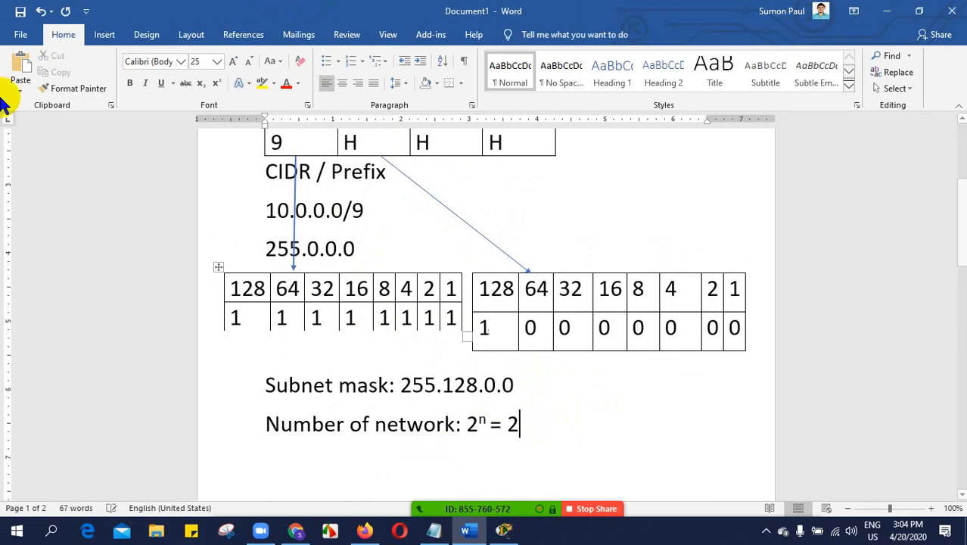
{"action": "left_click", "coordinate": [216, 83]}
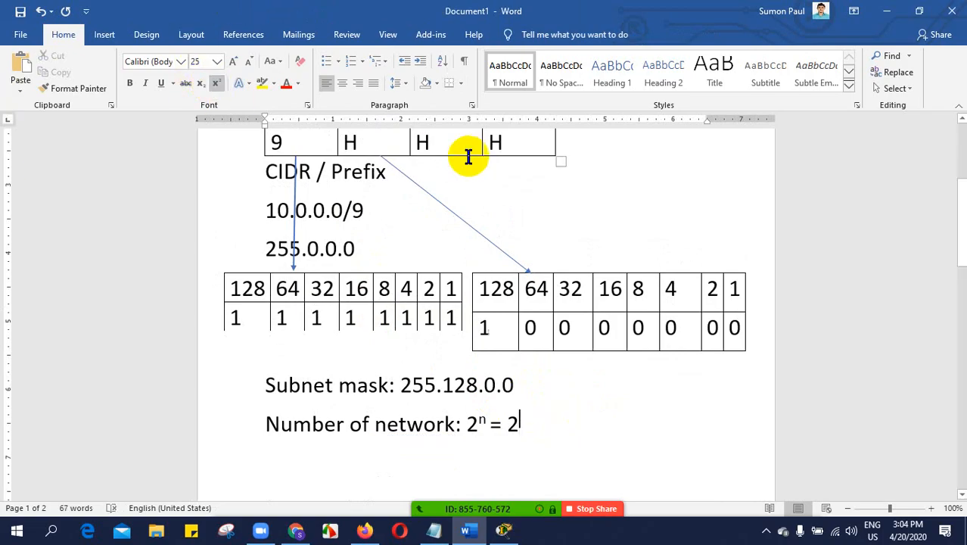
{"action": "type", "text": "1"}
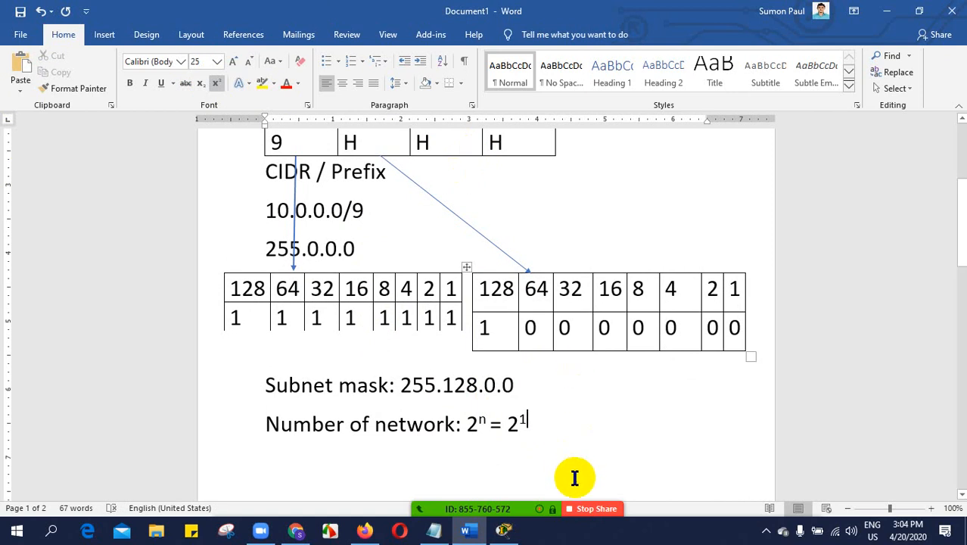
{"action": "type", "text": "="}
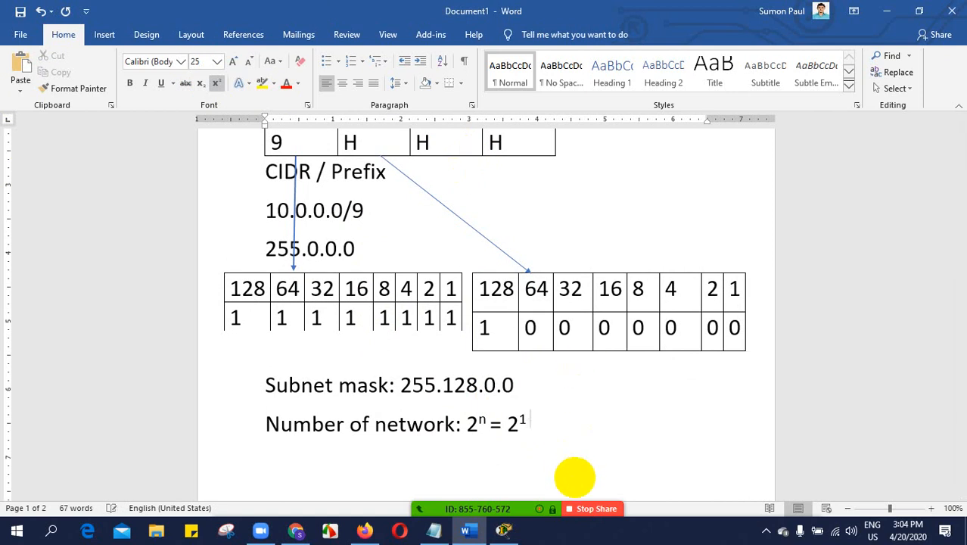
{"action": "left_click", "coordinate": [216, 89]}
{"action": "type", "text": "="}
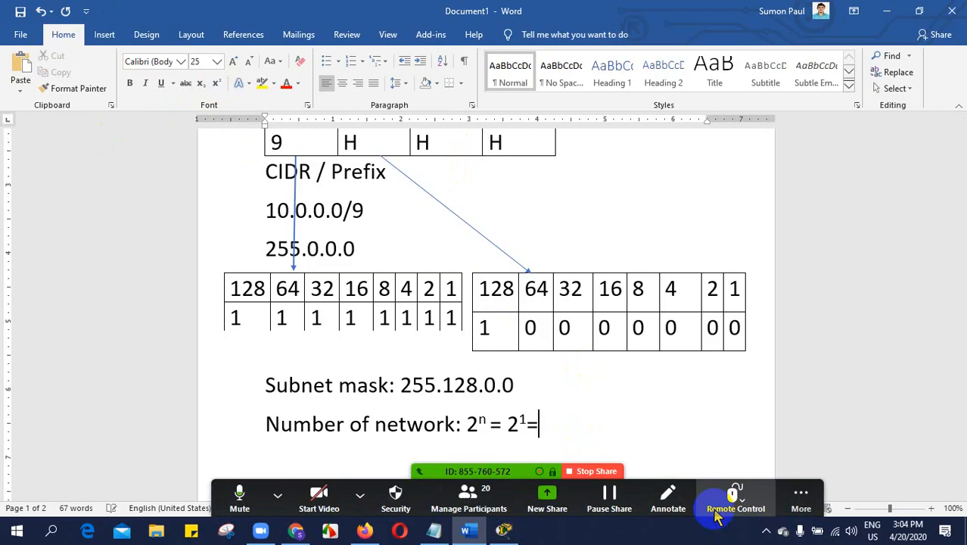
{"action": "type", "text": "2"}
{"action": "scroll", "coordinate": [352, 162], "scroll_direction": "up", "scroll_amount": 2}
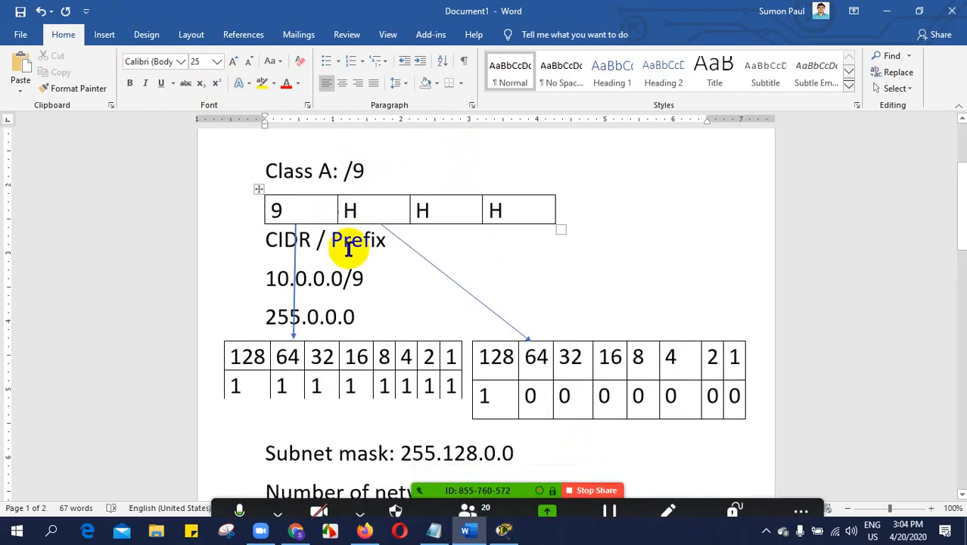
{"action": "left_click", "coordinate": [365, 278]}
{"action": "key", "text": "BackSpace"}
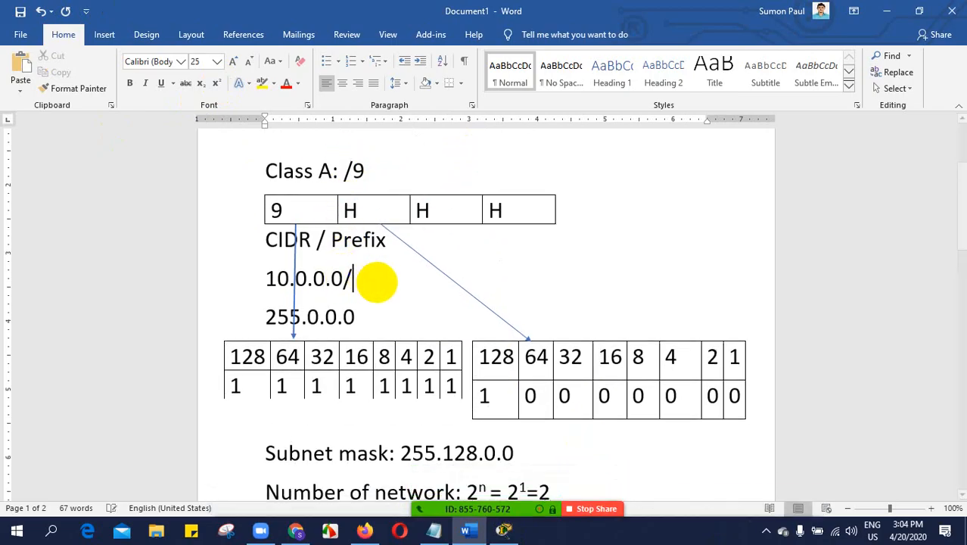
{"action": "type", "text": "8"}
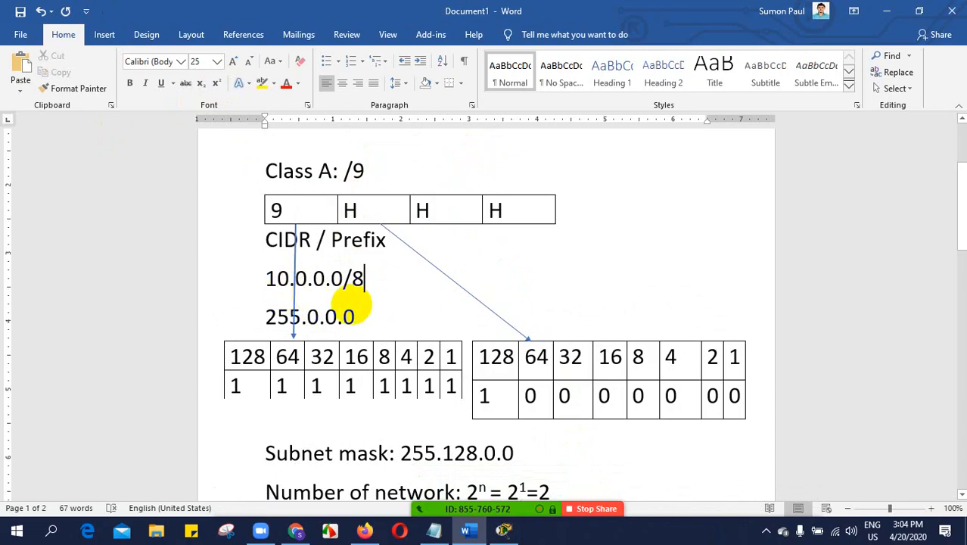
{"action": "key", "text": "BackSpace"}
{"action": "type", "text": "9"}
{"action": "scroll", "coordinate": [491, 301], "scroll_direction": "down", "scroll_amount": 1}
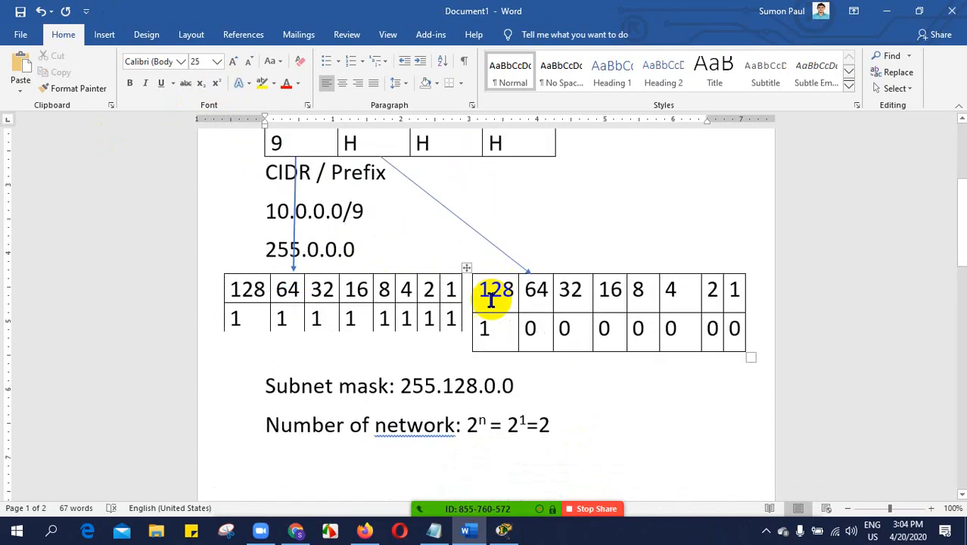
- Add the line "Number of IP:" directly below the Number of network line
{"action": "double_click", "coordinate": [546, 422]}
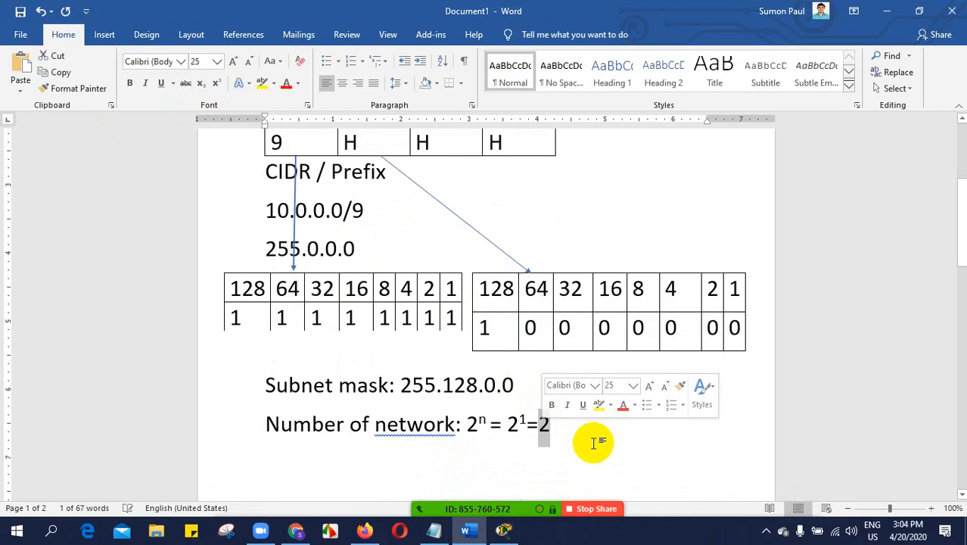
{"action": "left_click", "coordinate": [567, 428]}
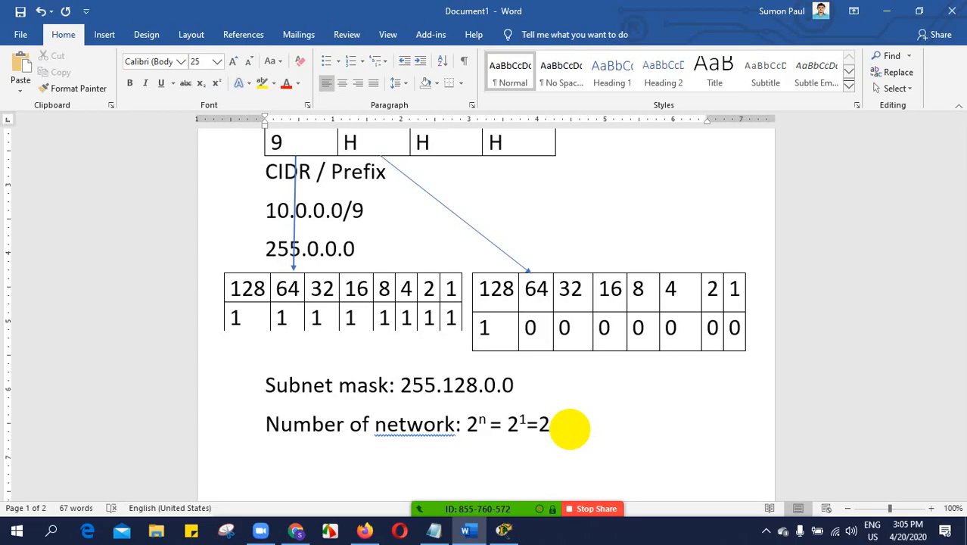
{"action": "type", "text": "Number"}
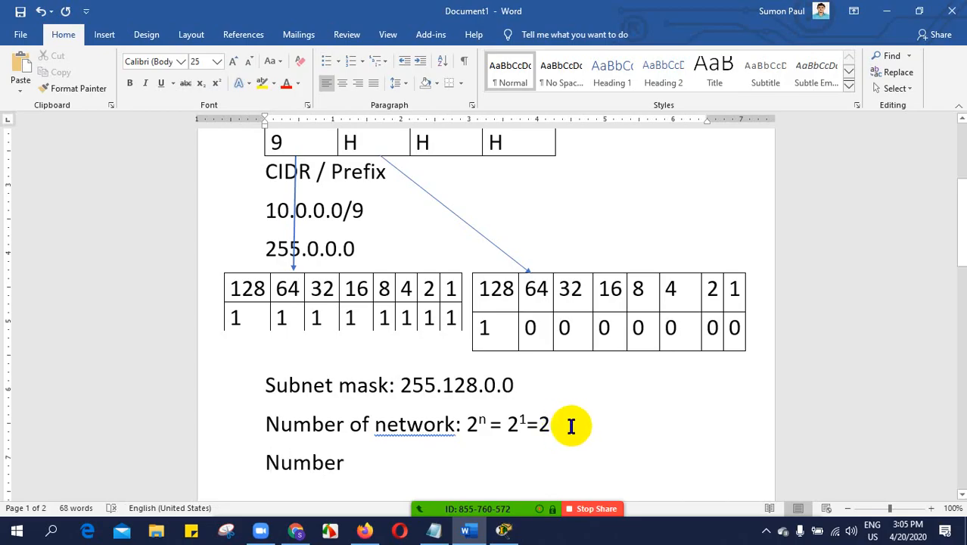
{"action": "left_click_drag", "start_coordinate": [572, 426], "coordinate": [543, 428]}
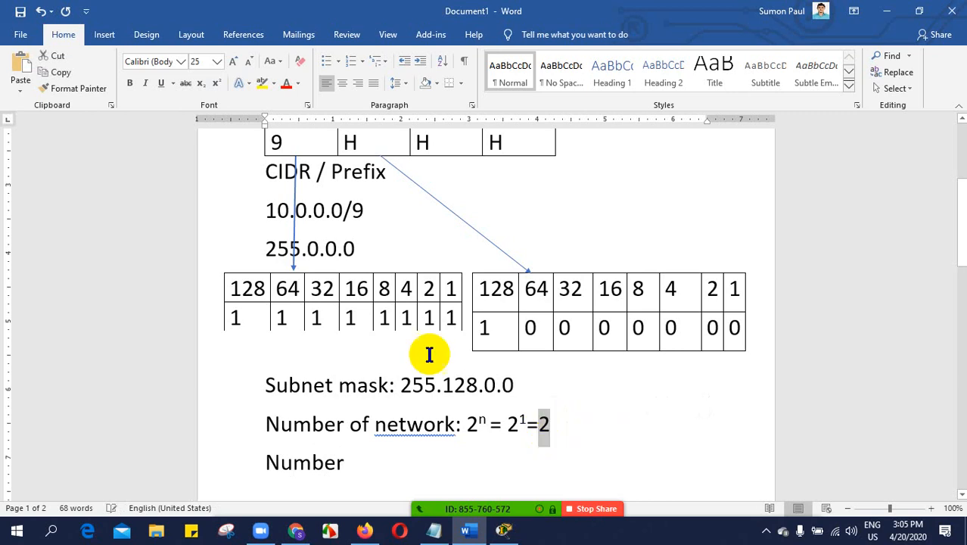
{"action": "left_click", "coordinate": [377, 464]}
{"action": "type", "text": "of"}
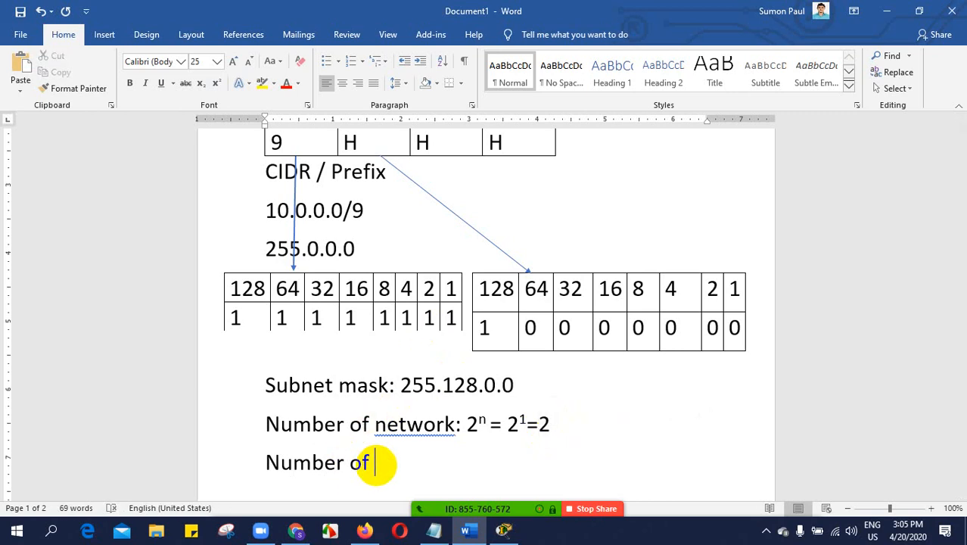
{"action": "type", "text": " IP"}
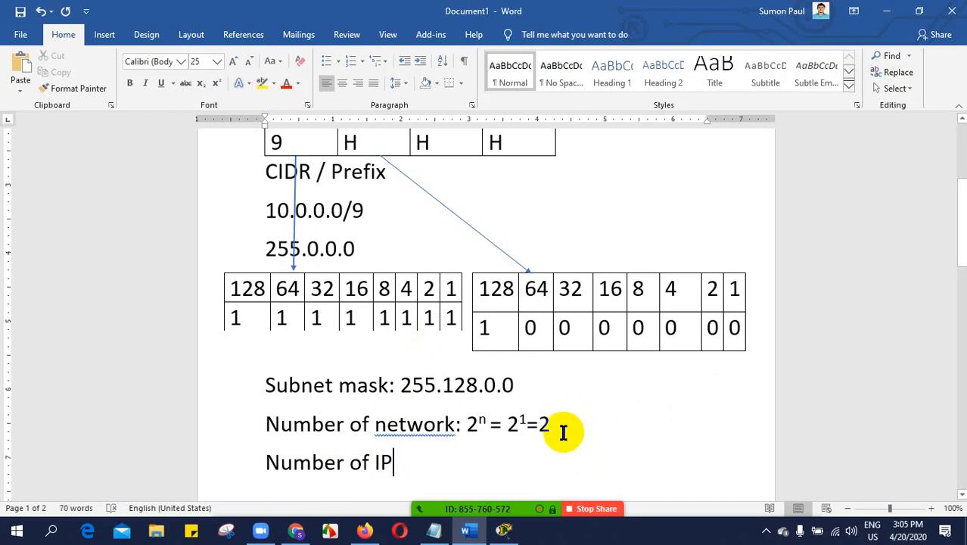
{"action": "type", "text": ": "}
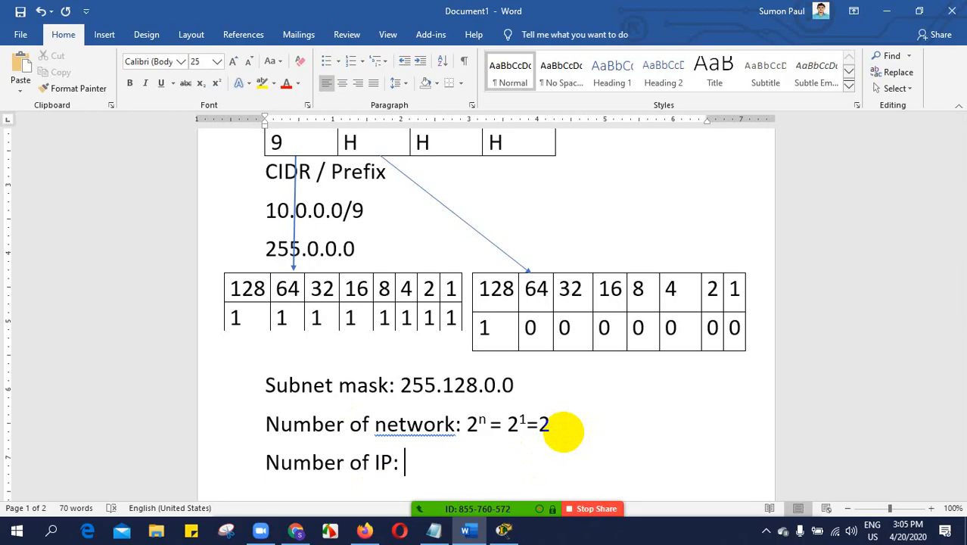
- Enter 2ⁿ⁻²= on the Number of IP line, with n-2 in superscript and the equals sign in normal text
{"action": "type", "text": "2"}
{"action": "left_click", "coordinate": [217, 84]}
{"action": "type", "text": "N"}
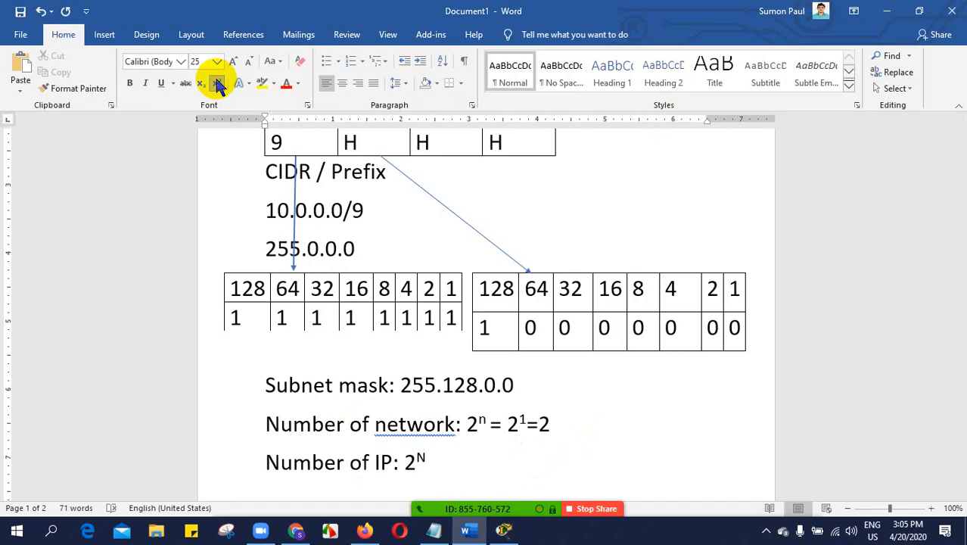
{"action": "key", "text": "BackSpace"}
{"action": "type", "text": "n-2"}
{"action": "left_click", "coordinate": [217, 84]}
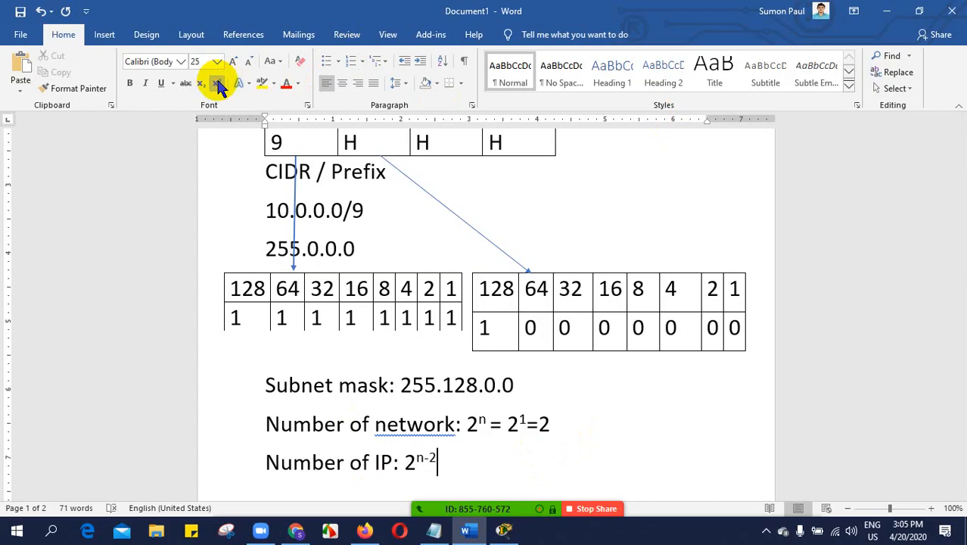
{"action": "type", "text": "="}
- Remove the -2 from the exponent on the Number of IP line, leaving 2ⁿ=
{"action": "left_click", "coordinate": [435, 460]}
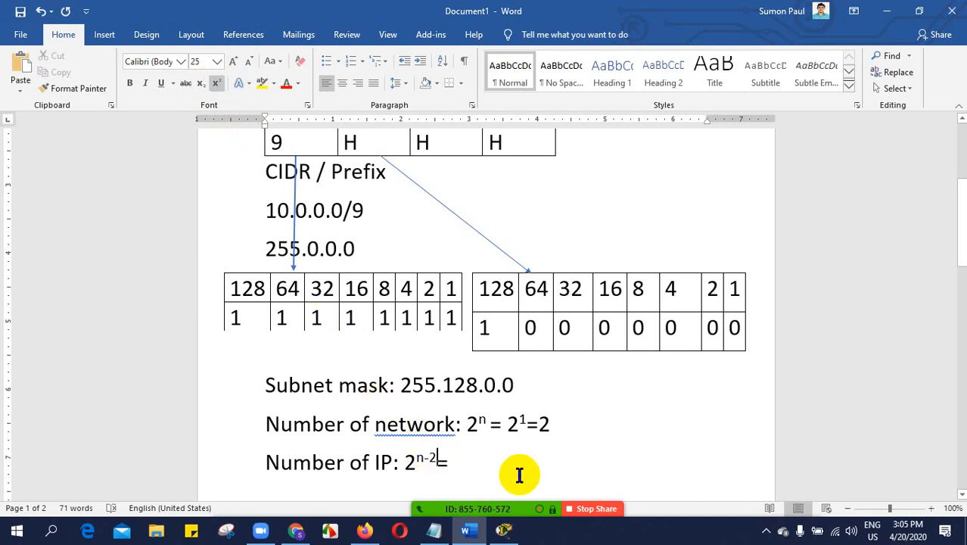
{"action": "key", "text": "BackSpace"}
{"action": "key", "text": "BackSpace"}
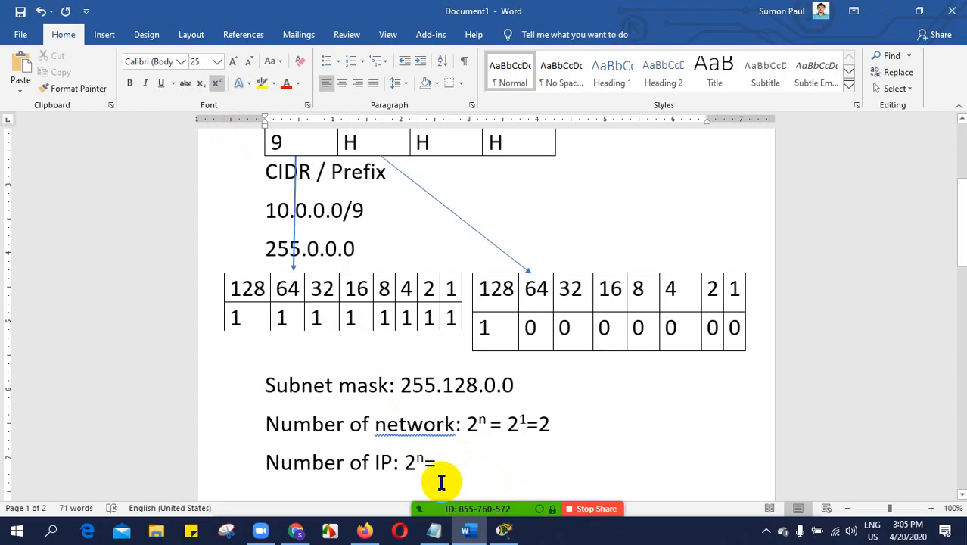
- Check the bits in the second octet's table and enter 2⁷ after the equals sign on the Number of IP line
{"action": "double_click", "coordinate": [477, 425]}
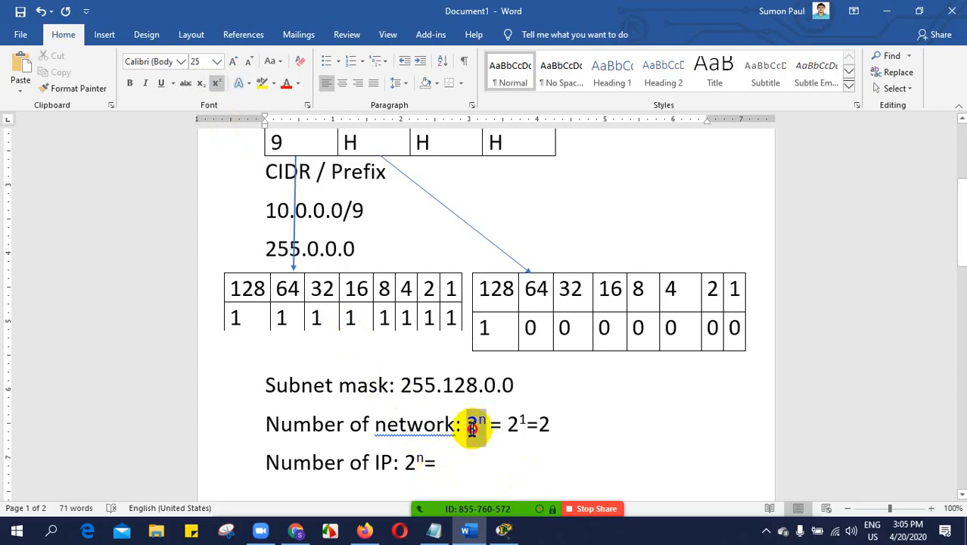
{"action": "double_click", "coordinate": [415, 462]}
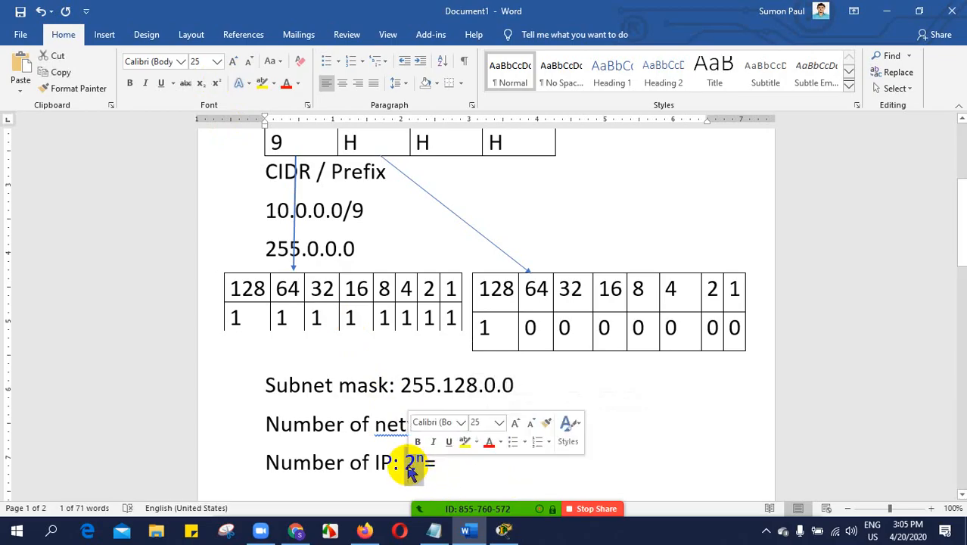
{"action": "left_click", "coordinate": [479, 330]}
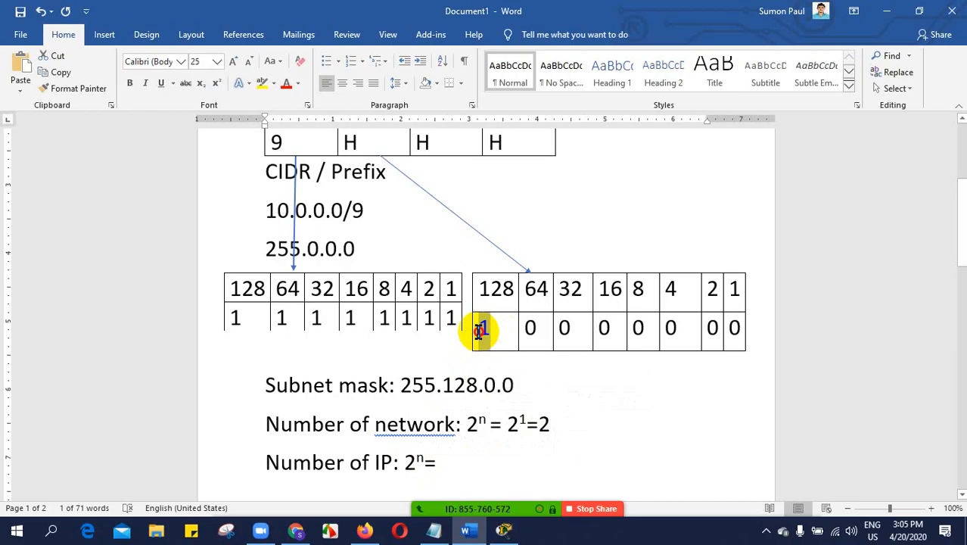
{"action": "left_click", "coordinate": [526, 420]}
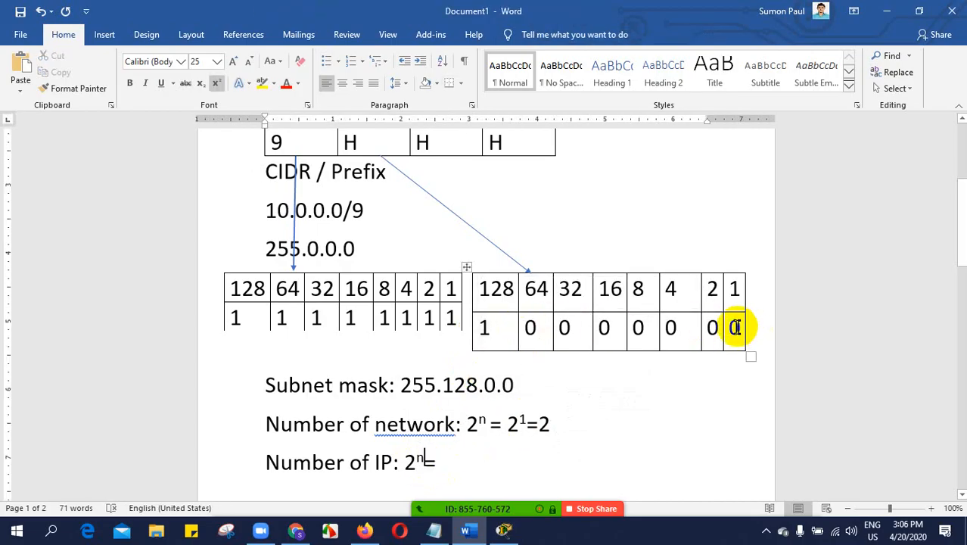
{"action": "left_click", "coordinate": [455, 466]}
{"action": "type", "text": "2"}
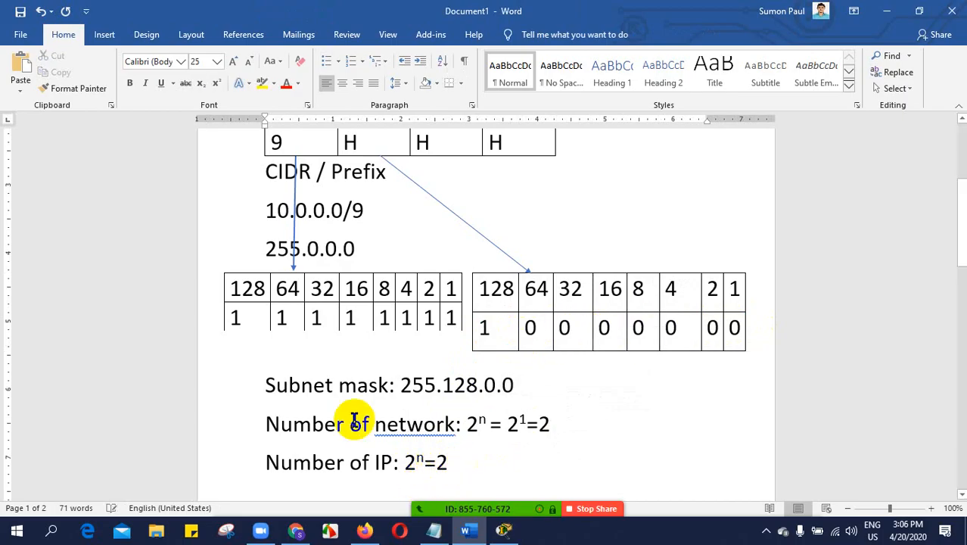
{"action": "left_click", "coordinate": [215, 82]}
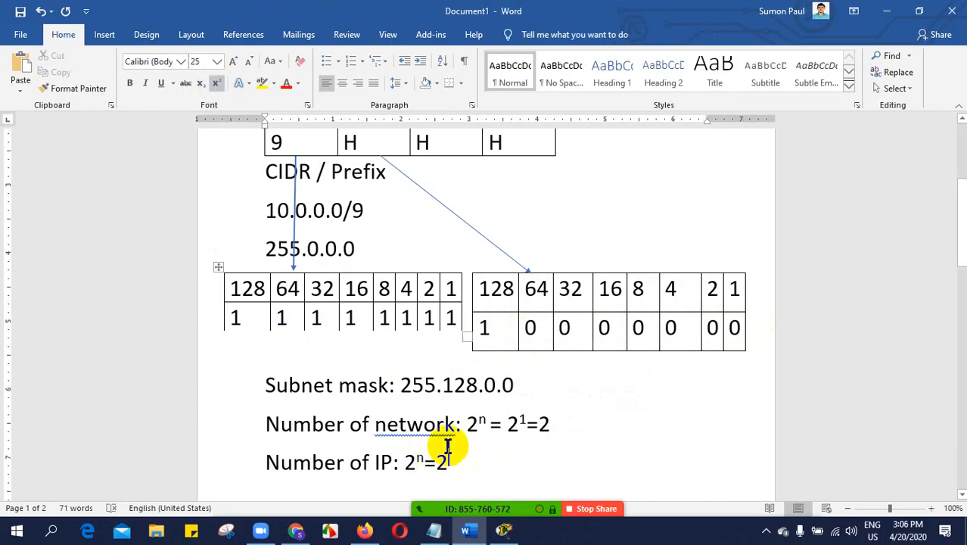
{"action": "type", "text": "7"}
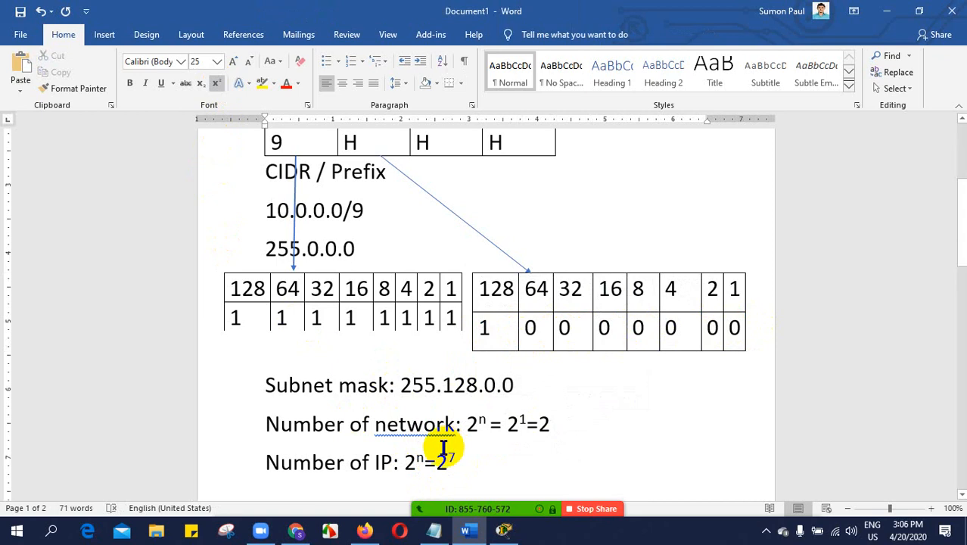
- Finish the Number of IP formula with =128 in normal text after 2⁷
{"action": "type", "text": "="}
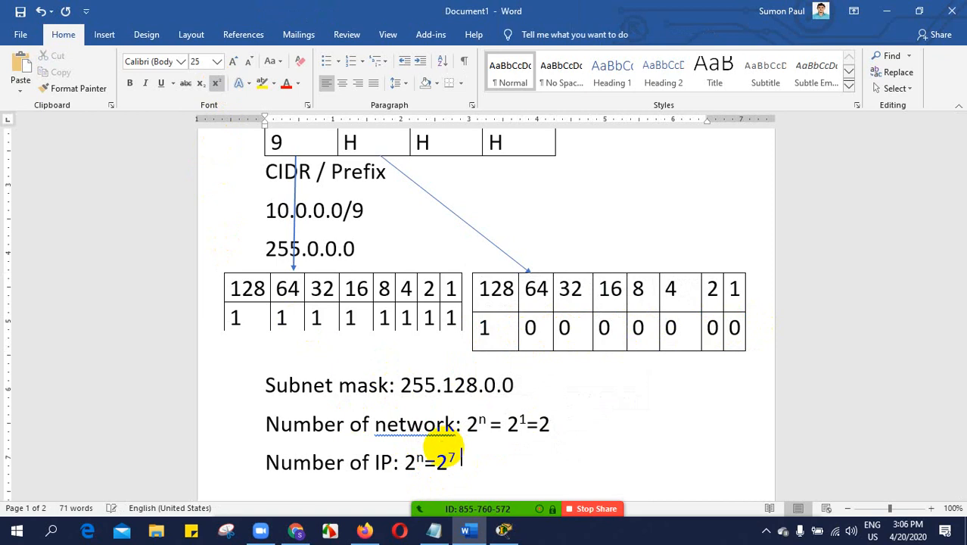
{"action": "left_click", "coordinate": [215, 82]}
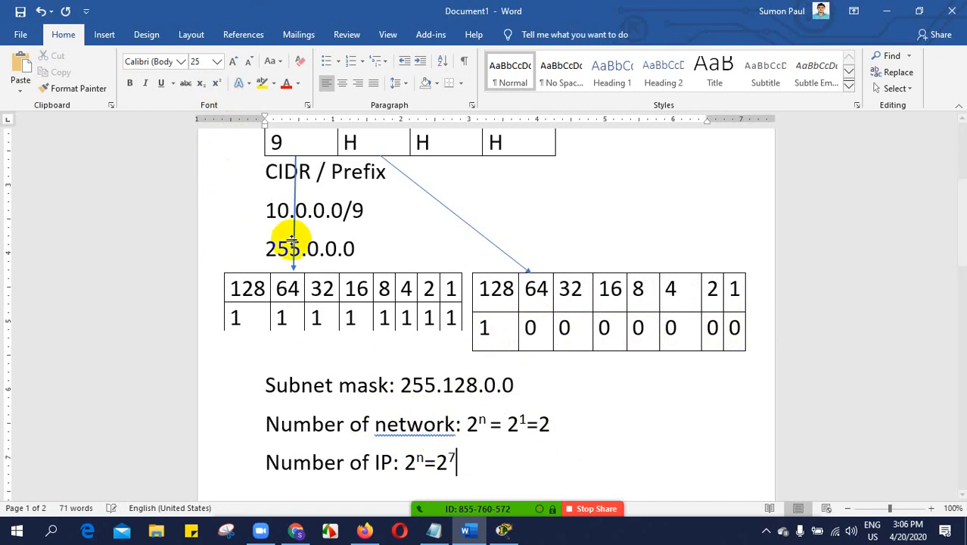
{"action": "type", "text": "="}
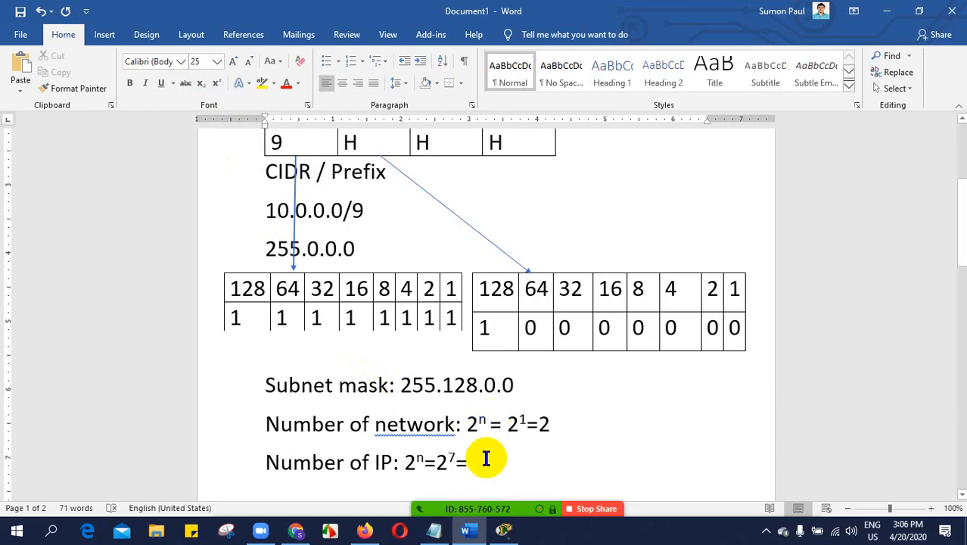
{"action": "type", "text": "128"}
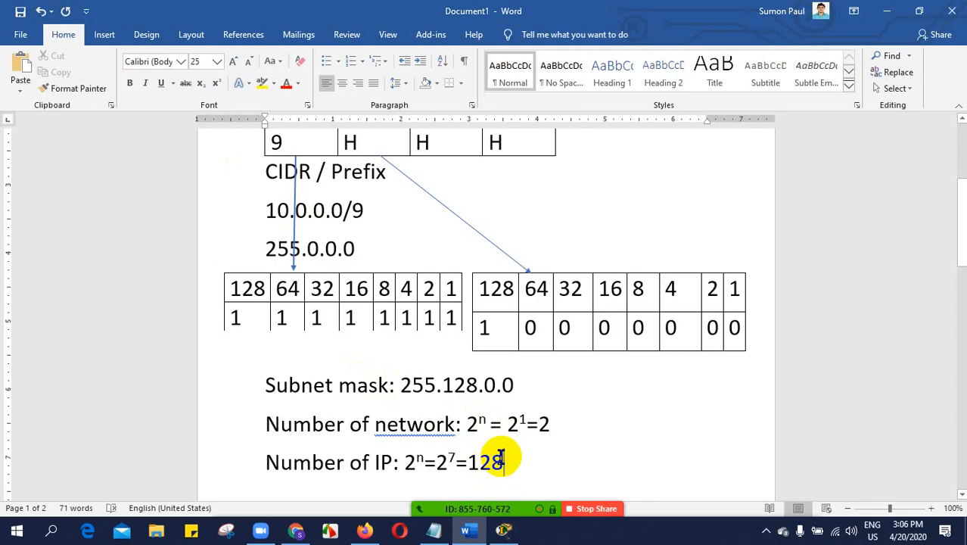
- Replace "IP" with "host" in the Number of IP label and place the cursor at the end of that line
{"action": "left_click", "coordinate": [392, 461]}
{"action": "key", "text": "BackSpace"}
{"action": "key", "text": "BackSpace"}
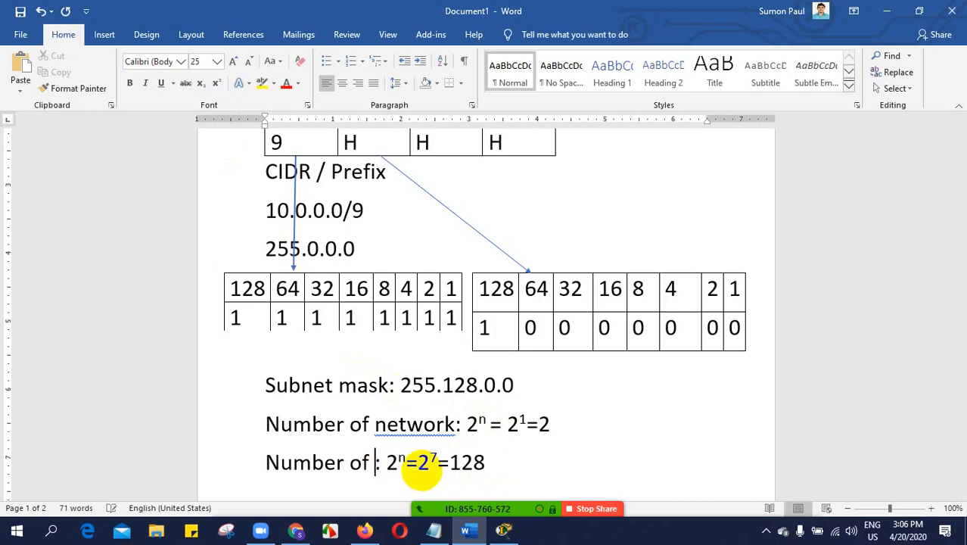
{"action": "type", "text": "host"}
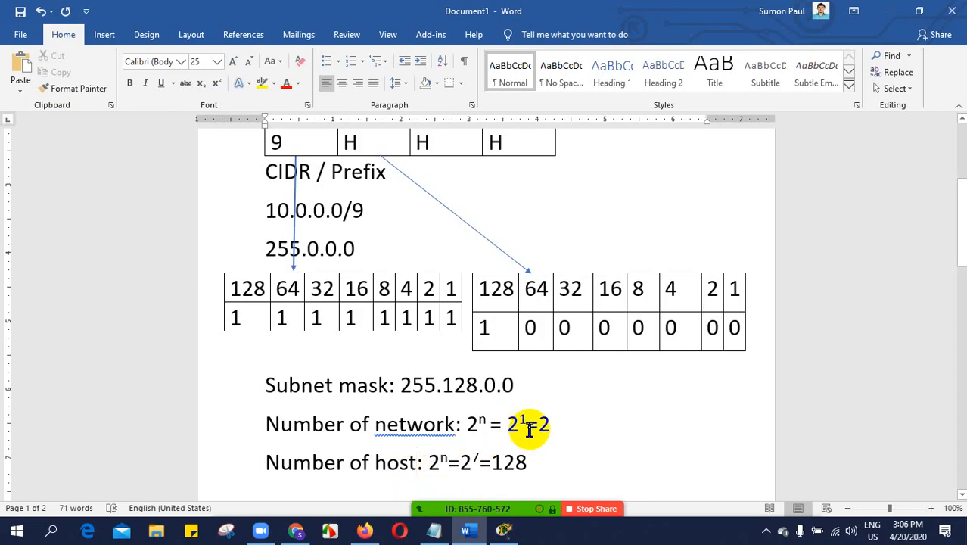
{"action": "scroll", "coordinate": [539, 429], "scroll_direction": "down", "scroll_amount": 3}
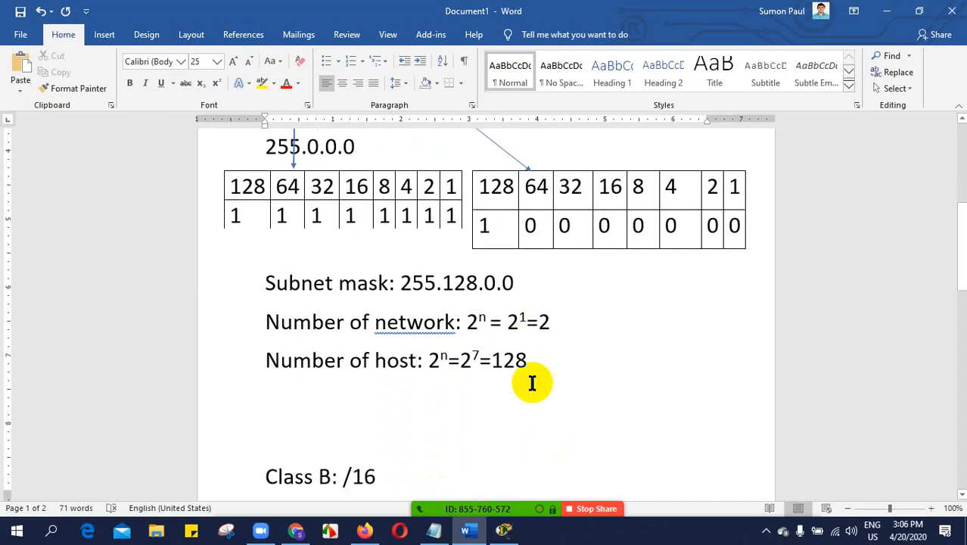
{"action": "left_click", "coordinate": [573, 360]}
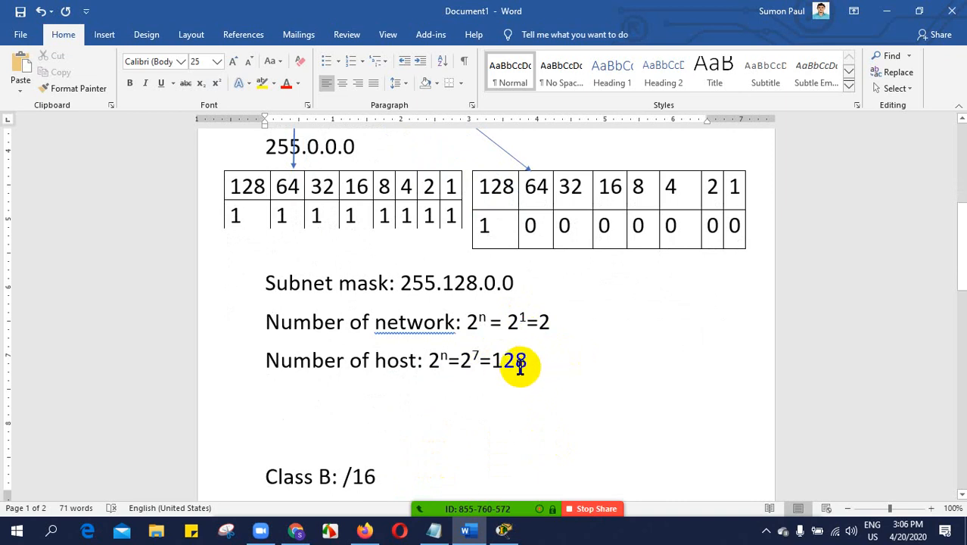
- Enter 10.0.0.0 and 10.128.0.0 on separate lines below the Number of host line
{"action": "left_click", "coordinate": [275, 398]}
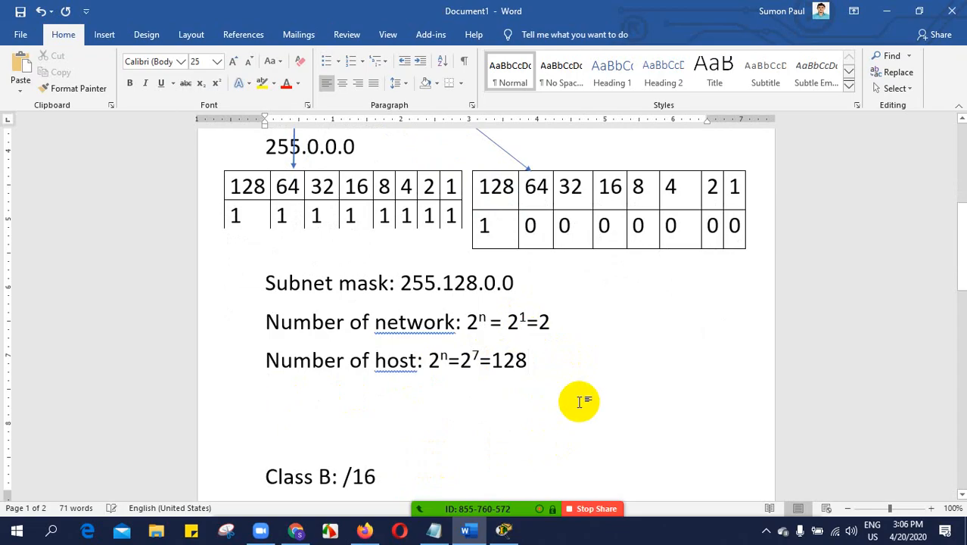
{"action": "type", "text": "10."}
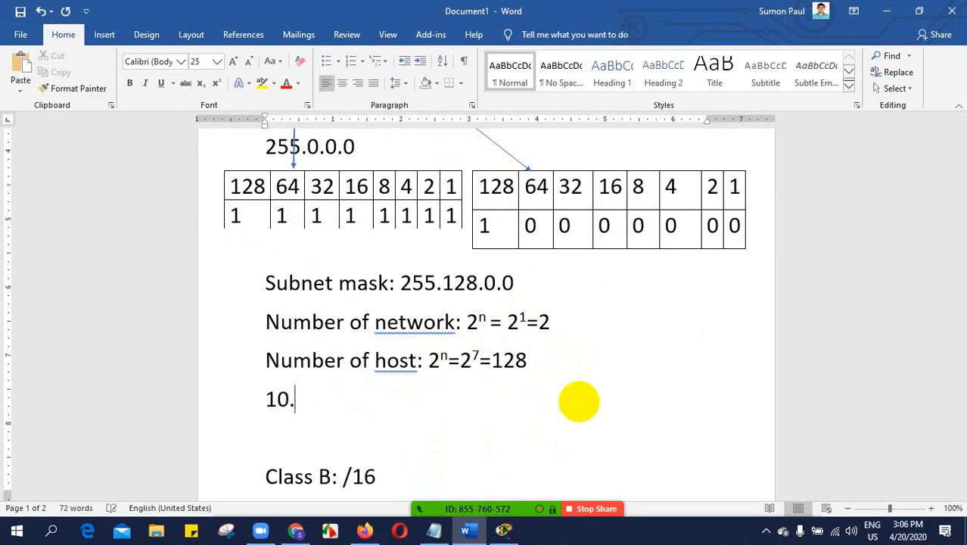
{"action": "type", "text": "0.0.0"}
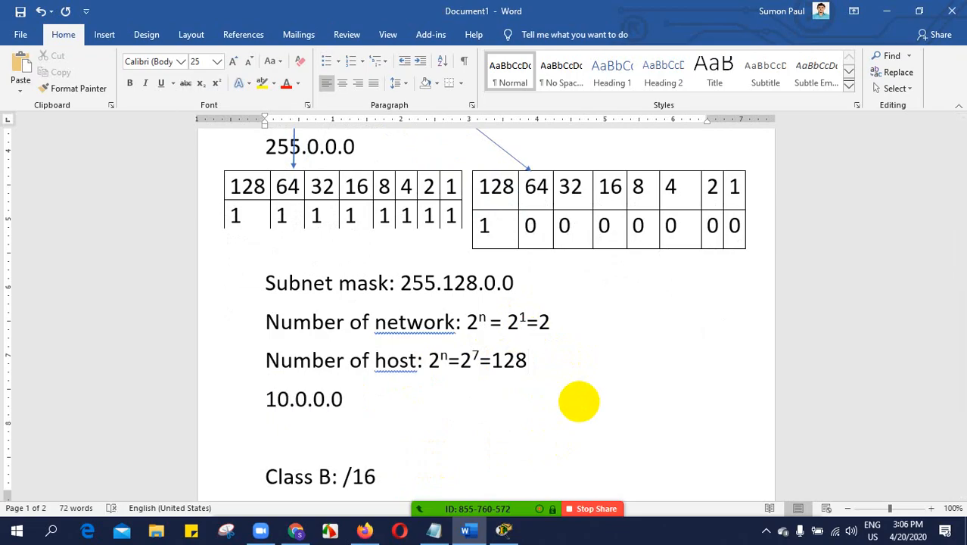
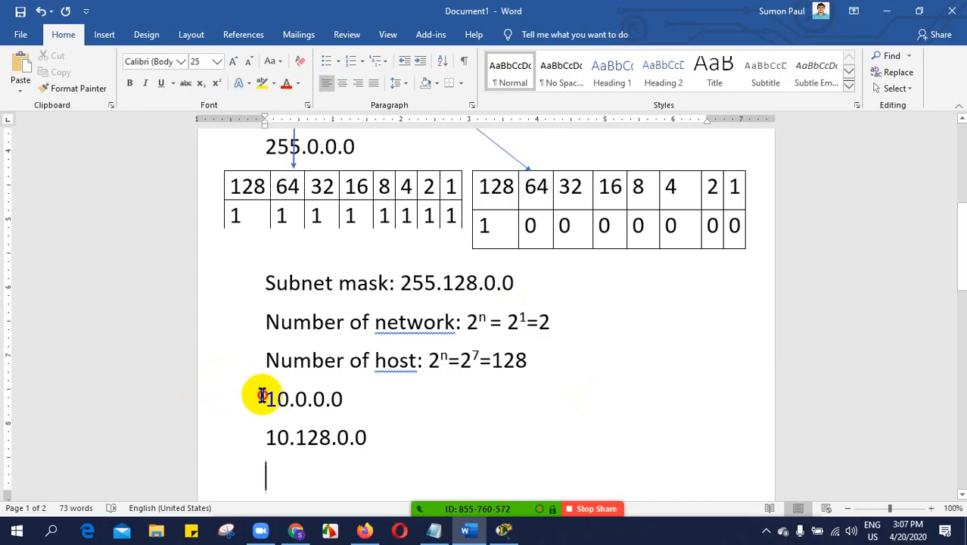
- Change the second octet of the address below 10.0.0.0 to 127, making it 10.127.0.0
{"action": "left_click_drag", "start_coordinate": [261, 396], "coordinate": [391, 427]}
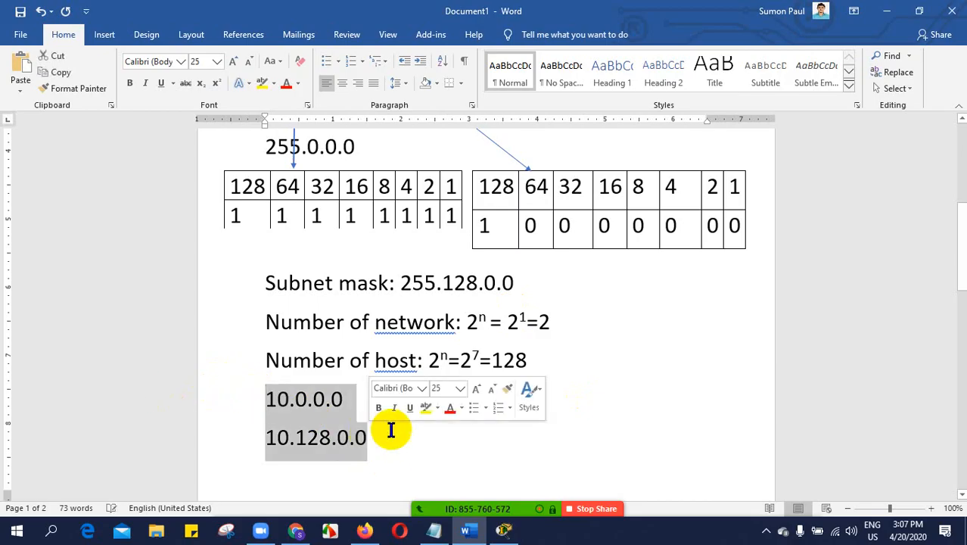
{"action": "scroll", "coordinate": [416, 424], "scroll_direction": "down", "scroll_amount": 2}
{"action": "left_click", "coordinate": [382, 376]}
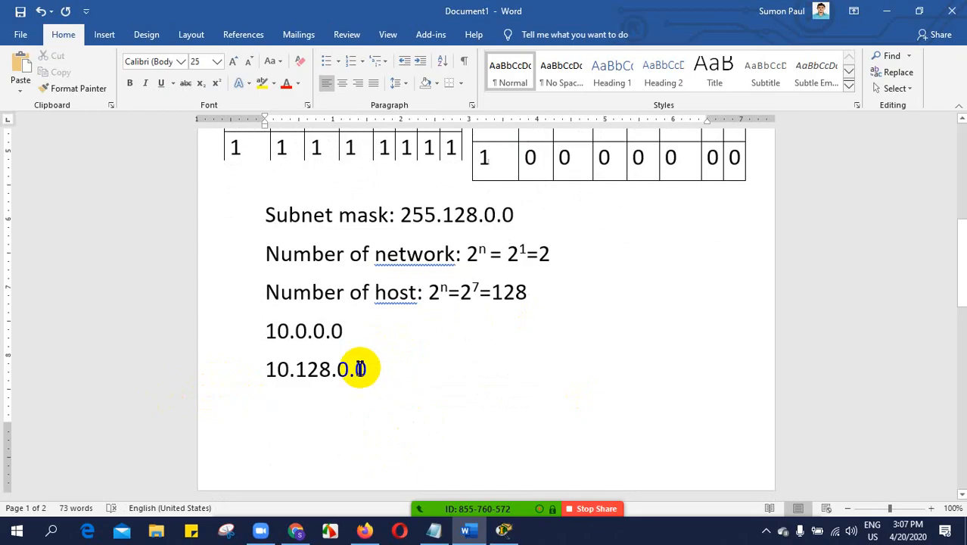
{"action": "left_click", "coordinate": [331, 371]}
{"action": "type", "text": "7"}
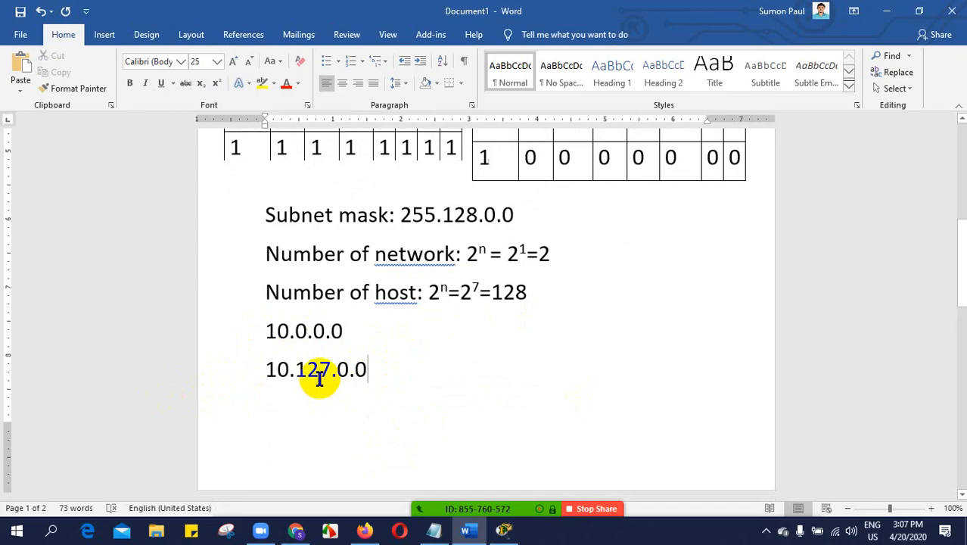
- Add the second network's first and last addresses, 10.128.0.0 and 10.255.0.0, on new lines below 10.127.0.0
{"action": "key", "text": "Return"}
{"action": "key", "text": "Return"}
{"action": "left_click", "coordinate": [388, 371]}
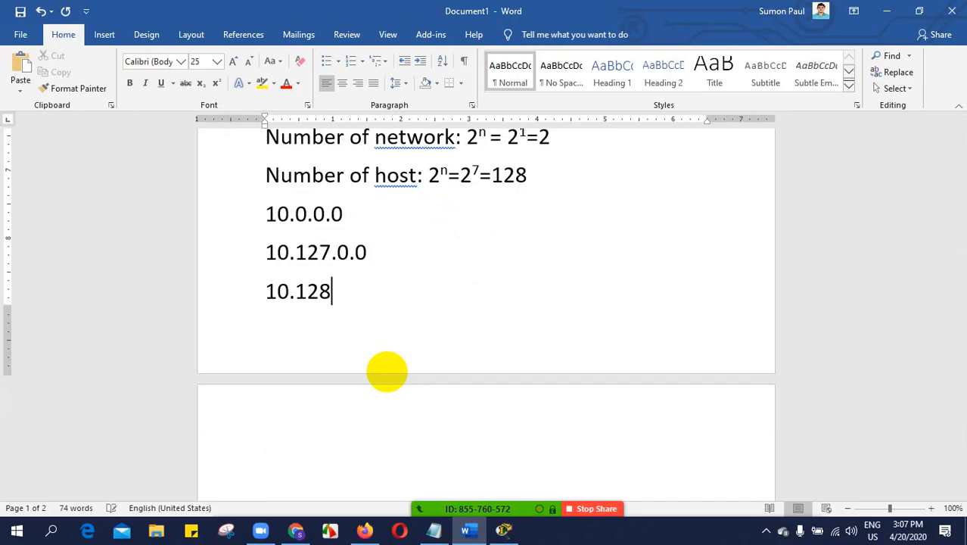
{"action": "key", "text": "Down"}
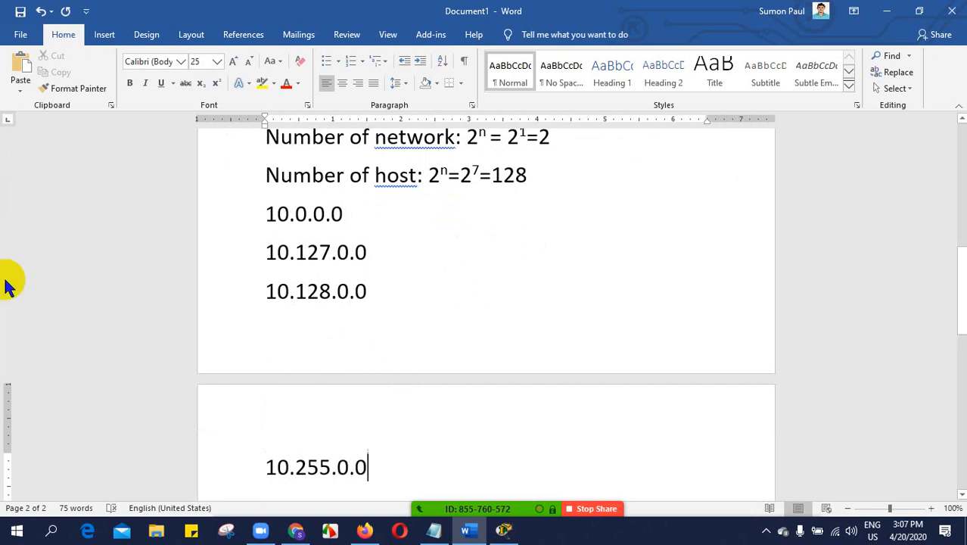
- Examine the address ranges 10.0.0.0 to 10.127.0.0 and 10.128.0.0 to 10.255.0.0 against the subnet mask and the Class A /9 notes
{"action": "left_click_drag", "start_coordinate": [369, 253], "coordinate": [258, 212]}
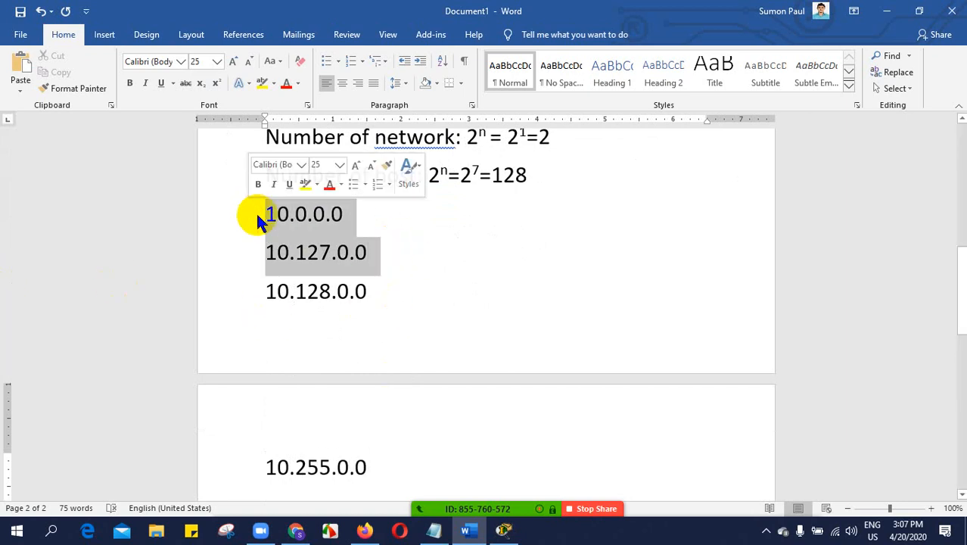
{"action": "left_click_drag", "start_coordinate": [371, 467], "coordinate": [258, 291]}
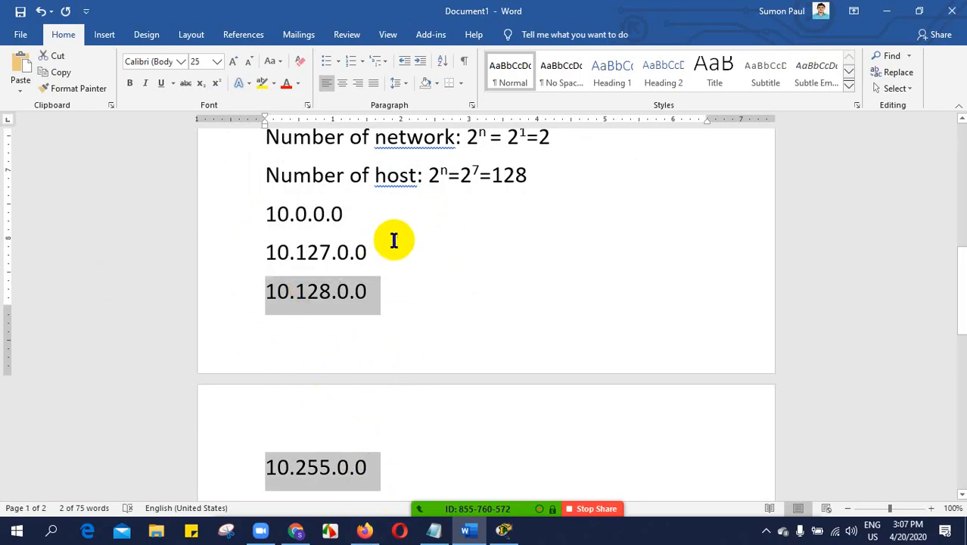
{"action": "left_click", "coordinate": [424, 222]}
{"action": "scroll", "coordinate": [523, 307], "scroll_direction": "up", "scroll_amount": 2}
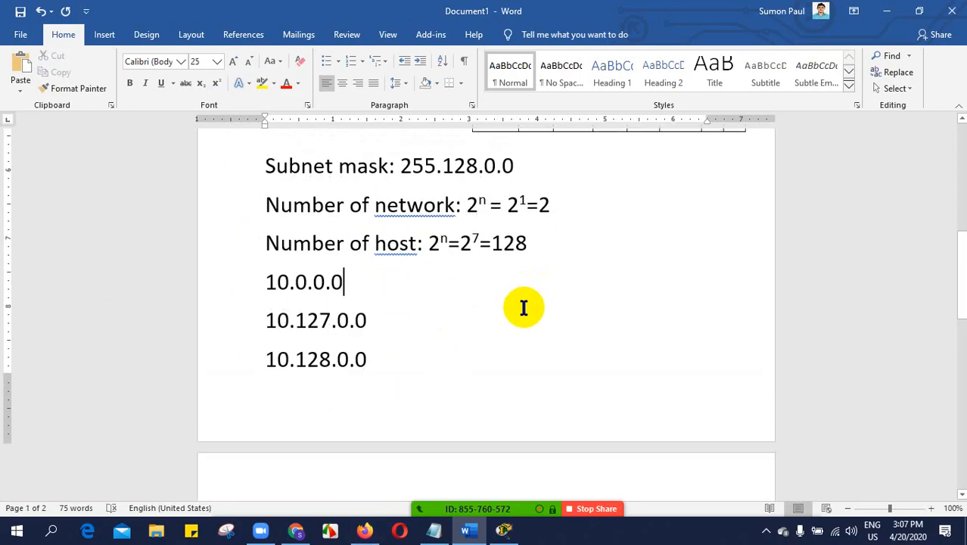
{"action": "scroll", "coordinate": [523, 307], "scroll_direction": "up", "scroll_amount": 3}
{"action": "left_click_drag", "start_coordinate": [522, 269], "coordinate": [401, 271]}
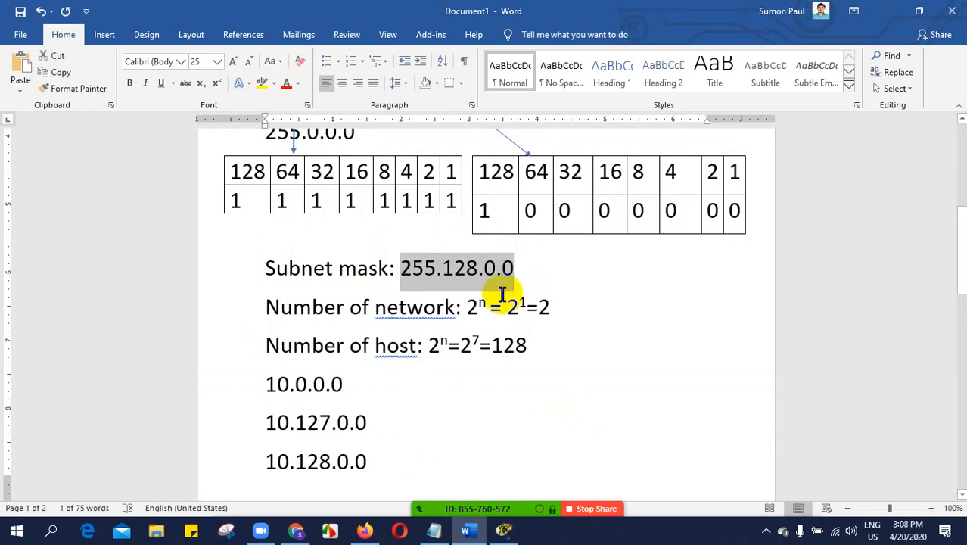
{"action": "scroll", "coordinate": [416, 350], "scroll_direction": "down", "scroll_amount": 5}
{"action": "scroll", "coordinate": [414, 352], "scroll_direction": "up", "scroll_amount": 13}
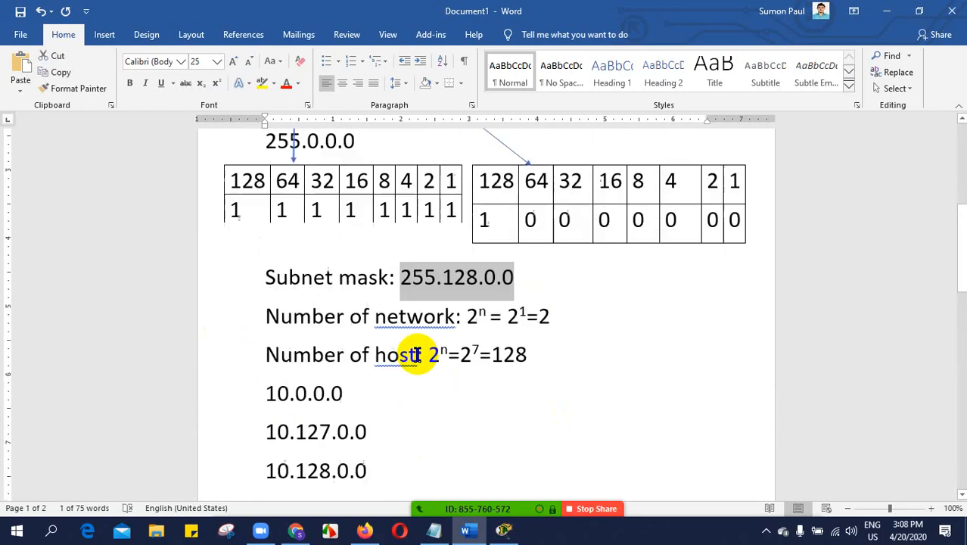
{"action": "scroll", "coordinate": [413, 360], "scroll_direction": "down", "scroll_amount": 20}
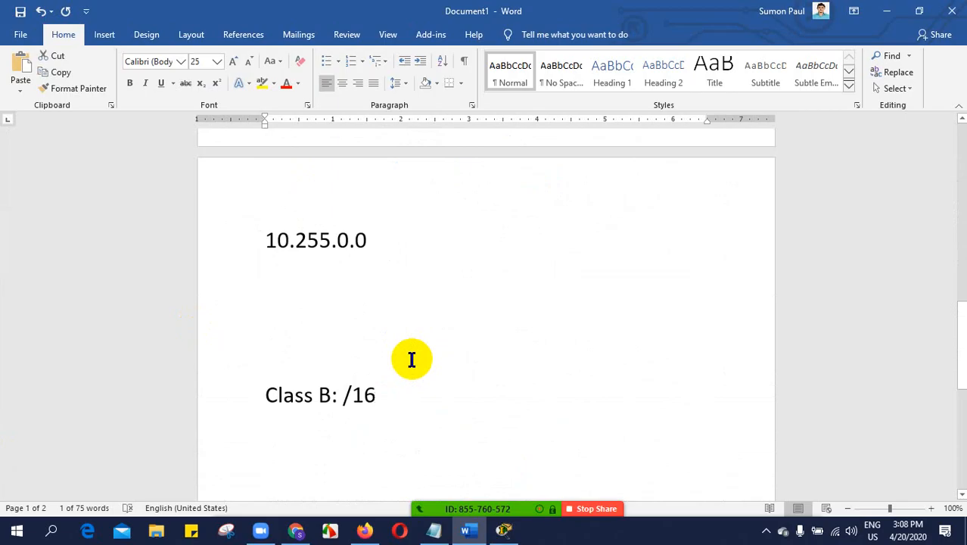
{"action": "scroll", "coordinate": [412, 360], "scroll_direction": "up", "scroll_amount": 20}
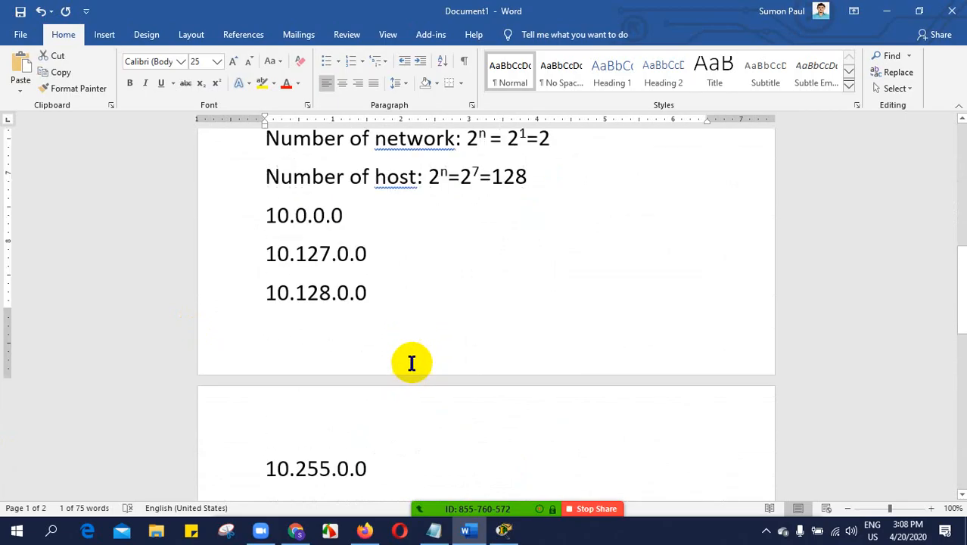
{"action": "scroll", "coordinate": [411, 359], "scroll_direction": "up", "scroll_amount": 3}
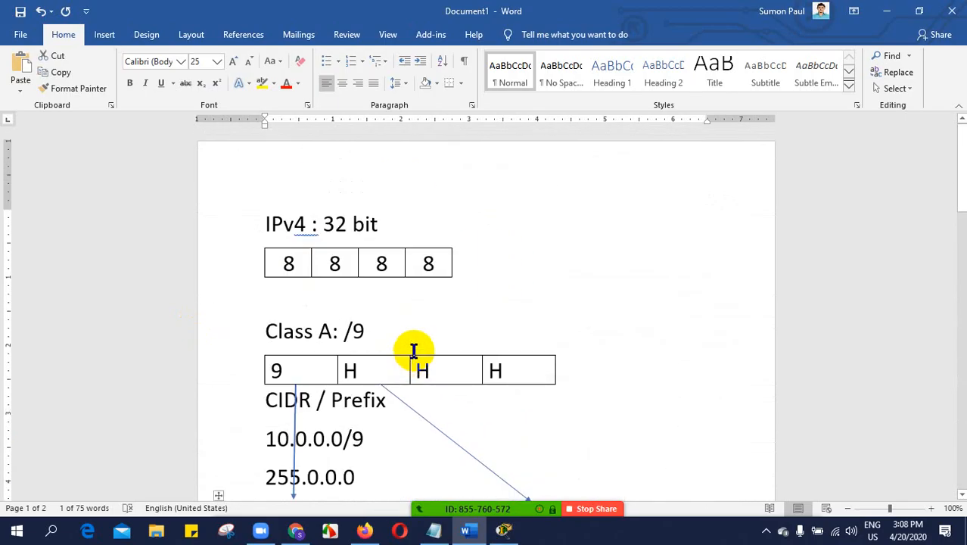
- Switch to Cisco Packet Tracer in full-screen size and place four 2911 routers in a row across the upper workspace
{"action": "left_click", "coordinate": [887, 11]}
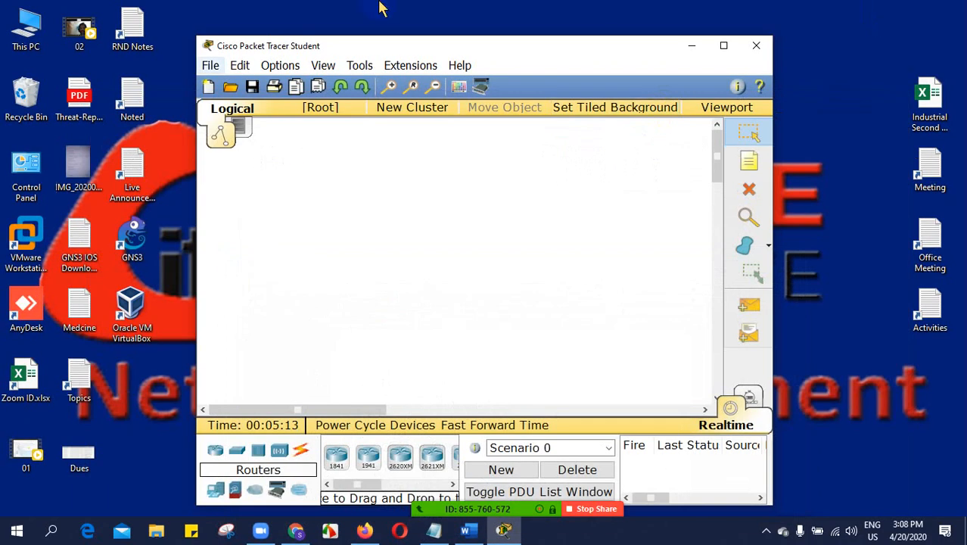
{"action": "left_click", "coordinate": [724, 45]}
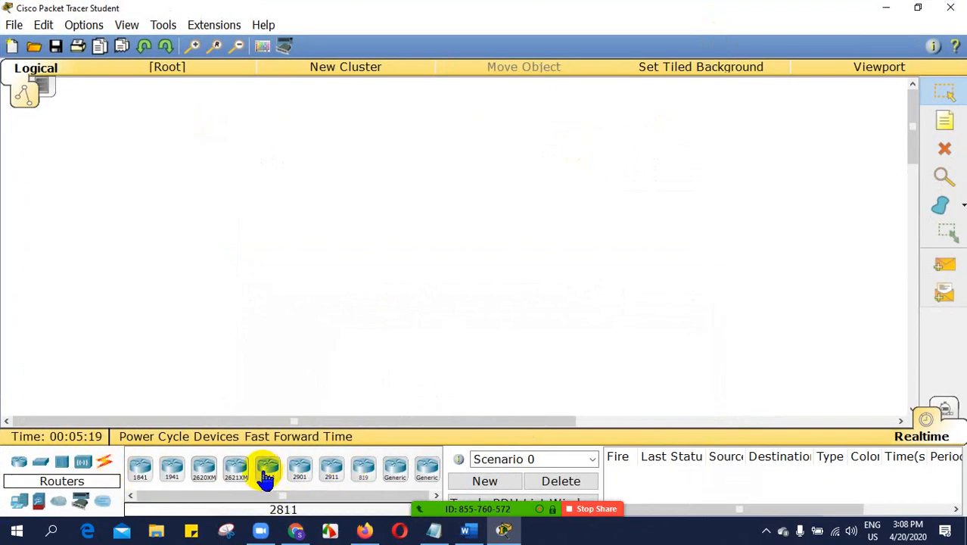
{"action": "left_click", "coordinate": [334, 476]}
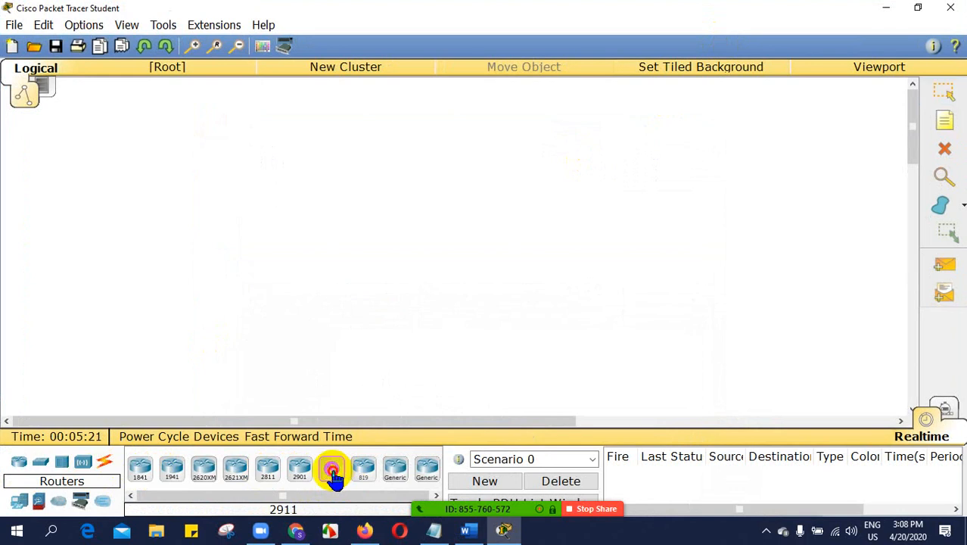
{"action": "left_click", "coordinate": [101, 153]}
{"action": "left_click", "coordinate": [349, 153]}
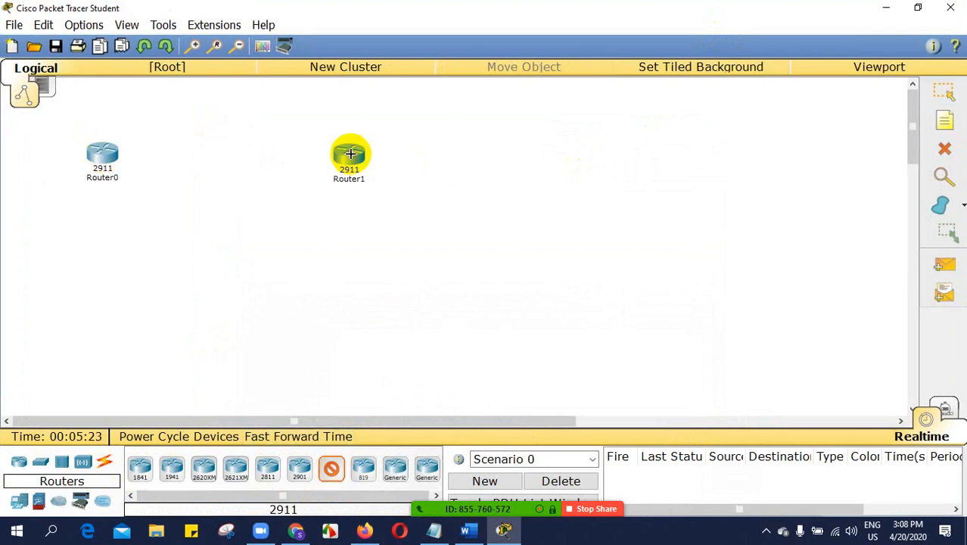
{"action": "left_click", "coordinate": [598, 154]}
{"action": "left_click", "coordinate": [844, 149]}
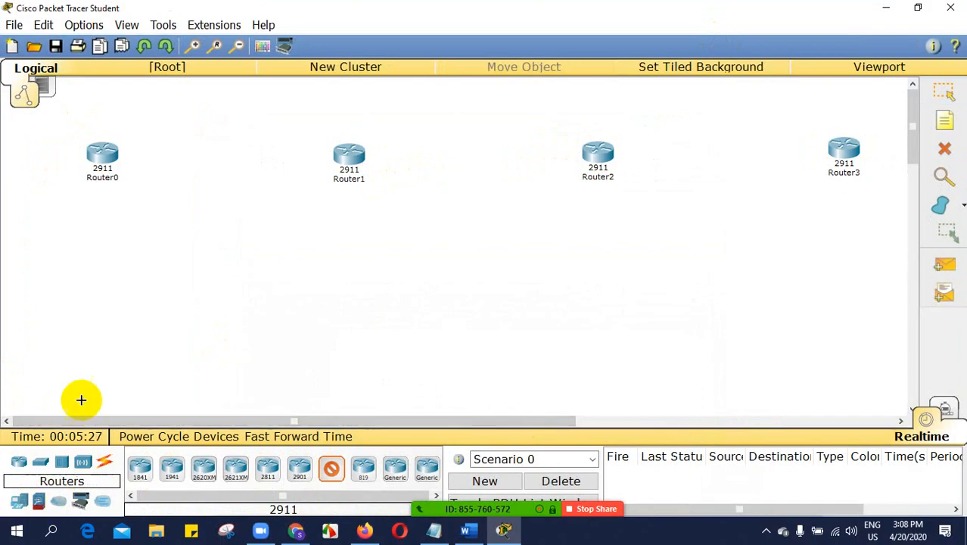
{"action": "left_click", "coordinate": [949, 96]}
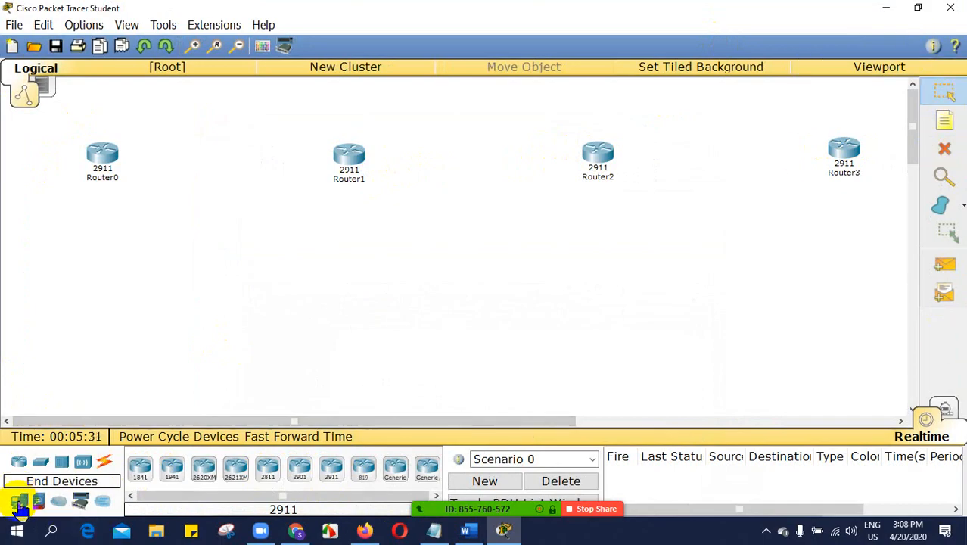
- Link Router0 to Router1, Router1 to Router2 and Router2 to Router3 using the automatically chosen connection type
{"action": "left_click", "coordinate": [104, 461]}
{"action": "left_click", "coordinate": [140, 469]}
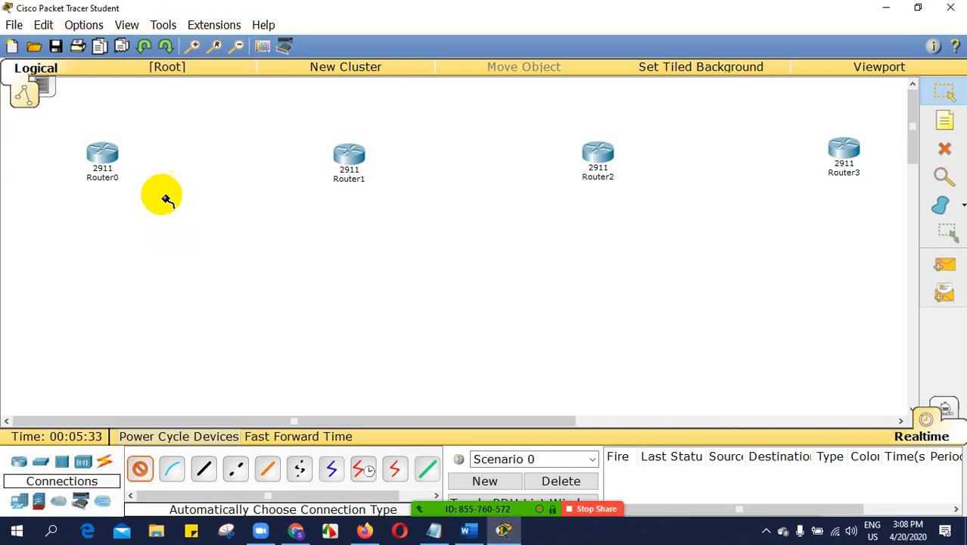
{"action": "left_click", "coordinate": [103, 155]}
{"action": "left_click", "coordinate": [347, 154]}
{"action": "left_click", "coordinate": [353, 154]}
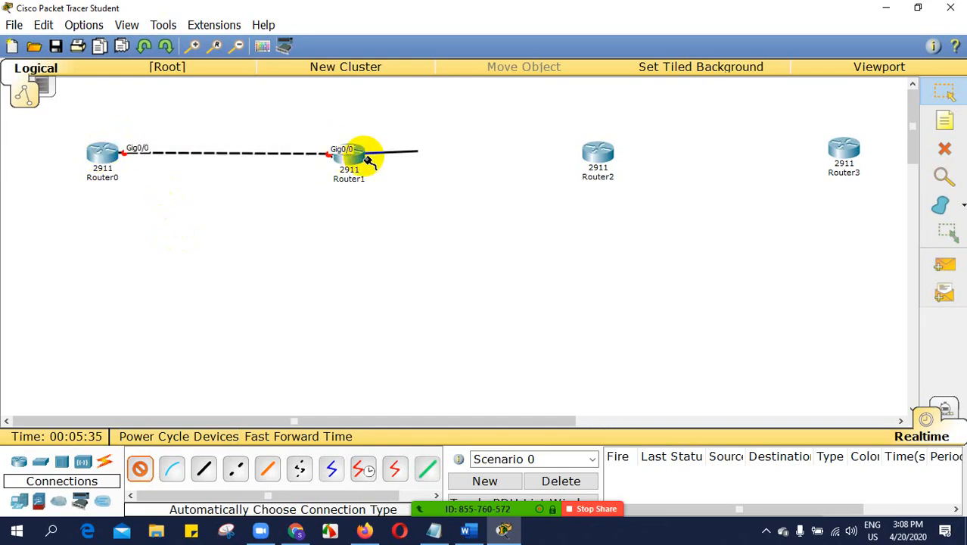
{"action": "left_click", "coordinate": [589, 160]}
{"action": "left_click", "coordinate": [594, 155]}
{"action": "left_click", "coordinate": [843, 151]}
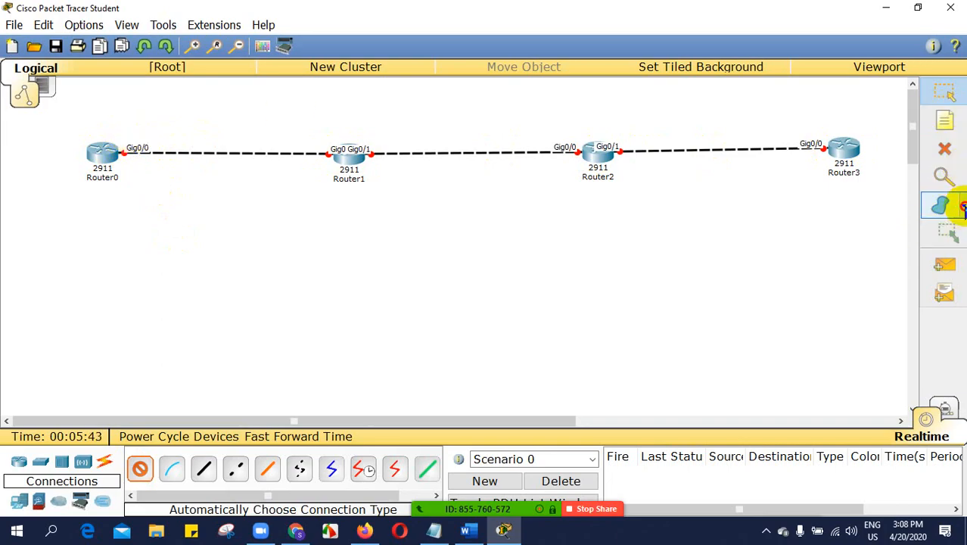
- Draw an unfilled black-outlined ellipse around each of the three router-to-router links and close the drawing palette
{"action": "left_click", "coordinate": [942, 206]}
{"action": "left_click", "coordinate": [893, 261]}
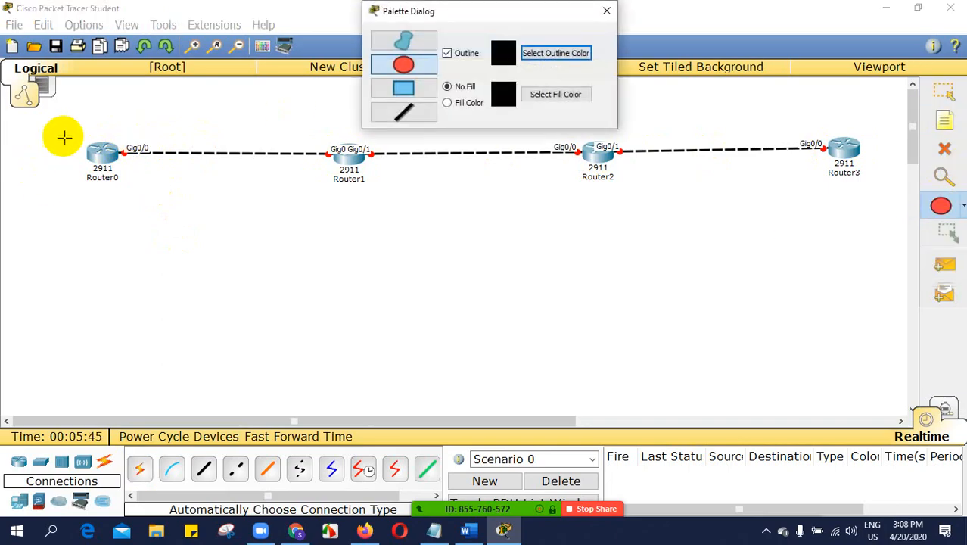
{"action": "left_click_drag", "start_coordinate": [106, 113], "coordinate": [349, 196]}
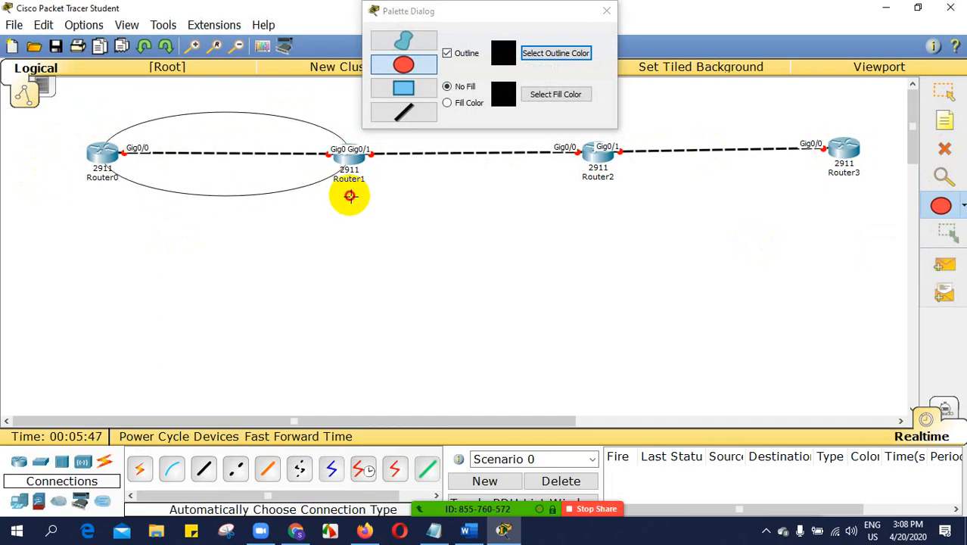
{"action": "left_click_drag", "start_coordinate": [492, 11], "coordinate": [253, 274]}
{"action": "left_click_drag", "start_coordinate": [342, 119], "coordinate": [609, 194]}
{"action": "left_click_drag", "start_coordinate": [589, 93], "coordinate": [848, 205]}
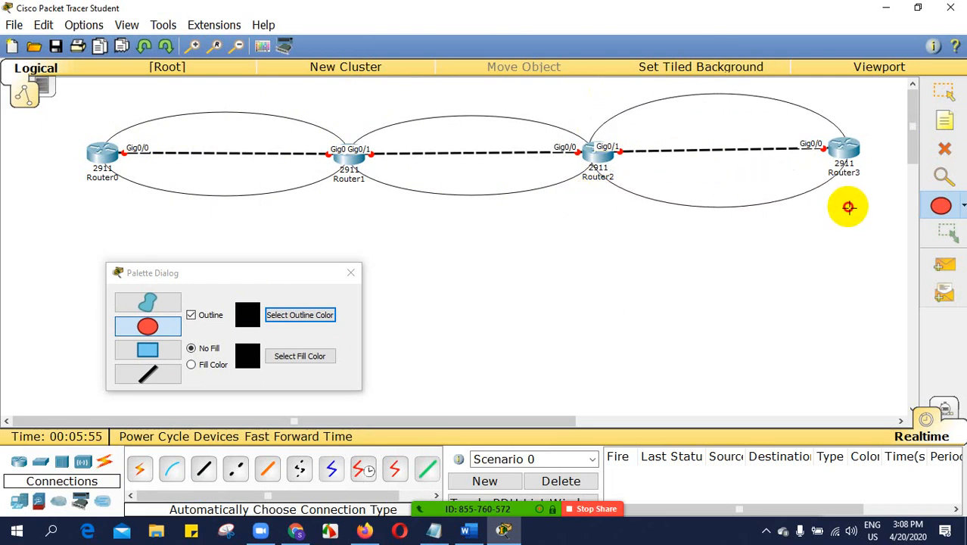
{"action": "left_click", "coordinate": [349, 274]}
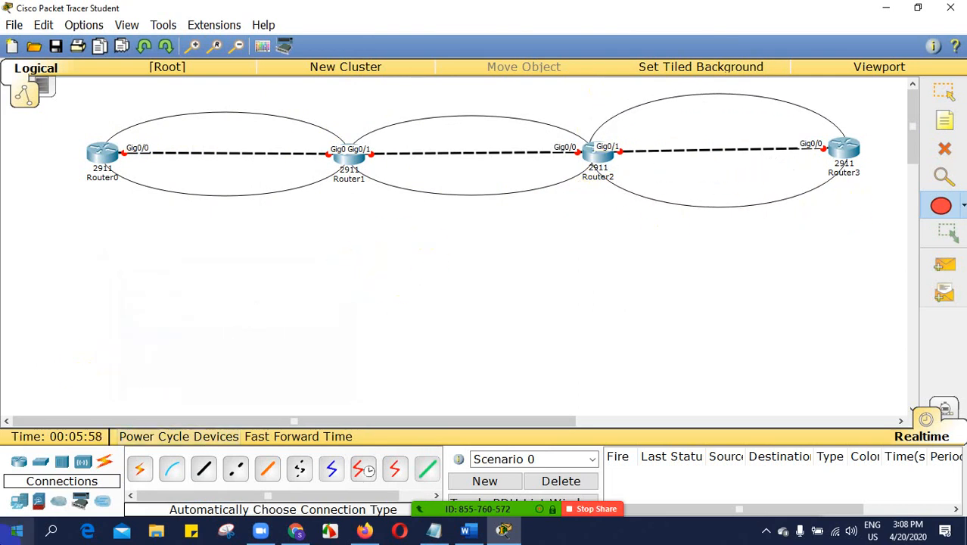
- Place four PC-PT end devices in a row in the lower workspace, one beneath each router
{"action": "left_click", "coordinate": [18, 501]}
{"action": "left_click", "coordinate": [142, 471]}
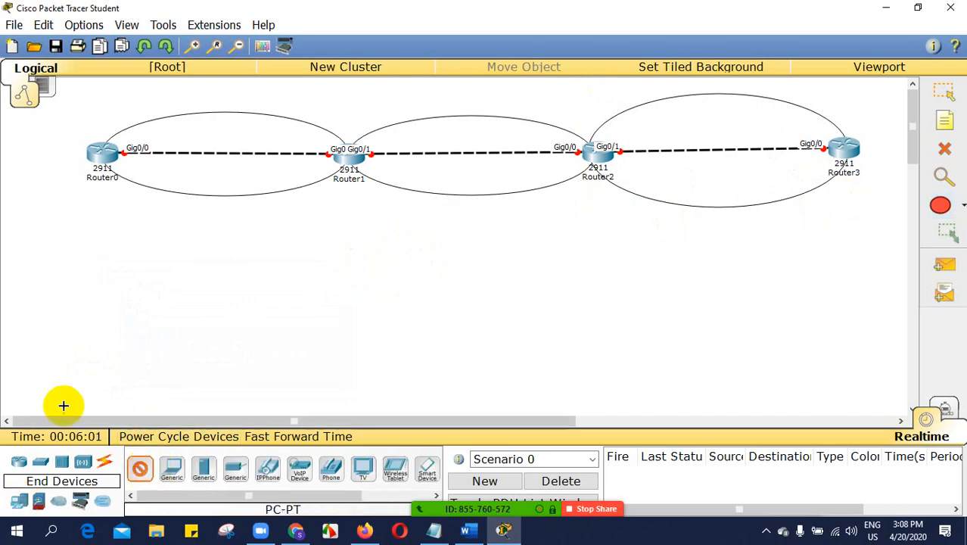
{"action": "left_click", "coordinate": [143, 471]}
{"action": "left_click", "coordinate": [143, 472]}
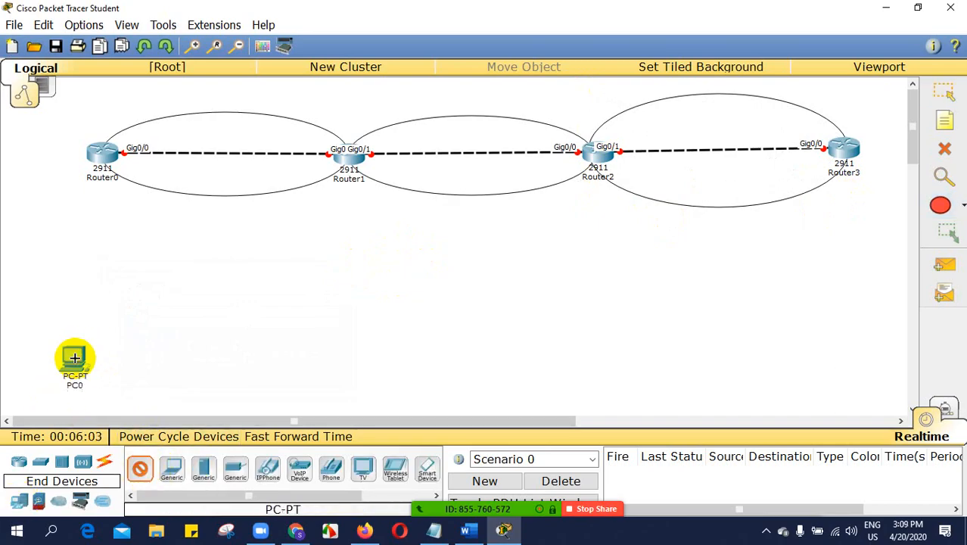
{"action": "left_click", "coordinate": [339, 361]}
{"action": "left_click", "coordinate": [603, 348]}
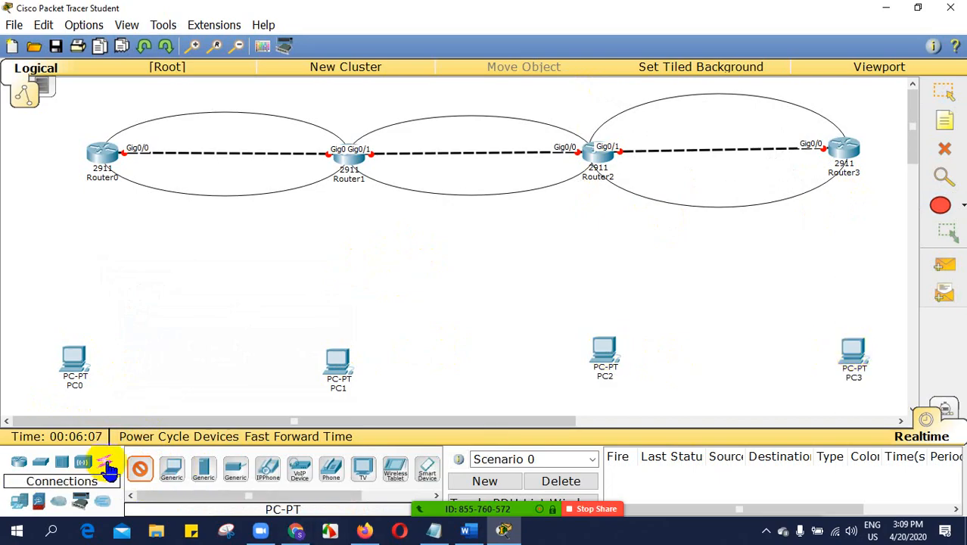
- Connect each router to the PC beneath it, Router0–PC0 through Router3–PC3, using the automatically chosen connection type
{"action": "left_click", "coordinate": [107, 465]}
{"action": "left_click", "coordinate": [98, 155]}
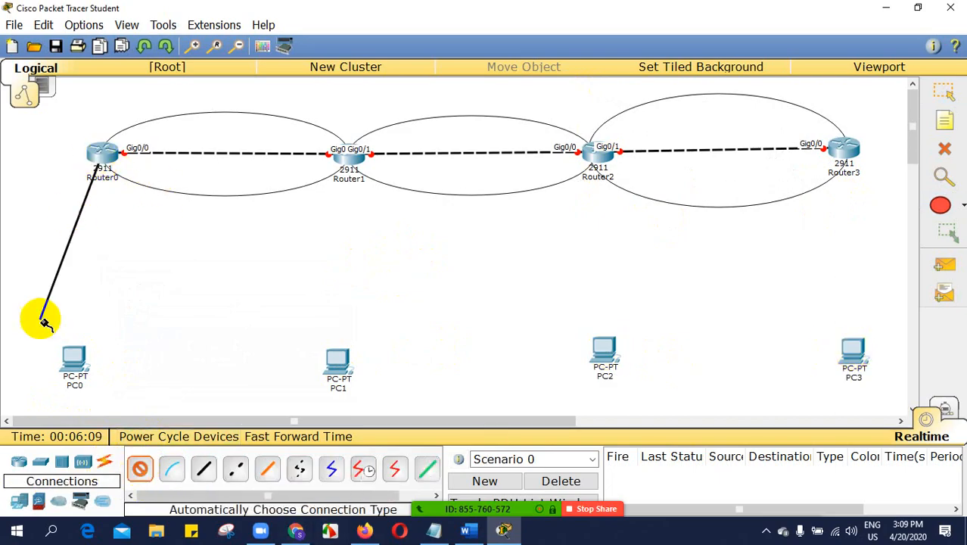
{"action": "left_click", "coordinate": [76, 354]}
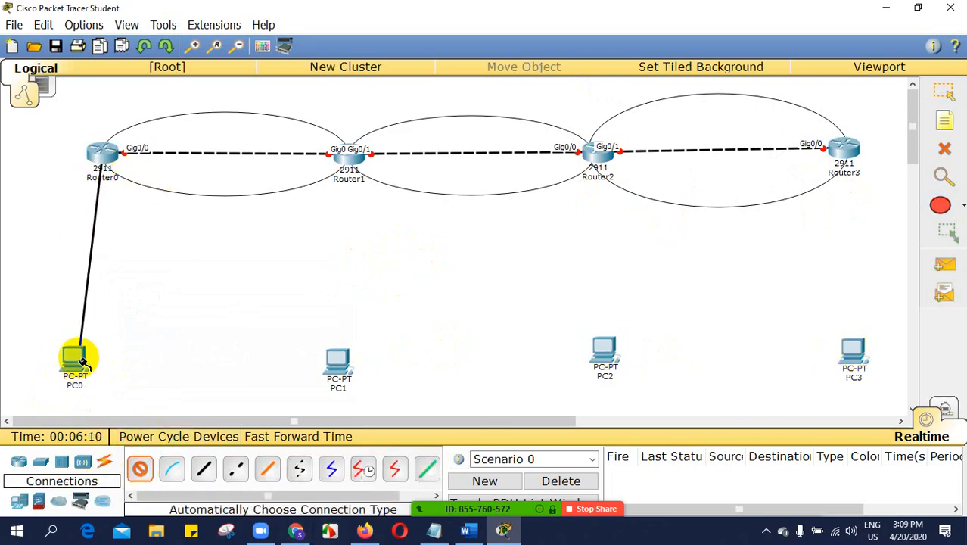
{"action": "left_click", "coordinate": [349, 155]}
{"action": "left_click", "coordinate": [339, 362]}
{"action": "left_click", "coordinate": [598, 155]}
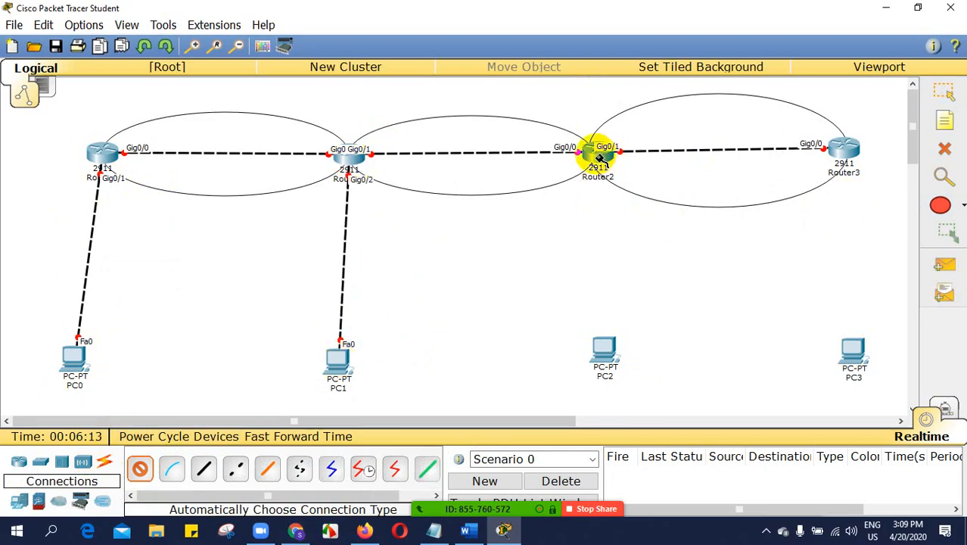
{"action": "left_click", "coordinate": [606, 352]}
{"action": "left_click", "coordinate": [845, 150]}
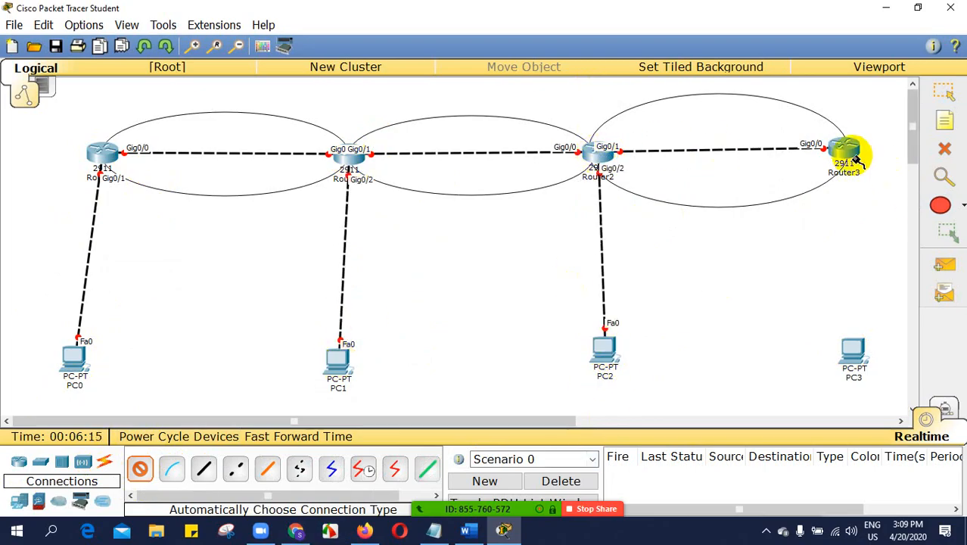
{"action": "left_click", "coordinate": [854, 351]}
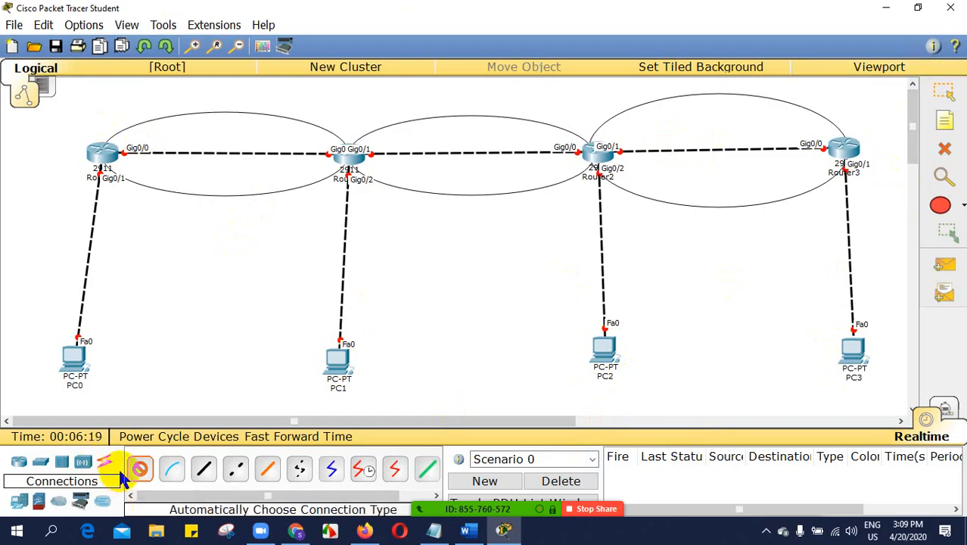
{"action": "left_click", "coordinate": [200, 470]}
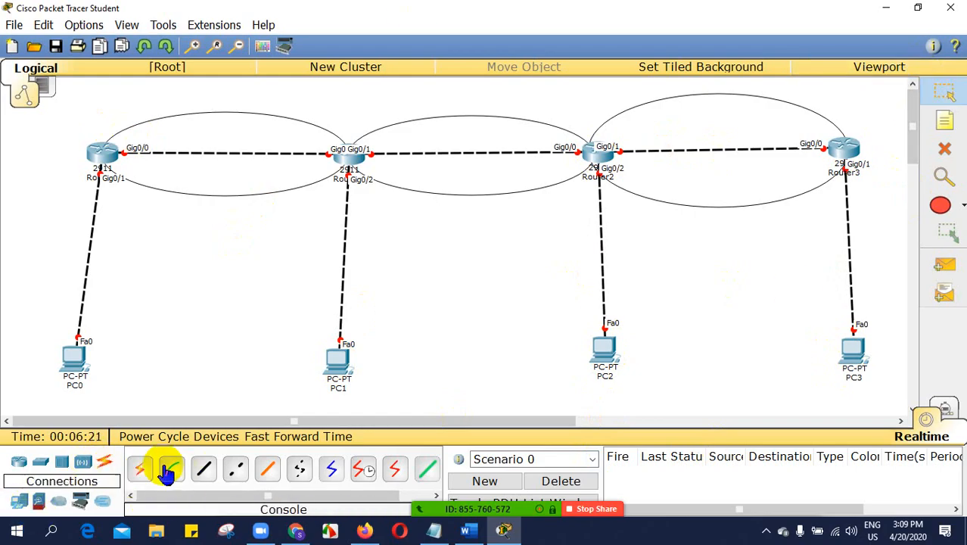
- Draw an unfilled black-outlined ellipse for the Router0–PC0 link and shift it so that it encloses the link
{"action": "left_click", "coordinate": [960, 209]}
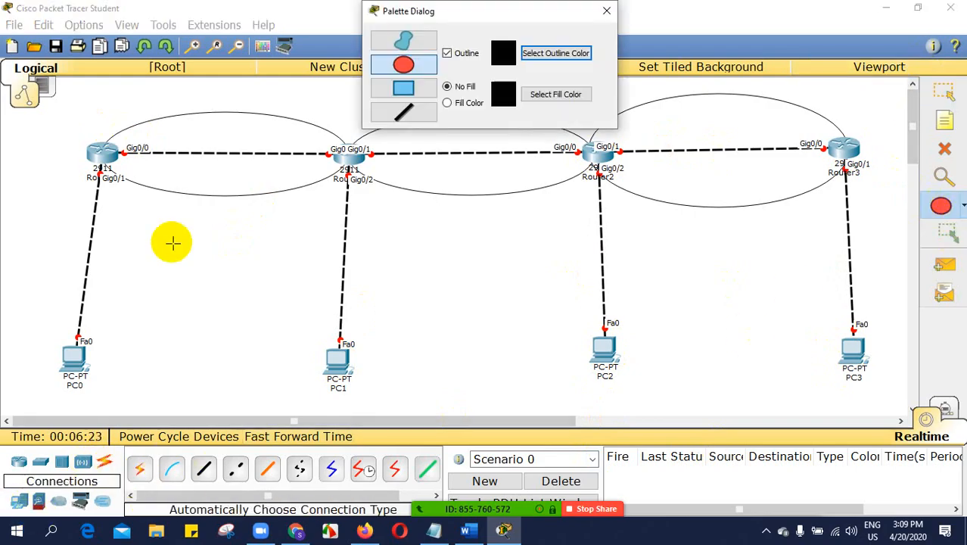
{"action": "left_click_drag", "start_coordinate": [63, 160], "coordinate": [167, 405]}
{"action": "left_click", "coordinate": [943, 92]}
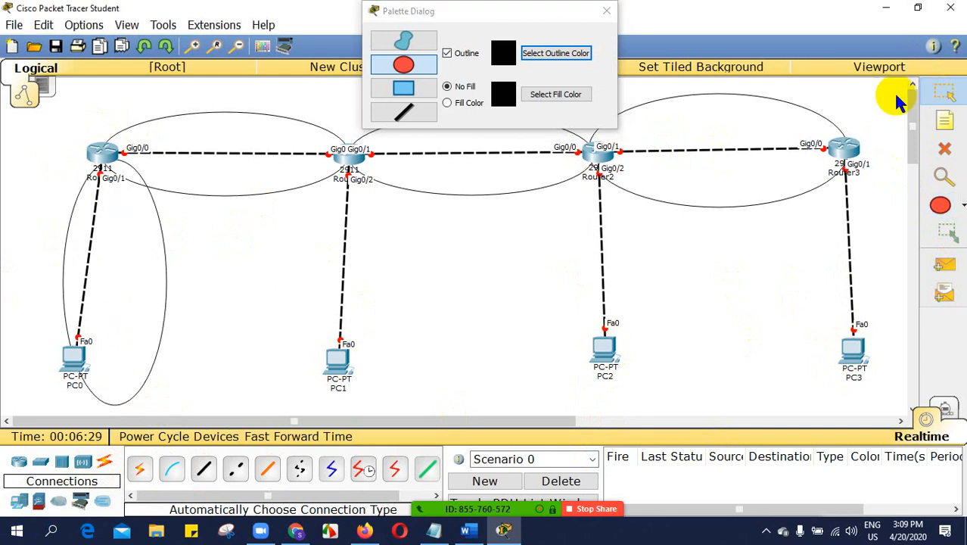
{"action": "left_click_drag", "start_coordinate": [163, 281], "coordinate": [139, 282]}
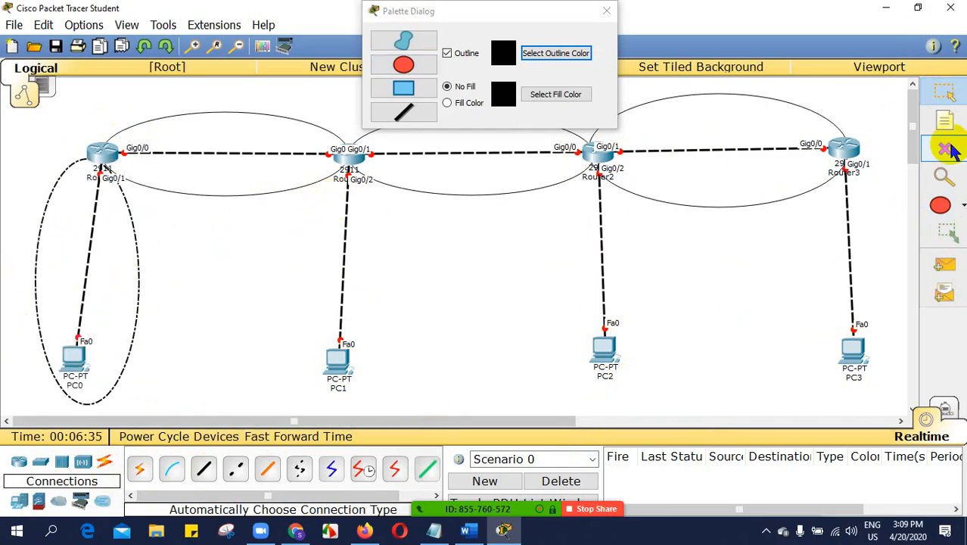
- Draw matching unfilled ellipses around the Router1–PC1, Router2–PC2 and Router3–PC3 links and close the drawing palette
{"action": "left_click", "coordinate": [403, 64]}
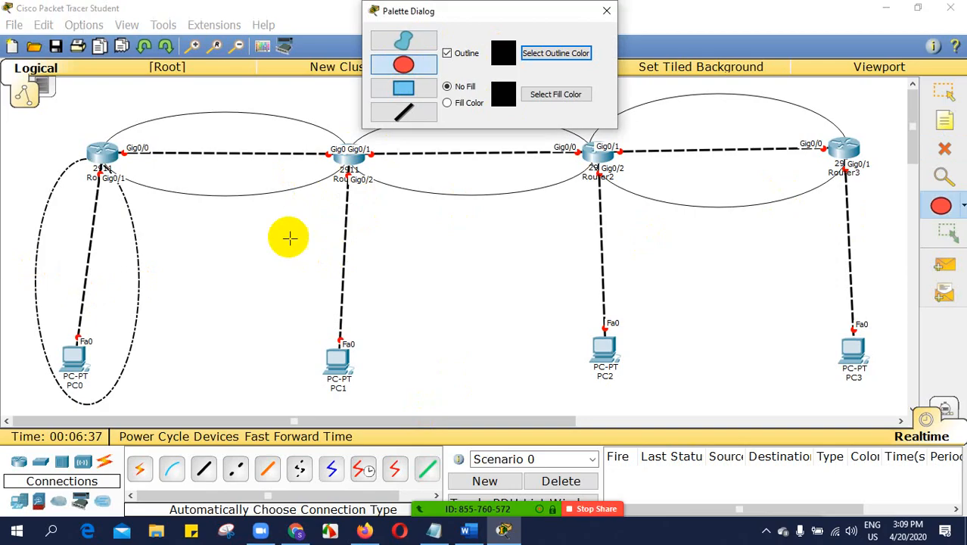
{"action": "mouse_move", "coordinate": [317, 165]}
{"action": "left_mouse_down"}
{"action": "mouse_move", "coordinate": [374, 274]}
{"action": "mouse_move", "coordinate": [400, 397]}
{"action": "mouse_move", "coordinate": [437, 413]}
{"action": "left_mouse_up"}
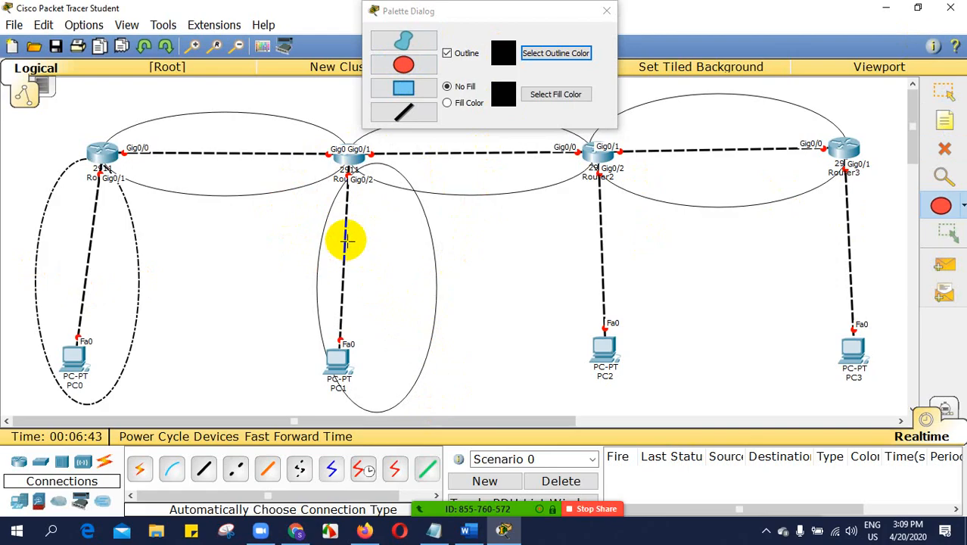
{"action": "left_click_drag", "start_coordinate": [511, 15], "coordinate": [601, 33]}
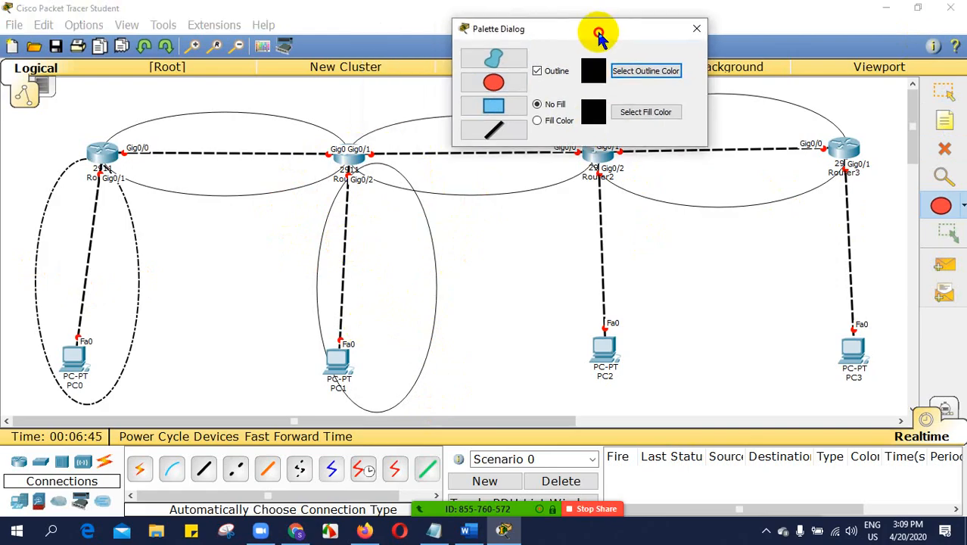
{"action": "mouse_move", "coordinate": [566, 161]}
{"action": "left_mouse_down"}
{"action": "mouse_move", "coordinate": [676, 357]}
{"action": "mouse_move", "coordinate": [696, 417]}
{"action": "mouse_move", "coordinate": [694, 402]}
{"action": "left_mouse_up"}
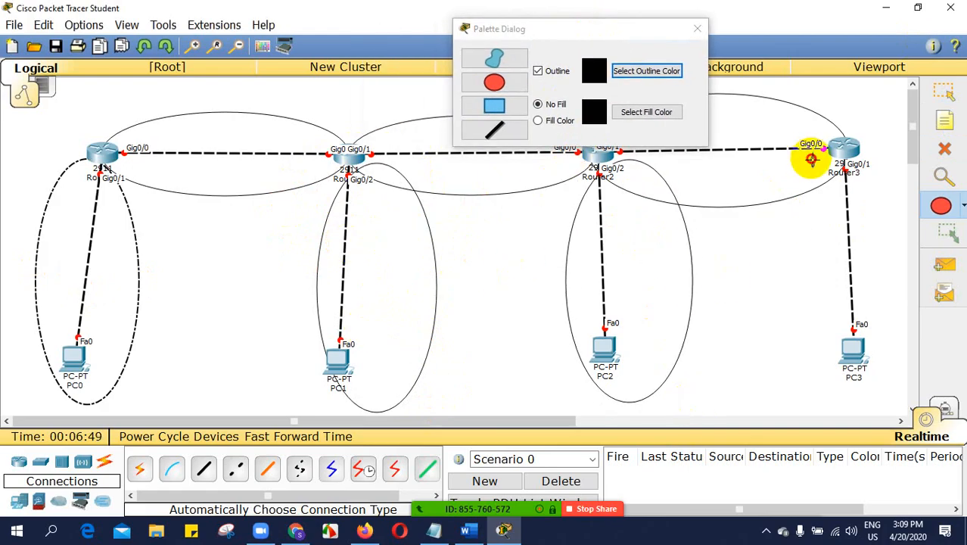
{"action": "left_click_drag", "start_coordinate": [812, 155], "coordinate": [910, 410]}
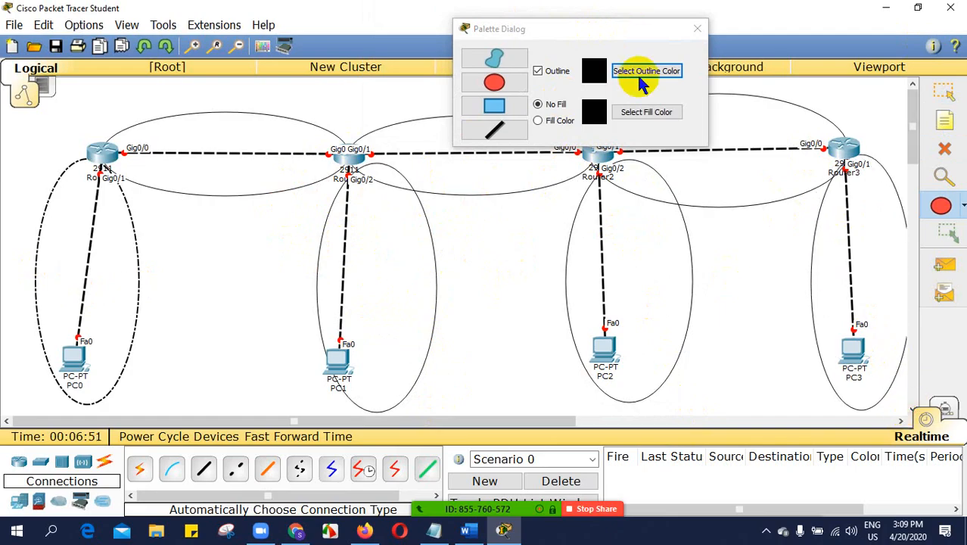
{"action": "left_click", "coordinate": [697, 28]}
{"action": "key", "text": "Escape"}
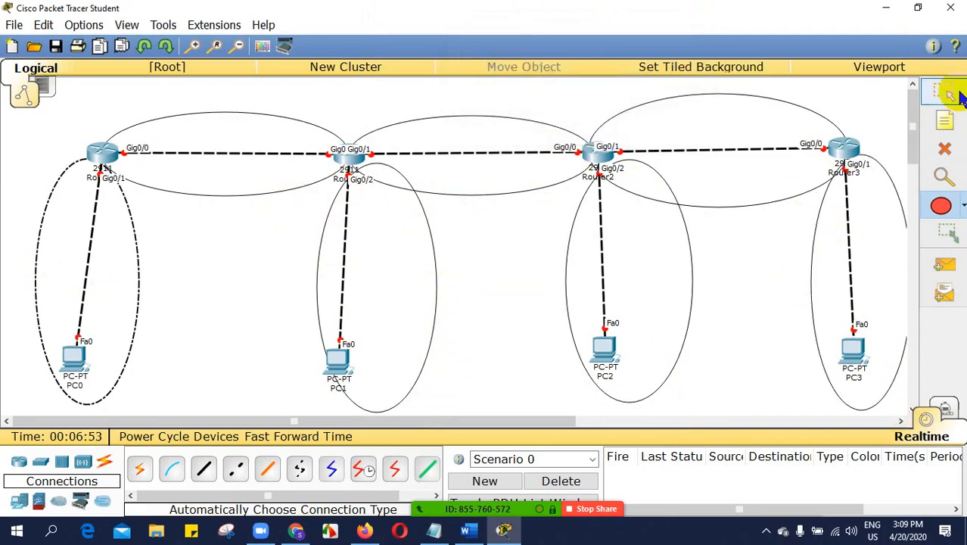
- Move the ellipses of the Router3–PC3, Router2–PC2 and Router1–PC1 links so that each is centred on its link
{"action": "left_click_drag", "start_coordinate": [810, 266], "coordinate": [781, 264]}
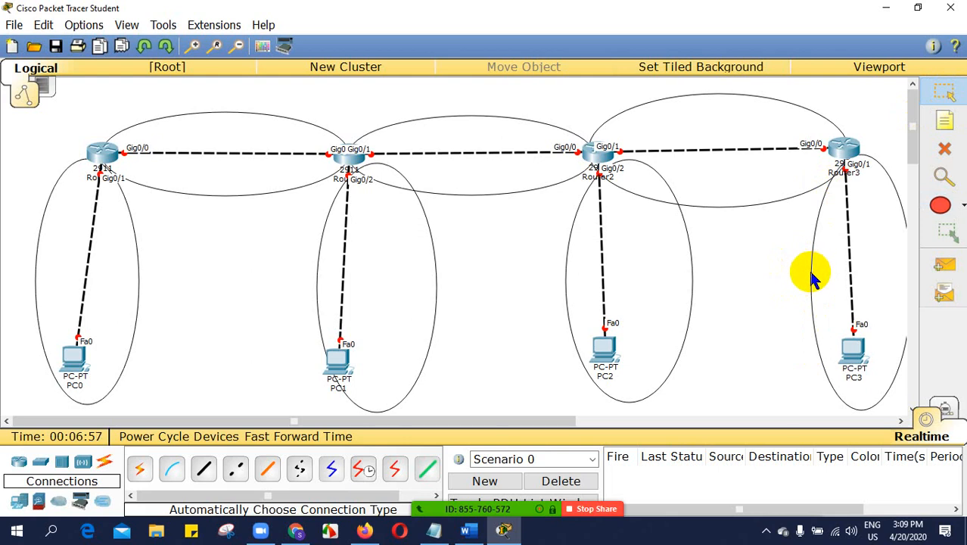
{"action": "left_click_drag", "start_coordinate": [812, 279], "coordinate": [796, 273]}
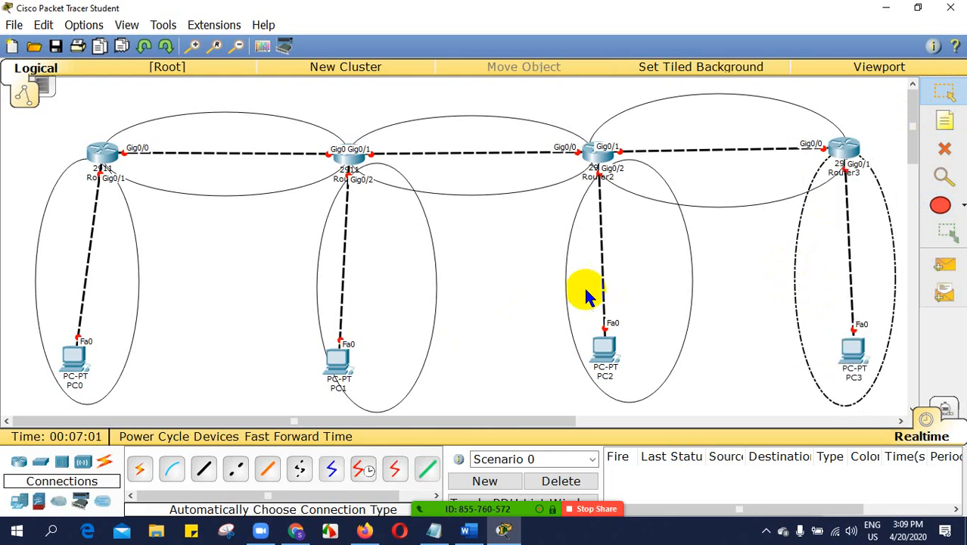
{"action": "left_click", "coordinate": [691, 285]}
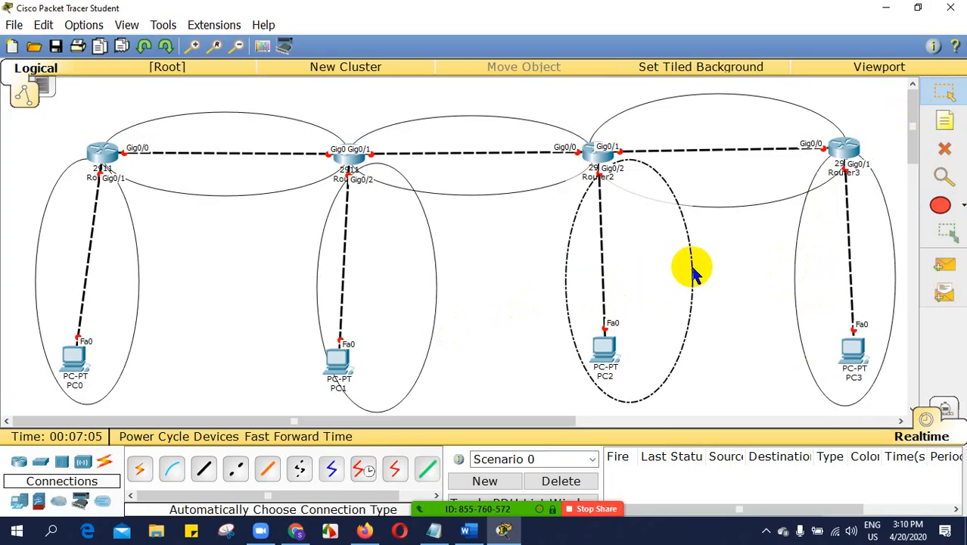
{"action": "left_click_drag", "start_coordinate": [694, 271], "coordinate": [658, 263]}
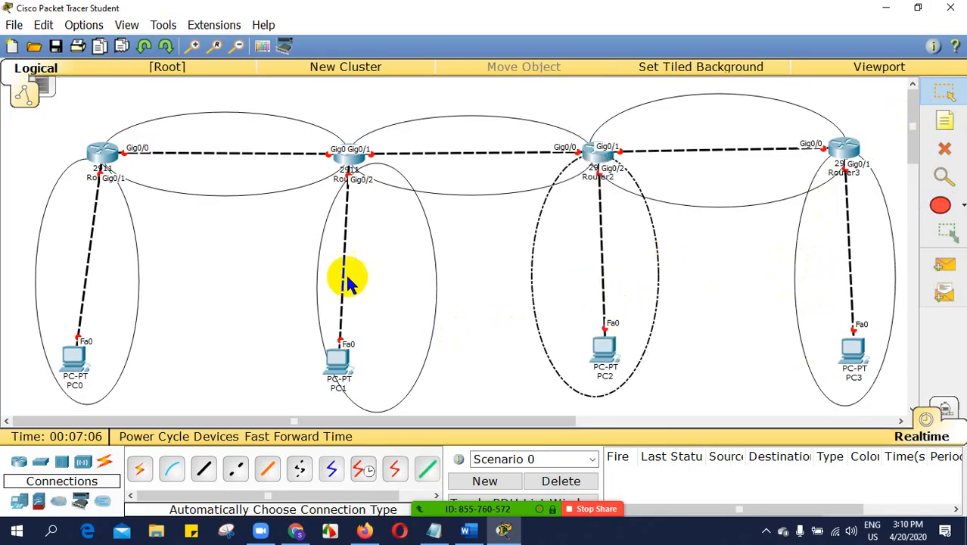
{"action": "left_click", "coordinate": [435, 271]}
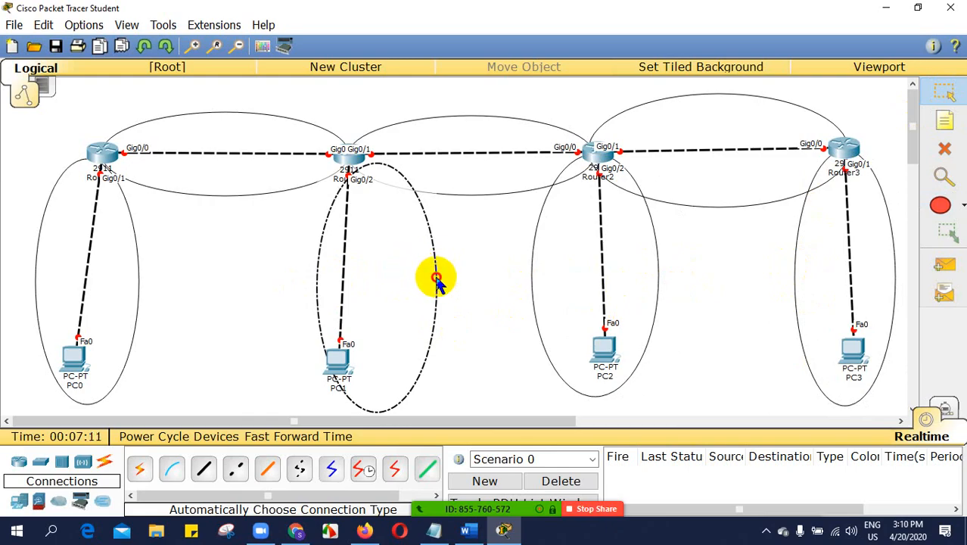
{"action": "left_click_drag", "start_coordinate": [437, 280], "coordinate": [403, 272]}
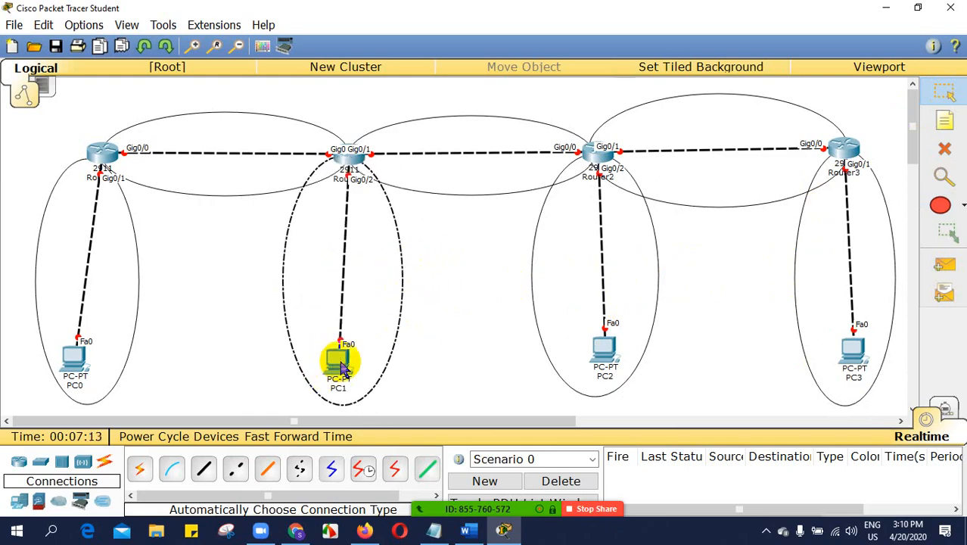
- Align PC1 and PC0 beneath their routers and shift the Router0–PC0 ellipse to centre it on its link
{"action": "left_click_drag", "start_coordinate": [343, 369], "coordinate": [352, 365]}
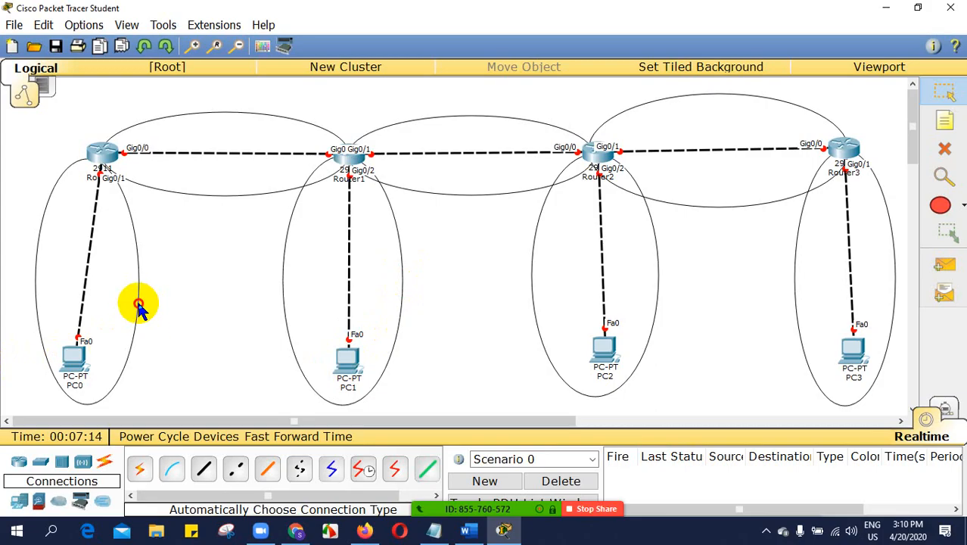
{"action": "left_click_drag", "start_coordinate": [139, 306], "coordinate": [147, 318]}
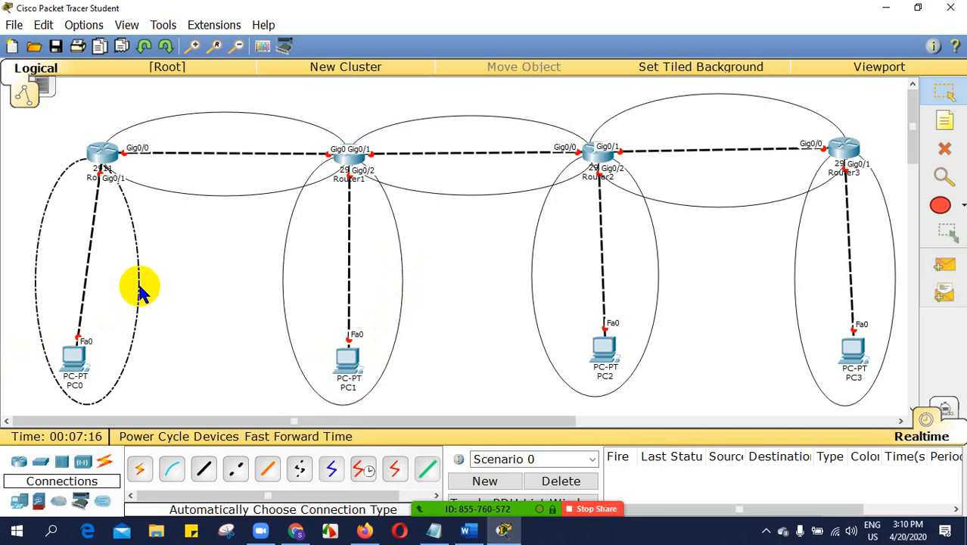
{"action": "left_click_drag", "start_coordinate": [75, 356], "coordinate": [98, 355]}
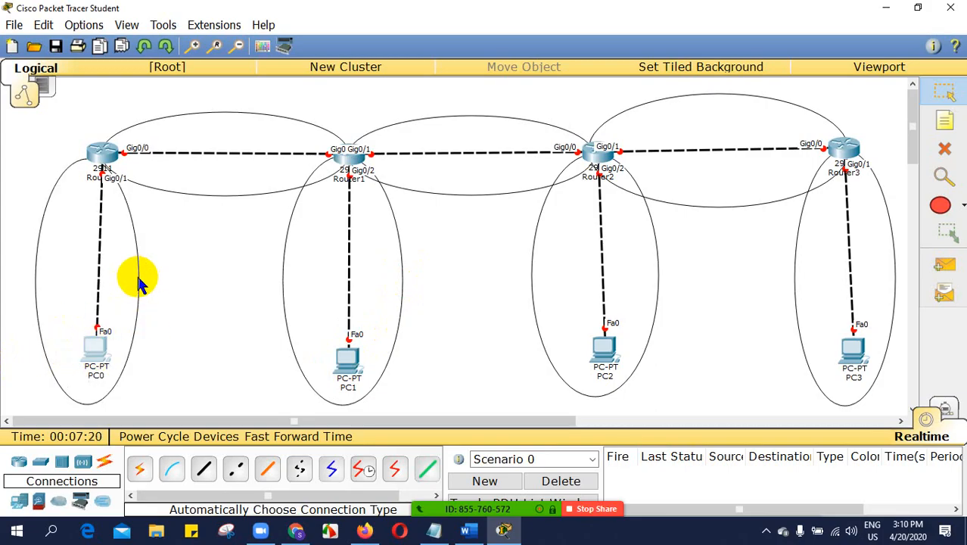
{"action": "left_click_drag", "start_coordinate": [139, 280], "coordinate": [152, 286]}
{"action": "left_click", "coordinate": [221, 302]}
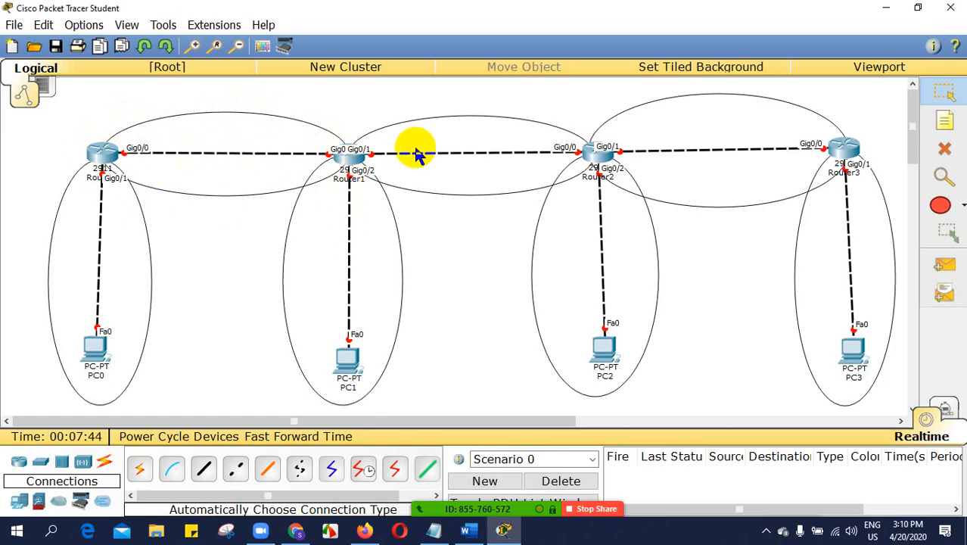
- Place note labels 1 in the Router0–PC0 ellipse, 2 in the Router0–Router1 ellipse and 3 in the Router1–PC1 ellipse
{"action": "left_click", "coordinate": [945, 121]}
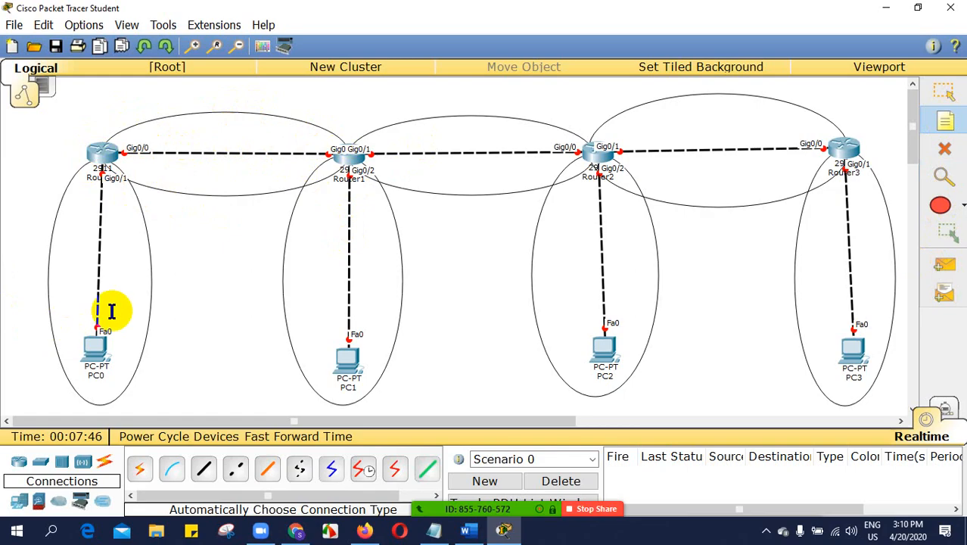
{"action": "left_click", "coordinate": [70, 254]}
{"action": "type", "text": "1"}
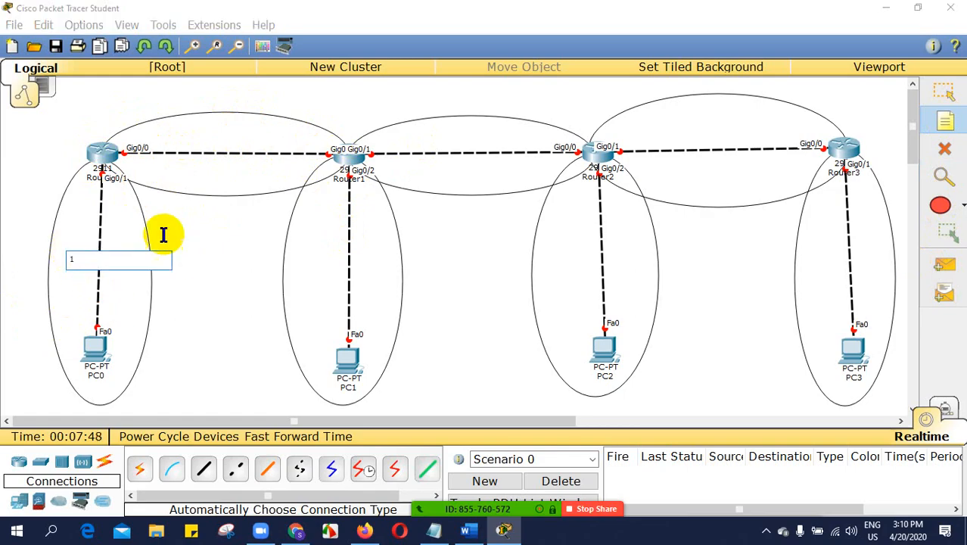
{"action": "left_click", "coordinate": [201, 132]}
{"action": "type", "text": "2"}
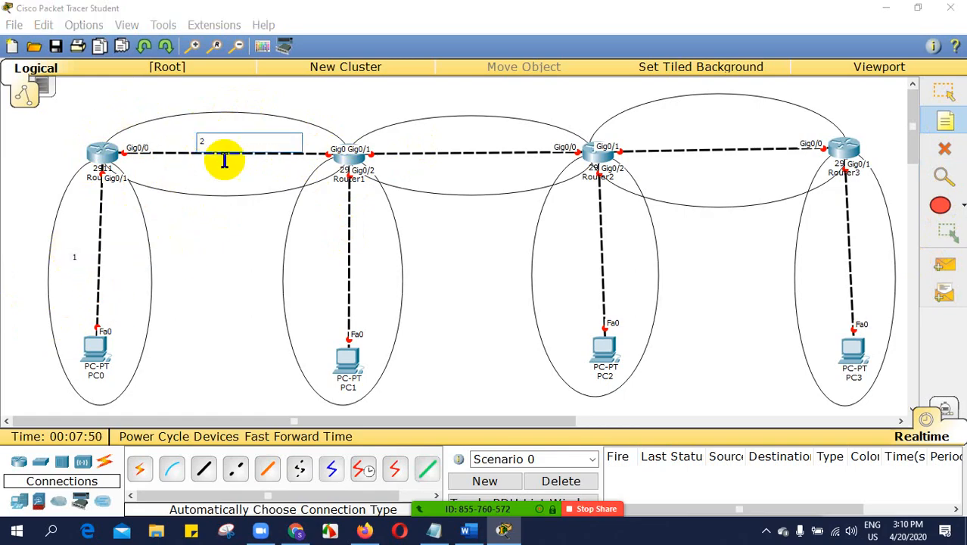
{"action": "left_click", "coordinate": [320, 276]}
{"action": "type", "text": "3"}
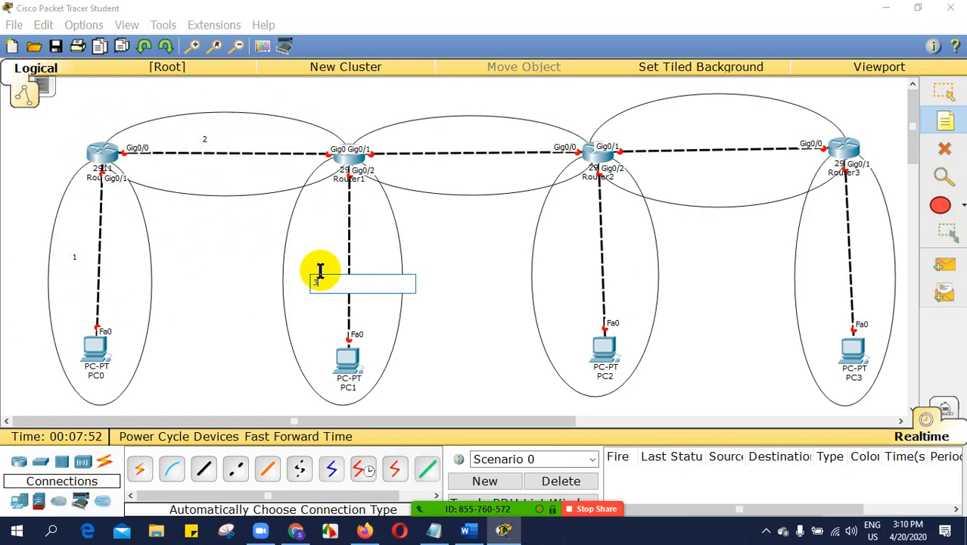
- Label the Router1–Router2 ellipse 4, the Router2–PC2 ellipse 5, the Router2–Router3 ellipse 6 and the Router3–PC3 ellipse 7
{"action": "left_click", "coordinate": [470, 126]}
{"action": "type", "text": "4"}
{"action": "left_click", "coordinate": [561, 294]}
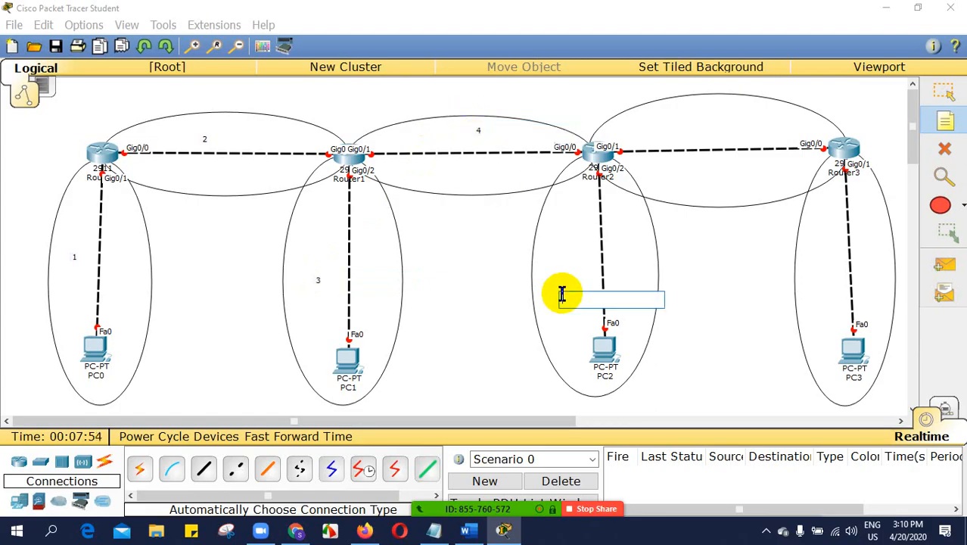
{"action": "type", "text": "5"}
{"action": "left_click", "coordinate": [712, 113]}
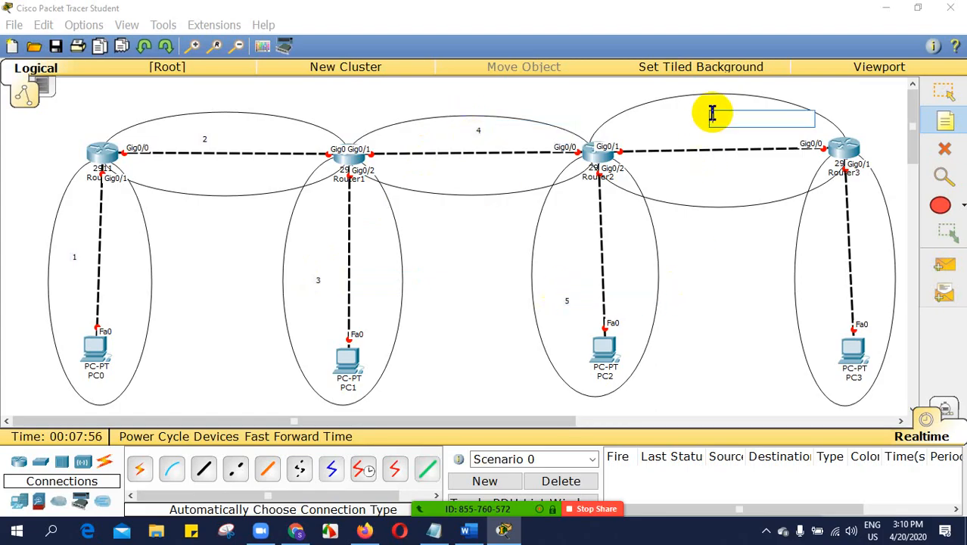
{"action": "type", "text": "6"}
{"action": "left_click", "coordinate": [835, 265]}
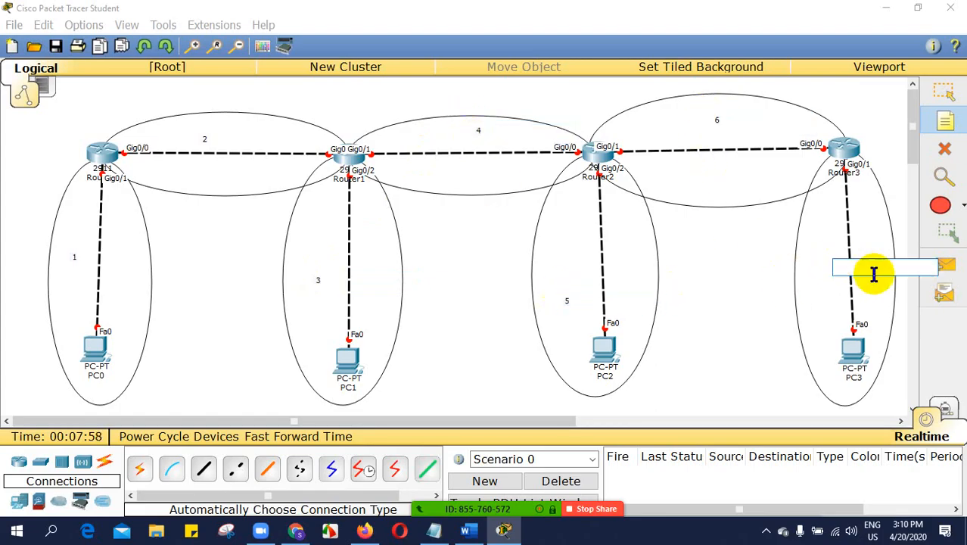
{"action": "type", "text": "7"}
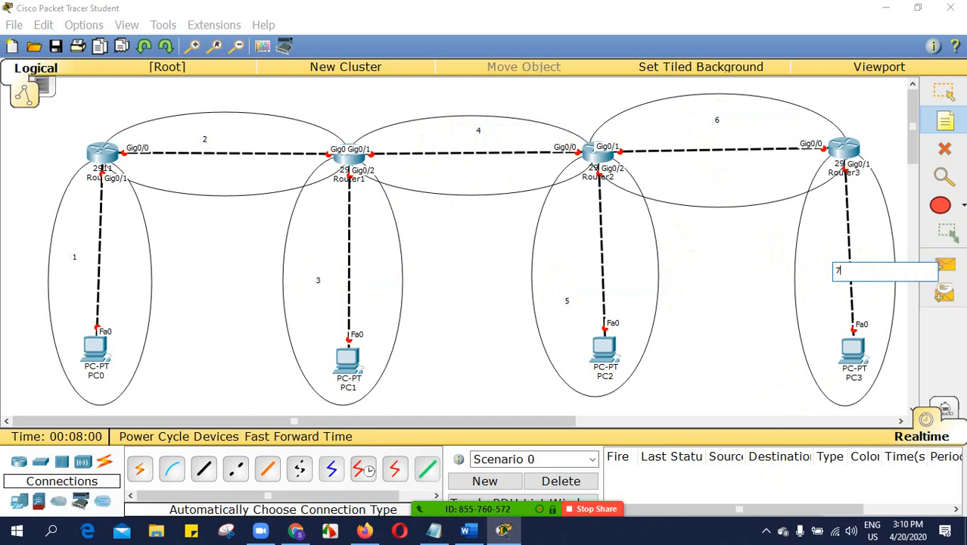
{"action": "left_click", "coordinate": [946, 128]}
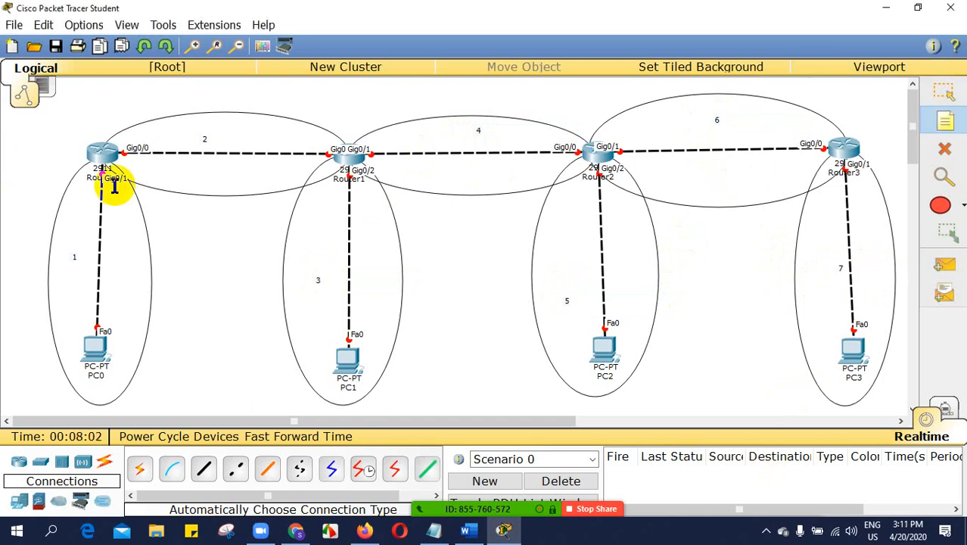
{"action": "left_click", "coordinate": [238, 49]}
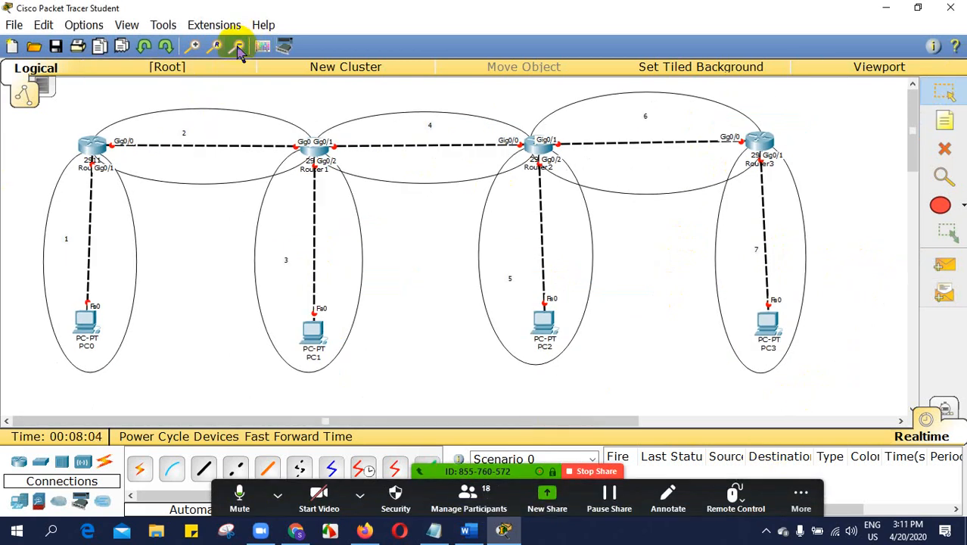
- Select the whole topology with its ellipses and labels and move it down and to the right to free space above it
{"action": "left_click", "coordinate": [239, 48]}
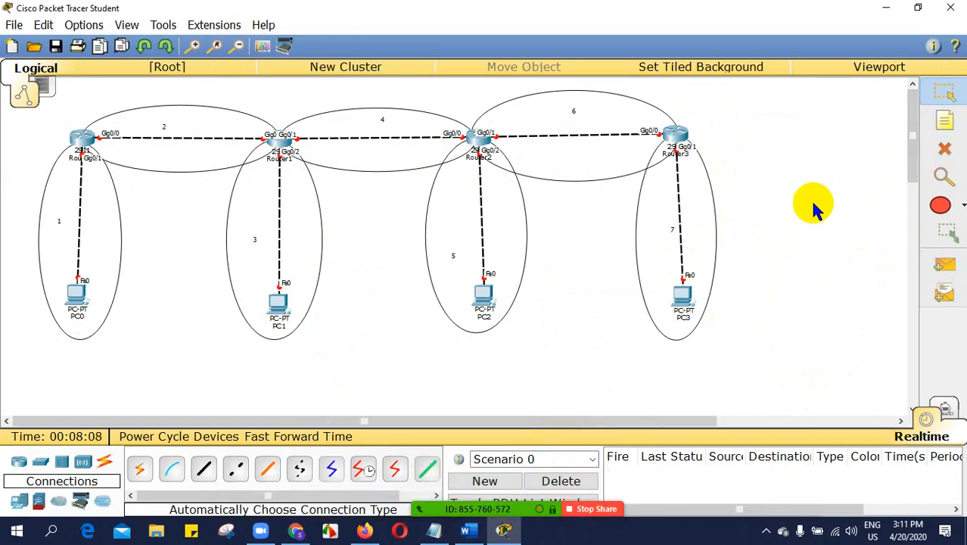
{"action": "left_click_drag", "start_coordinate": [758, 356], "coordinate": [7, 102]}
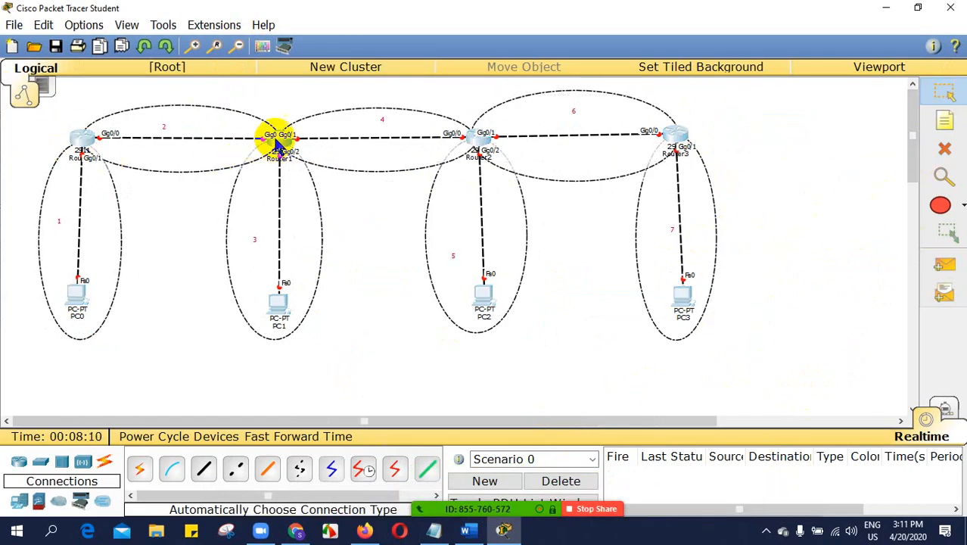
{"action": "left_click_drag", "start_coordinate": [276, 136], "coordinate": [357, 208]}
- Place a note above Router0 reading 192.168.0.0/24 with 255.255.255.0 on its second line
{"action": "left_click", "coordinate": [945, 122]}
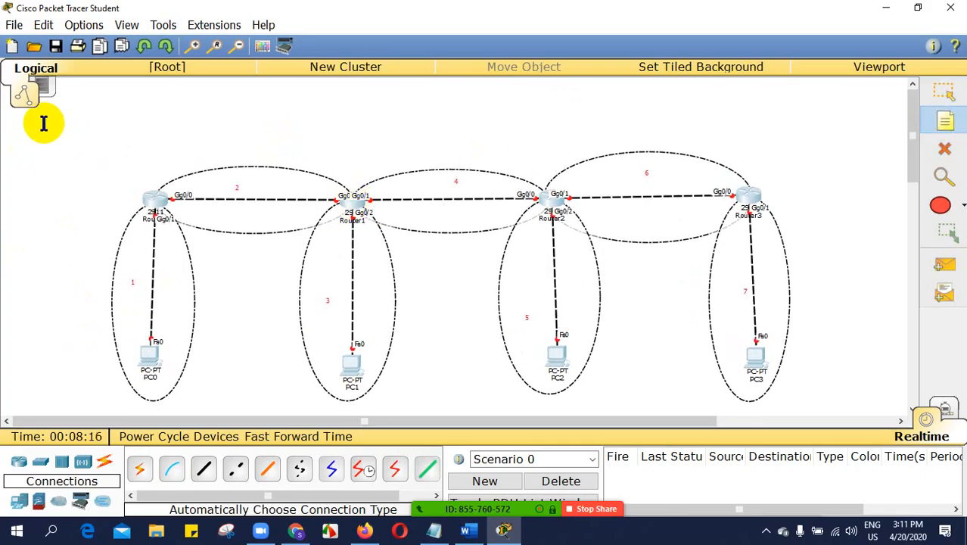
{"action": "left_click", "coordinate": [70, 113]}
{"action": "type", "text": "192.168.0.0/24"}
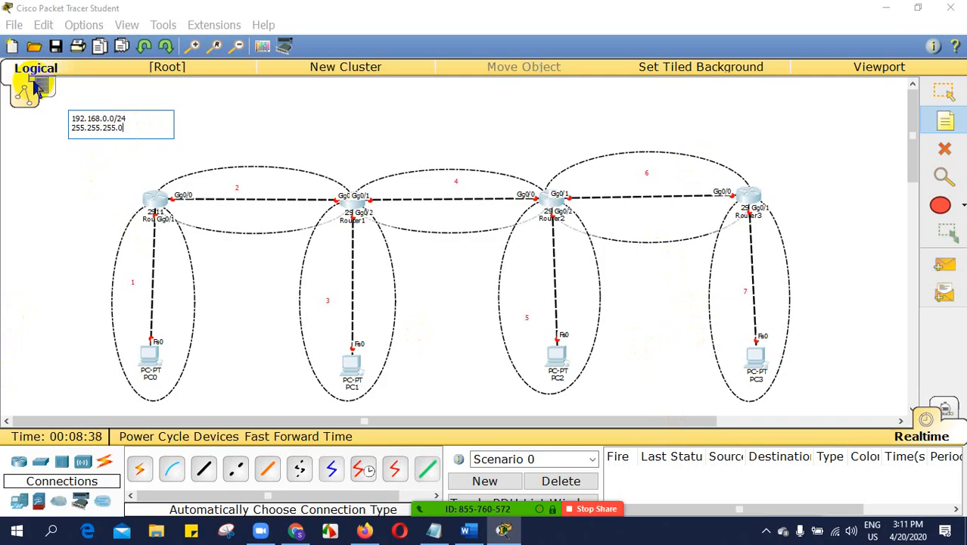
{"action": "left_click_drag", "start_coordinate": [127, 119], "coordinate": [118, 120]}
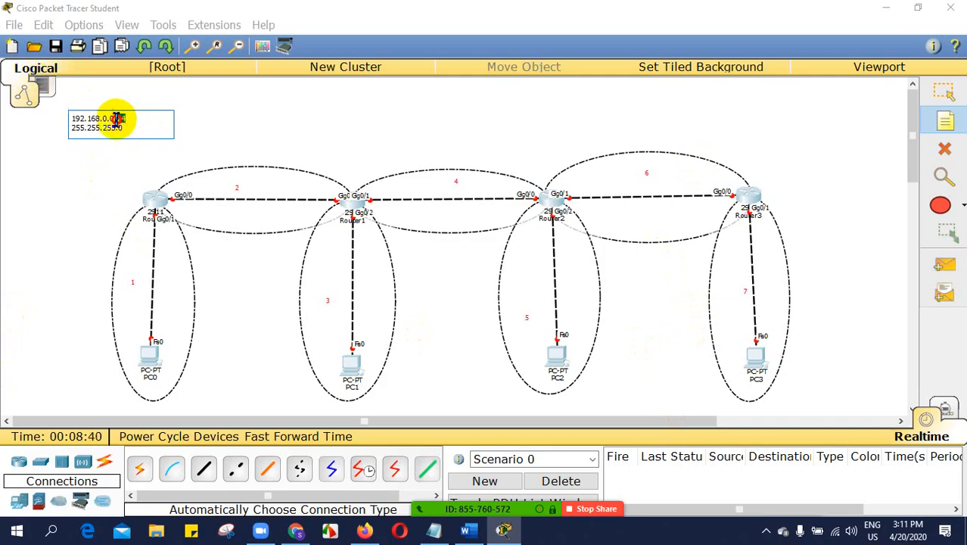
{"action": "left_click", "coordinate": [125, 129]}
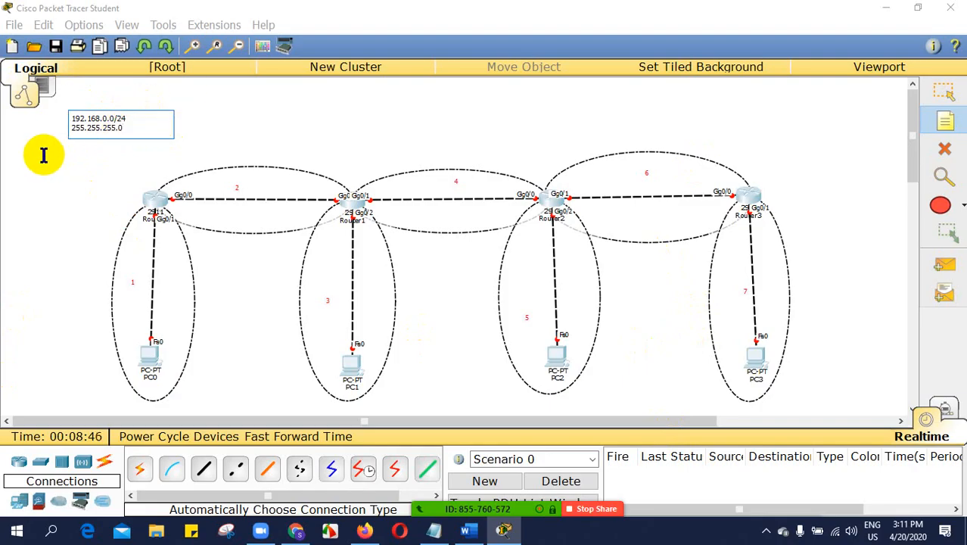
{"action": "left_click", "coordinate": [941, 121]}
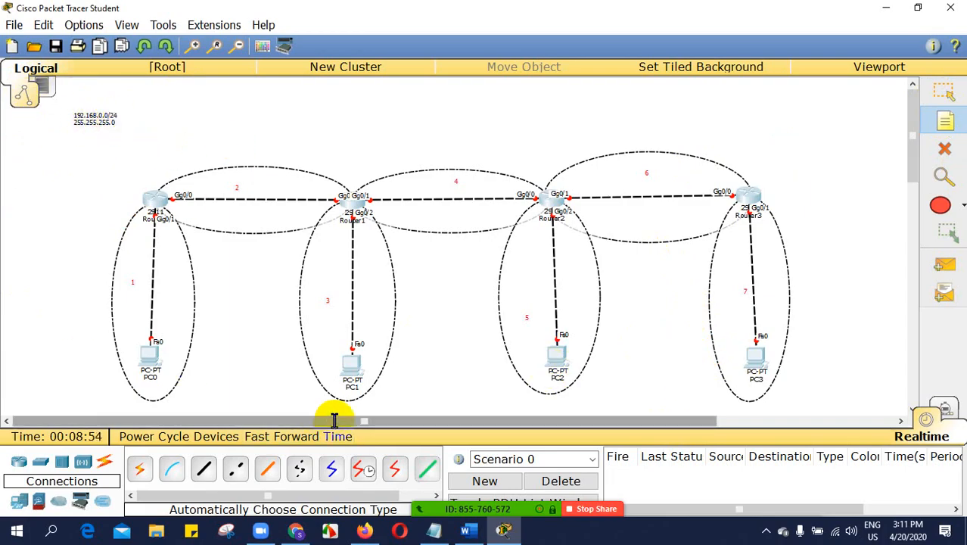
- Switch to the Word document and add two empty lines below the "Class: C /24" heading
{"action": "mouse_move", "coordinate": [434, 530]}
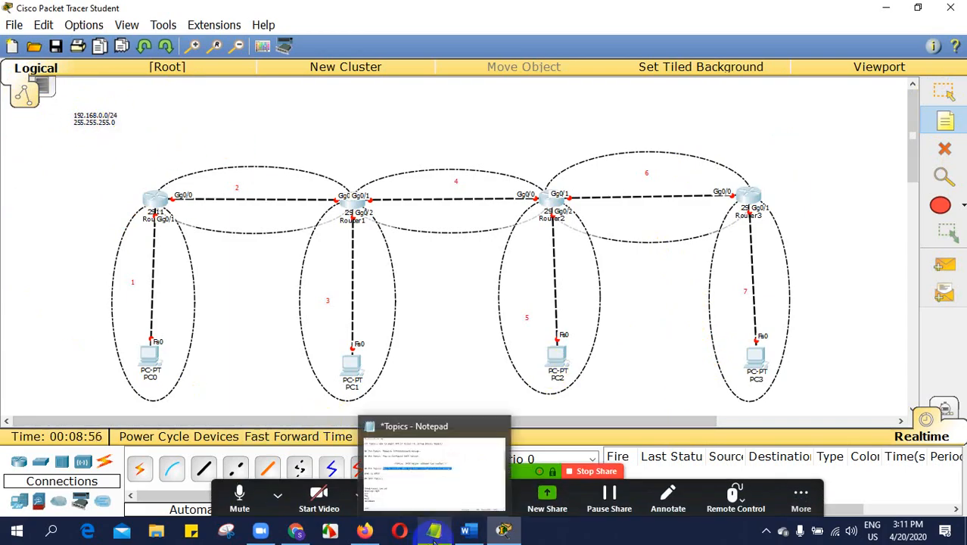
{"action": "left_click", "coordinate": [466, 530]}
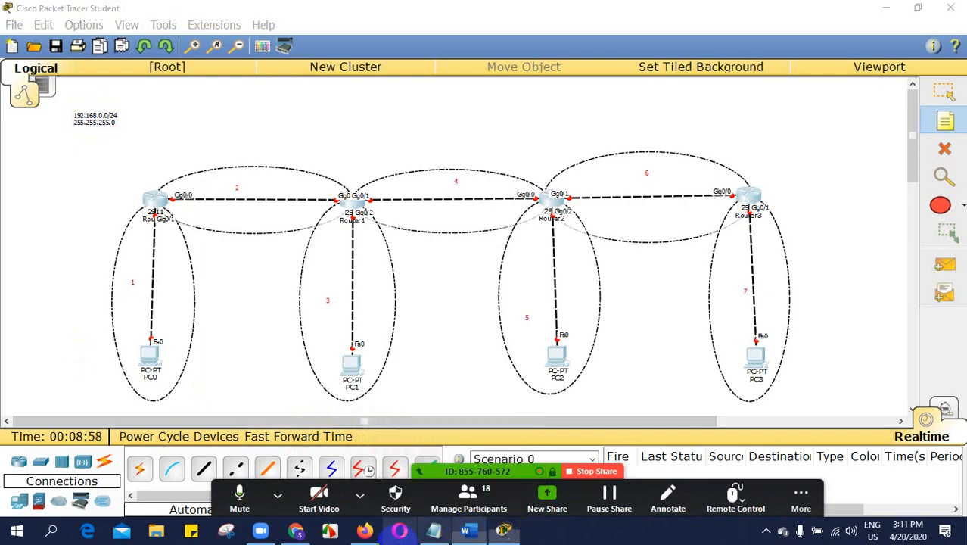
{"action": "scroll", "coordinate": [489, 281], "scroll_direction": "down", "scroll_amount": 15}
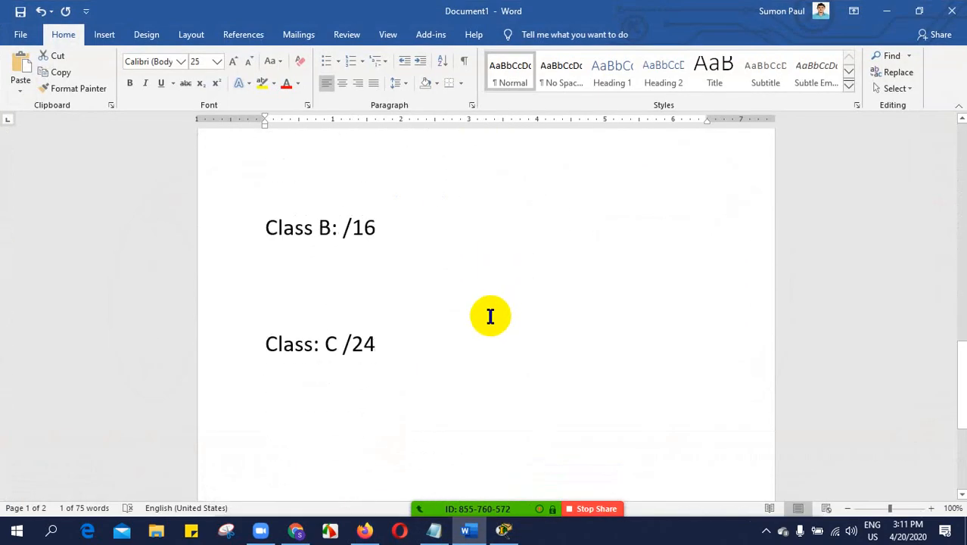
{"action": "scroll", "coordinate": [409, 306], "scroll_direction": "up", "scroll_amount": 5}
{"action": "scroll", "coordinate": [356, 292], "scroll_direction": "down", "scroll_amount": 8}
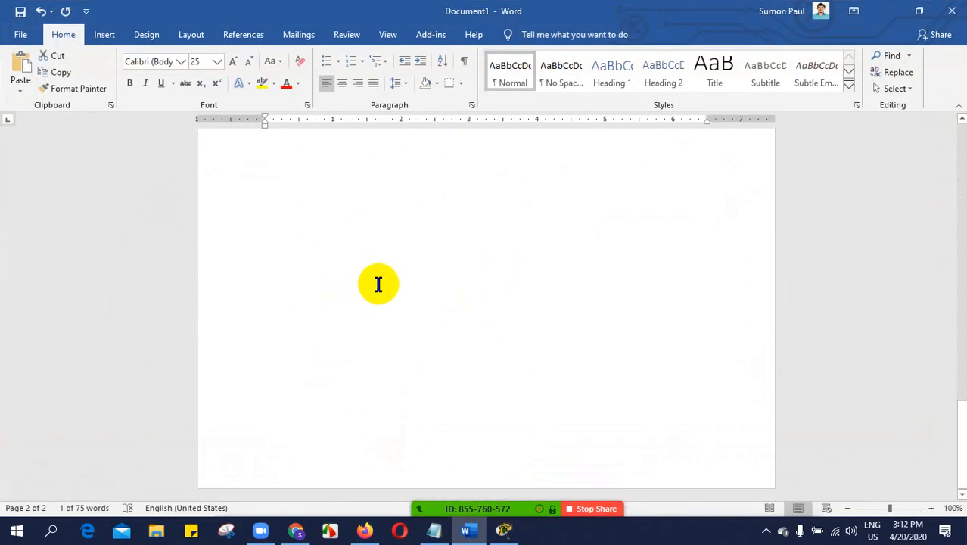
{"action": "left_click", "coordinate": [373, 261]}
{"action": "key", "text": "Return"}
{"action": "key", "text": "Return"}
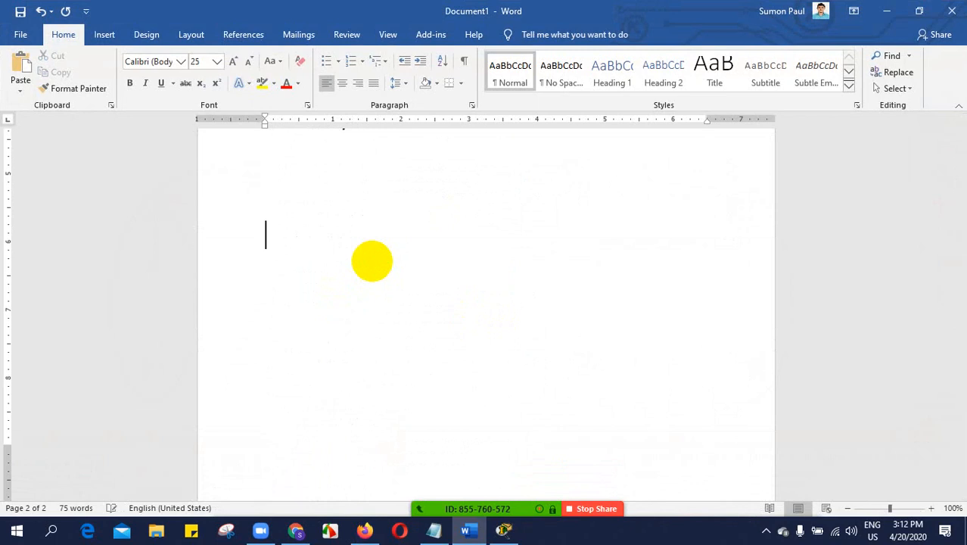
{"action": "scroll", "coordinate": [360, 257], "scroll_direction": "up", "scroll_amount": 3}
{"action": "scroll", "coordinate": [363, 263], "scroll_direction": "down", "scroll_amount": 2}
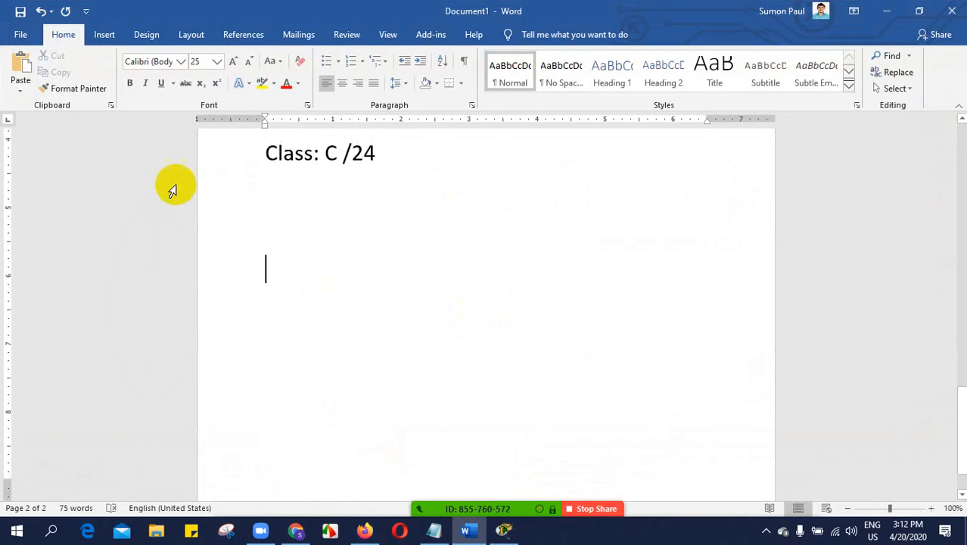
- Insert a page break and enter 192.168.0.0/24 and 255.255.255.0 on two lines of the new page
{"action": "left_click", "coordinate": [21, 35]}
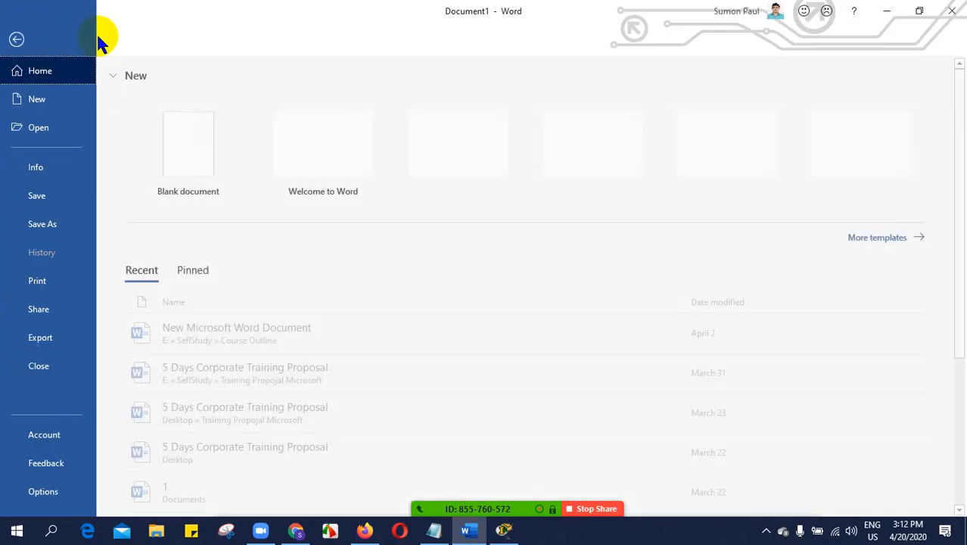
{"action": "left_click", "coordinate": [50, 42]}
{"action": "left_click", "coordinate": [104, 34]}
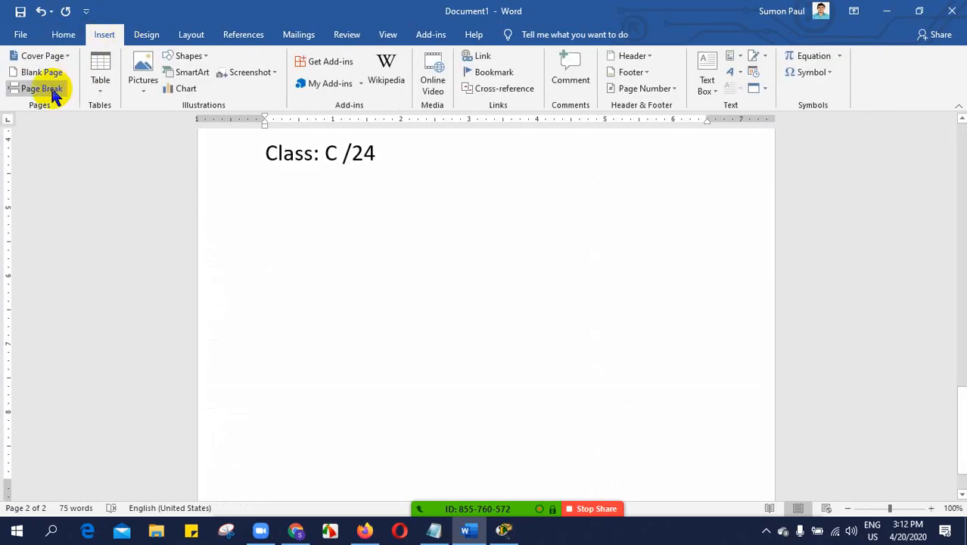
{"action": "left_click", "coordinate": [47, 88]}
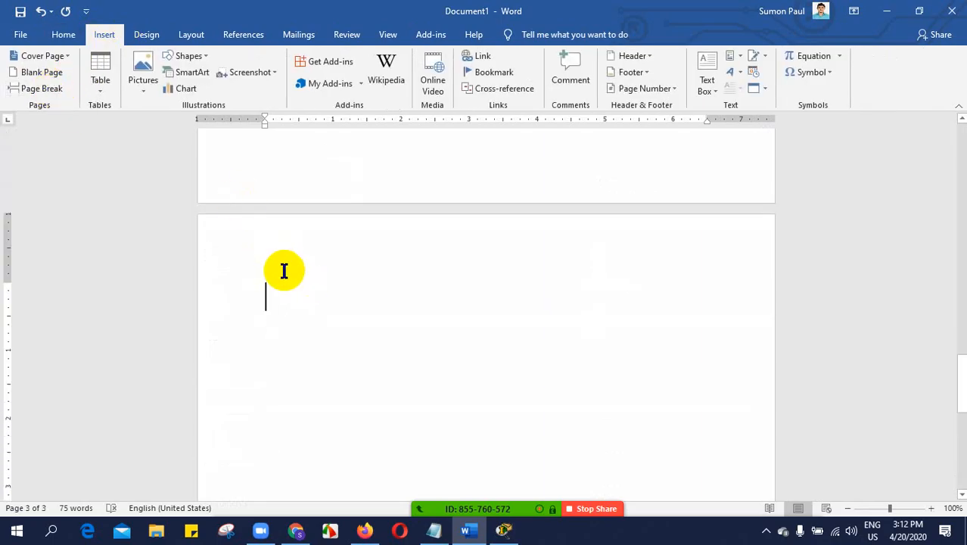
{"action": "type", "text": "192.168.0.0/24"}
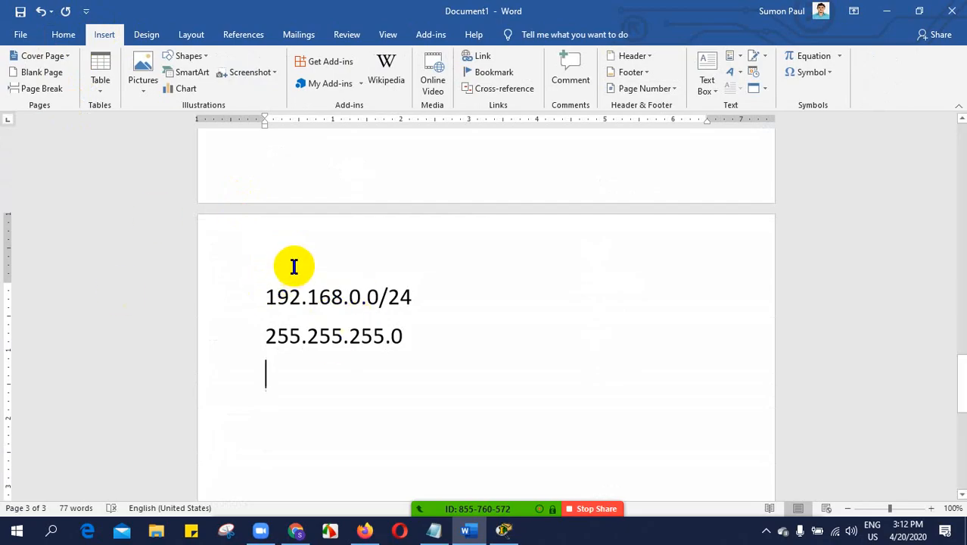
- Insert a simple text box, move both address lines into it, shrink it to fit and place it at the page's left margin
{"action": "left_click", "coordinate": [699, 67]}
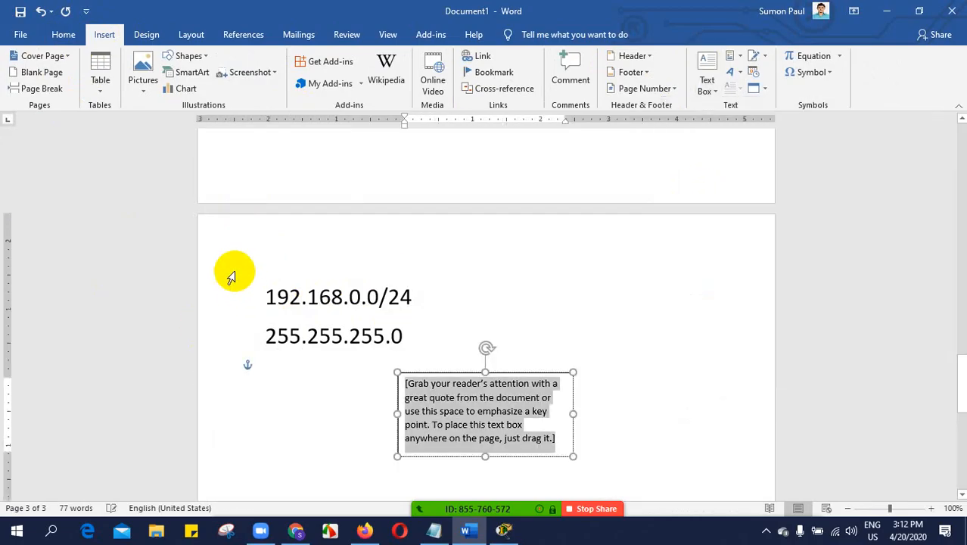
{"action": "left_click", "coordinate": [546, 441]}
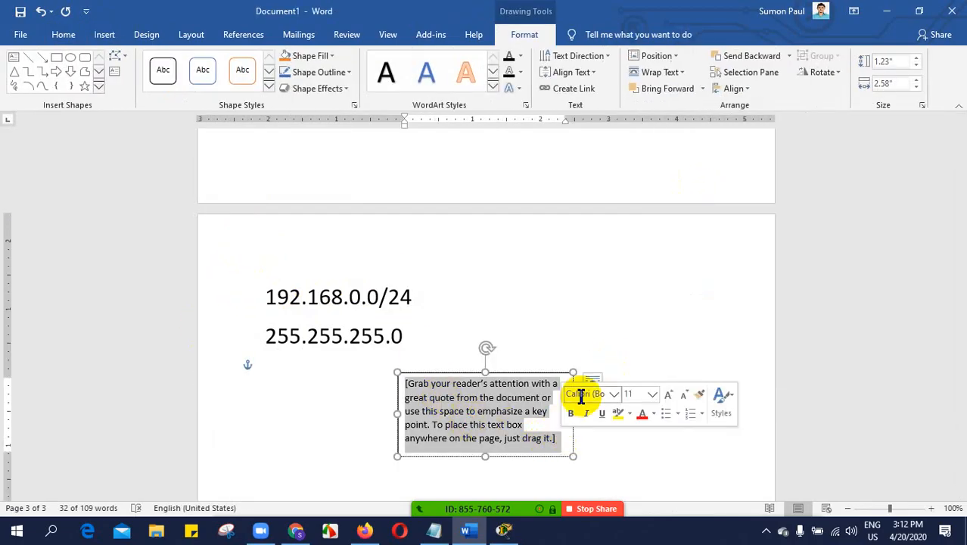
{"action": "key", "text": "Delete"}
{"action": "mouse_move", "coordinate": [413, 335]}
{"action": "left_mouse_down"}
{"action": "mouse_move", "coordinate": [270, 287]}
{"action": "mouse_move", "coordinate": [432, 386]}
{"action": "left_mouse_up"}
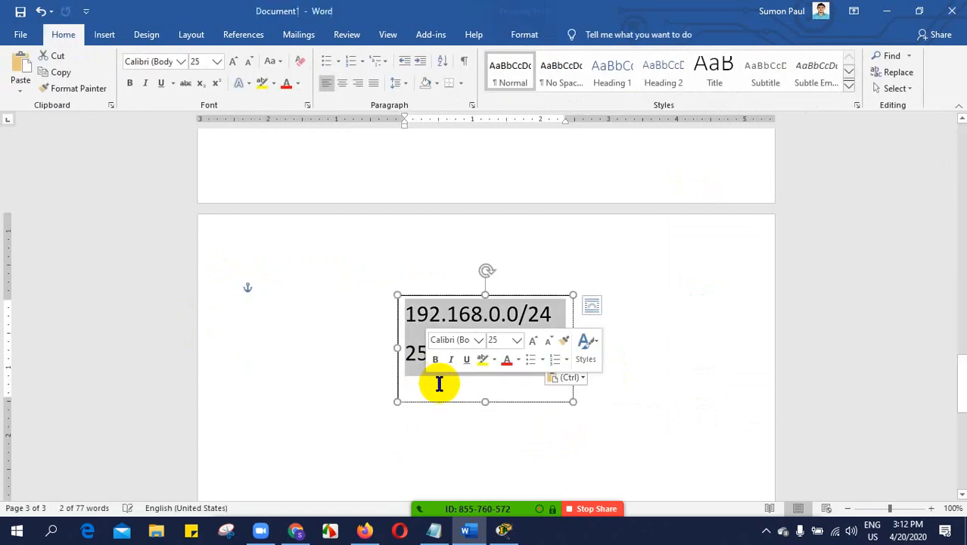
{"action": "left_click_drag", "start_coordinate": [487, 402], "coordinate": [492, 374]}
{"action": "left_click_drag", "start_coordinate": [524, 296], "coordinate": [380, 242]}
{"action": "left_click", "coordinate": [492, 349]}
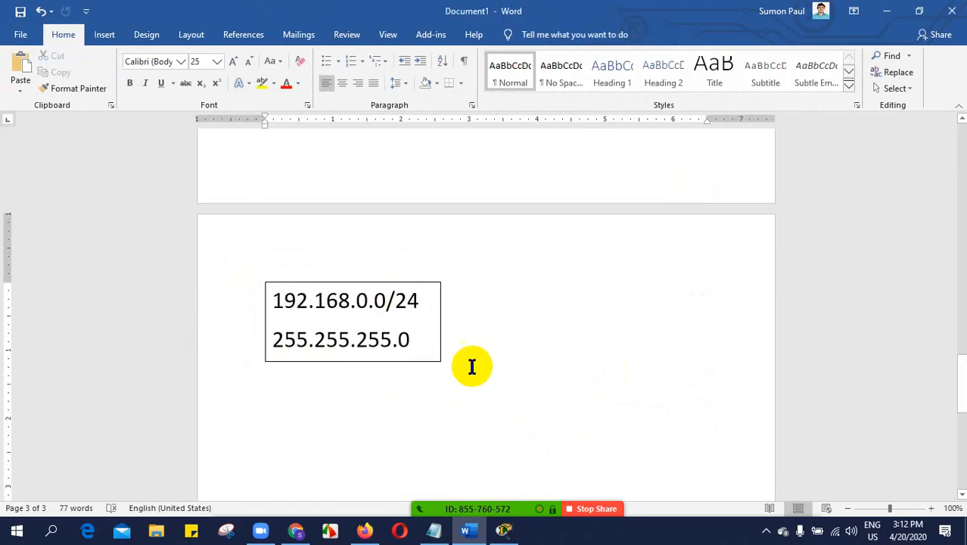
{"action": "left_click", "coordinate": [267, 397]}
{"action": "left_click", "coordinate": [272, 410]}
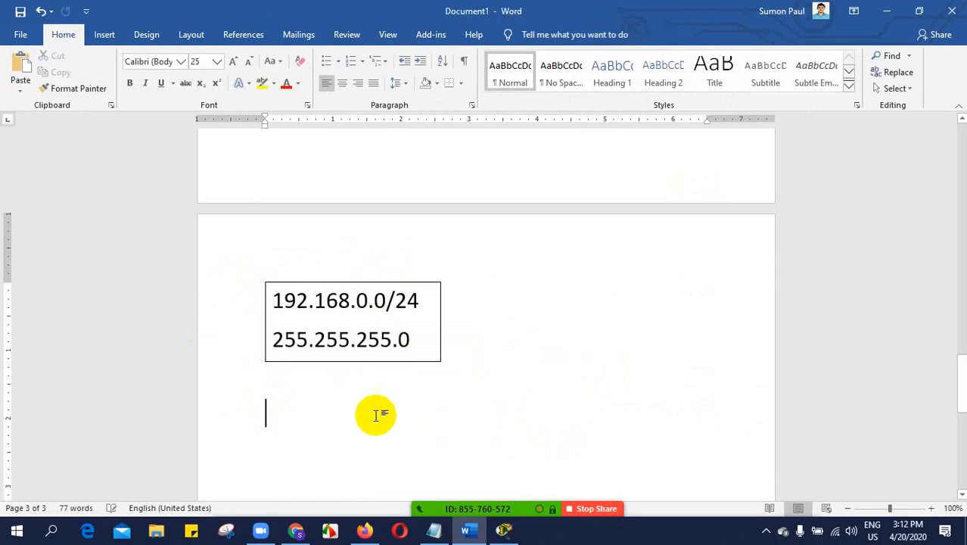
{"action": "key", "text": "ctrl+z"}
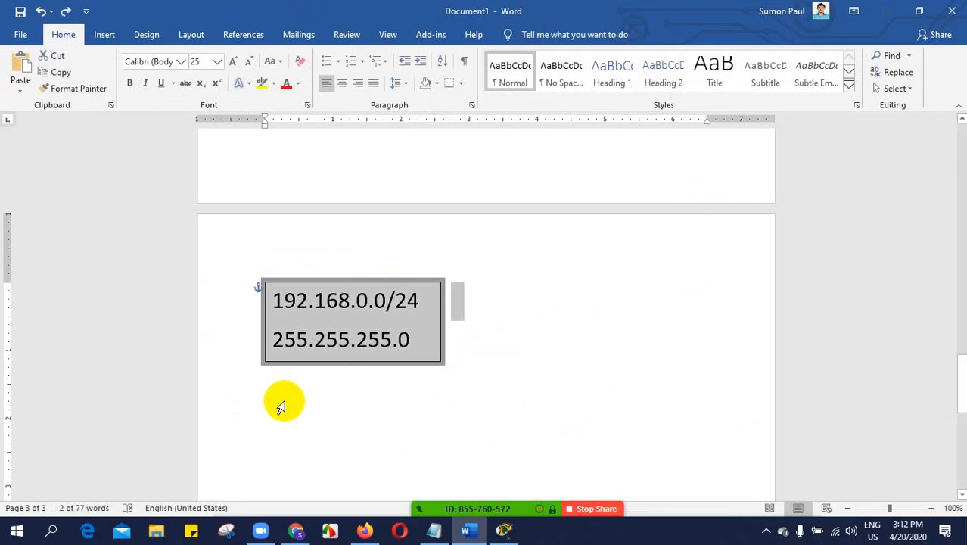
{"action": "left_click", "coordinate": [543, 327]}
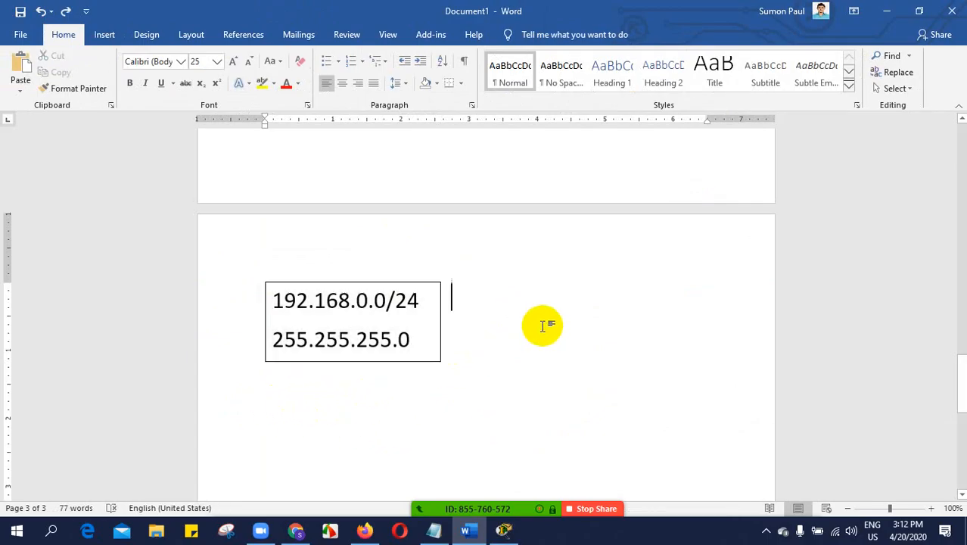
{"action": "double_click", "coordinate": [279, 398]}
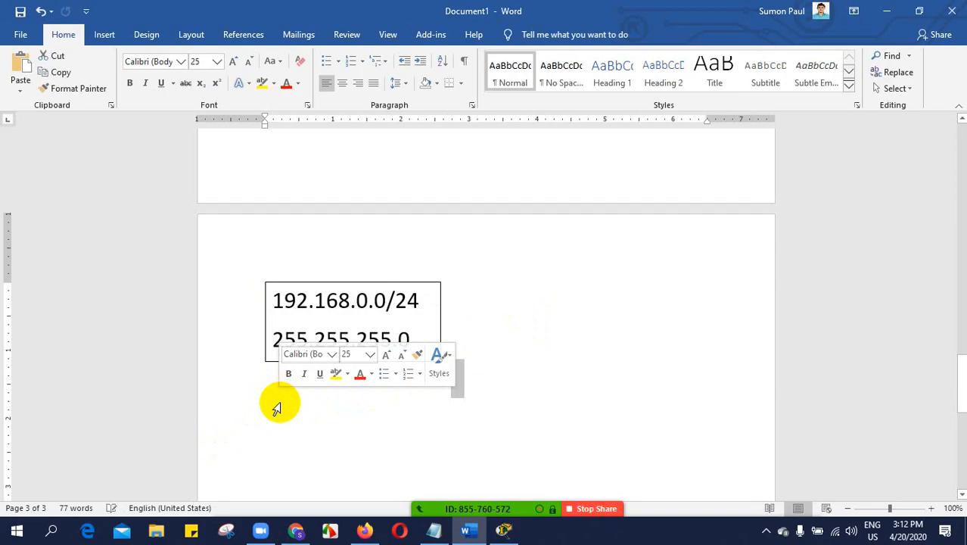
{"action": "key", "text": "ctrl+z"}
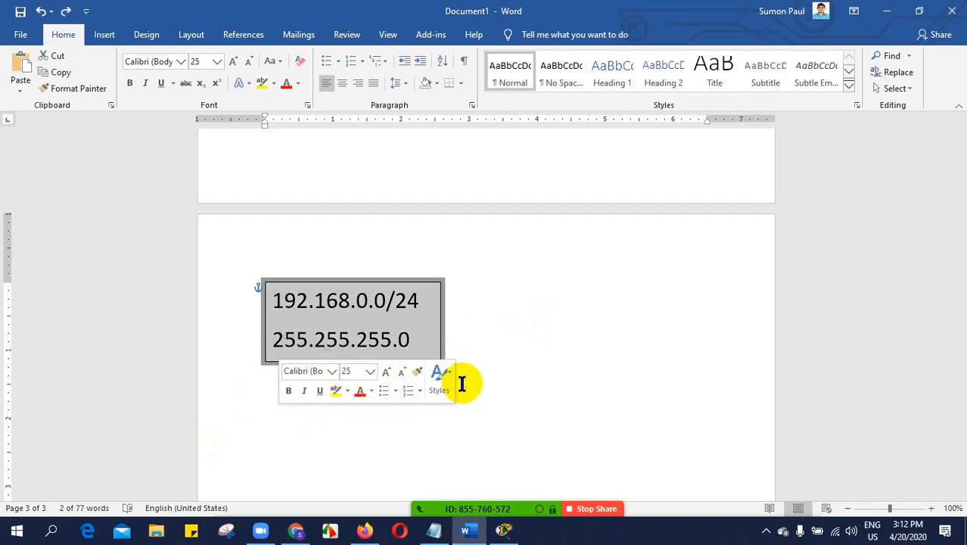
- Change the address text box's text wrapping and place the cursor on the line below the box
{"action": "left_click", "coordinate": [378, 336]}
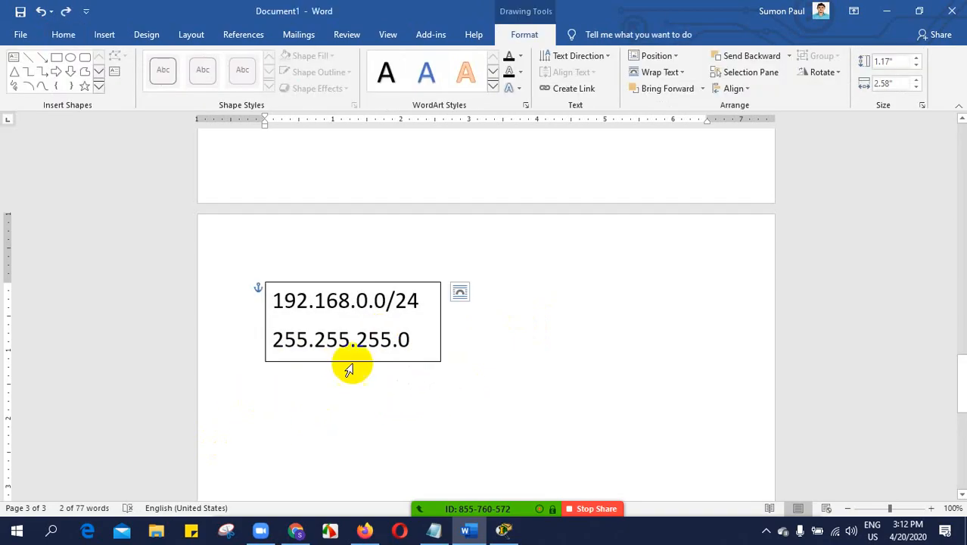
{"action": "left_click", "coordinate": [666, 73]}
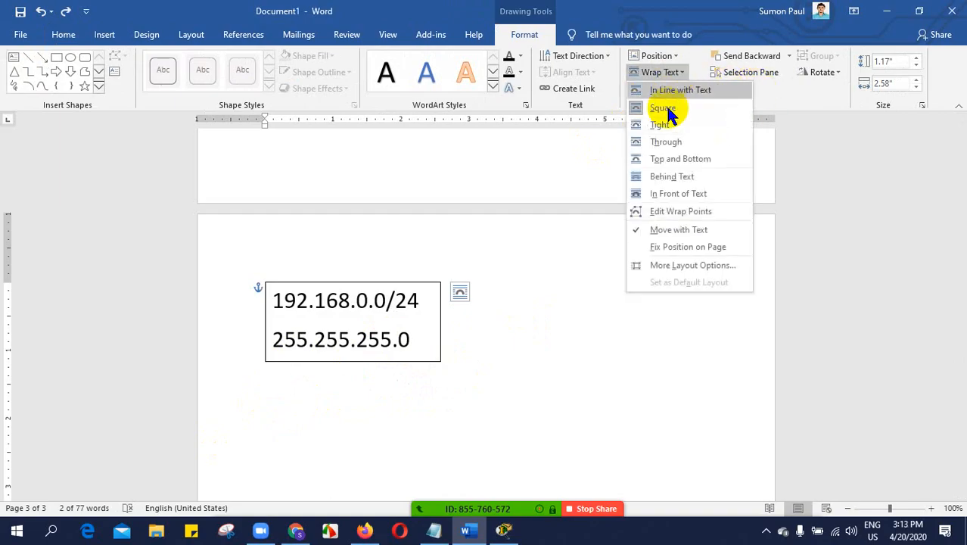
{"action": "left_click", "coordinate": [670, 184]}
{"action": "left_click", "coordinate": [303, 389]}
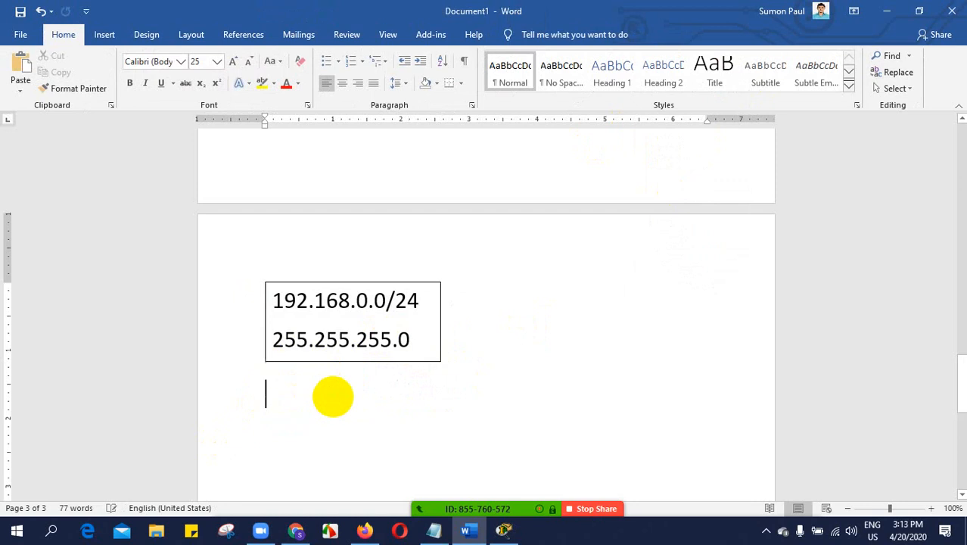
- Enter 192.168.0.0/25 on a new line below the address text box and start the following line with N.N
{"action": "key", "text": "Return"}
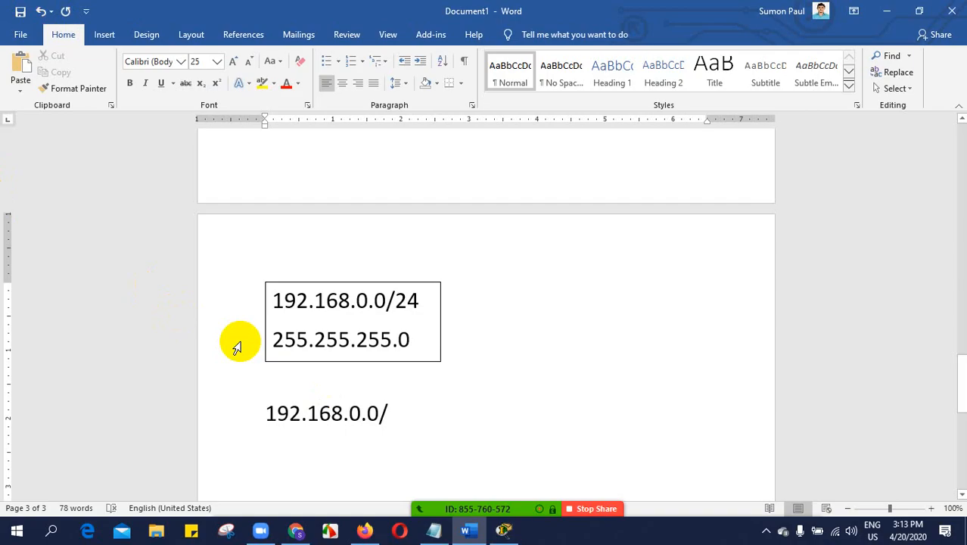
{"action": "type", "text": "25"}
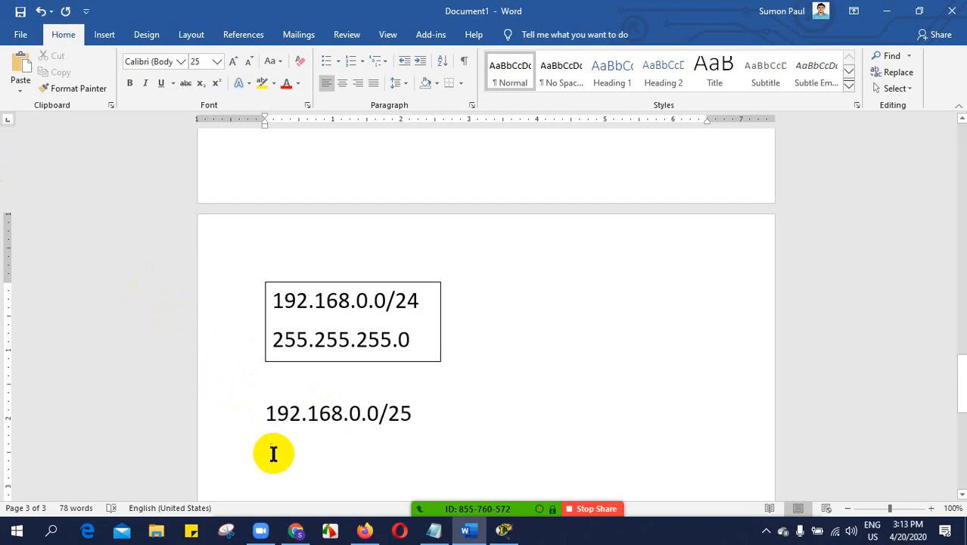
{"action": "double_click", "coordinate": [411, 414]}
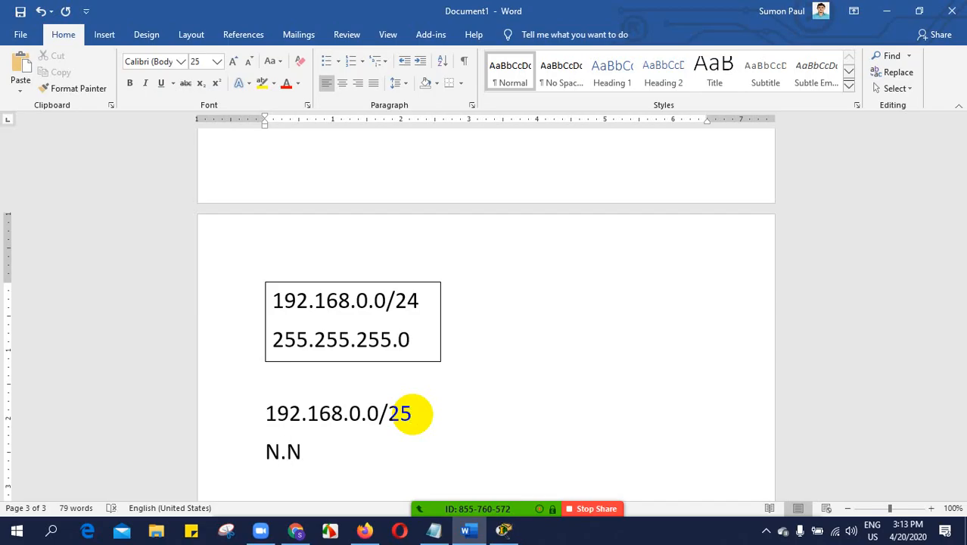
- Complete the N.N line as N.N=2¹=2, with the exponent 1 in superscript
{"action": "left_click_drag", "start_coordinate": [287, 449], "coordinate": [307, 451]}
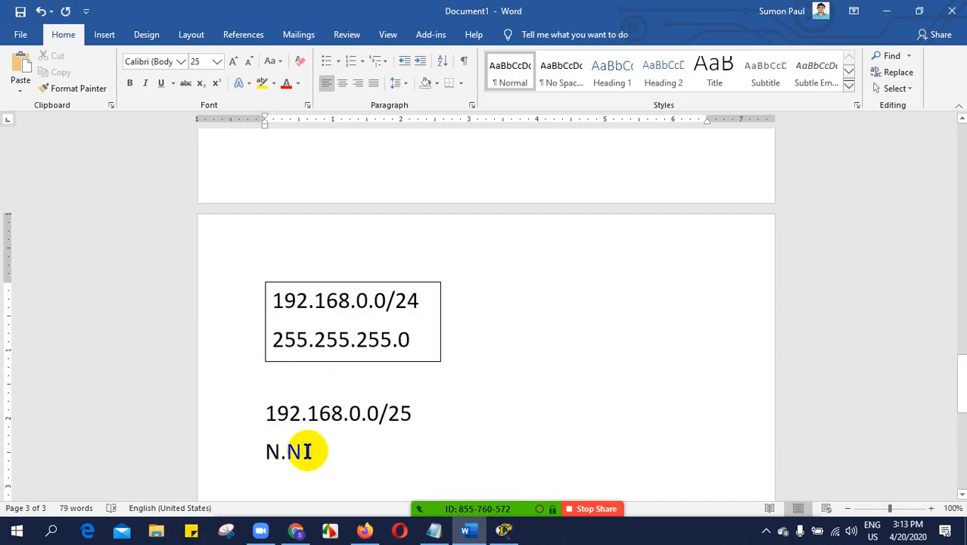
{"action": "type", "text": "=2"}
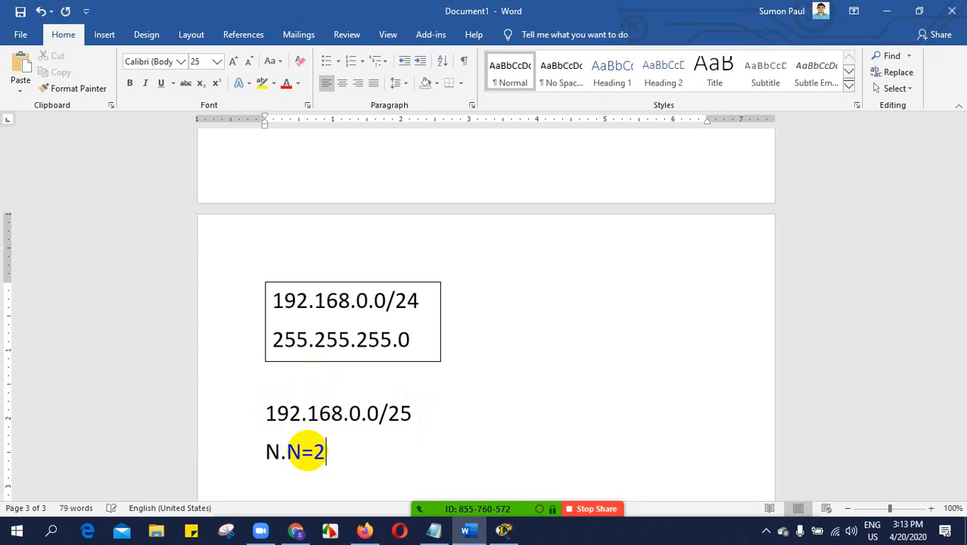
{"action": "left_click", "coordinate": [217, 85]}
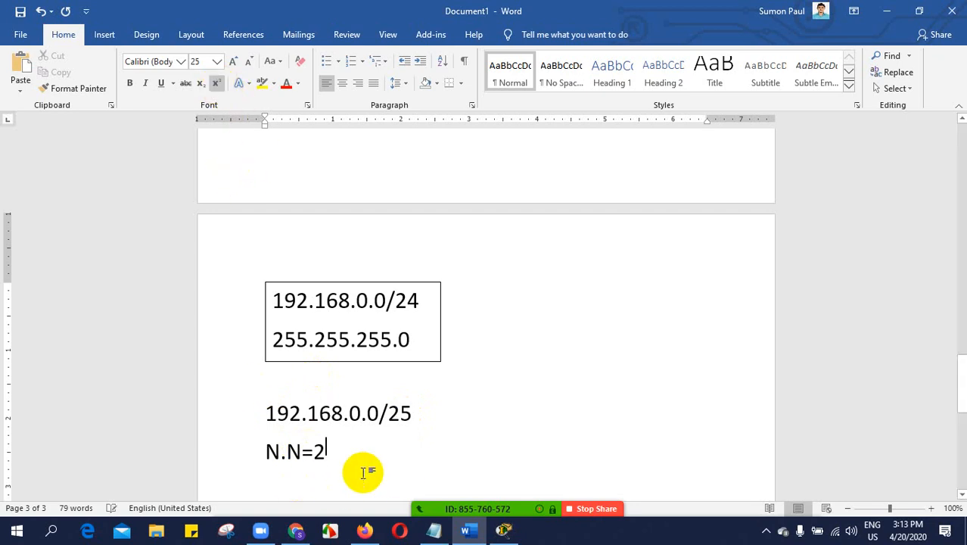
{"action": "type", "text": "1"}
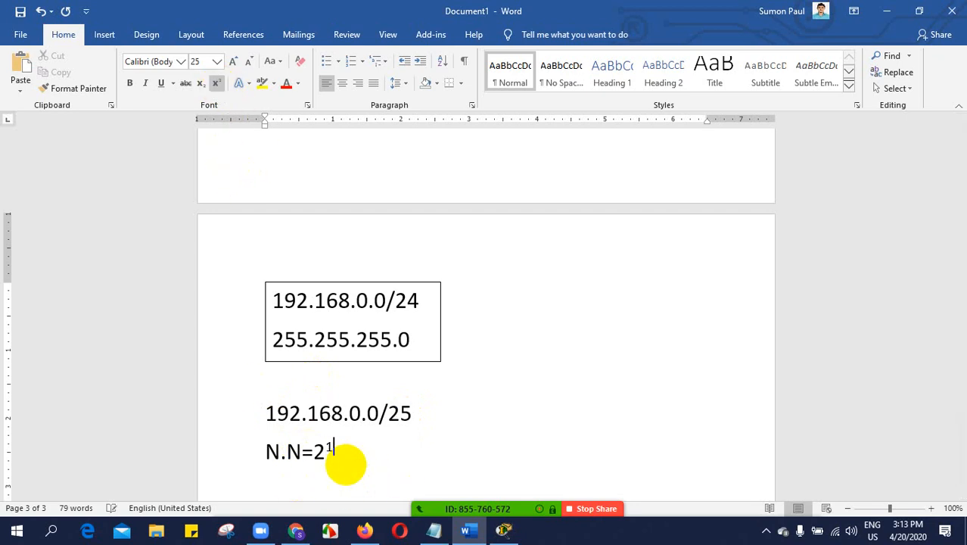
{"action": "double_click", "coordinate": [409, 414]}
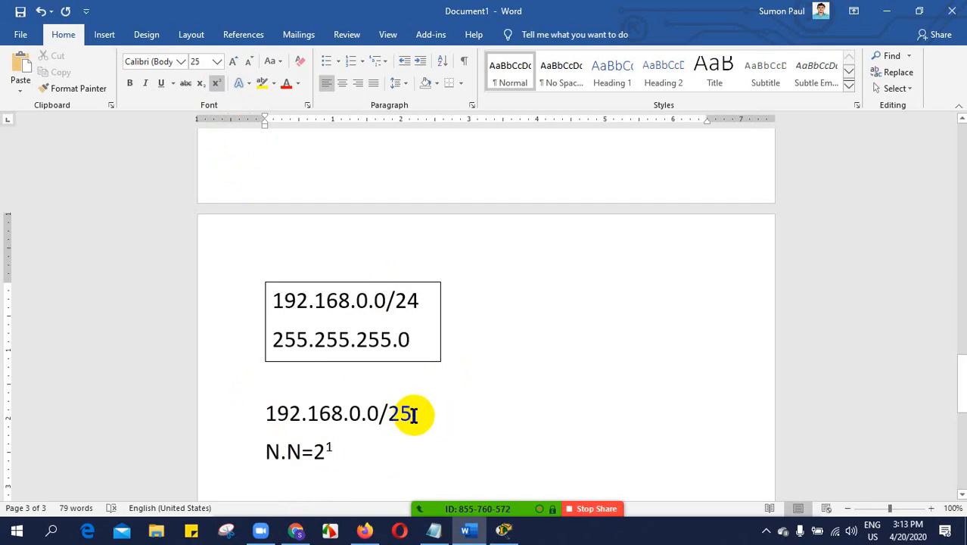
{"action": "left_click", "coordinate": [350, 454]}
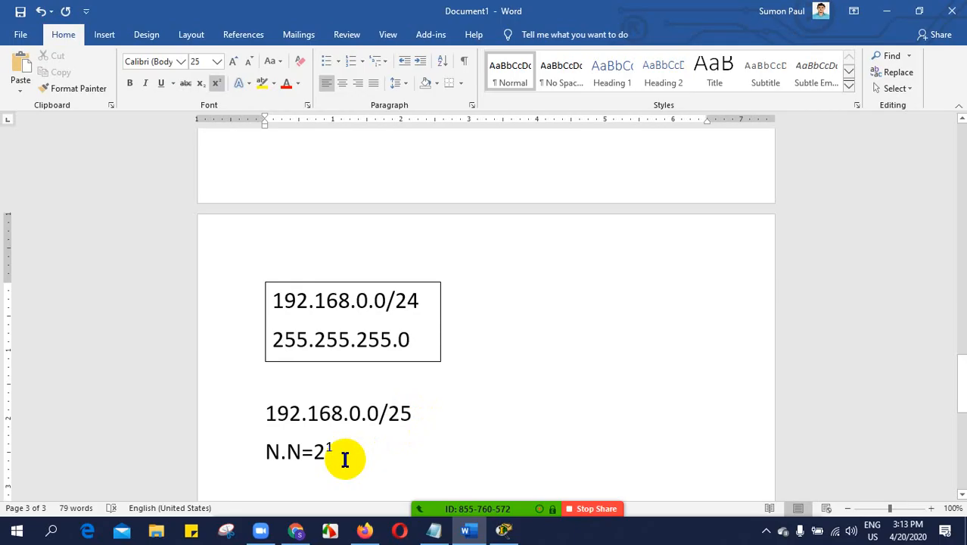
{"action": "left_click", "coordinate": [216, 82]}
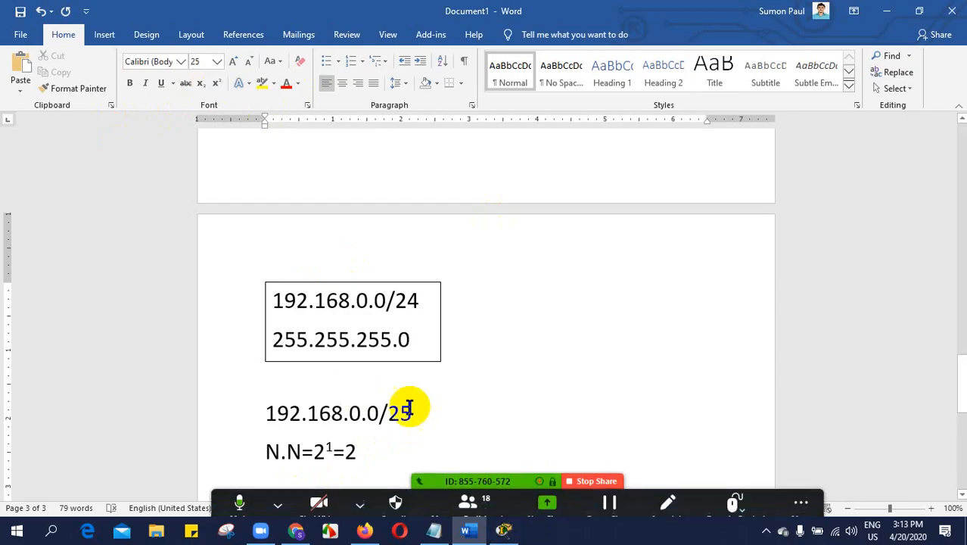
- Change the prefix of the address below the box to /26 and the formula to N.N=2²=4
{"action": "left_click", "coordinate": [449, 417]}
{"action": "scroll", "coordinate": [611, 284], "scroll_direction": "down", "scroll_amount": 4}
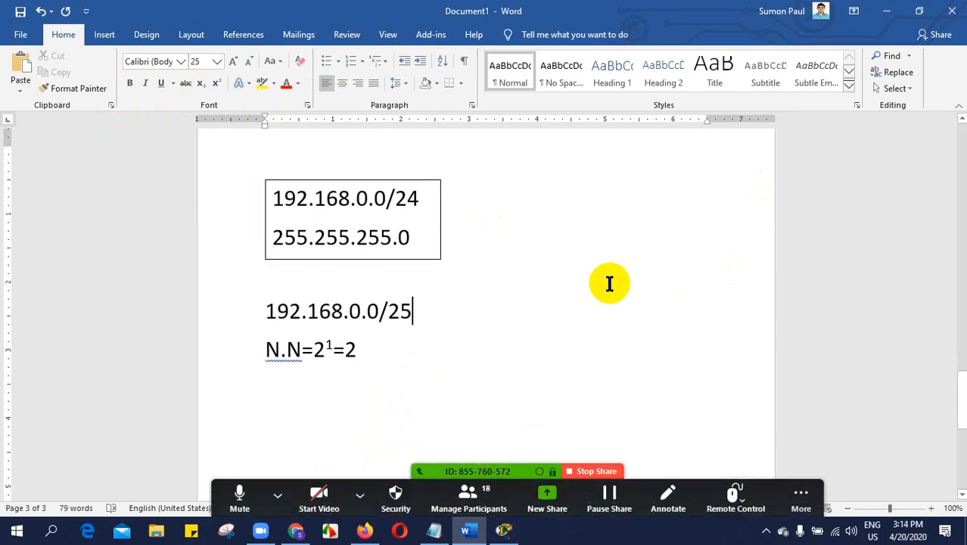
{"action": "key", "text": "BackSpace"}
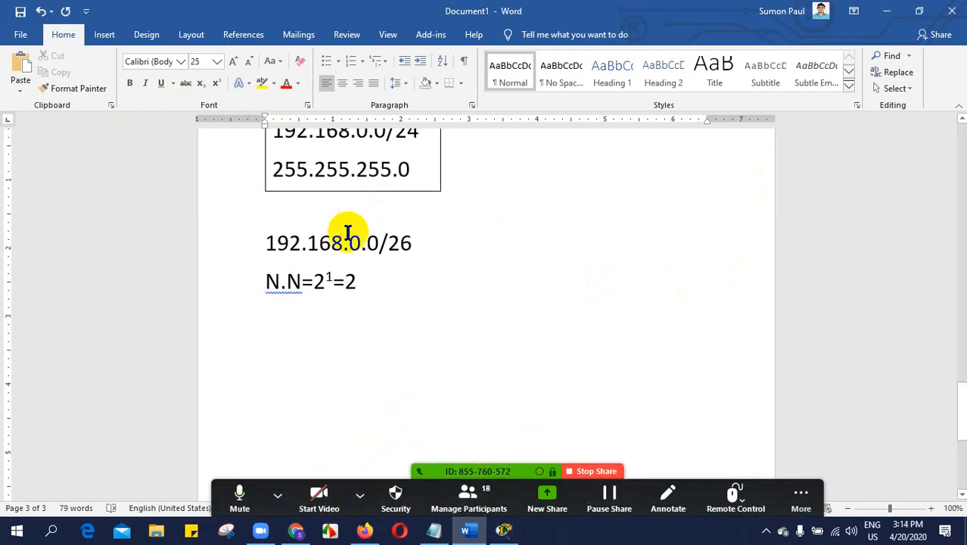
{"action": "left_click", "coordinate": [371, 285]}
{"action": "key", "text": "Left"}
{"action": "key", "text": "Left"}
{"action": "key", "text": "BackSpace"}
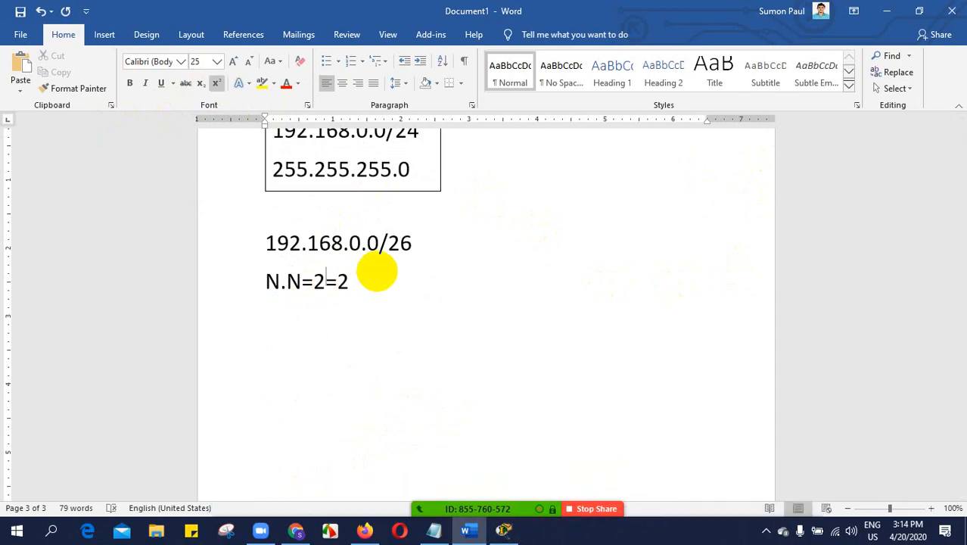
{"action": "left_click", "coordinate": [358, 286]}
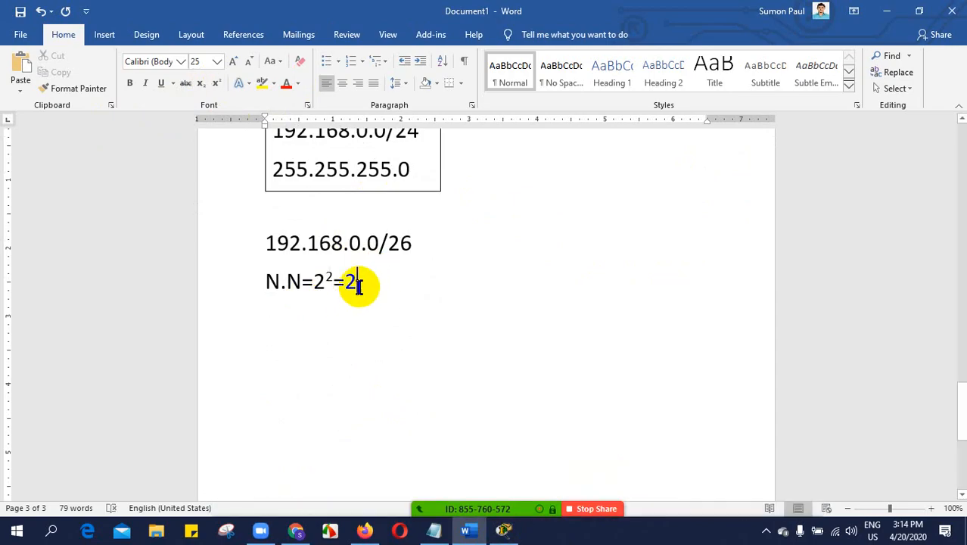
{"action": "key", "text": "BackSpace"}
{"action": "type", "text": "4"}
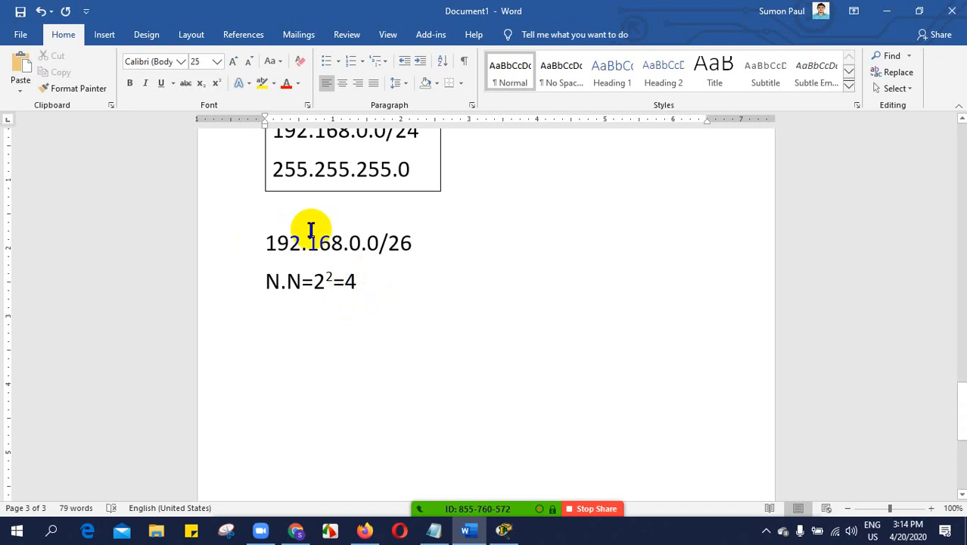
- Change the prefix of the address below the box to /27 and the formula to N.N=2³=8
{"action": "left_click", "coordinate": [421, 243]}
{"action": "key", "text": "BackSpace"}
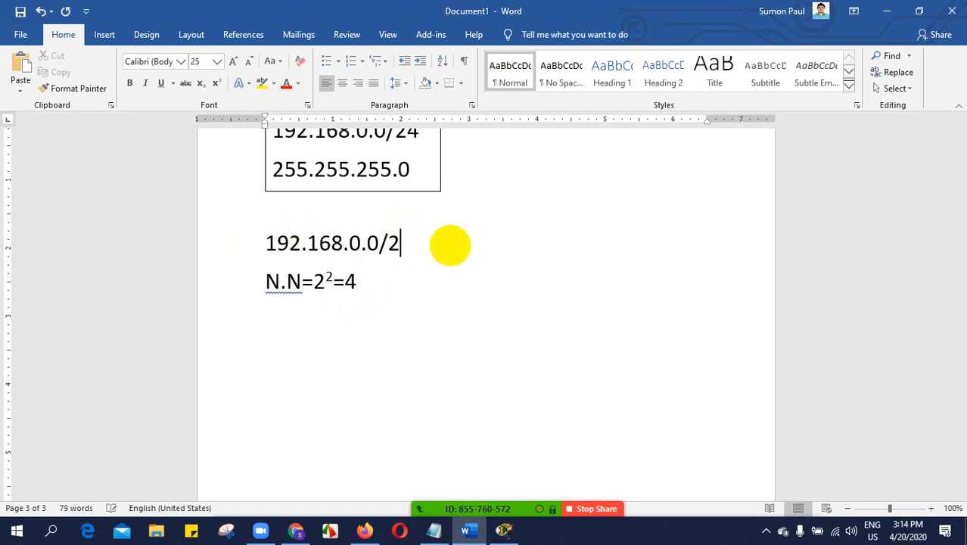
{"action": "type", "text": "7"}
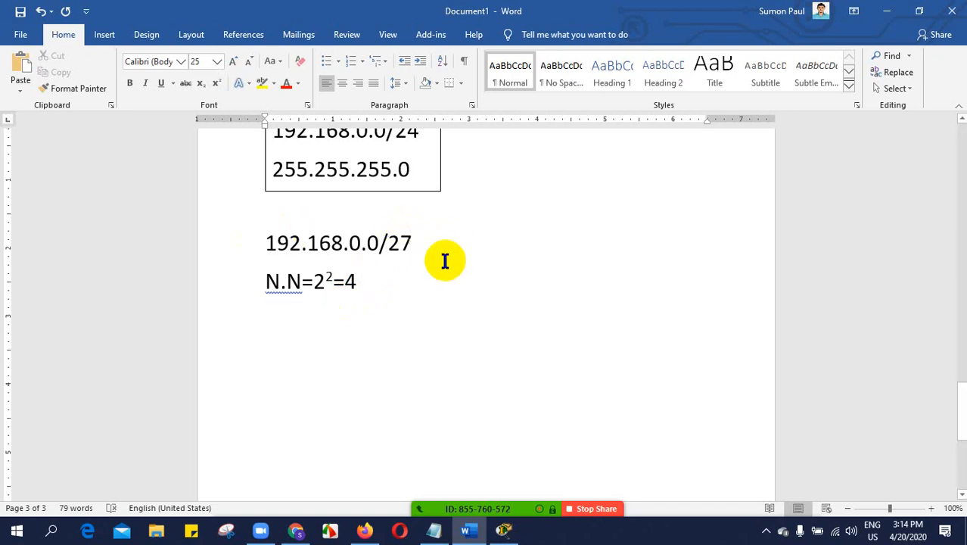
{"action": "left_click", "coordinate": [334, 282]}
{"action": "key", "text": "BackSpace"}
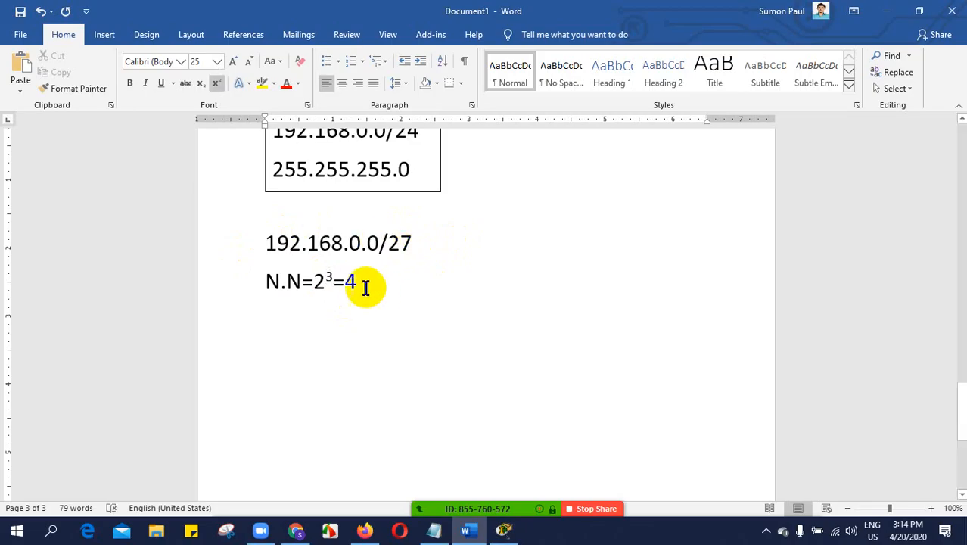
{"action": "left_click", "coordinate": [362, 284]}
{"action": "key", "text": "BackSpace"}
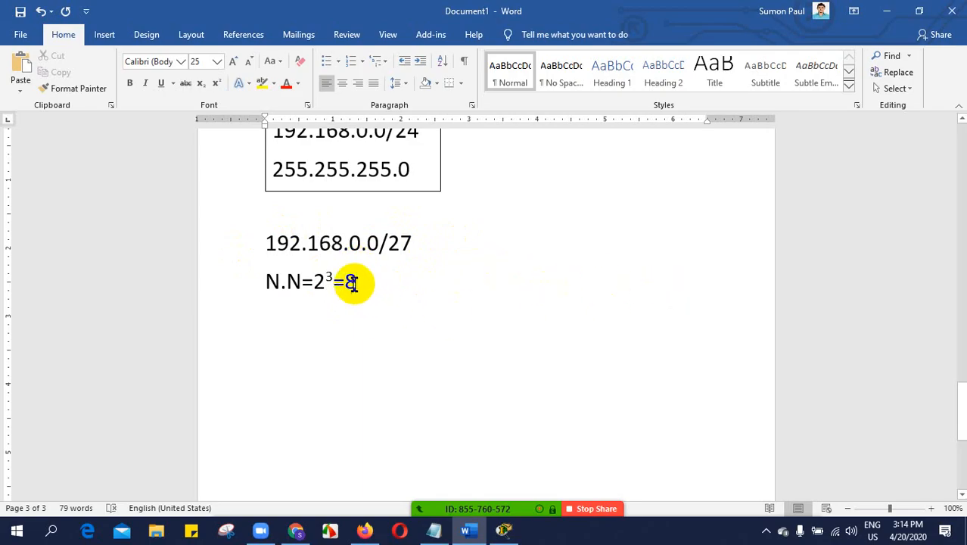
{"action": "left_click_drag", "start_coordinate": [357, 281], "coordinate": [349, 283]}
- Insert an empty line between 192.168.0.0/27 and the N.N formula, and leave the cursor on it
{"action": "left_click", "coordinate": [424, 242]}
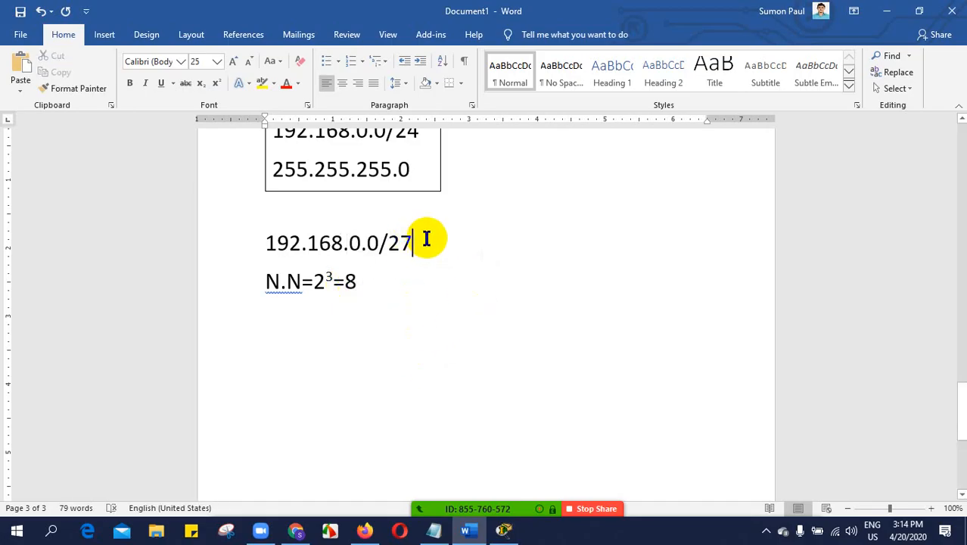
{"action": "key", "text": "Return"}
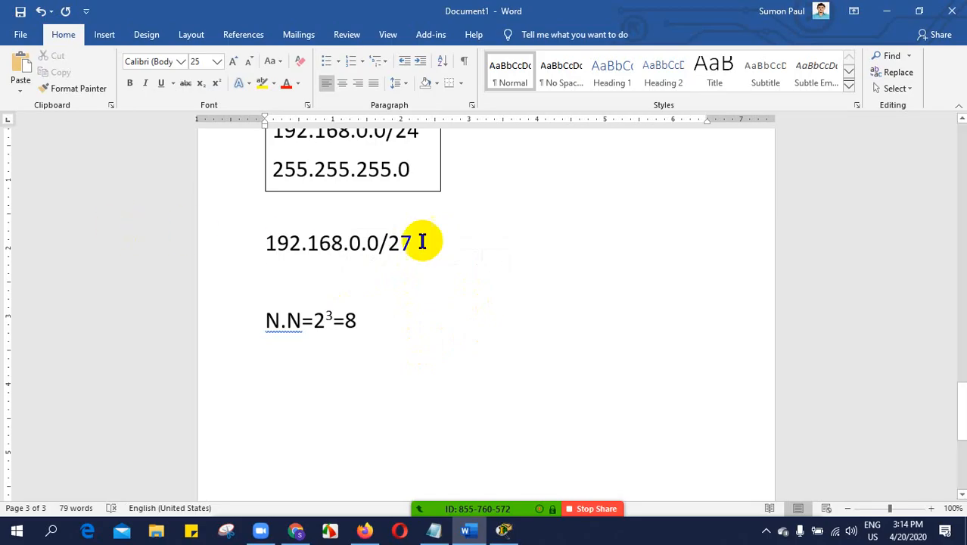
{"action": "scroll", "coordinate": [443, 261], "scroll_direction": "up", "scroll_amount": 1}
{"action": "left_click_drag", "start_coordinate": [429, 204], "coordinate": [272, 156]}
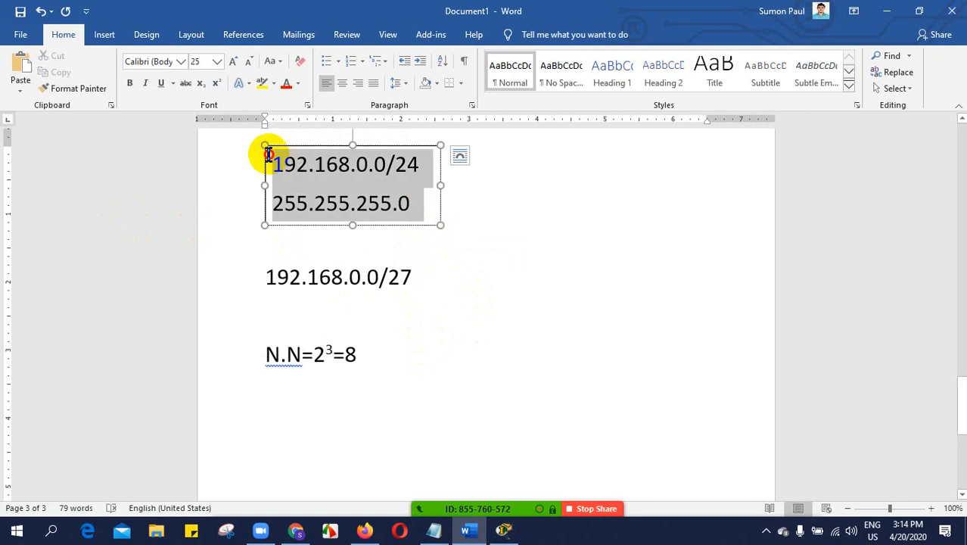
{"action": "left_click", "coordinate": [397, 319]}
{"action": "double_click", "coordinate": [350, 353]}
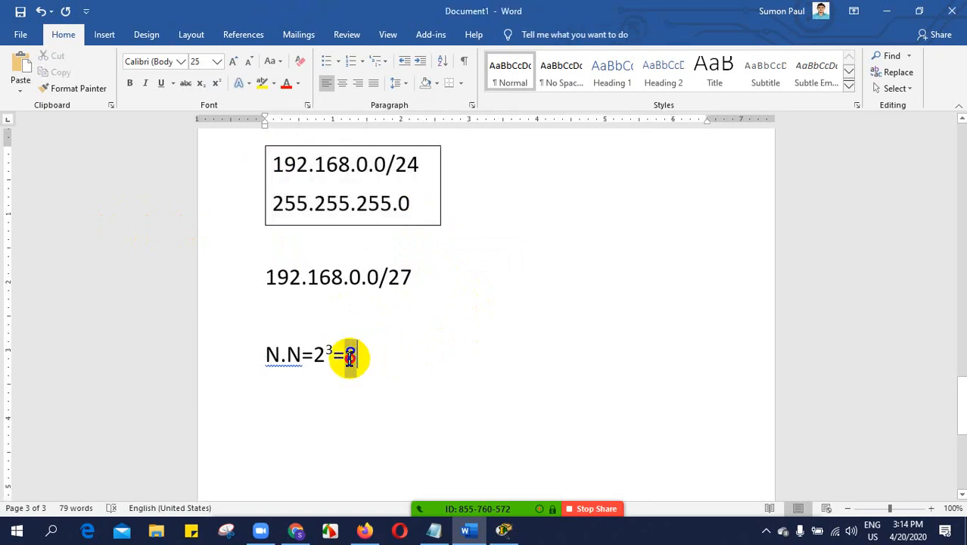
{"action": "left_click", "coordinate": [281, 310]}
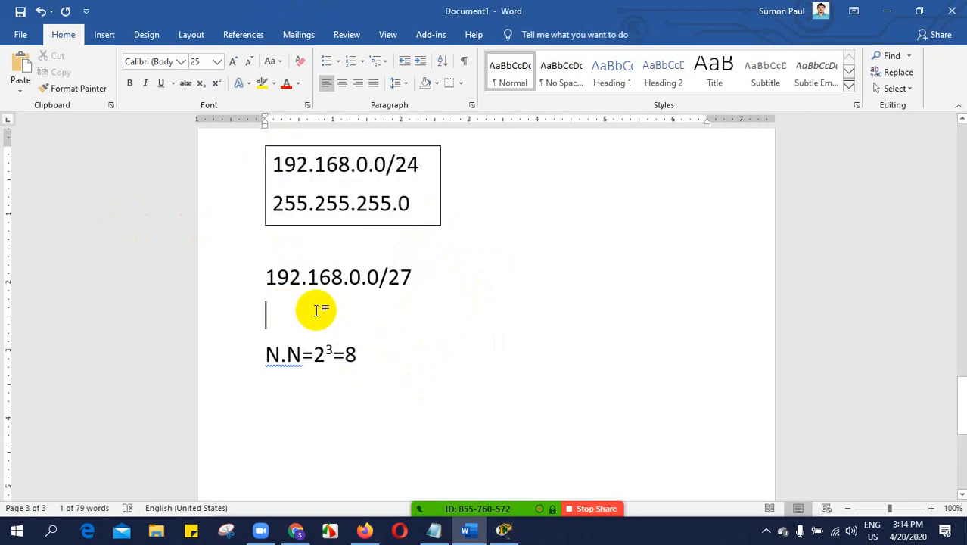
{"action": "double_click", "coordinate": [401, 276]}
{"action": "left_click", "coordinate": [272, 313]}
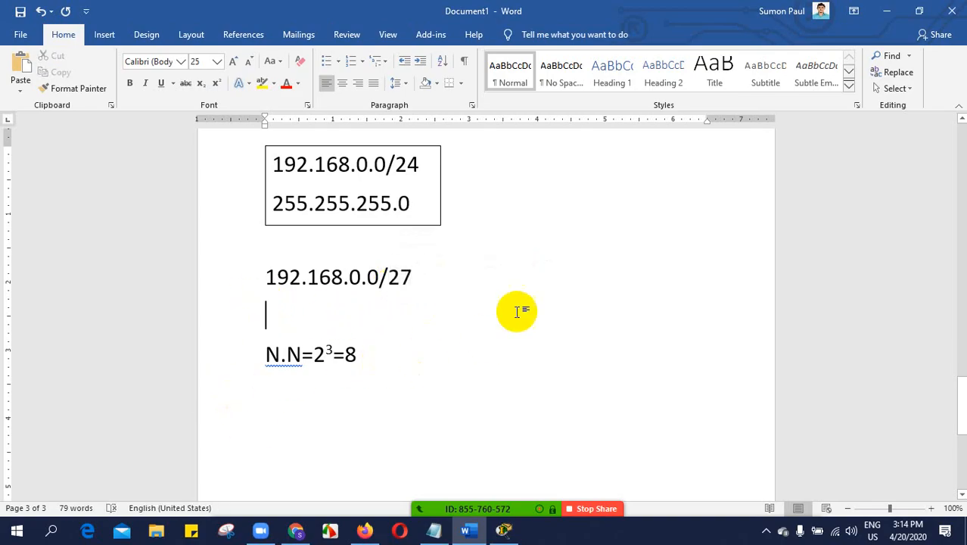
- Enlarge the 192.168.0.0/27 line to font size 59
{"action": "left_click", "coordinate": [227, 275]}
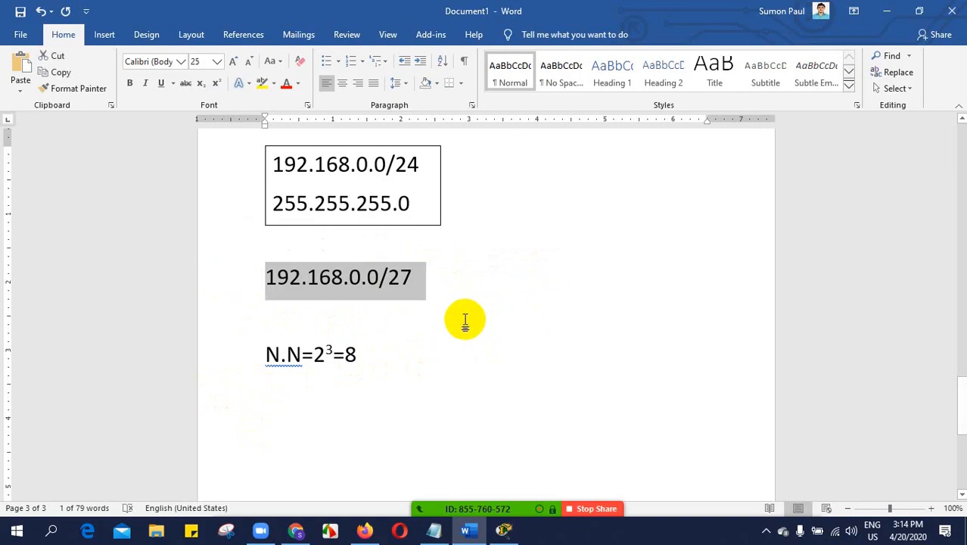
{"action": "key", "text": "ctrl+bracketright"}
{"action": "key", "text": "ctrl+bracketright"}
{"action": "key", "text": "ctrl+bracketright"}
{"action": "key", "text": "ctrl+bracketright"}
{"action": "key", "text": "ctrl+bracketright"}
{"action": "key", "text": "ctrl+bracketright"}
{"action": "key", "text": "ctrl+bracketright"}
{"action": "key", "text": "ctrl+bracketright"}
{"action": "key", "text": "ctrl+bracketright"}
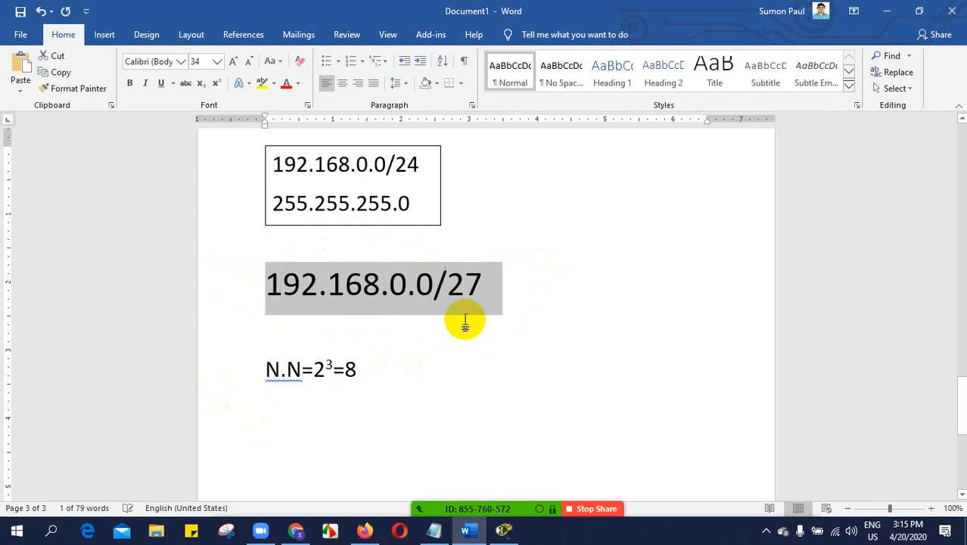
{"action": "key", "text": "ctrl+bracketright"}
{"action": "key", "text": "ctrl+bracketright"}
{"action": "key", "text": "ctrl+bracketright"}
{"action": "key", "text": "ctrl+bracketright"}
{"action": "key", "text": "ctrl+bracketright"}
{"action": "key", "text": "ctrl+bracketright"}
{"action": "key", "text": "ctrl+bracketright"}
{"action": "key", "text": "ctrl+bracketright"}
{"action": "key", "text": "ctrl+bracketright"}
{"action": "key", "text": "ctrl+bracketright"}
{"action": "key", "text": "ctrl+bracketright"}
{"action": "key", "text": "ctrl+bracketright"}
{"action": "key", "text": "ctrl+bracketright"}
{"action": "key", "text": "ctrl+bracketright"}
{"action": "key", "text": "ctrl+bracketright"}
{"action": "key", "text": "ctrl+bracketright"}
{"action": "key", "text": "ctrl+bracketright"}
{"action": "key", "text": "ctrl+bracketright"}
{"action": "key", "text": "ctrl+bracketright"}
{"action": "key", "text": "ctrl+bracketright"}
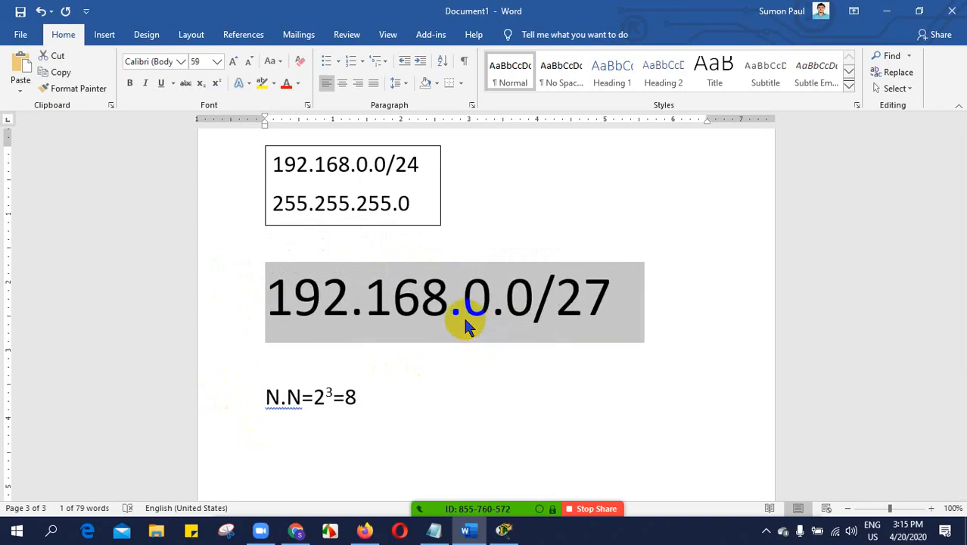
- Add another empty line below the enlarged address and insert a table with 32 columns and 2 rows there
{"action": "key", "text": "Down"}
{"action": "key", "text": "Return"}
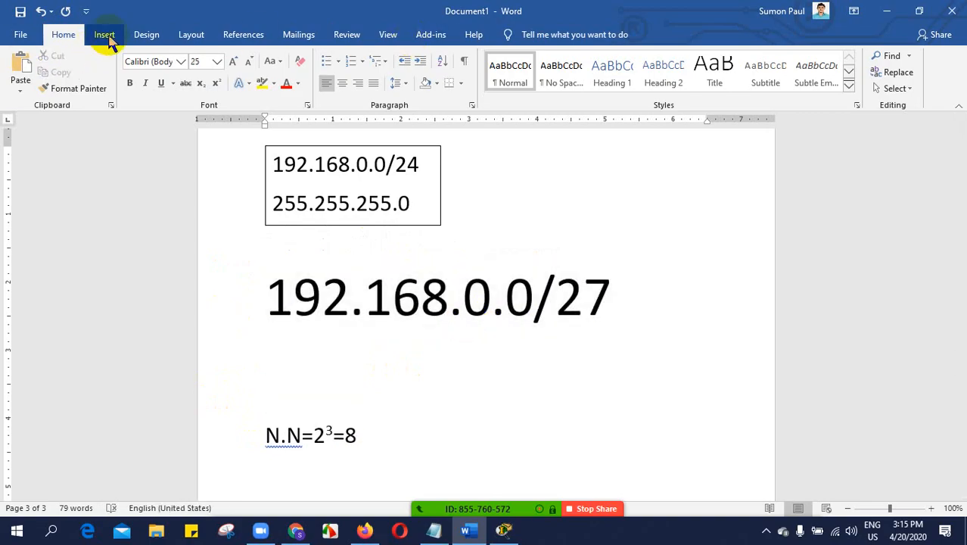
{"action": "left_click", "coordinate": [105, 35]}
{"action": "left_click", "coordinate": [100, 72]}
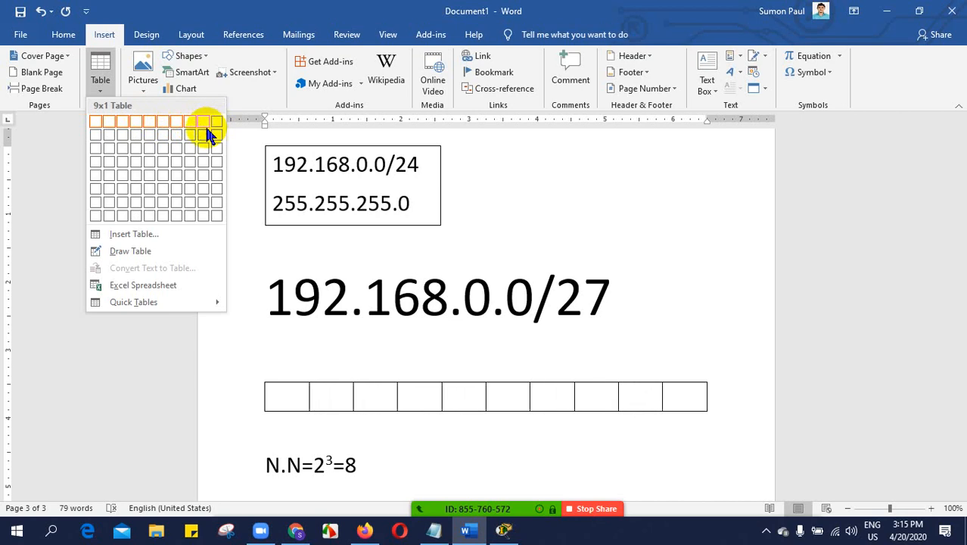
{"action": "left_click", "coordinate": [136, 236]}
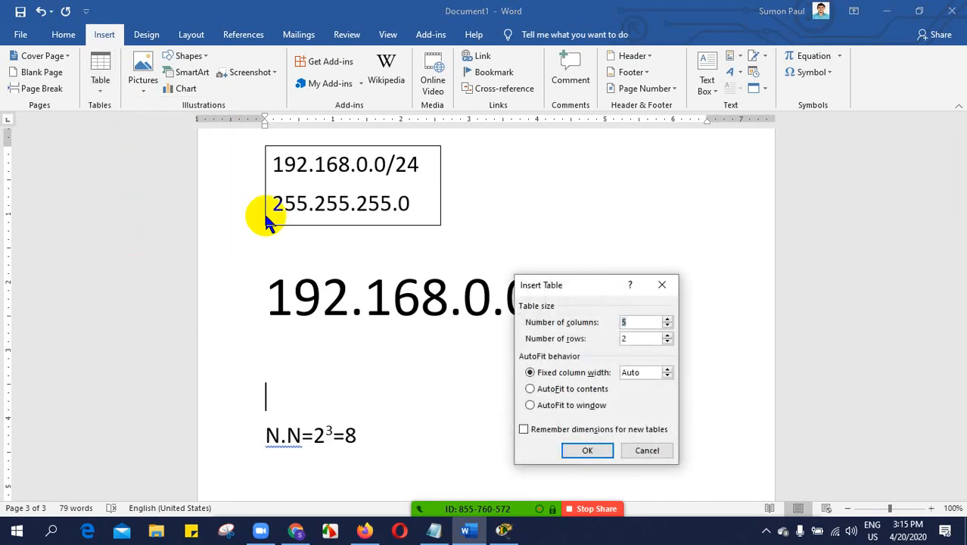
{"action": "left_click_drag", "start_coordinate": [583, 284], "coordinate": [676, 181]}
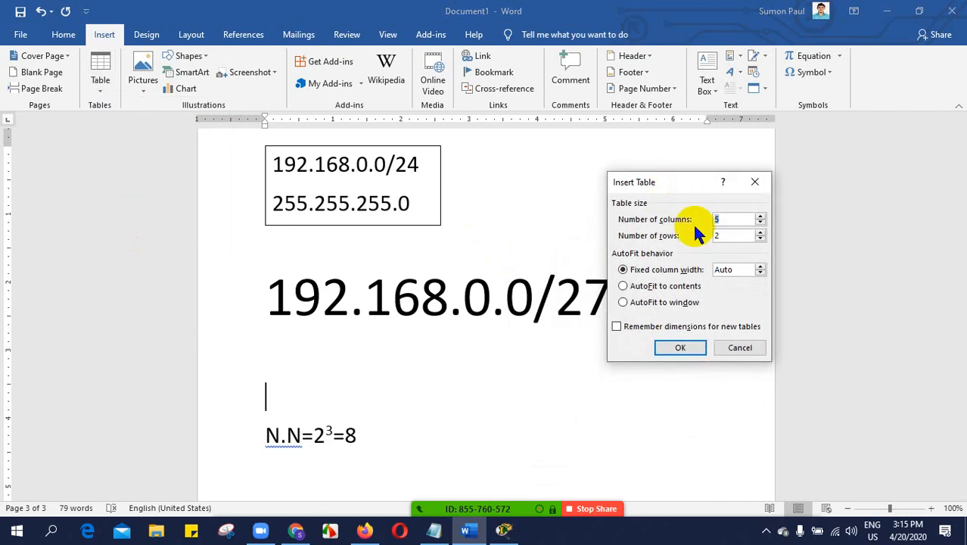
{"action": "left_click", "coordinate": [741, 219]}
{"action": "key", "text": "BackSpace"}
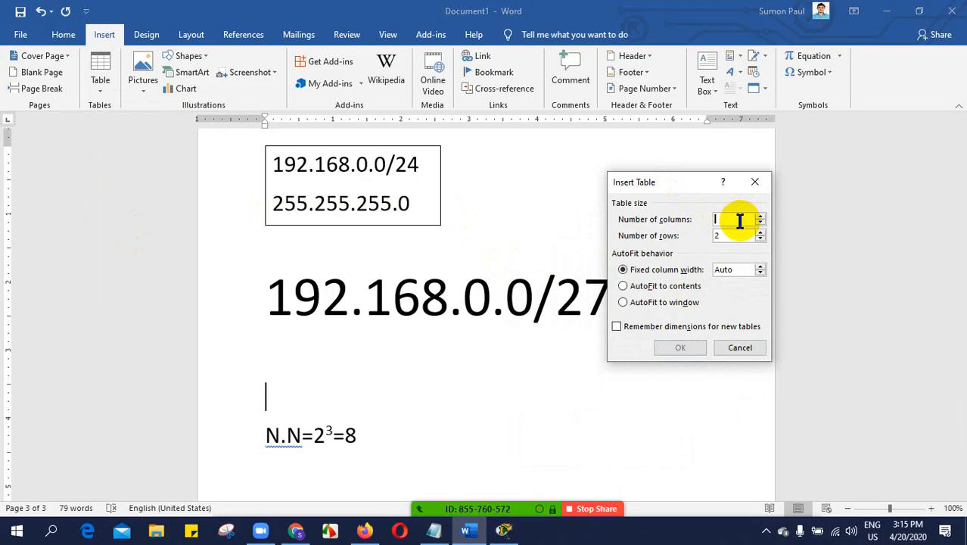
{"action": "type", "text": "3"}
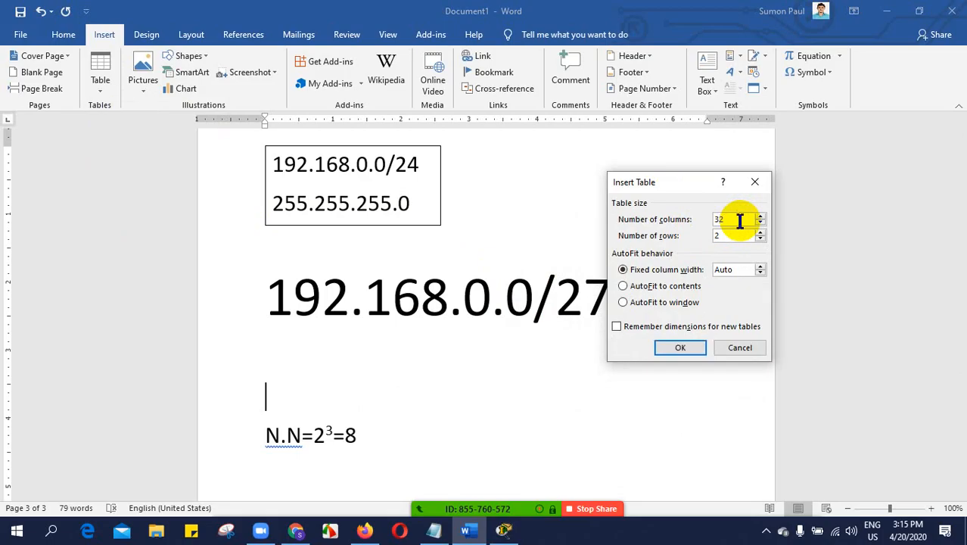
{"action": "type", "text": "2"}
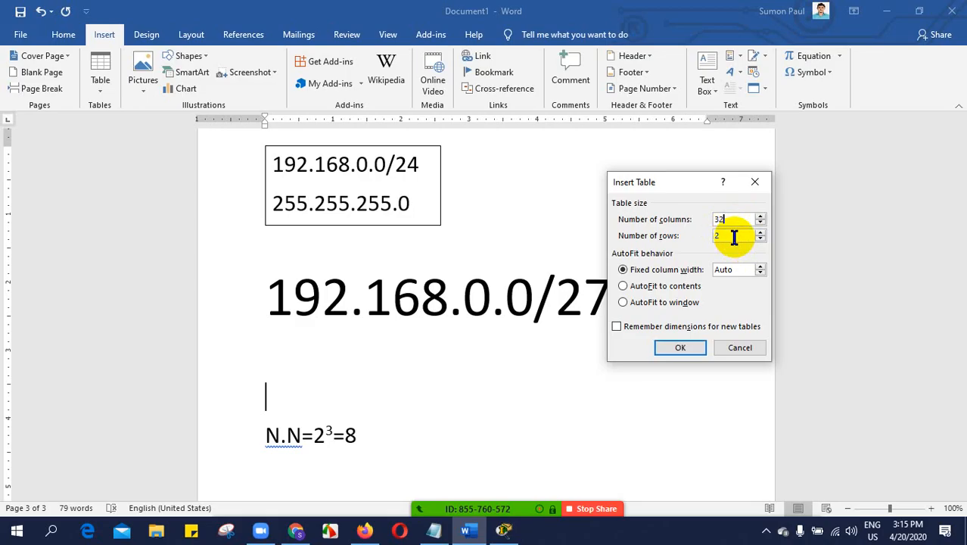
{"action": "left_click", "coordinate": [683, 349]}
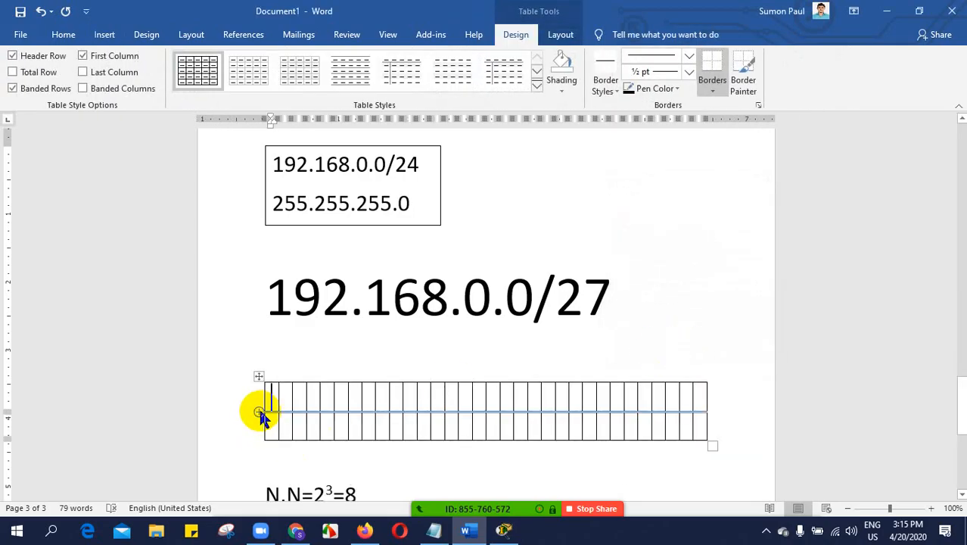
- Enlarge the empty two-row table and move it up directly beneath the 192.168.0.0/27 line
{"action": "left_click_drag", "start_coordinate": [715, 446], "coordinate": [754, 441]}
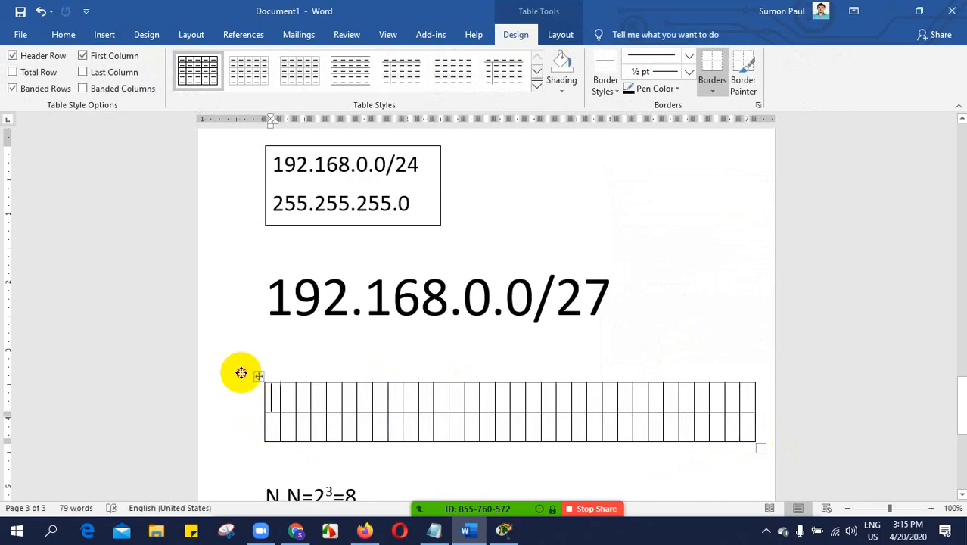
{"action": "left_click_drag", "start_coordinate": [240, 373], "coordinate": [233, 338]}
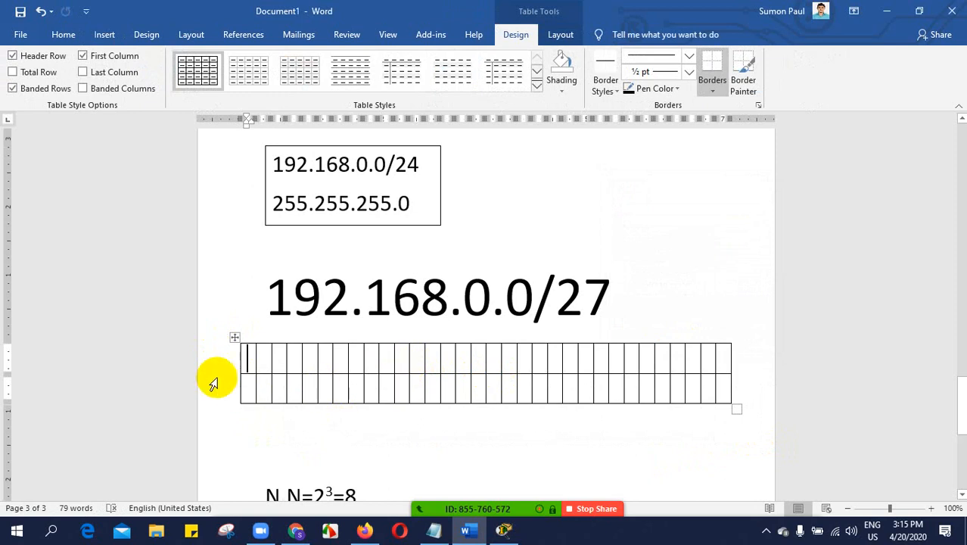
{"action": "type", "text": "128"}
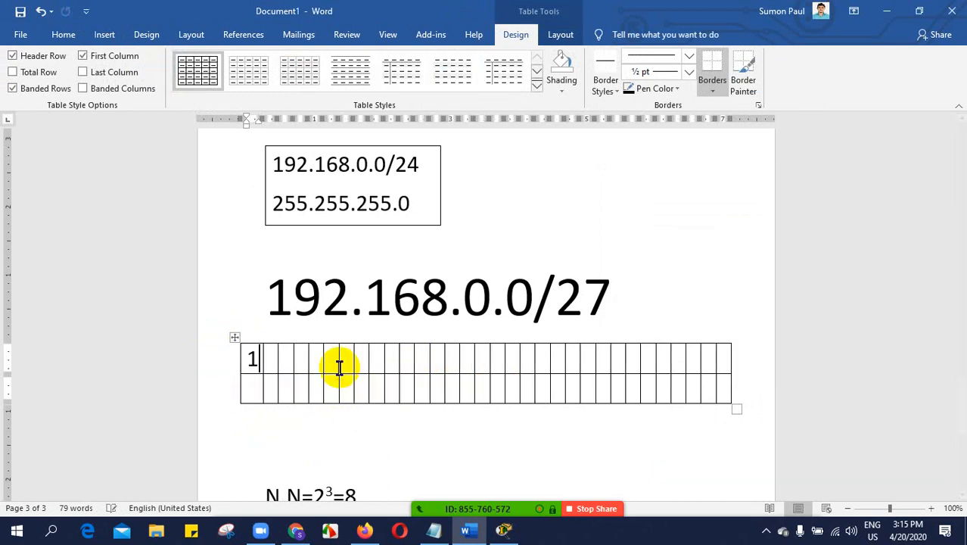
{"action": "key", "text": "BackSpace"}
{"action": "key", "text": "BackSpace"}
{"action": "key", "text": "BackSpace"}
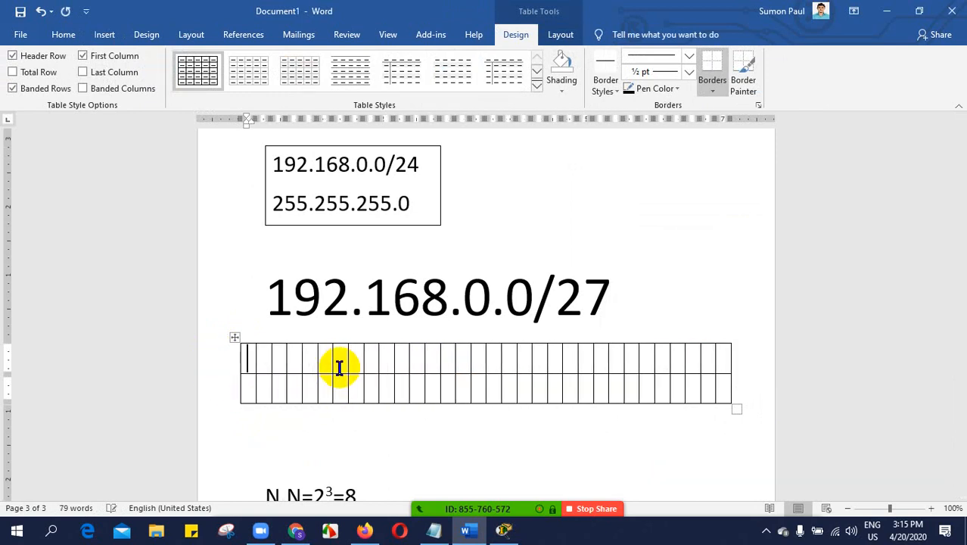
- Enter 128 at font size 11 in the table's first cell and try 64 in the cell beside it
{"action": "left_click", "coordinate": [64, 39]}
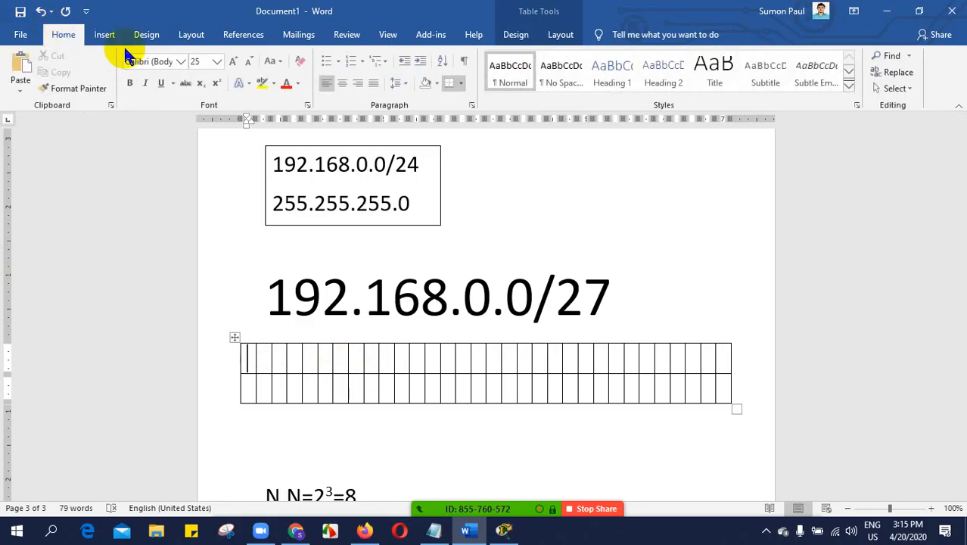
{"action": "left_click", "coordinate": [222, 64]}
{"action": "left_click", "coordinate": [208, 115]}
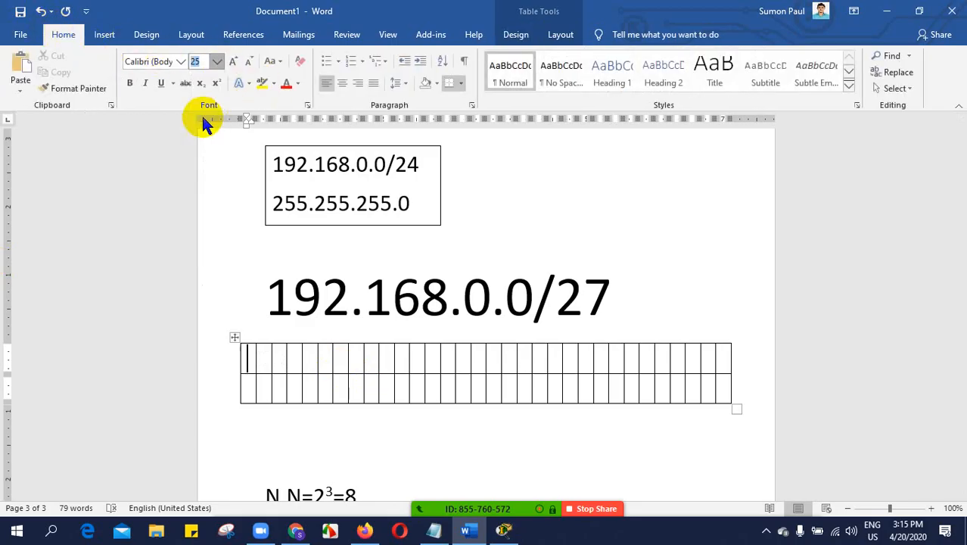
{"action": "type", "text": "128"}
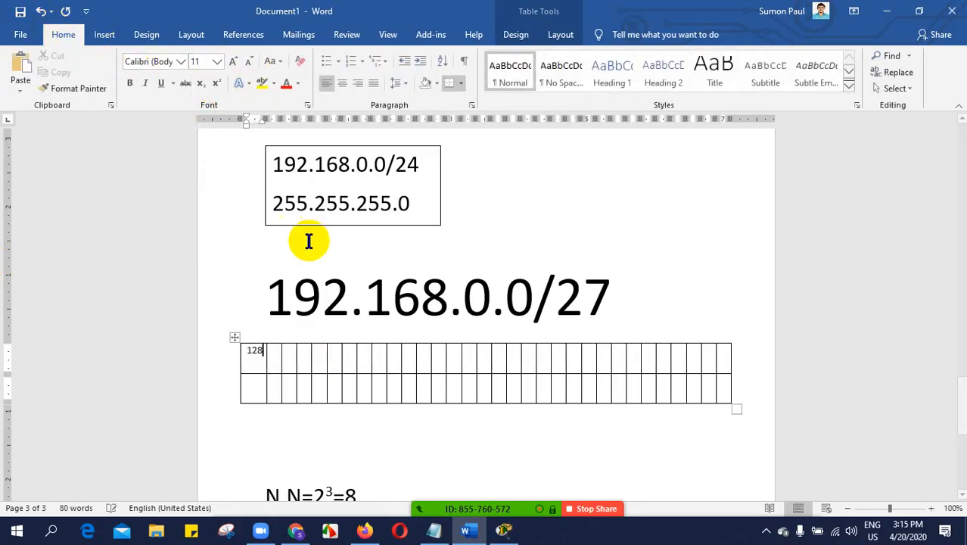
{"action": "left_click", "coordinate": [273, 356]}
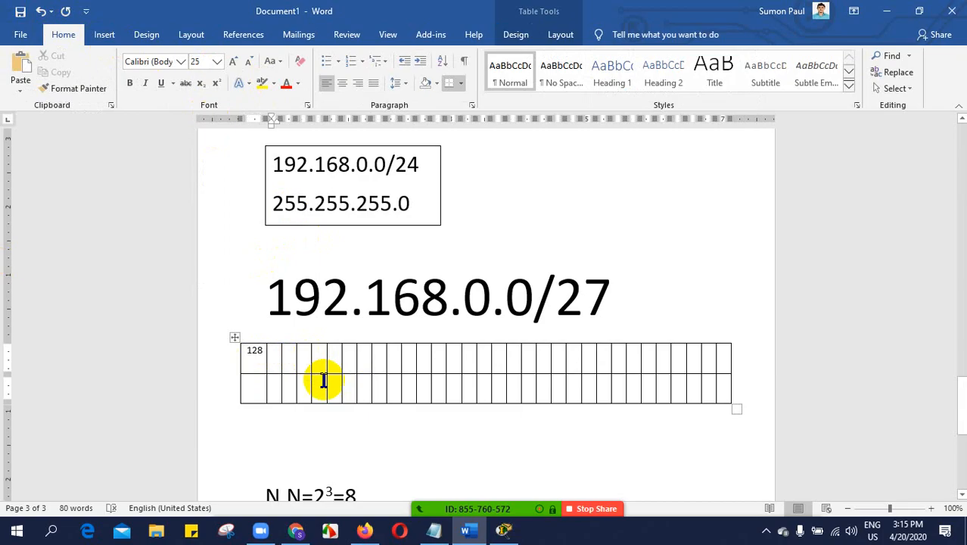
{"action": "type", "text": "64"}
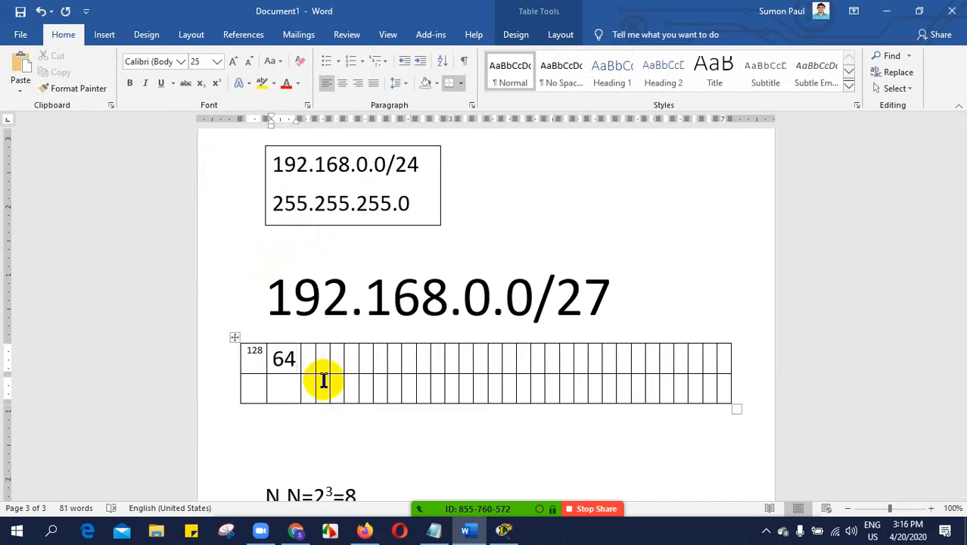
{"action": "key", "text": "BackSpace"}
{"action": "key", "text": "BackSpace"}
- Clear the first cell's value and delete the whole many-column table under 192.168.0.0/27
{"action": "double_click", "coordinate": [255, 350]}
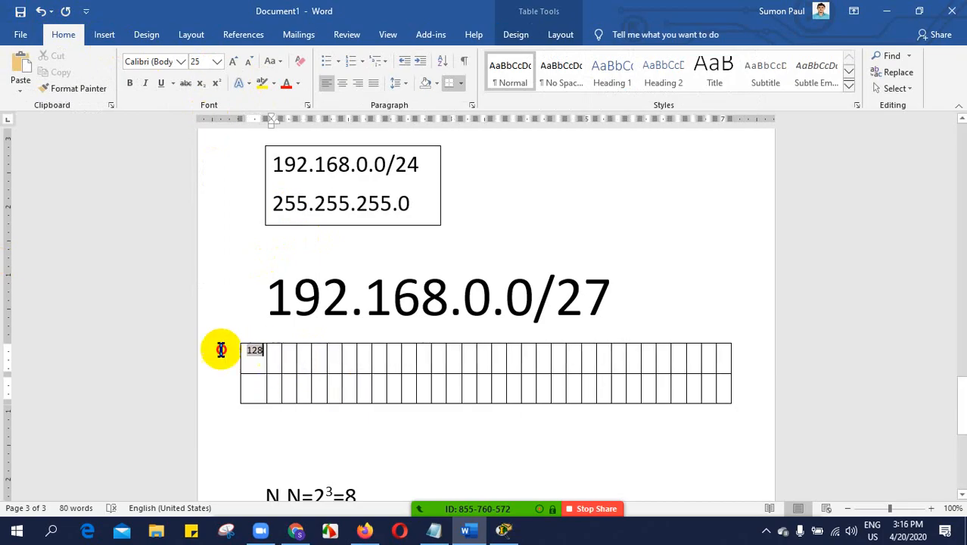
{"action": "key", "text": "BackSpace"}
{"action": "left_click", "coordinate": [234, 337]}
{"action": "key", "text": "BackSpace"}
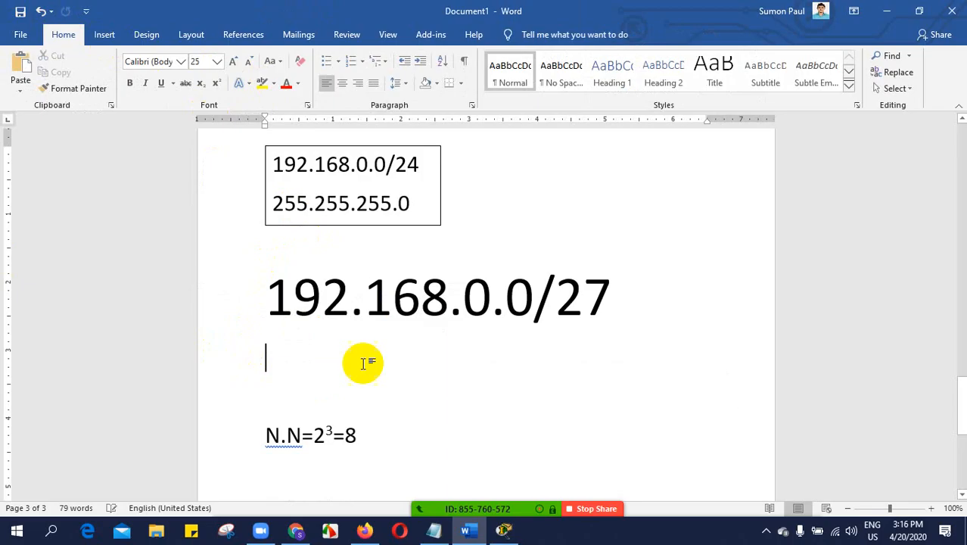
- Enter the subnet mask 255.255.255.224 on the line below 192.168.0.0/27
{"action": "type", "text": "255.255.255."}
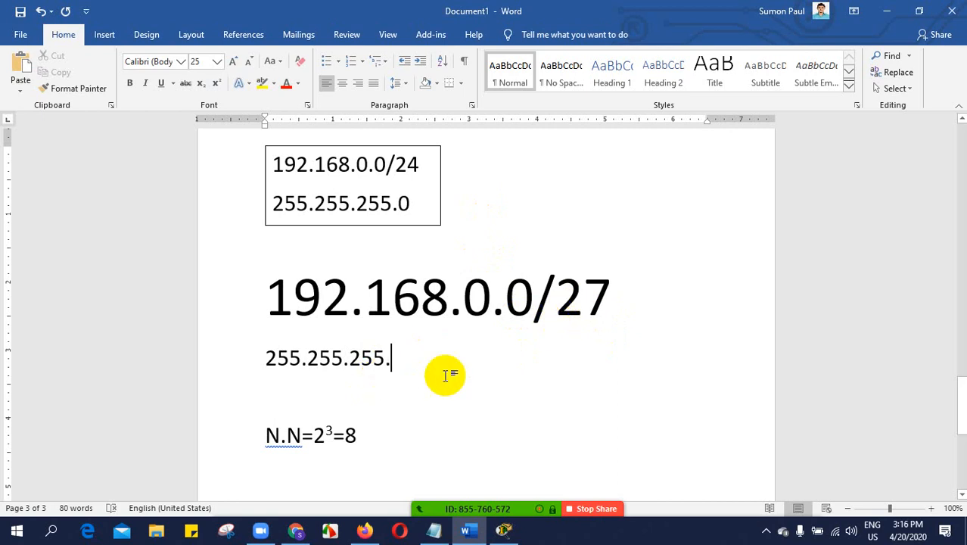
{"action": "type", "text": "224"}
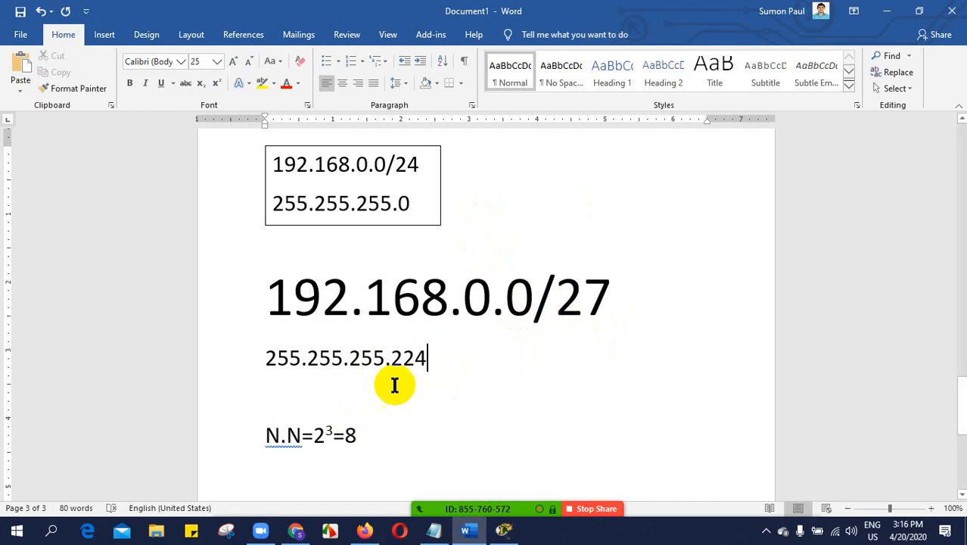
{"action": "triple_click", "coordinate": [263, 361]}
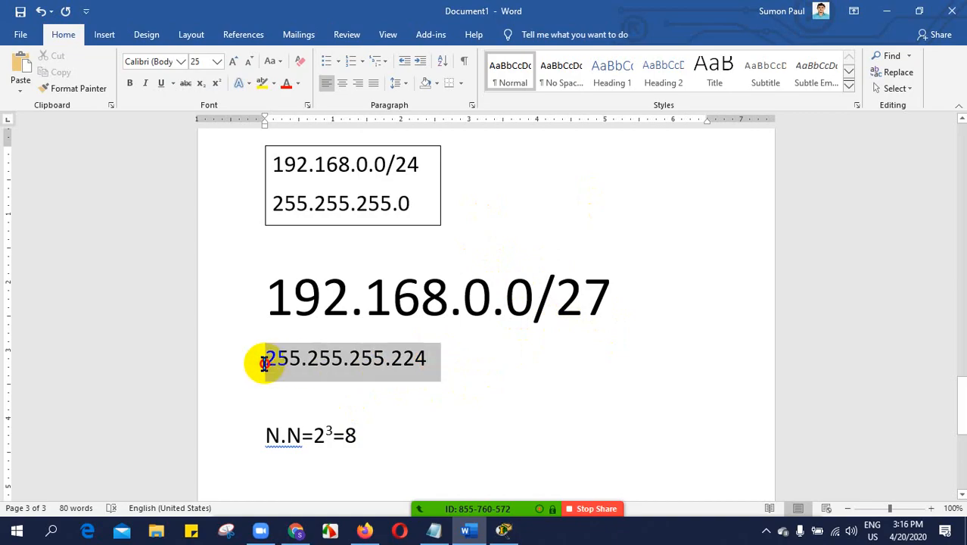
{"action": "left_click", "coordinate": [378, 407]}
{"action": "left_click", "coordinate": [360, 442]}
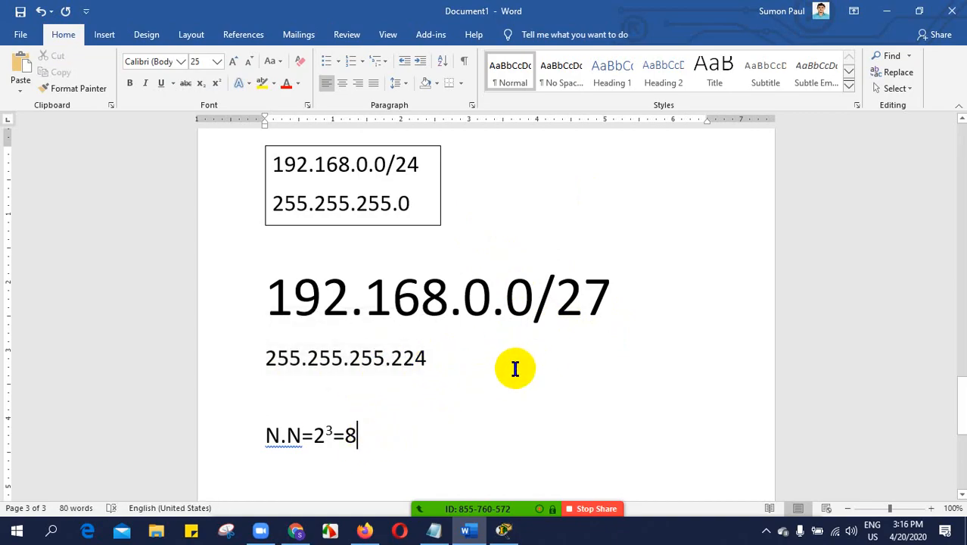
- Insert a table of eight columns and two rows between the 192.168.0.0/27 line and the subnet mask
{"action": "left_click", "coordinate": [283, 392]}
{"action": "left_click", "coordinate": [261, 353]}
{"action": "key", "text": "Return"}
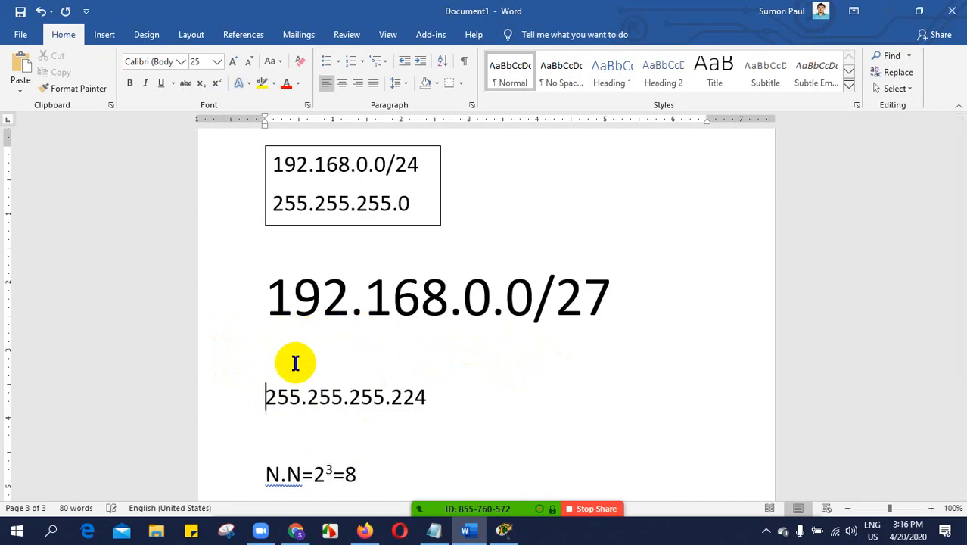
{"action": "left_click", "coordinate": [295, 363]}
{"action": "left_click", "coordinate": [106, 34]}
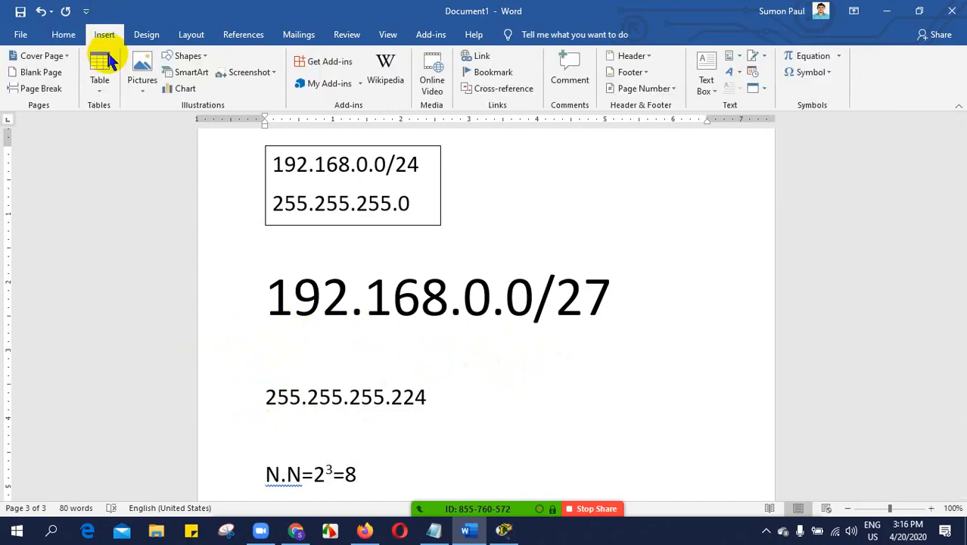
{"action": "left_click", "coordinate": [101, 68]}
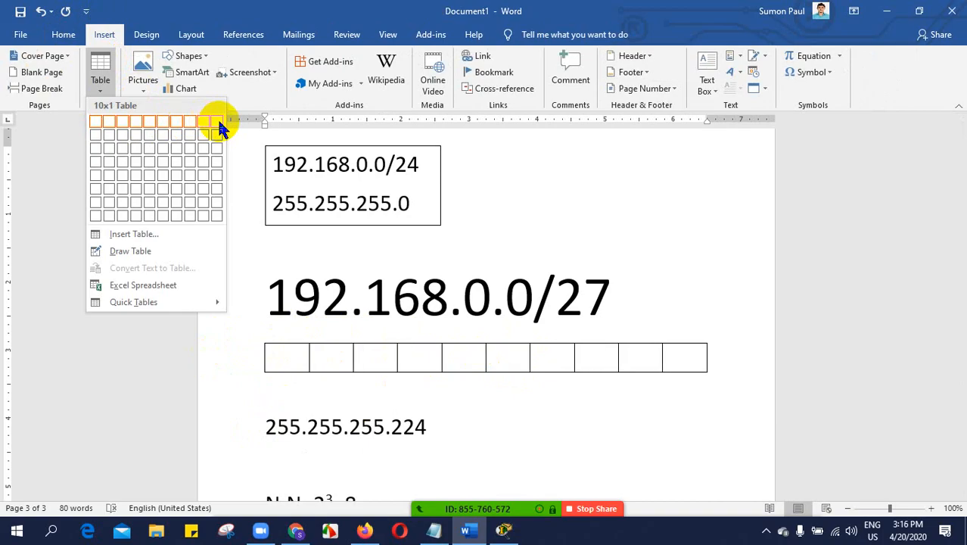
{"action": "left_click", "coordinate": [194, 124]}
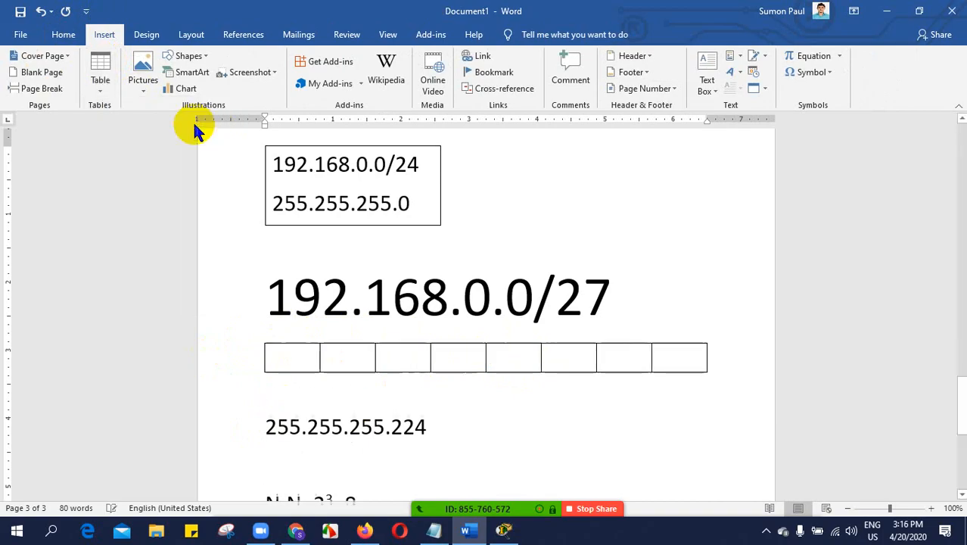
{"action": "left_click", "coordinate": [719, 358]}
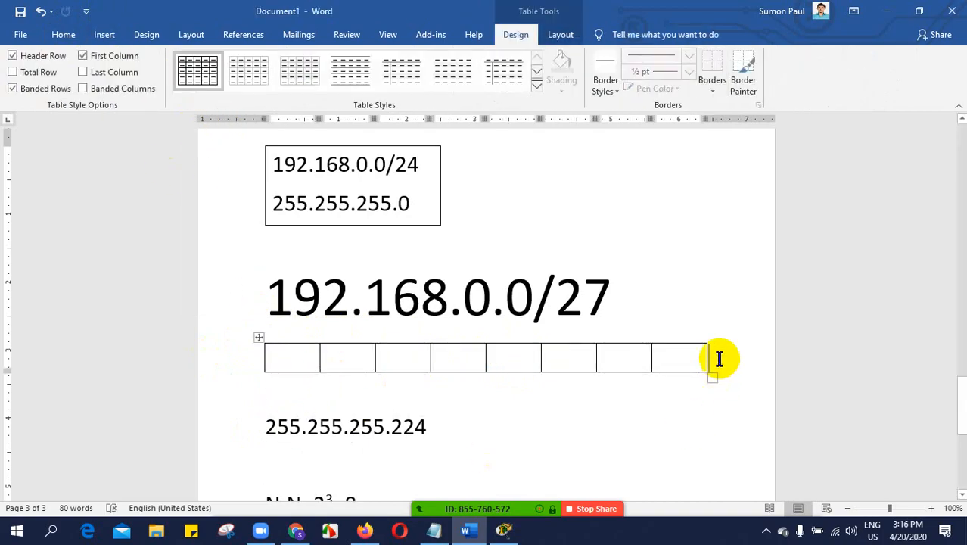
{"action": "key", "text": "Return"}
- Fill the table's first row with the bit values 128, 64, 32, 16, 8, 4, 2 and 1
{"action": "left_click", "coordinate": [295, 357]}
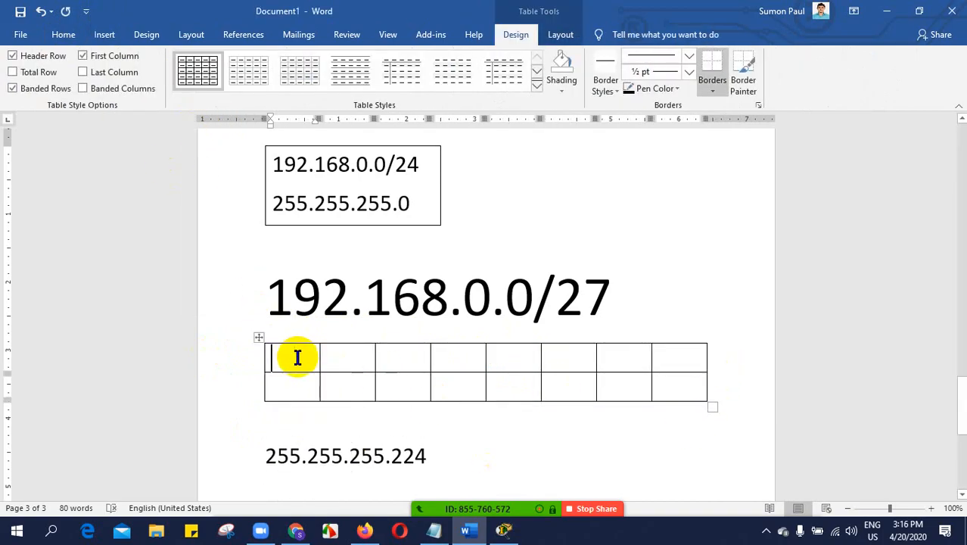
{"action": "type", "text": "128"}
{"action": "key", "text": "Tab"}
{"action": "type", "text": "64"}
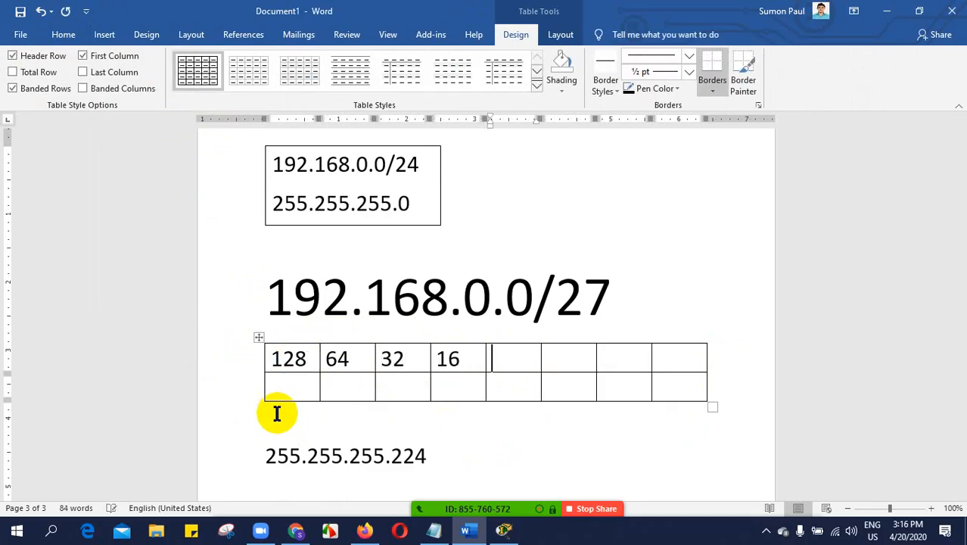
{"action": "type", "text": "4"}
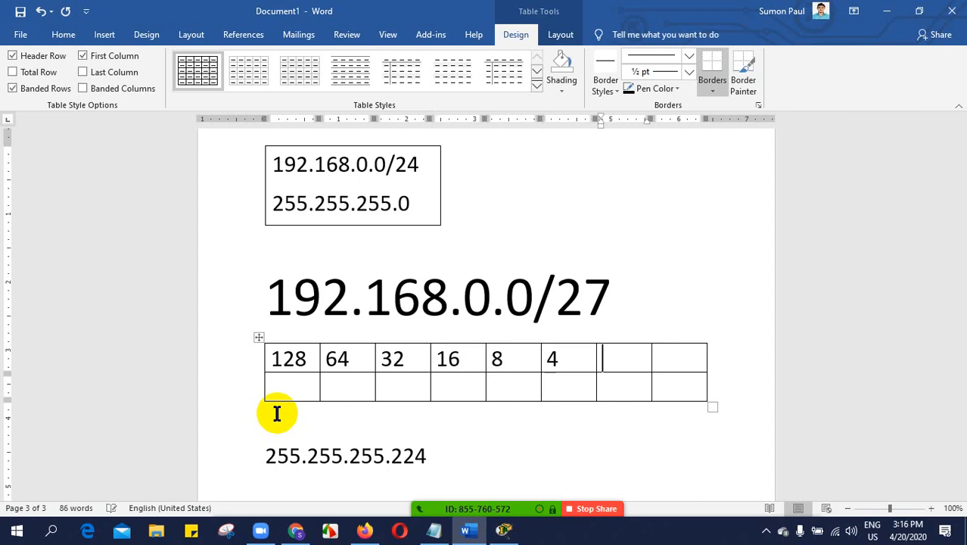
{"action": "key", "text": "Tab"}
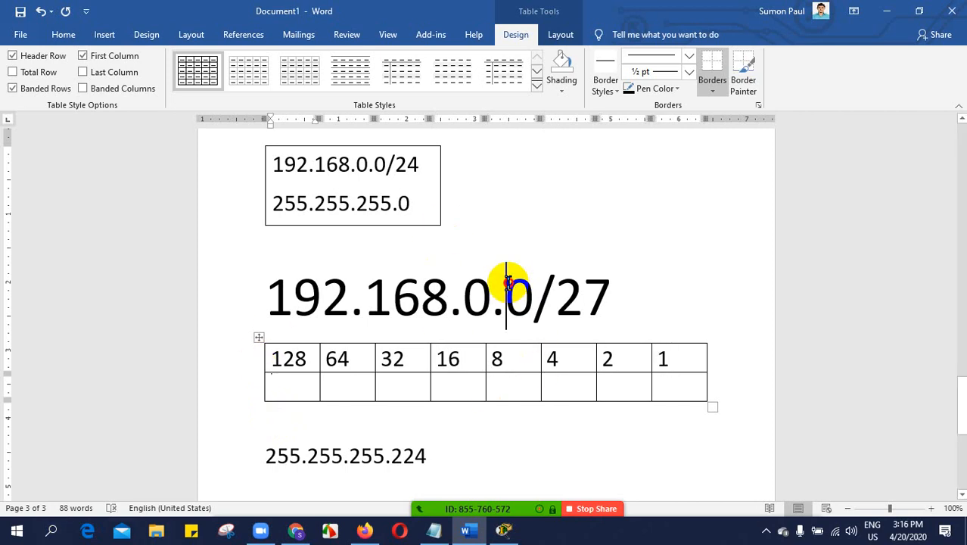
{"action": "left_click_drag", "start_coordinate": [501, 276], "coordinate": [270, 295]}
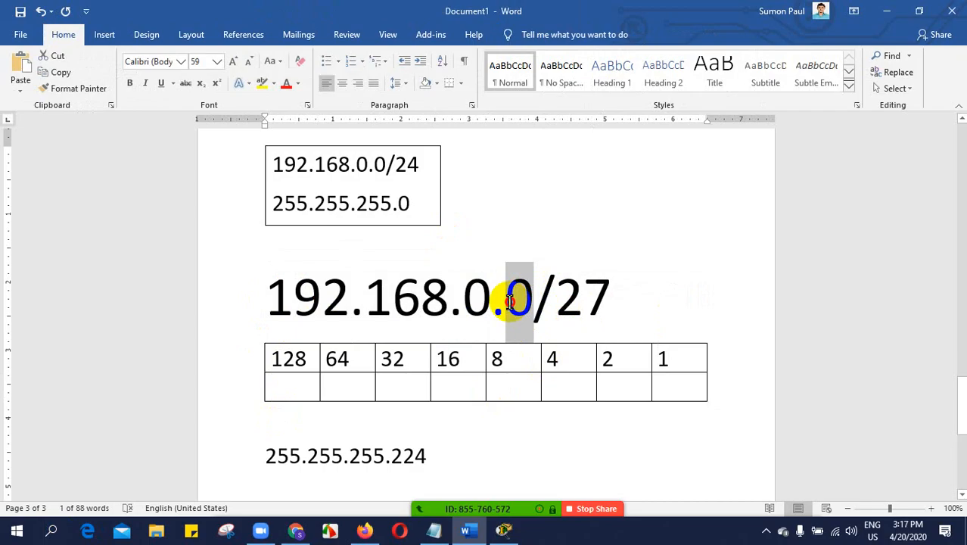
{"action": "left_click", "coordinate": [535, 299]}
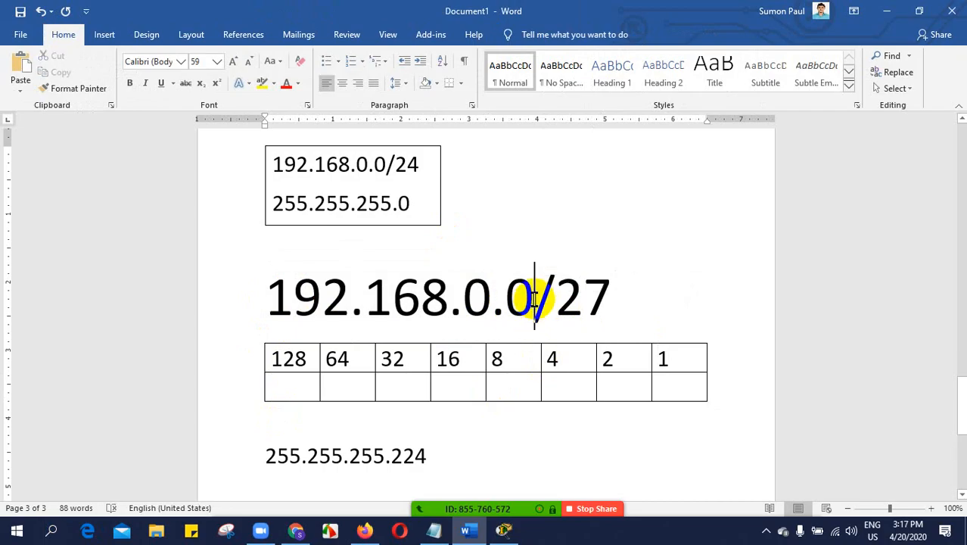
{"action": "left_click_drag", "start_coordinate": [533, 299], "coordinate": [517, 304]}
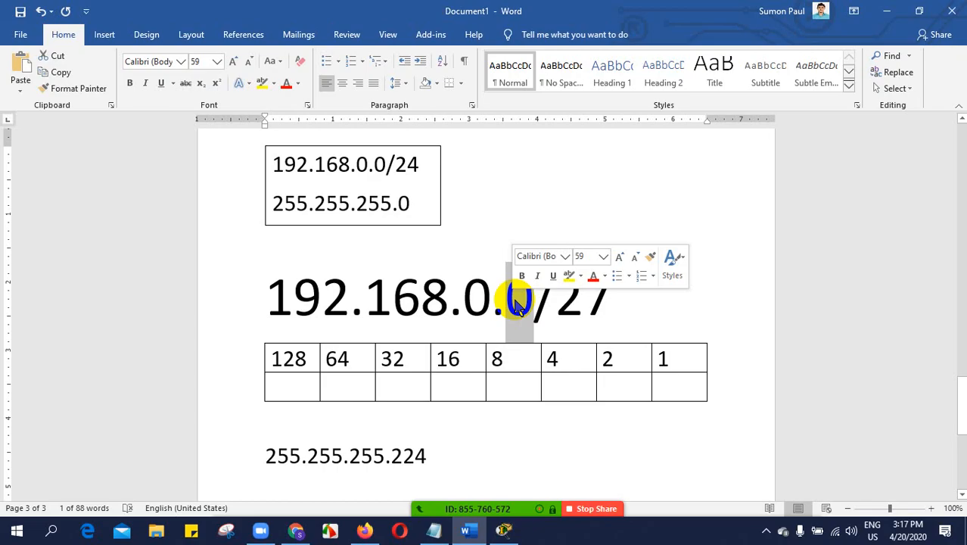
{"action": "left_click", "coordinate": [311, 386]}
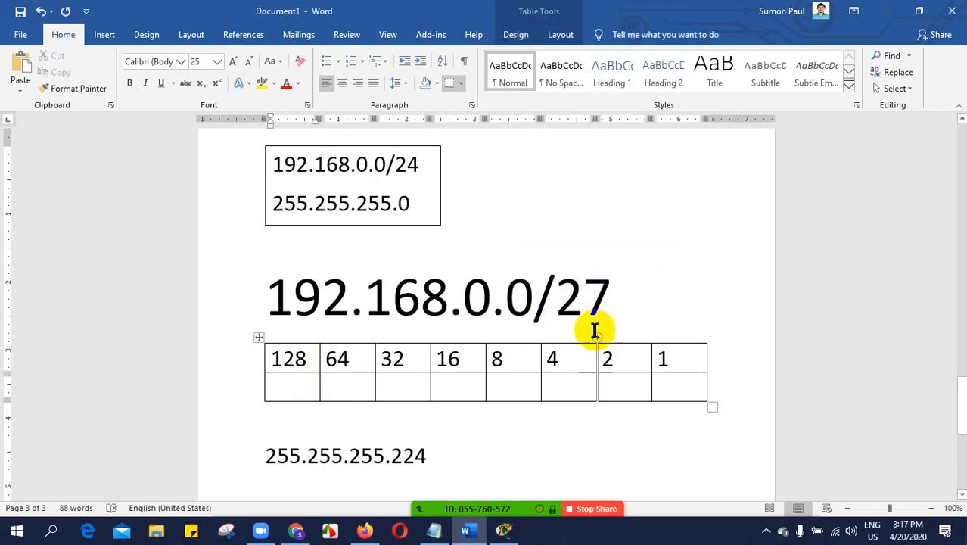
{"action": "double_click", "coordinate": [416, 160]}
- Enter 1 in the second-row cells beneath 128, 64 and 32
{"action": "left_click", "coordinate": [281, 385]}
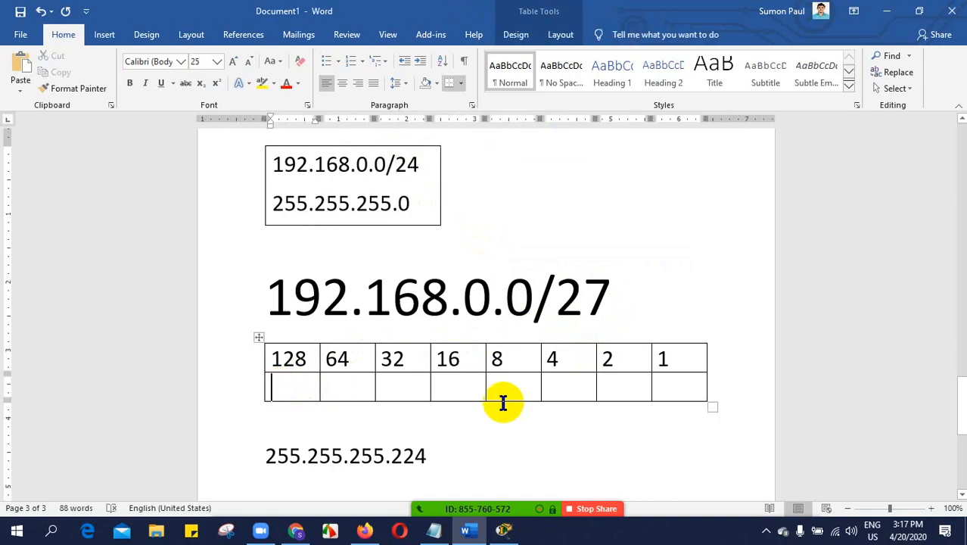
{"action": "type", "text": "1"}
{"action": "left_click", "coordinate": [349, 386]}
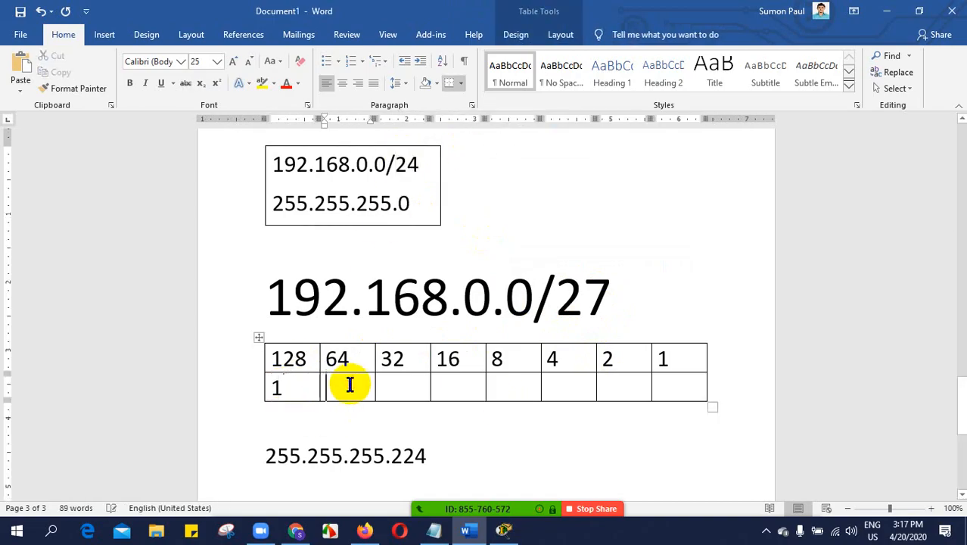
{"action": "type", "text": "1"}
{"action": "left_click", "coordinate": [400, 386]}
{"action": "type", "text": "1"}
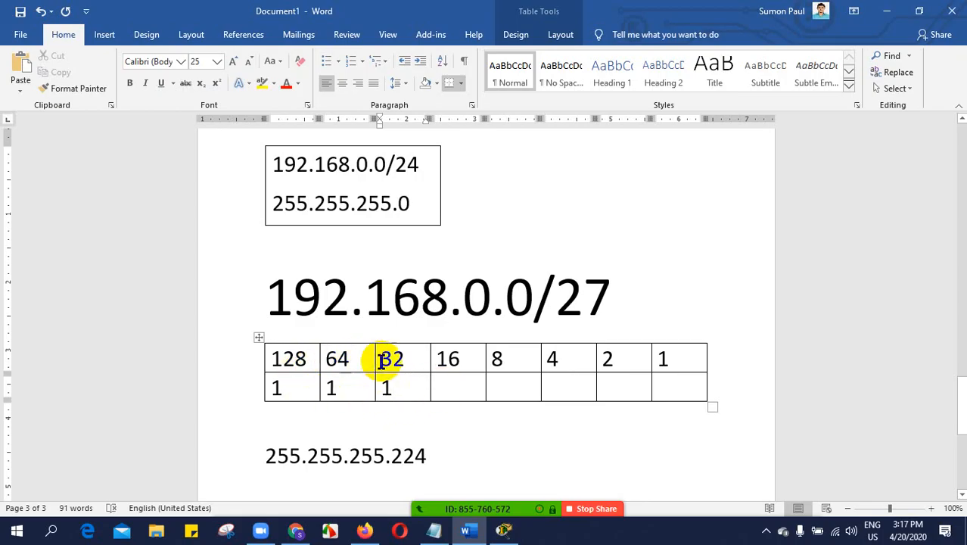
- Enter 0 in the remaining second-row cells beneath 16, 8, 4, 2 and 1
{"action": "left_click_drag", "start_coordinate": [428, 456], "coordinate": [390, 457]}
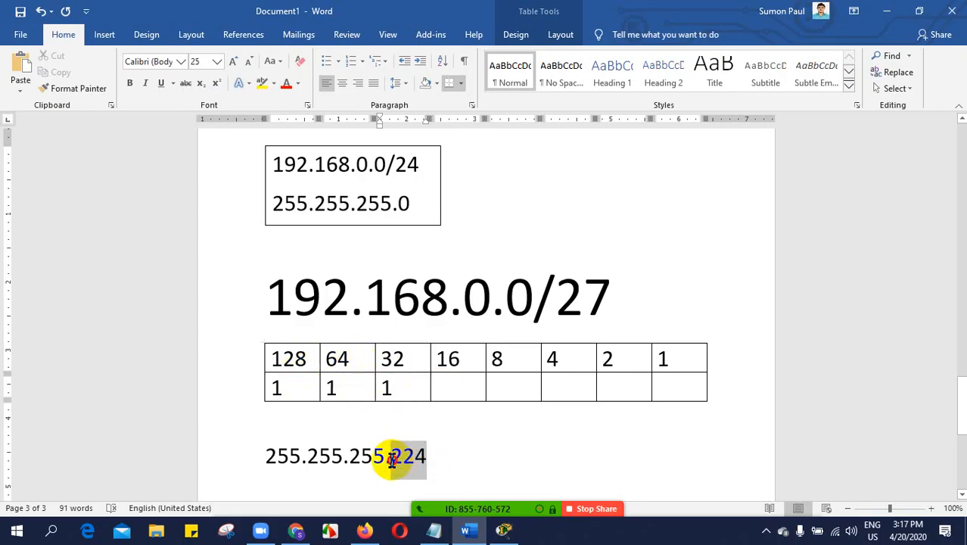
{"action": "left_click", "coordinate": [454, 387]}
{"action": "type", "text": "0"}
{"action": "left_click", "coordinate": [511, 386]}
{"action": "type", "text": "0"}
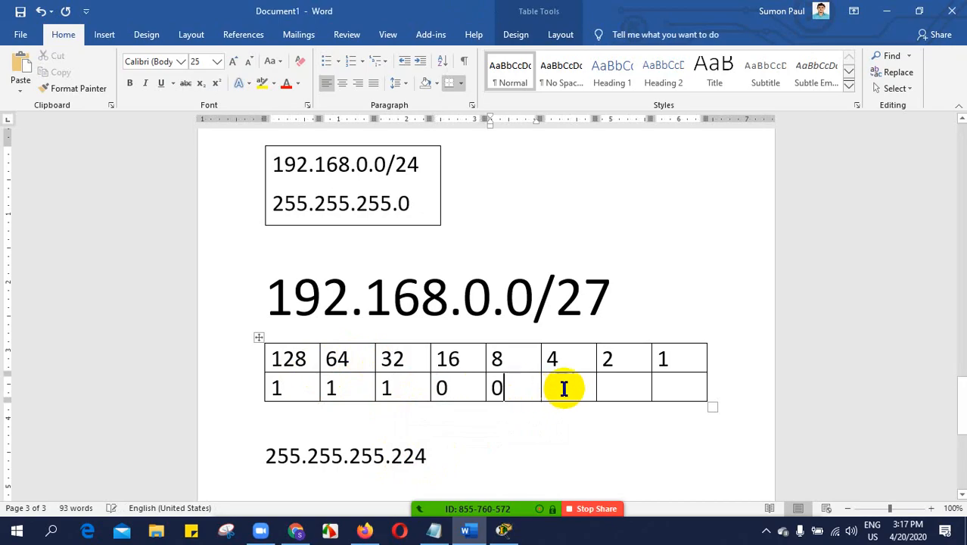
{"action": "left_click", "coordinate": [562, 389]}
{"action": "type", "text": "0"}
{"action": "left_click", "coordinate": [619, 389]}
{"action": "type", "text": "0"}
{"action": "left_click", "coordinate": [674, 390]}
{"action": "type", "text": "0"}
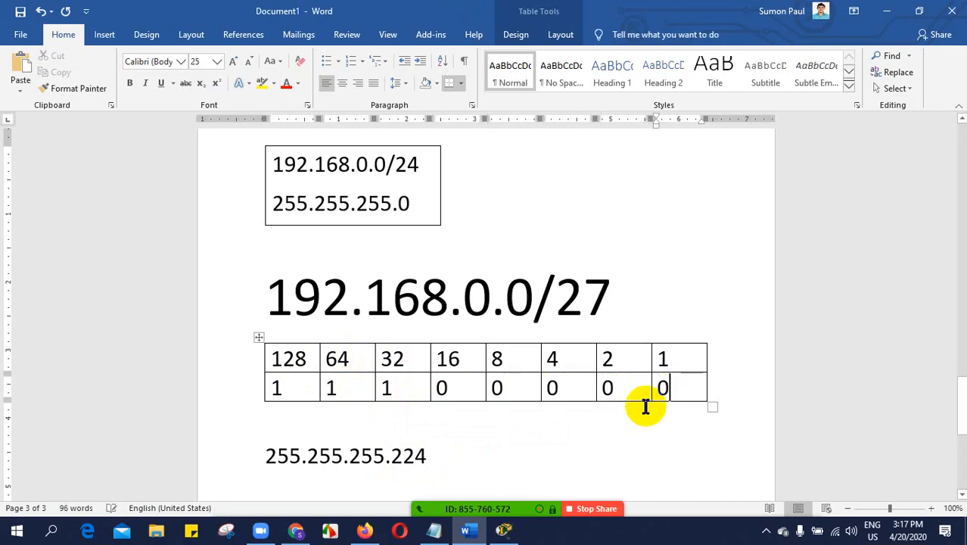
{"action": "scroll", "coordinate": [350, 454], "scroll_direction": "down", "scroll_amount": 3}
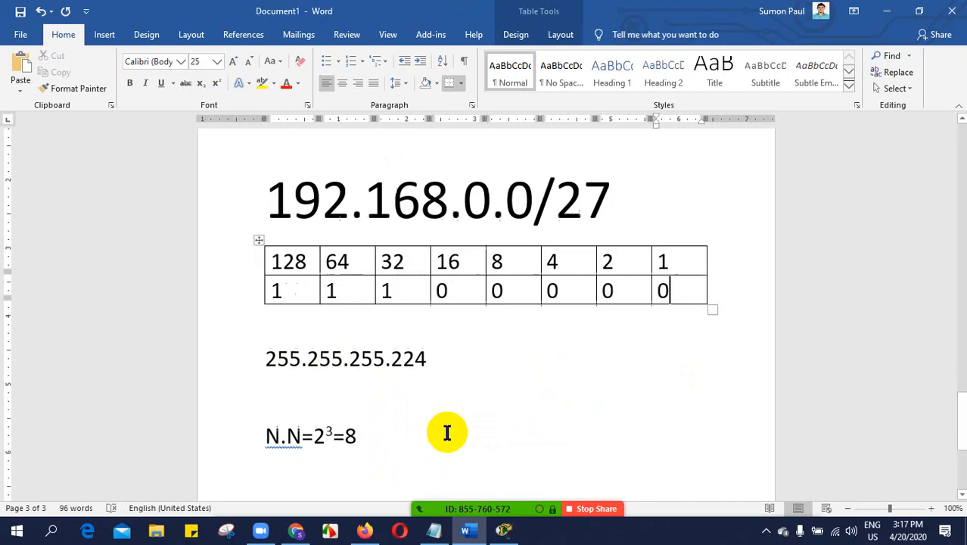
- Remove the blank line between the subnet mask and N.N=2³=8, and add a new line below the formula
{"action": "left_click", "coordinate": [277, 413]}
{"action": "left_click", "coordinate": [266, 426]}
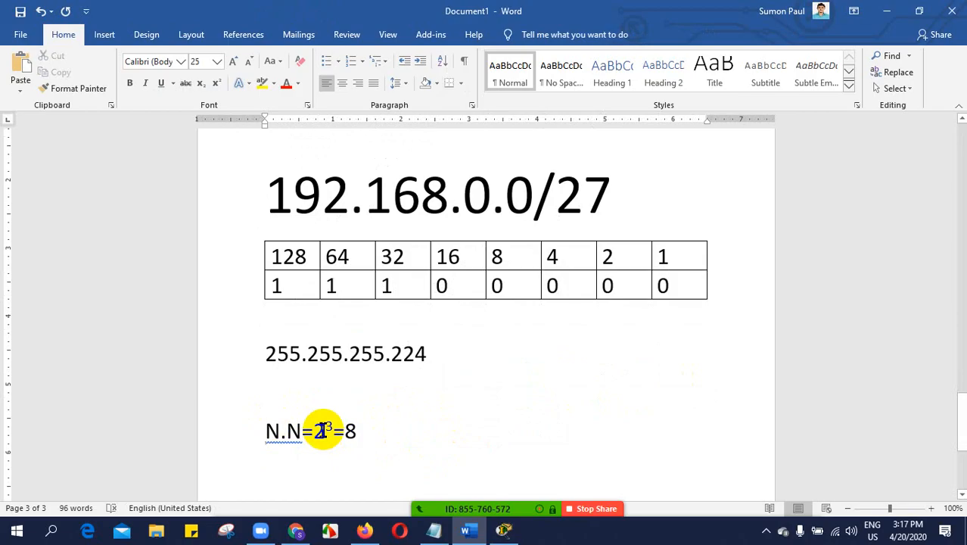
{"action": "key", "text": "BackSpace"}
{"action": "left_click", "coordinate": [382, 396]}
{"action": "key", "text": "Return"}
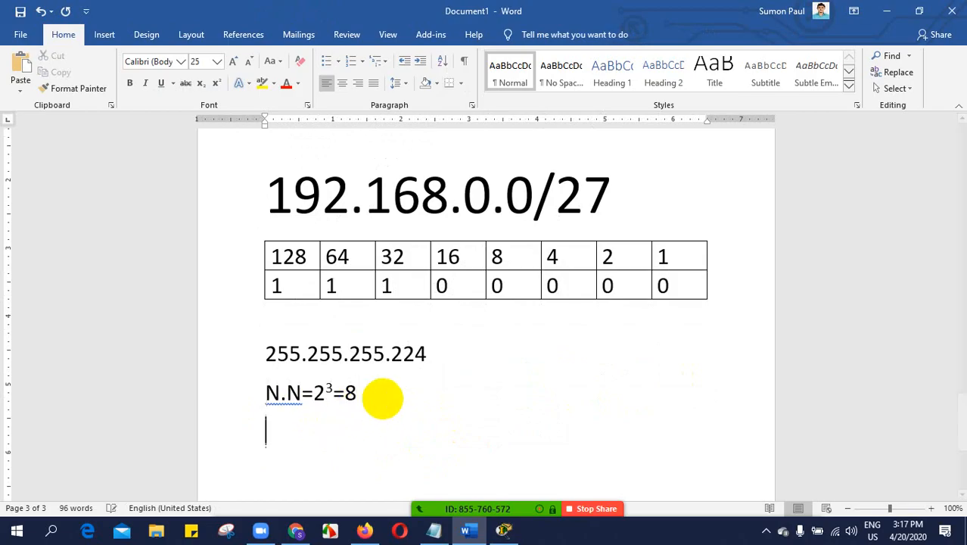
{"action": "type", "text": "N>H"}
{"action": "key", "text": "BackSpace"}
{"action": "key", "text": "BackSpace"}
{"action": "key", "text": "BackSpace"}
- Duplicate the N.N=2³=8 line directly beneath it and change the copy's label to N.H
{"action": "left_click_drag", "start_coordinate": [377, 394], "coordinate": [270, 396]}
{"action": "key", "text": "ctrl+c"}
{"action": "left_click", "coordinate": [274, 429]}
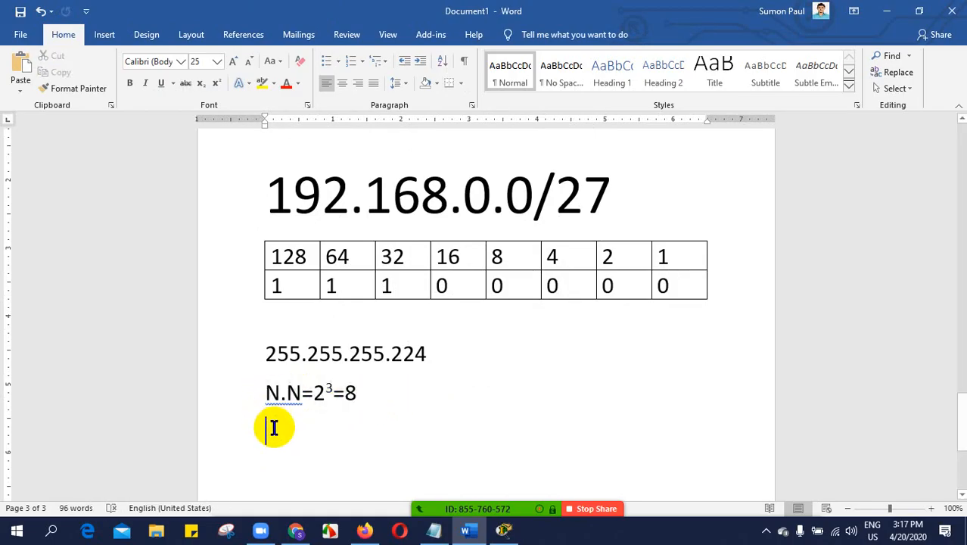
{"action": "key", "text": "ctrl+v"}
{"action": "left_click", "coordinate": [303, 432]}
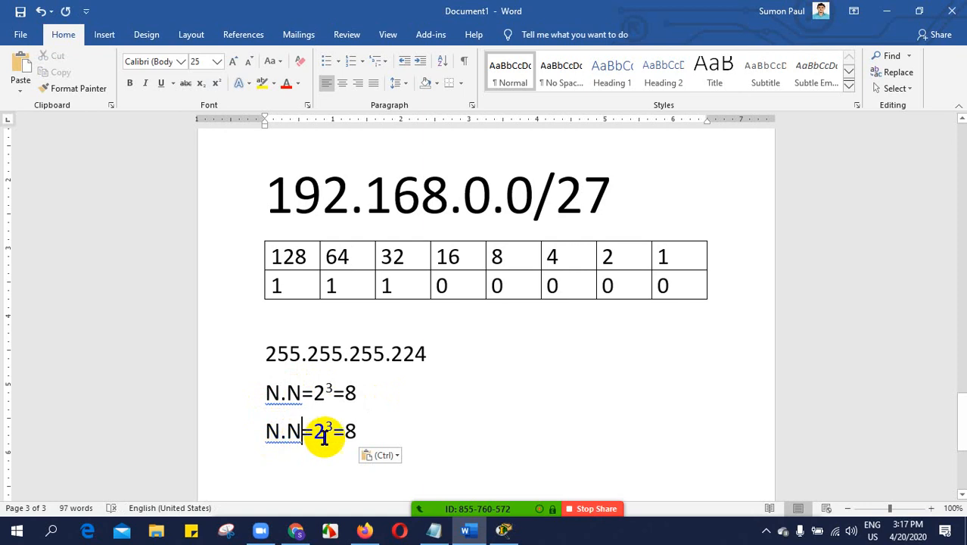
{"action": "key", "text": "BackSpace"}
{"action": "type", "text": "H"}
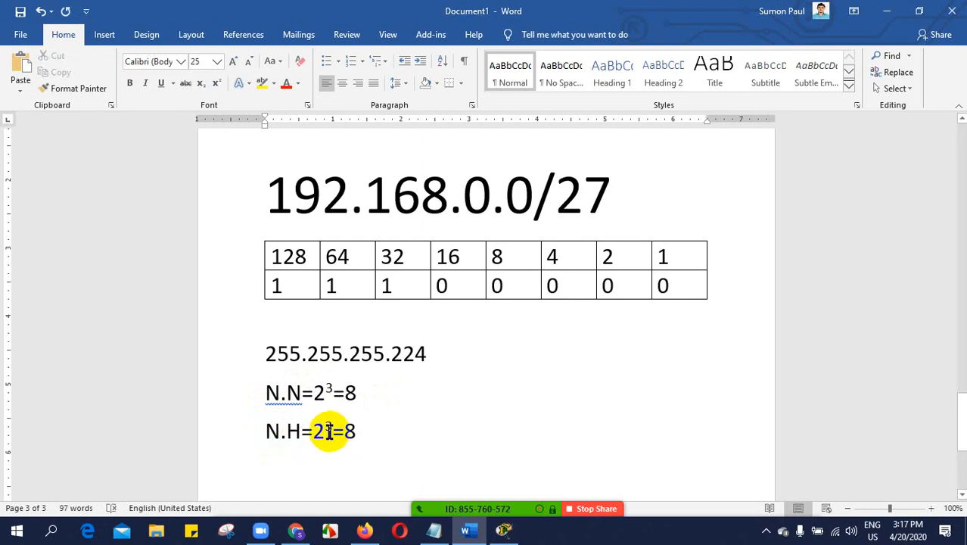
- Change the exponent in the N.H line to 5 and its result to 32, with a space before the result
{"action": "left_click", "coordinate": [333, 431]}
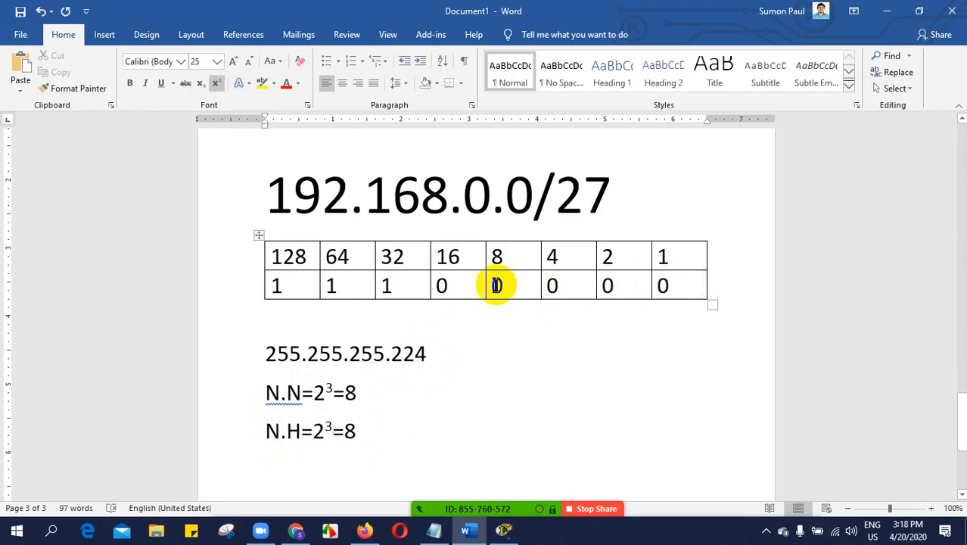
{"action": "key", "text": "BackSpace"}
{"action": "type", "text": "5"}
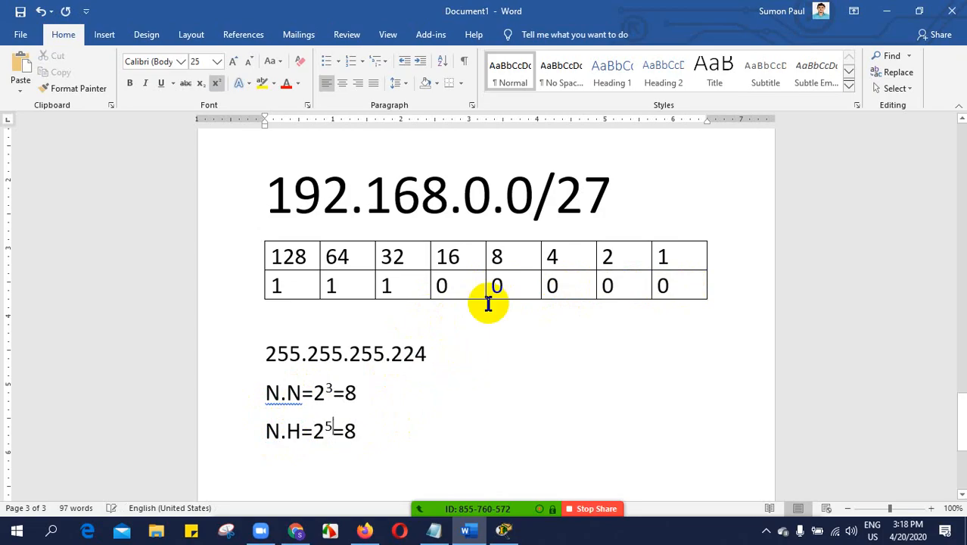
{"action": "left_click", "coordinate": [350, 432]}
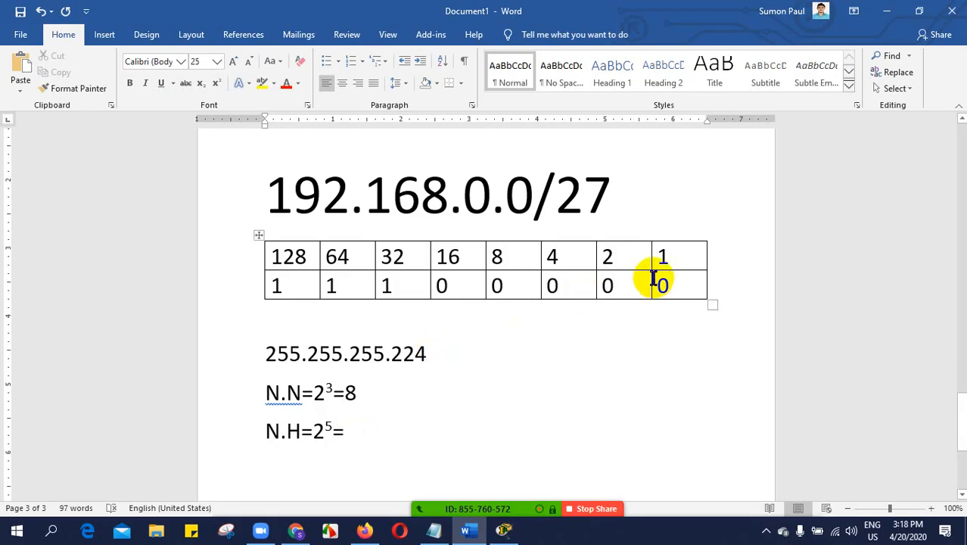
{"action": "double_click", "coordinate": [676, 286]}
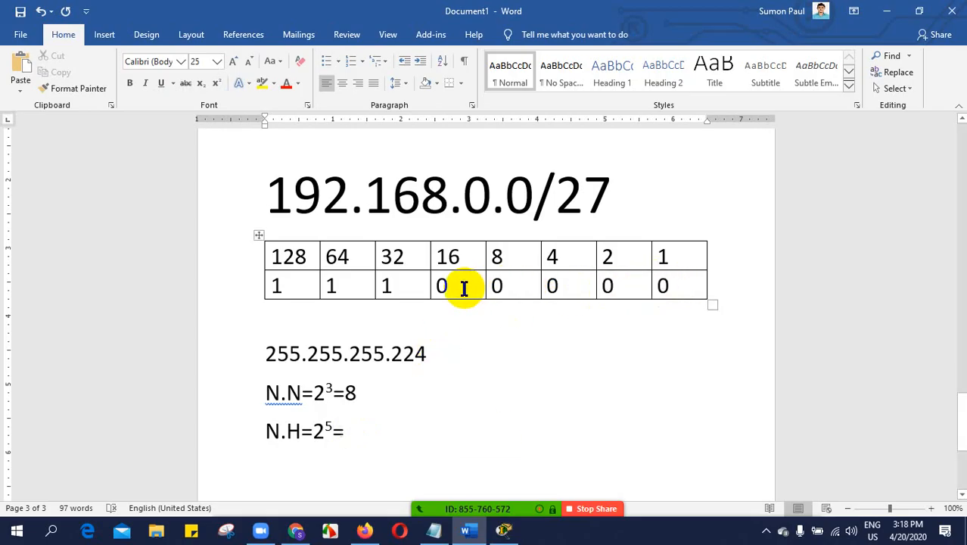
{"action": "type", "text": "3"}
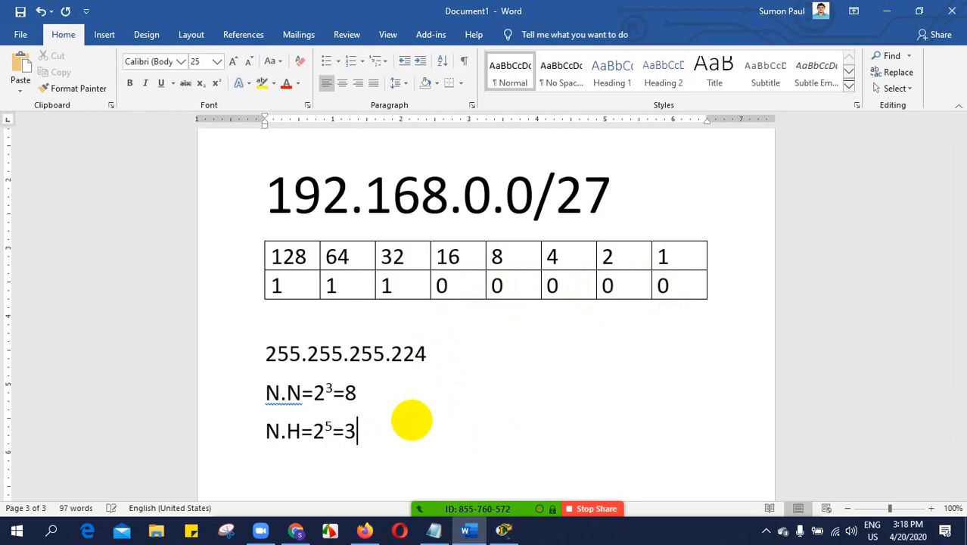
{"action": "type", "text": "2"}
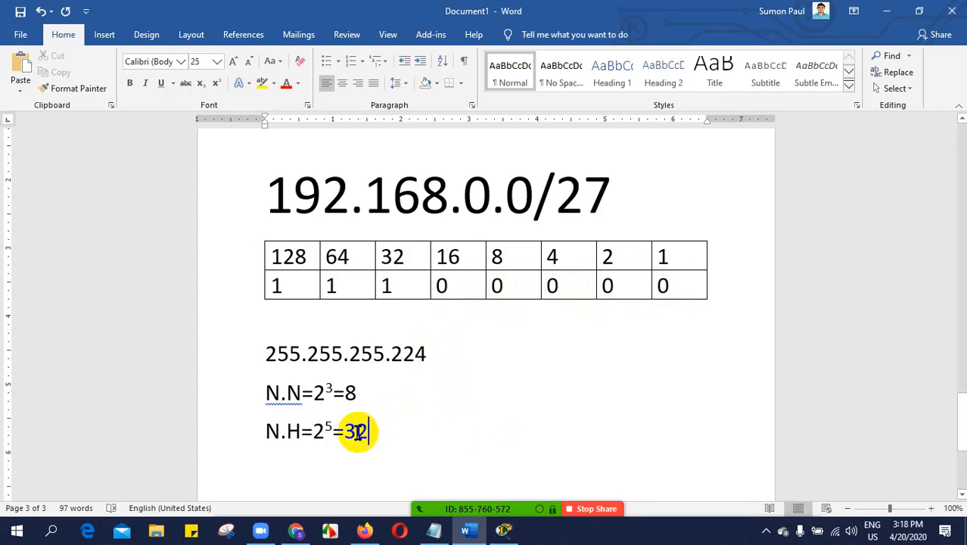
{"action": "left_click", "coordinate": [345, 431]}
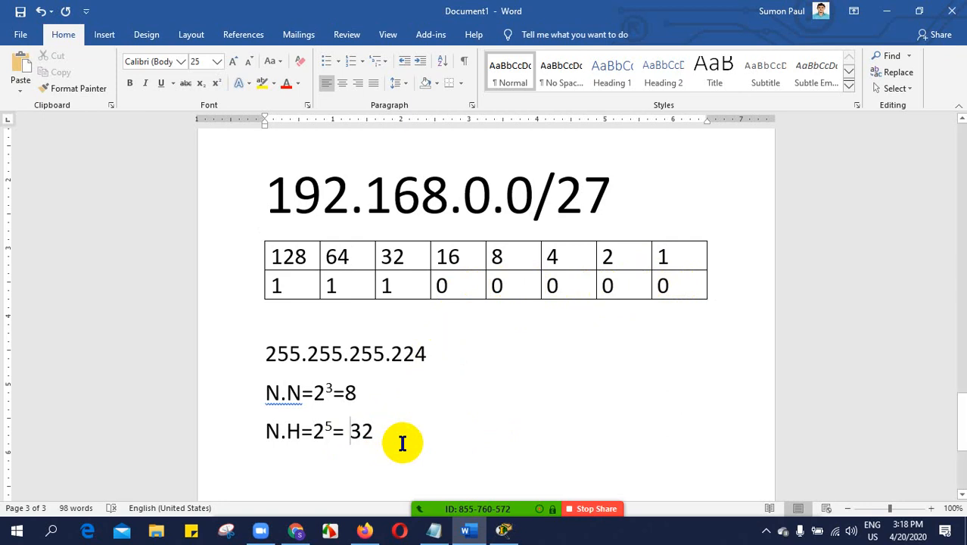
- Add the label "Subnet 1:" on a new line beneath the N.H formula
{"action": "scroll", "coordinate": [436, 402], "scroll_direction": "down", "scroll_amount": 3}
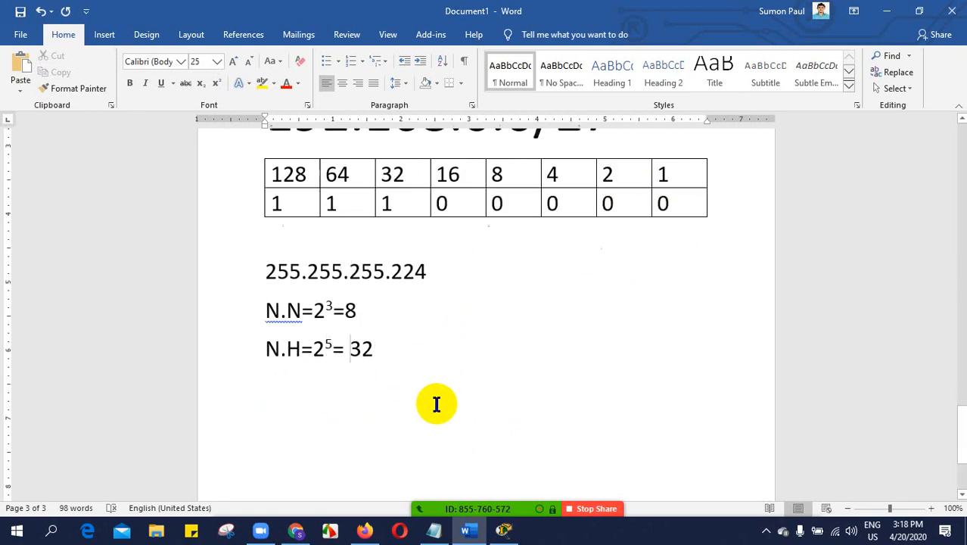
{"action": "left_click", "coordinate": [263, 342]}
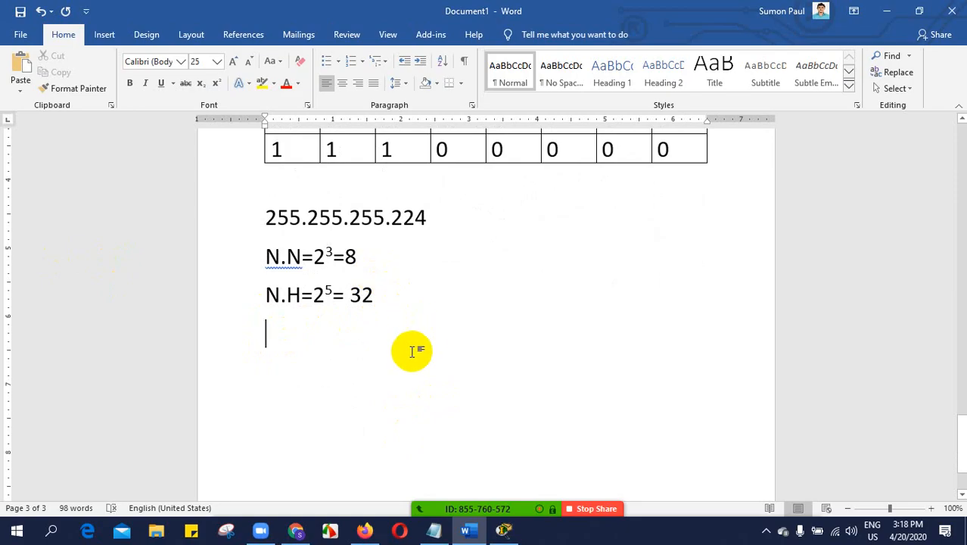
{"action": "type", "text": "subnet"}
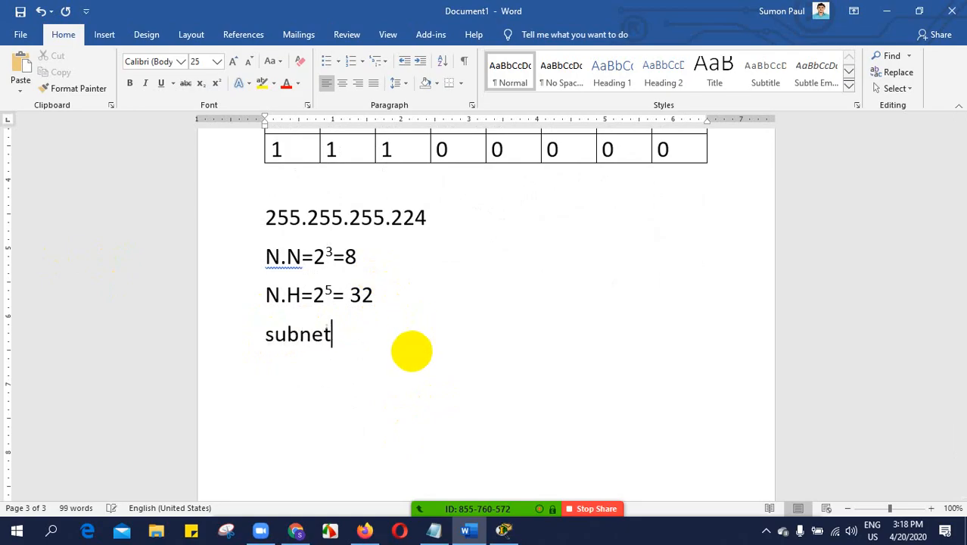
{"action": "type", "text": " 0"}
{"action": "key", "text": "BackSpace"}
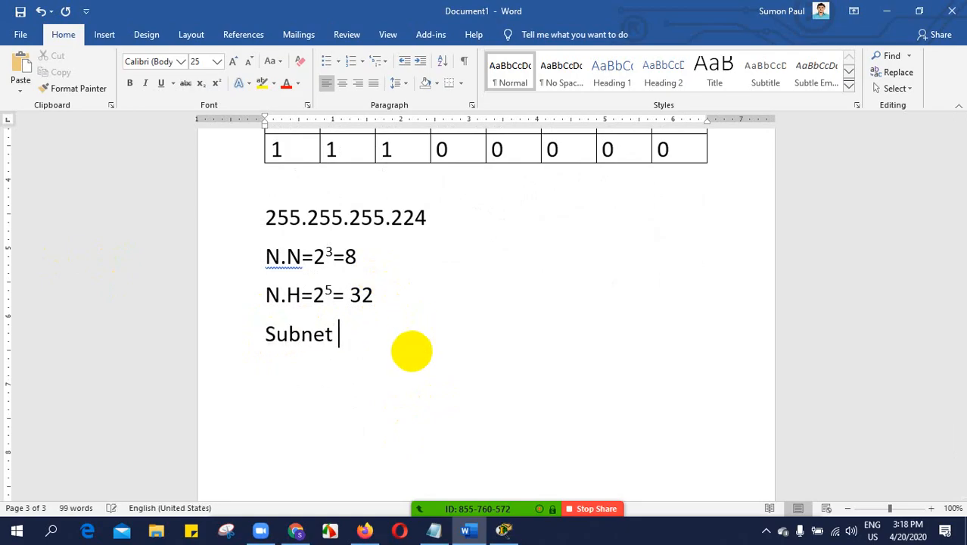
{"action": "type", "text": "1"}
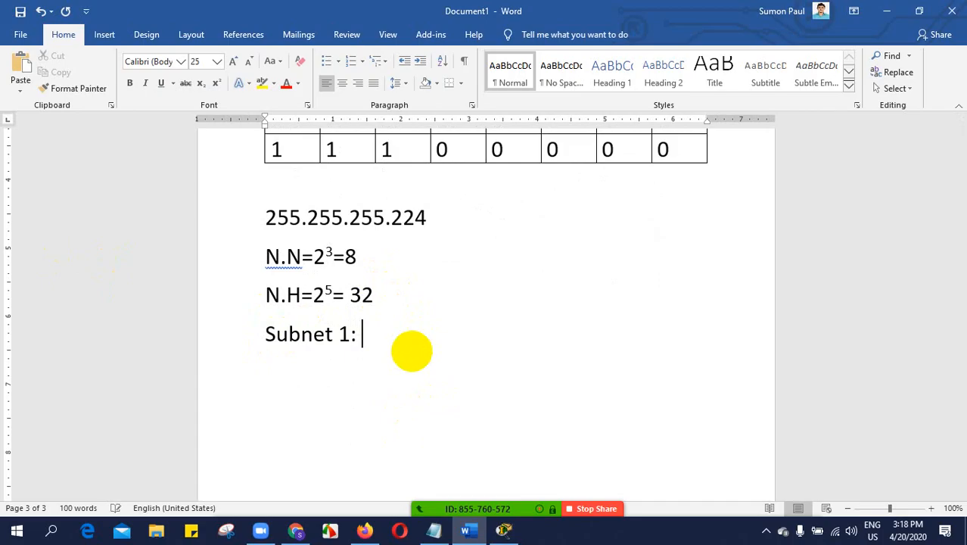
{"action": "type", "text": ":"}
- Enter the network address 192.168.0.0/27 after the "Subnet 1:" label
{"action": "scroll", "coordinate": [417, 337], "scroll_direction": "up", "scroll_amount": 5}
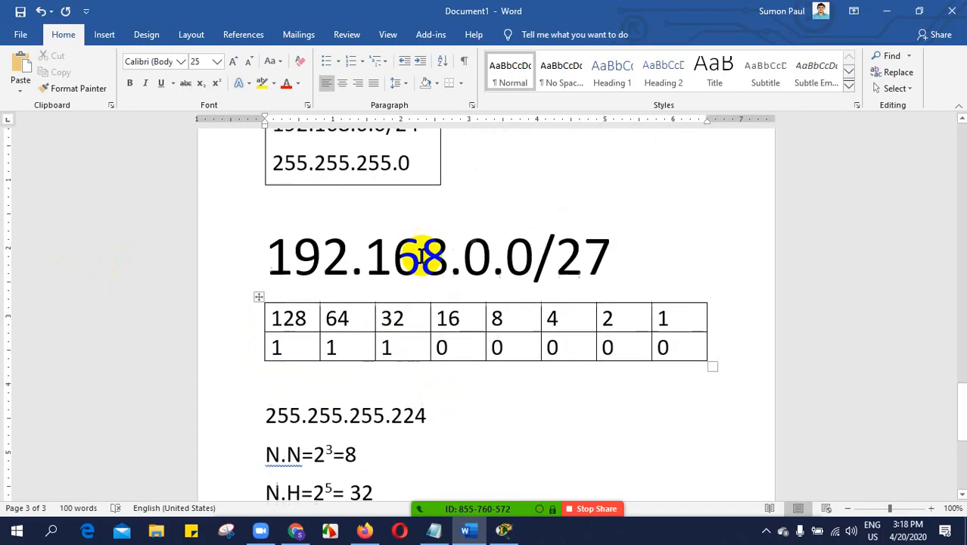
{"action": "left_click_drag", "start_coordinate": [529, 261], "coordinate": [210, 263]}
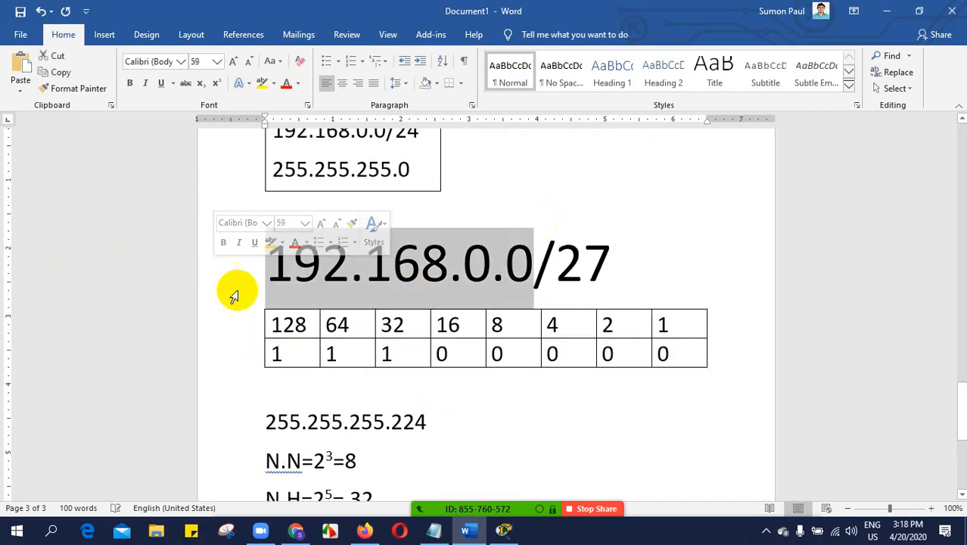
{"action": "scroll", "coordinate": [669, 395], "scroll_direction": "down", "scroll_amount": 3}
{"action": "left_click", "coordinate": [376, 405]}
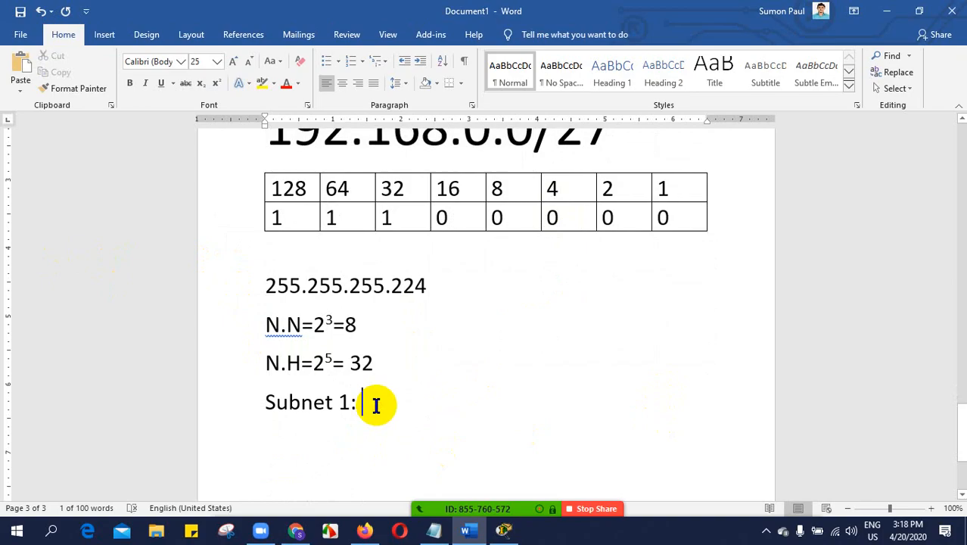
{"action": "type", "text": "192.16"}
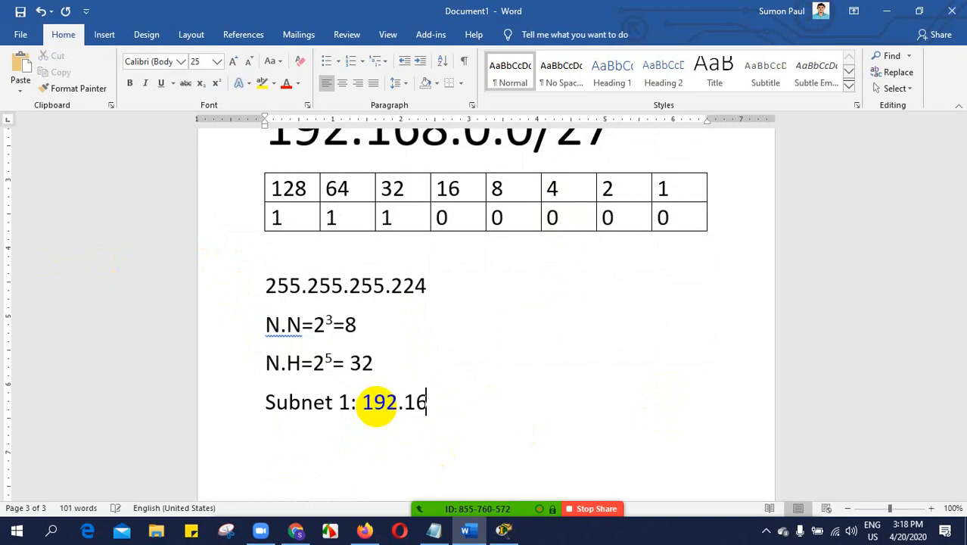
{"action": "type", "text": "8.0.0/27"}
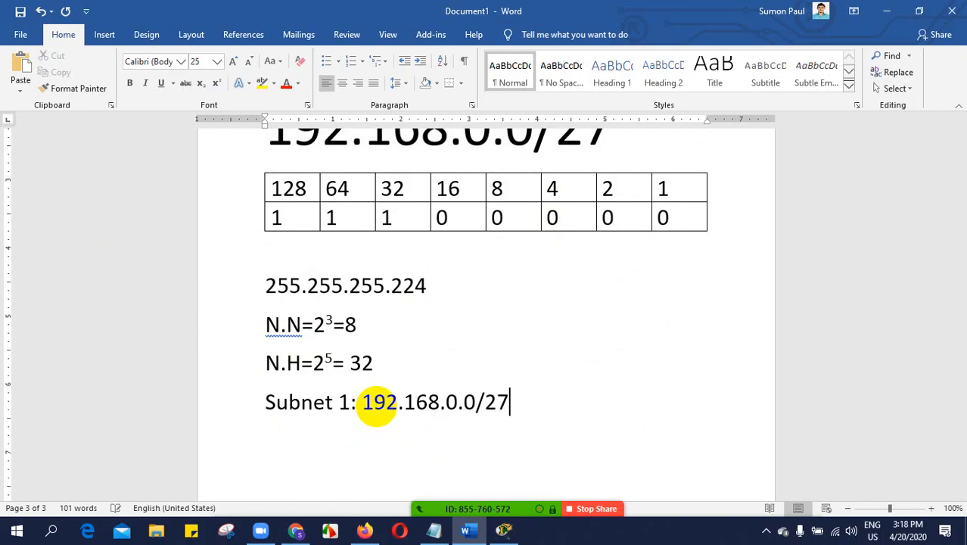
- Review the Subnet 1 address and its prefix against the subnet mask and the N.N and N.H formulas
{"action": "left_click_drag", "start_coordinate": [514, 406], "coordinate": [366, 403]}
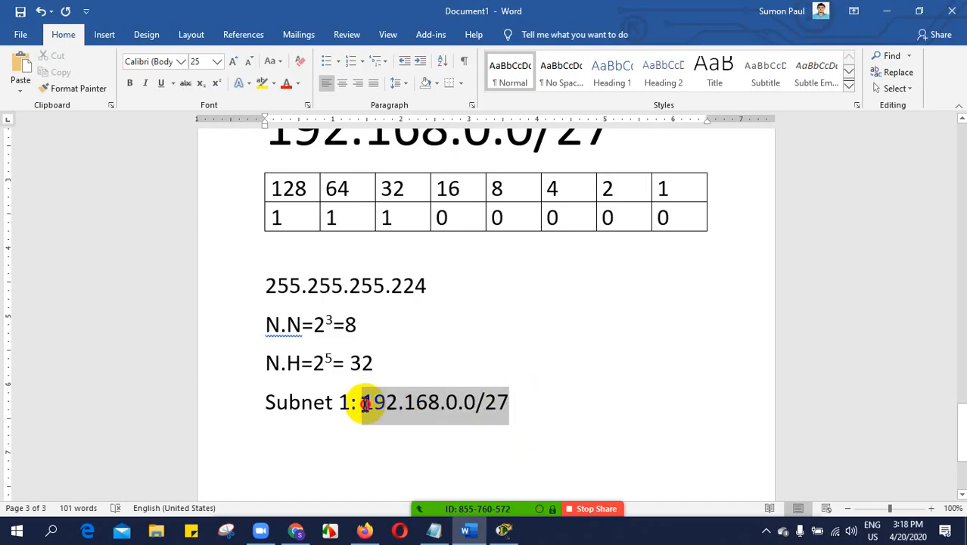
{"action": "left_click", "coordinate": [523, 413]}
{"action": "left_click_drag", "start_coordinate": [512, 404], "coordinate": [484, 402]}
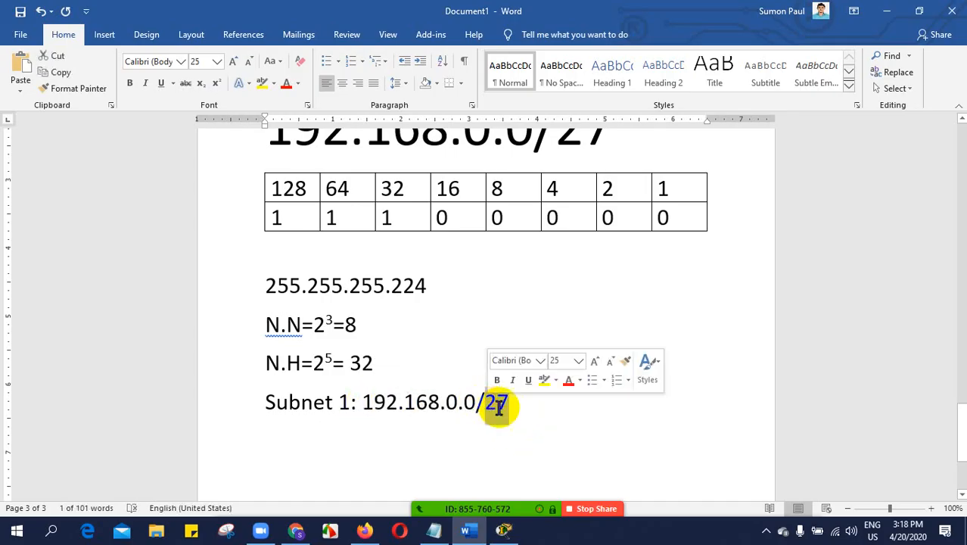
{"action": "left_click", "coordinate": [526, 411]}
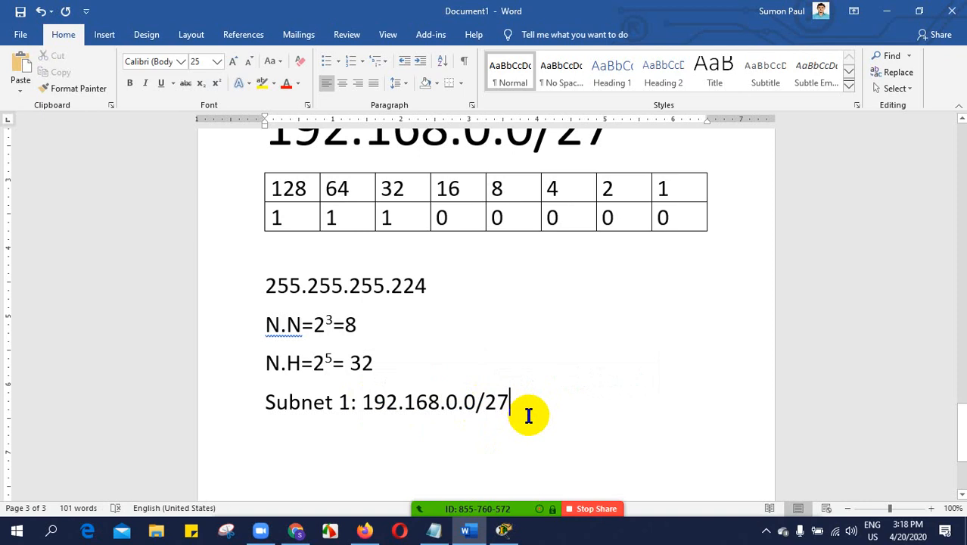
{"action": "left_click_drag", "start_coordinate": [518, 404], "coordinate": [367, 409]}
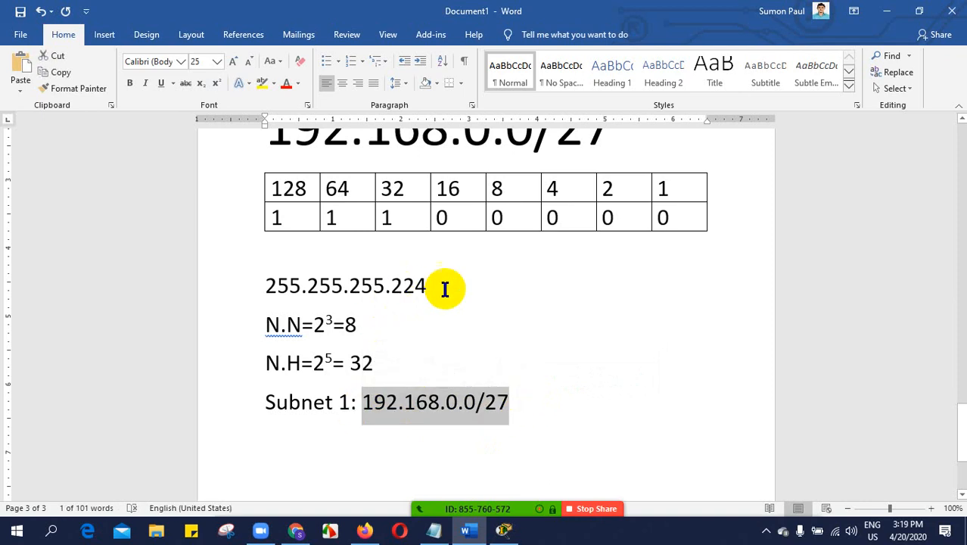
{"action": "left_click_drag", "start_coordinate": [442, 287], "coordinate": [265, 286]}
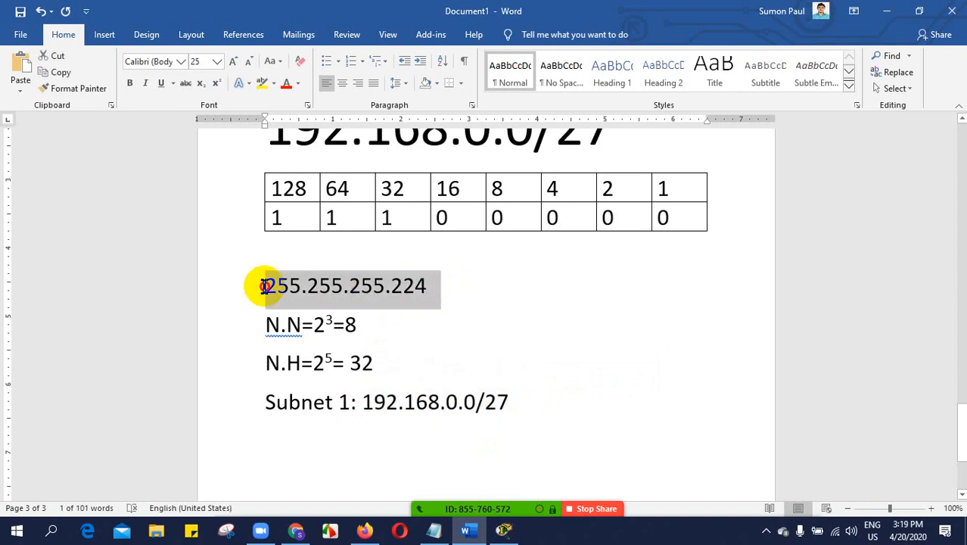
{"action": "left_click", "coordinate": [519, 407]}
{"action": "left_click_drag", "start_coordinate": [363, 327], "coordinate": [257, 323]}
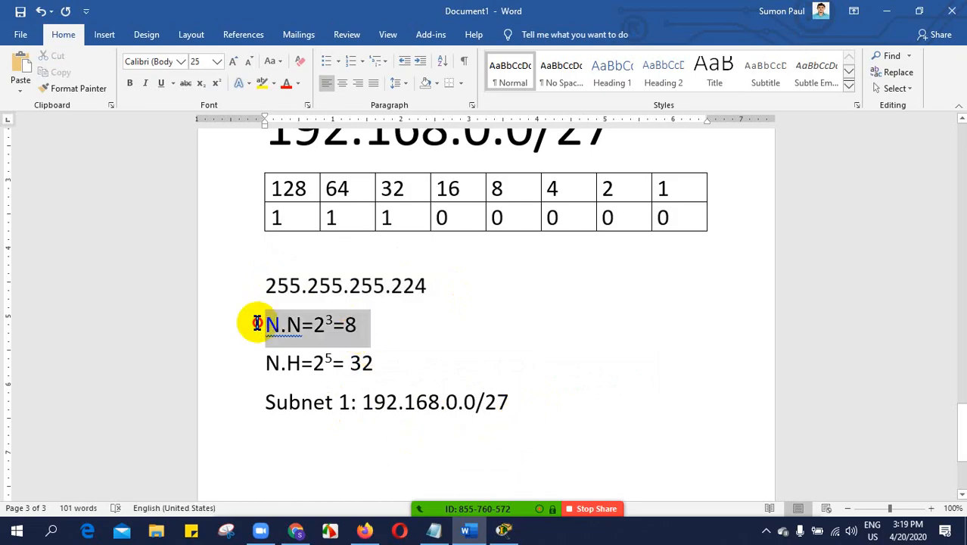
{"action": "left_click_drag", "start_coordinate": [382, 363], "coordinate": [265, 359]}
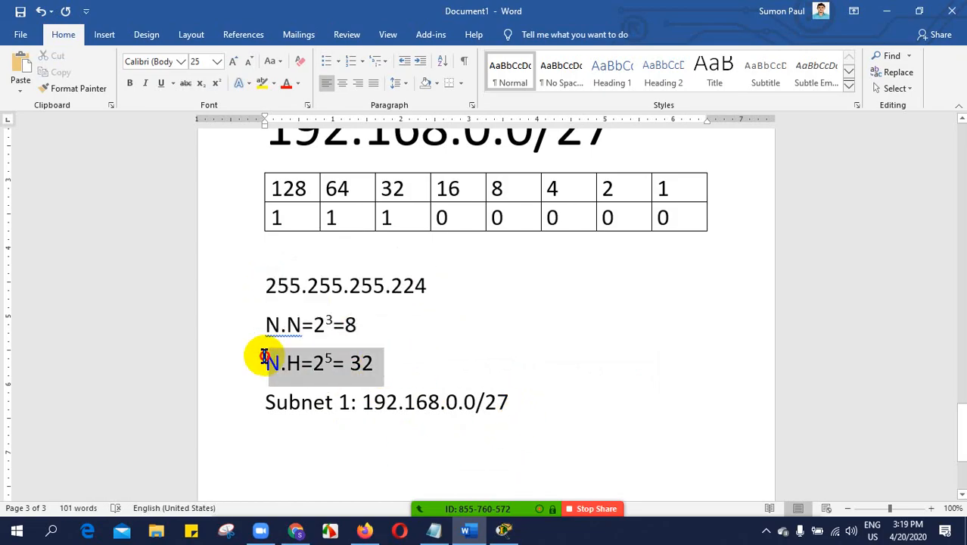
{"action": "left_click", "coordinate": [530, 405]}
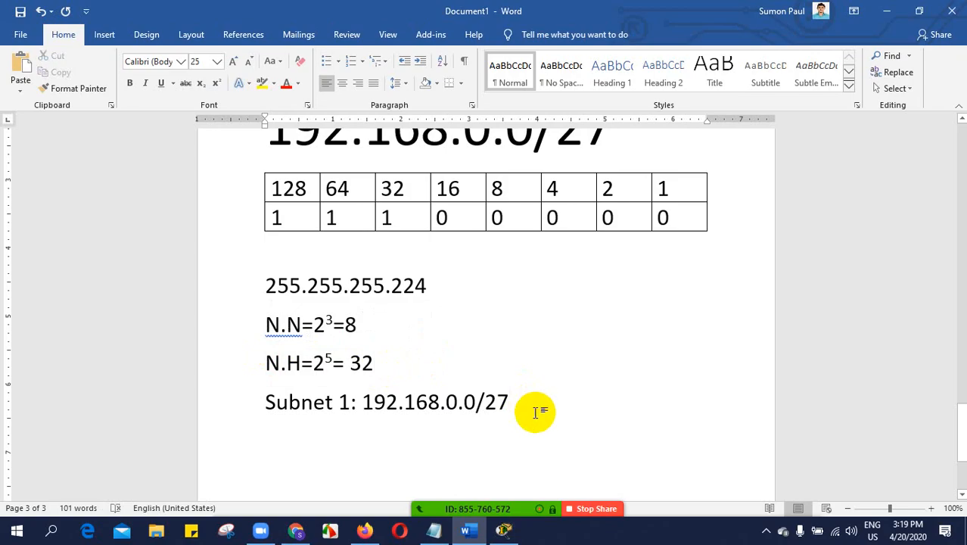
{"action": "scroll", "coordinate": [719, 333], "scroll_direction": "down", "scroll_amount": 2}
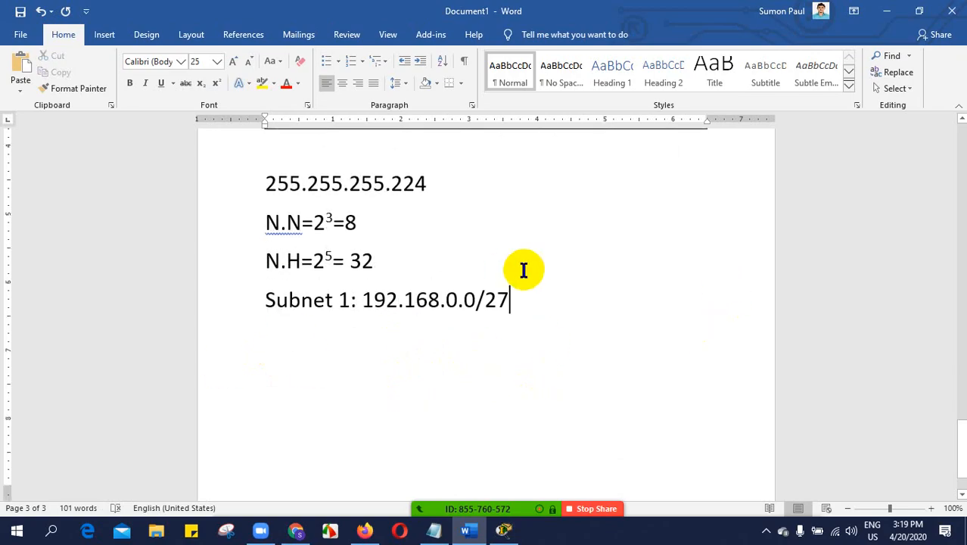
{"action": "left_click", "coordinate": [120, 298]}
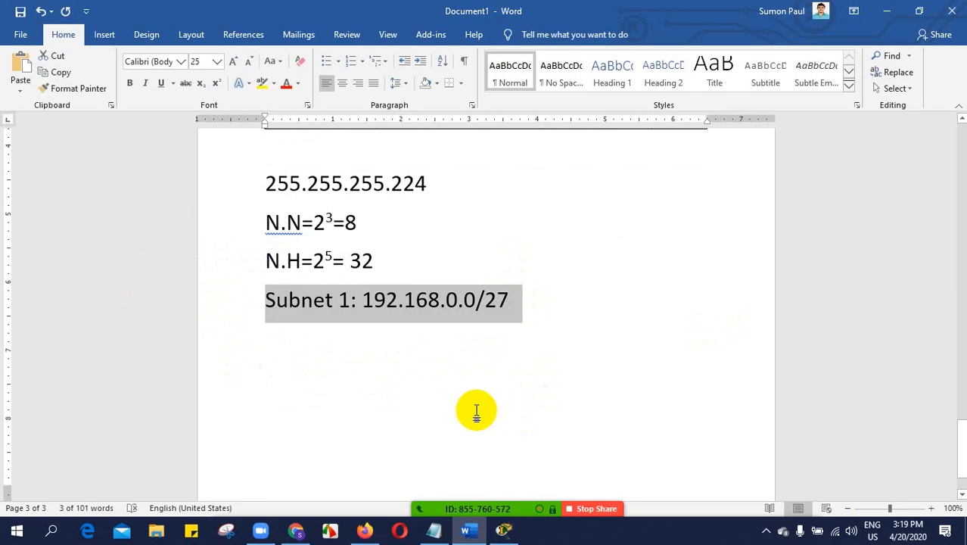
{"action": "left_click", "coordinate": [445, 369]}
- Enter 192.168.0.1 on a new line beneath Subnet 1, indented to line up with the network address
{"action": "left_click", "coordinate": [371, 321]}
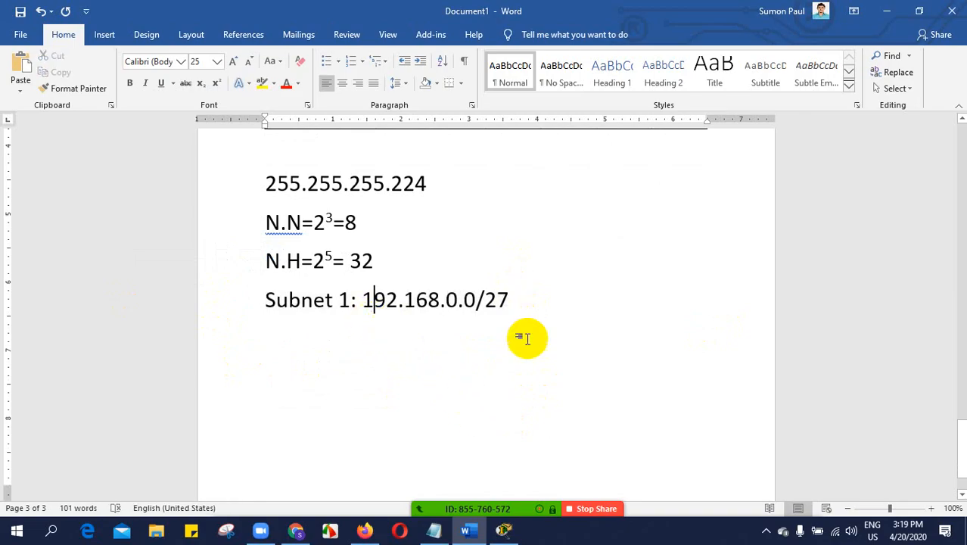
{"action": "key", "text": "Return"}
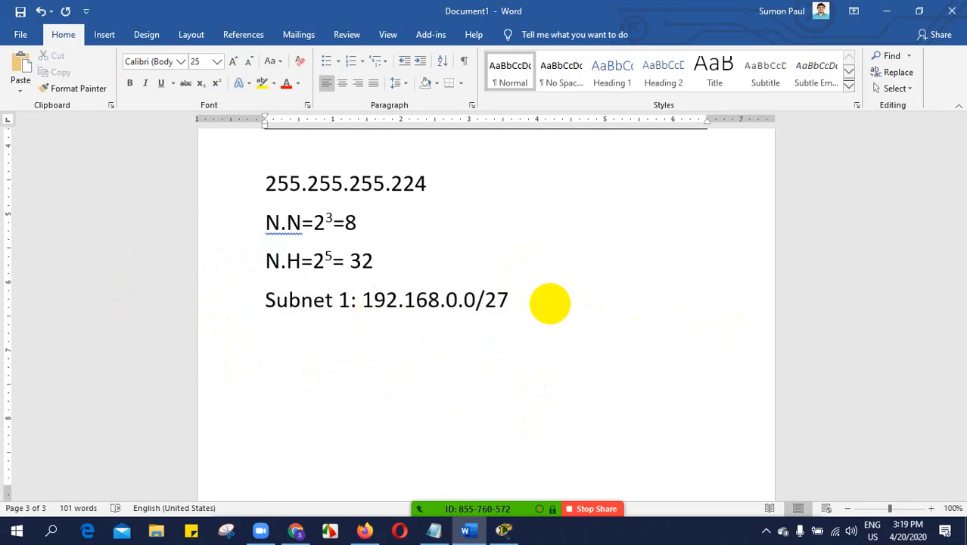
{"action": "type", "text": "192.168.0.1"}
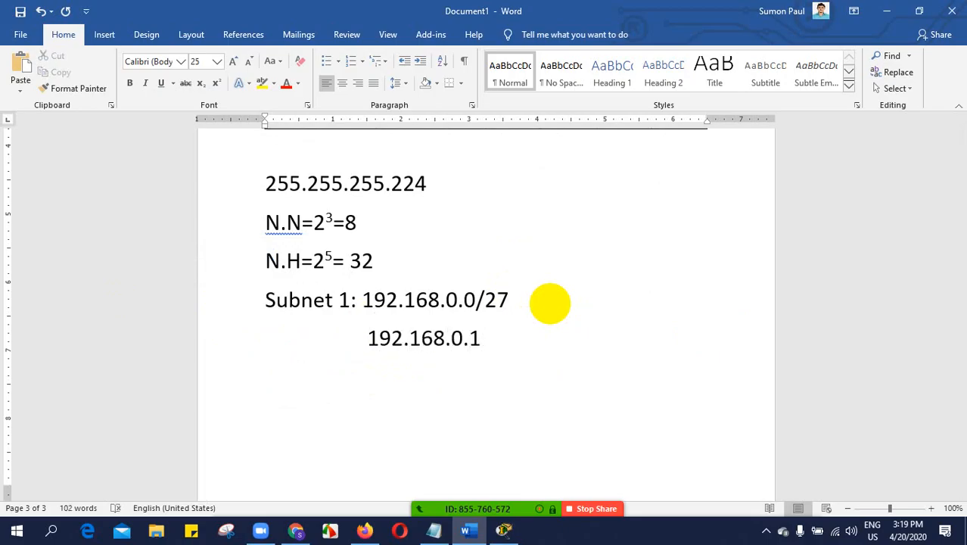
- Enter 192.168.0.29 on a new line beneath 192.168.0.1, indented to line up with the addresses above
{"action": "left_click_drag", "start_coordinate": [374, 261], "coordinate": [350, 267]}
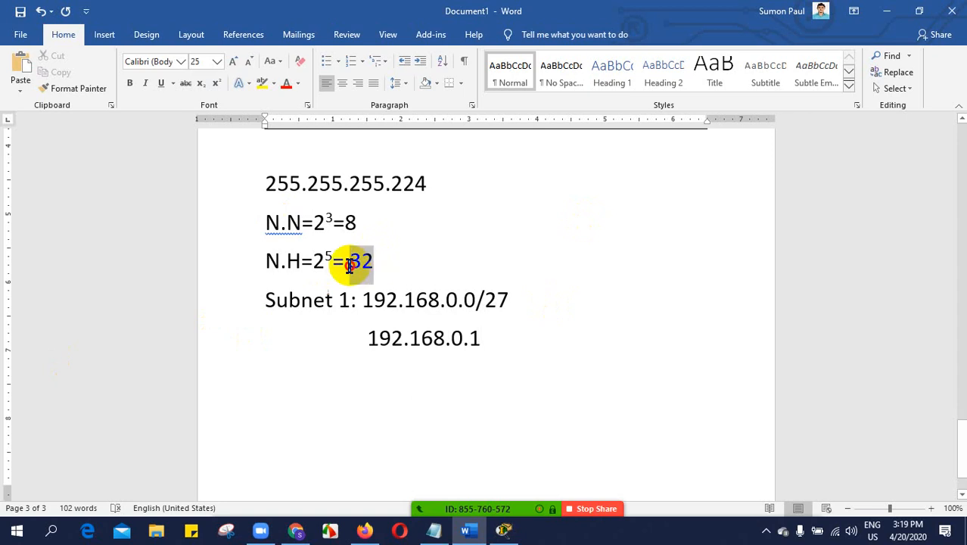
{"action": "left_click", "coordinate": [369, 370]}
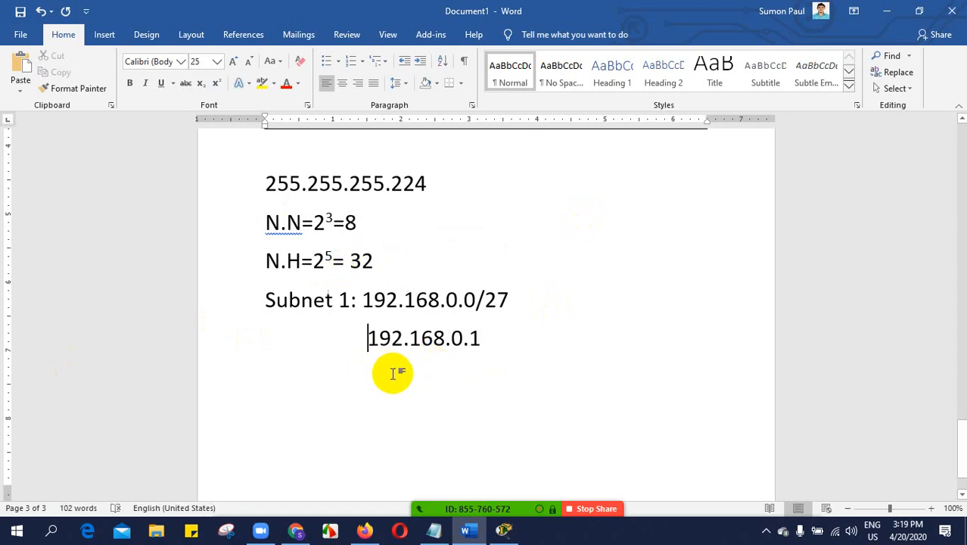
{"action": "left_click", "coordinate": [503, 337]}
{"action": "key", "text": "Return"}
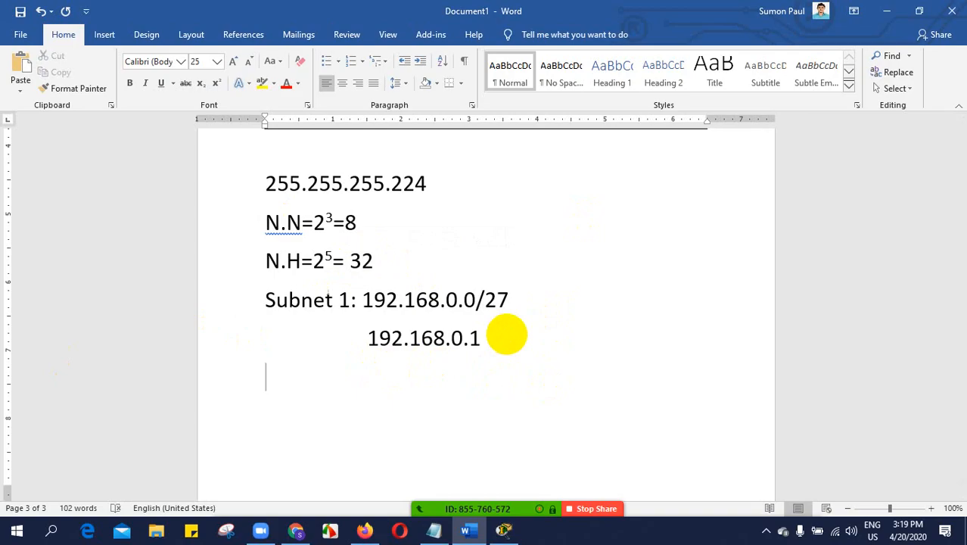
{"action": "type", "text": "192.168.0."}
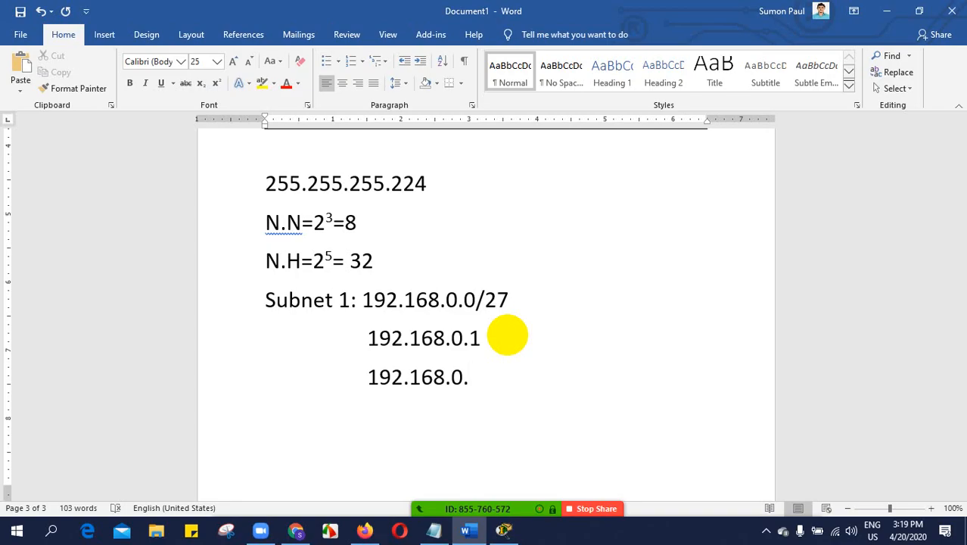
{"action": "type", "text": "29"}
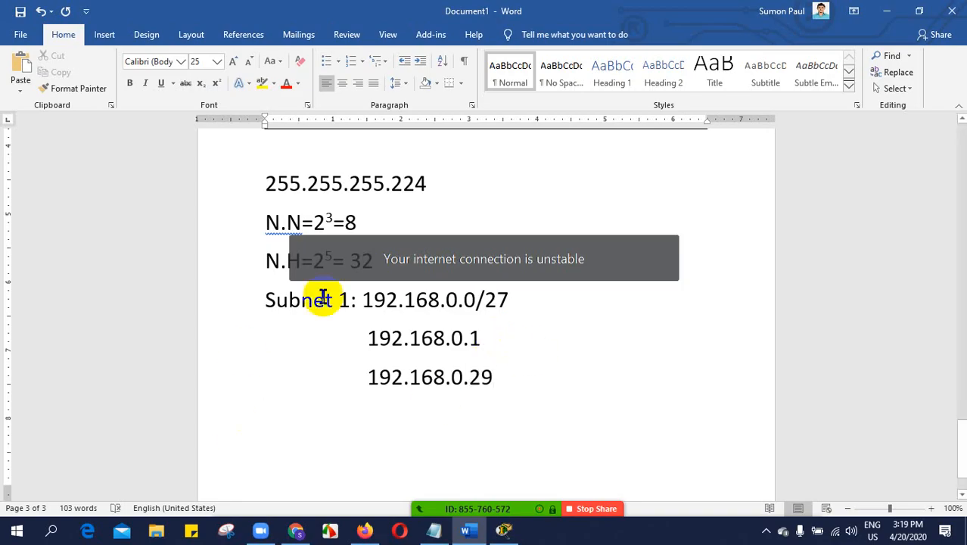
- Add the line "Subnet 2: 192.168.0.30/27" beneath the Subnet 1 addresses
{"action": "left_click_drag", "start_coordinate": [515, 379], "coordinate": [234, 296]}
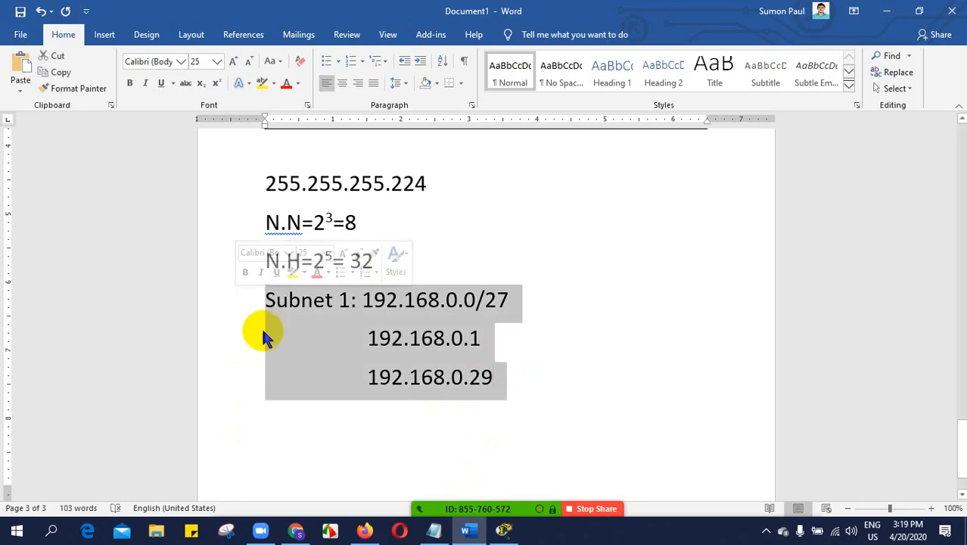
{"action": "left_click", "coordinate": [529, 379]}
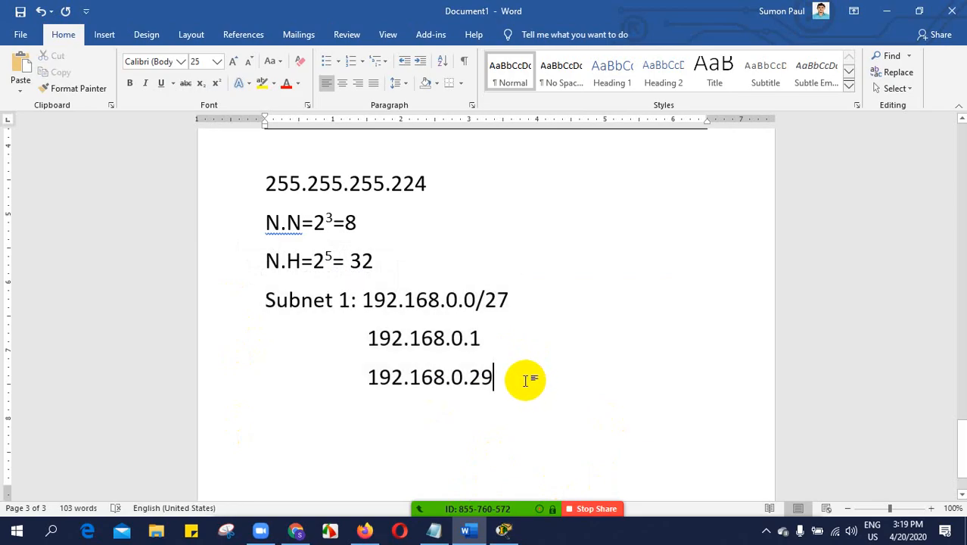
{"action": "key", "text": "Return"}
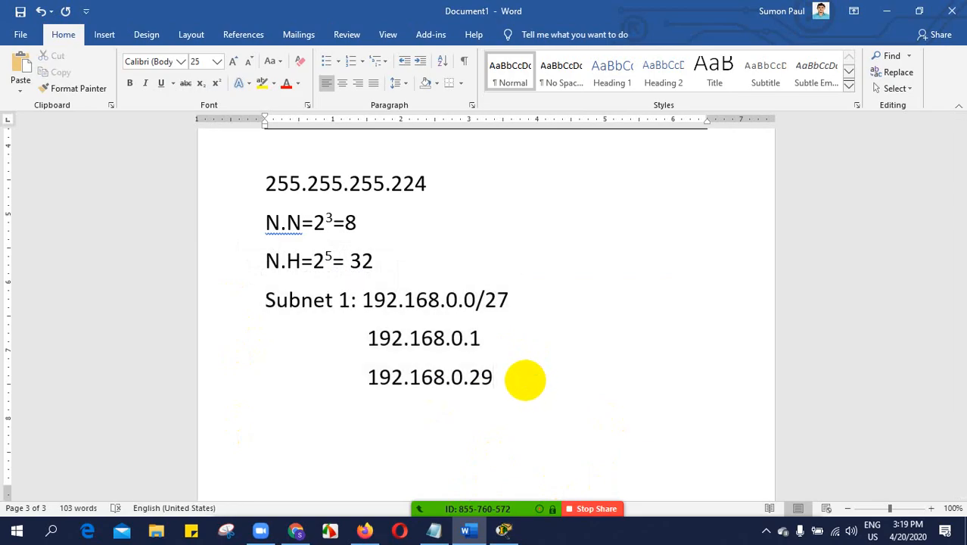
{"action": "type", "text": "Subnet"}
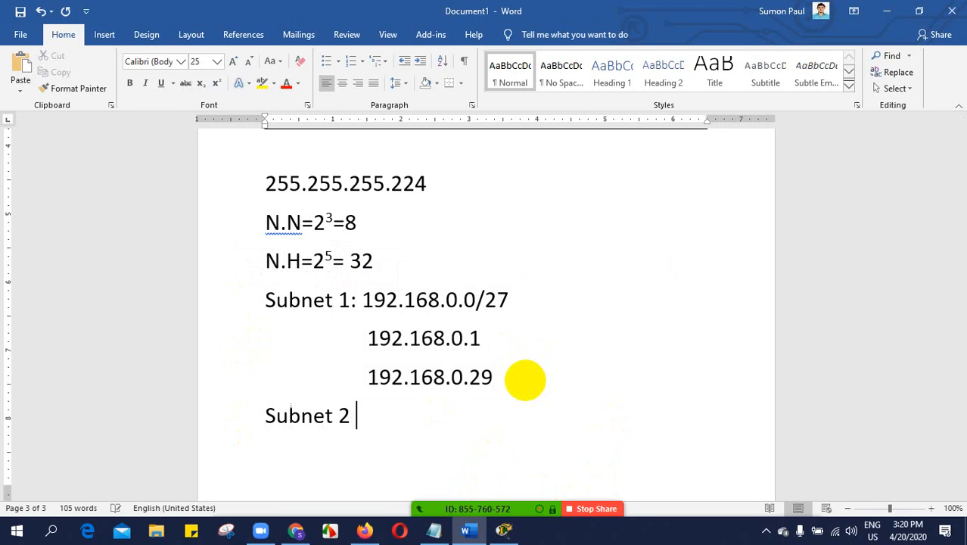
{"action": "type", "text": " 2: 192.168.0."}
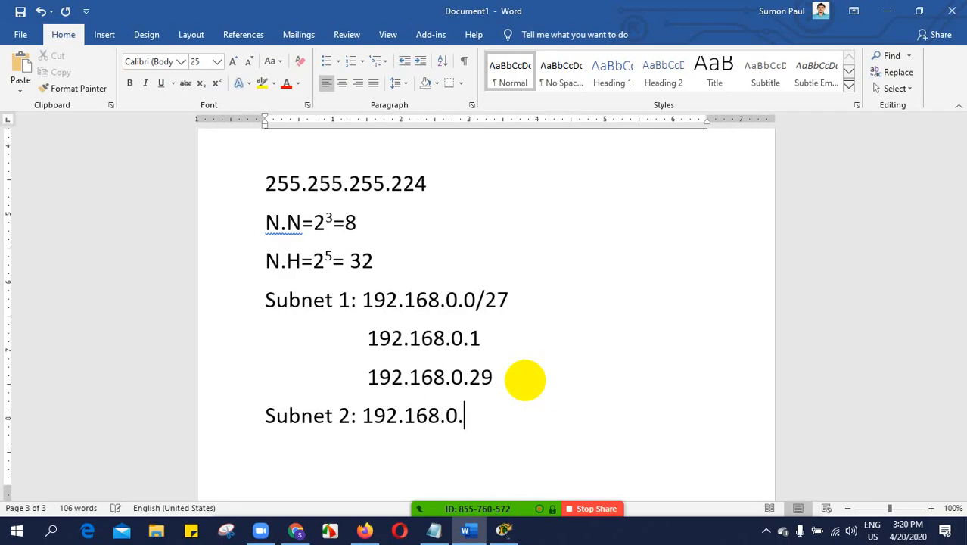
{"action": "type", "text": "30/27"}
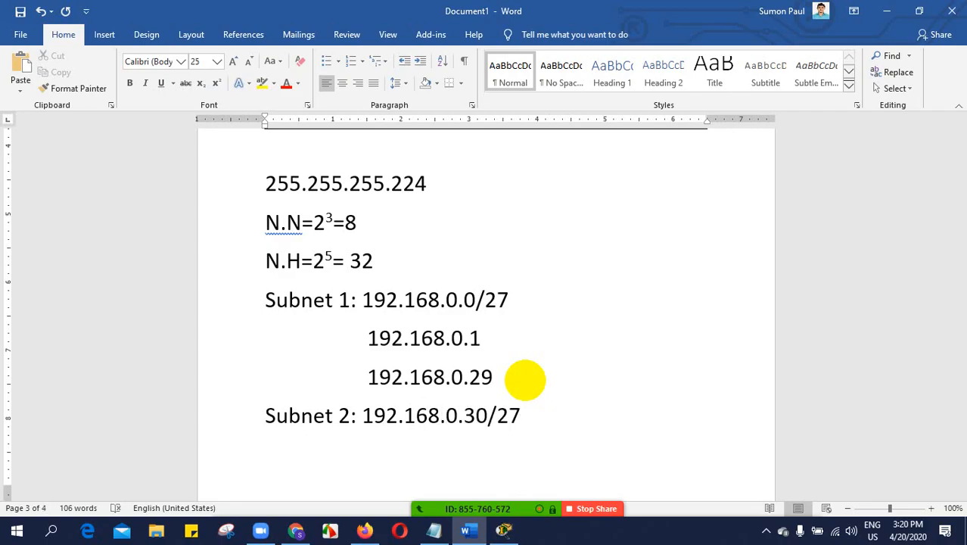
- Enter 192.168.0.31 beneath the Subnet 2 address, indented to line up with it, and start another line below
{"action": "key", "text": "Return"}
{"action": "key", "text": "Tab"}
{"action": "key", "text": "Tab"}
{"action": "key", "text": "Tab"}
{"action": "type", "text": "192.168.0.31"}
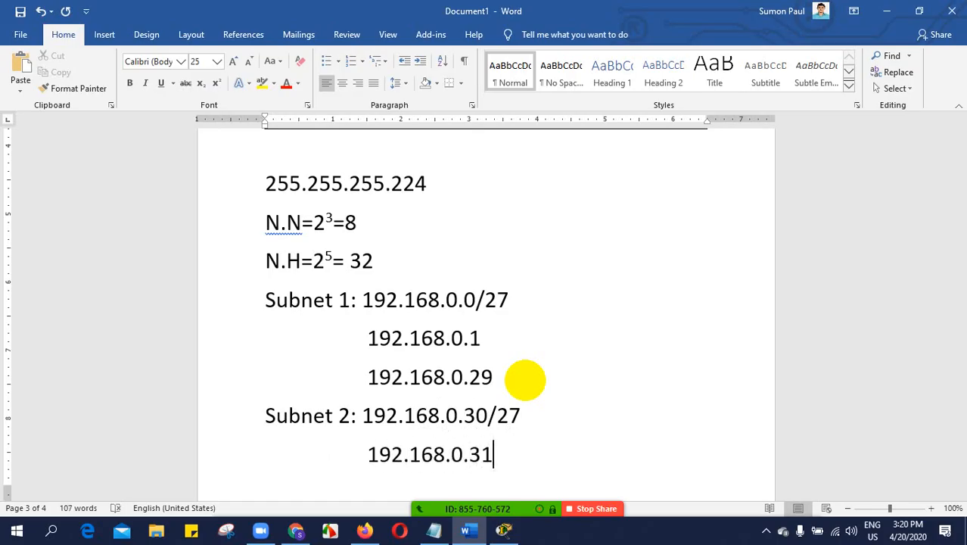
{"action": "key", "text": "Return"}
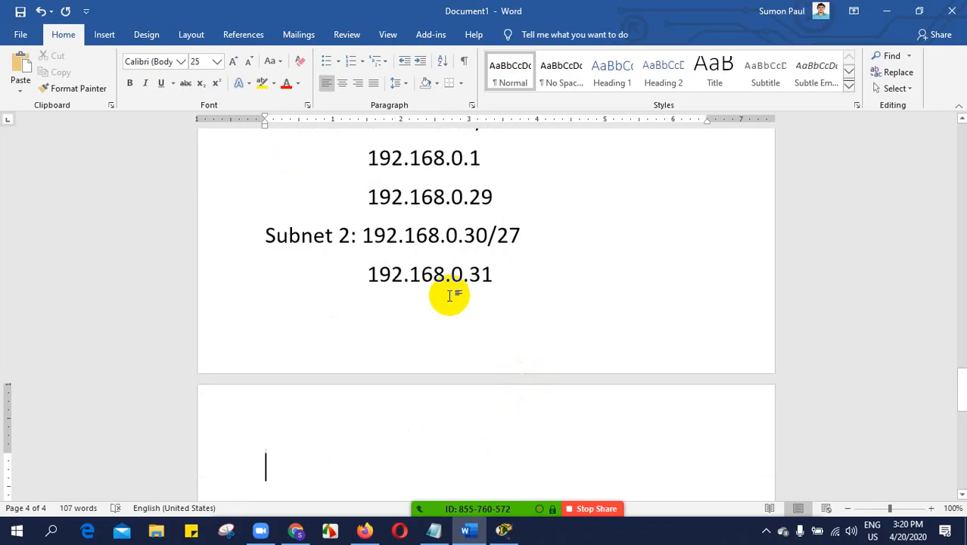
{"action": "left_click_drag", "start_coordinate": [482, 235], "coordinate": [464, 234]}
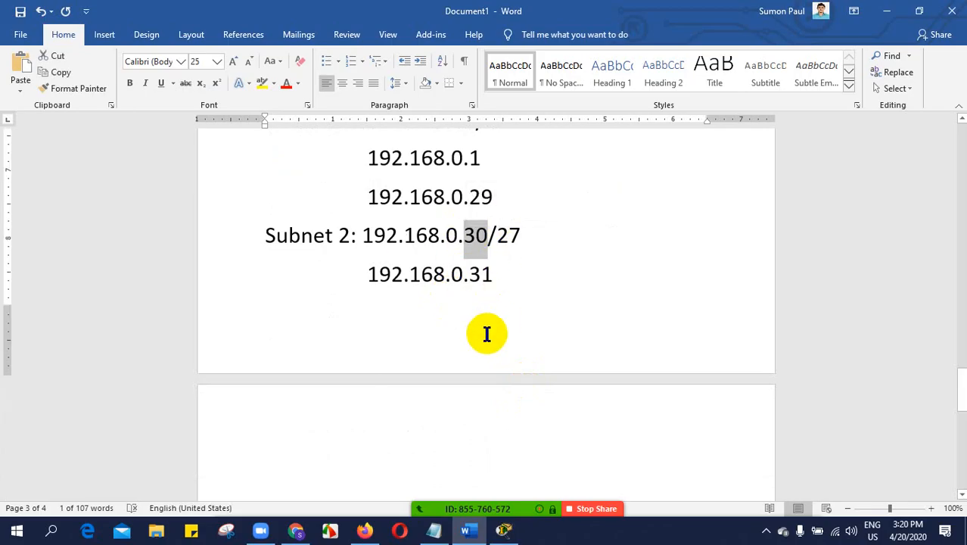
{"action": "left_click", "coordinate": [368, 302]}
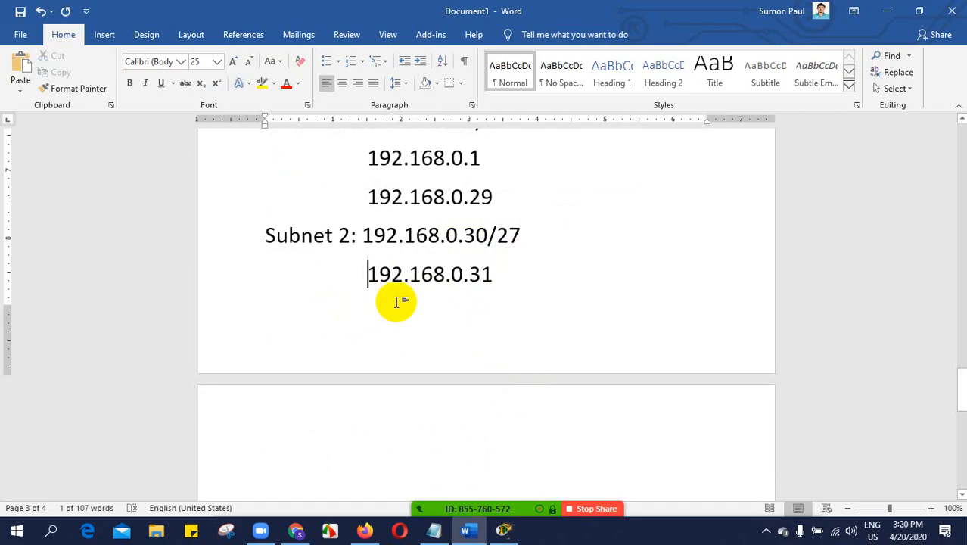
{"action": "left_click", "coordinate": [505, 274]}
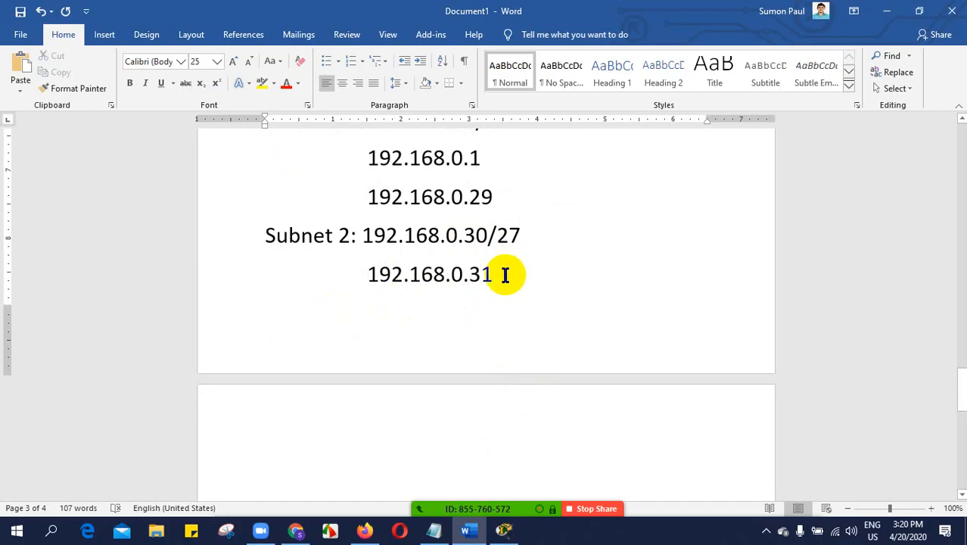
{"action": "key", "text": "Return"}
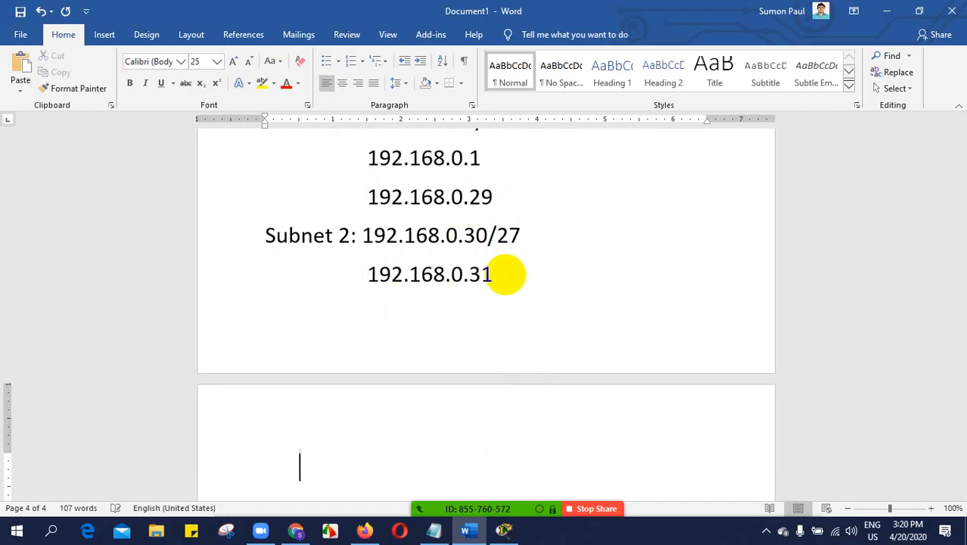
- Append "-2=30" to the end of the N.H formula
{"action": "scroll", "coordinate": [557, 350], "scroll_direction": "up", "scroll_amount": 4}
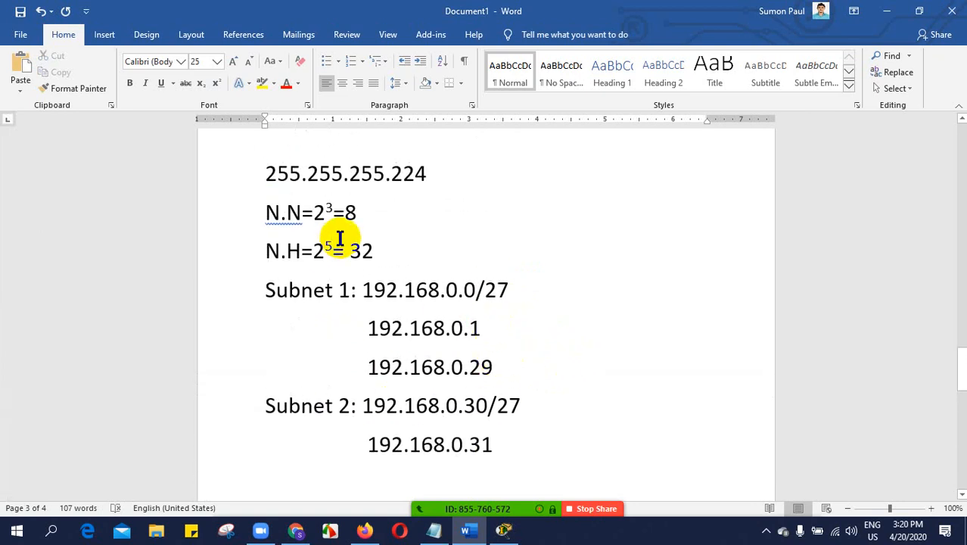
{"action": "left_click", "coordinate": [391, 251]}
{"action": "type", "text": "-"}
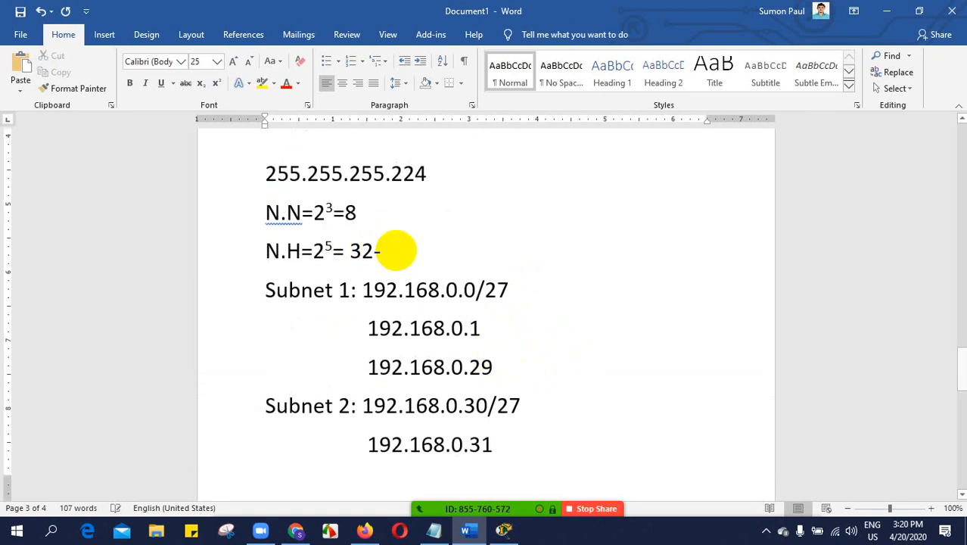
{"action": "type", "text": "2"}
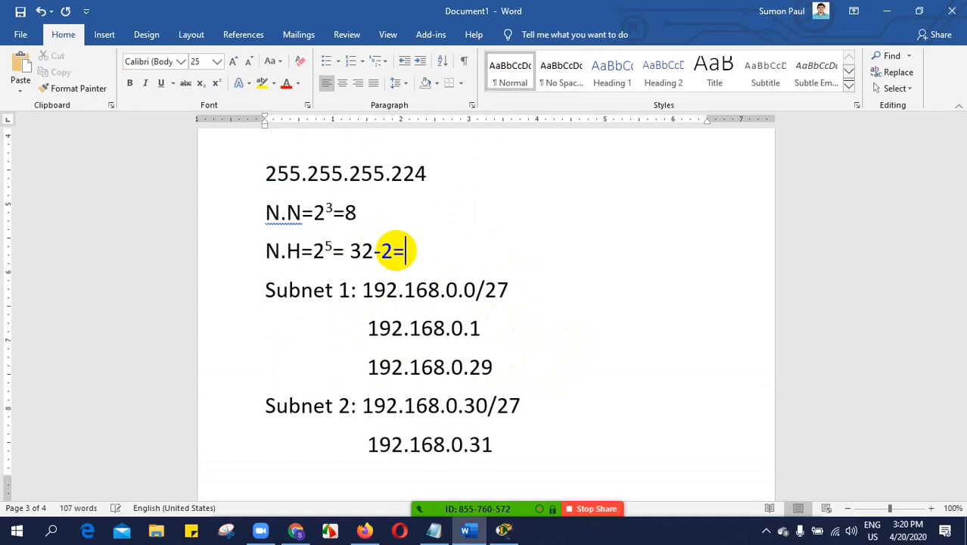
{"action": "type", "text": "=30"}
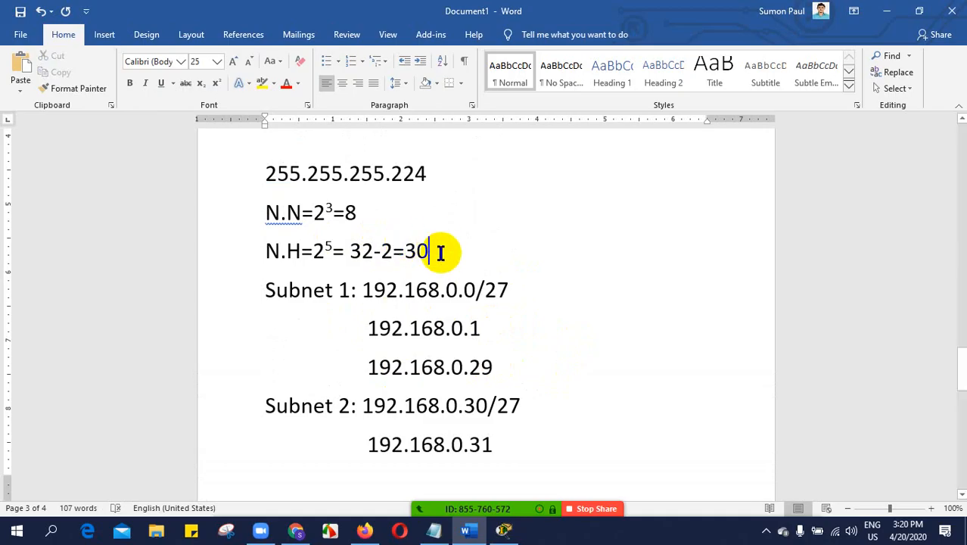
{"action": "left_click_drag", "start_coordinate": [436, 250], "coordinate": [407, 256]}
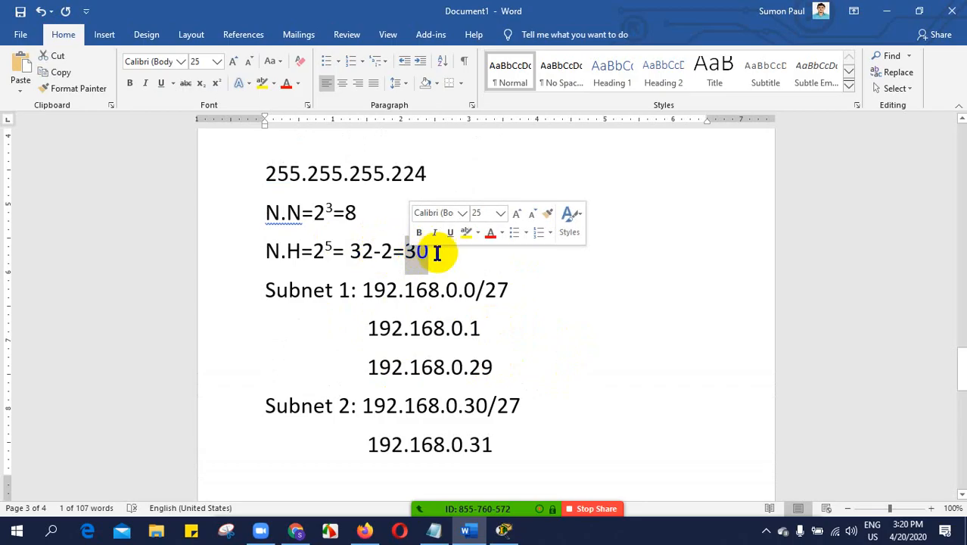
- Remove "-2=30" from the end of the N.H formula
{"action": "left_click", "coordinate": [491, 262]}
{"action": "key", "text": "BackSpace"}
{"action": "key", "text": "BackSpace"}
{"action": "key", "text": "BackSpace"}
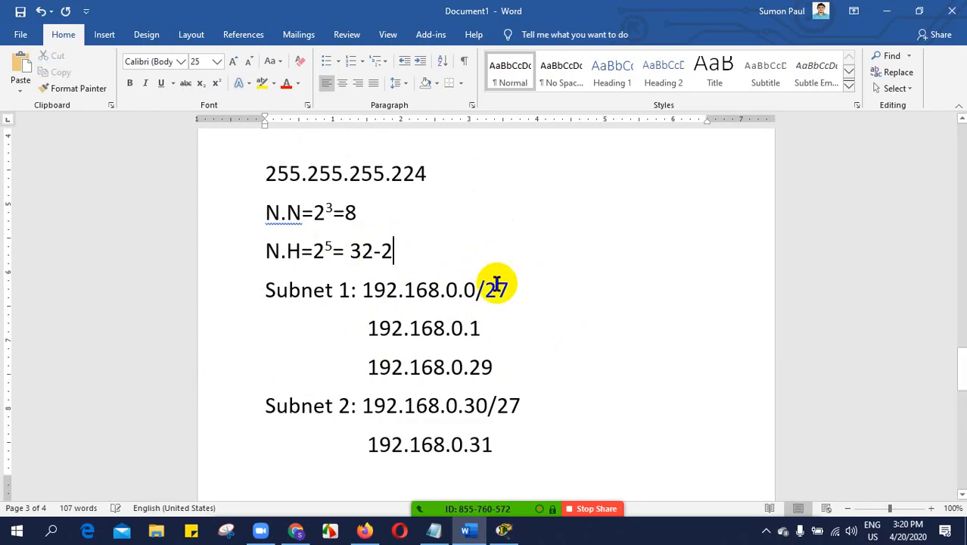
{"action": "key", "text": "BackSpace"}
{"action": "key", "text": "BackSpace"}
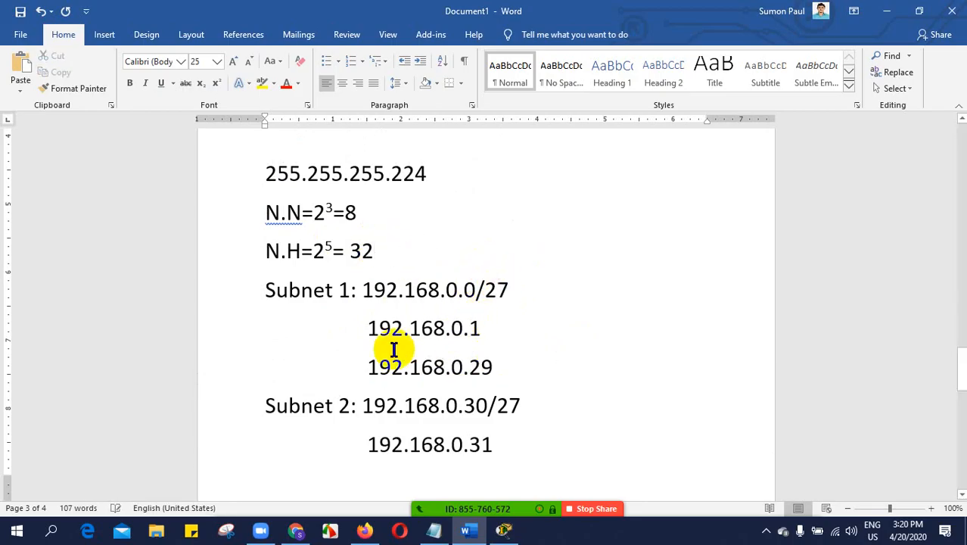
- Review the N.N formula alongside the Subnet 1 label and the last octet of its network address
{"action": "left_click", "coordinate": [470, 292]}
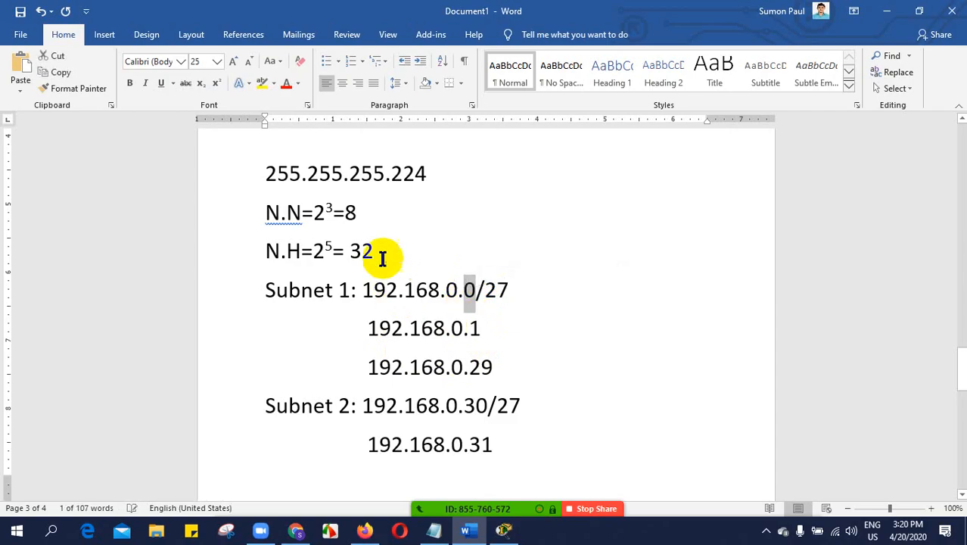
{"action": "double_click", "coordinate": [361, 213]}
{"action": "left_click_drag", "start_coordinate": [362, 212], "coordinate": [261, 211]}
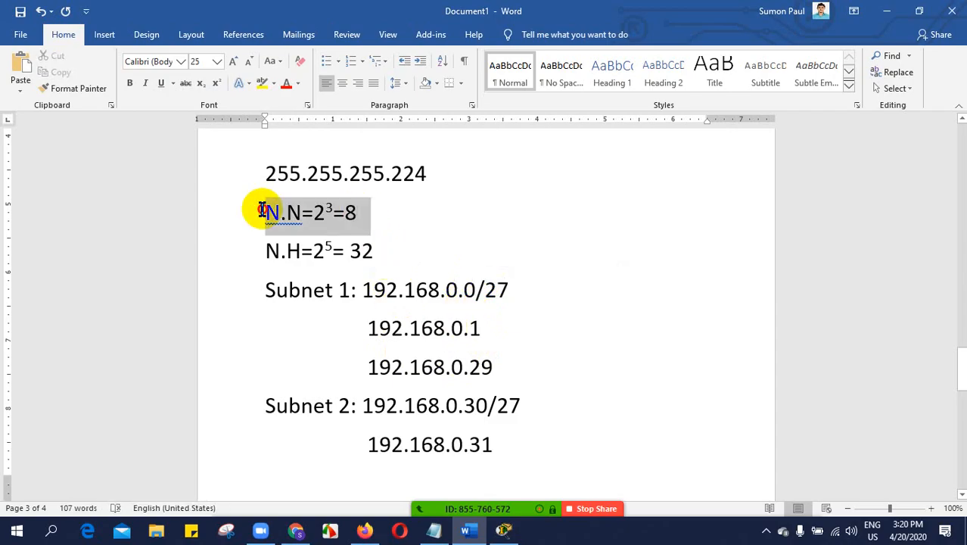
{"action": "left_click", "coordinate": [333, 360]}
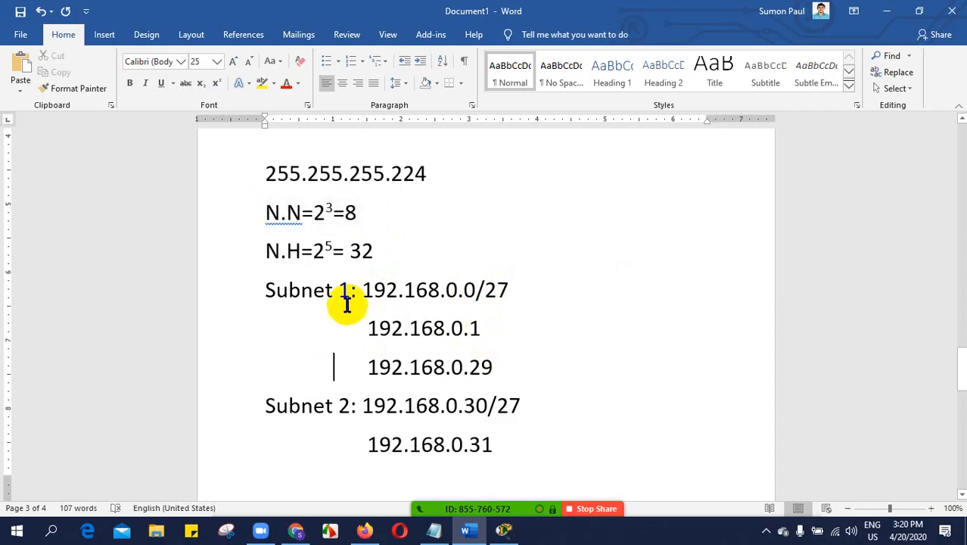
{"action": "left_click_drag", "start_coordinate": [360, 291], "coordinate": [264, 289]}
{"action": "left_click", "coordinate": [321, 339]}
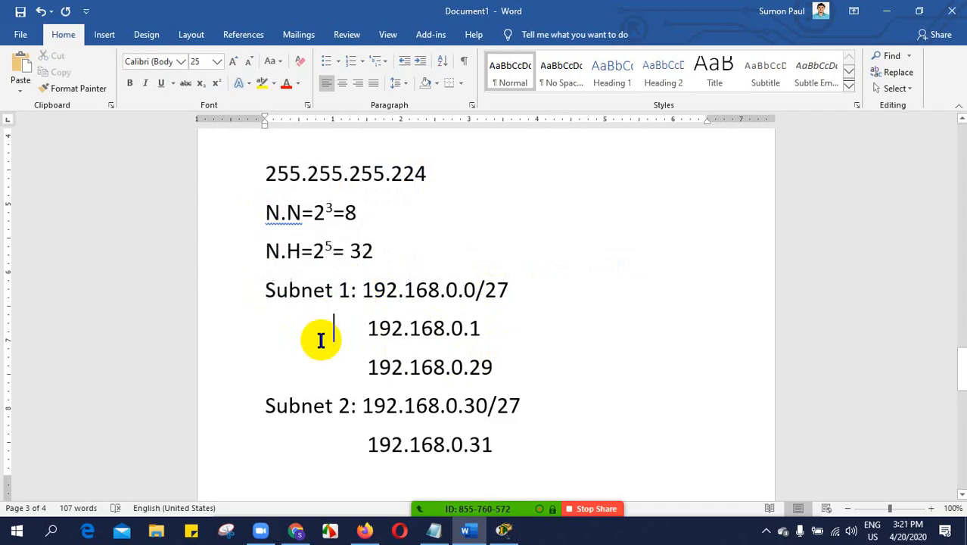
{"action": "left_click_drag", "start_coordinate": [358, 288], "coordinate": [251, 293]}
{"action": "left_click", "coordinate": [351, 390]}
- Change the last octet of the second address listed beneath Subnet 1 to 31
{"action": "left_click_drag", "start_coordinate": [474, 290], "coordinate": [465, 290]}
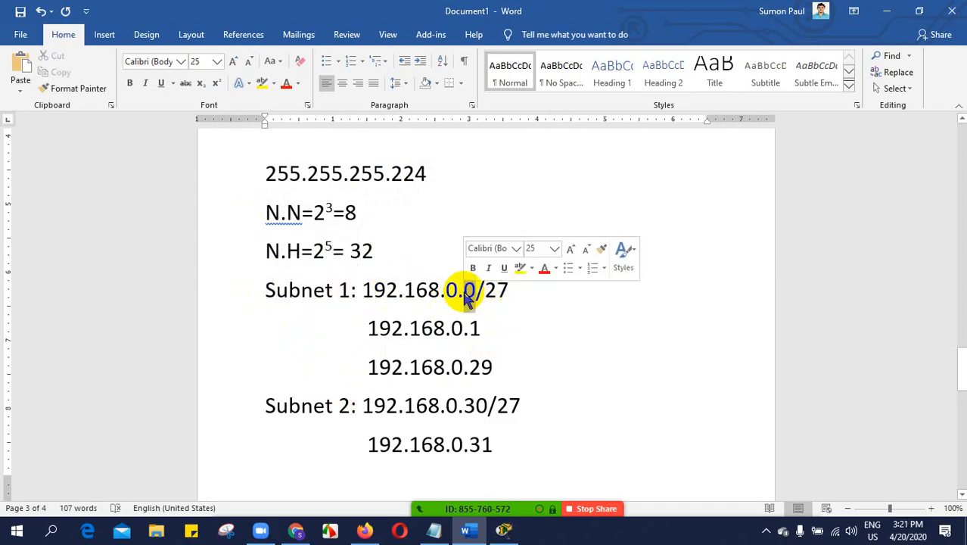
{"action": "left_click_drag", "start_coordinate": [496, 366], "coordinate": [470, 367]}
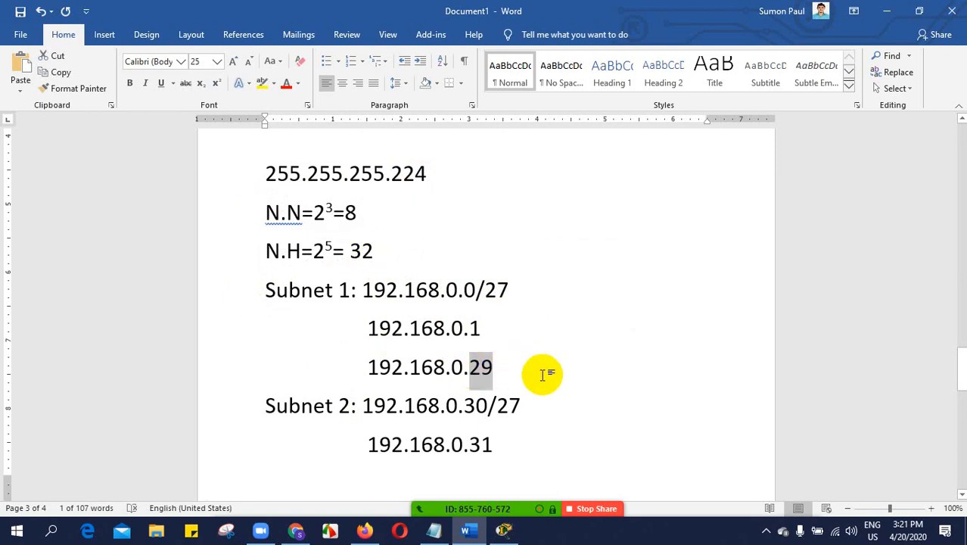
{"action": "type", "text": "31"}
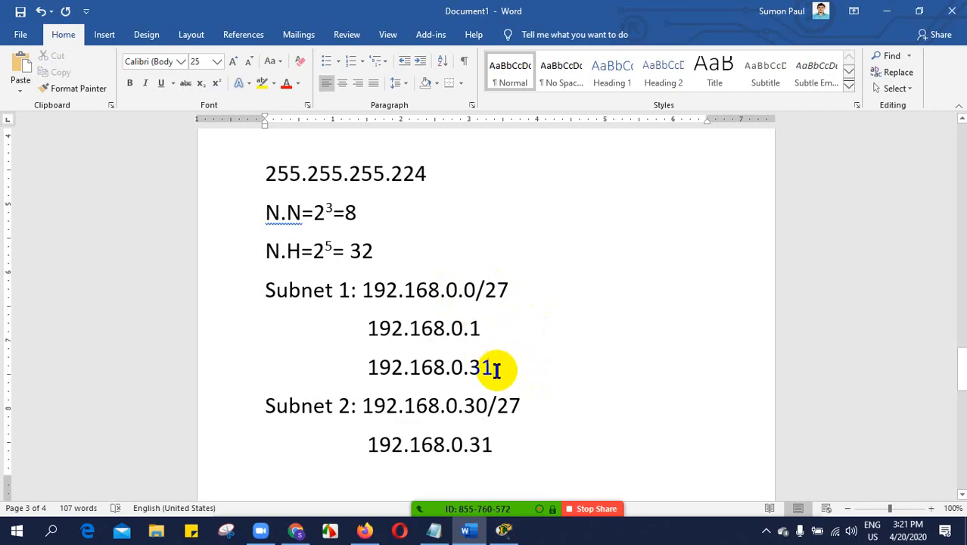
- Append "- n" to Subnet 1's network address 192.168.0.0/27 and "- B" to its last address, 192.168.0.31
{"action": "left_click", "coordinate": [537, 289]}
{"action": "type", "text": "- n"}
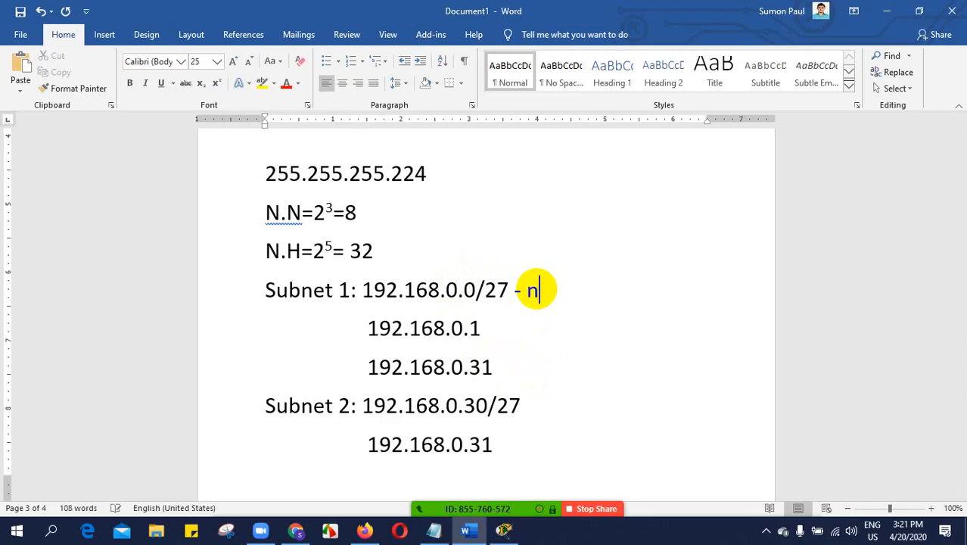
{"action": "left_click", "coordinate": [511, 369]}
{"action": "type", "text": "- B"}
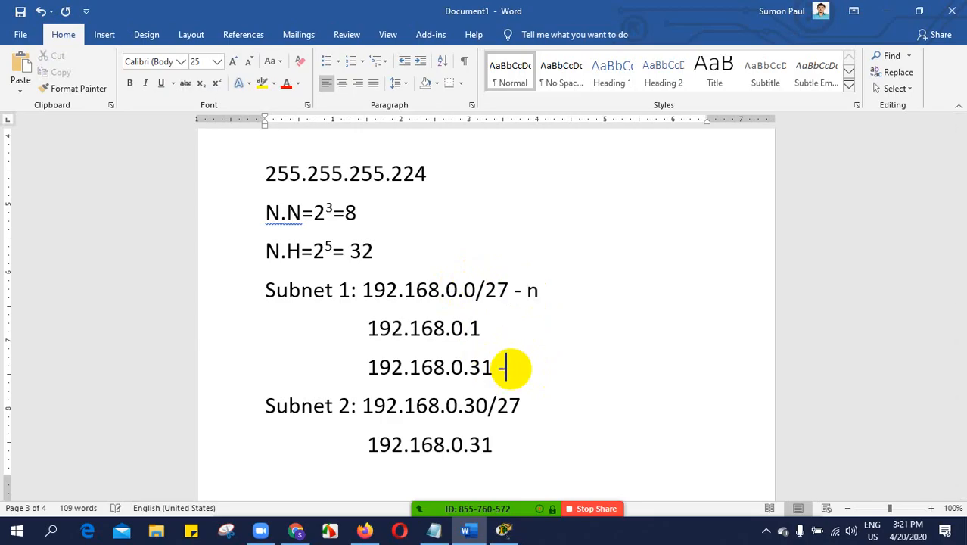
- Insert an indented line with 192.168.0.30 between 192.168.0.1 and the last address of Subnet 1
{"action": "left_click", "coordinate": [499, 331]}
{"action": "key", "text": "Return"}
{"action": "key", "text": "Tab"}
{"action": "key", "text": "Tab"}
{"action": "key", "text": "Tab"}
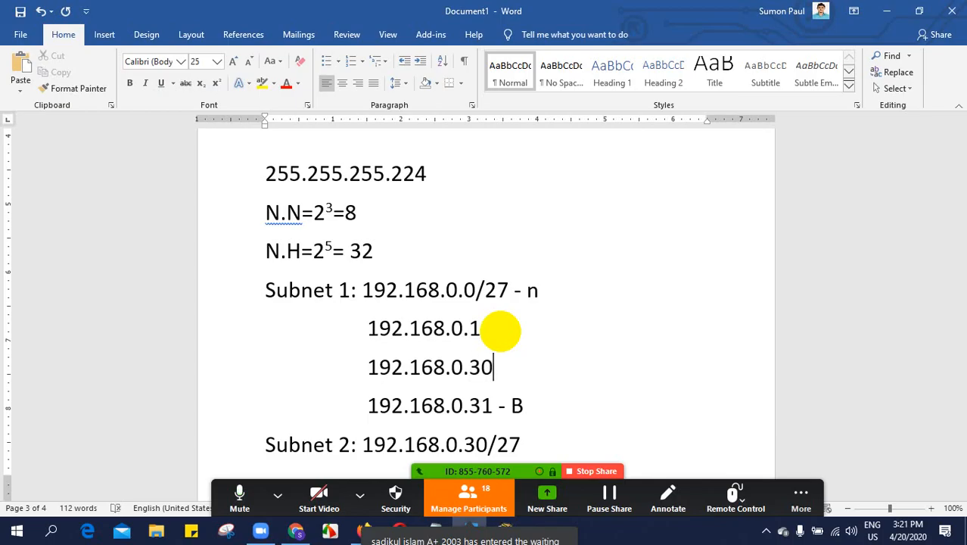
{"action": "left_click_drag", "start_coordinate": [496, 367], "coordinate": [453, 371]}
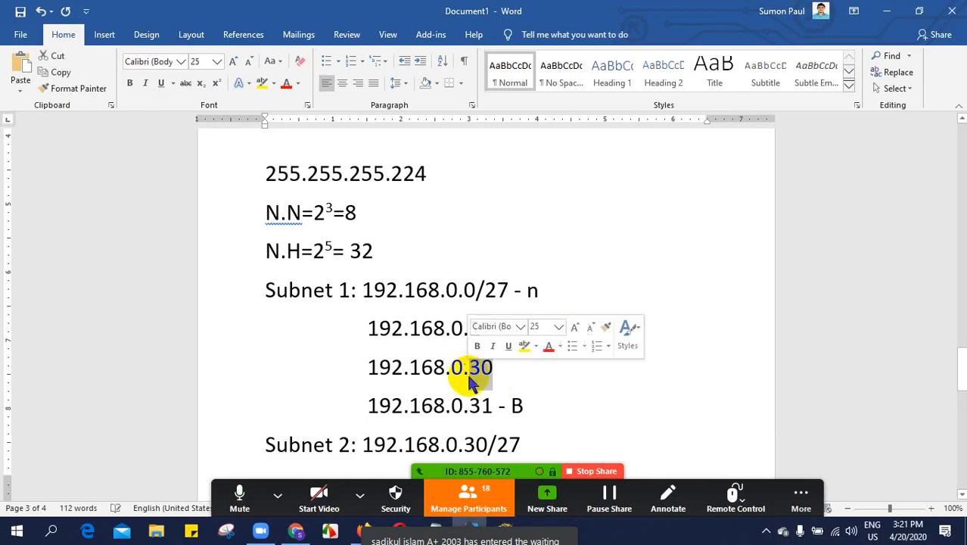
- Review the last octets of the 192.168.0.31, 192.168.0.30 and 192.168.0.1 addresses listed for Subnet 1
{"action": "left_click_drag", "start_coordinate": [492, 405], "coordinate": [471, 404]}
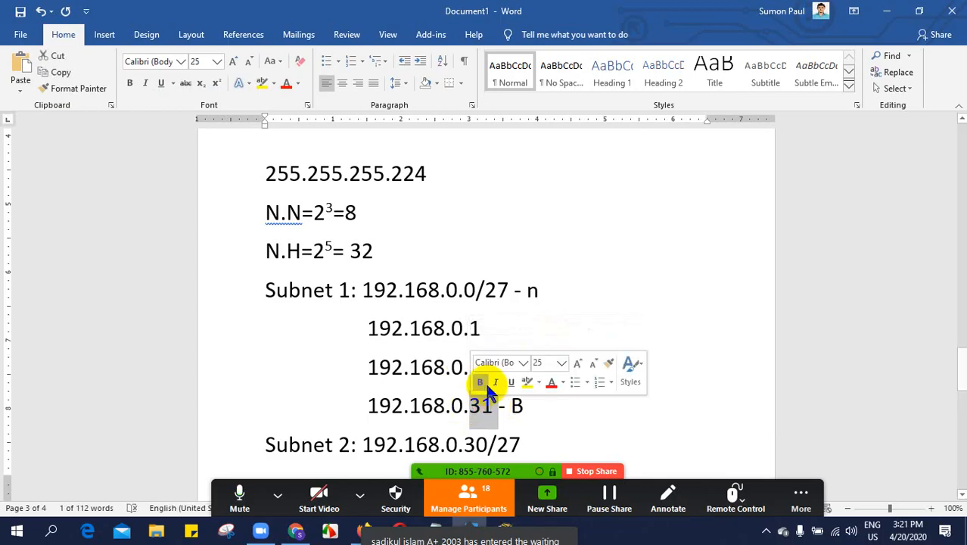
{"action": "left_click", "coordinate": [670, 309]}
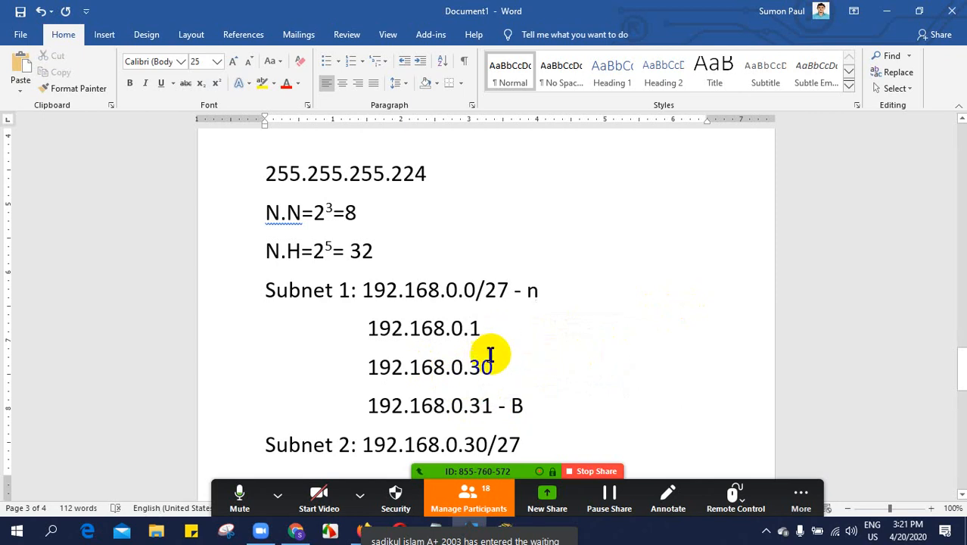
{"action": "left_click_drag", "start_coordinate": [494, 368], "coordinate": [469, 368]}
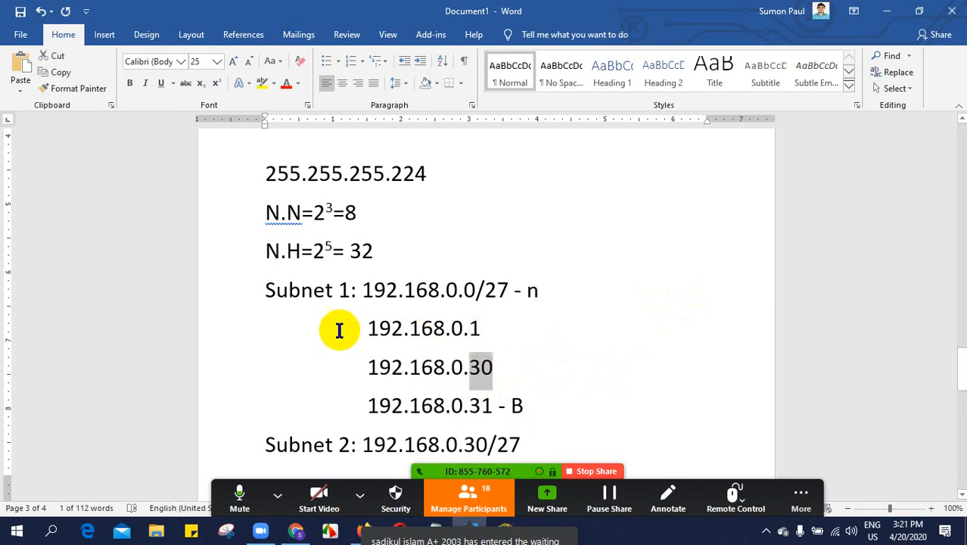
{"action": "left_click_drag", "start_coordinate": [485, 329], "coordinate": [471, 328]}
{"action": "left_click", "coordinate": [606, 353]}
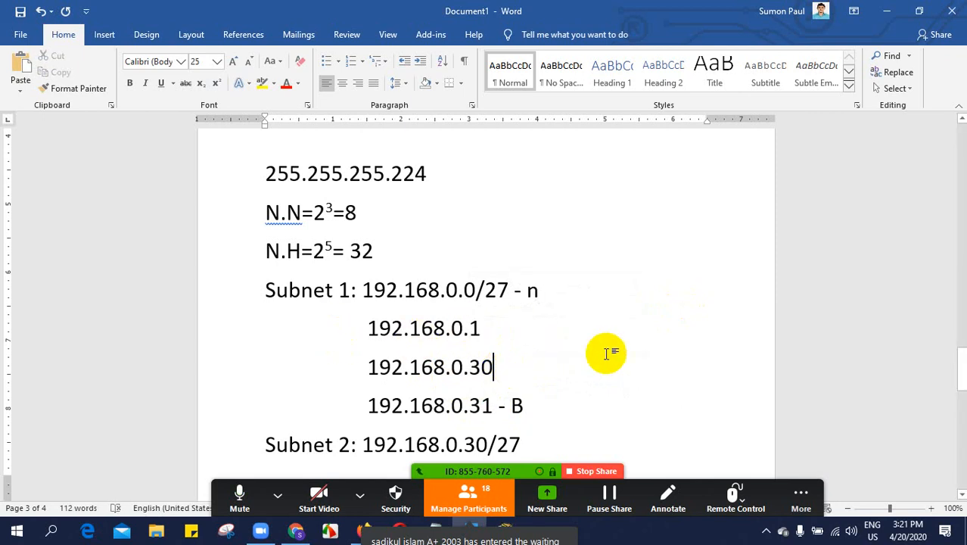
- Push the Subnet 2 block onto the next page with a blank line above it, and change its network address to 192.168.0.32/27
{"action": "scroll", "coordinate": [606, 354], "scroll_direction": "down", "scroll_amount": 3}
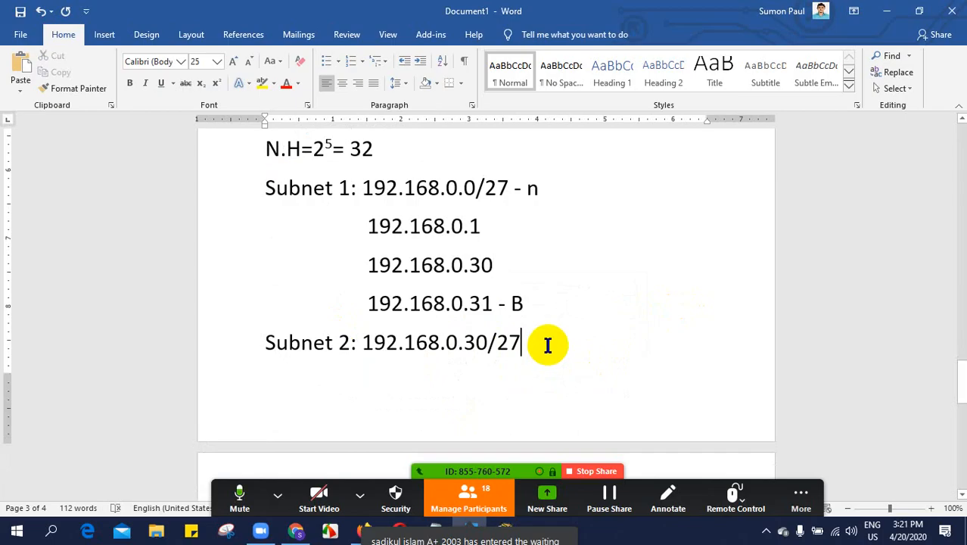
{"action": "left_click", "coordinate": [263, 342]}
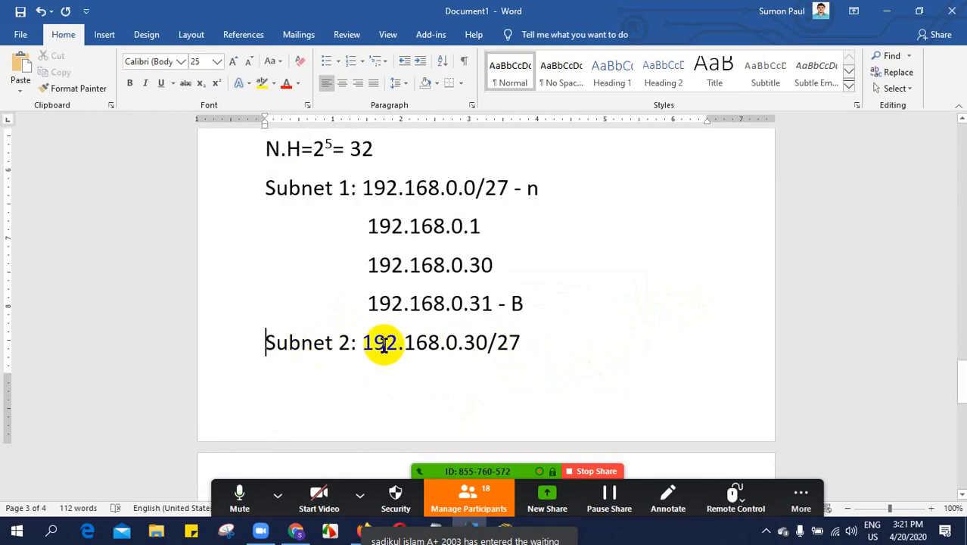
{"action": "key", "text": "Return"}
{"action": "scroll", "coordinate": [580, 349], "scroll_direction": "down", "scroll_amount": 3}
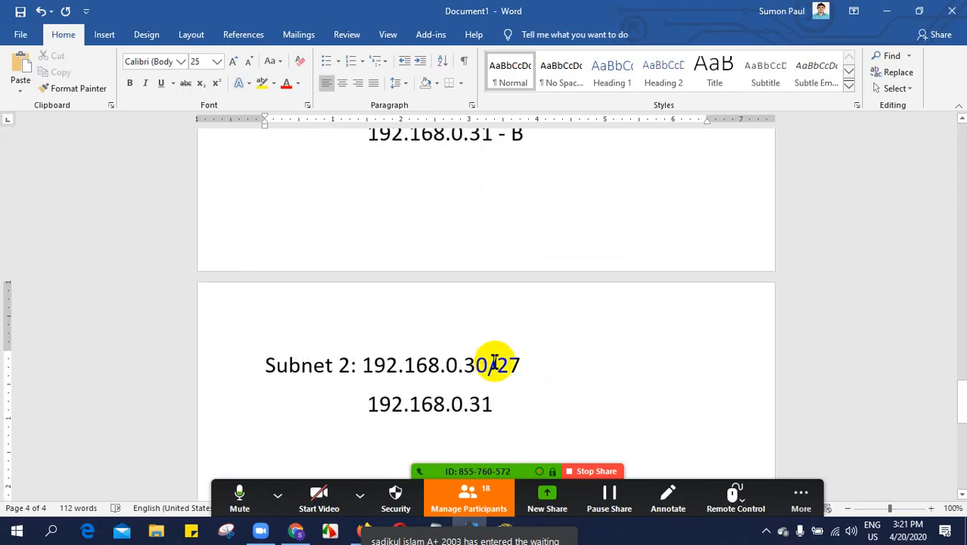
{"action": "scroll", "coordinate": [498, 318], "scroll_direction": "up", "scroll_amount": 2}
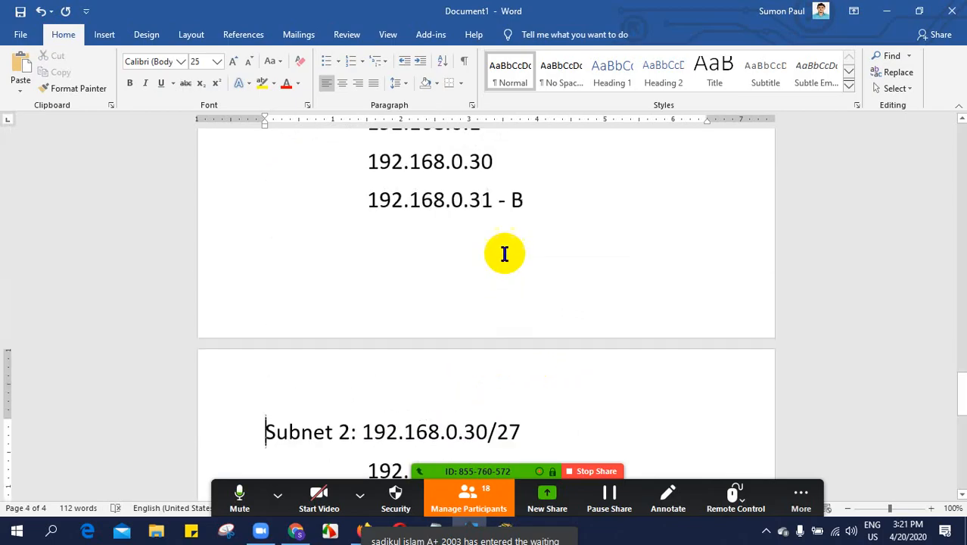
{"action": "left_click", "coordinate": [487, 433]}
{"action": "key", "text": "BackSpace"}
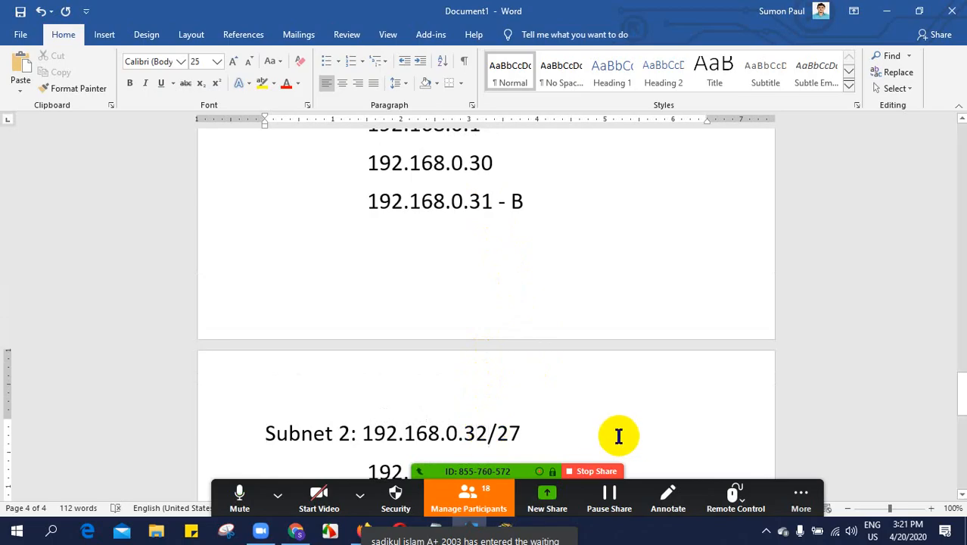
- Change the last octet of the address listed beneath Subnet 2 to 33
{"action": "scroll", "coordinate": [583, 413], "scroll_direction": "down", "scroll_amount": 3}
{"action": "left_click_drag", "start_coordinate": [489, 370], "coordinate": [470, 371]}
{"action": "key", "text": "BackSpace"}
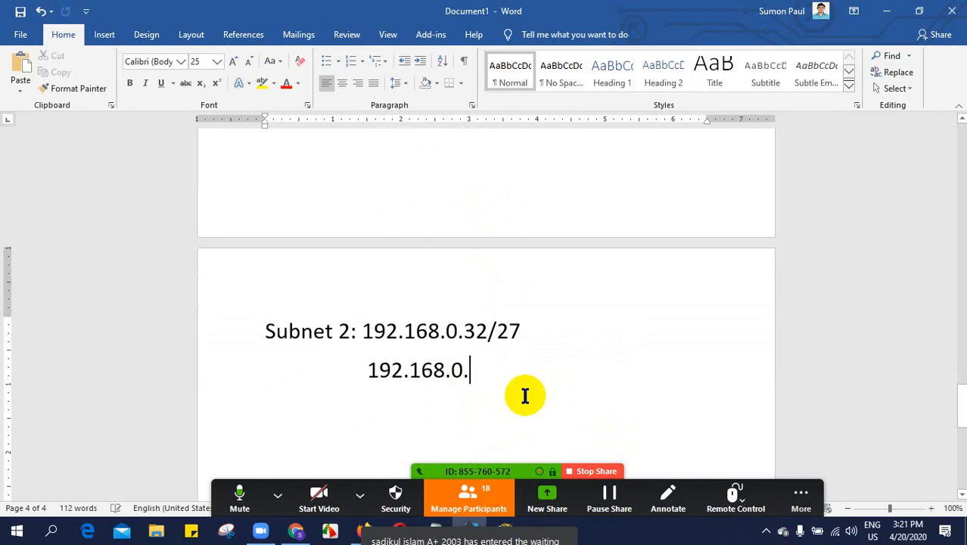
{"action": "type", "text": "33"}
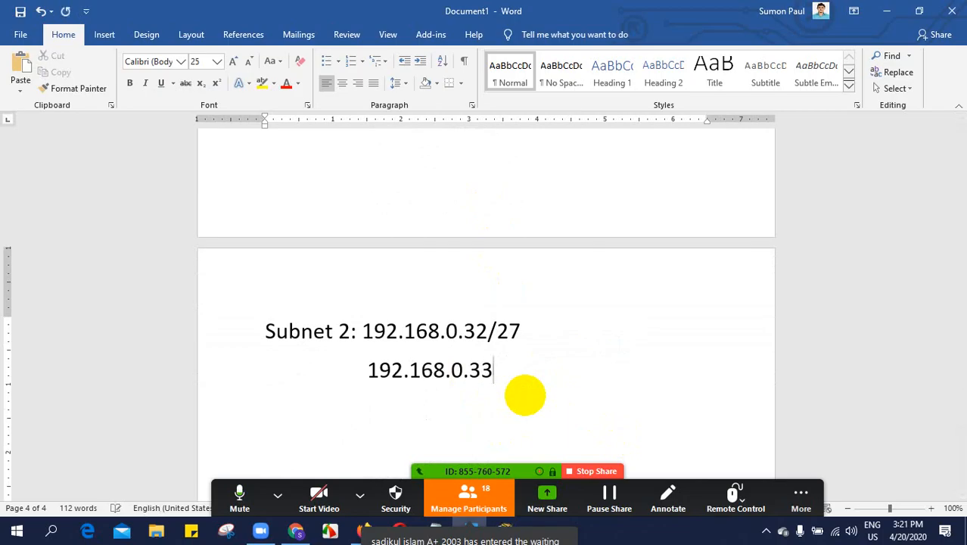
- Append "- N" to Subnet 2's network address 192.168.0.32/27
{"action": "left_click", "coordinate": [539, 331]}
{"action": "type", "text": "-"}
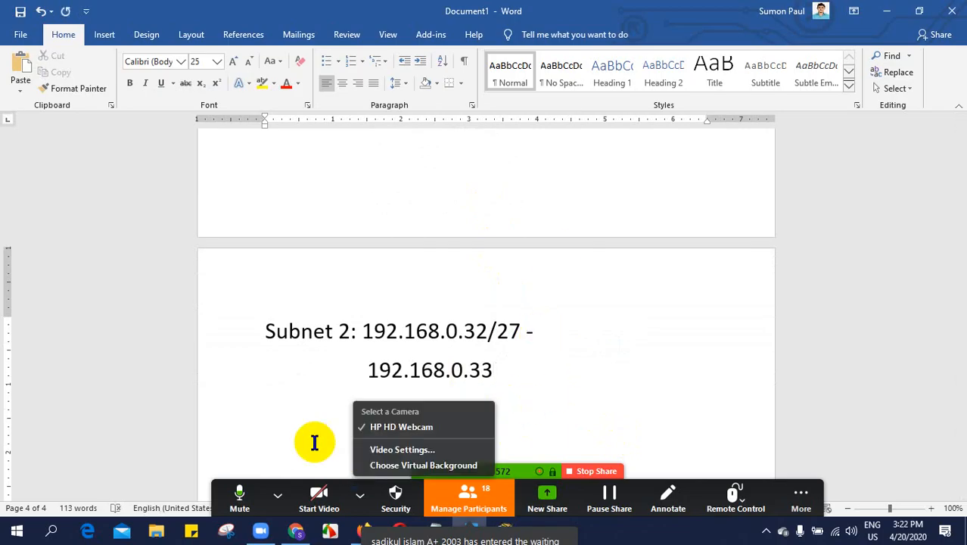
{"action": "left_click_drag", "start_coordinate": [360, 330], "coordinate": [258, 331]}
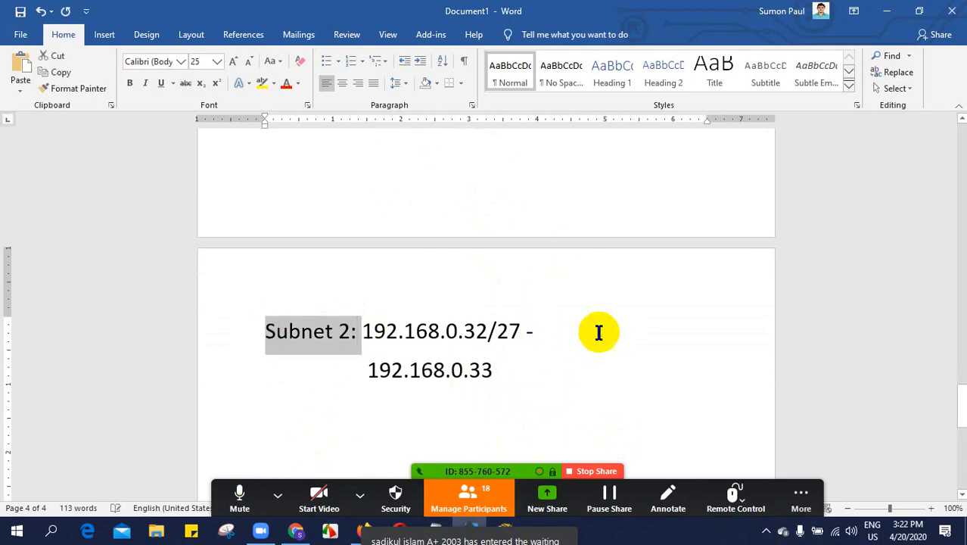
{"action": "left_click", "coordinate": [556, 327]}
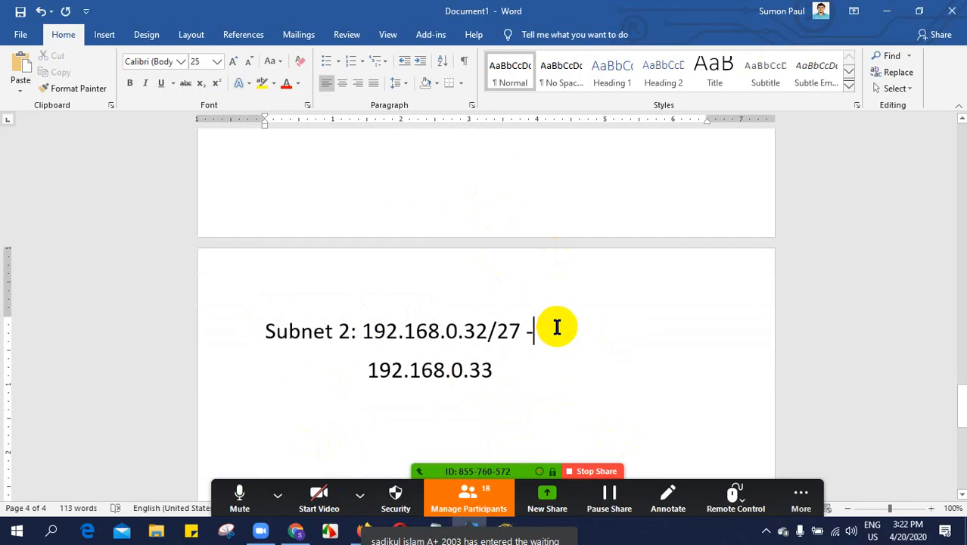
- Compare the last octet of Subnet 2's network address with the result of the N.H formula
{"action": "double_click", "coordinate": [475, 333]}
{"action": "scroll", "coordinate": [575, 367], "scroll_direction": "up", "scroll_amount": 5}
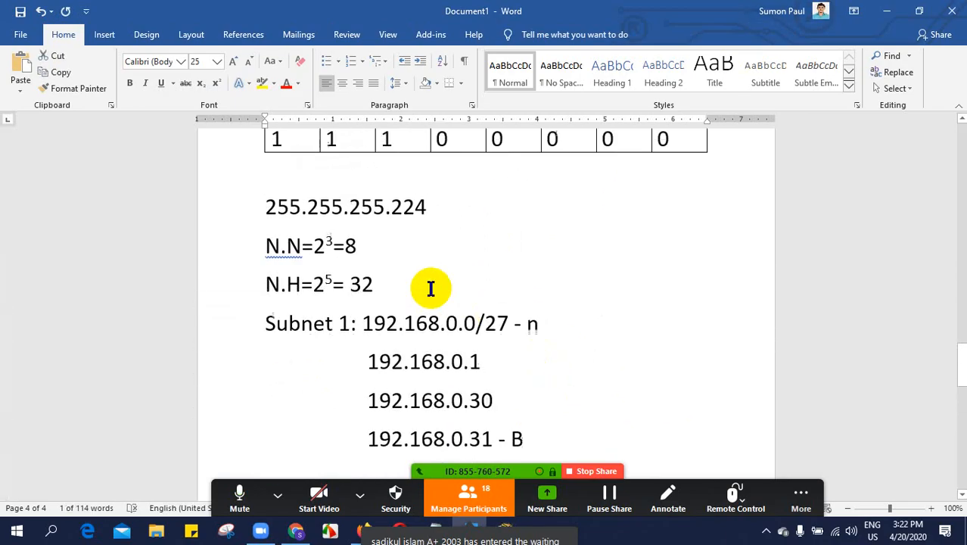
{"action": "double_click", "coordinate": [351, 286]}
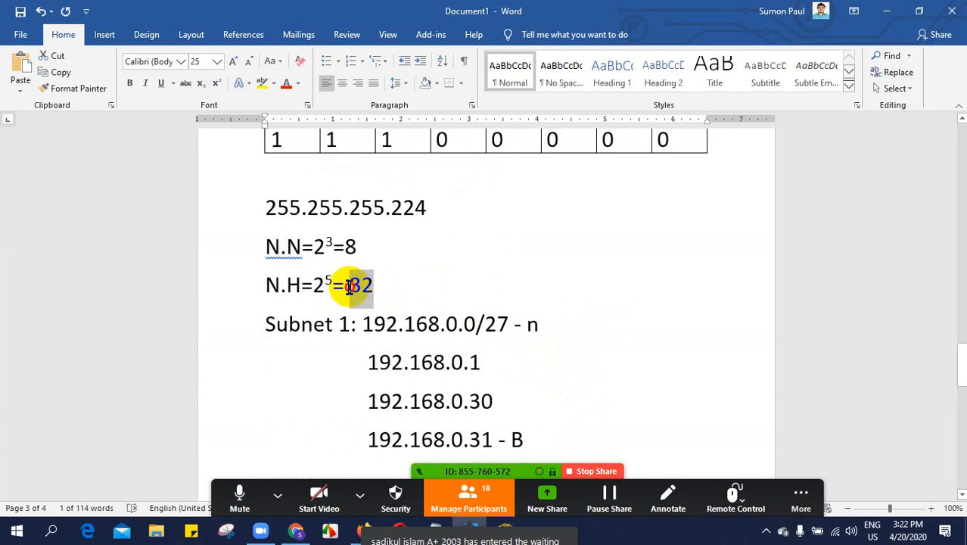
{"action": "left_click", "coordinate": [391, 285]}
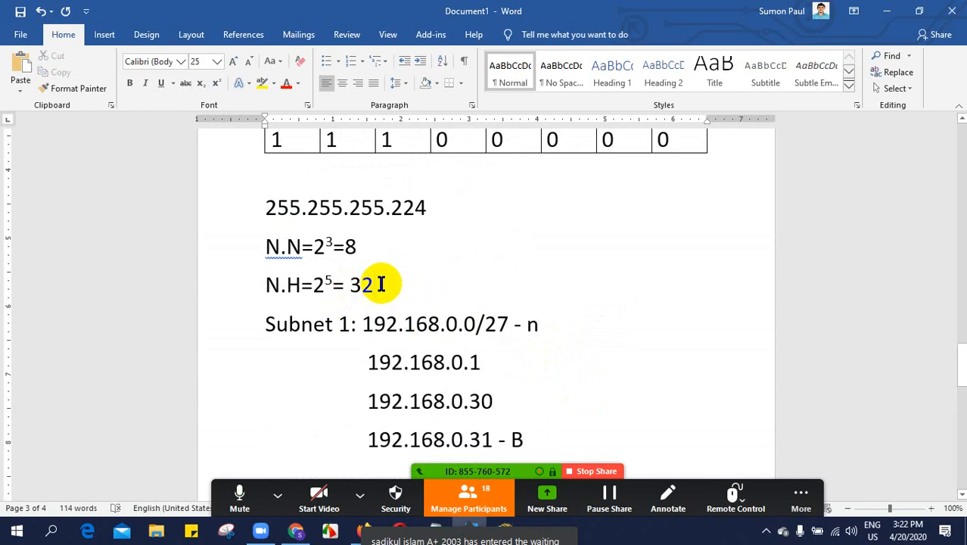
{"action": "scroll", "coordinate": [381, 284], "scroll_direction": "down", "scroll_amount": 2}
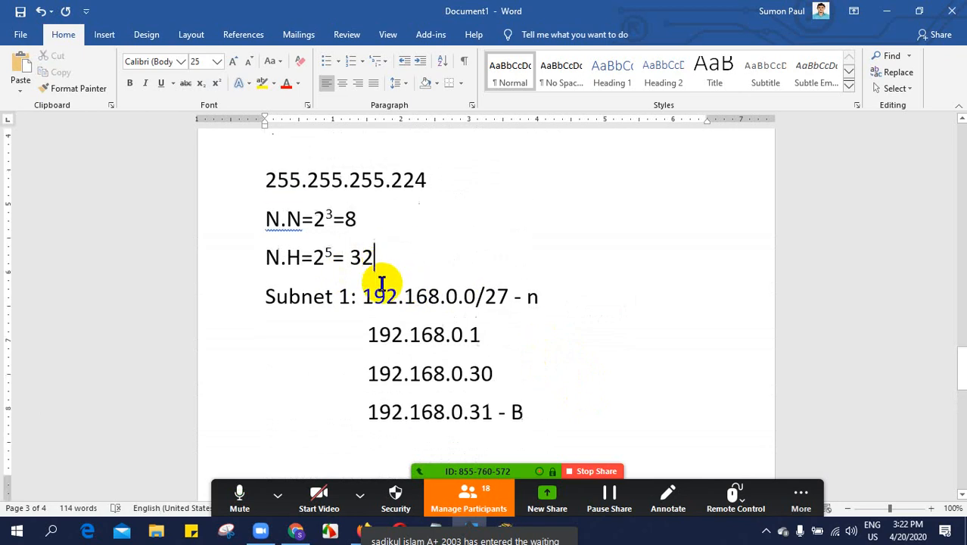
- Admit the waiting participant to the Zoom meeting and minimize the participants window
{"action": "left_click", "coordinate": [468, 497]}
{"action": "left_click", "coordinate": [535, 198]}
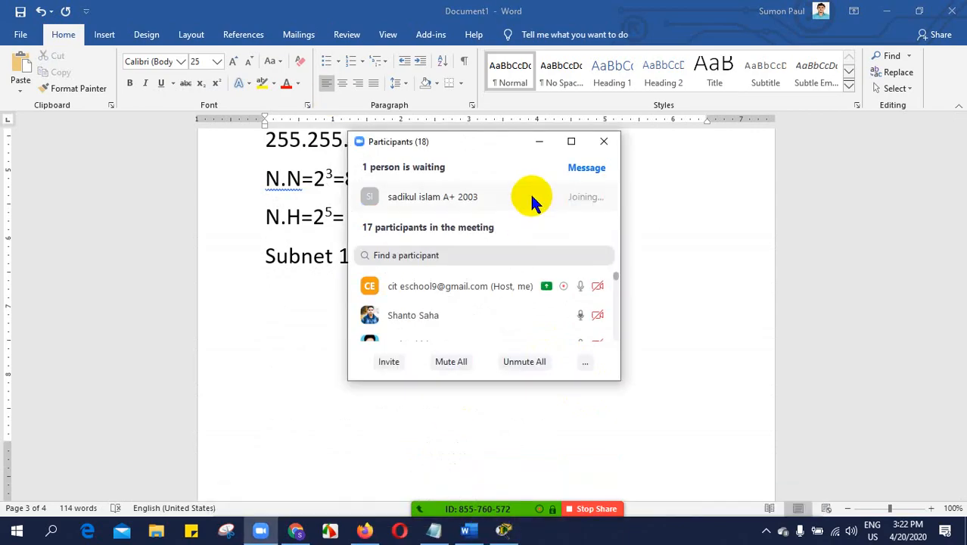
{"action": "left_click", "coordinate": [539, 140]}
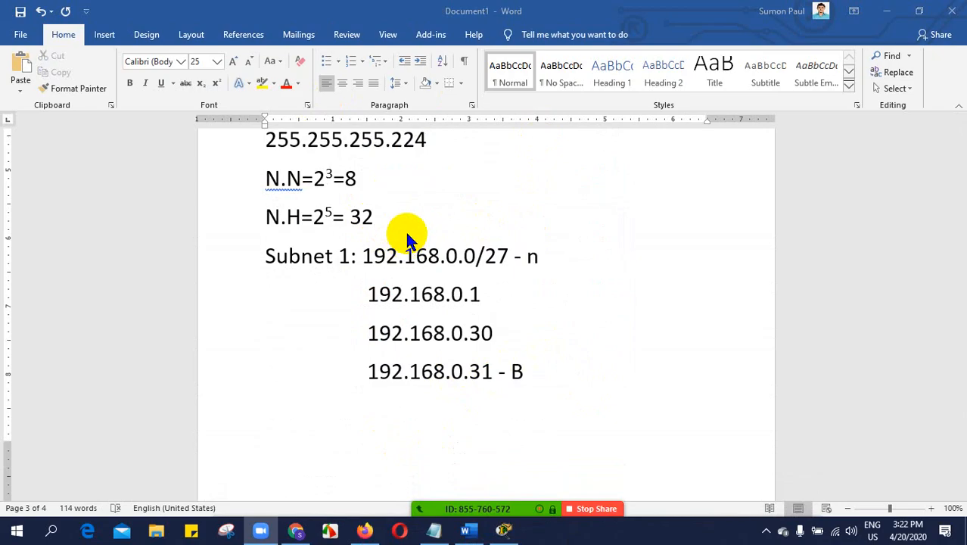
- Review the complete Subnet 1 block, from its network address to its broadcast address, alongside the Subnet 2 label
{"action": "scroll", "coordinate": [424, 265], "scroll_direction": "down", "scroll_amount": 3}
{"action": "scroll", "coordinate": [458, 341], "scroll_direction": "up", "scroll_amount": 2}
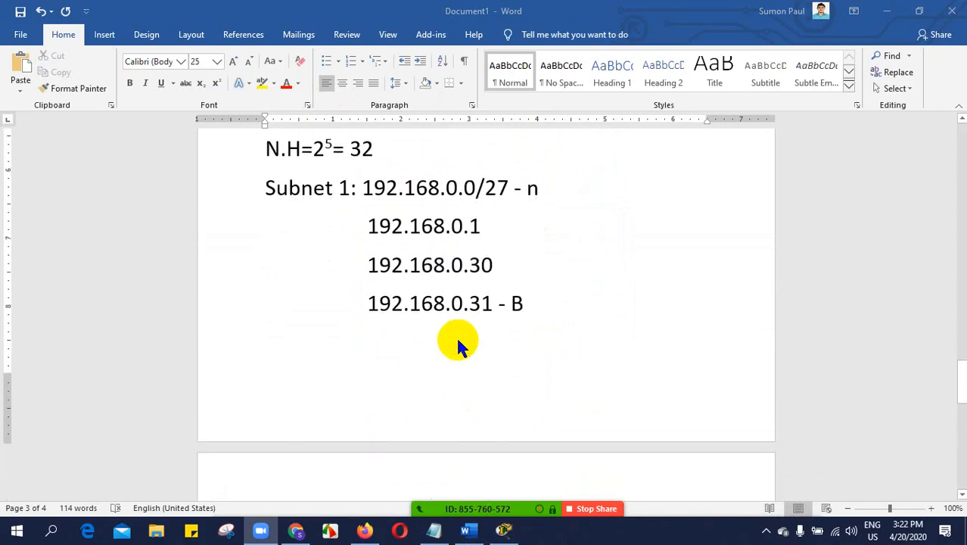
{"action": "scroll", "coordinate": [454, 352], "scroll_direction": "up", "scroll_amount": 1}
{"action": "scroll", "coordinate": [442, 360], "scroll_direction": "down", "scroll_amount": 3}
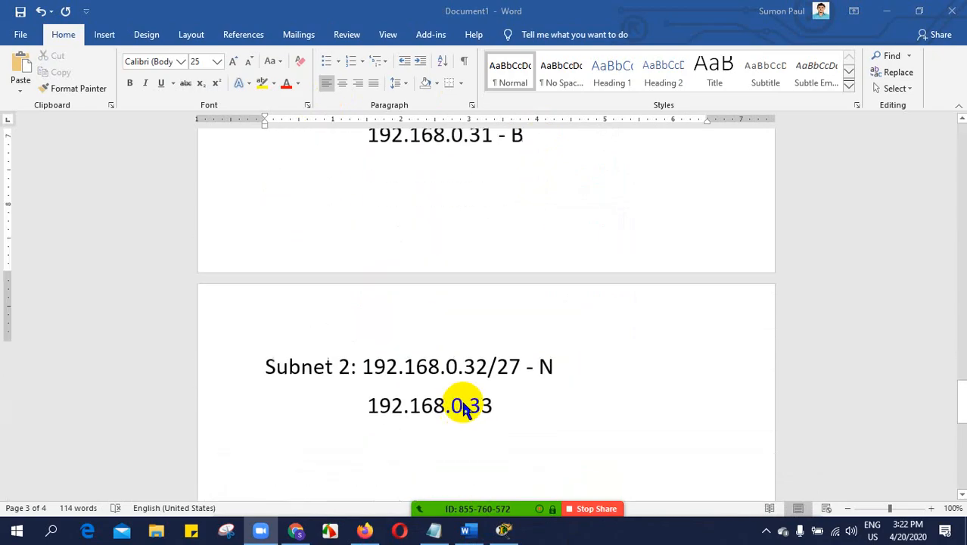
{"action": "scroll", "coordinate": [466, 413], "scroll_direction": "up", "scroll_amount": 5}
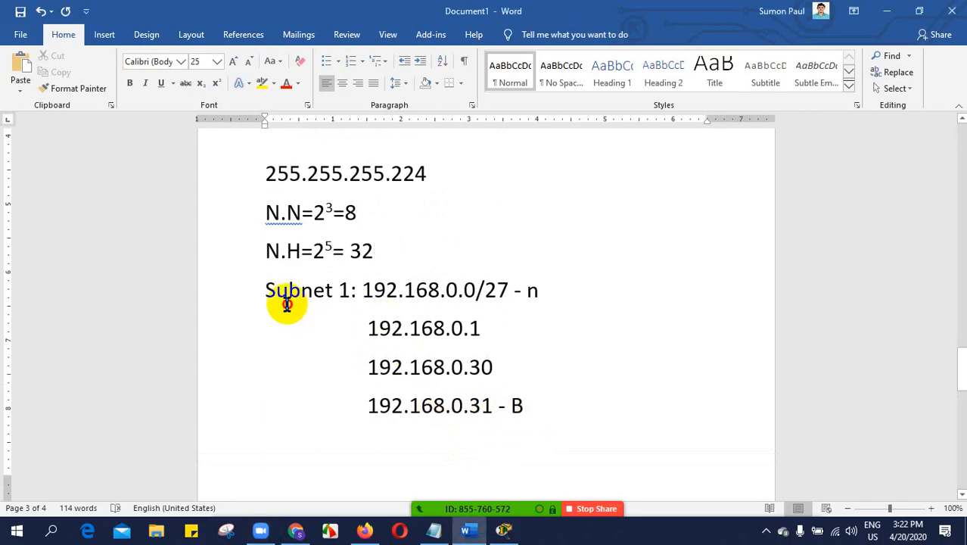
{"action": "left_click_drag", "start_coordinate": [521, 401], "coordinate": [278, 290]}
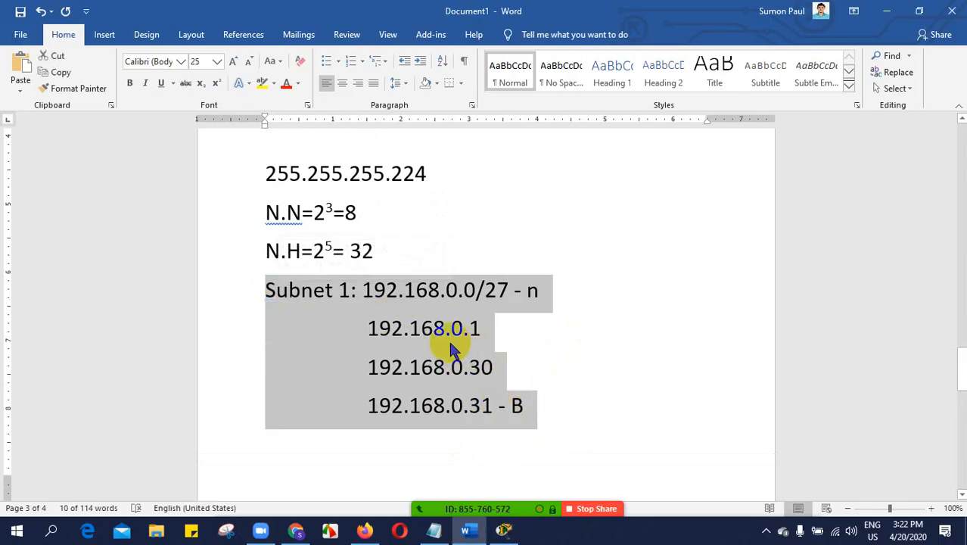
{"action": "scroll", "coordinate": [575, 347], "scroll_direction": "down", "scroll_amount": 7}
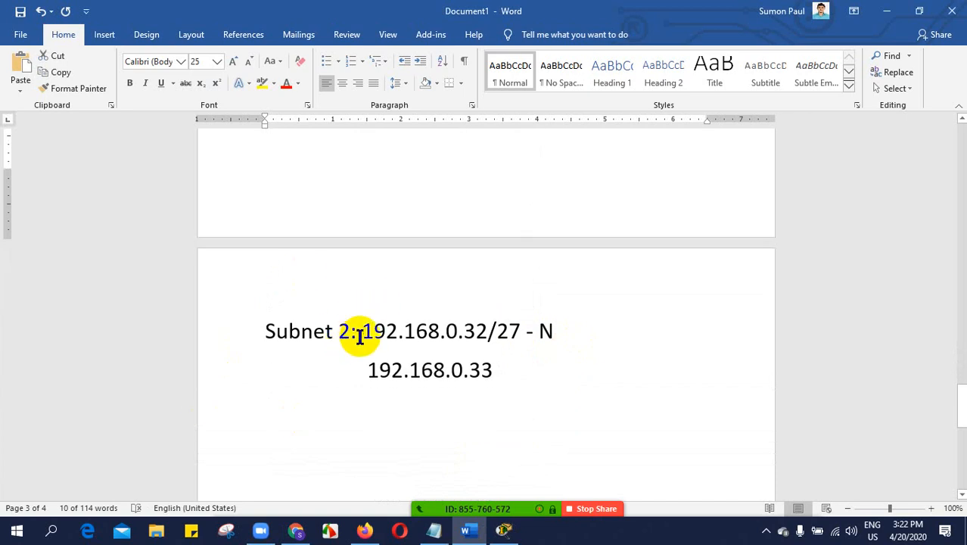
{"action": "left_click_drag", "start_coordinate": [360, 338], "coordinate": [250, 333]}
{"action": "left_click", "coordinate": [605, 405]}
- Compare the last octet of Subnet 1's broadcast address with those of Subnet 2's network and first host addresses
{"action": "scroll", "coordinate": [605, 404], "scroll_direction": "up", "scroll_amount": 1}
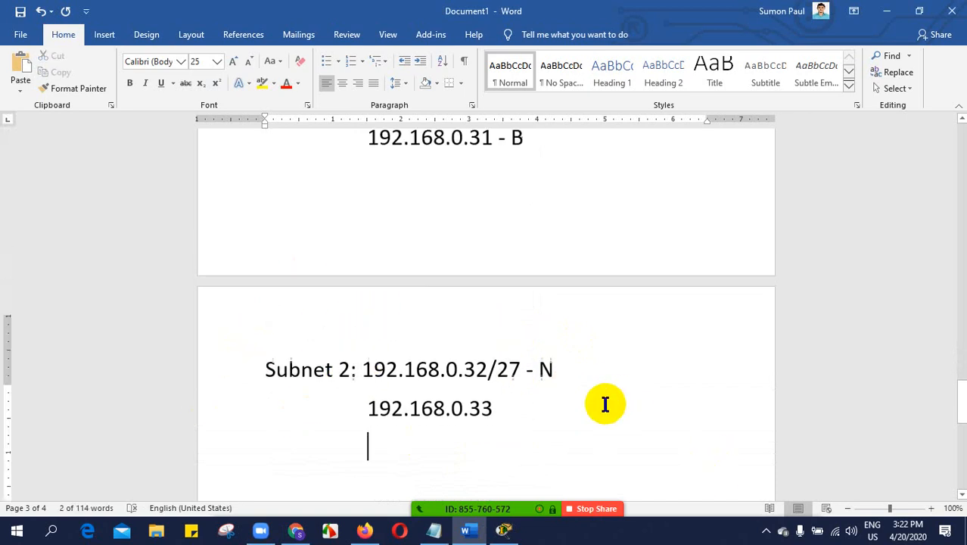
{"action": "scroll", "coordinate": [533, 329], "scroll_direction": "up", "scroll_amount": 3}
{"action": "left_click_drag", "start_coordinate": [492, 305], "coordinate": [468, 310]}
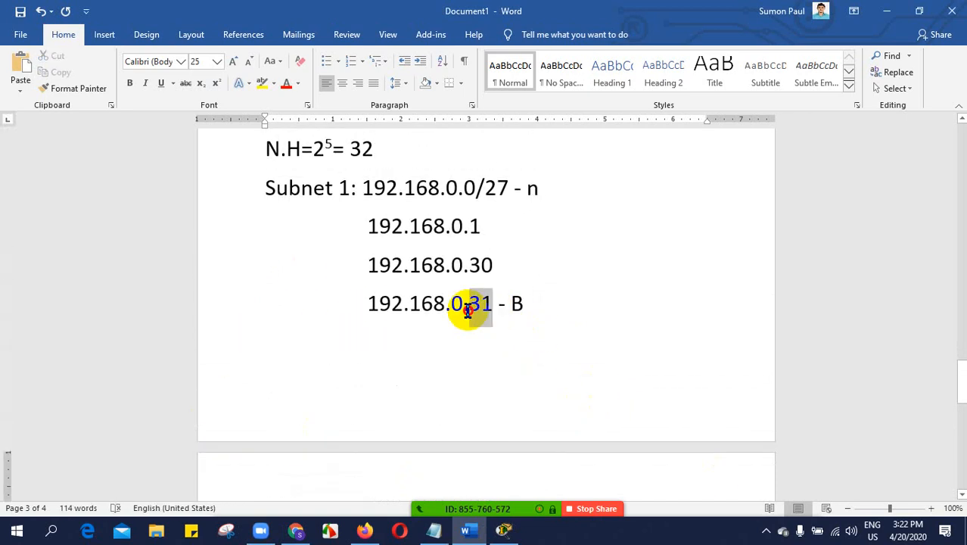
{"action": "scroll", "coordinate": [622, 364], "scroll_direction": "down", "scroll_amount": 5}
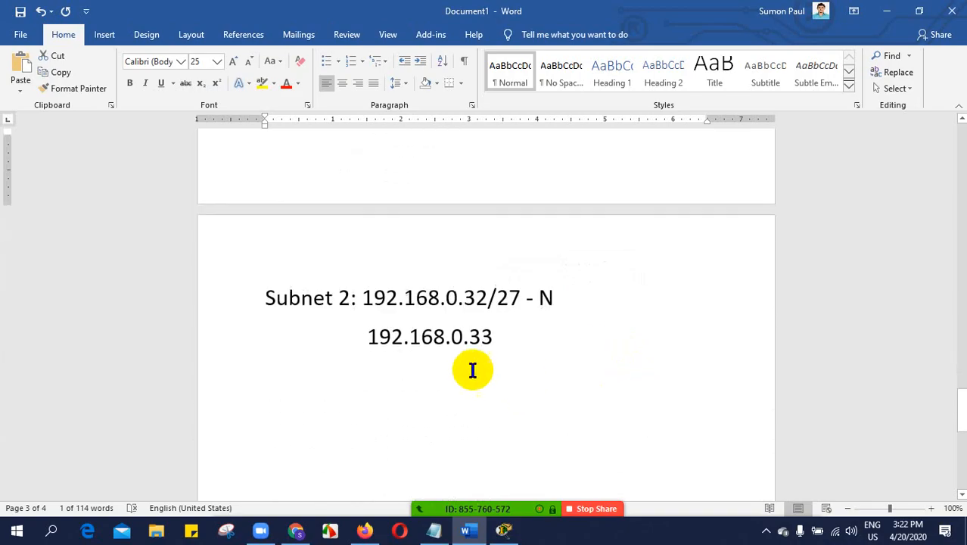
{"action": "left_click_drag", "start_coordinate": [490, 298], "coordinate": [465, 303]}
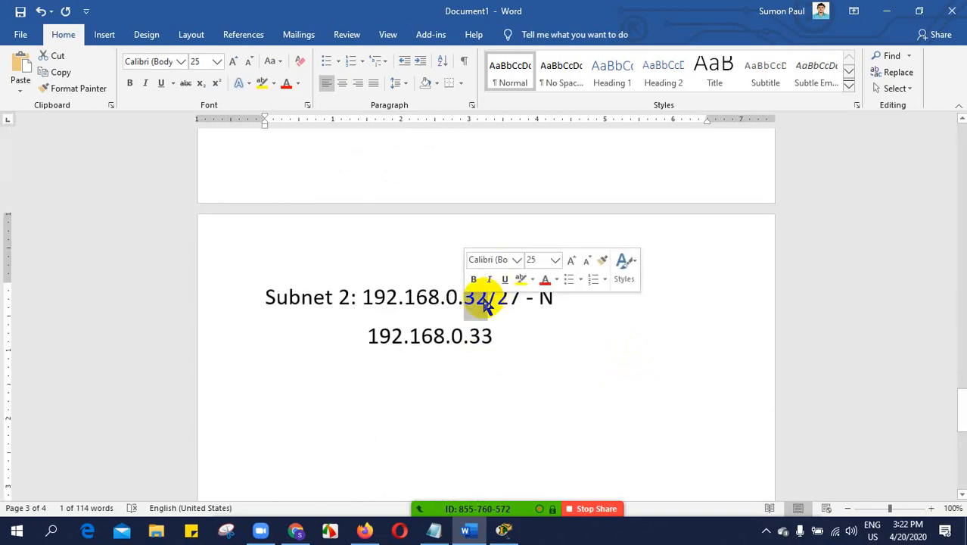
{"action": "left_click", "coordinate": [465, 303]}
{"action": "left_click_drag", "start_coordinate": [492, 336], "coordinate": [470, 335]}
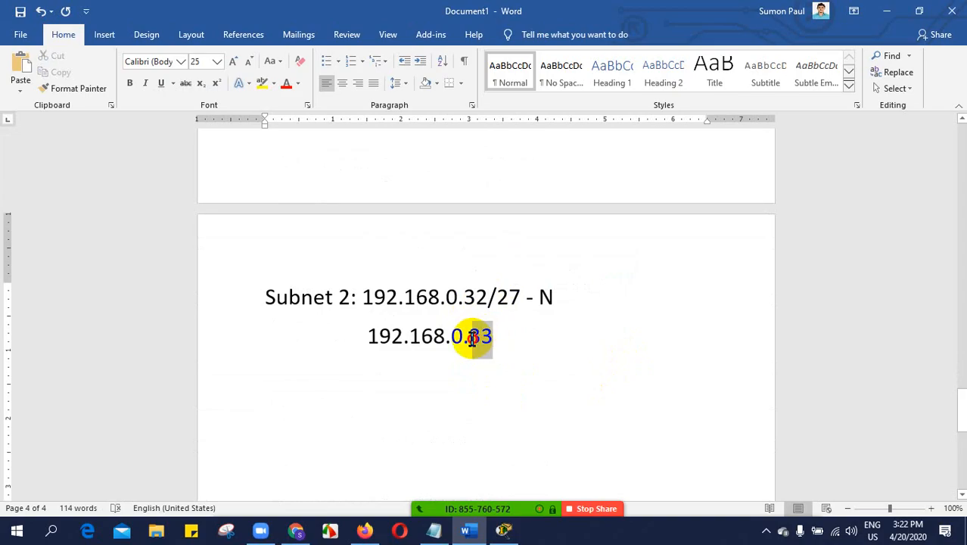
- Check the N.H result against Subnet 2's first host address, and add 192.168.0.62 on an indented line beneath 192.168.0.33
{"action": "scroll", "coordinate": [569, 434], "scroll_direction": "up", "scroll_amount": 2}
{"action": "scroll", "coordinate": [569, 434], "scroll_direction": "up", "scroll_amount": 3}
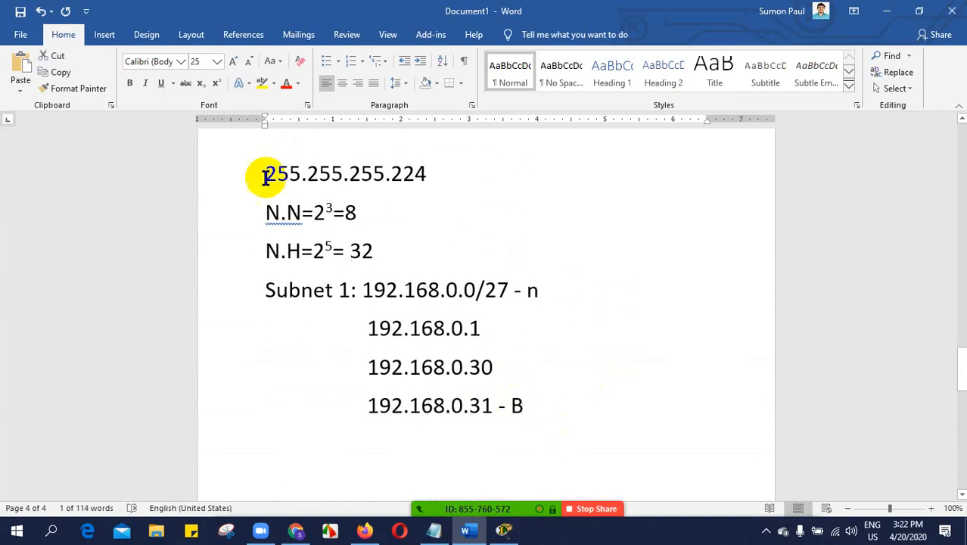
{"action": "left_click_drag", "start_coordinate": [374, 253], "coordinate": [355, 252]}
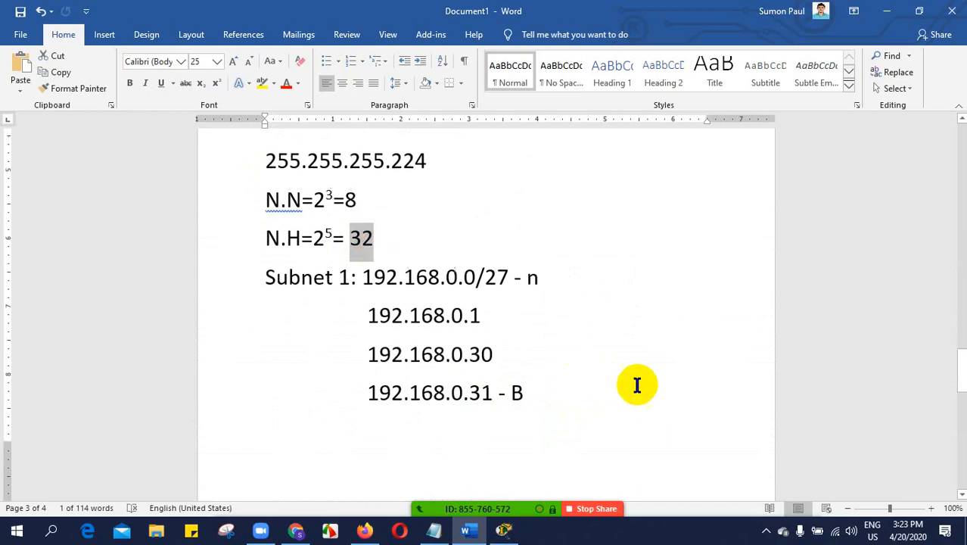
{"action": "scroll", "coordinate": [636, 386], "scroll_direction": "down", "scroll_amount": 3}
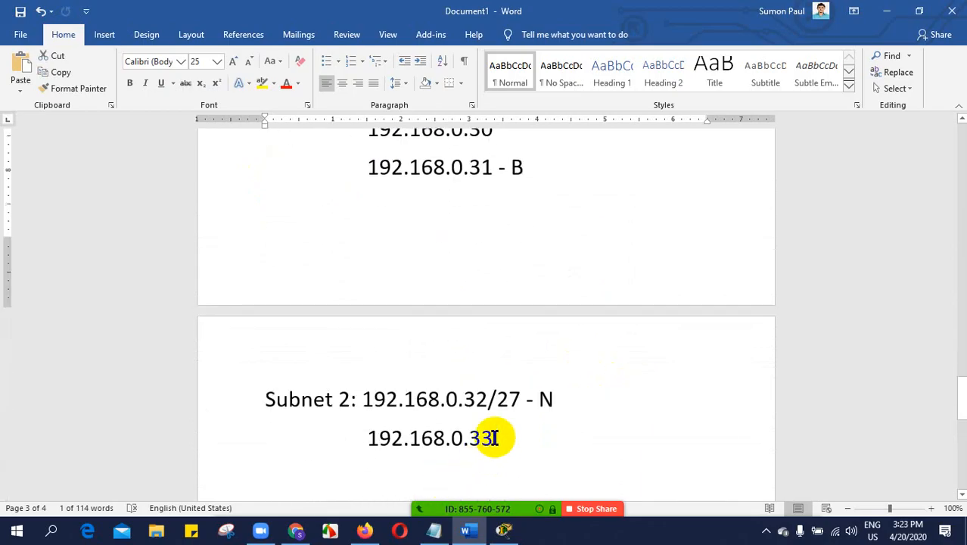
{"action": "left_click_drag", "start_coordinate": [491, 437], "coordinate": [470, 443]}
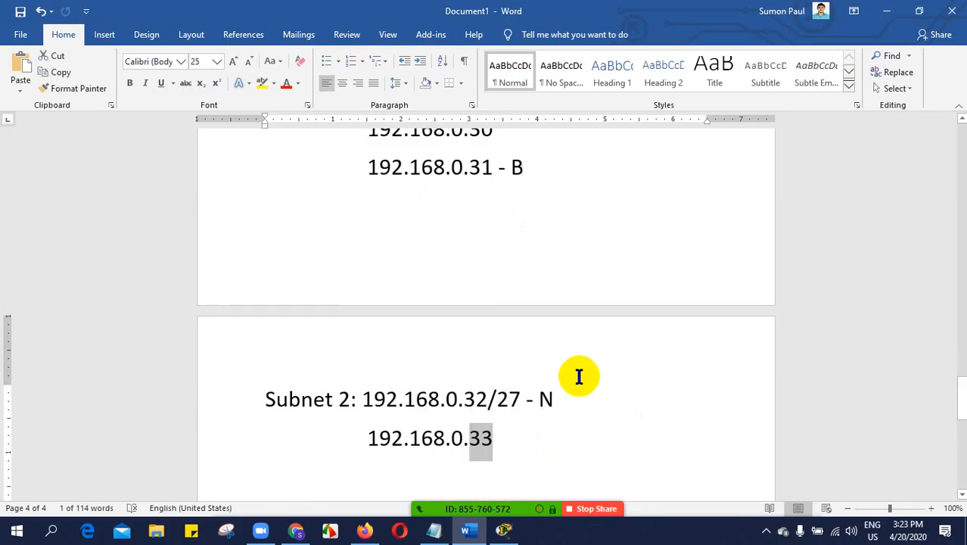
{"action": "left_click", "coordinate": [505, 445]}
{"action": "key", "text": "Return"}
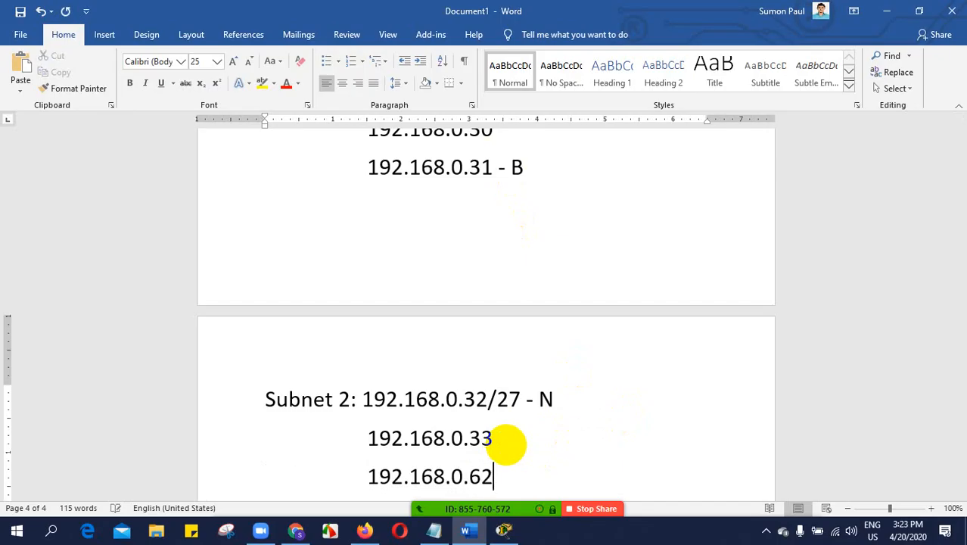
- Add 192.168.0.63 -B on an indented line beneath 192.168.0.62 and review the complete Subnet 2 block
{"action": "key", "text": "Return"}
{"action": "key", "text": "Tab"}
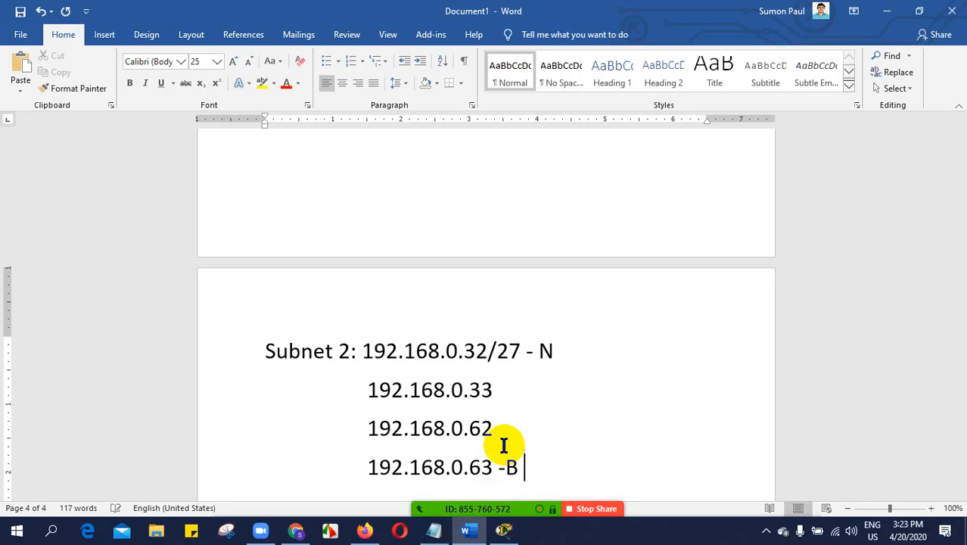
{"action": "left_click_drag", "start_coordinate": [542, 469], "coordinate": [262, 349]}
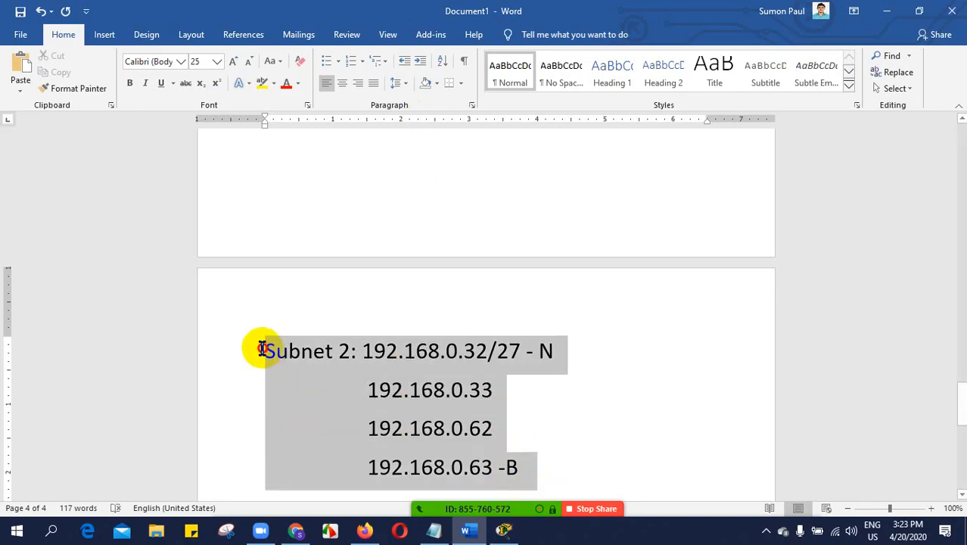
{"action": "scroll", "coordinate": [704, 384], "scroll_direction": "up", "scroll_amount": 4}
{"action": "scroll", "coordinate": [561, 333], "scroll_direction": "down", "scroll_amount": 5}
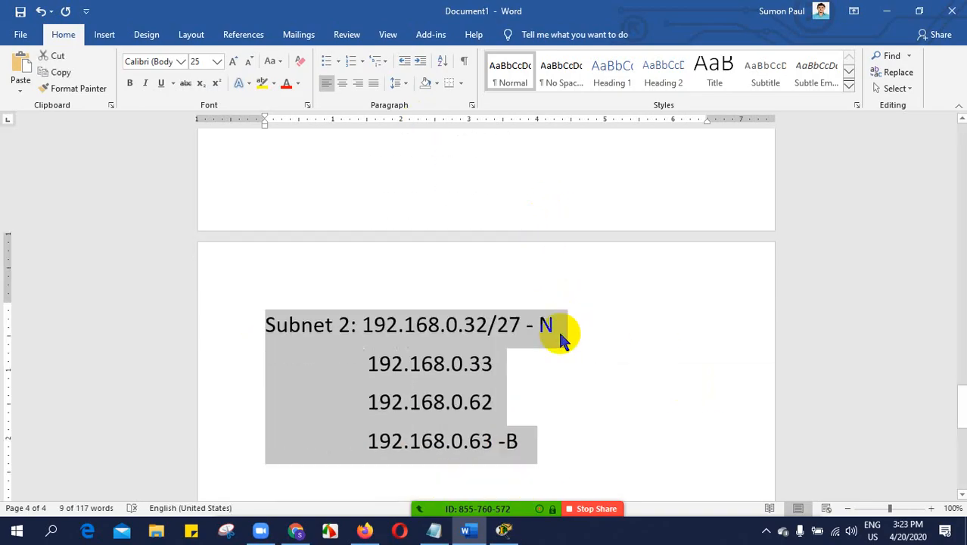
{"action": "scroll", "coordinate": [479, 447], "scroll_direction": "down", "scroll_amount": 3}
{"action": "scroll", "coordinate": [443, 369], "scroll_direction": "down", "scroll_amount": 4}
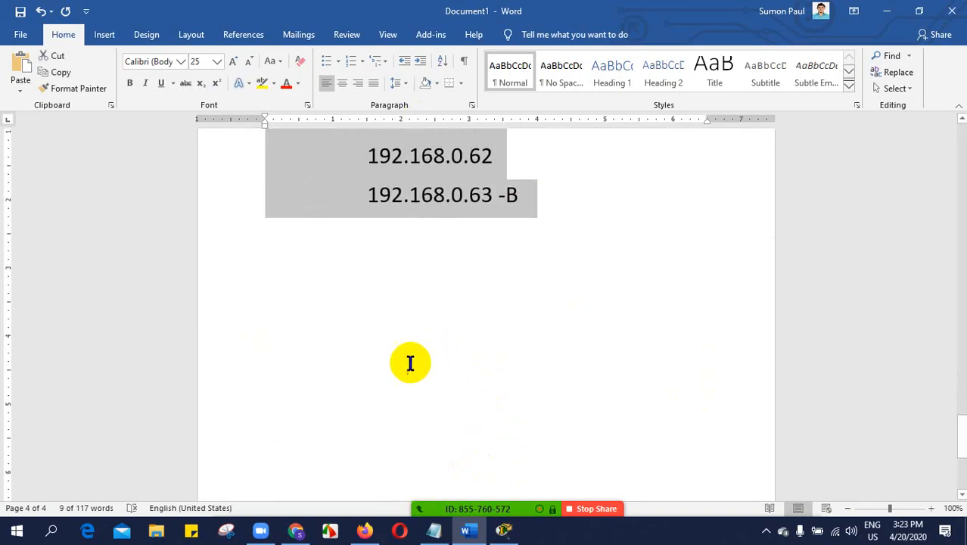
- Examine the last octet of Subnet 2's broadcast address
{"action": "left_click", "coordinate": [478, 292]}
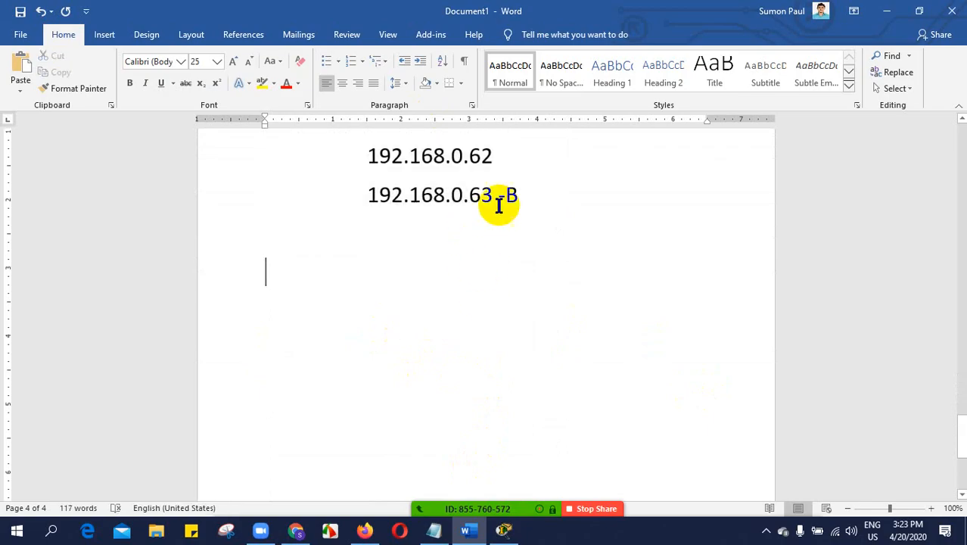
{"action": "left_click_drag", "start_coordinate": [499, 206], "coordinate": [473, 198]}
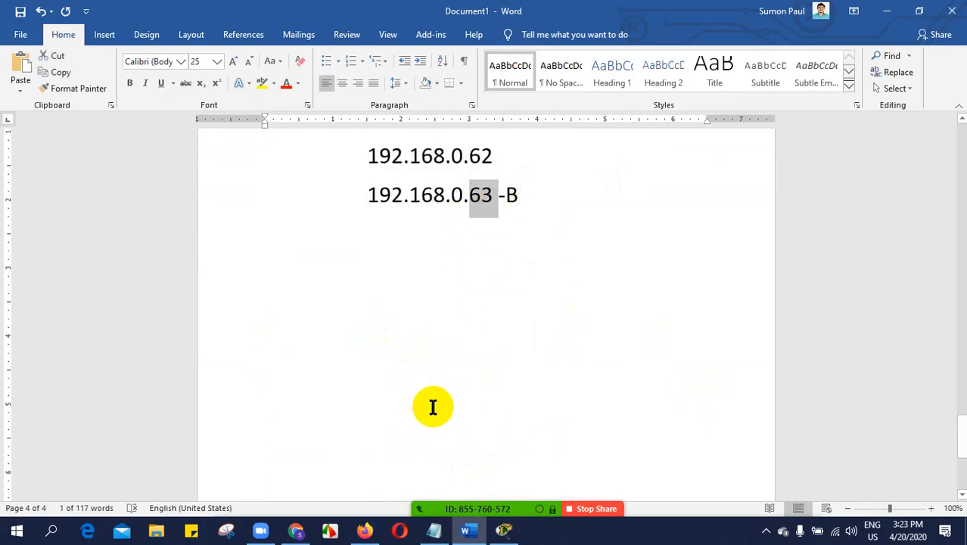
{"action": "scroll", "coordinate": [432, 407], "scroll_direction": "up", "scroll_amount": 2}
{"action": "left_click", "coordinate": [503, 529]}
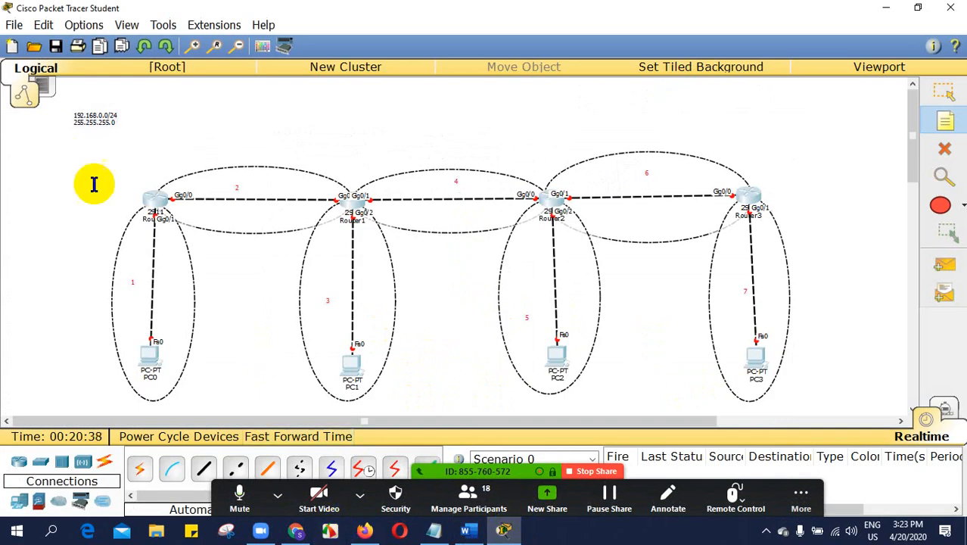
{"action": "left_click", "coordinate": [226, 282]}
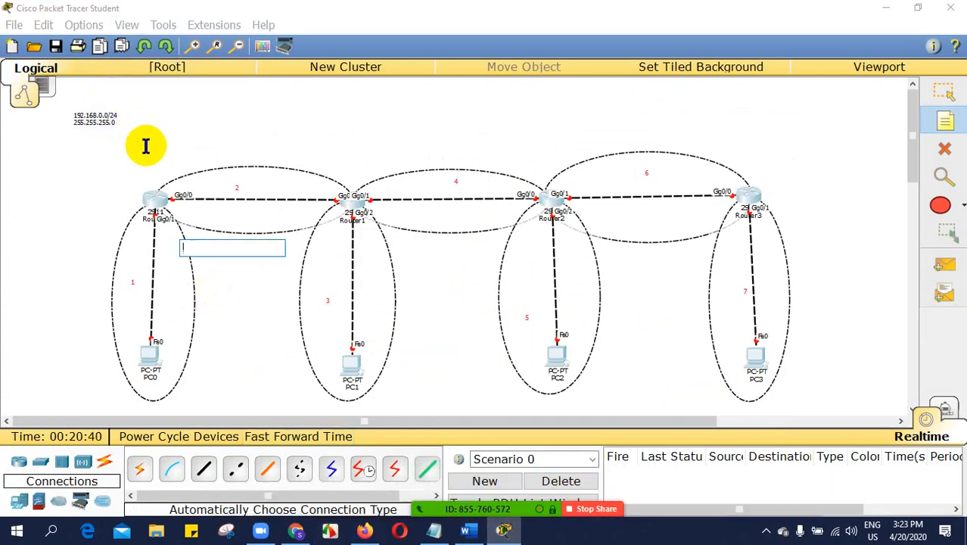
{"action": "left_click", "coordinate": [152, 123]}
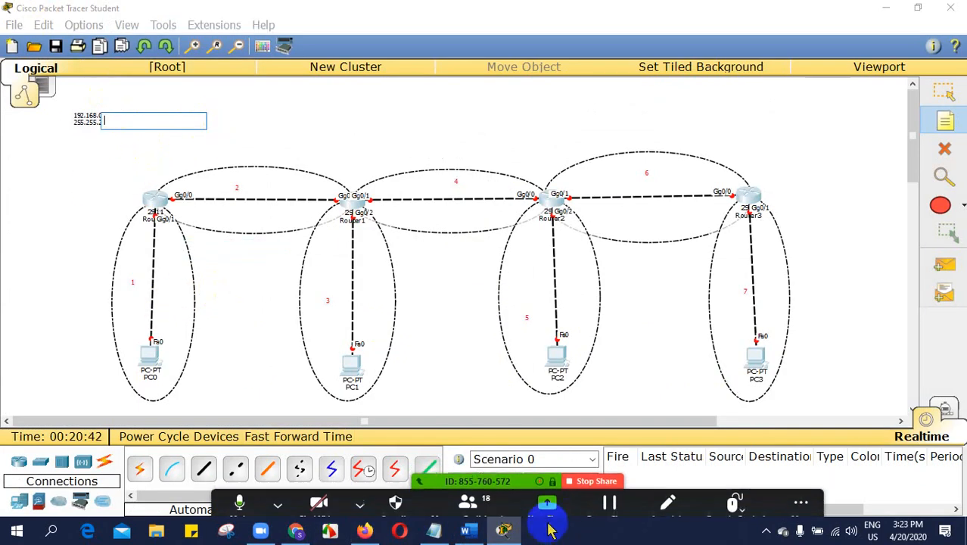
- Switch to Word and review the 192.168.0.0/27 heading with its bit-value table and subnet mask
{"action": "left_click", "coordinate": [465, 530]}
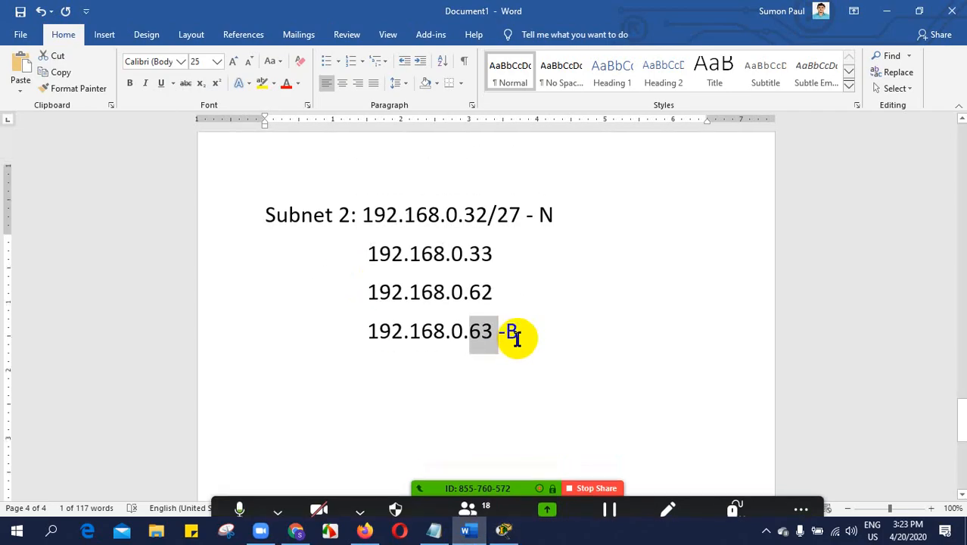
{"action": "scroll", "coordinate": [507, 329], "scroll_direction": "up", "scroll_amount": 8}
{"action": "scroll", "coordinate": [509, 331], "scroll_direction": "up", "scroll_amount": 5}
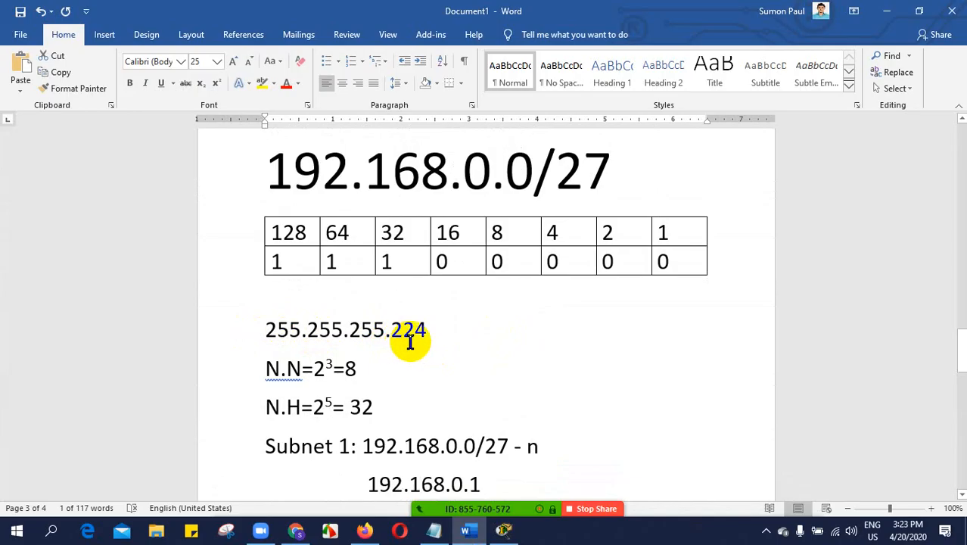
- Switch to Packet Tracer, discard the empty note and deselect the network ellipses and their number labels
{"action": "left_click", "coordinate": [503, 530]}
{"action": "left_click", "coordinate": [263, 246]}
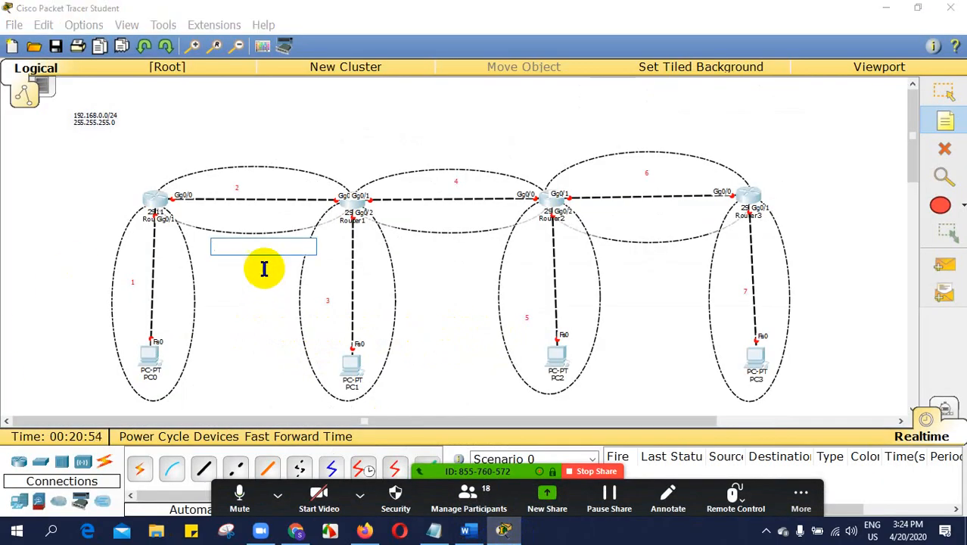
{"action": "left_click", "coordinate": [944, 123]}
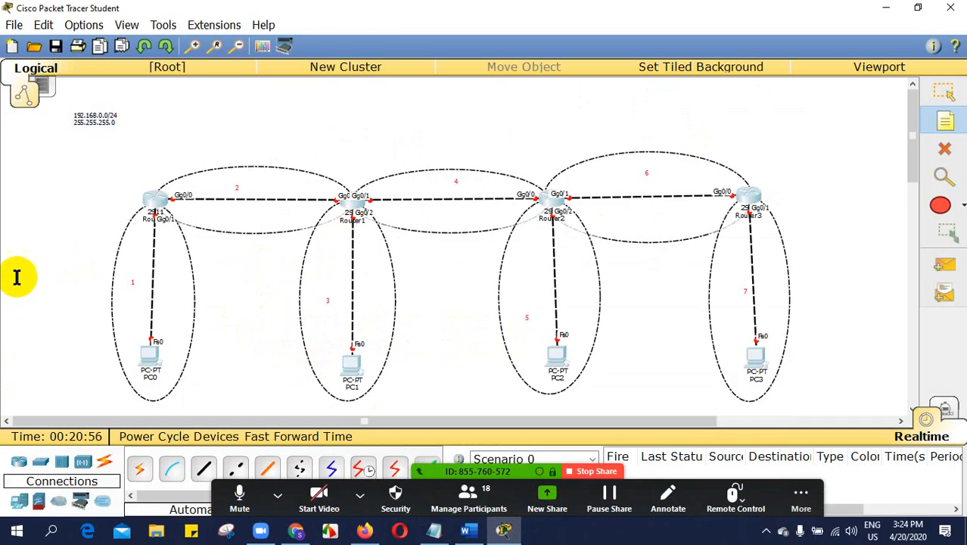
{"action": "left_click", "coordinate": [944, 94]}
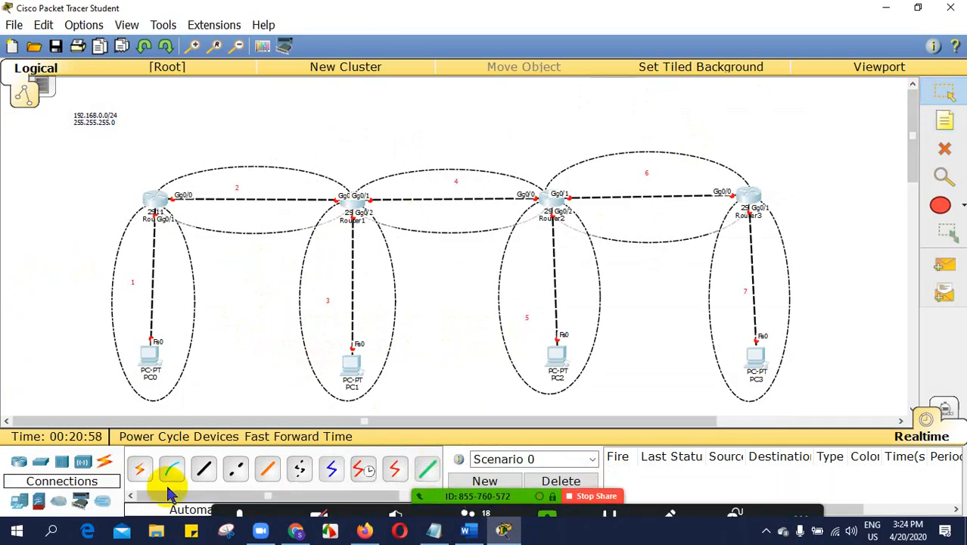
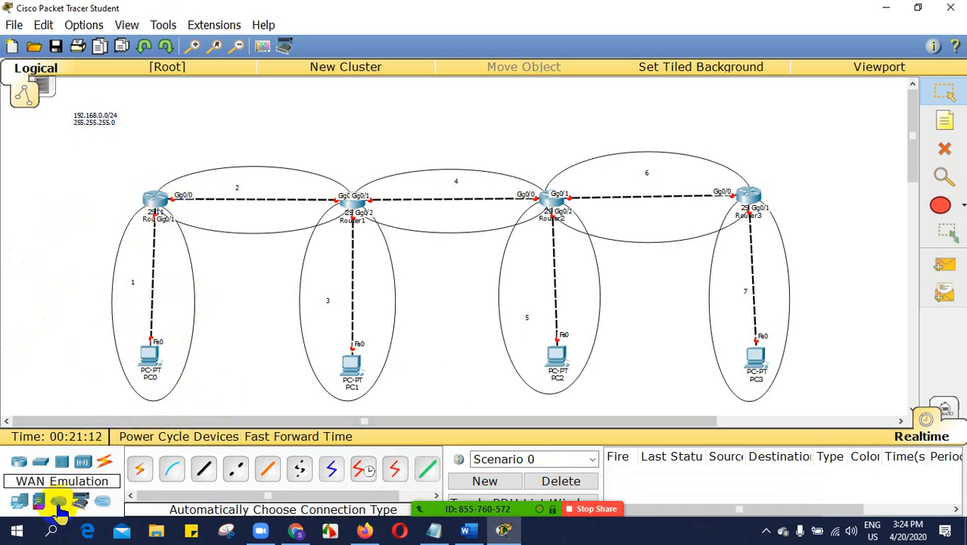
{"action": "left_click", "coordinate": [945, 151]}
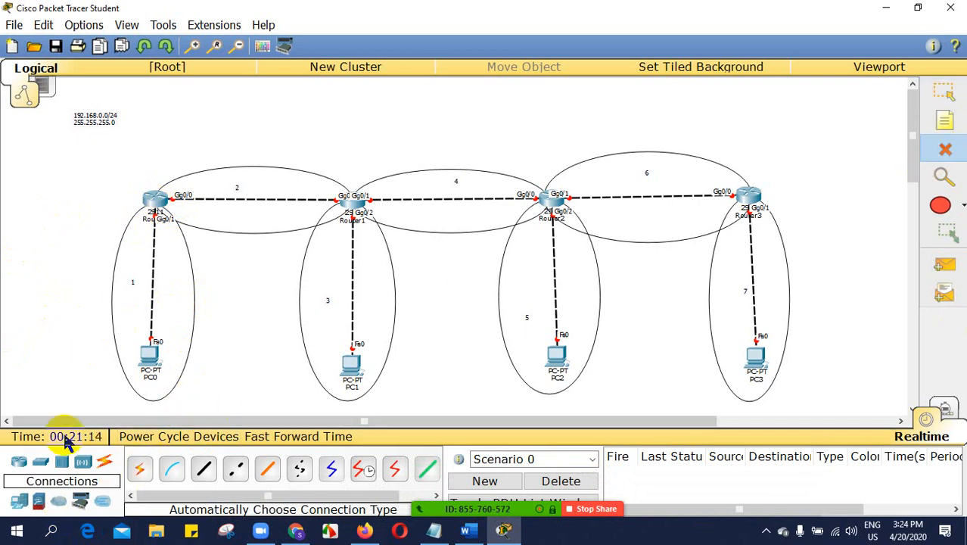
{"action": "left_click", "coordinate": [950, 94]}
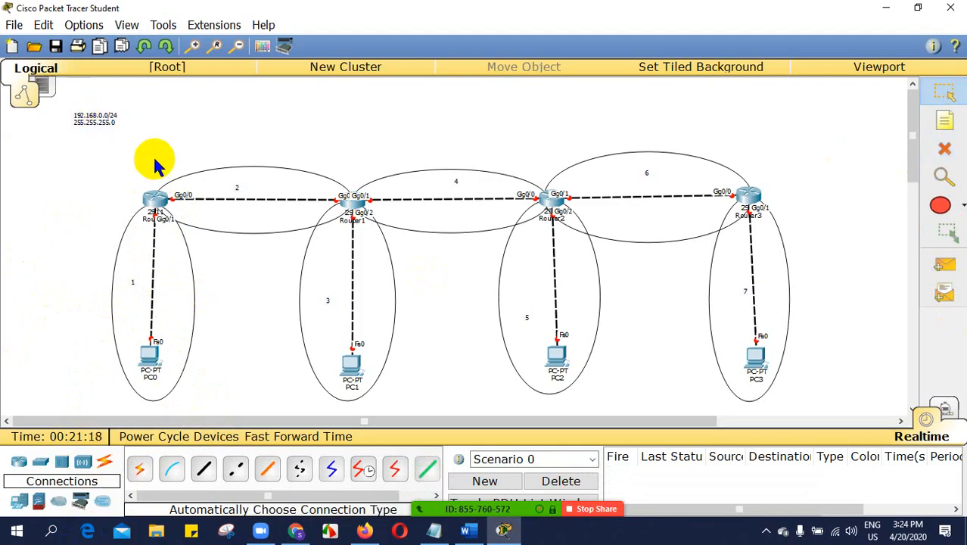
- Place a note just outside network 1's ellipse reading 192.168.0.0/27 with 255.255.255.224 on a second line
{"action": "left_click", "coordinate": [945, 120]}
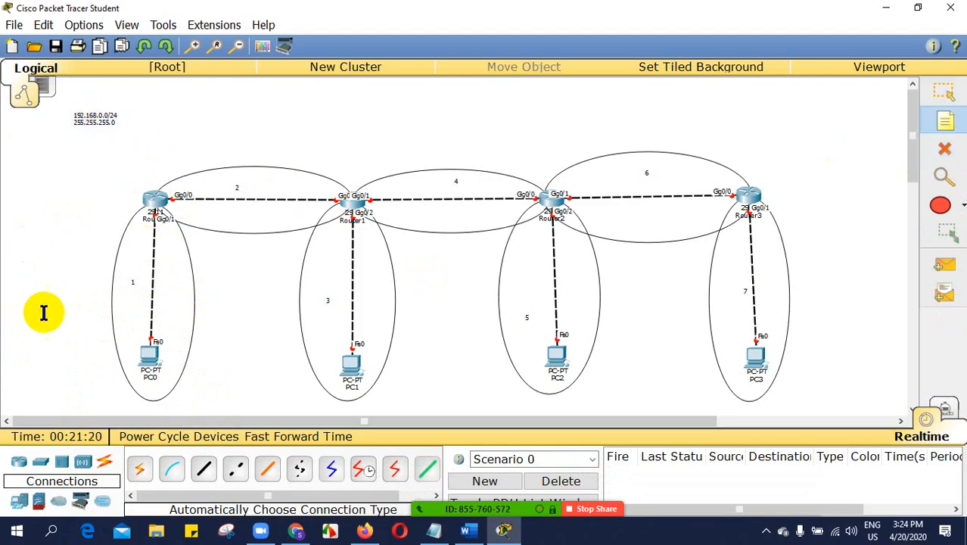
{"action": "left_click", "coordinate": [23, 257]}
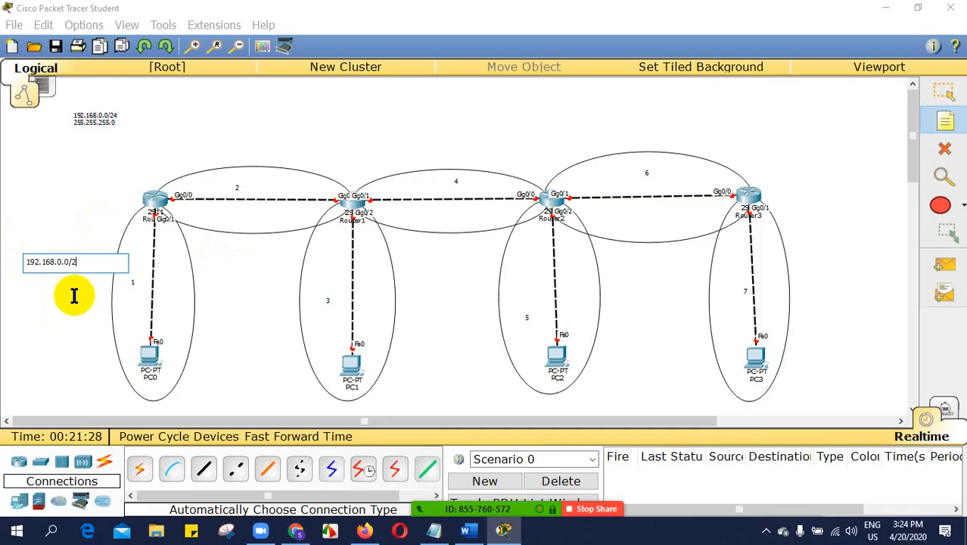
{"action": "key", "text": "Return"}
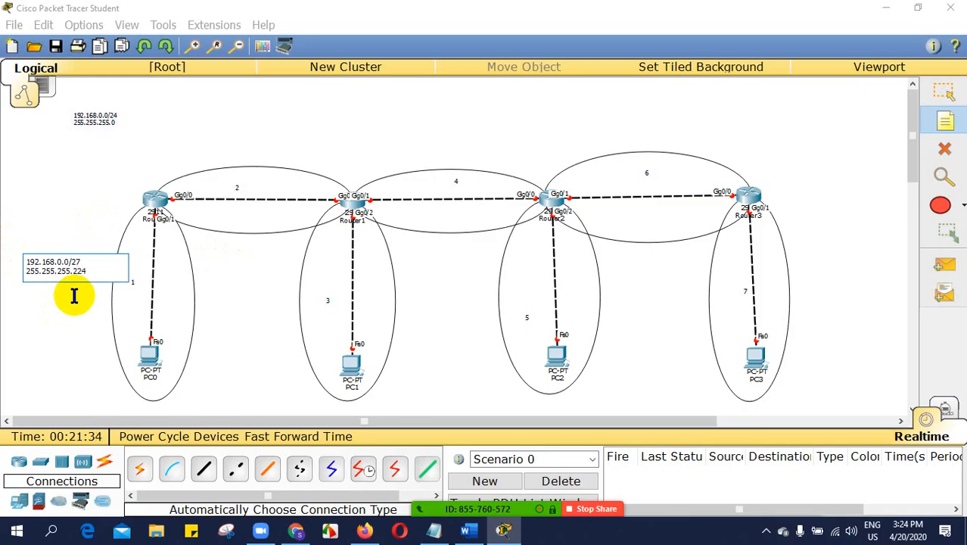
{"action": "key", "text": "Return"}
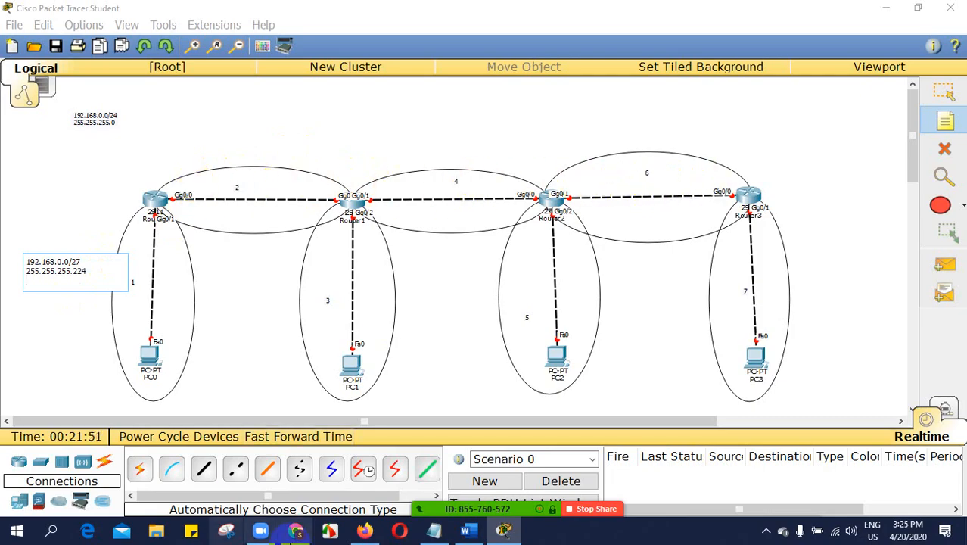
- Switch to Word and compare the /27 prefix with the three network bits under 128, 64 and 32
{"action": "left_click", "coordinate": [465, 530]}
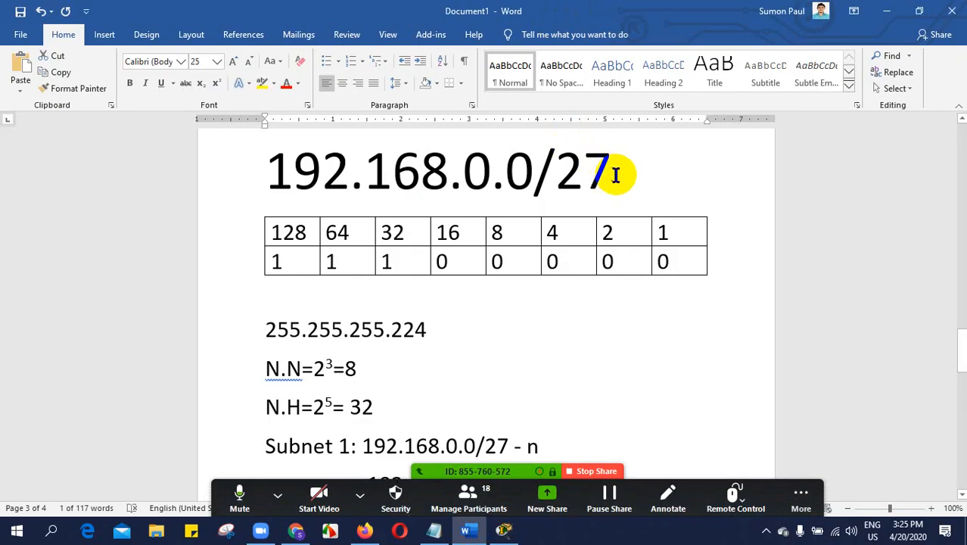
{"action": "left_click_drag", "start_coordinate": [613, 174], "coordinate": [561, 180]}
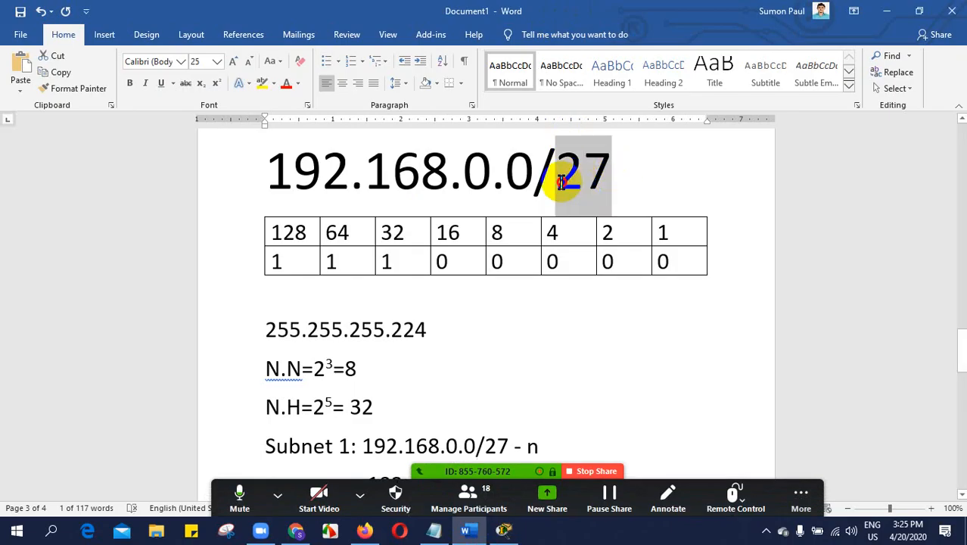
{"action": "left_click_drag", "start_coordinate": [401, 262], "coordinate": [299, 273]}
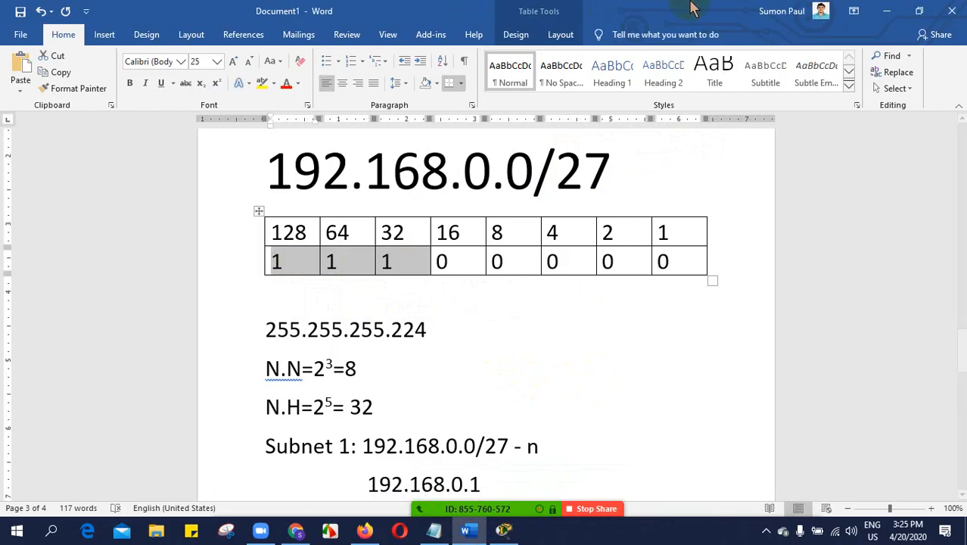
- Switch to Packet Tracer and examine the 192.168.0.0/27 note and its mask beside network 1
{"action": "left_click", "coordinate": [890, 10]}
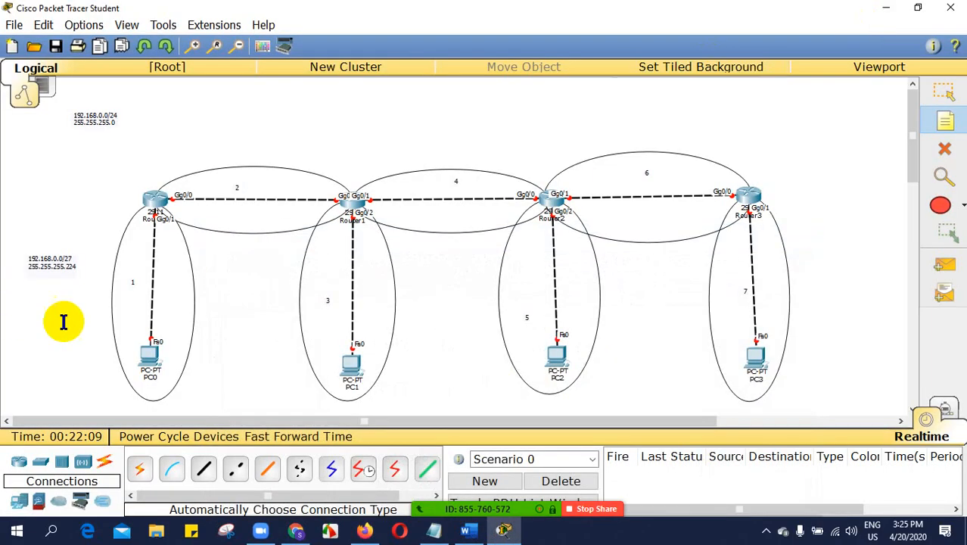
{"action": "left_click", "coordinate": [67, 229]}
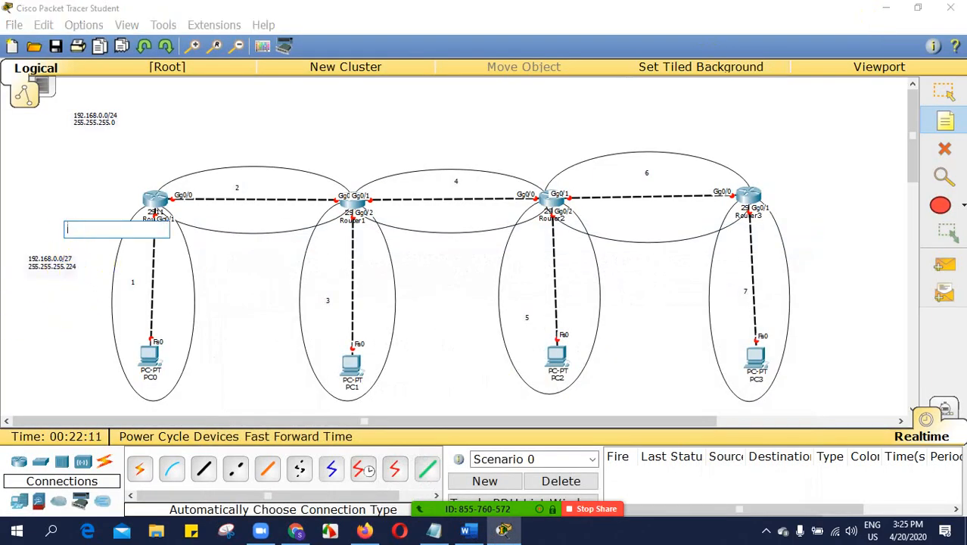
{"action": "left_click", "coordinate": [944, 92]}
{"action": "double_click", "coordinate": [52, 263]}
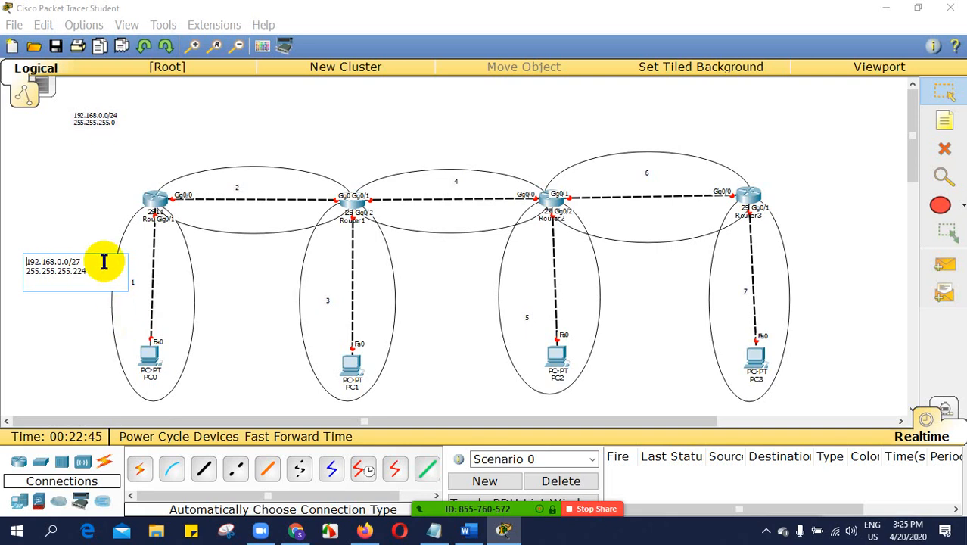
{"action": "mouse_move", "coordinate": [500, 515]}
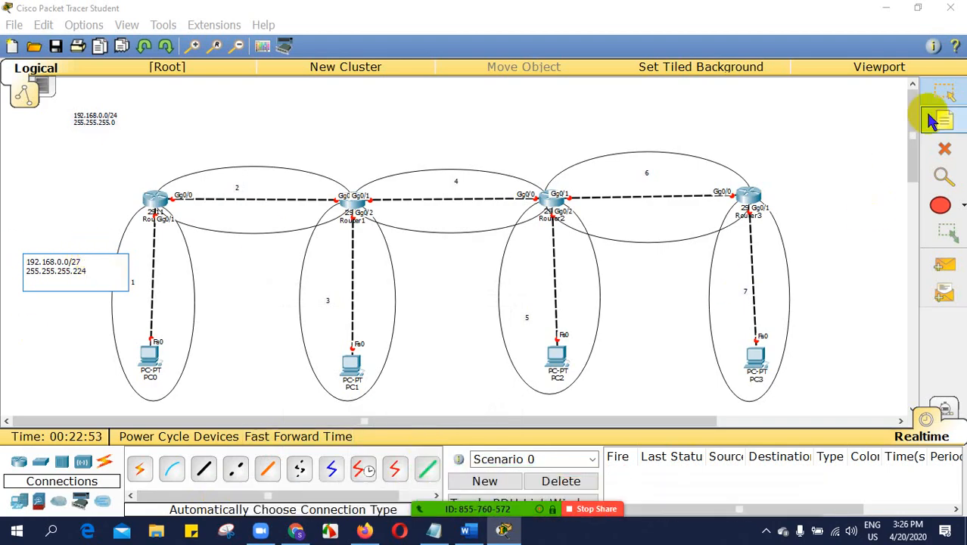
{"action": "left_click", "coordinate": [944, 94]}
{"action": "double_click", "coordinate": [67, 263]}
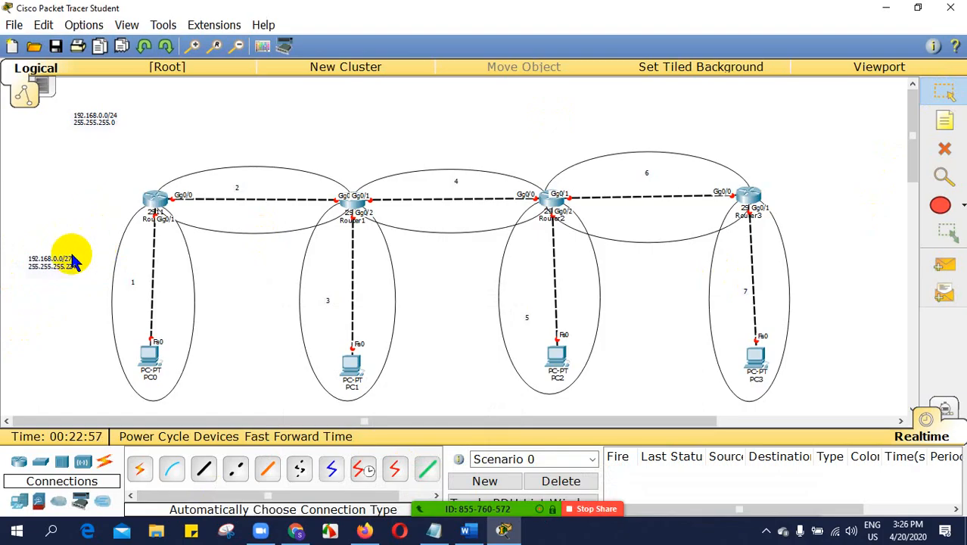
{"action": "left_click_drag", "start_coordinate": [84, 253], "coordinate": [83, 202]}
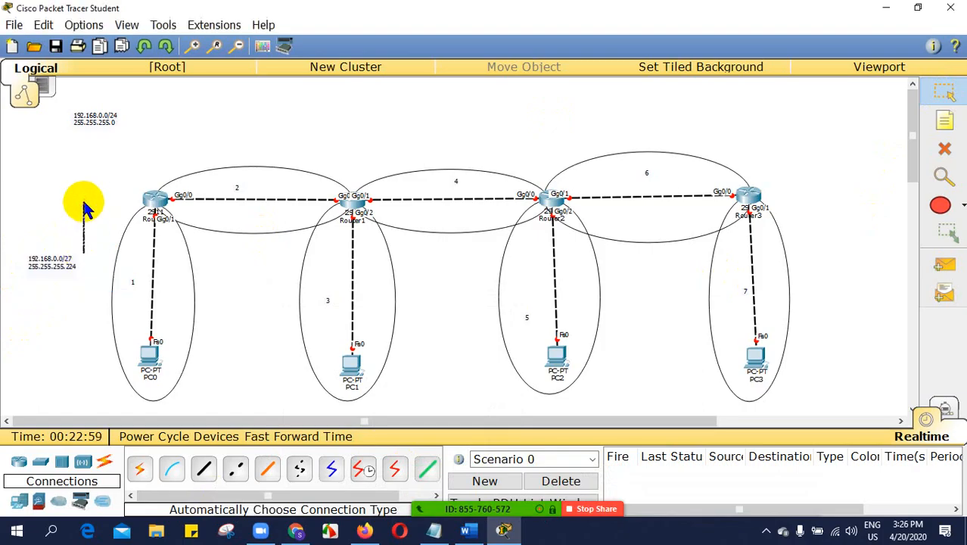
{"action": "double_click", "coordinate": [62, 261]}
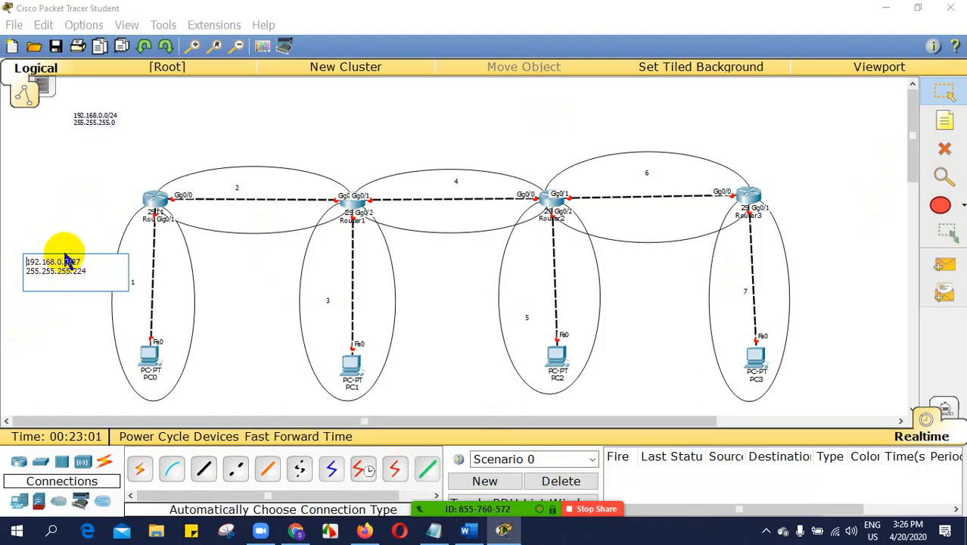
{"action": "left_click", "coordinate": [41, 288]}
{"action": "left_click", "coordinate": [45, 262]}
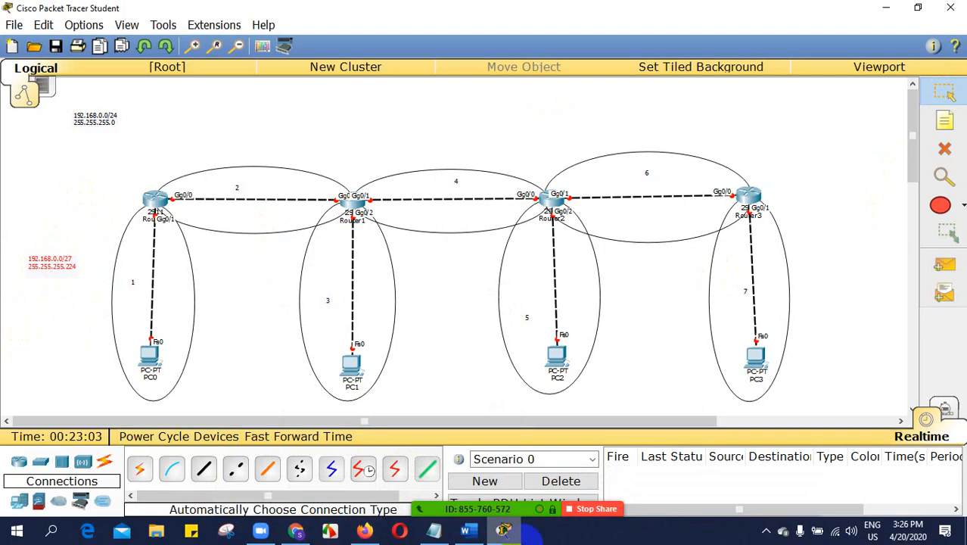
- Switch to Word and review Subnet 1's network, host and broadcast addresses below the network and host counts
{"action": "left_click", "coordinate": [465, 532]}
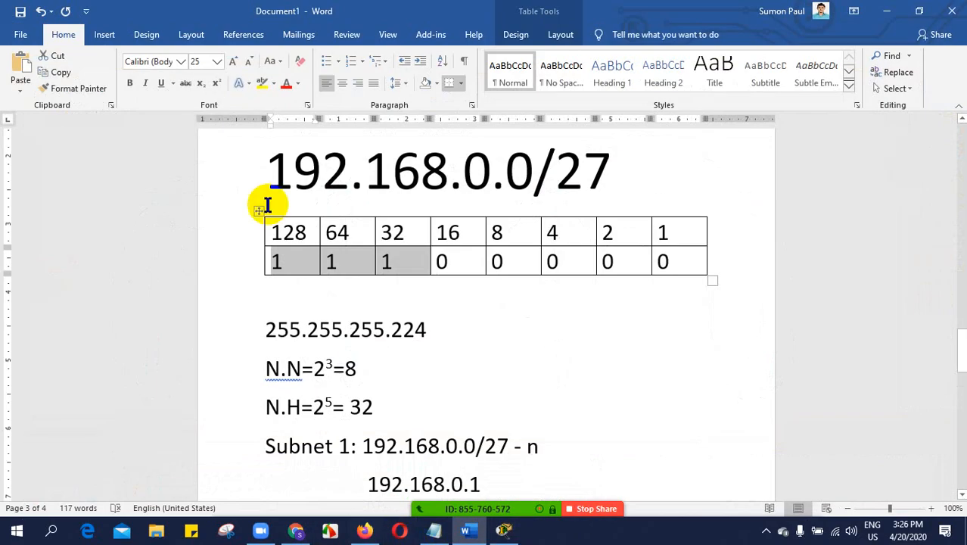
{"action": "scroll", "coordinate": [512, 244], "scroll_direction": "down", "scroll_amount": 10}
{"action": "scroll", "coordinate": [521, 309], "scroll_direction": "up", "scroll_amount": 5}
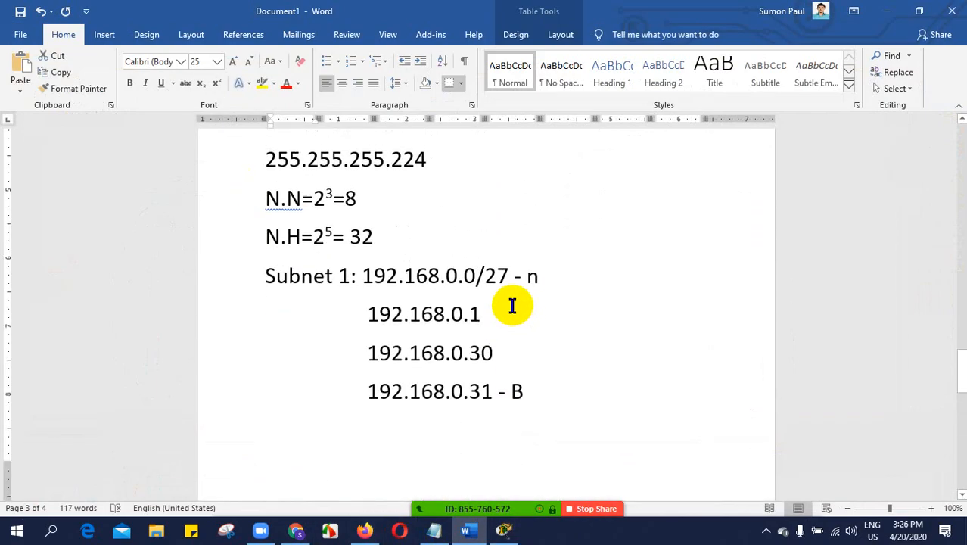
{"action": "scroll", "coordinate": [495, 337], "scroll_direction": "up", "scroll_amount": 4}
{"action": "scroll", "coordinate": [551, 327], "scroll_direction": "down", "scroll_amount": 10}
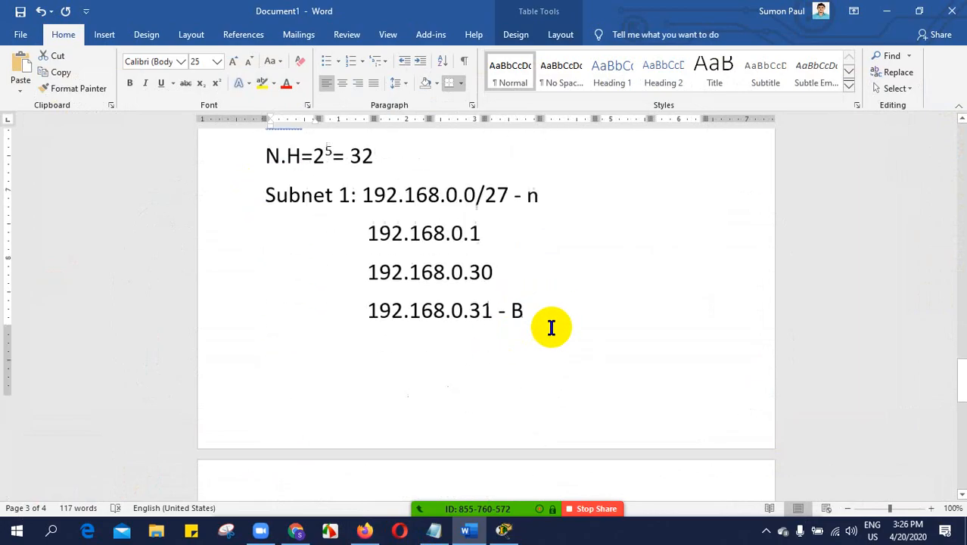
- Duplicate the Subnet 2 heading and its address lines on a new line directly below the original block
{"action": "scroll", "coordinate": [552, 327], "scroll_direction": "up", "scroll_amount": 4}
{"action": "scroll", "coordinate": [309, 257], "scroll_direction": "up", "scroll_amount": 1}
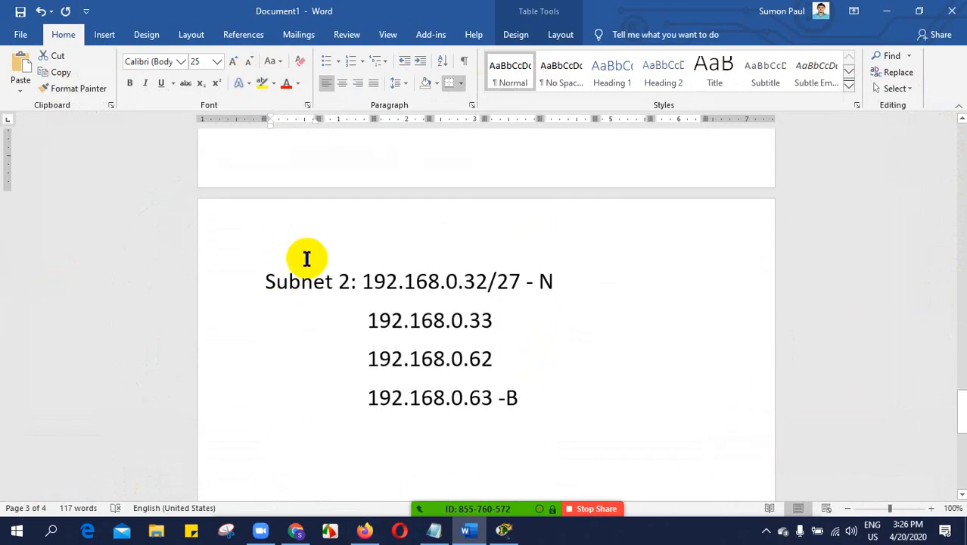
{"action": "scroll", "coordinate": [374, 285], "scroll_direction": "down", "scroll_amount": 4}
{"action": "left_click", "coordinate": [564, 266]}
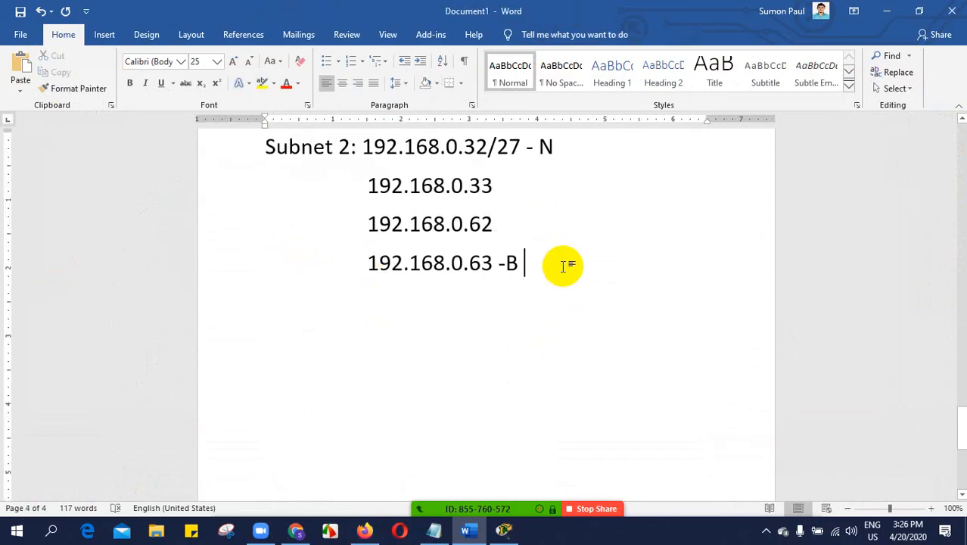
{"action": "left_click_drag", "start_coordinate": [535, 261], "coordinate": [261, 155]}
{"action": "key", "text": "ctrl+c"}
{"action": "left_click", "coordinate": [545, 267]}
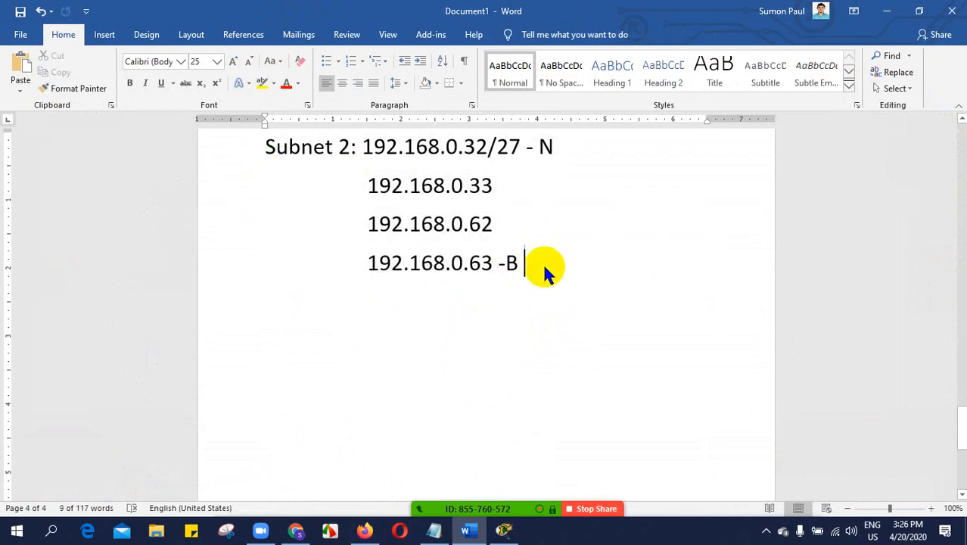
{"action": "key", "text": "Return"}
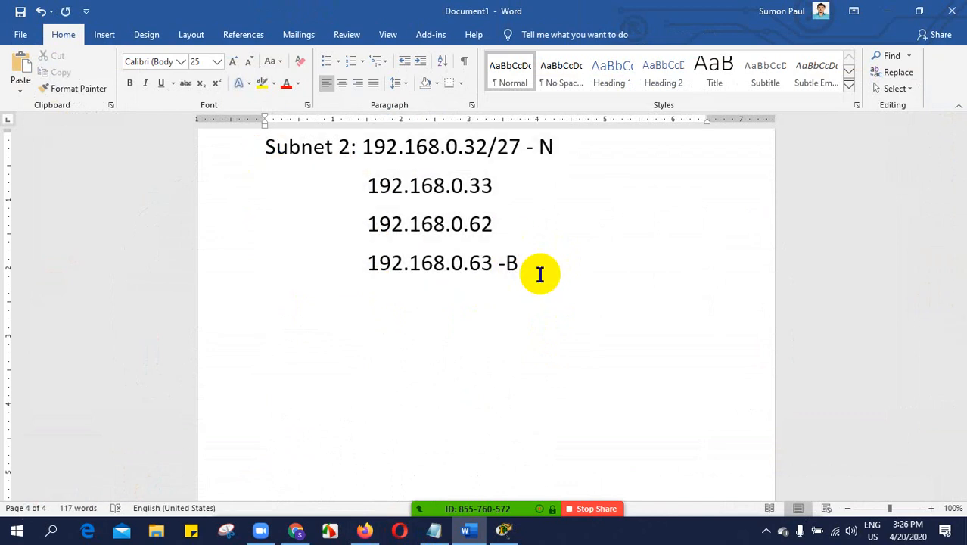
{"action": "key", "text": "ctrl+v"}
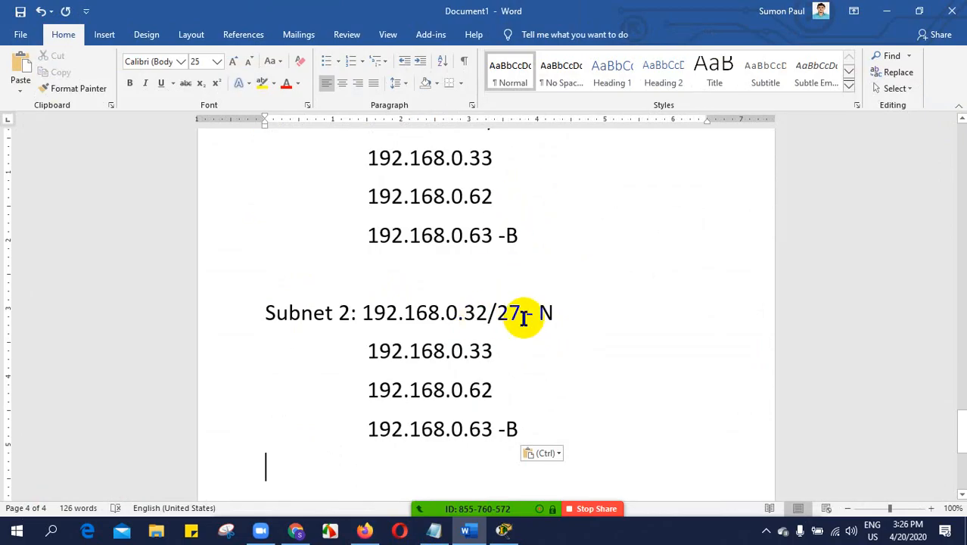
- Renumber the heading of the copied address block as Subnet 3
{"action": "left_click", "coordinate": [349, 313]}
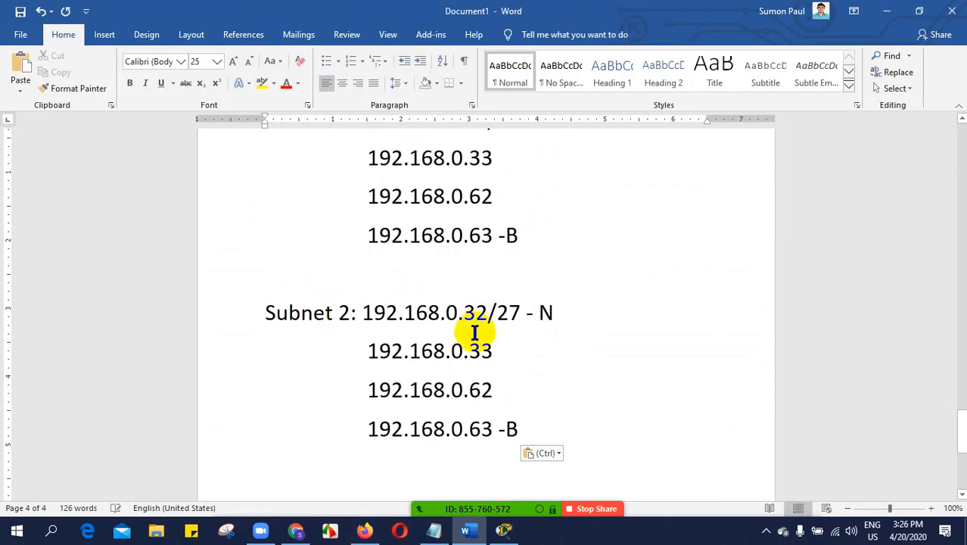
{"action": "key", "text": "BackSpace"}
{"action": "type", "text": "3"}
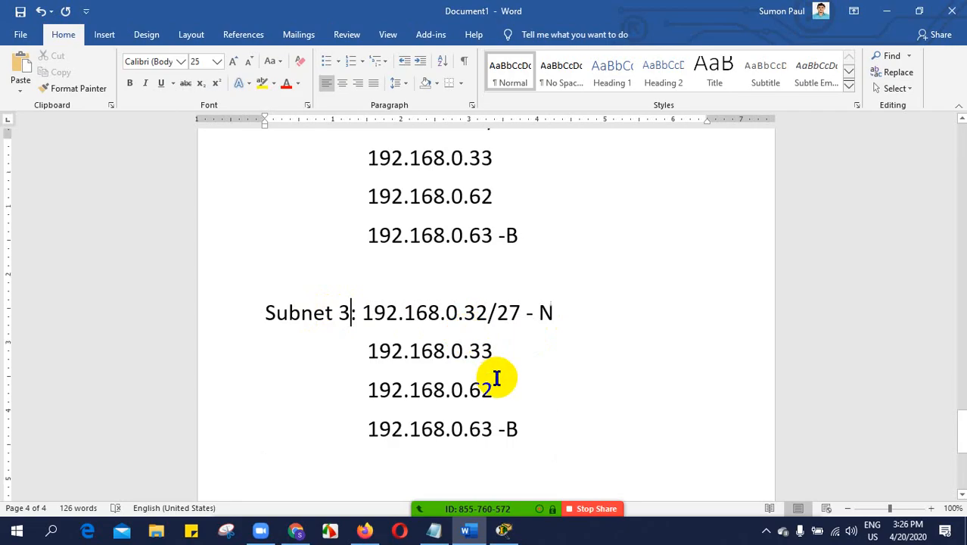
- Review Subnet 2's first and last host addresses above the Subnet 3 block
{"action": "scroll", "coordinate": [495, 379], "scroll_direction": "up", "scroll_amount": 1}
{"action": "scroll", "coordinate": [495, 383], "scroll_direction": "up", "scroll_amount": 1}
{"action": "scroll", "coordinate": [524, 372], "scroll_direction": "down", "scroll_amount": 3}
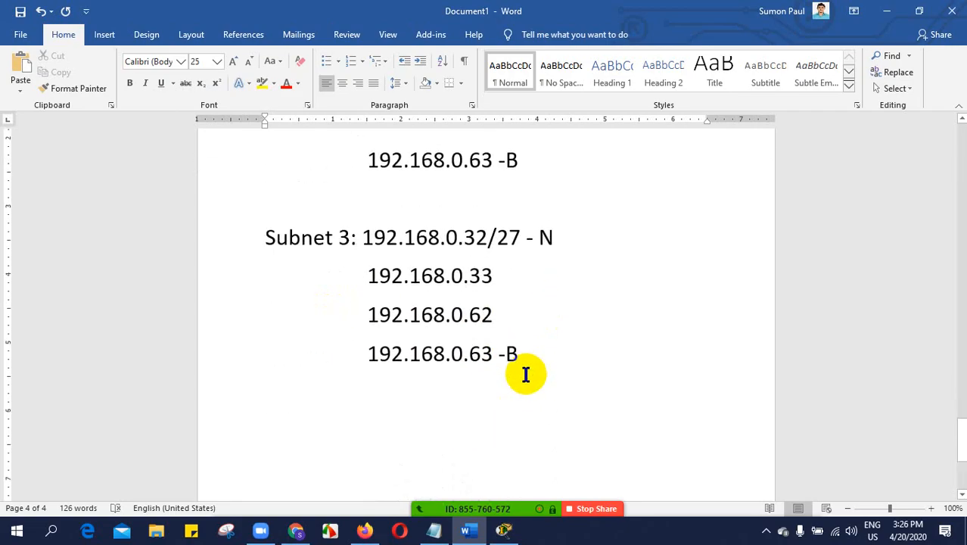
{"action": "scroll", "coordinate": [513, 376], "scroll_direction": "up", "scroll_amount": 1}
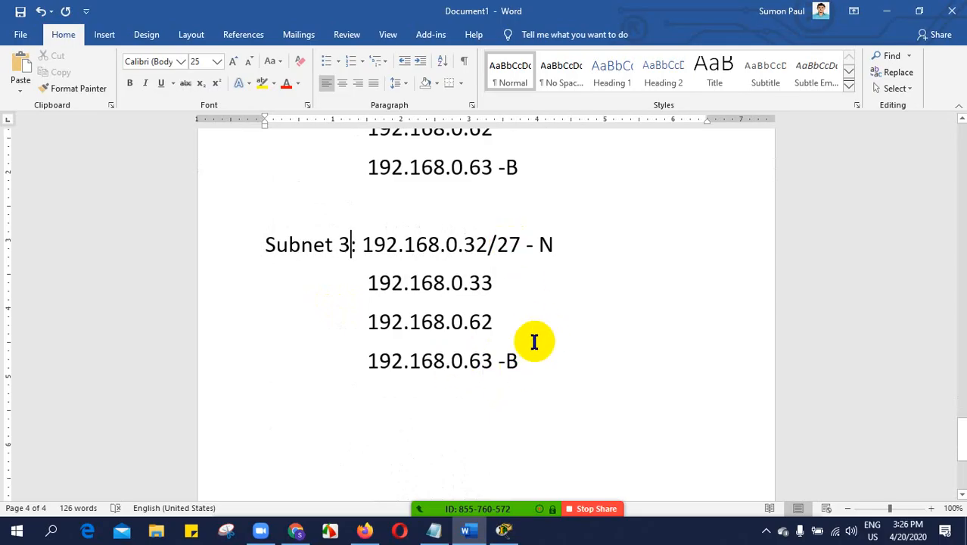
{"action": "scroll", "coordinate": [536, 342], "scroll_direction": "up", "scroll_amount": 3}
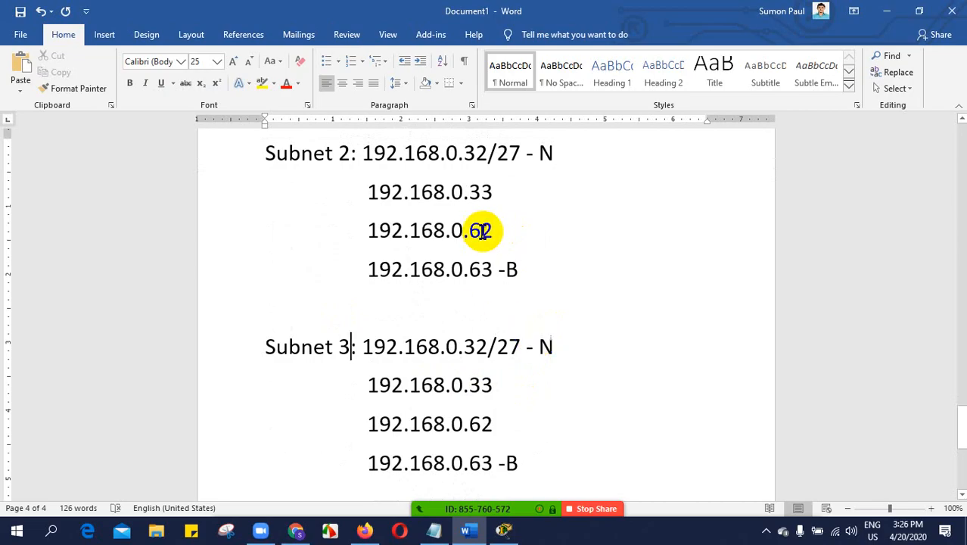
{"action": "left_click_drag", "start_coordinate": [495, 189], "coordinate": [470, 193]}
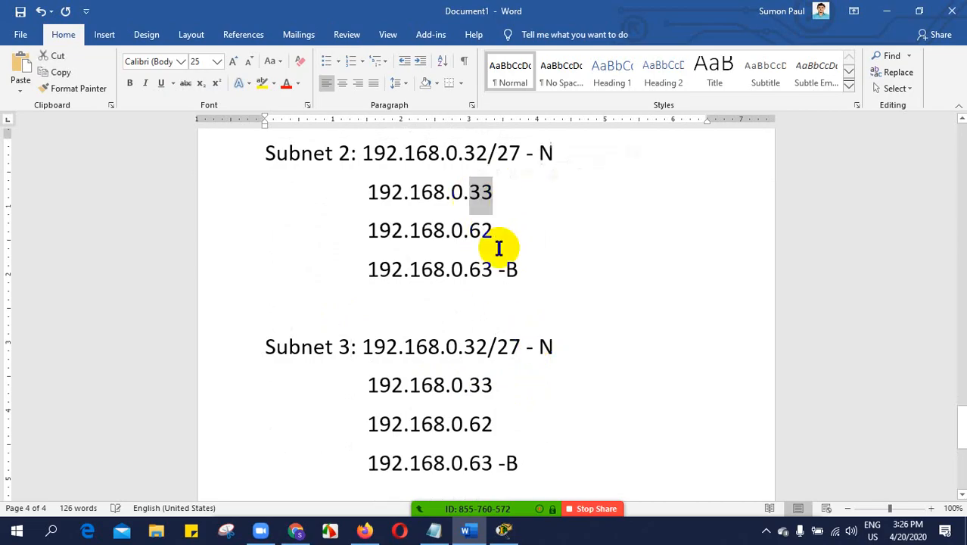
{"action": "left_click_drag", "start_coordinate": [504, 228], "coordinate": [486, 239]}
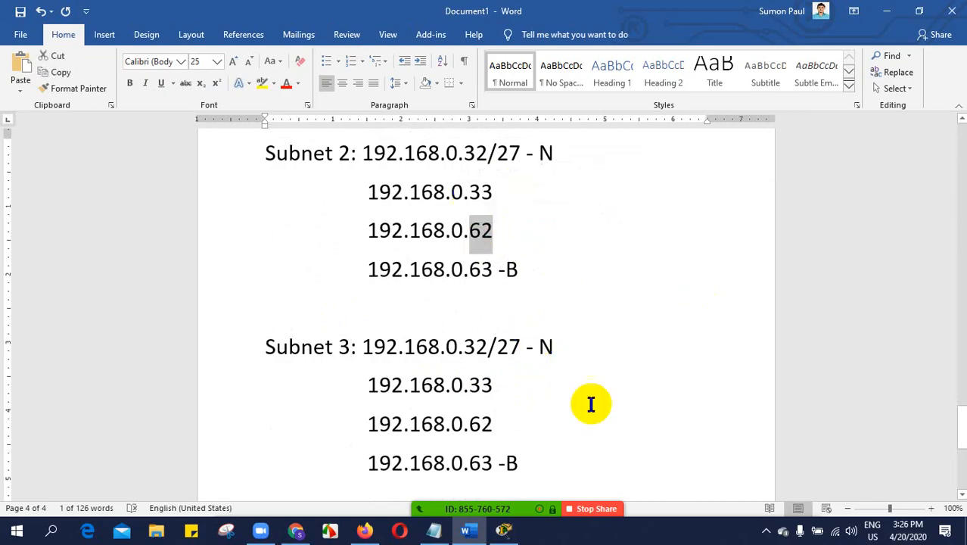
- Review Subnet 1's addresses, the network and host counts, and the 192.168.0.0/27 bit table
{"action": "scroll", "coordinate": [580, 402], "scroll_direction": "up", "scroll_amount": 10}
{"action": "scroll", "coordinate": [580, 400], "scroll_direction": "up", "scroll_amount": 2}
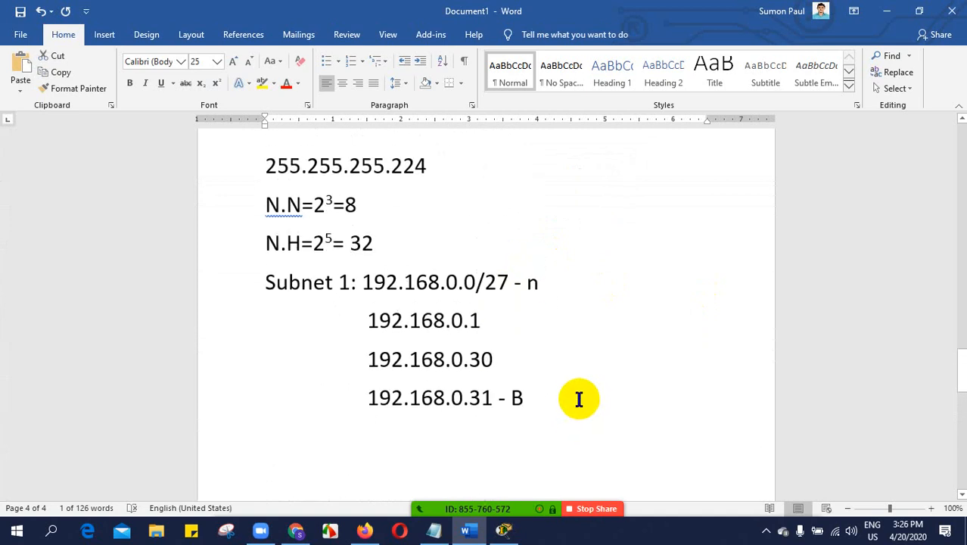
{"action": "scroll", "coordinate": [575, 398], "scroll_direction": "up", "scroll_amount": 3}
{"action": "scroll", "coordinate": [585, 333], "scroll_direction": "down", "scroll_amount": 3}
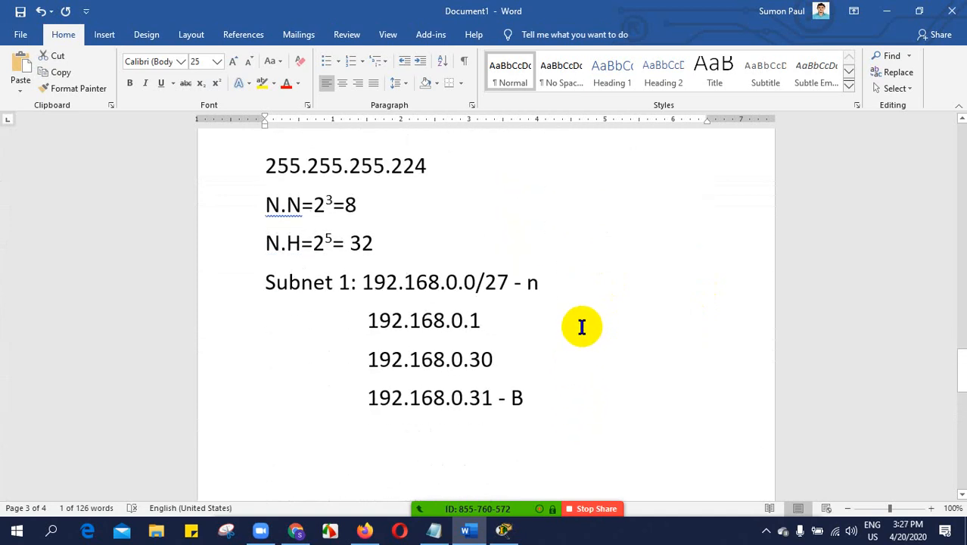
{"action": "scroll", "coordinate": [582, 327], "scroll_direction": "up", "scroll_amount": 3}
{"action": "scroll", "coordinate": [581, 326], "scroll_direction": "up", "scroll_amount": 2}
{"action": "scroll", "coordinate": [579, 327], "scroll_direction": "down", "scroll_amount": 2}
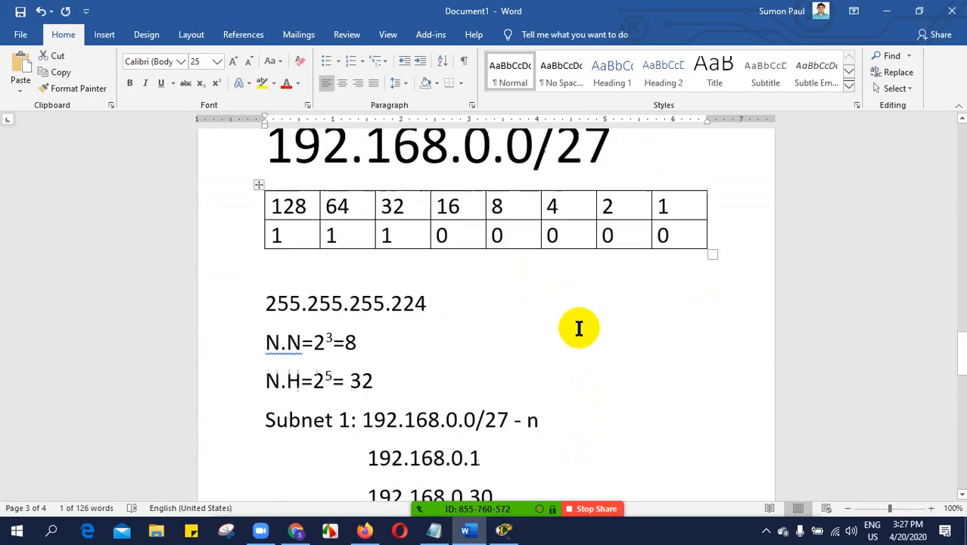
{"action": "scroll", "coordinate": [579, 328], "scroll_direction": "down", "scroll_amount": 2}
{"action": "scroll", "coordinate": [572, 327], "scroll_direction": "up", "scroll_amount": 8}
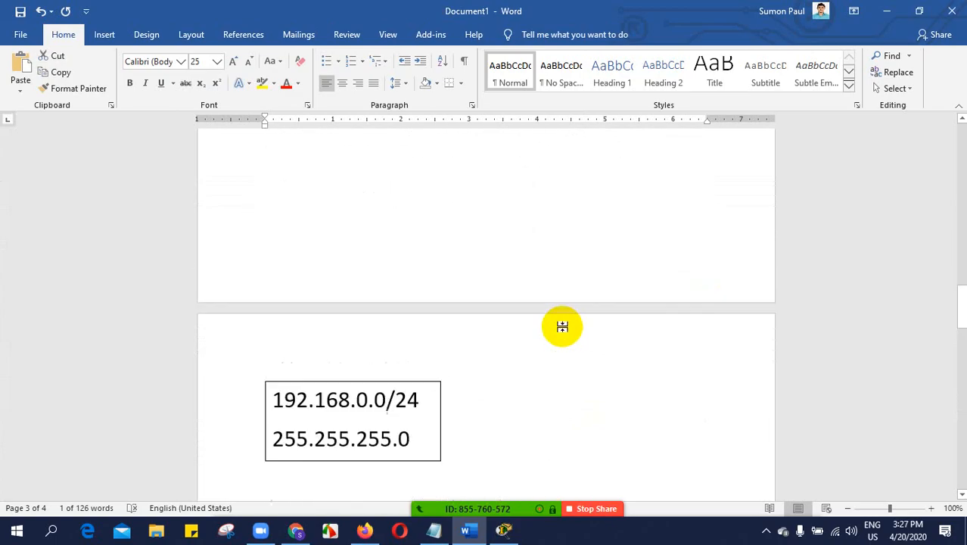
{"action": "scroll", "coordinate": [562, 327], "scroll_direction": "down", "scroll_amount": 5}
{"action": "scroll", "coordinate": [481, 308], "scroll_direction": "down", "scroll_amount": 2}
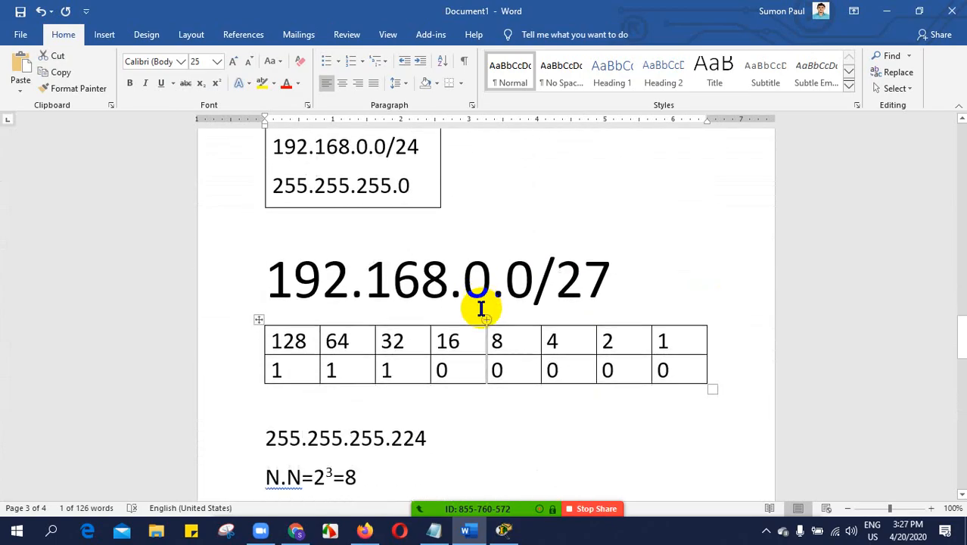
- Examine the network address, /24 prefix and mask in the text box above the 192.168.0.0/27 heading
{"action": "scroll", "coordinate": [479, 309], "scroll_direction": "up", "scroll_amount": 1}
{"action": "left_click_drag", "start_coordinate": [422, 217], "coordinate": [265, 179]}
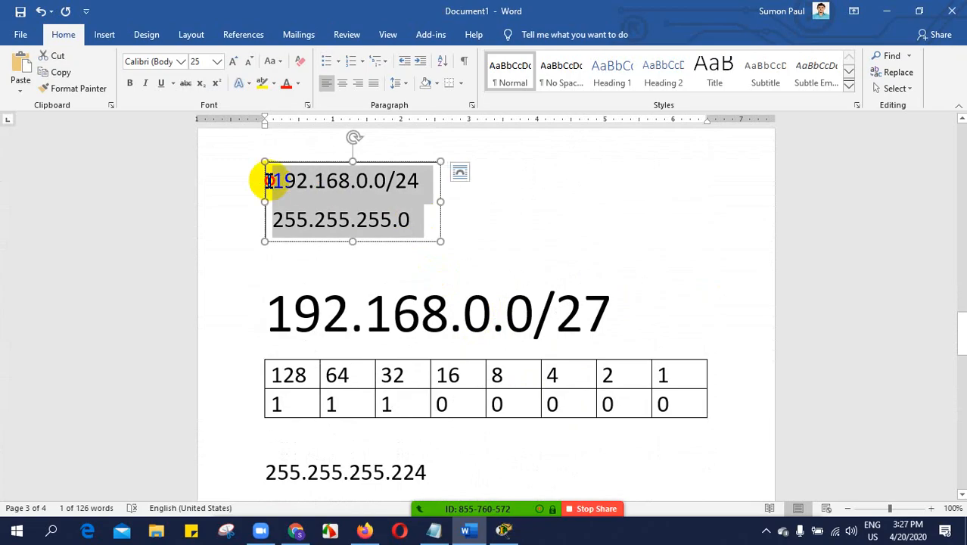
{"action": "left_click", "coordinate": [424, 217]}
{"action": "left_click_drag", "start_coordinate": [426, 180], "coordinate": [371, 185]}
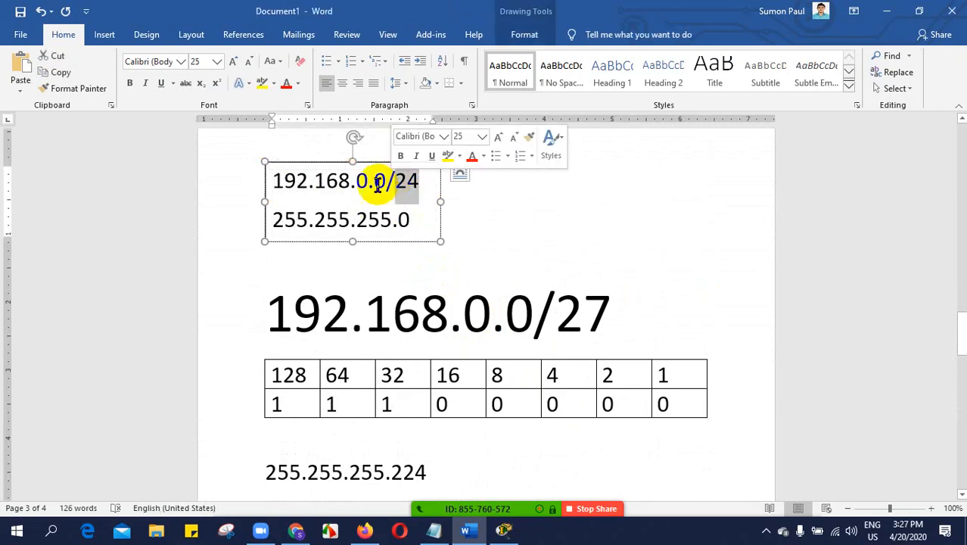
{"action": "left_click", "coordinate": [459, 199]}
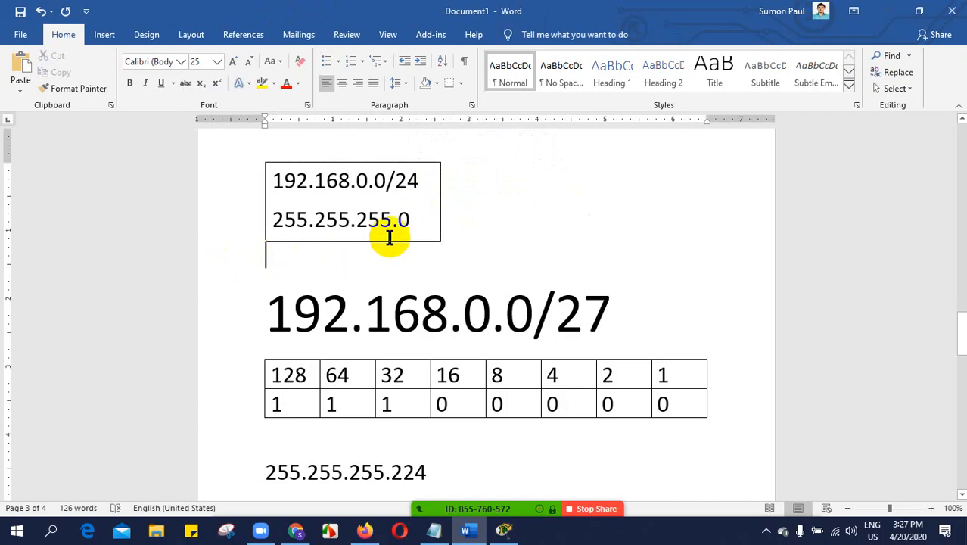
- Make the 192.168.0.0/24 text box taller and add a third line reading Total IP: 254
{"action": "left_click", "coordinate": [430, 219]}
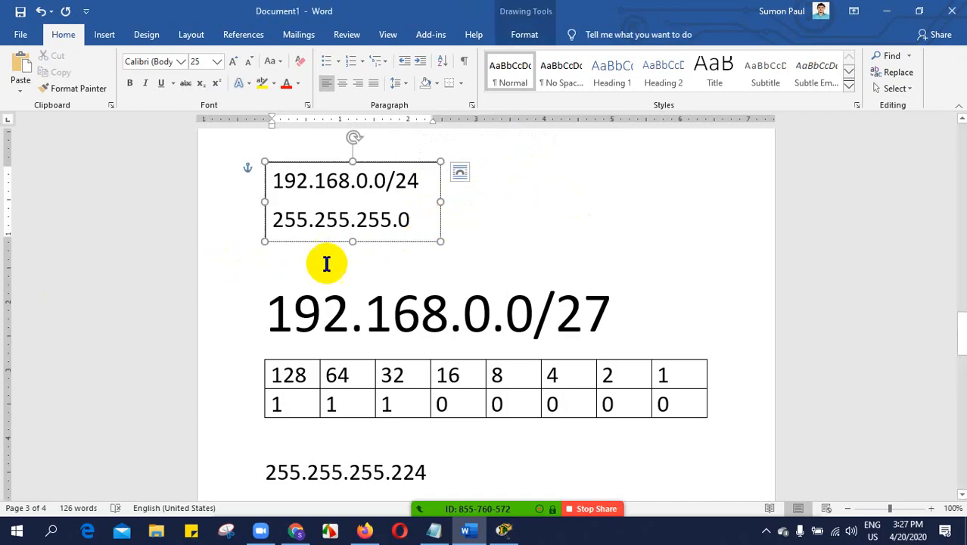
{"action": "left_click_drag", "start_coordinate": [351, 242], "coordinate": [352, 279]}
{"action": "key", "text": "Return"}
{"action": "type", "text": "Total IP: 254"}
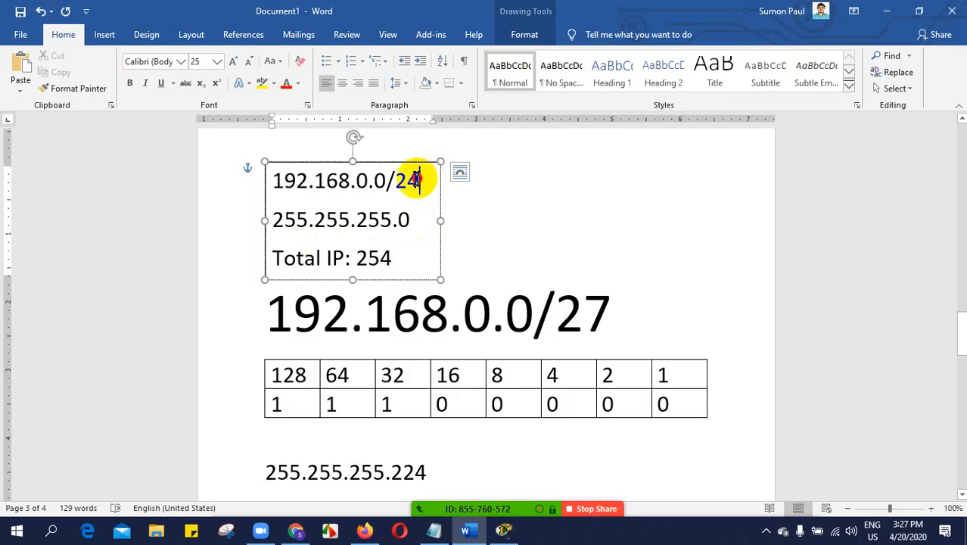
- Examine the /24 prefix, the total IP count and the 192.168.0.0 network address in the text box
{"action": "left_click_drag", "start_coordinate": [419, 180], "coordinate": [396, 184]}
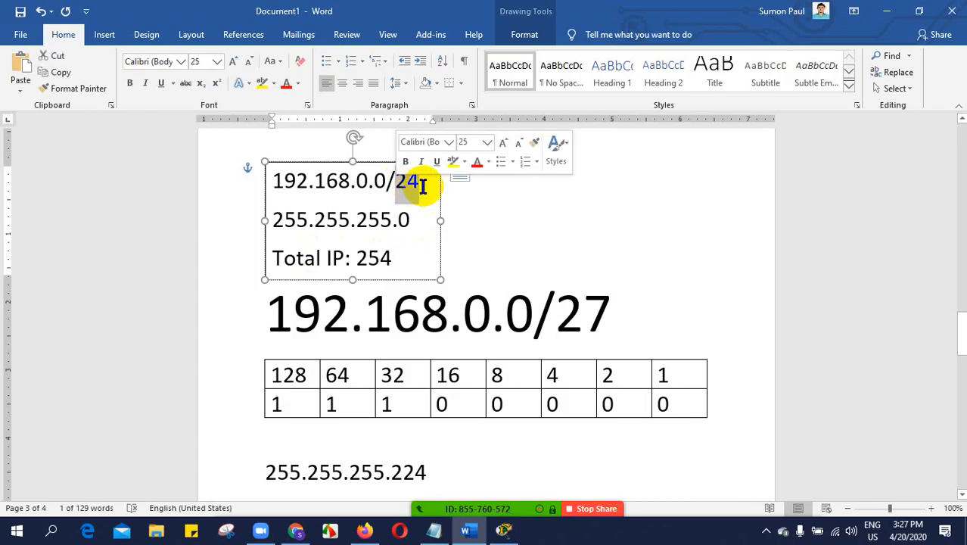
{"action": "left_click", "coordinate": [423, 186]}
{"action": "left_click_drag", "start_coordinate": [416, 182], "coordinate": [401, 196]}
{"action": "left_click", "coordinate": [417, 189]}
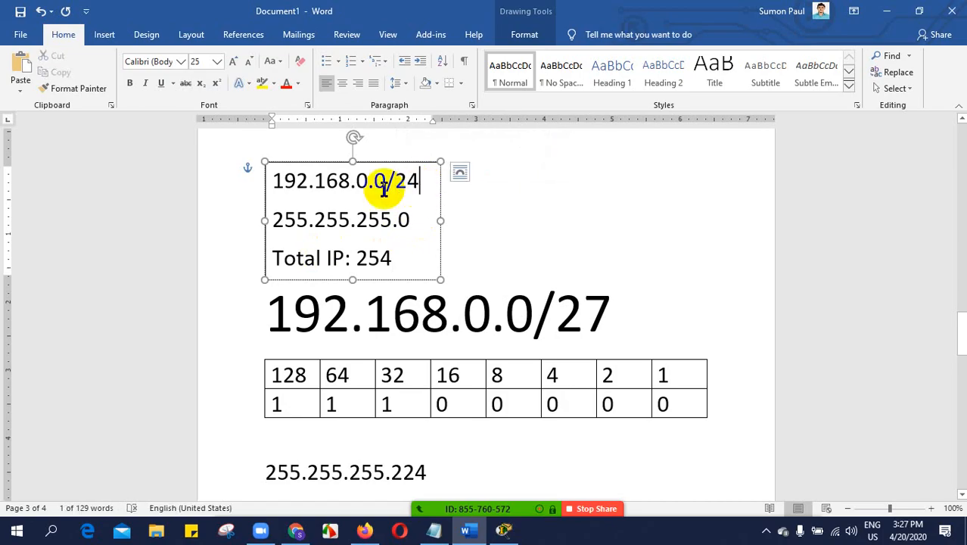
{"action": "left_click_drag", "start_coordinate": [371, 180], "coordinate": [259, 184]}
{"action": "left_click", "coordinate": [398, 259]}
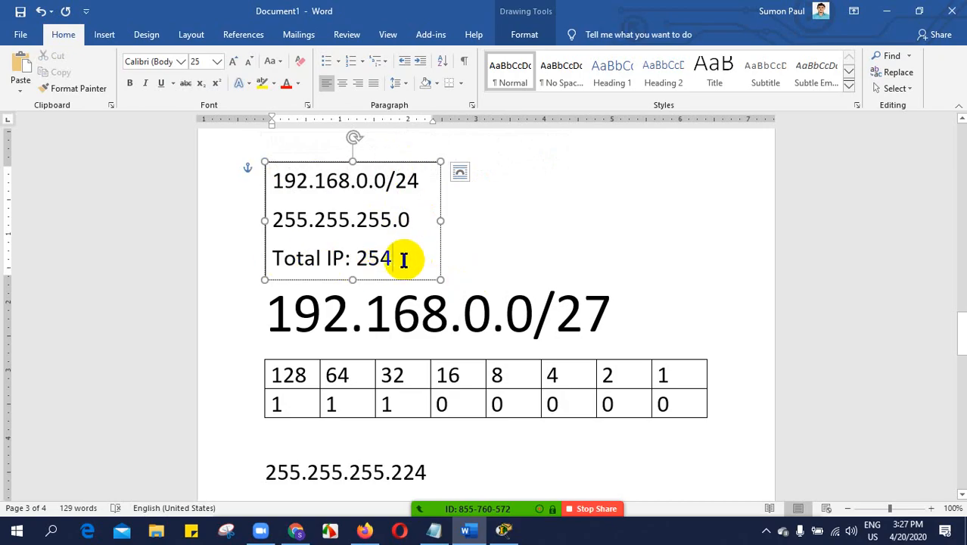
{"action": "left_click_drag", "start_coordinate": [403, 260], "coordinate": [355, 259]}
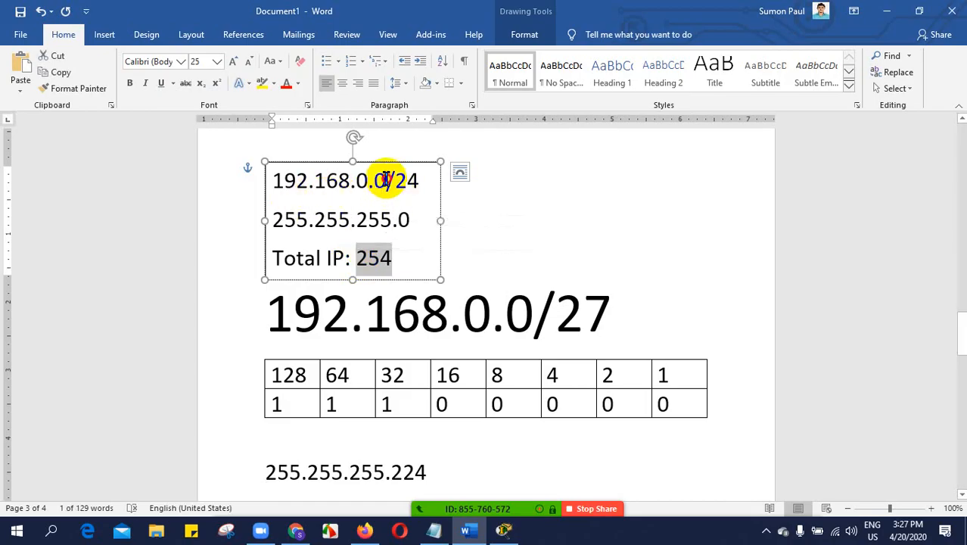
{"action": "left_click_drag", "start_coordinate": [386, 179], "coordinate": [277, 179]}
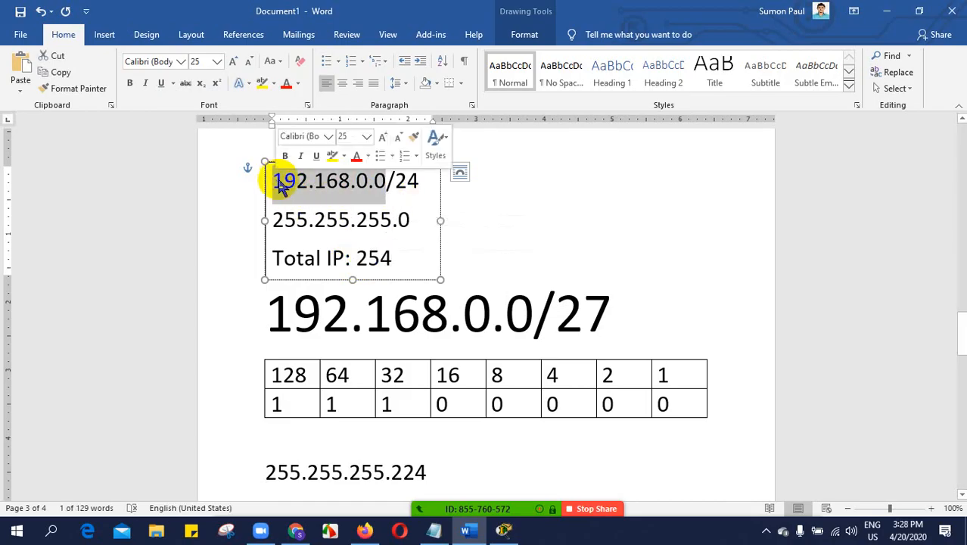
{"action": "left_click", "coordinate": [383, 182]}
{"action": "left_click_drag", "start_coordinate": [387, 180], "coordinate": [277, 180]}
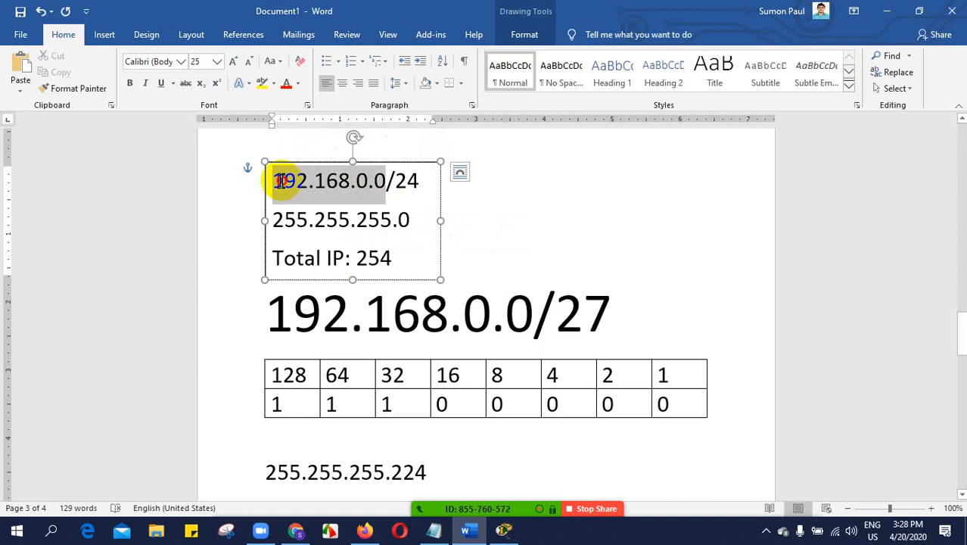
- Check the topology in Packet Tracer, and back in Word compare the /24 prefix and mask with the three network bits in the table
{"action": "left_click", "coordinate": [503, 529]}
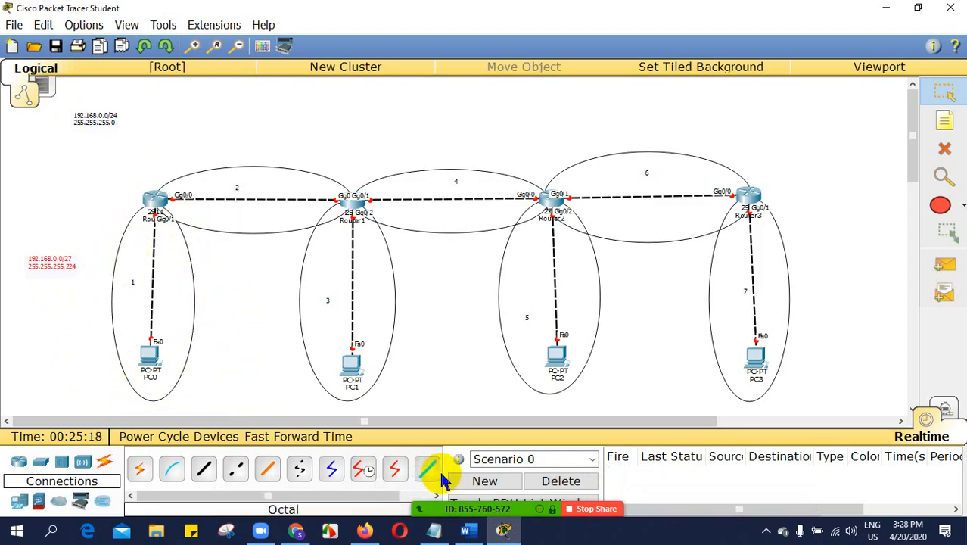
{"action": "left_click", "coordinate": [468, 532]}
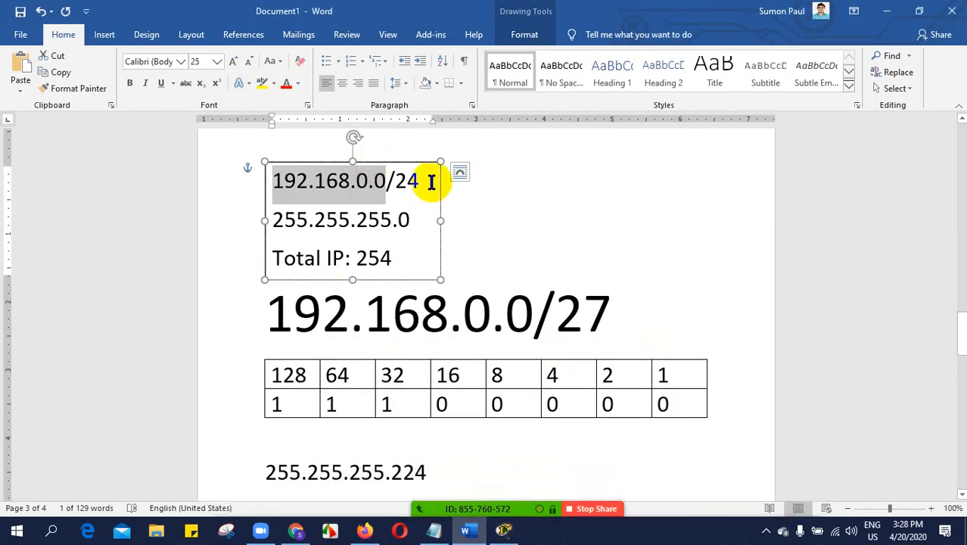
{"action": "left_click_drag", "start_coordinate": [430, 182], "coordinate": [404, 185]}
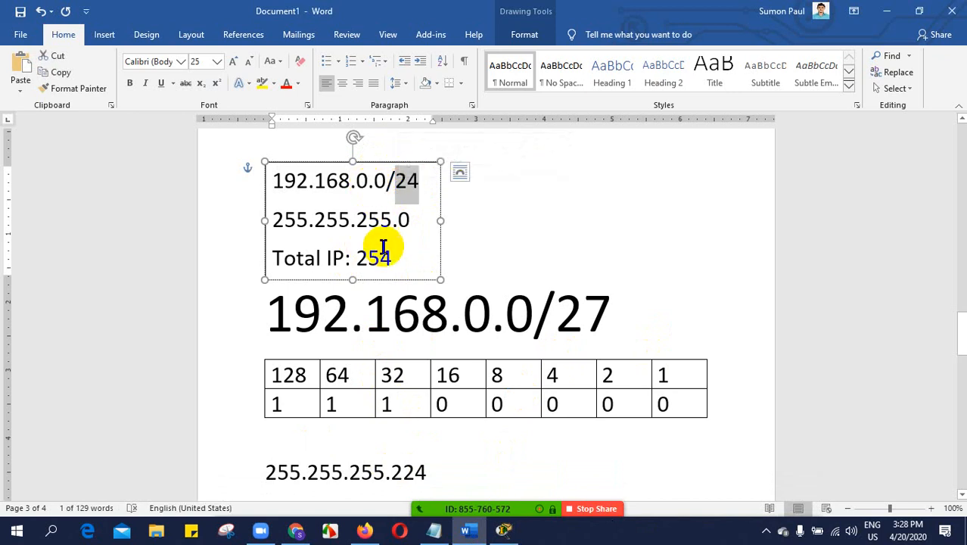
{"action": "left_click", "coordinate": [402, 221]}
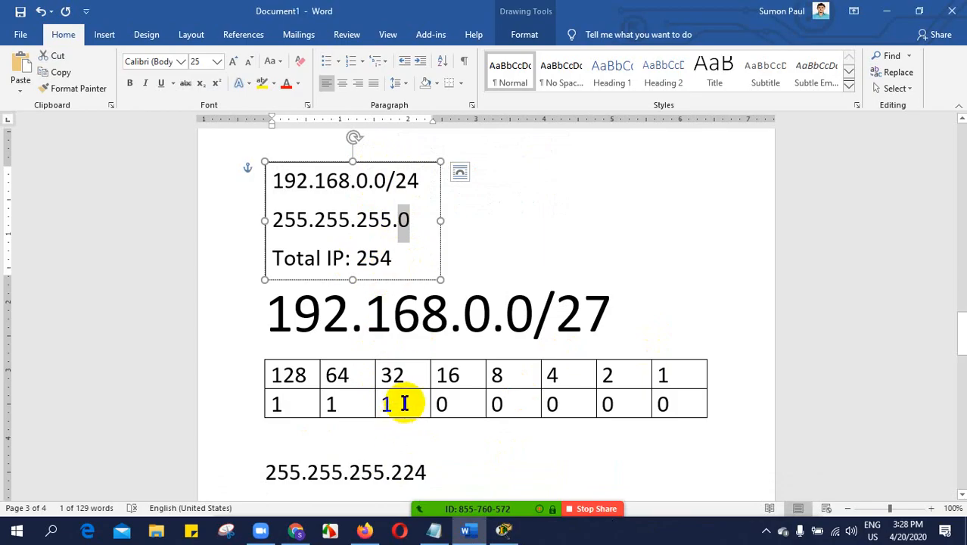
{"action": "left_click_drag", "start_coordinate": [405, 403], "coordinate": [280, 395]}
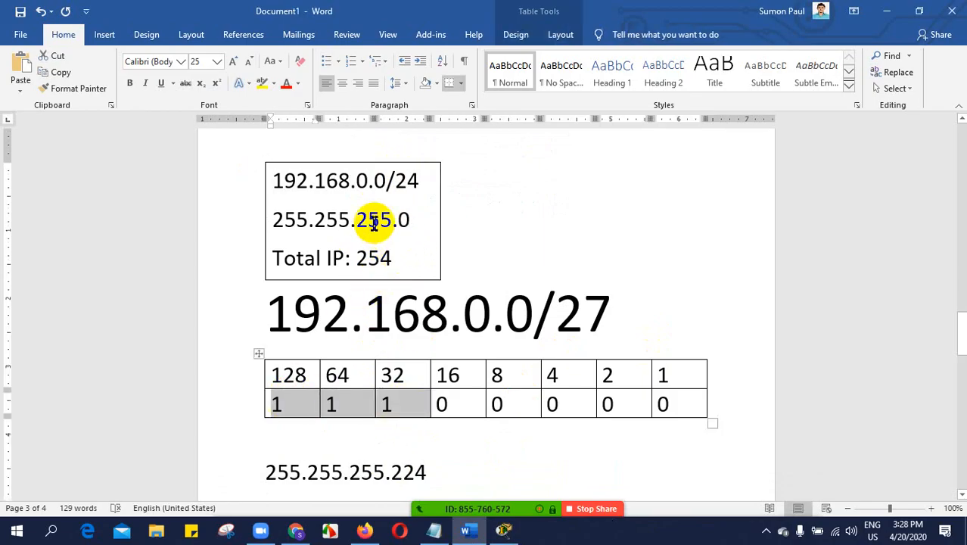
{"action": "left_click_drag", "start_coordinate": [392, 220], "coordinate": [280, 224]}
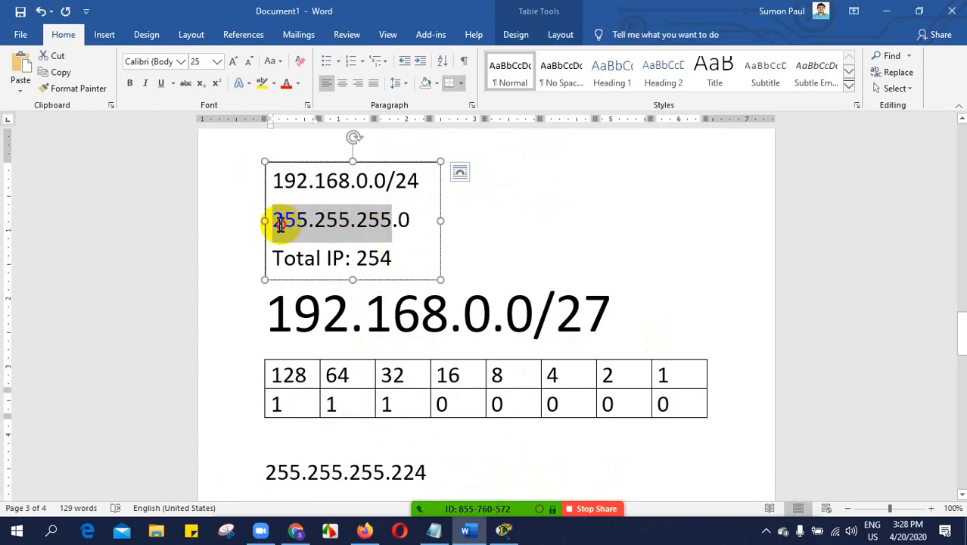
{"action": "left_click", "coordinate": [407, 220]}
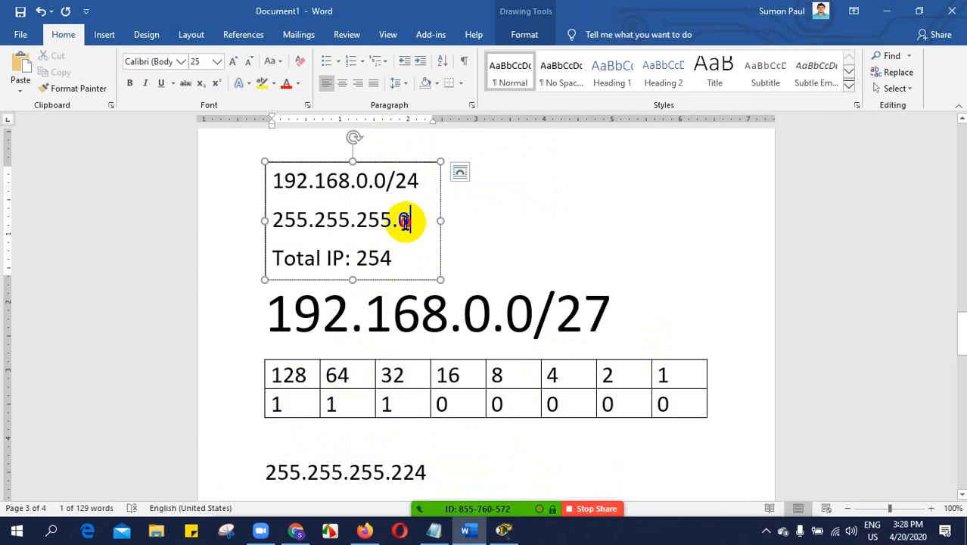
- Set the bit in the table's 32 column to 0
{"action": "left_click", "coordinate": [428, 401]}
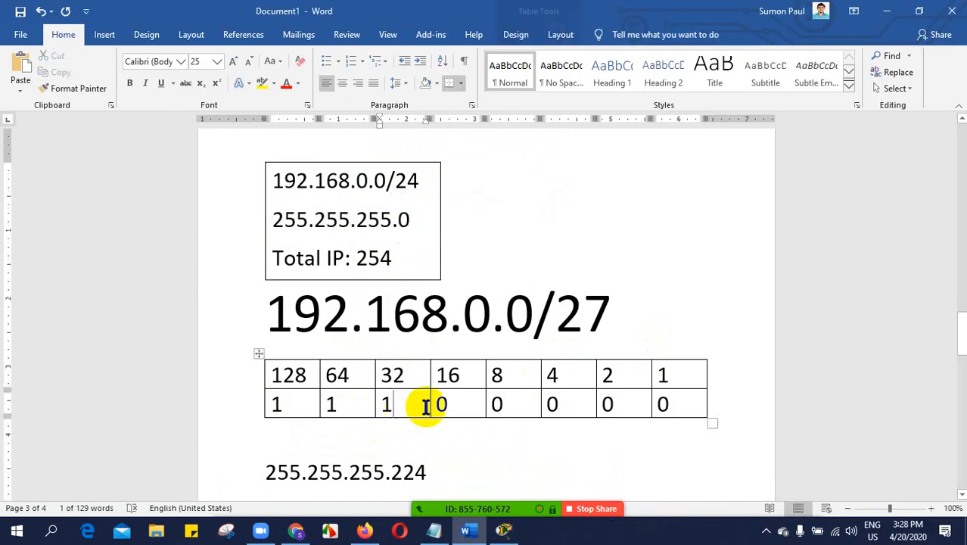
{"action": "key", "text": "BackSpace"}
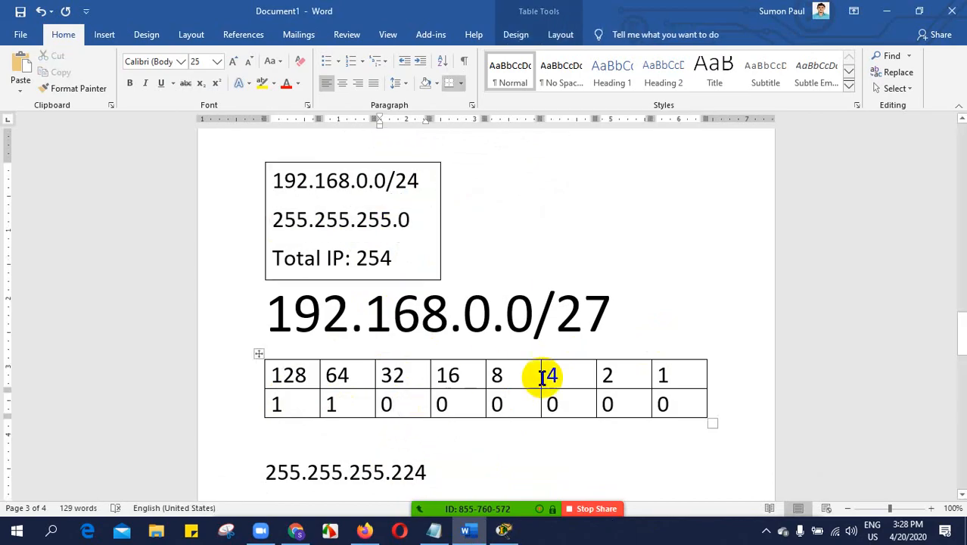
{"action": "double_click", "coordinate": [400, 224]}
{"action": "left_click", "coordinate": [630, 212]}
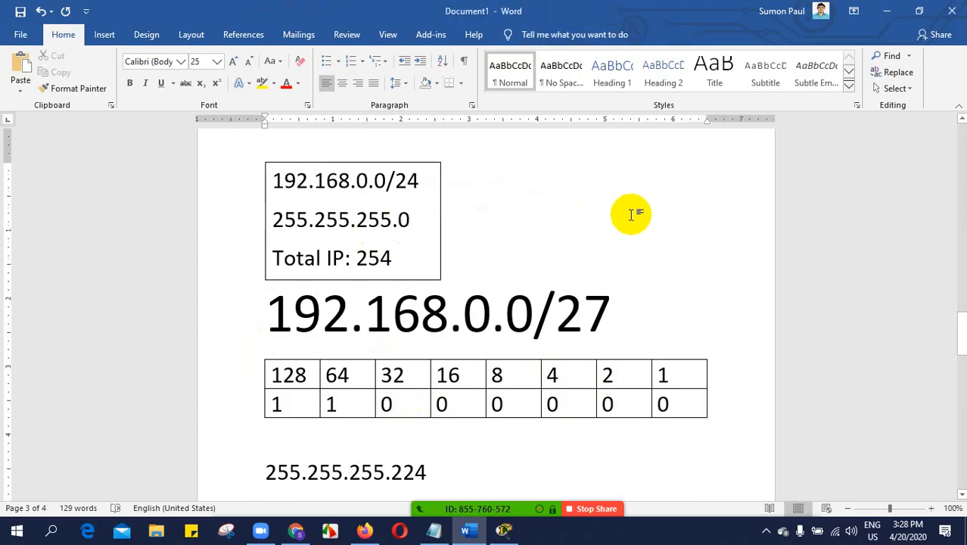
- Draw an arrow about 0.56" wide and 0.37" high from the last octet of the 192.168.0.0/27 heading down to the bit table
{"action": "left_click", "coordinate": [157, 42]}
{"action": "left_click", "coordinate": [105, 36]}
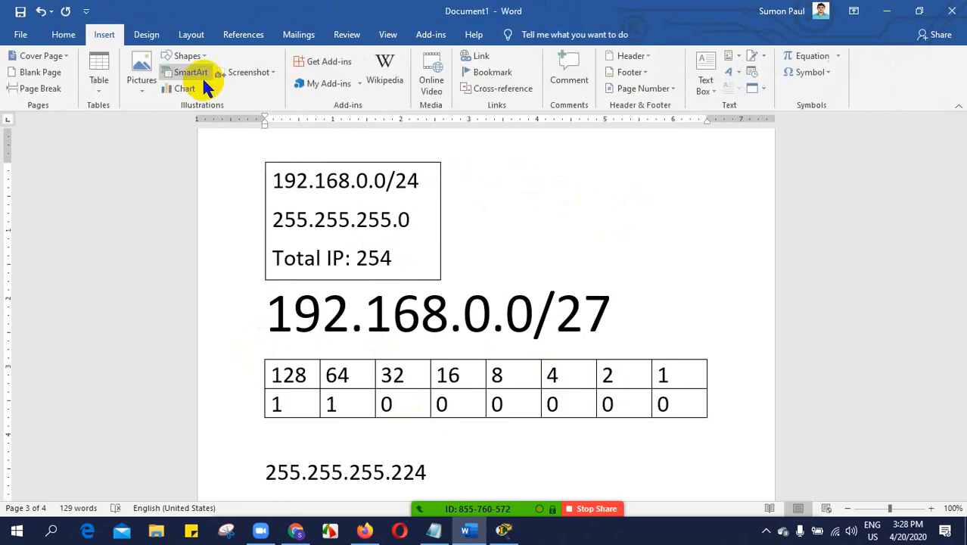
{"action": "left_click", "coordinate": [185, 58]}
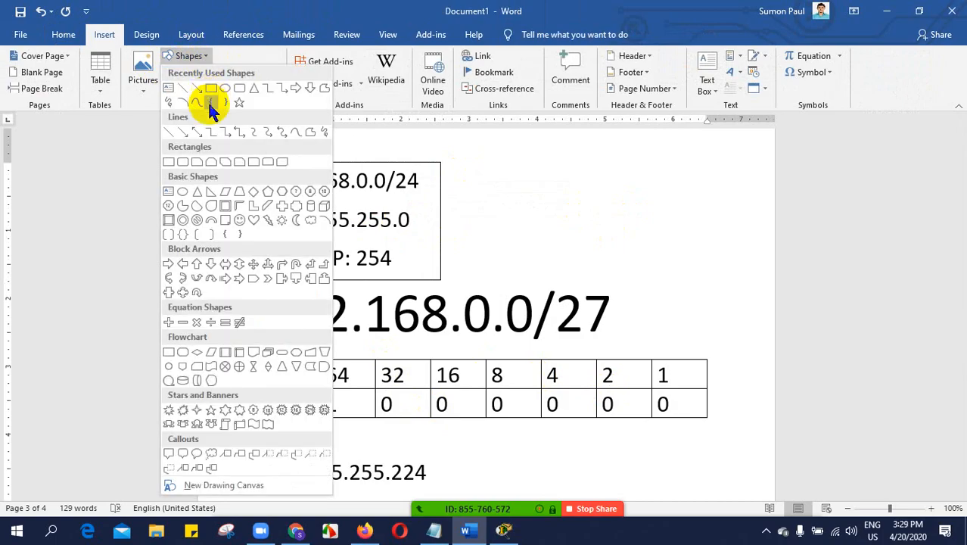
{"action": "left_click", "coordinate": [200, 95]}
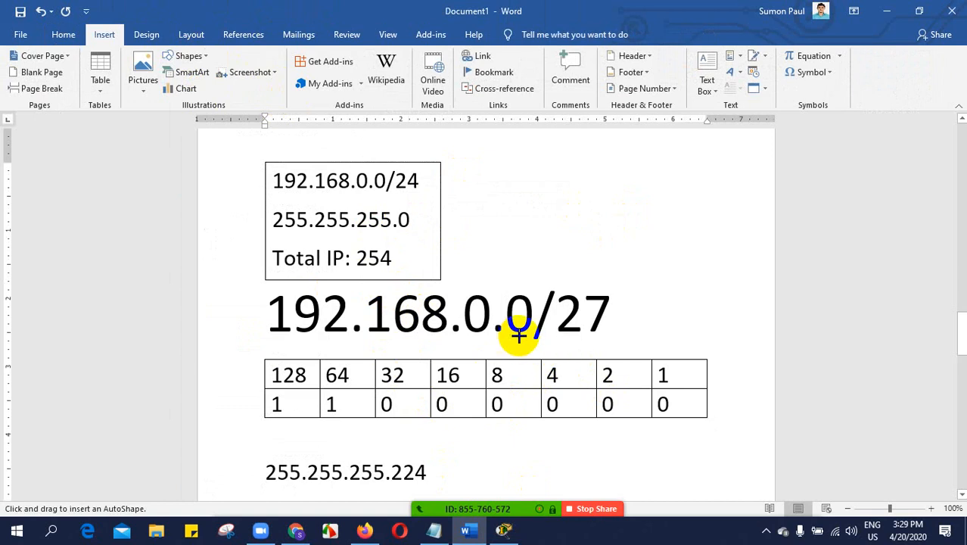
{"action": "left_click_drag", "start_coordinate": [519, 336], "coordinate": [482, 360]}
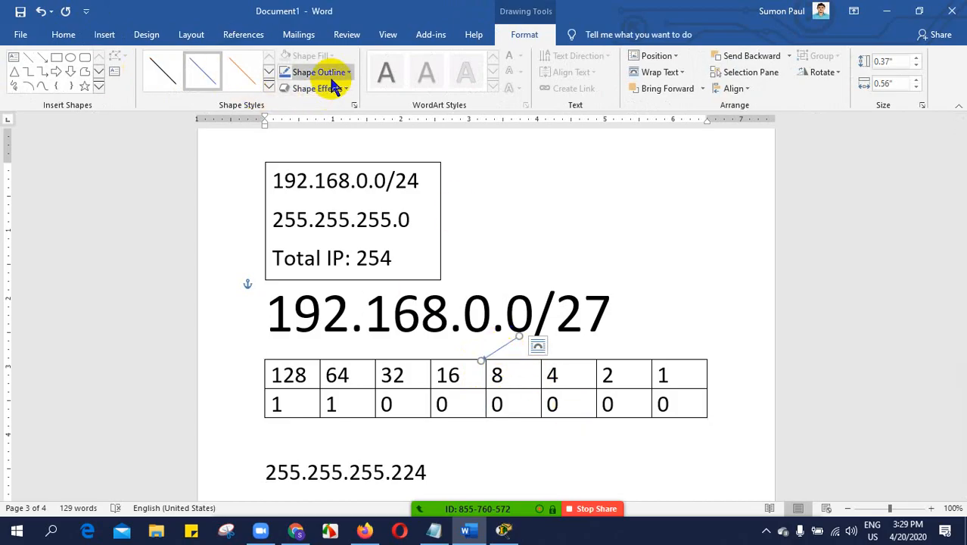
- Give the arrow between the heading and the bit table a black line style and a 3 pt outline weight
{"action": "left_click", "coordinate": [269, 88]}
{"action": "left_click", "coordinate": [166, 199]}
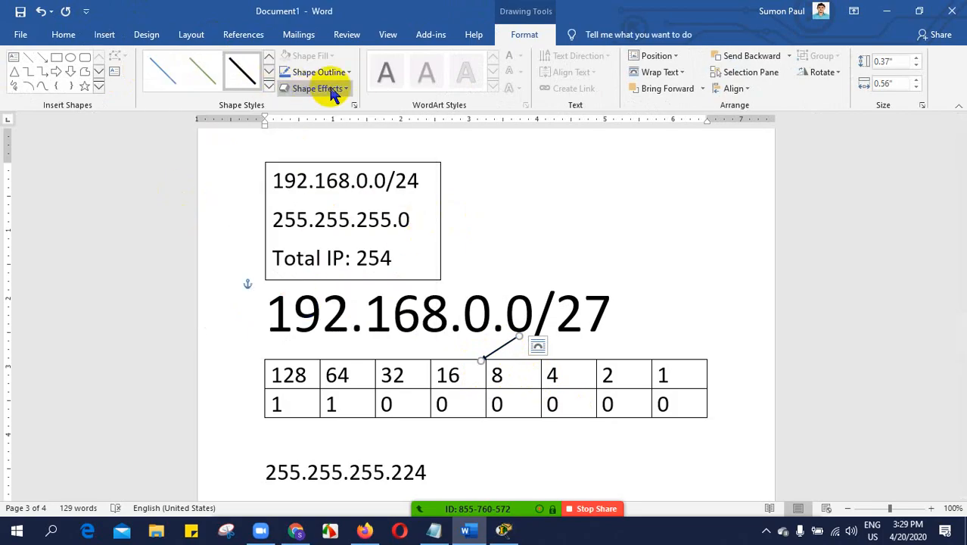
{"action": "left_click", "coordinate": [351, 72]}
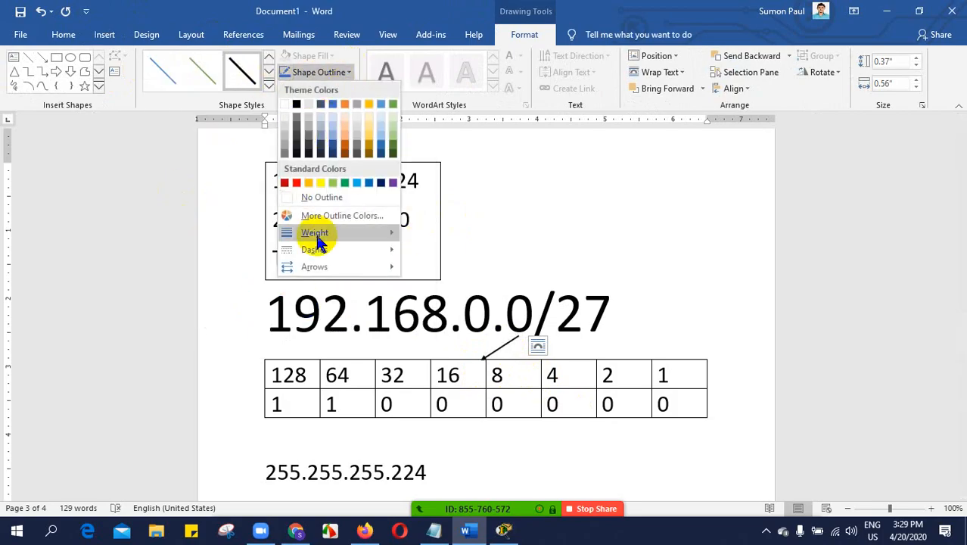
{"action": "mouse_move", "coordinate": [371, 236]}
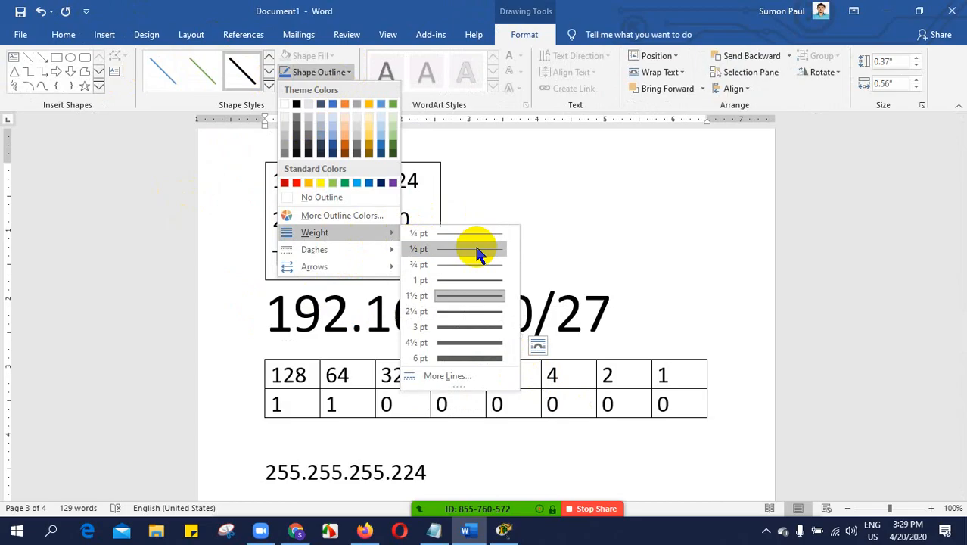
{"action": "left_click", "coordinate": [468, 331]}
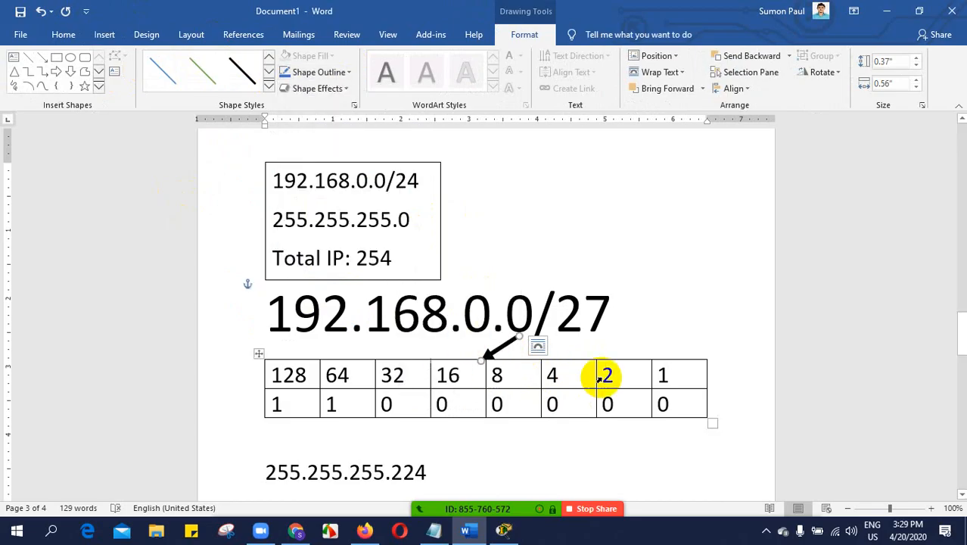
{"action": "left_click", "coordinate": [577, 191]}
{"action": "mouse_move", "coordinate": [349, 522]}
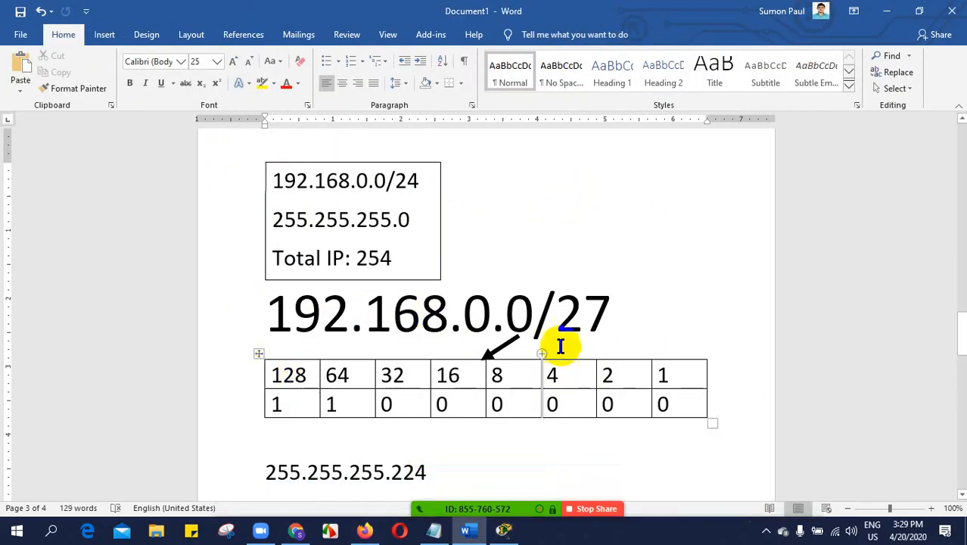
- Set the bits in the table's 64 and 128 columns to 0
{"action": "double_click", "coordinate": [520, 310]}
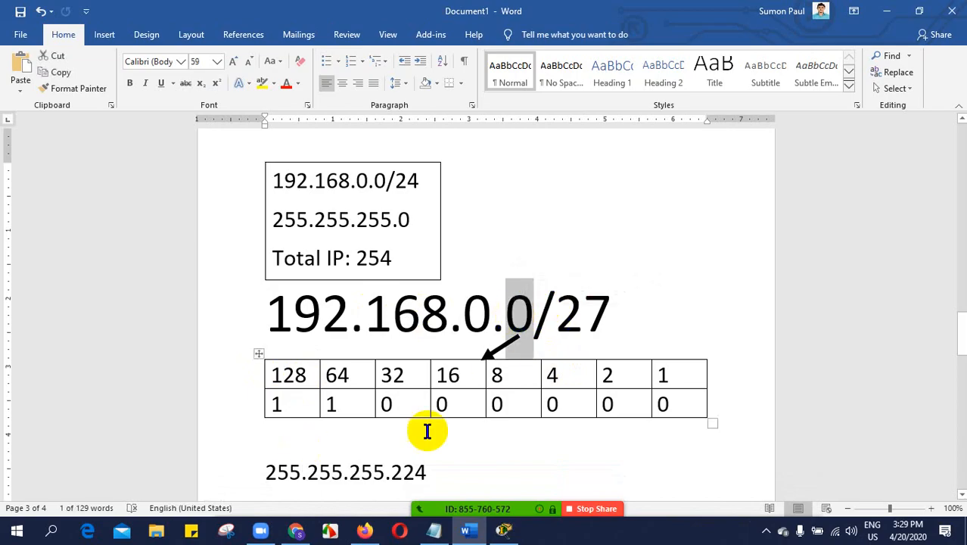
{"action": "left_click", "coordinate": [334, 405]}
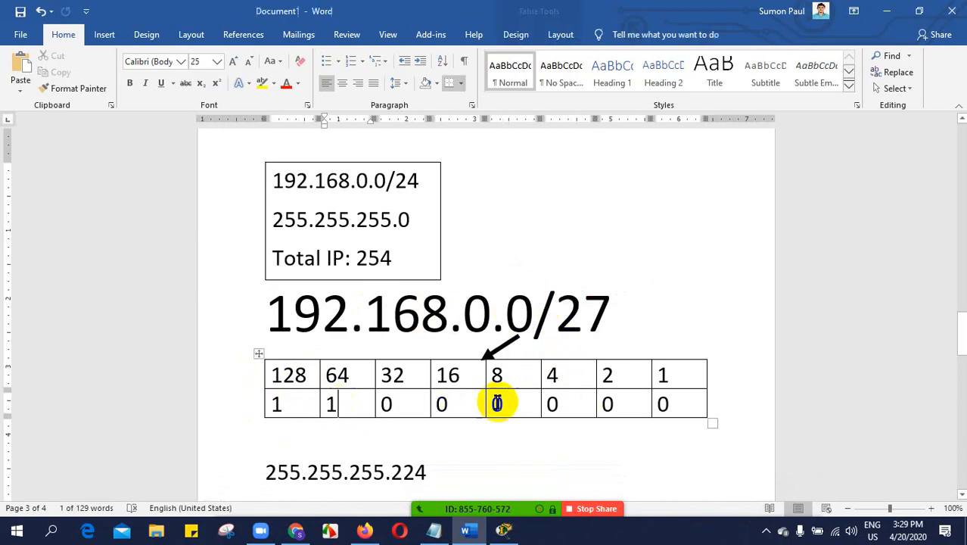
{"action": "type", "text": "0"}
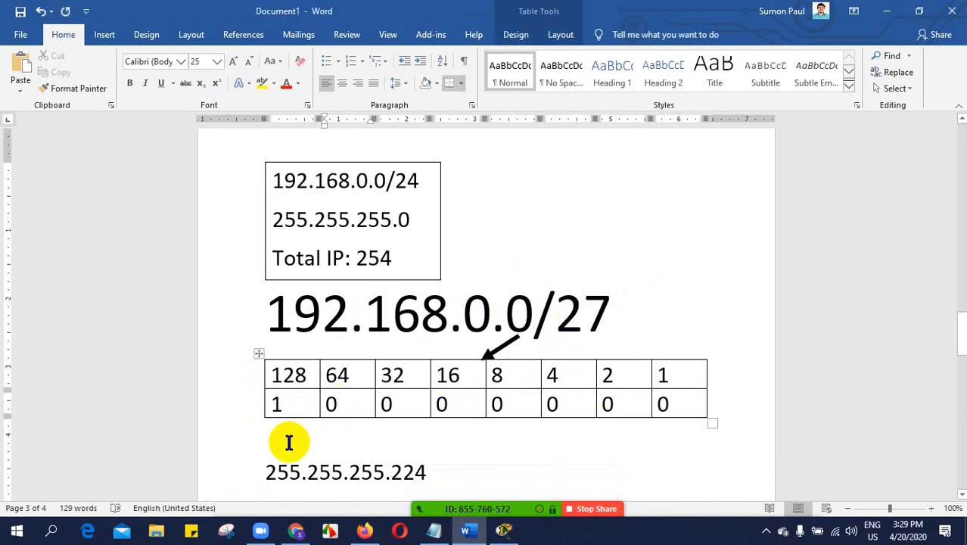
{"action": "left_click", "coordinate": [295, 401]}
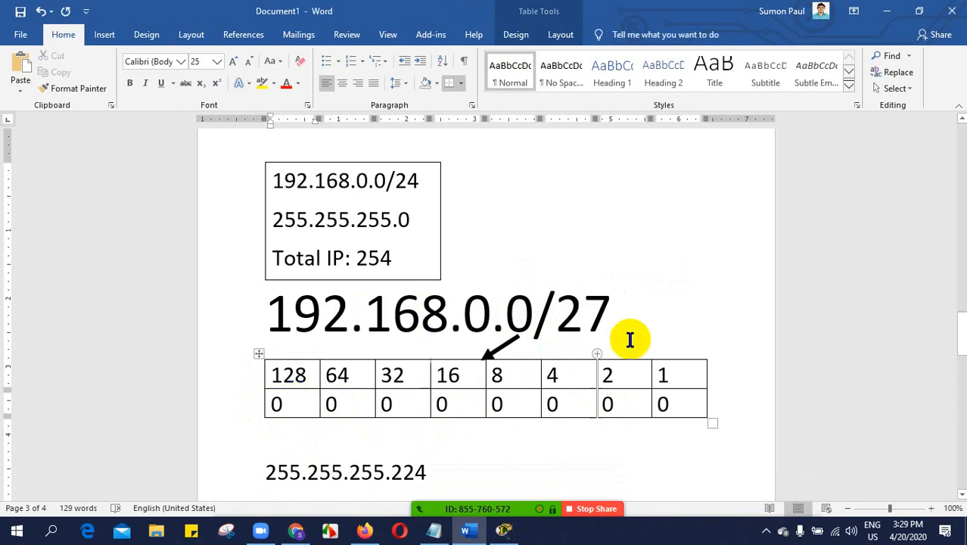
- Change the heading's prefix to /24 so it reads 192.168.0.0/24
{"action": "left_click", "coordinate": [638, 310]}
{"action": "key", "text": "BackSpace"}
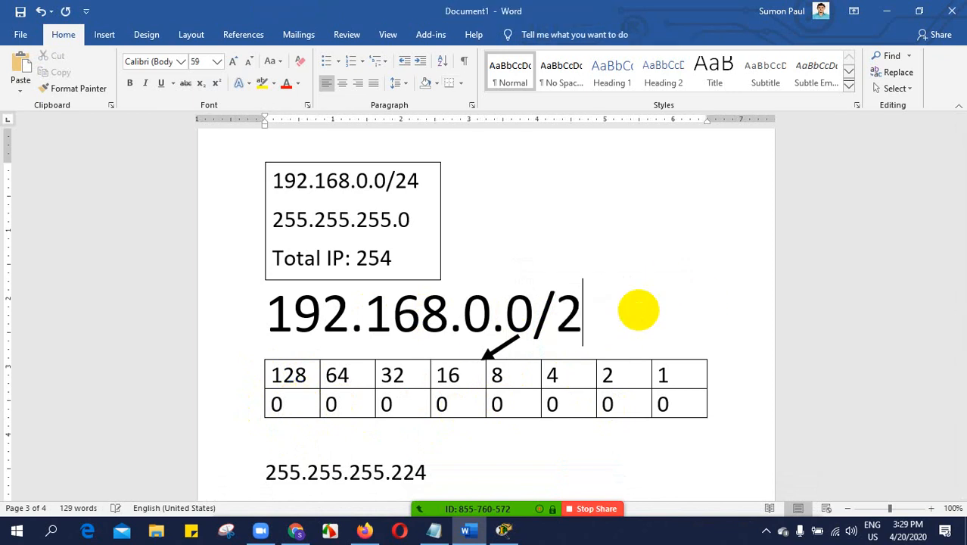
{"action": "left_click_drag", "start_coordinate": [682, 401], "coordinate": [282, 414]}
- Change the heading's prefix to /25 and set the bit in the 128 column to 1
{"action": "left_click", "coordinate": [619, 312]}
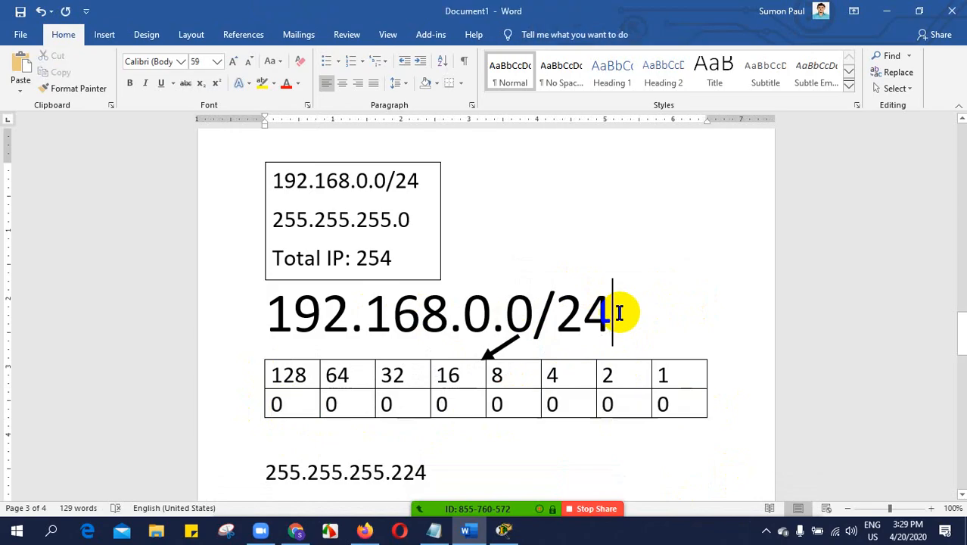
{"action": "key", "text": "BackSpace"}
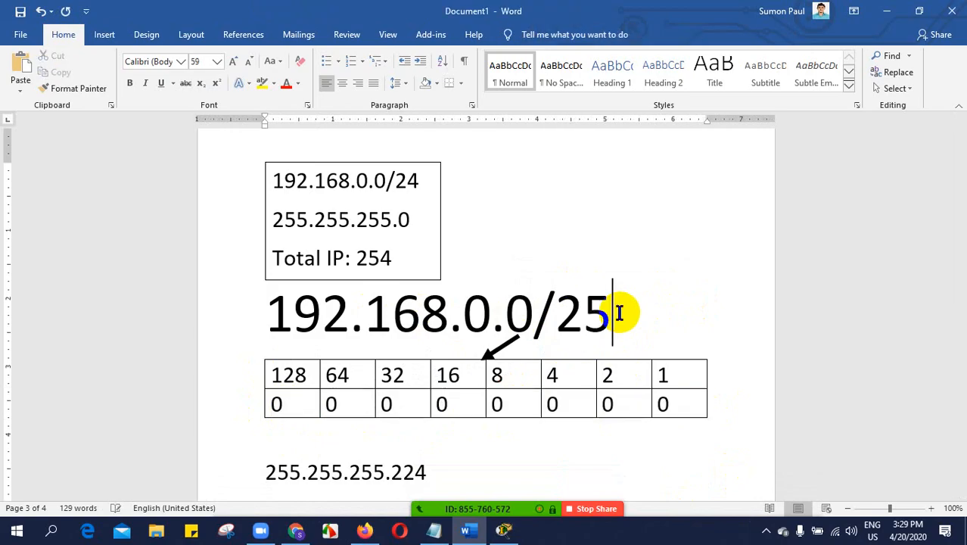
{"action": "left_click", "coordinate": [284, 404]}
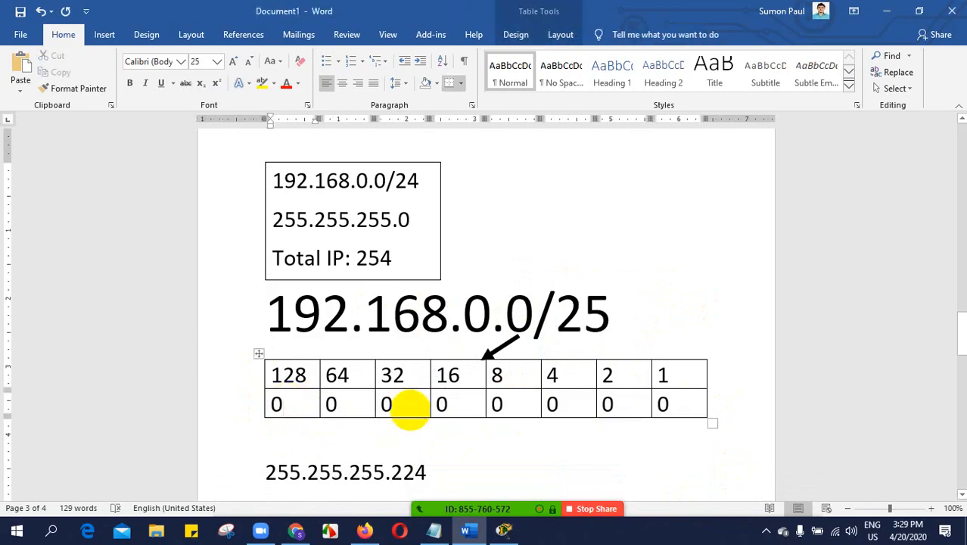
{"action": "key", "text": "BackSpace"}
{"action": "type", "text": "1"}
- Change the heading's prefix to /26 and set the bit in the 64 column to 1
{"action": "left_click", "coordinate": [619, 314]}
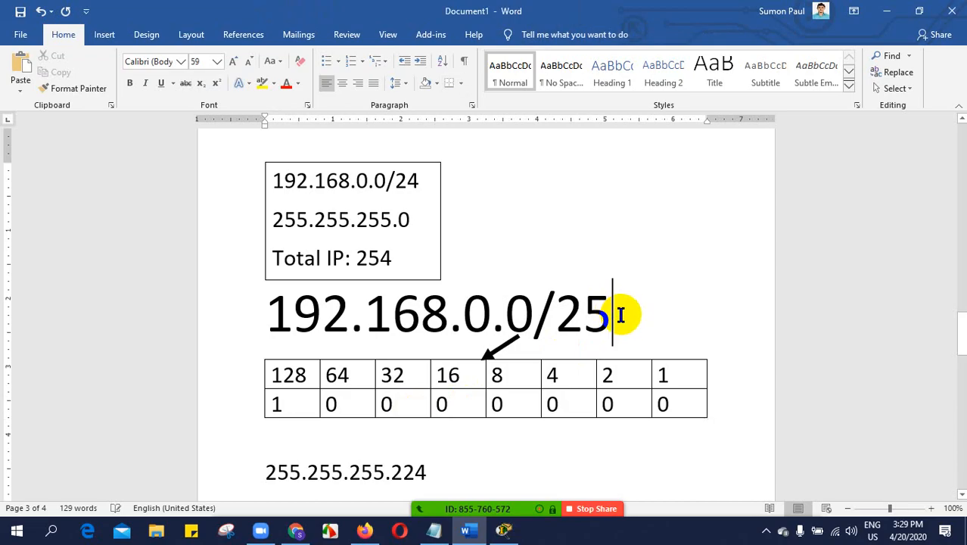
{"action": "key", "text": "BackSpace"}
{"action": "type", "text": "6"}
{"action": "double_click", "coordinate": [337, 404]}
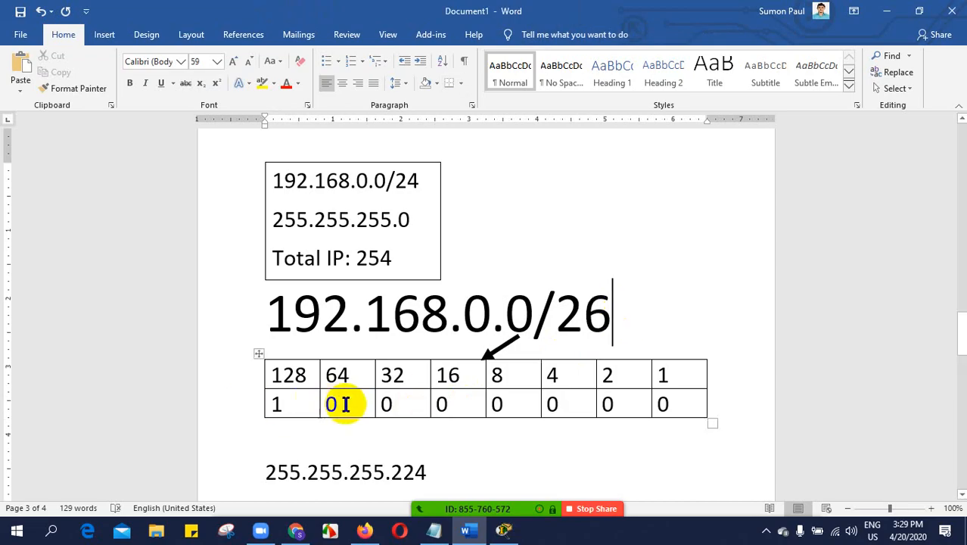
{"action": "left_click", "coordinate": [362, 405]}
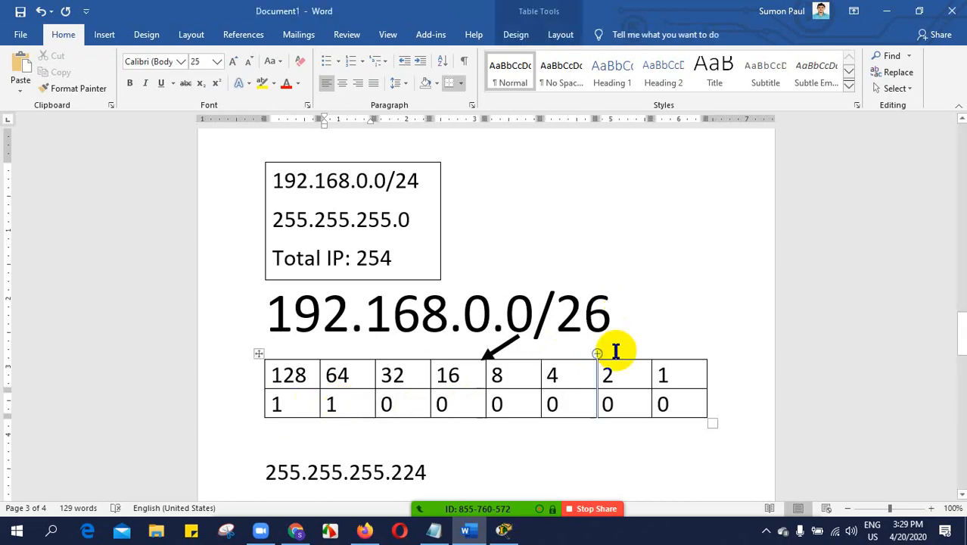
- Change the heading's prefix to /27 and set the bit in the 32 column to 1
{"action": "left_click", "coordinate": [610, 307]}
{"action": "key", "text": "BackSpace"}
{"action": "type", "text": "7"}
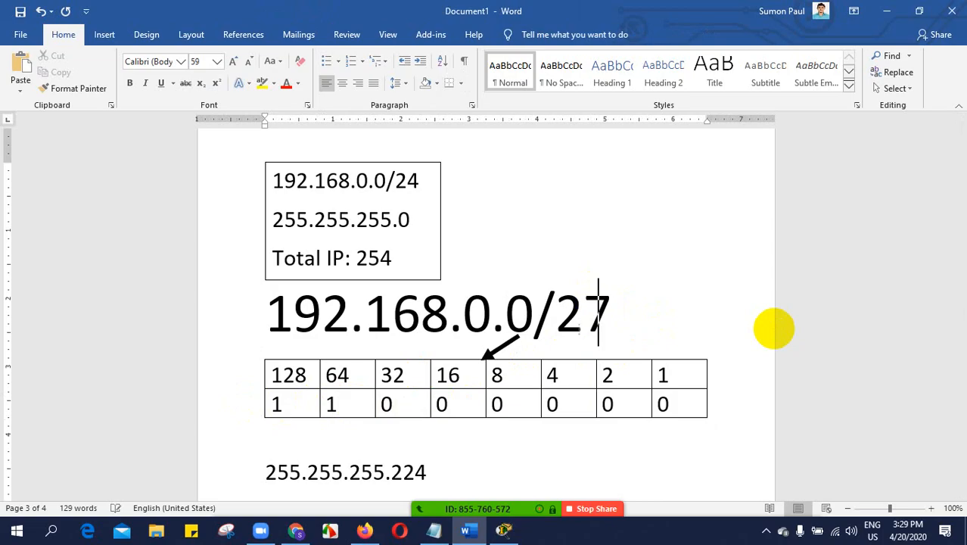
{"action": "left_click", "coordinate": [394, 409]}
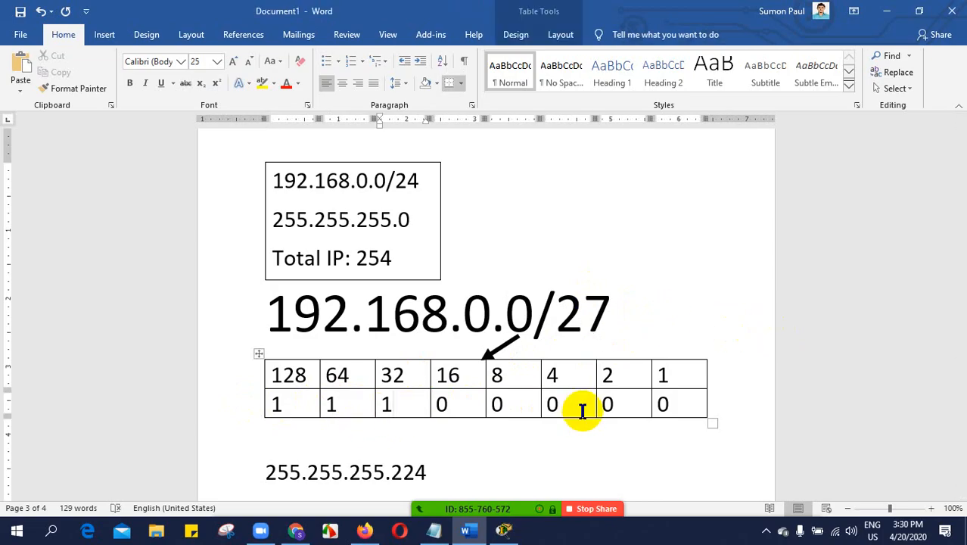
- Examine the N.N calculation below the mask, comparing its exponent and result with the network bits in the table
{"action": "scroll", "coordinate": [562, 382], "scroll_direction": "down", "scroll_amount": 2}
{"action": "double_click", "coordinate": [366, 445]}
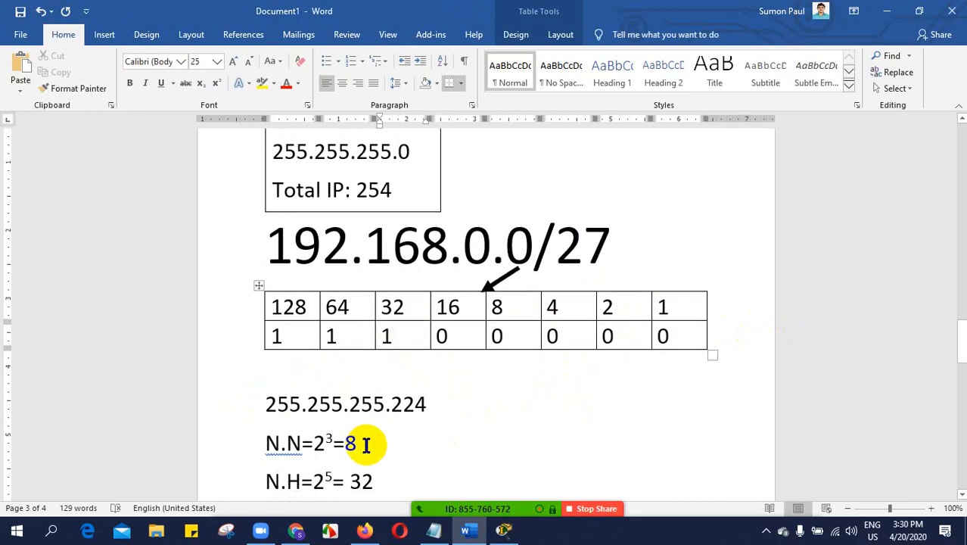
{"action": "left_click_drag", "start_coordinate": [366, 445], "coordinate": [264, 445]}
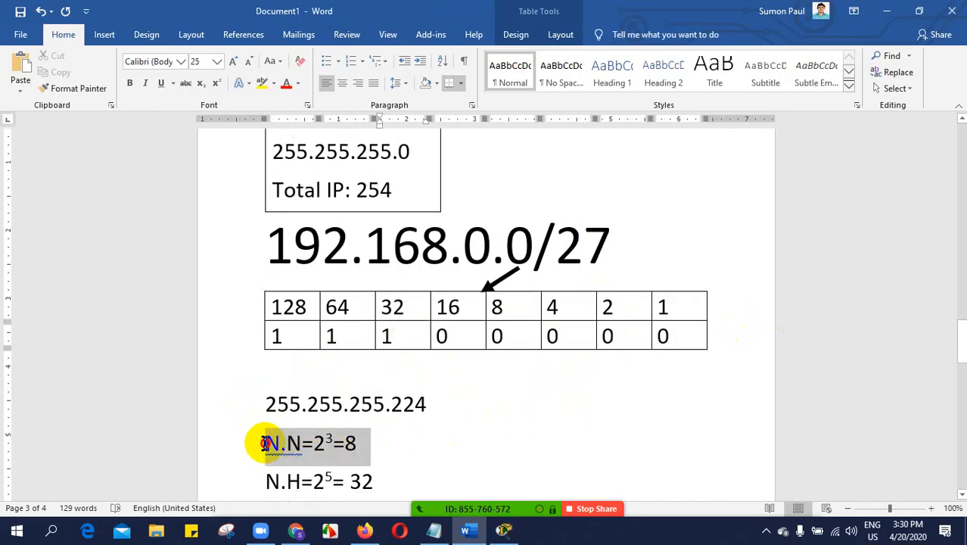
{"action": "left_click", "coordinate": [366, 445]}
{"action": "left_click_drag", "start_coordinate": [363, 445], "coordinate": [337, 445]}
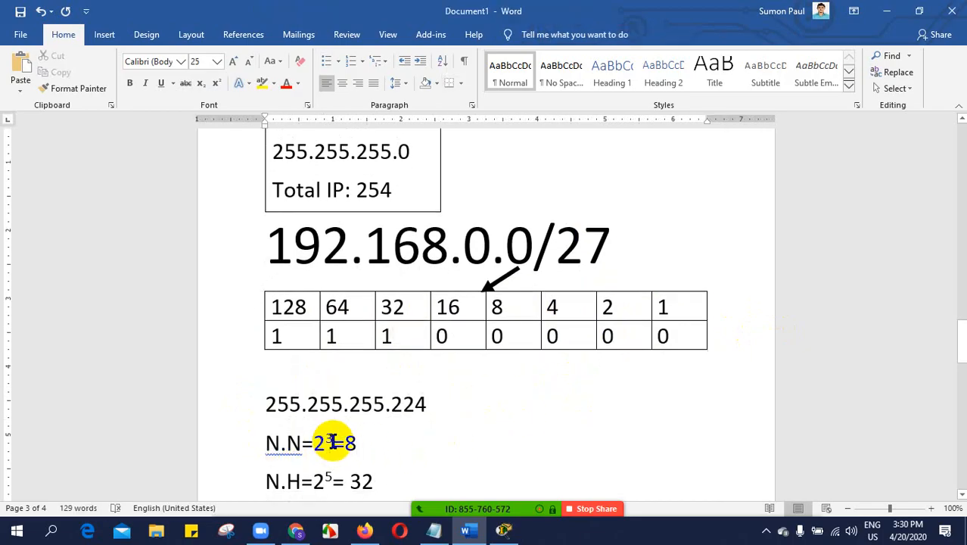
{"action": "left_click", "coordinate": [319, 443]}
{"action": "double_click", "coordinate": [317, 443]}
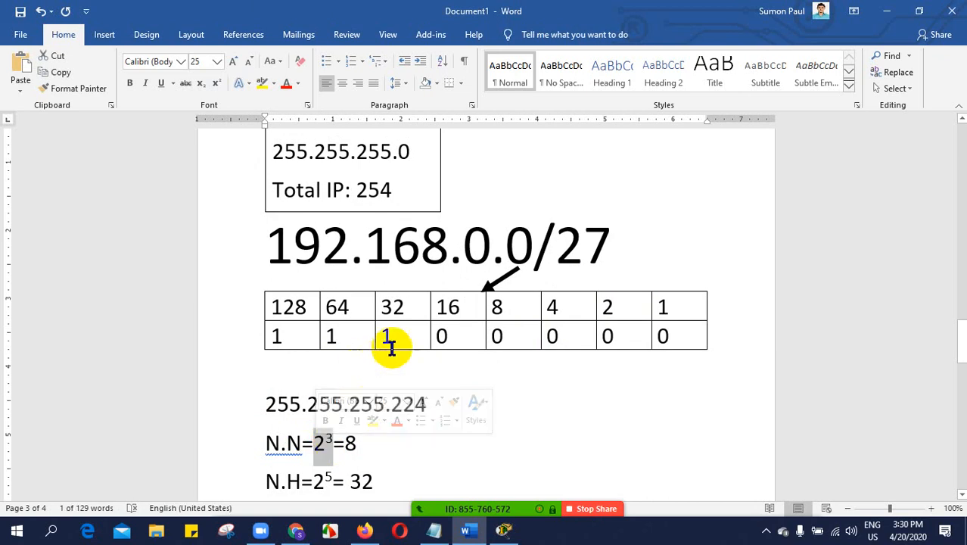
{"action": "left_click", "coordinate": [352, 444]}
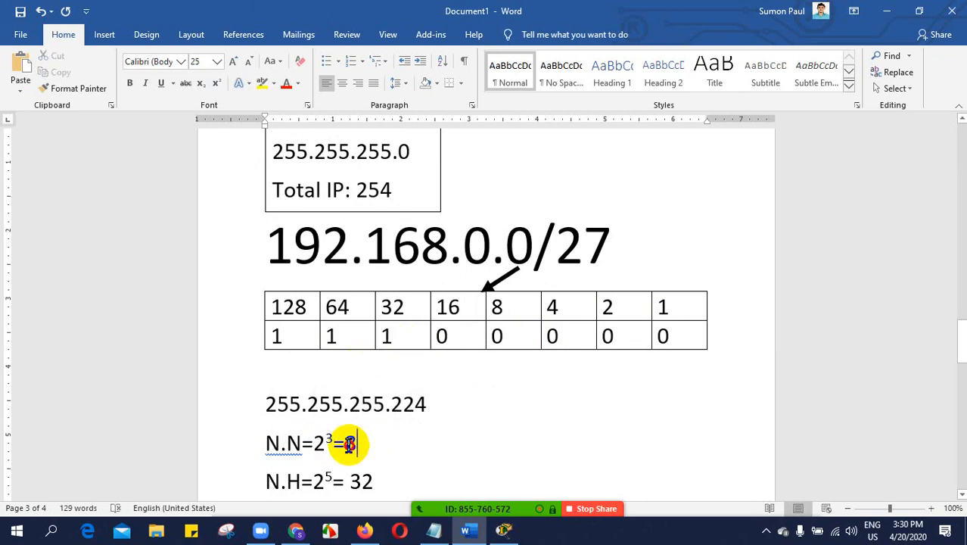
{"action": "left_click", "coordinate": [359, 443]}
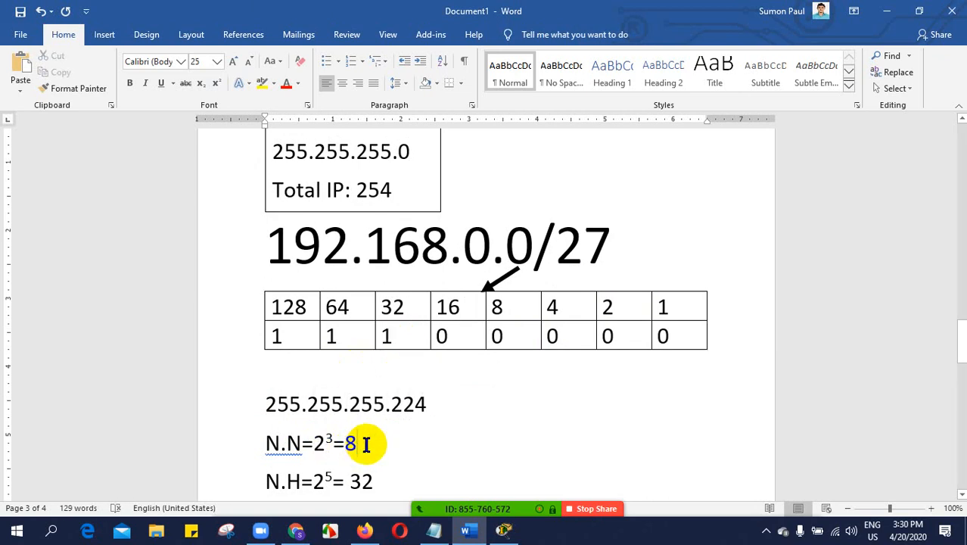
- Check the numbered networks in the Packet Tracer topology, and return to the end of the 192.168.0.0/27 heading in Word
{"action": "left_click", "coordinate": [504, 530]}
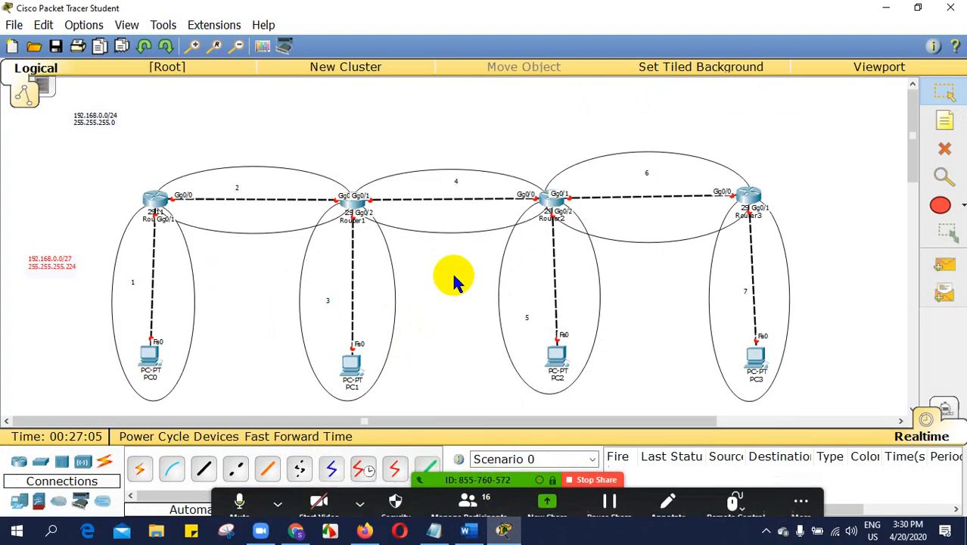
{"action": "mouse_move", "coordinate": [511, 534]}
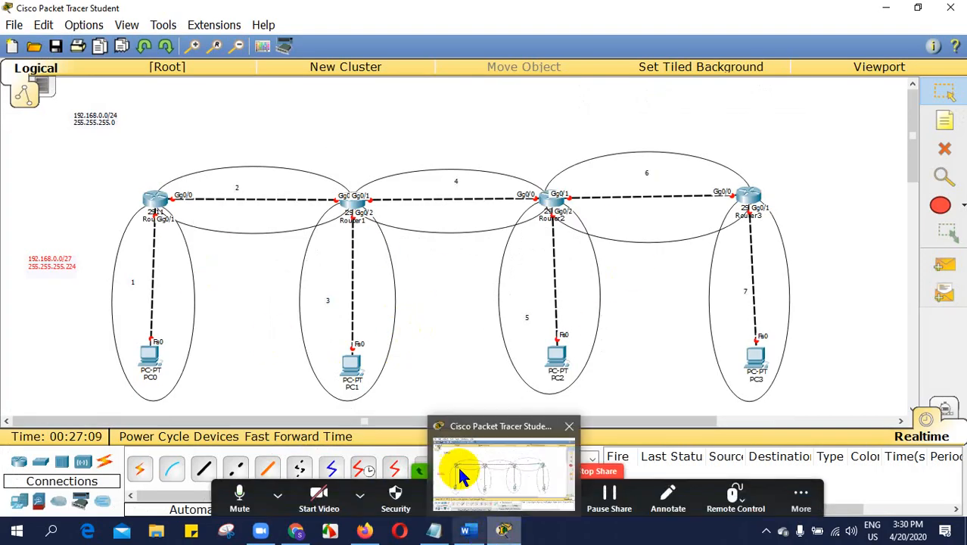
{"action": "left_click", "coordinate": [466, 532]}
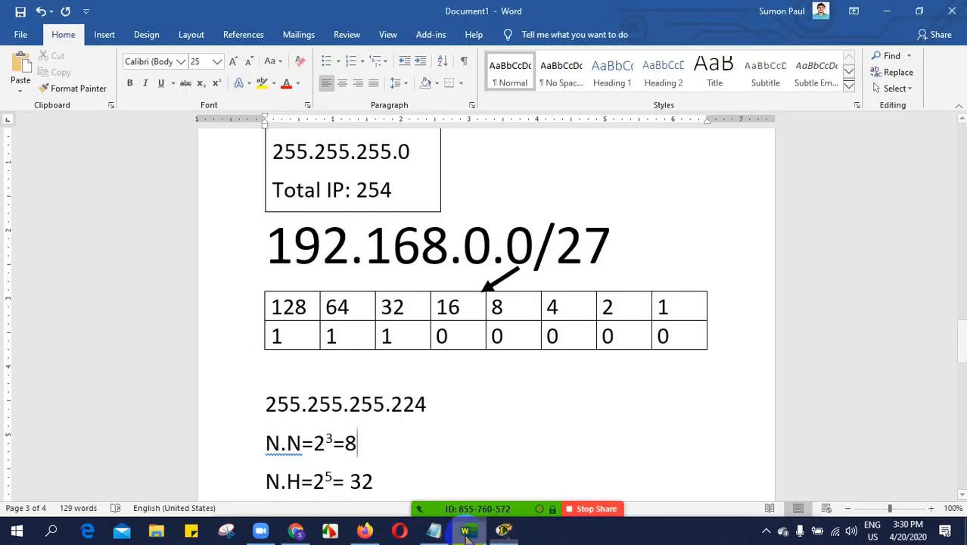
{"action": "left_click", "coordinate": [610, 242]}
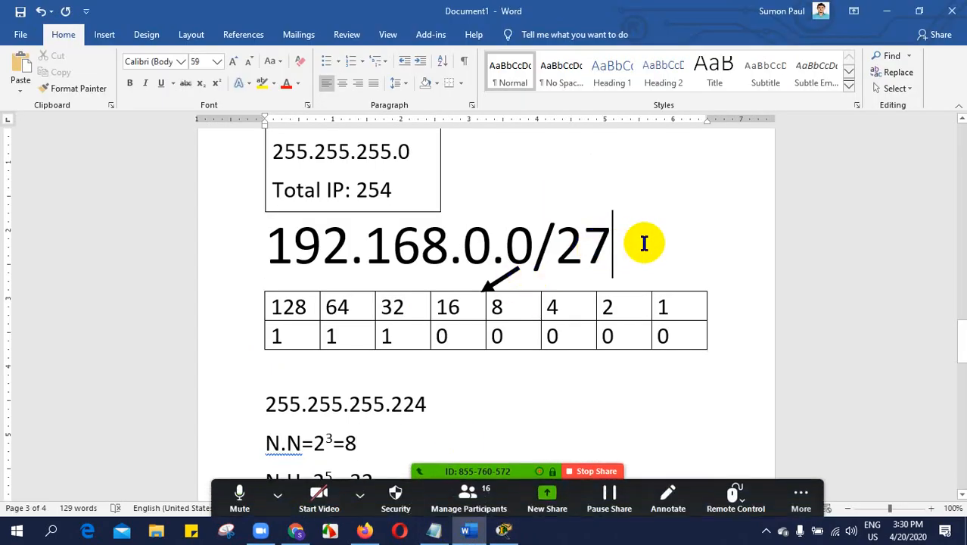
{"action": "type", "text": "6"}
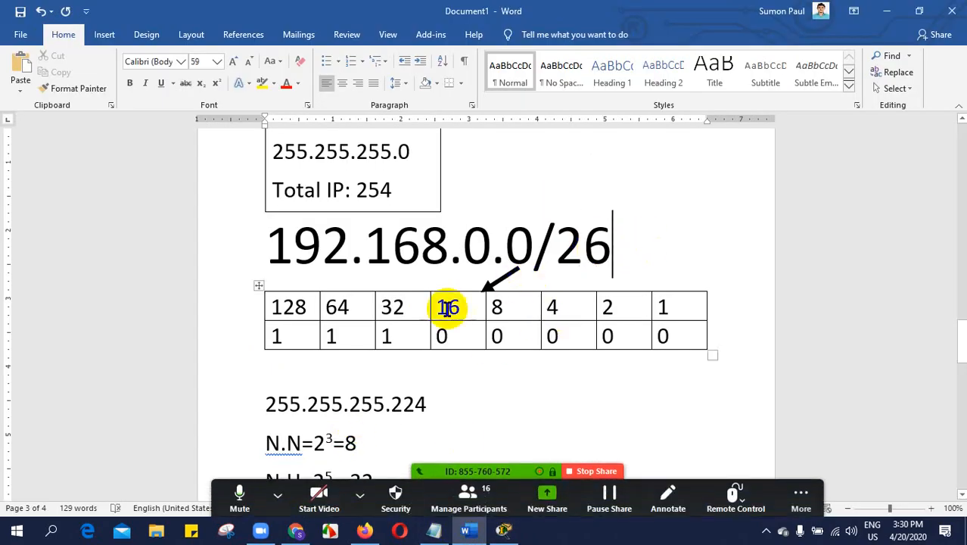
{"action": "left_click", "coordinate": [393, 338]}
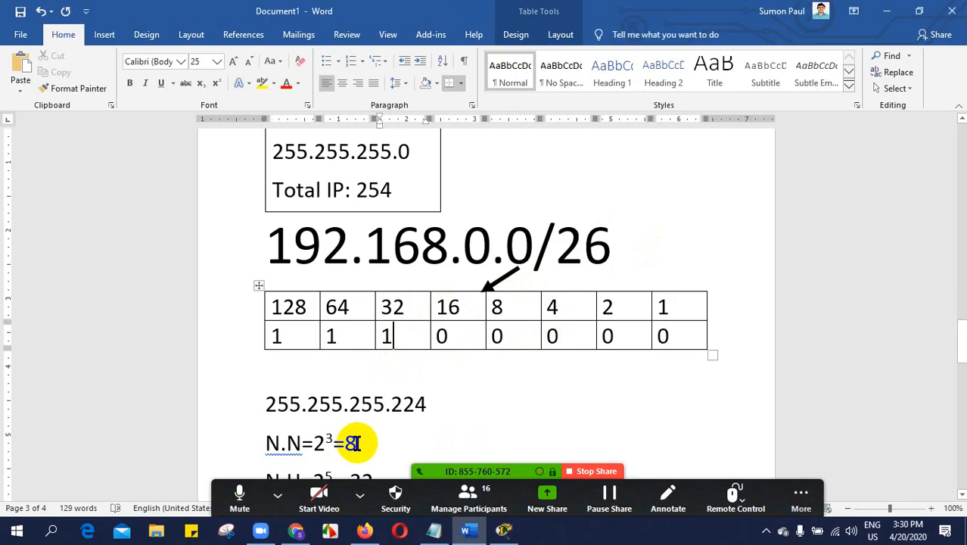
{"action": "scroll", "coordinate": [413, 197], "scroll_direction": "up", "scroll_amount": 2}
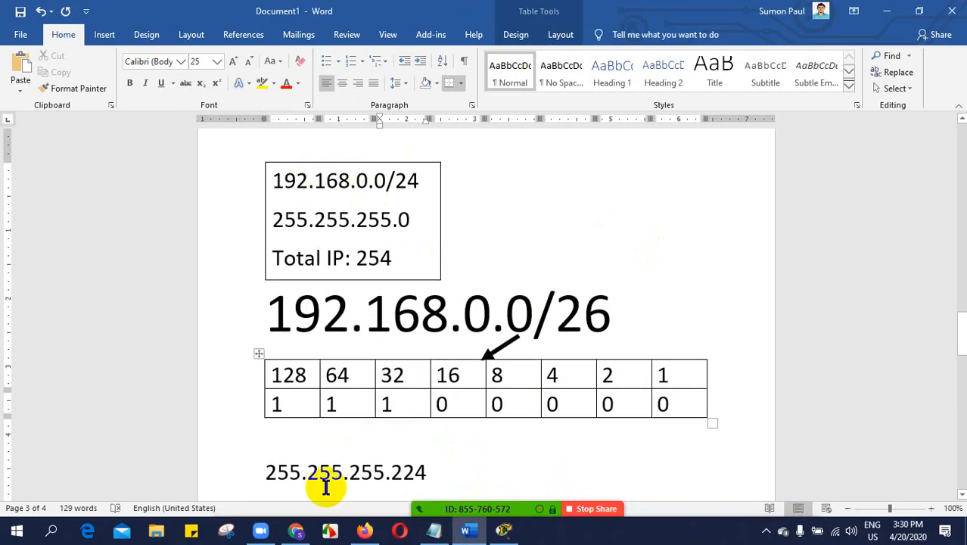
{"action": "scroll", "coordinate": [394, 458], "scroll_direction": "down", "scroll_amount": 1}
{"action": "scroll", "coordinate": [398, 455], "scroll_direction": "down", "scroll_amount": 3}
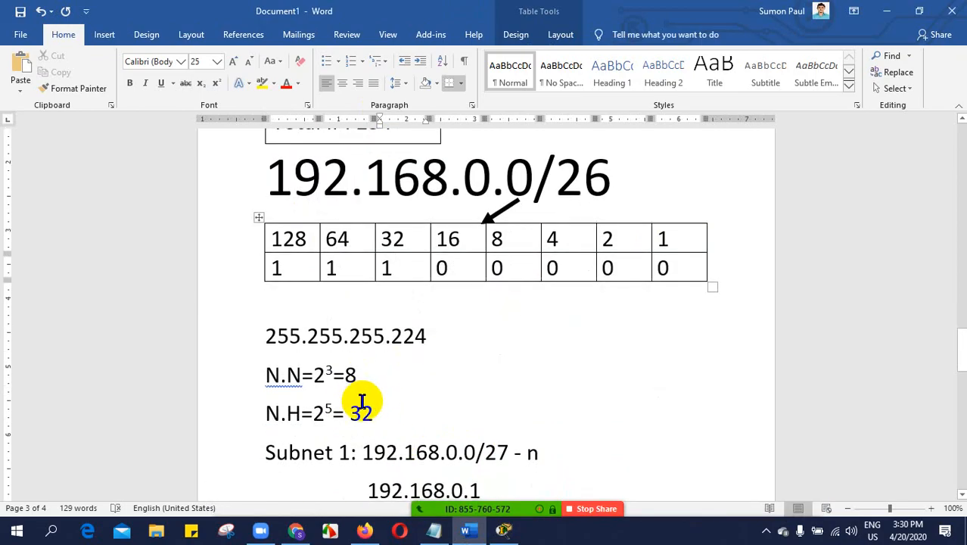
{"action": "left_click", "coordinate": [660, 183]}
{"action": "key", "text": "BackSpace"}
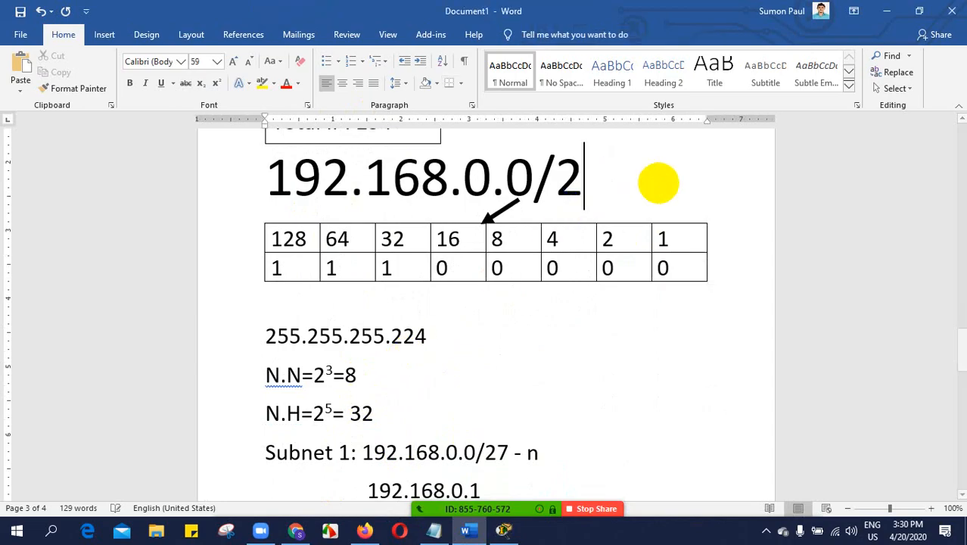
{"action": "type", "text": "7"}
- Examine the three network bits in the table and highlight the first three octets of the mask below it
{"action": "scroll", "coordinate": [454, 249], "scroll_direction": "down", "scroll_amount": 3}
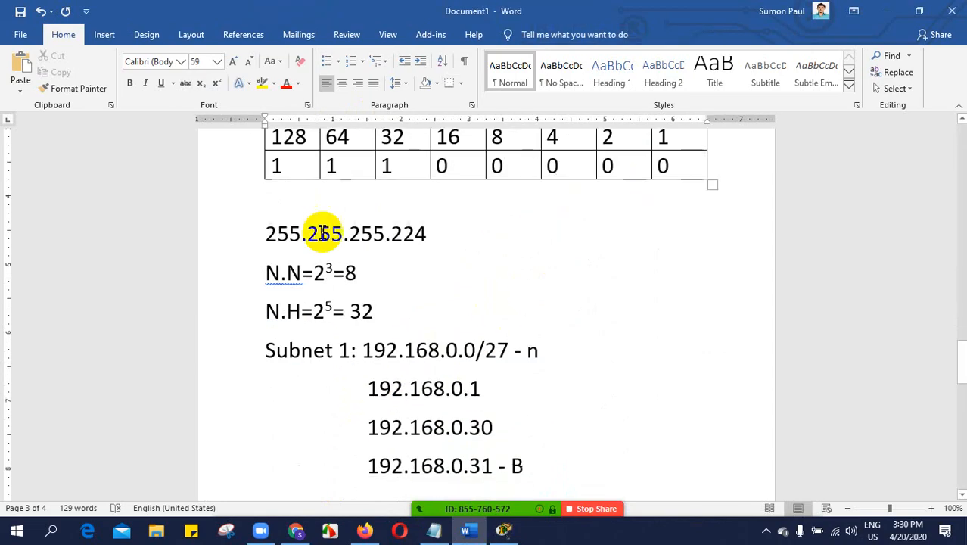
{"action": "scroll", "coordinate": [401, 295], "scroll_direction": "up", "scroll_amount": 2}
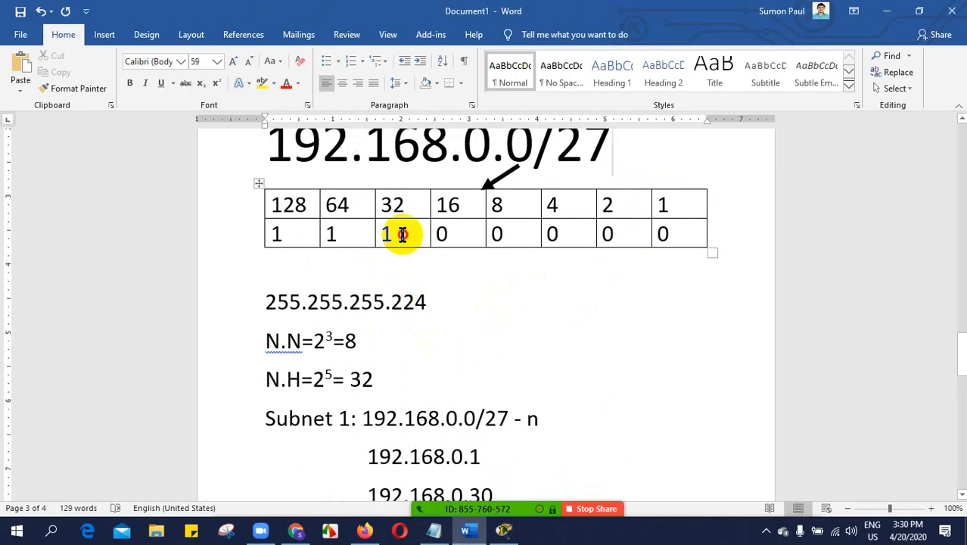
{"action": "left_click_drag", "start_coordinate": [398, 235], "coordinate": [293, 235]}
{"action": "left_click", "coordinate": [399, 306]}
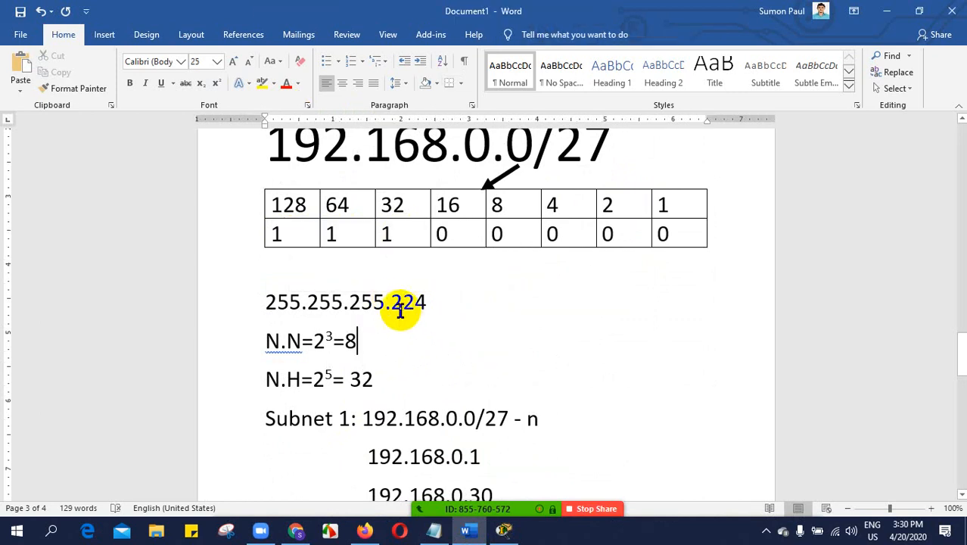
{"action": "left_click_drag", "start_coordinate": [389, 303], "coordinate": [265, 298]}
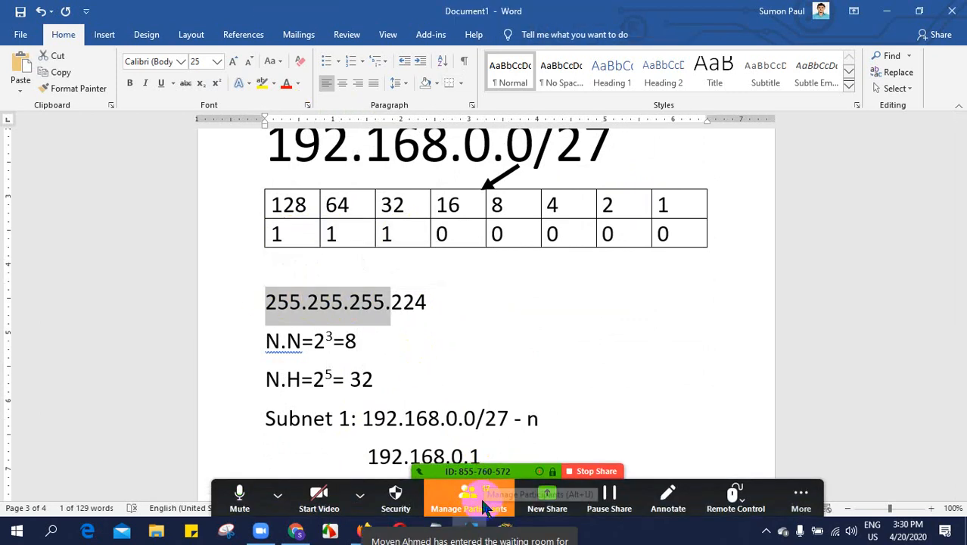
- Admit the waiting participant to the Zoom meeting and minimize the participants window
{"action": "left_click", "coordinate": [484, 507]}
{"action": "left_click", "coordinate": [530, 199]}
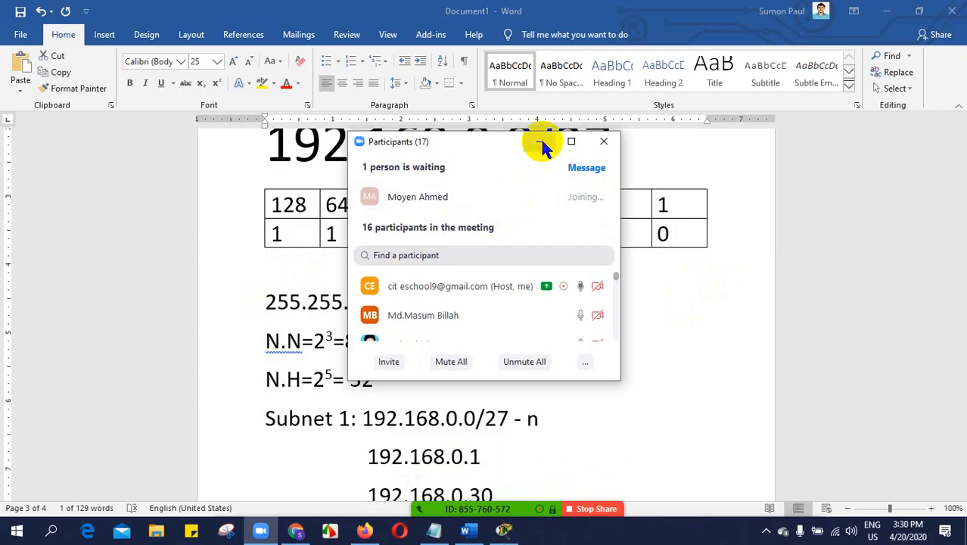
{"action": "left_click", "coordinate": [540, 143]}
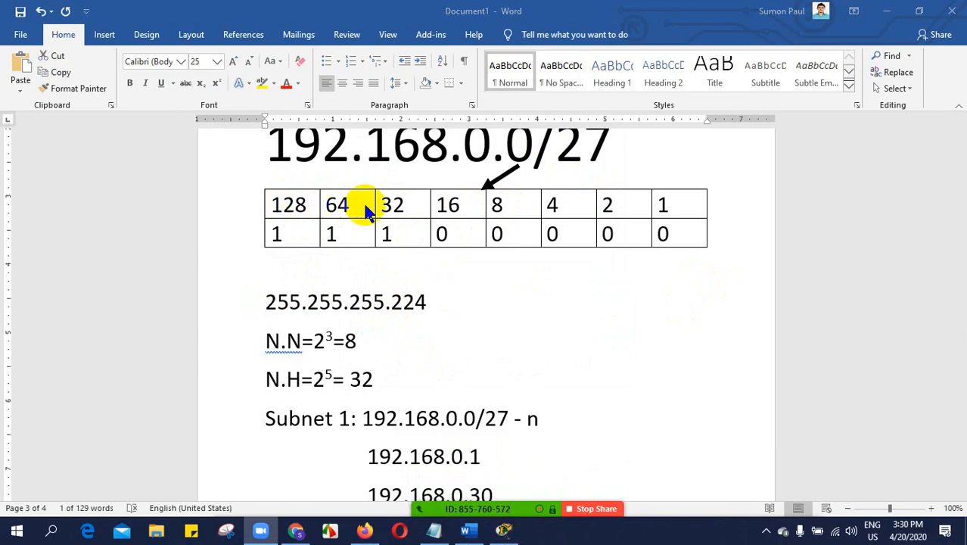
- Highlight the last octet of the subnet mask below the bit table in Word, and clear the selection
{"action": "left_click", "coordinate": [432, 302]}
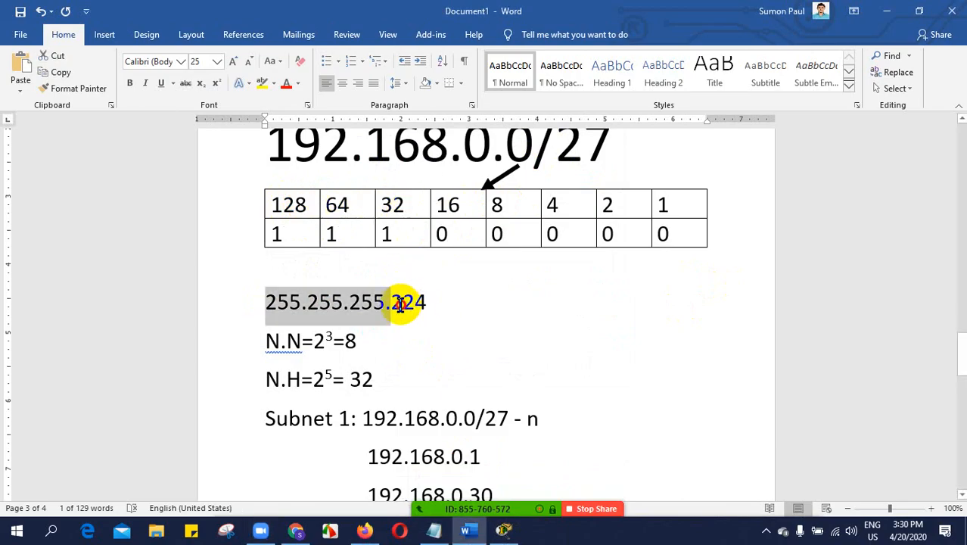
{"action": "left_click", "coordinate": [429, 301]}
{"action": "left_click_drag", "start_coordinate": [434, 302], "coordinate": [397, 303]}
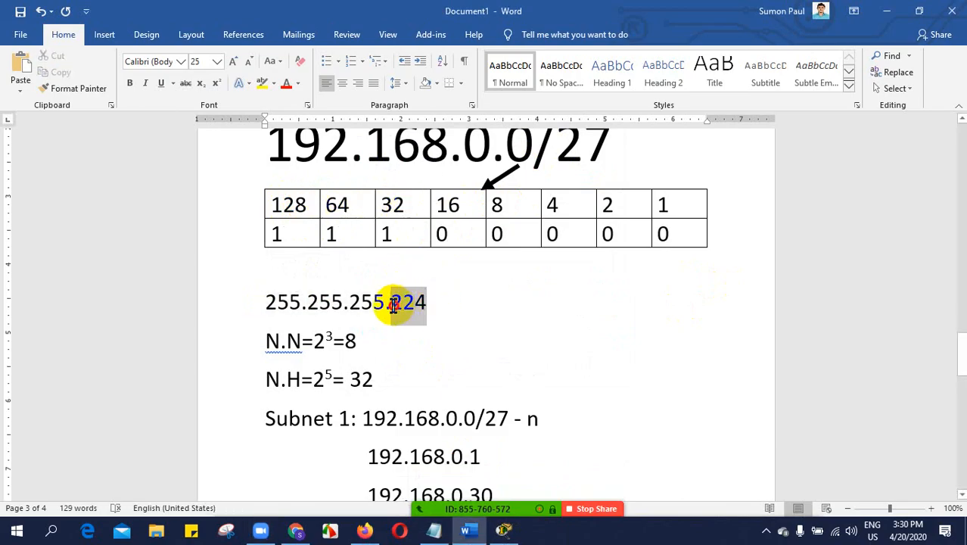
{"action": "left_click", "coordinate": [444, 303]}
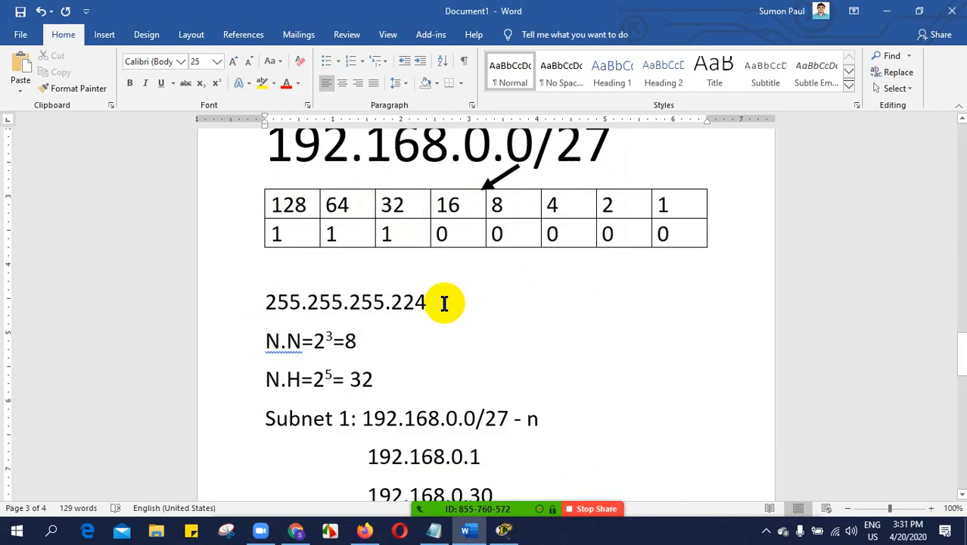
- Change the heading's prefix to /28 and set the bit in the 16 column to 1
{"action": "left_click", "coordinate": [619, 151]}
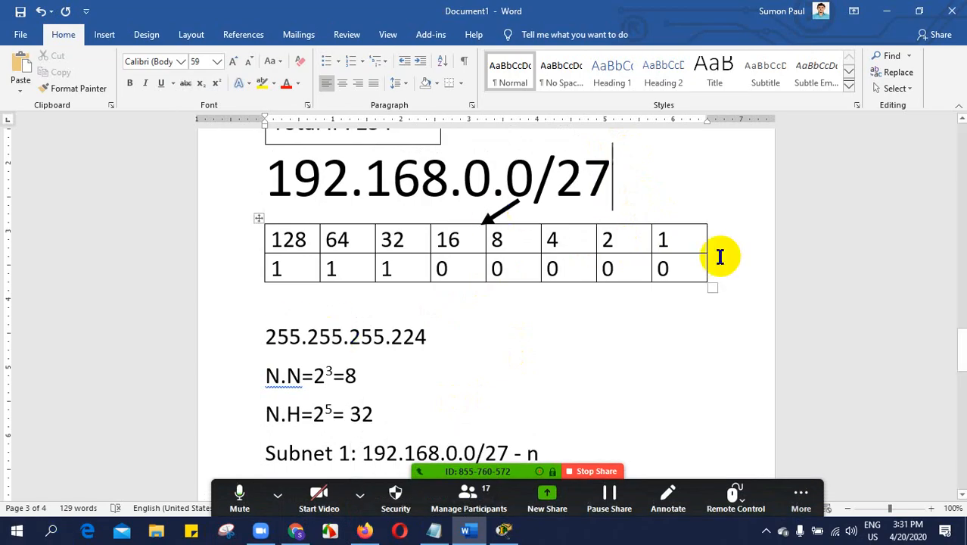
{"action": "scroll", "coordinate": [583, 321], "scroll_direction": "down", "scroll_amount": 3}
{"action": "scroll", "coordinate": [583, 323], "scroll_direction": "up", "scroll_amount": 4}
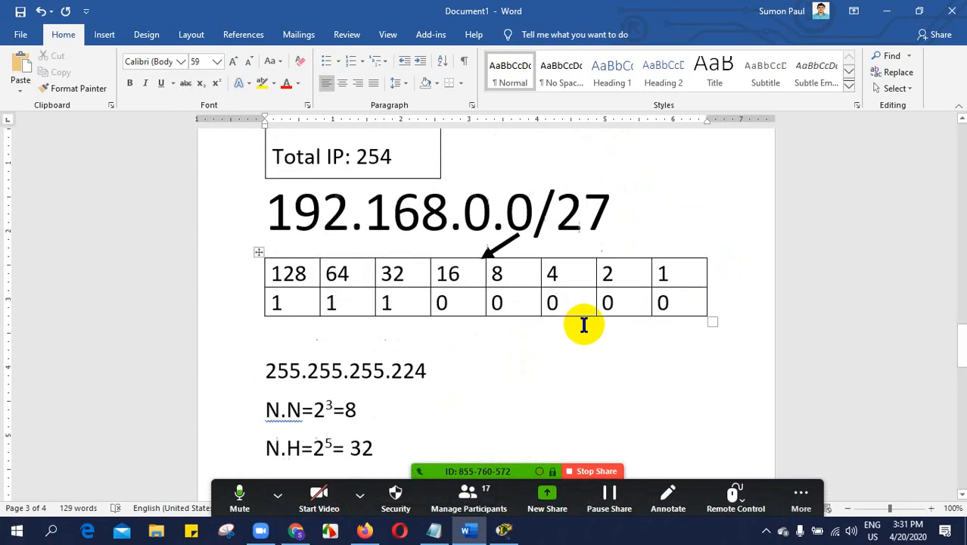
{"action": "key", "text": "BackSpace"}
{"action": "type", "text": "8"}
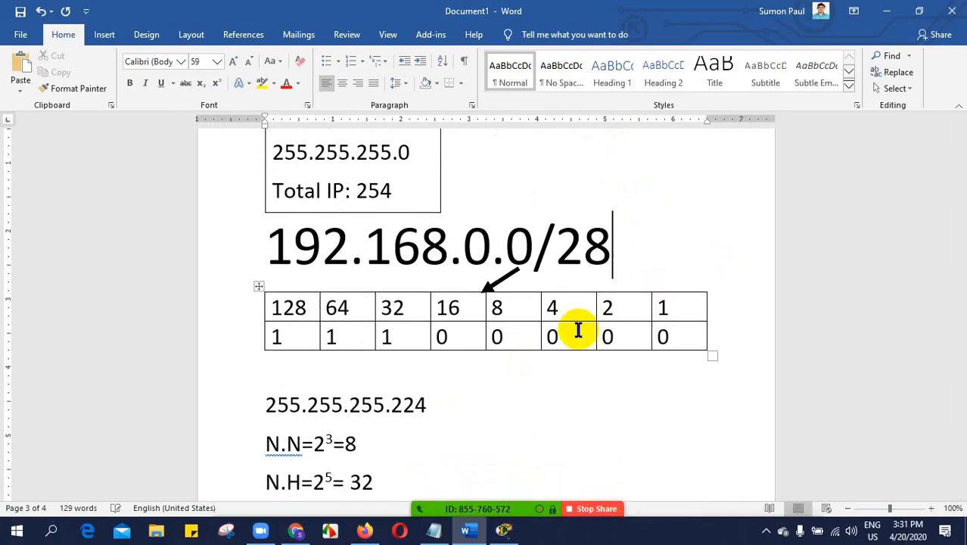
{"action": "scroll", "coordinate": [365, 337], "scroll_direction": "down", "scroll_amount": 1}
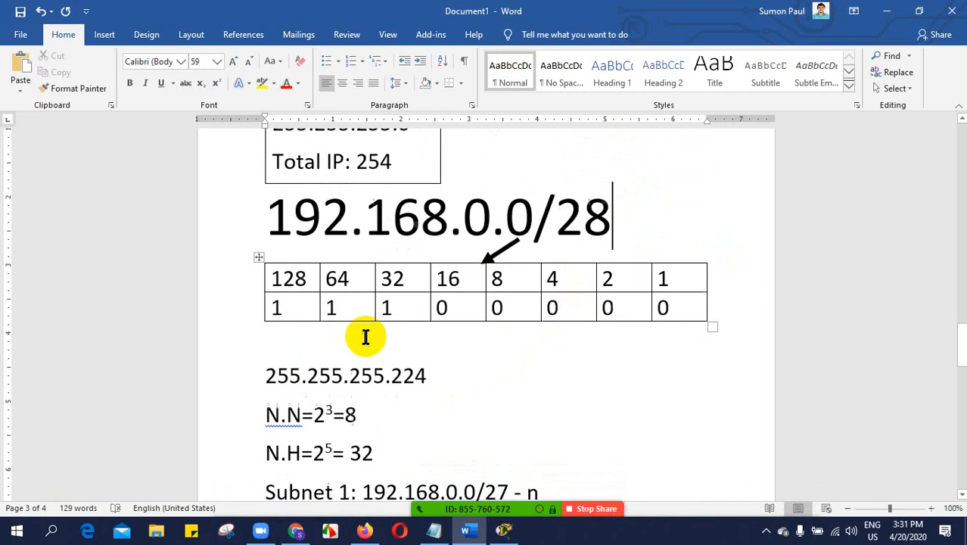
{"action": "left_click", "coordinate": [456, 302]}
{"action": "key", "text": "BackSpace"}
{"action": "type", "text": "1"}
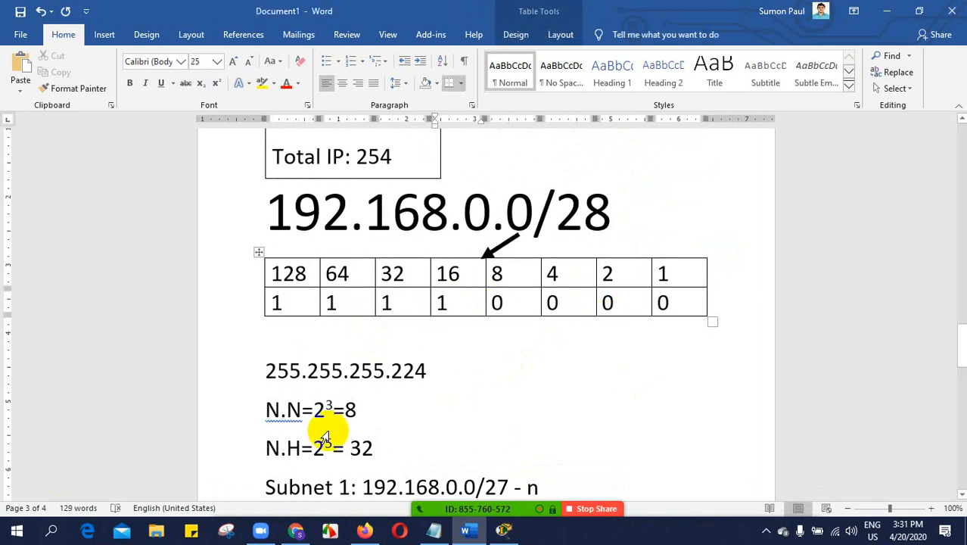
- Change the N.N calculation to exponent 4 with the result 16
{"action": "left_click", "coordinate": [333, 403]}
{"action": "key", "text": "BackSpace"}
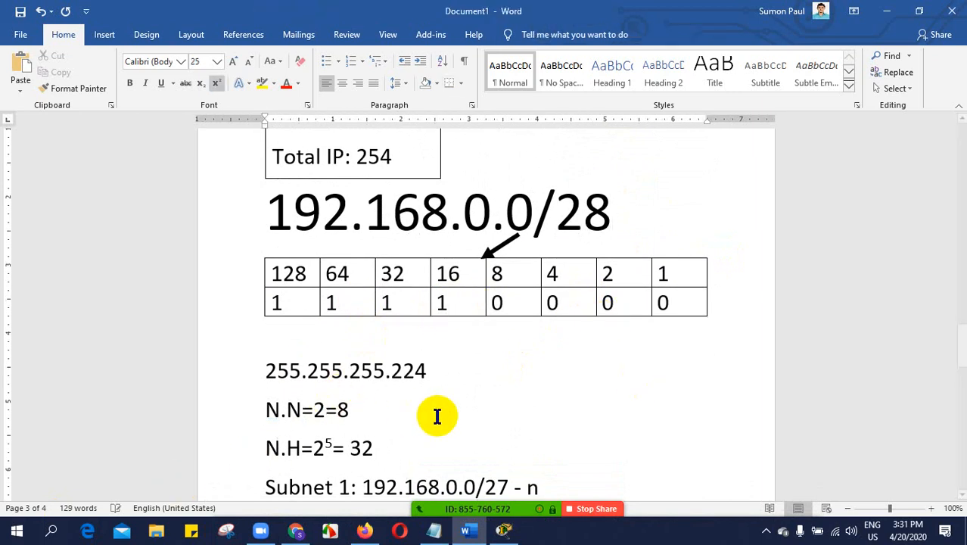
{"action": "type", "text": "4"}
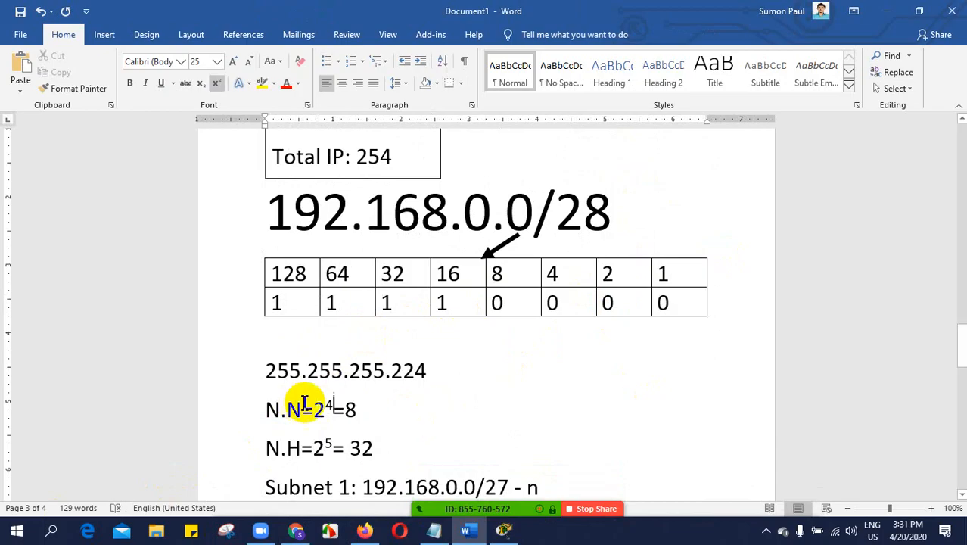
{"action": "left_click", "coordinate": [384, 411]}
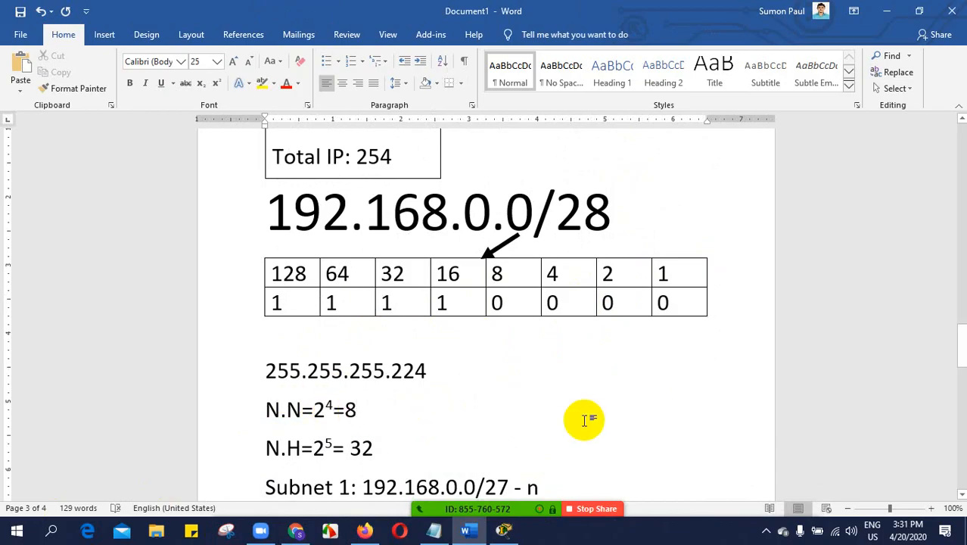
{"action": "key", "text": "BackSpace"}
{"action": "type", "text": "16"}
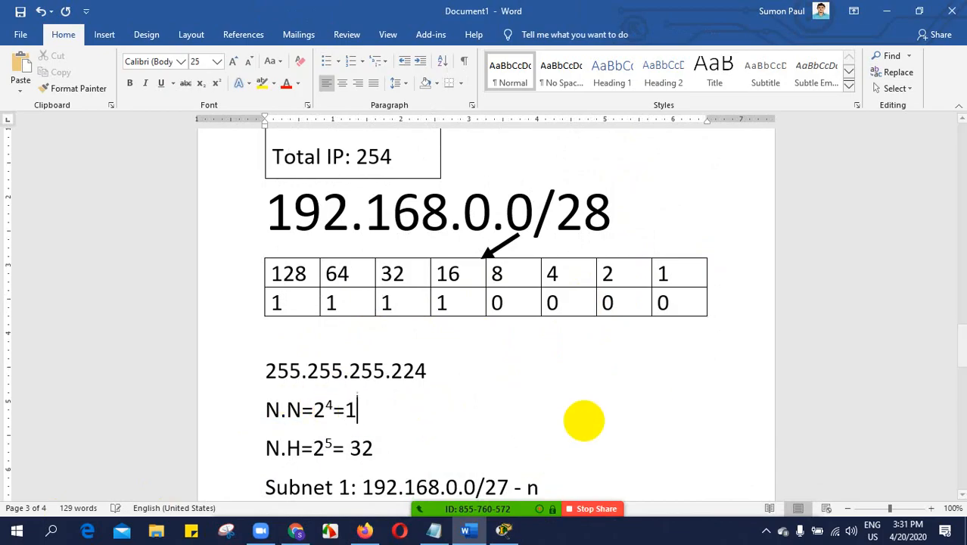
- Change the N.H calculation to exponent 4 with the result 16
{"action": "left_click", "coordinate": [334, 444]}
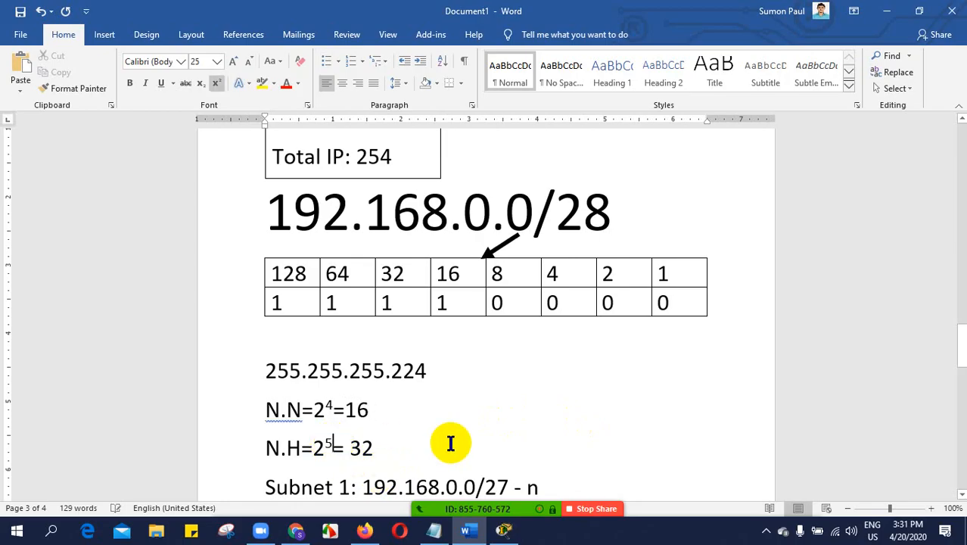
{"action": "key", "text": "BackSpace"}
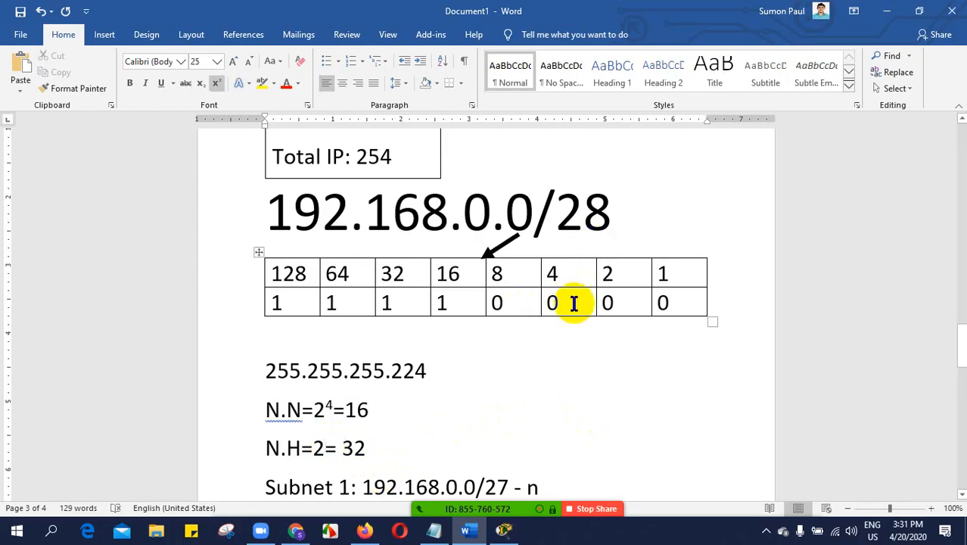
{"action": "type", "text": "4"}
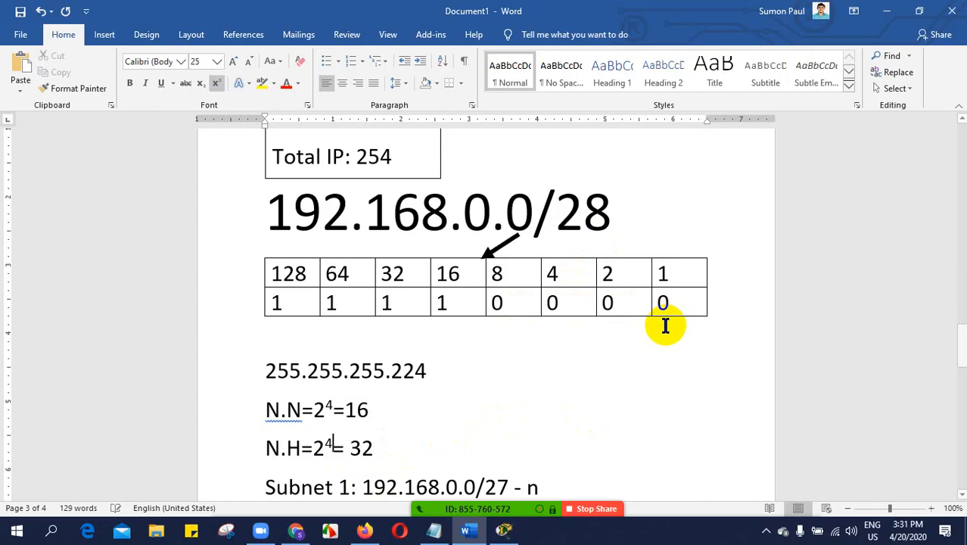
{"action": "left_click", "coordinate": [381, 450]}
{"action": "key", "text": "BackSpace"}
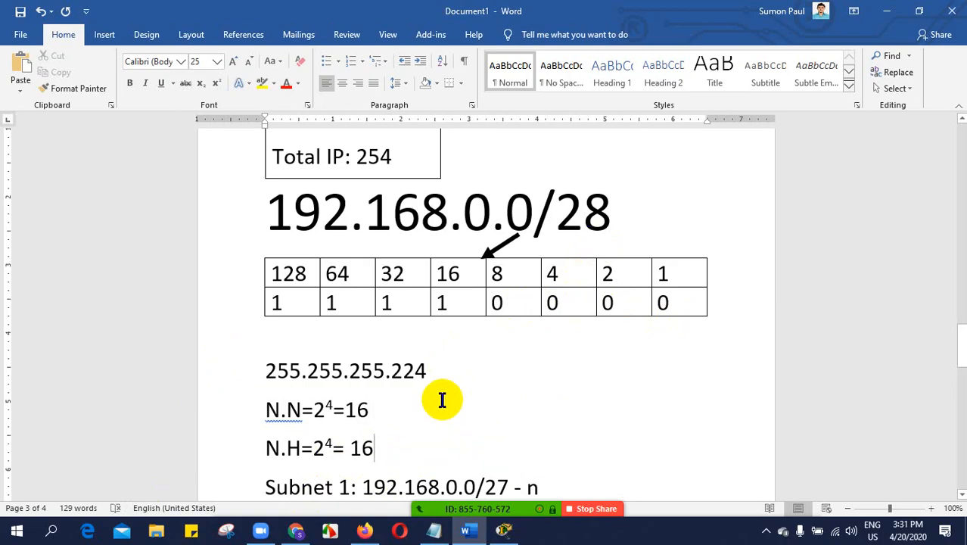
- Change the prefix of the Subnet 1 network address to /28
{"action": "scroll", "coordinate": [442, 400], "scroll_direction": "down", "scroll_amount": 3}
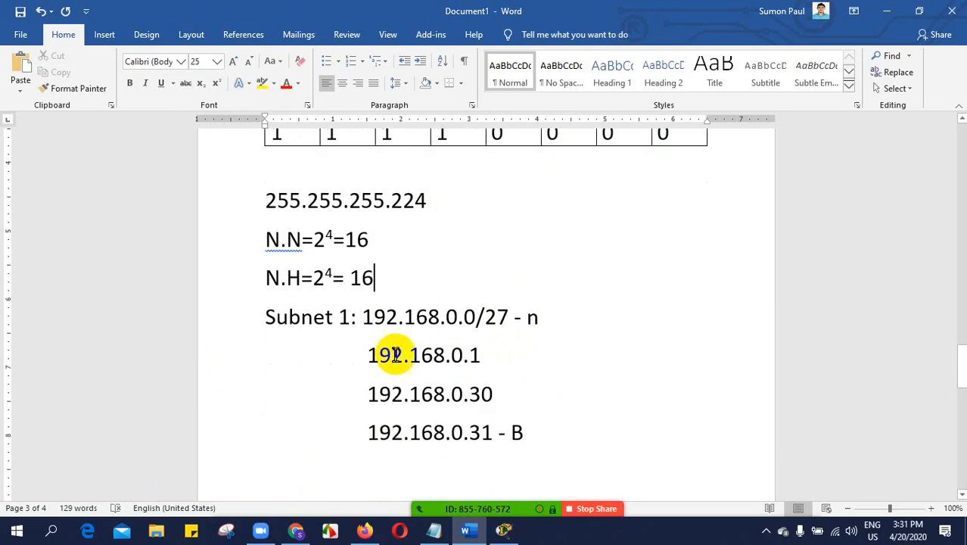
{"action": "scroll", "coordinate": [521, 372], "scroll_direction": "up", "scroll_amount": 1}
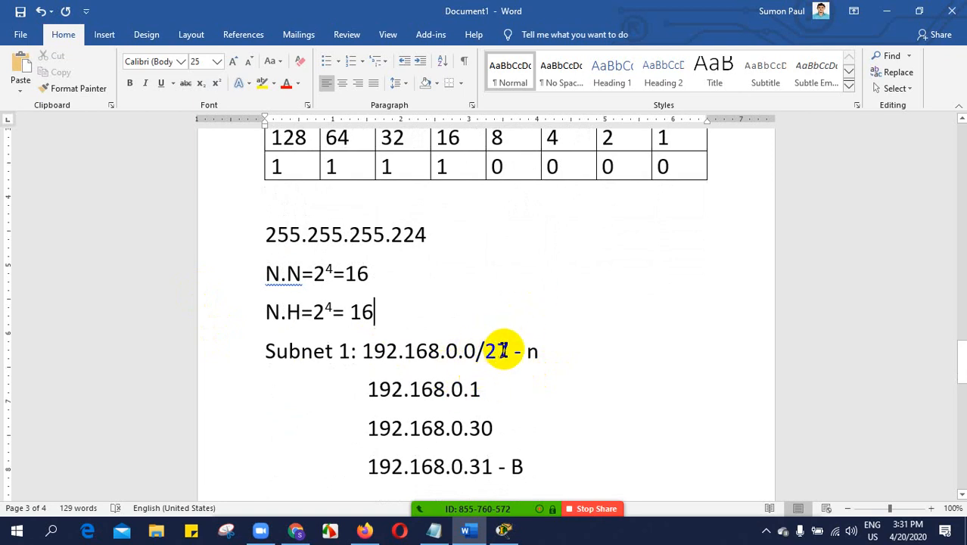
{"action": "left_click", "coordinate": [507, 350]}
{"action": "scroll", "coordinate": [588, 371], "scroll_direction": "up", "scroll_amount": 3}
{"action": "scroll", "coordinate": [592, 372], "scroll_direction": "down", "scroll_amount": 2}
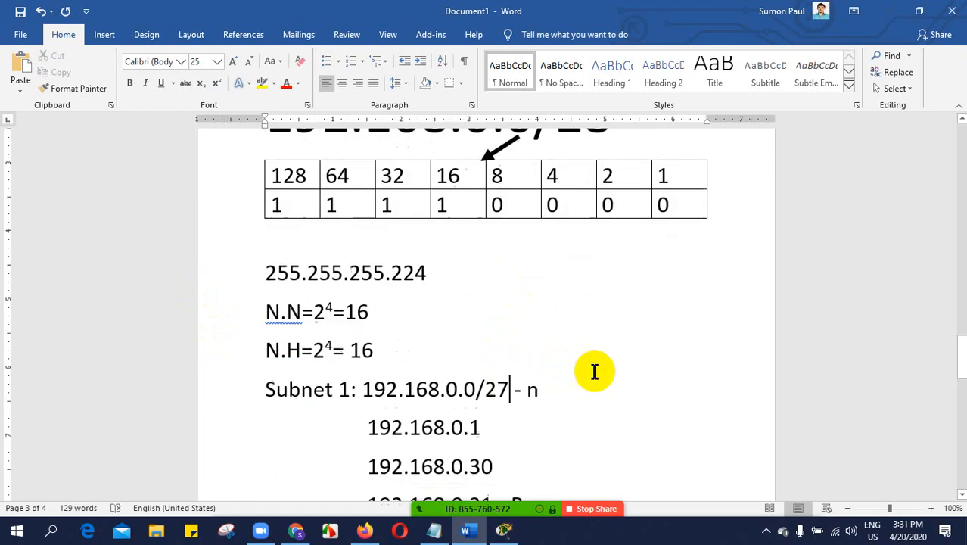
{"action": "key", "text": "BackSpace"}
{"action": "type", "text": "8"}
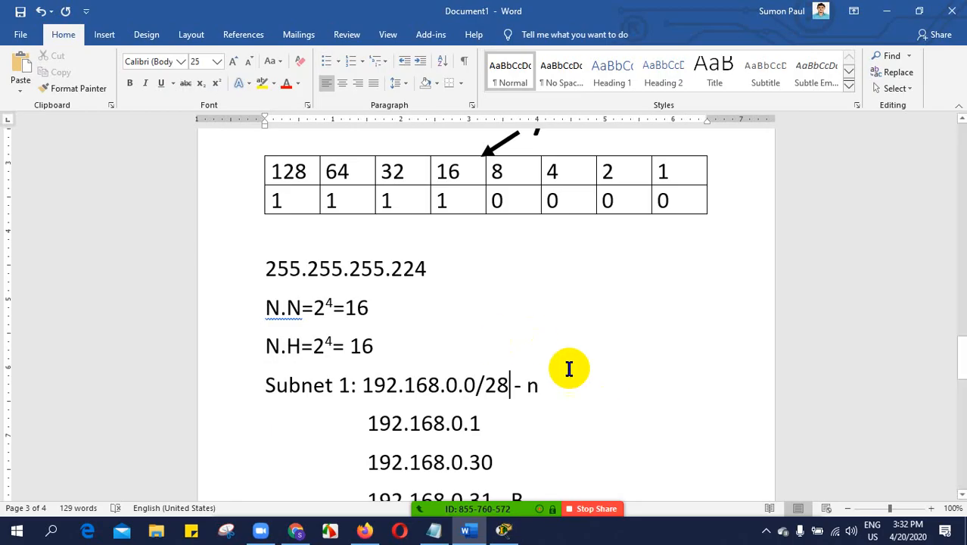
- Highlight the Subnet 1 network address and the N.N calculation line to compare them
{"action": "scroll", "coordinate": [501, 413], "scroll_direction": "down", "scroll_amount": 2}
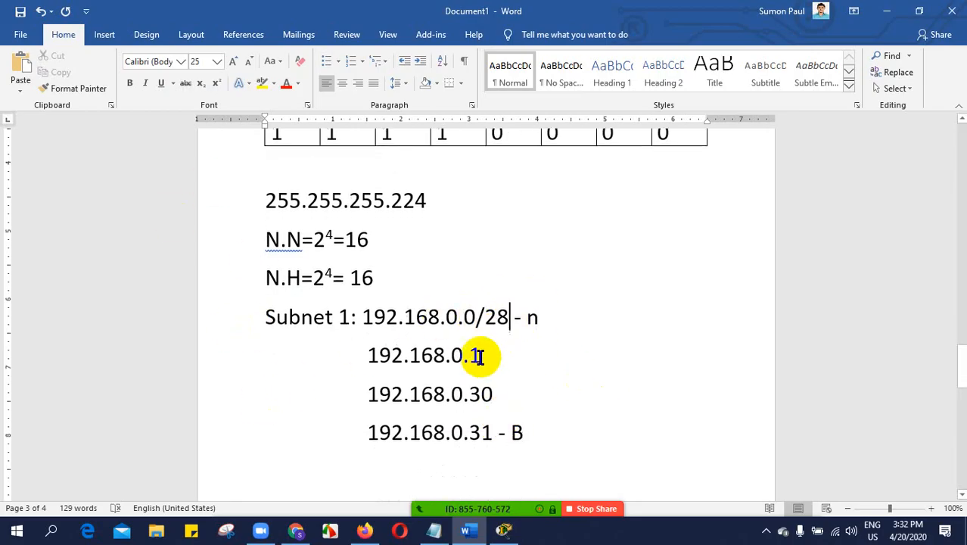
{"action": "left_click_drag", "start_coordinate": [475, 317], "coordinate": [364, 318]}
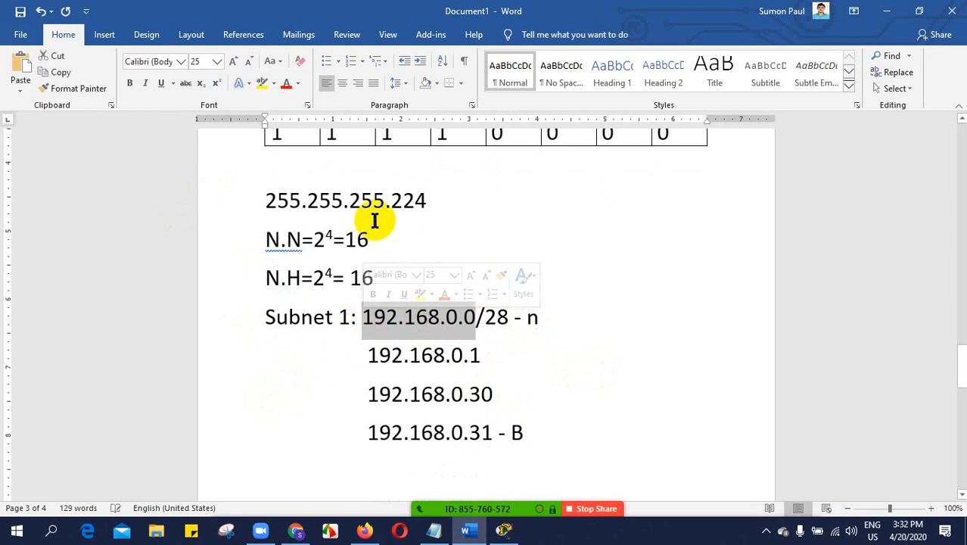
{"action": "left_click_drag", "start_coordinate": [371, 239], "coordinate": [250, 248]}
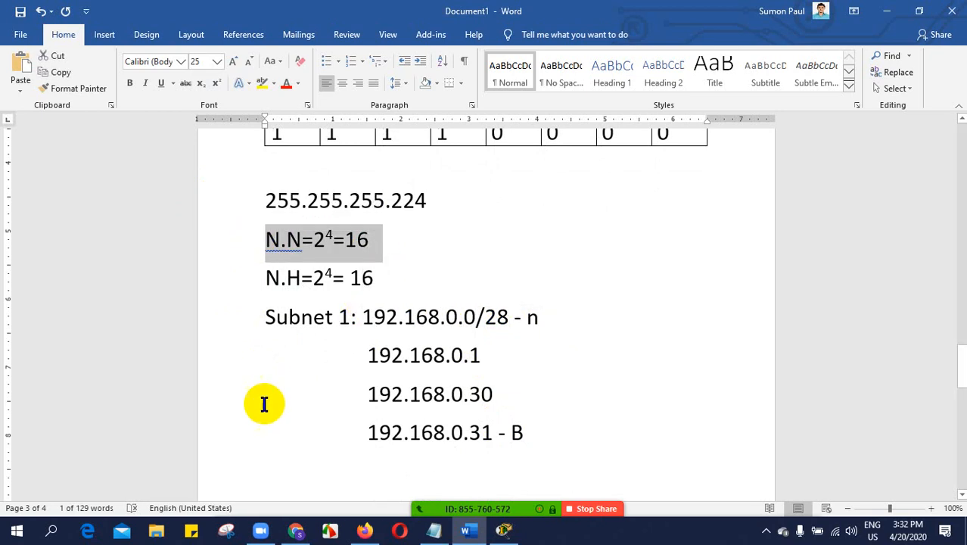
- Switch to Excel and create a blank workbook
{"action": "left_click", "coordinate": [52, 531]}
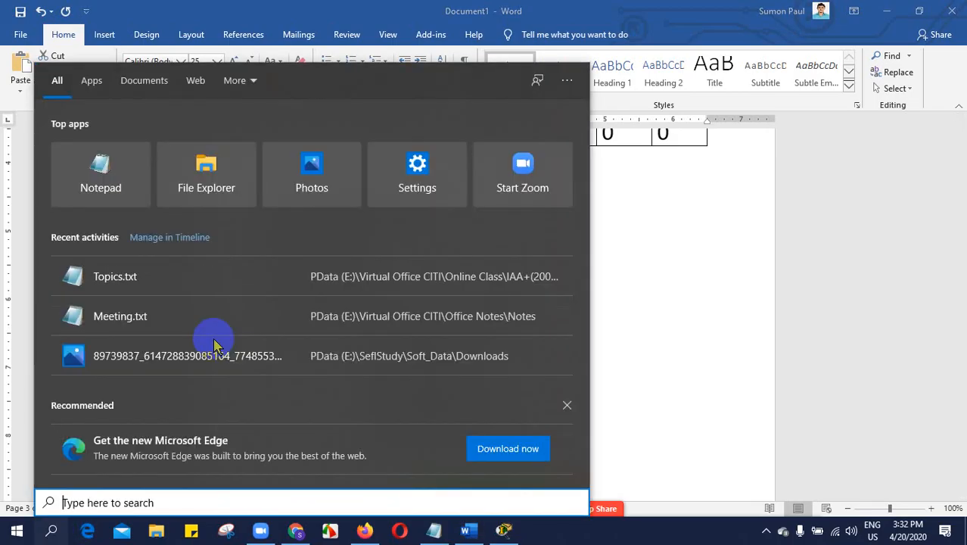
{"action": "type", "text": "ex"}
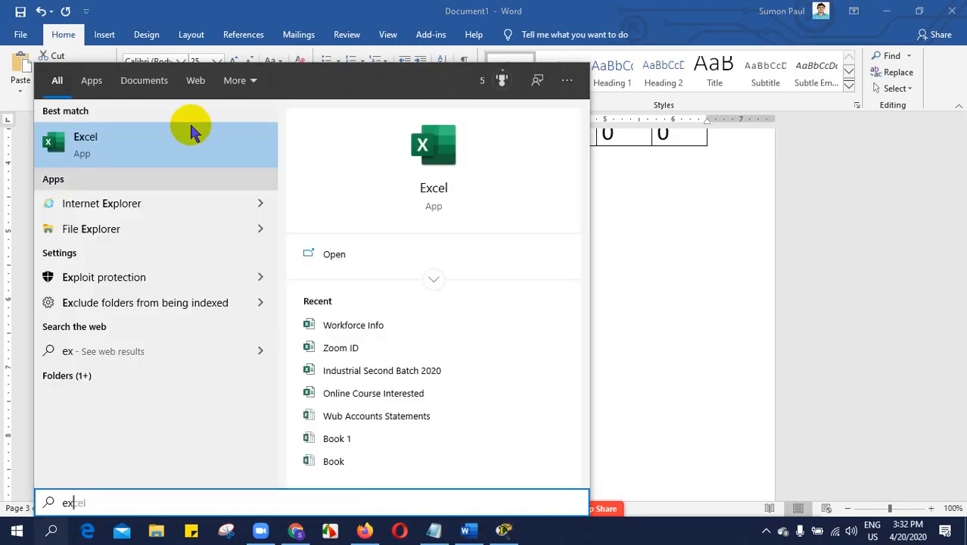
{"action": "left_click", "coordinate": [113, 142]}
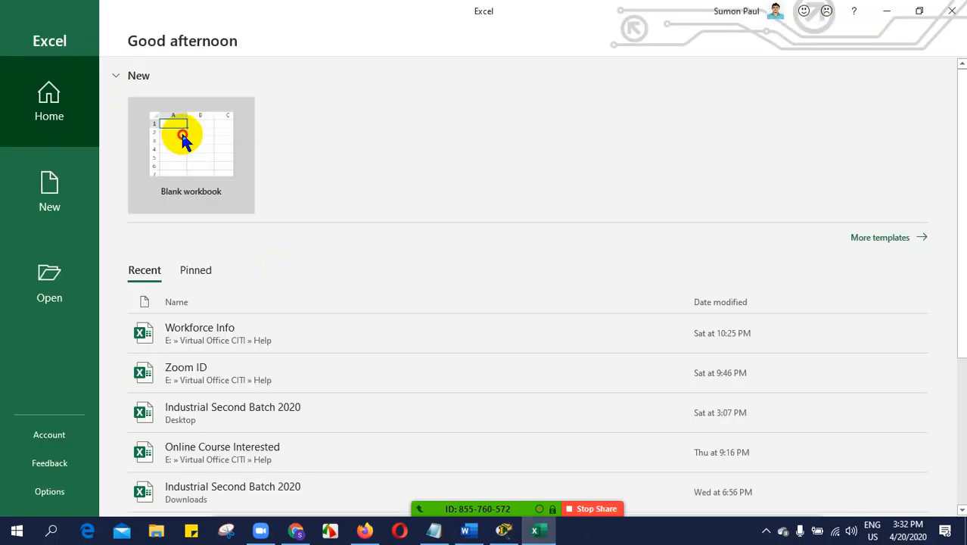
{"action": "left_click", "coordinate": [178, 134]}
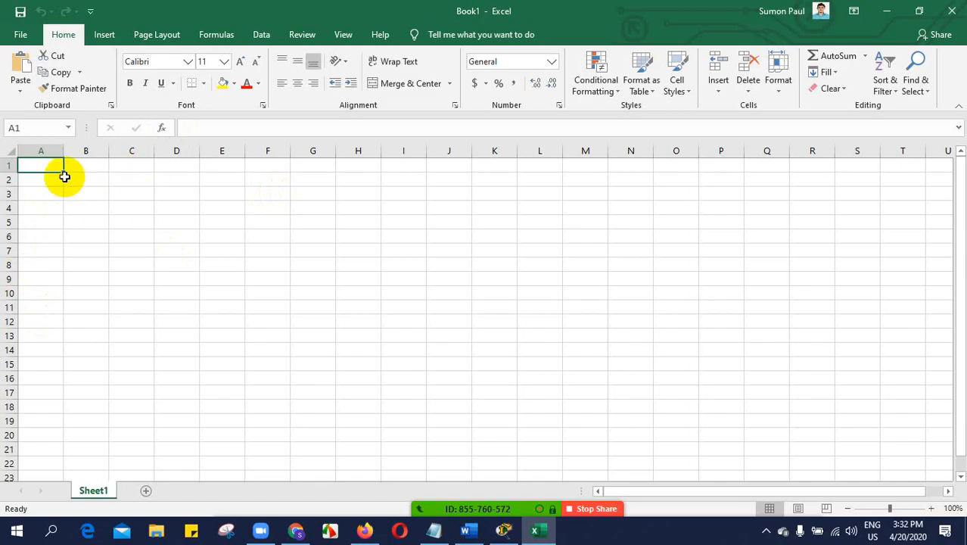
- Enter "subnet 1" in cell A1 and "net" in cell B3
{"action": "type", "text": "sub"}
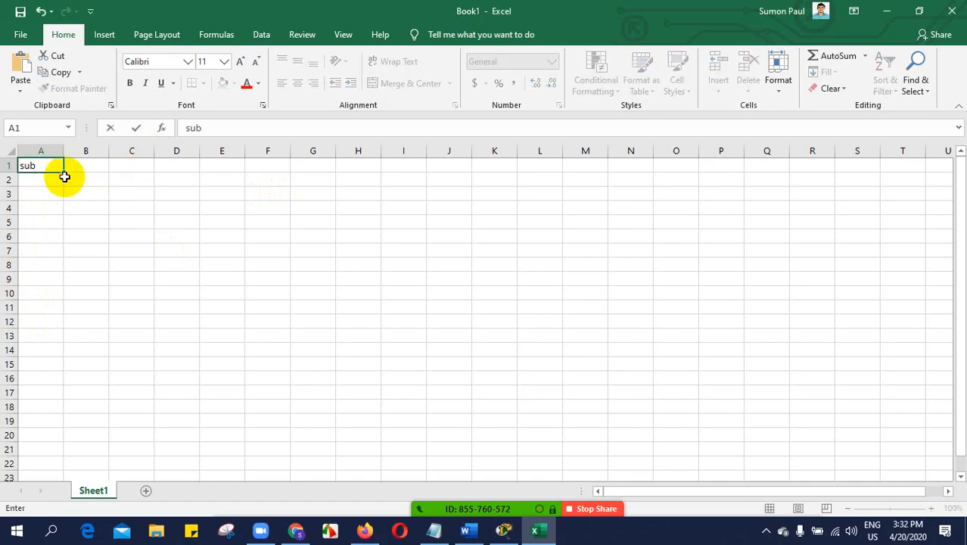
{"action": "left_click", "coordinate": [906, 509]}
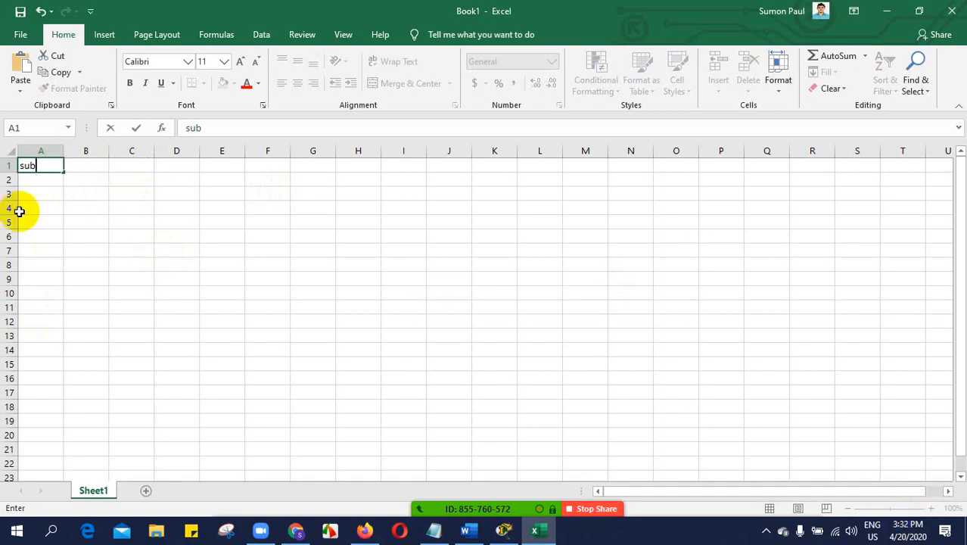
{"action": "left_click", "coordinate": [68, 194]}
{"action": "type", "text": "net"}
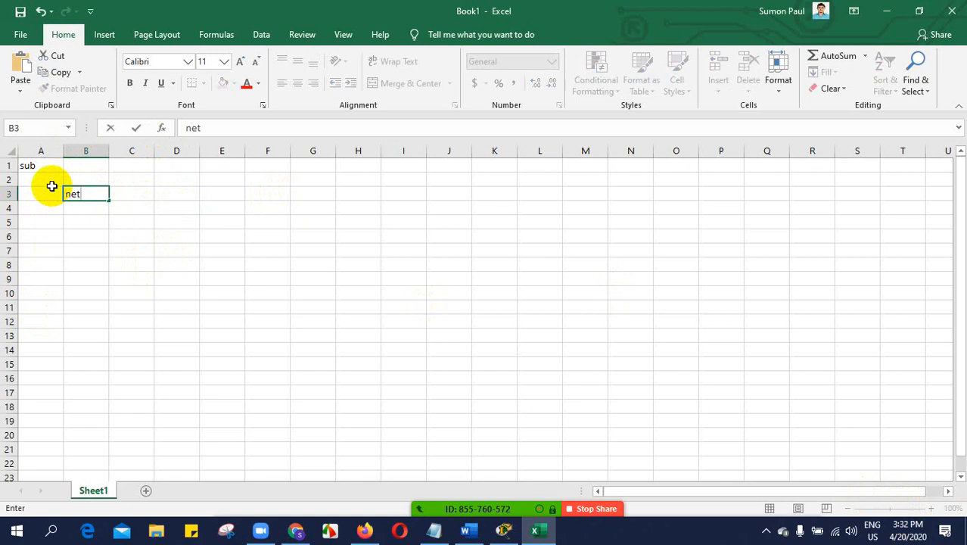
{"action": "left_click", "coordinate": [54, 165]}
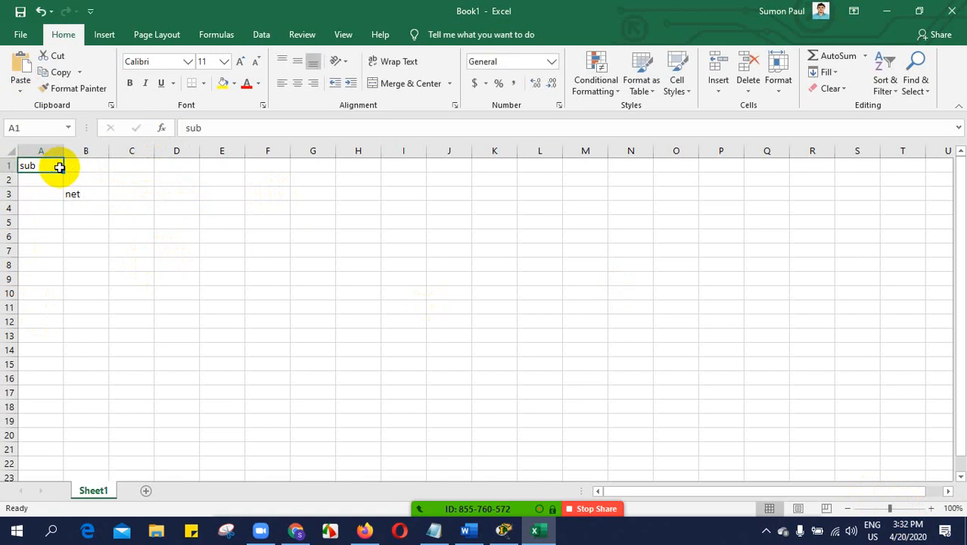
{"action": "type", "text": "s"}
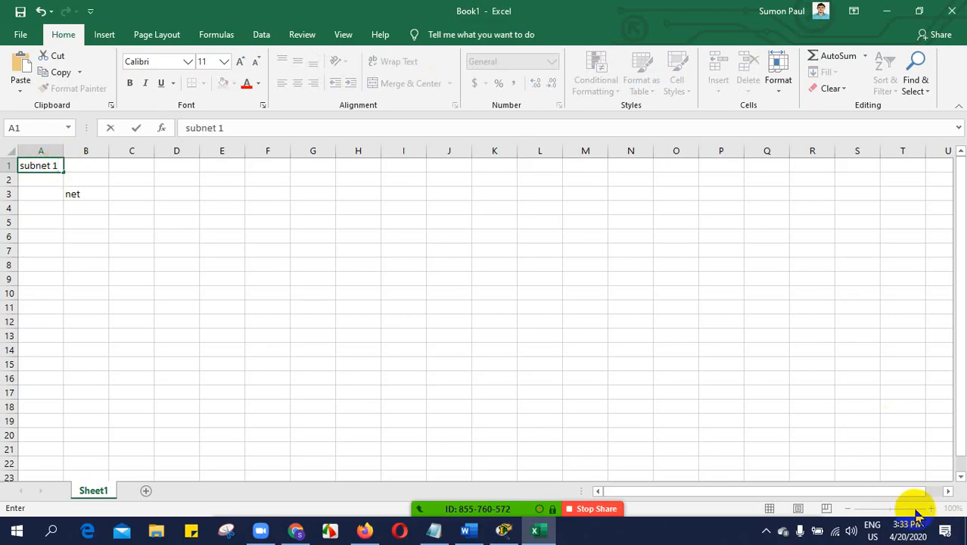
{"action": "left_click", "coordinate": [275, 294]}
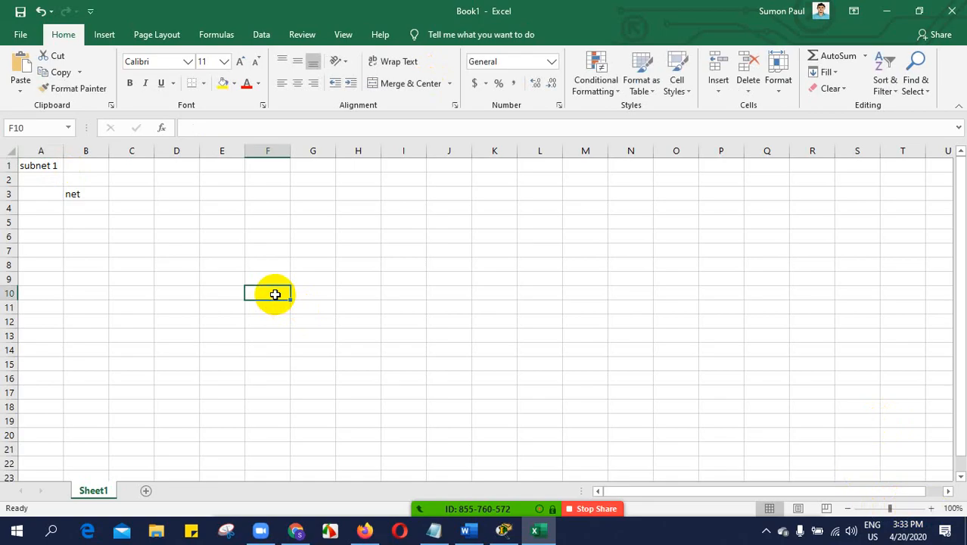
- Clear the stray text "net" from cell B3
{"action": "left_click", "coordinate": [932, 509]}
{"action": "left_click", "coordinate": [931, 508]}
{"action": "left_click", "coordinate": [932, 509]}
{"action": "left_click", "coordinate": [932, 508]}
{"action": "left_click", "coordinate": [931, 509]}
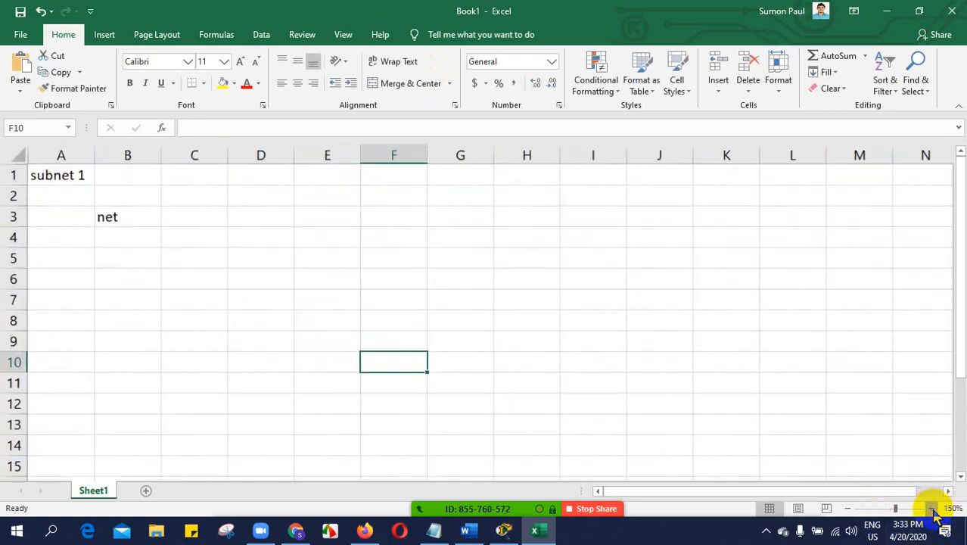
{"action": "left_click", "coordinate": [932, 508]}
{"action": "left_click", "coordinate": [931, 509]}
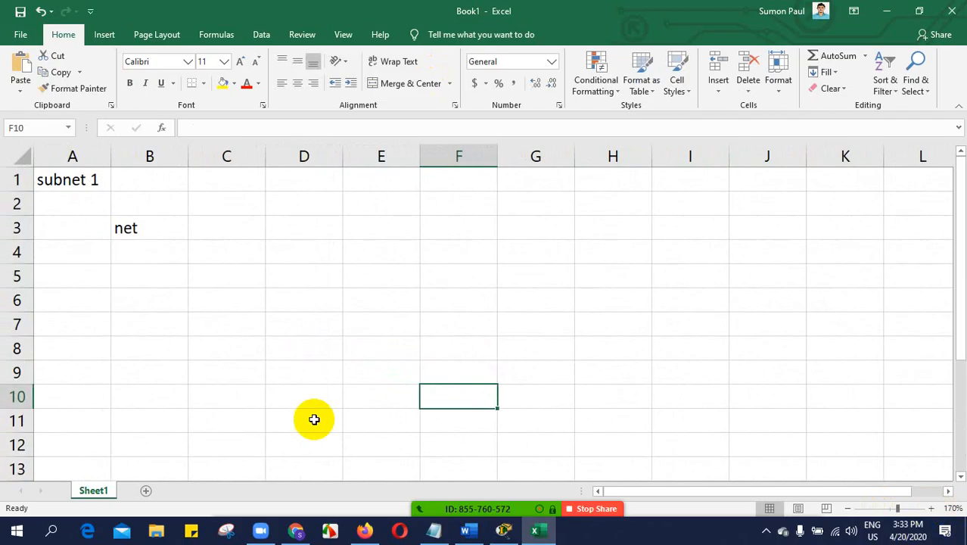
{"action": "left_click", "coordinate": [163, 224]}
{"action": "key", "text": "Delete"}
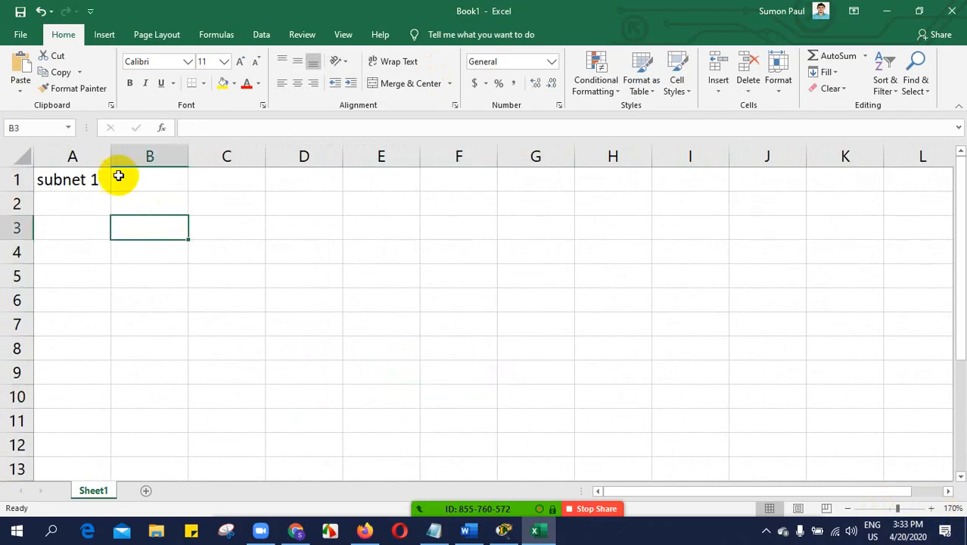
- Enter the subnet 1 address octets 192, 168, 0 and 0 in cells B1 to E1
{"action": "left_click", "coordinate": [154, 179]}
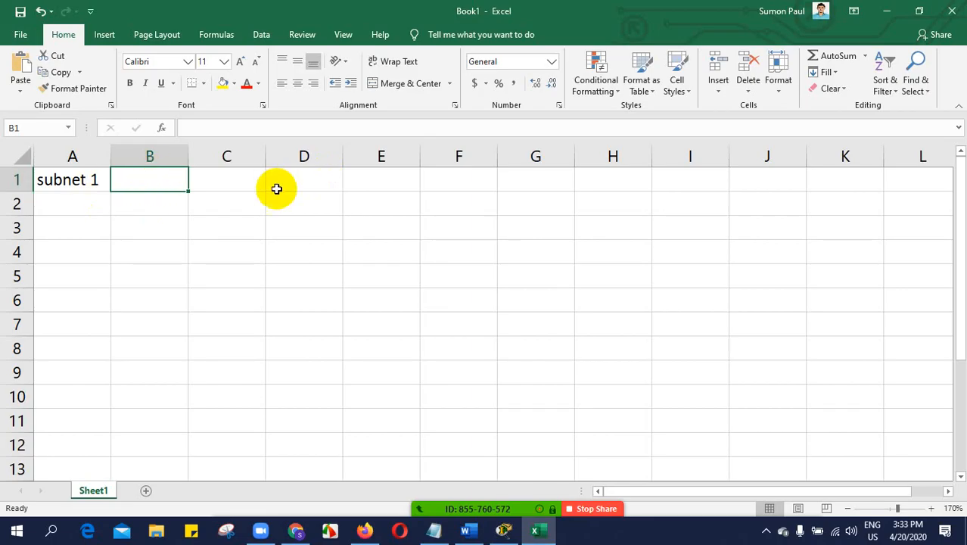
{"action": "type", "text": "192"}
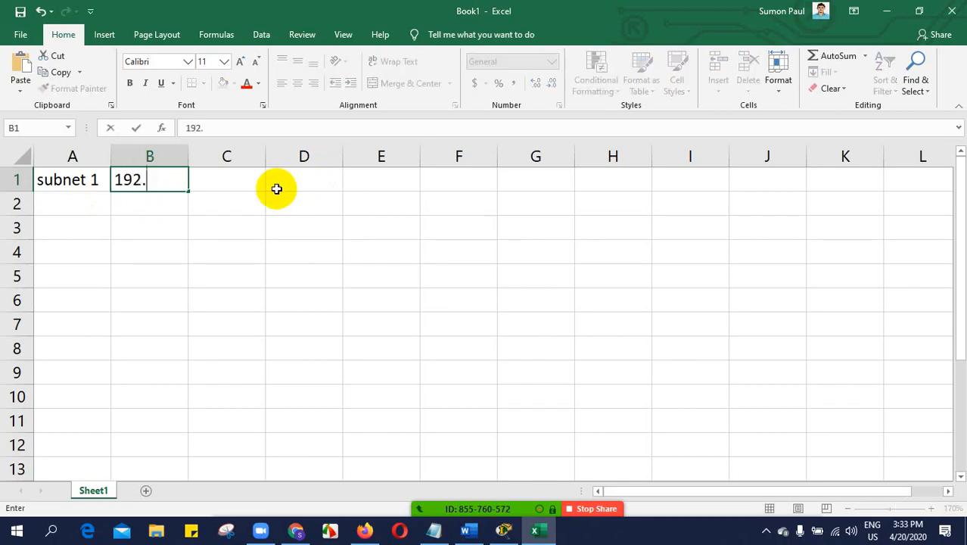
{"action": "key", "text": "Tab"}
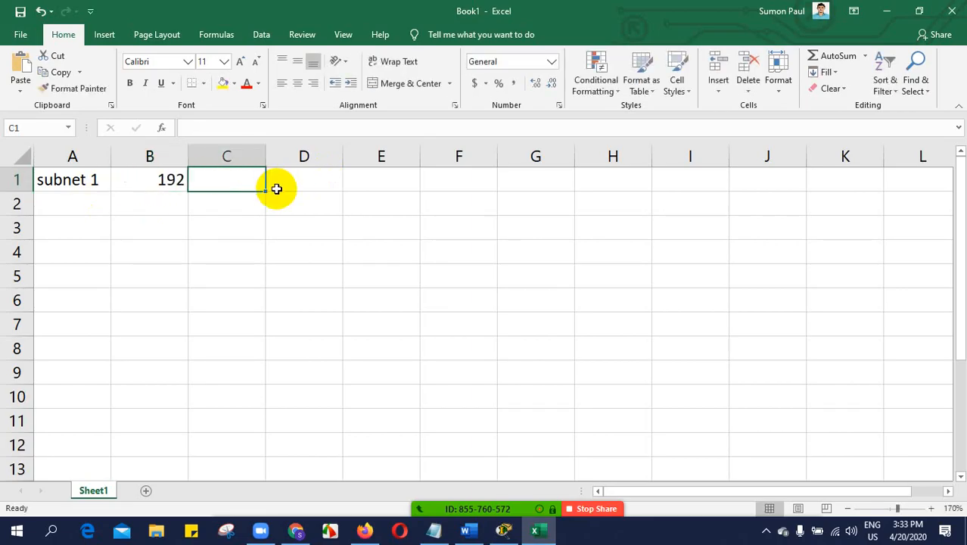
{"action": "type", "text": "168"}
{"action": "key", "text": "Tab"}
{"action": "type", "text": "0"}
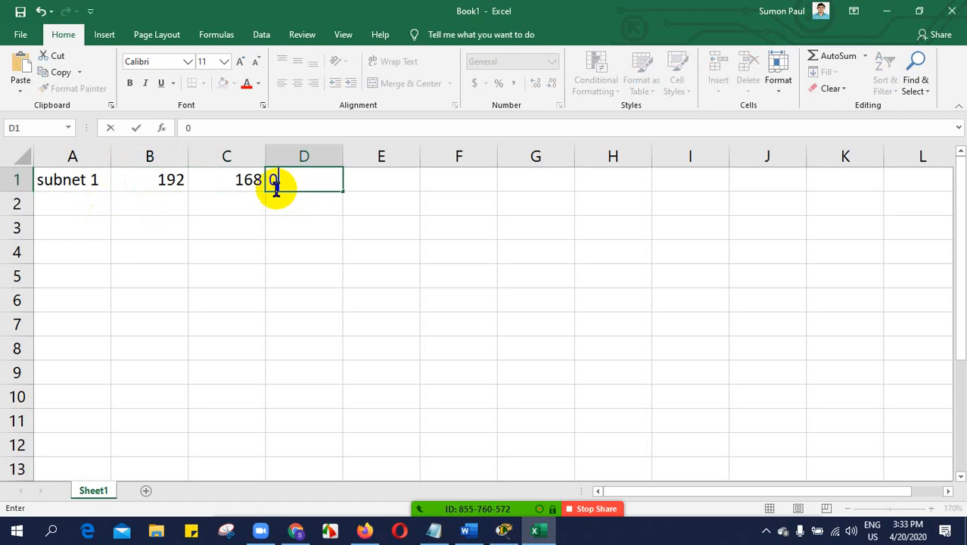
{"action": "key", "text": "Tab"}
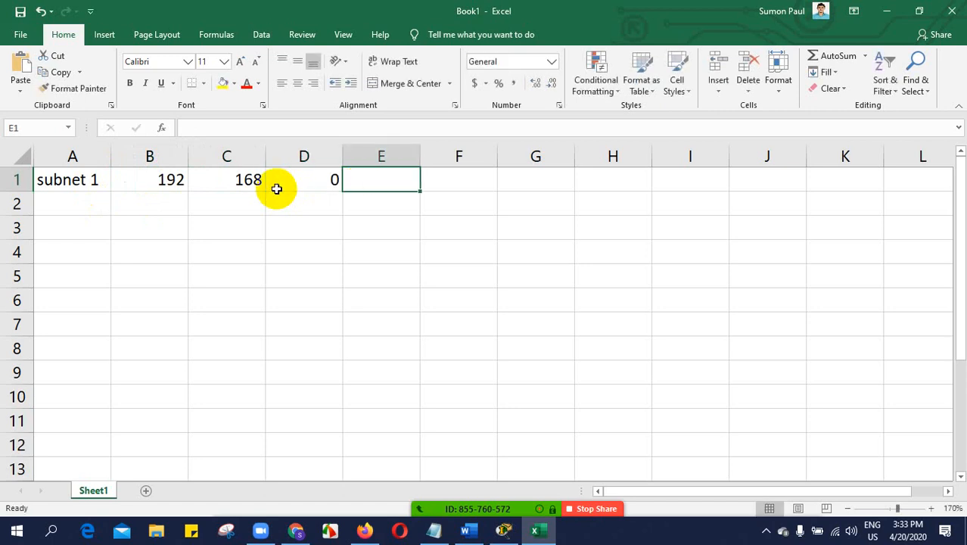
{"action": "type", "text": "0"}
{"action": "key", "text": "Tab"}
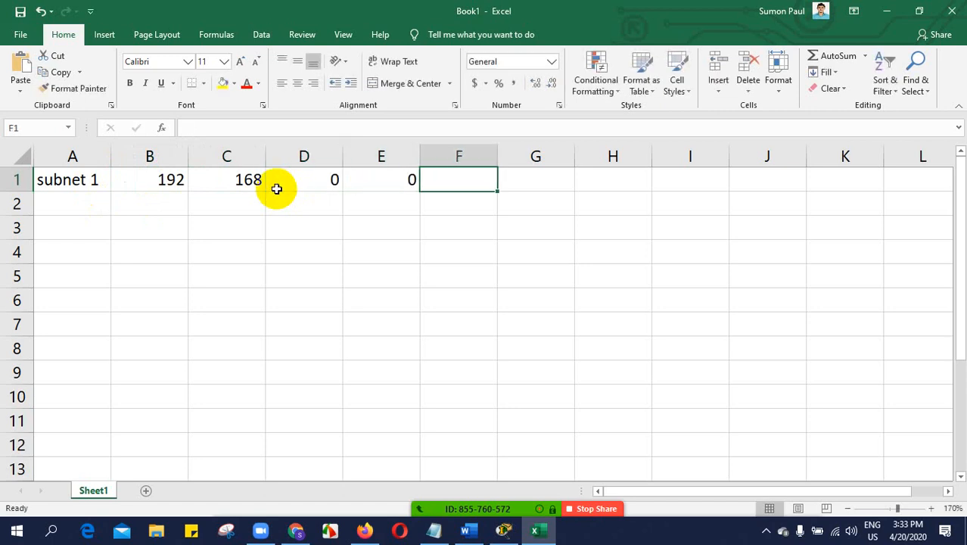
- Enter the prefix /28 in cell F1 after the address octets
{"action": "key", "text": "alt"}
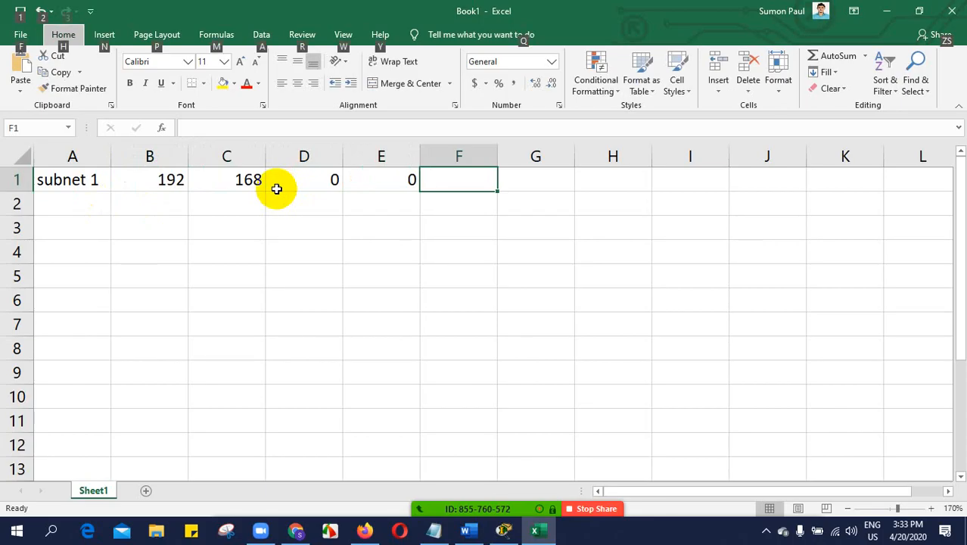
{"action": "left_click", "coordinate": [467, 179]}
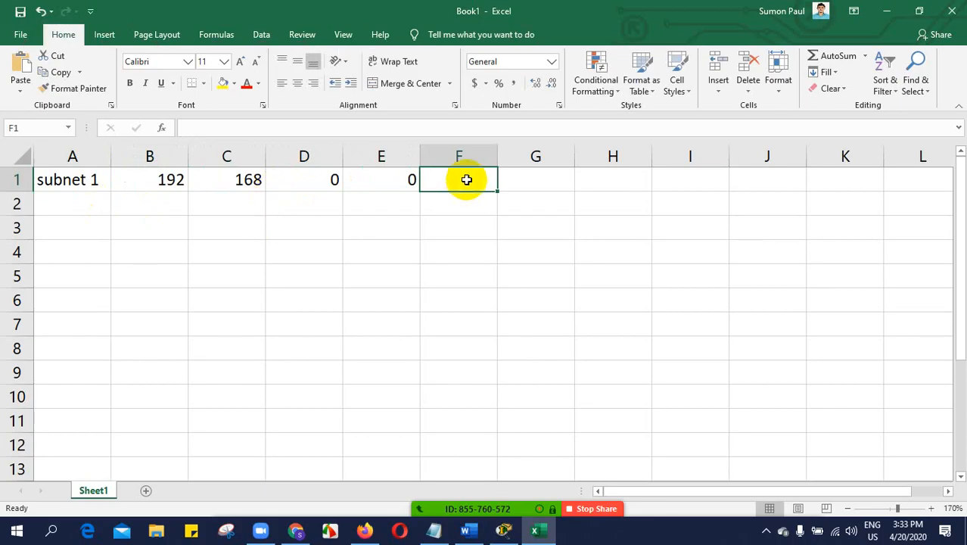
{"action": "key", "text": "alt"}
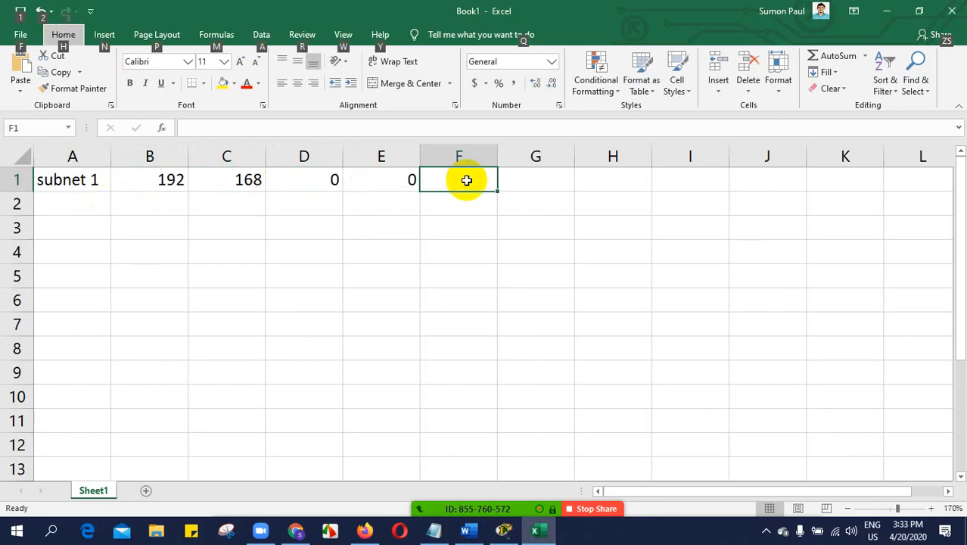
{"action": "left_click", "coordinate": [280, 129]}
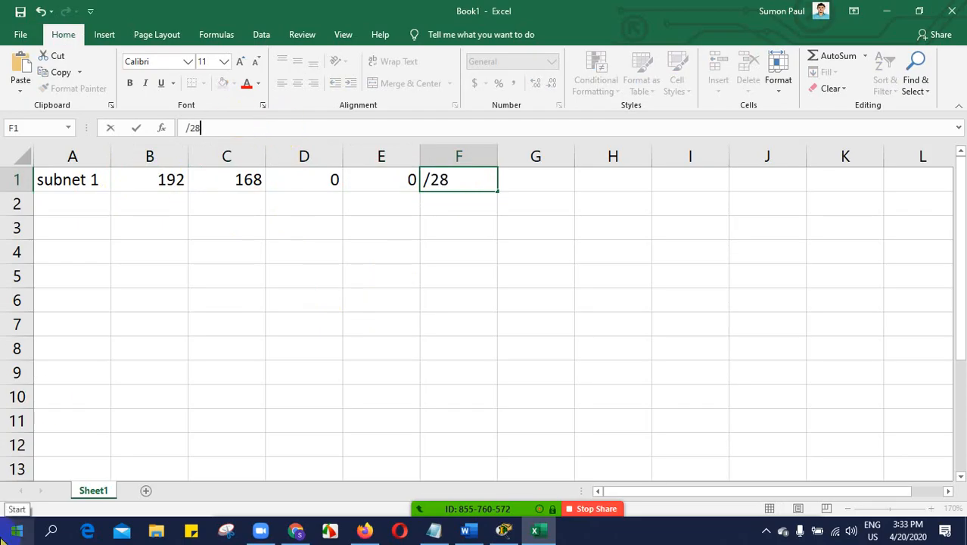
{"action": "double_click", "coordinate": [445, 183]}
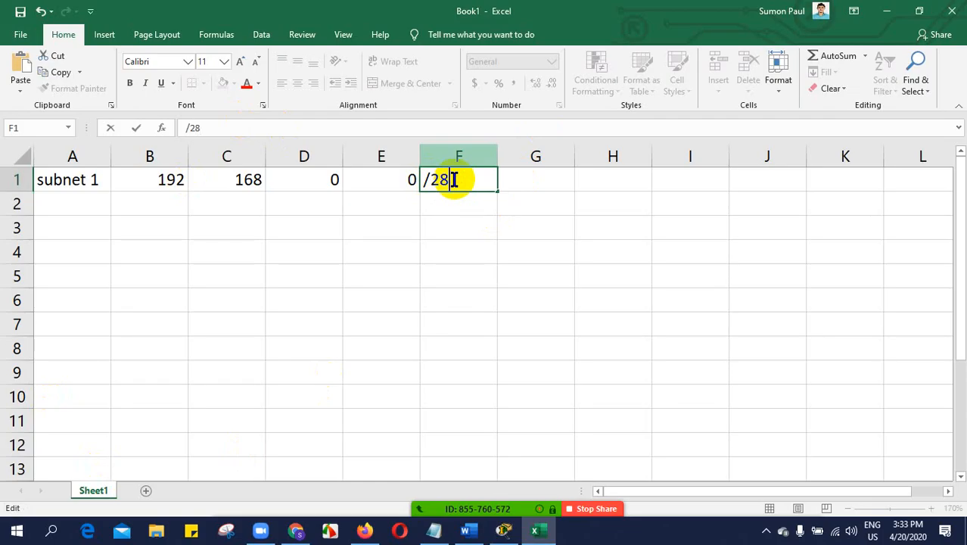
- Switch to the Word document and change the bits under 32 and 16 in the bit table to 0
{"action": "left_click", "coordinate": [466, 532]}
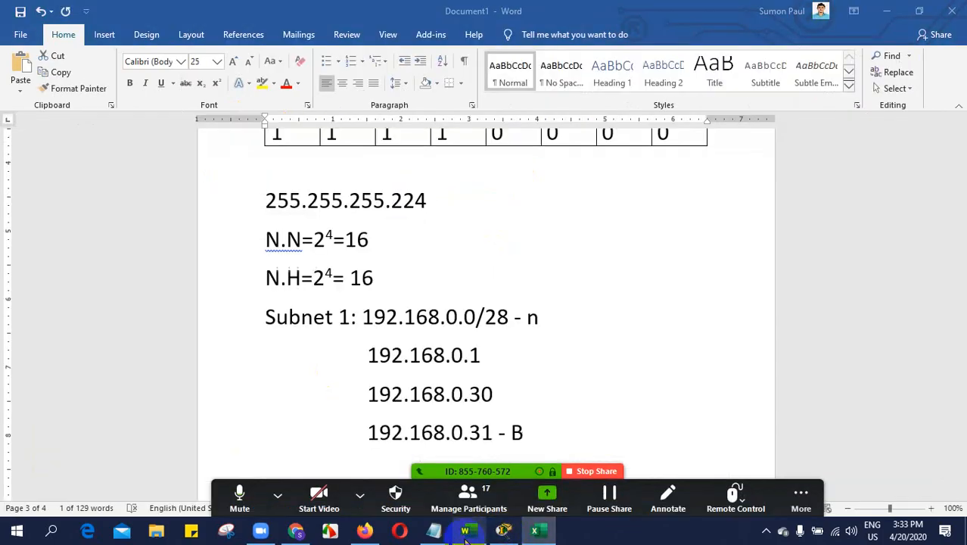
{"action": "left_click", "coordinate": [386, 241]}
{"action": "scroll", "coordinate": [420, 238], "scroll_direction": "up", "scroll_amount": 2}
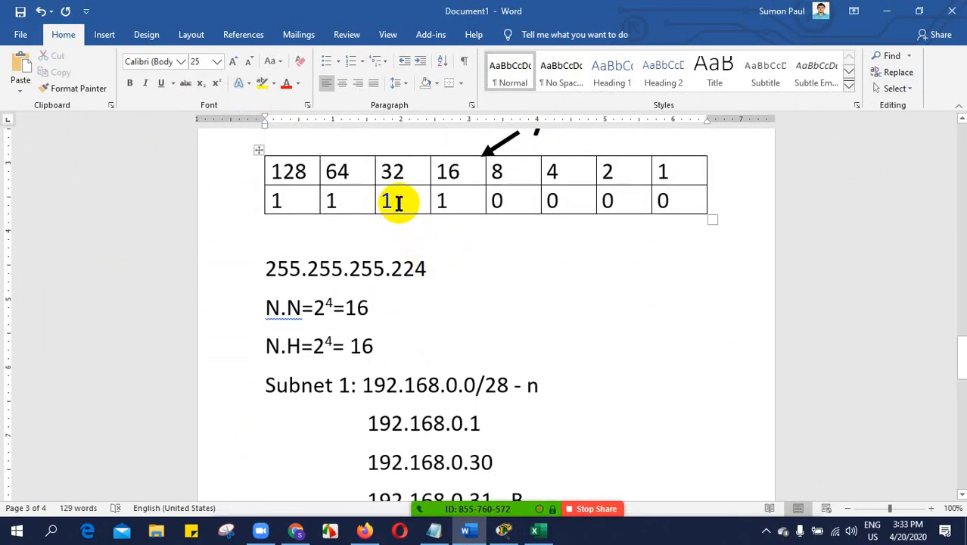
{"action": "left_click", "coordinate": [447, 201]}
{"action": "key", "text": "BackSpace"}
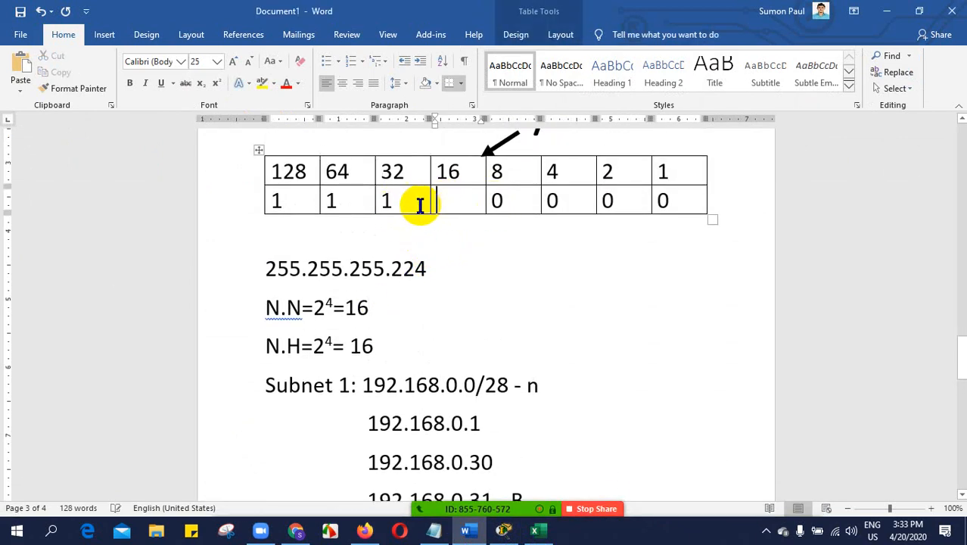
{"action": "left_click", "coordinate": [409, 201]}
{"action": "key", "text": "BackSpace"}
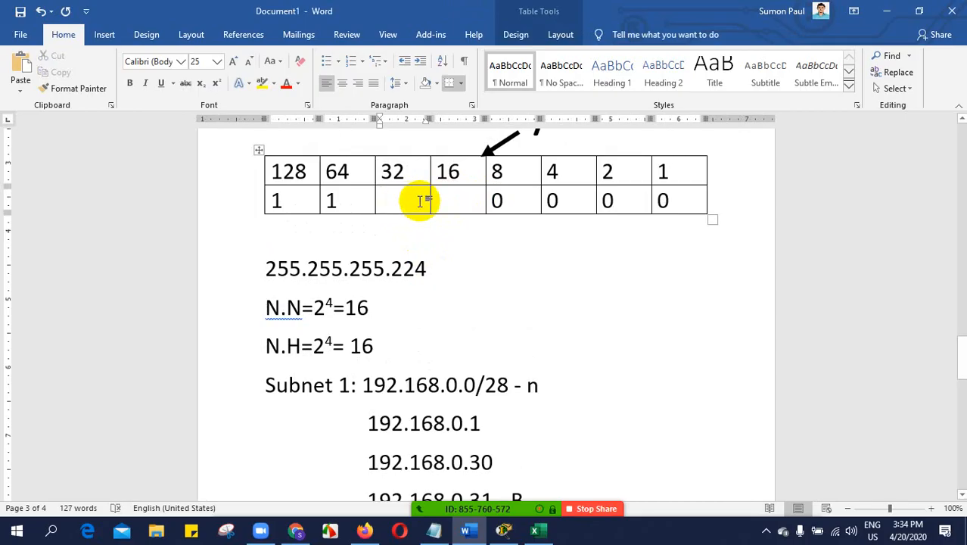
{"action": "type", "text": "0"}
{"action": "left_click", "coordinate": [454, 200]}
{"action": "type", "text": "0"}
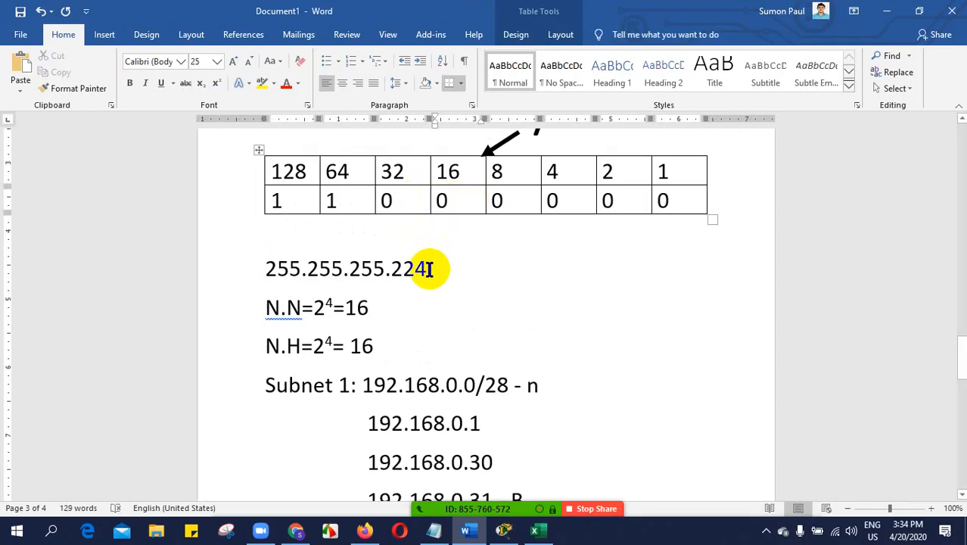
- Delete the 8 from the /28 prefix of the large network address above the bit table
{"action": "scroll", "coordinate": [484, 300], "scroll_direction": "up", "scroll_amount": 3}
{"action": "left_click", "coordinate": [621, 221]}
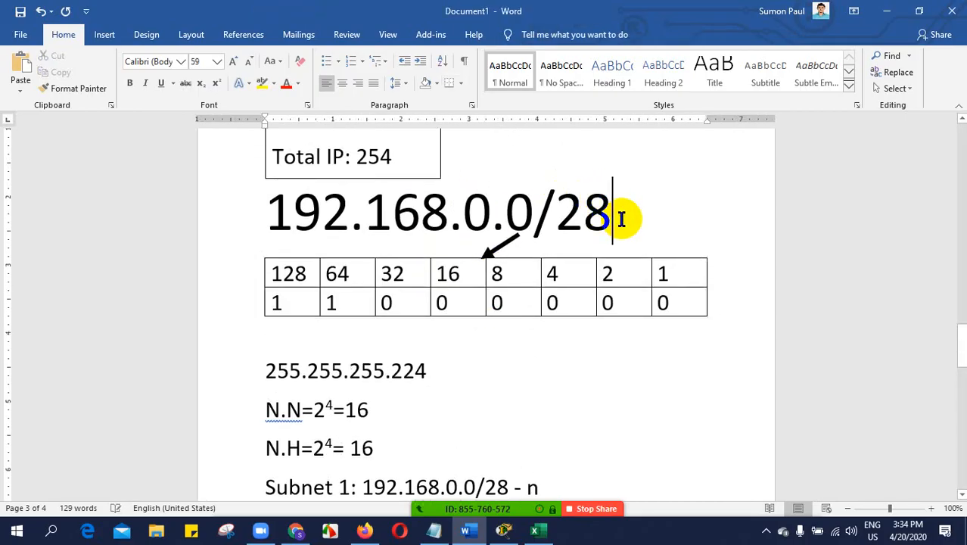
{"action": "key", "text": "BackSpace"}
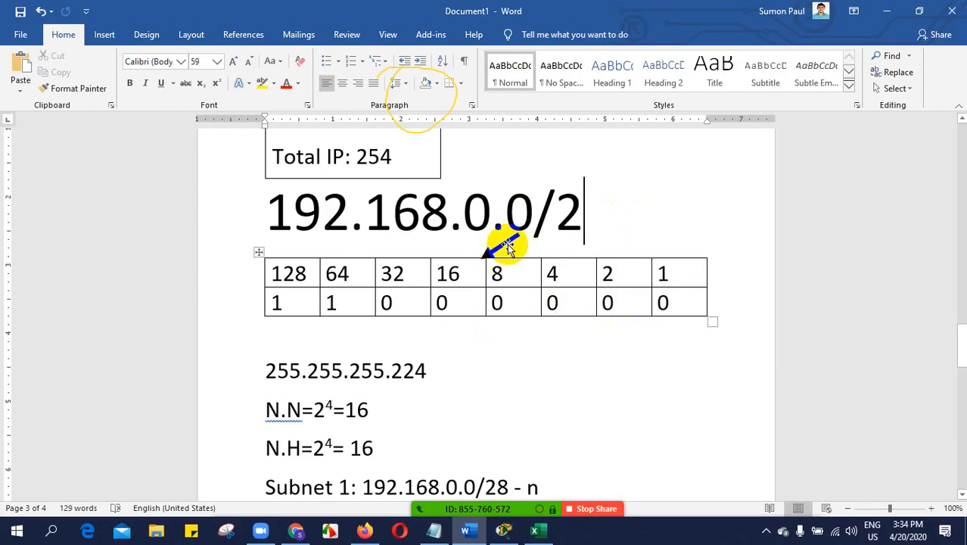
{"action": "left_click", "coordinate": [406, 87]}
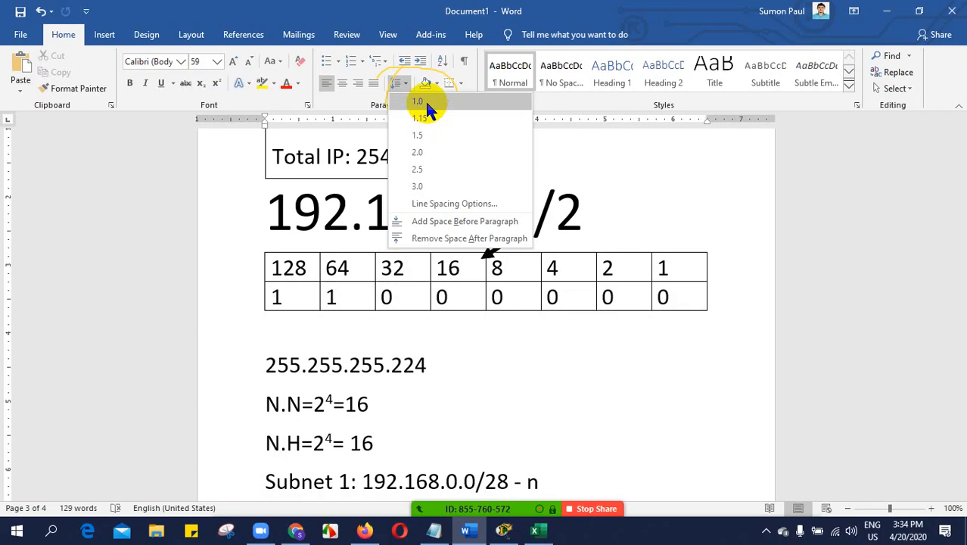
{"action": "left_click", "coordinate": [426, 104]}
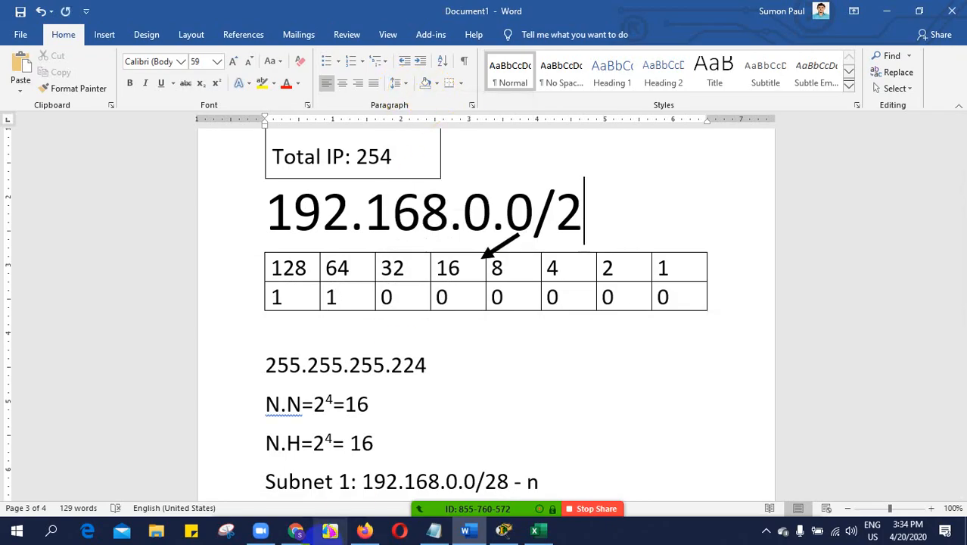
{"action": "key", "text": "ctrl+z"}
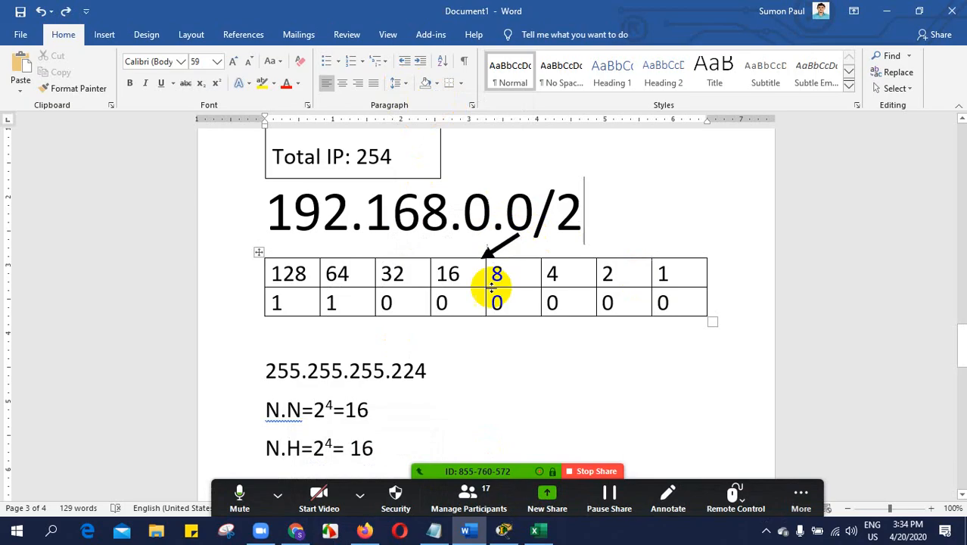
- Highlight the last octet of the large network address above the bit table
{"action": "left_click_drag", "start_coordinate": [507, 197], "coordinate": [528, 224]}
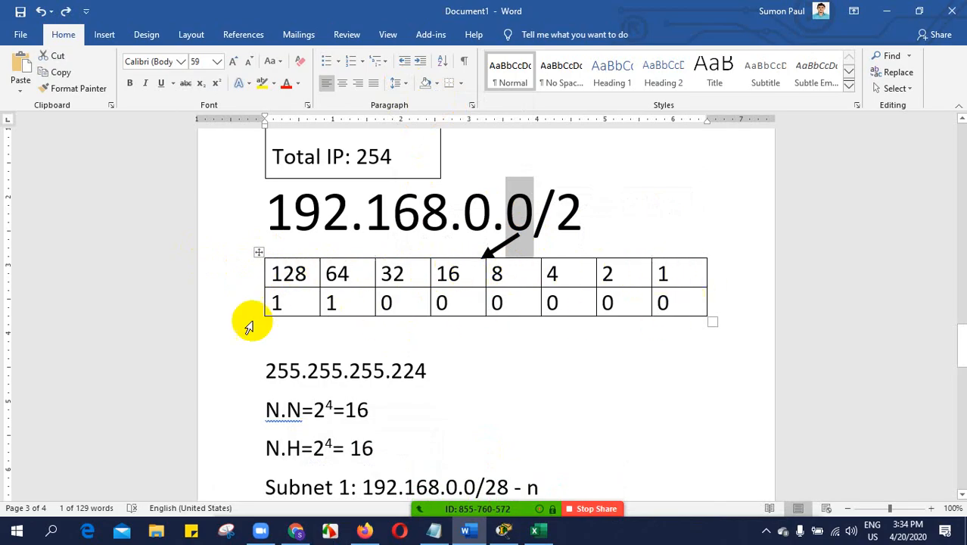
- Complete the prefix of the large network address above the bit table as /26
{"action": "left_click", "coordinate": [598, 202]}
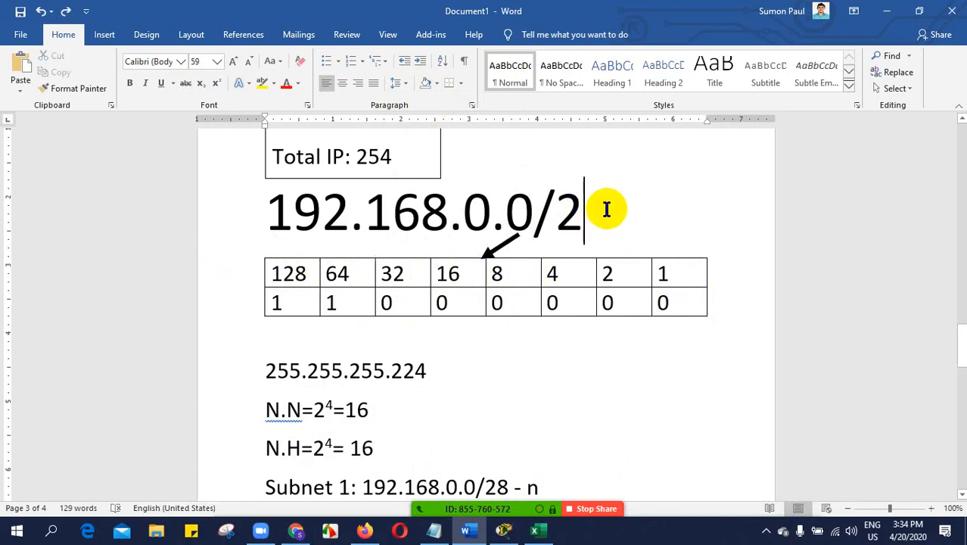
{"action": "type", "text": "7"}
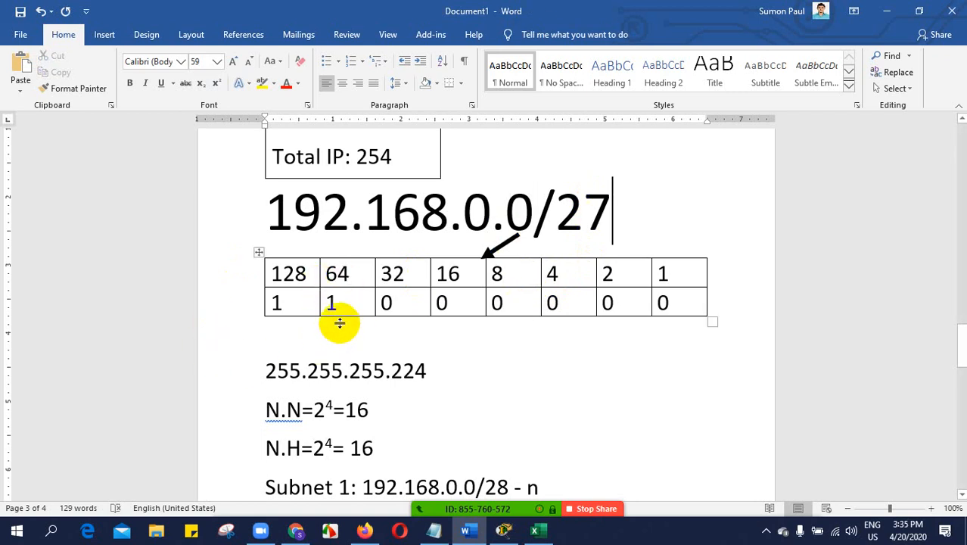
{"action": "key", "text": "BackSpace"}
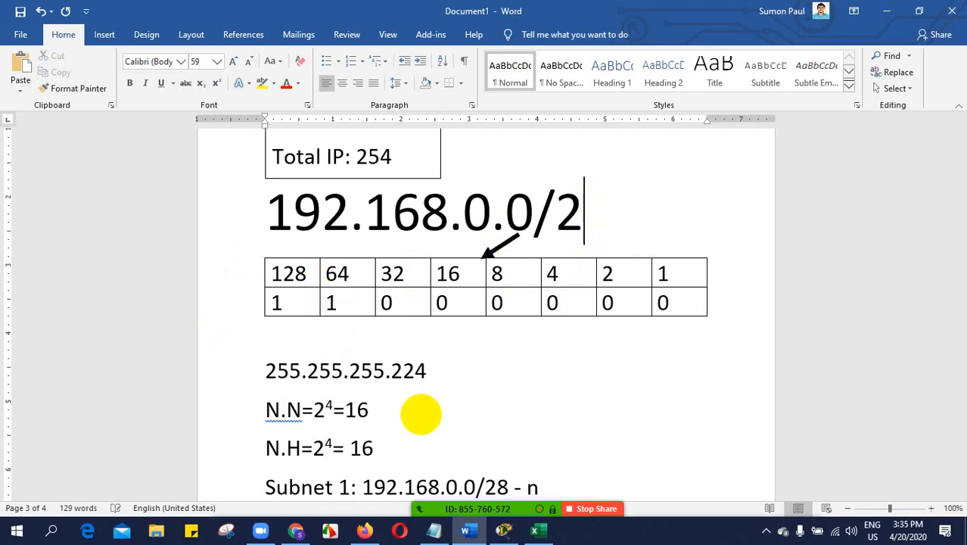
{"action": "type", "text": "6"}
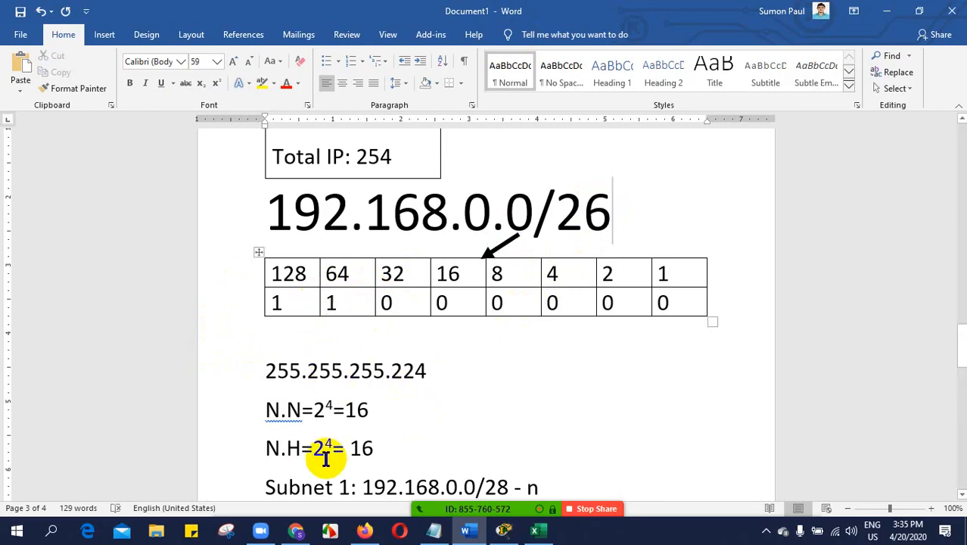
- Change the N.N line below the subnet mask to an exponent of 2 and a result of 4
{"action": "left_click_drag", "start_coordinate": [314, 409], "coordinate": [330, 406]}
{"action": "left_click", "coordinate": [331, 406]}
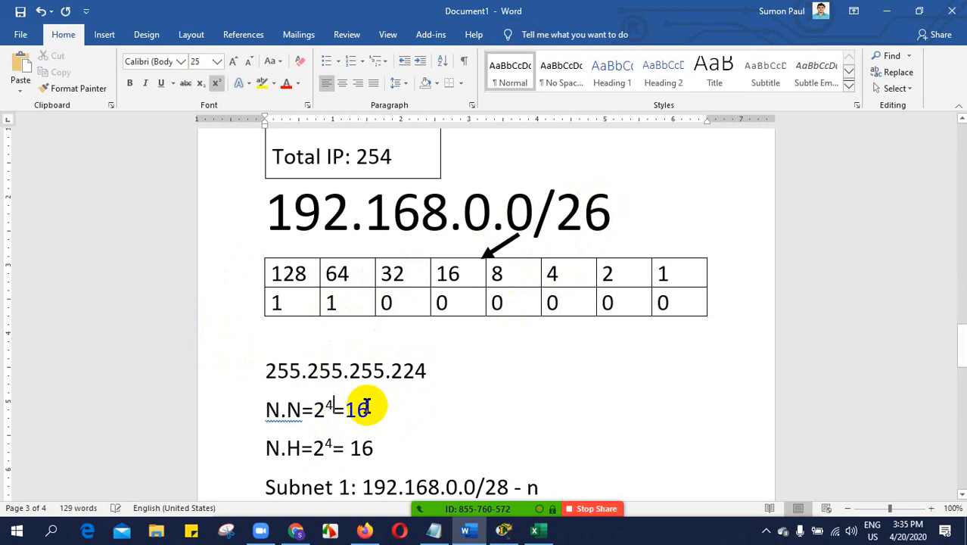
{"action": "key", "text": "BackSpace"}
{"action": "type", "text": "2"}
{"action": "left_click", "coordinate": [372, 411]}
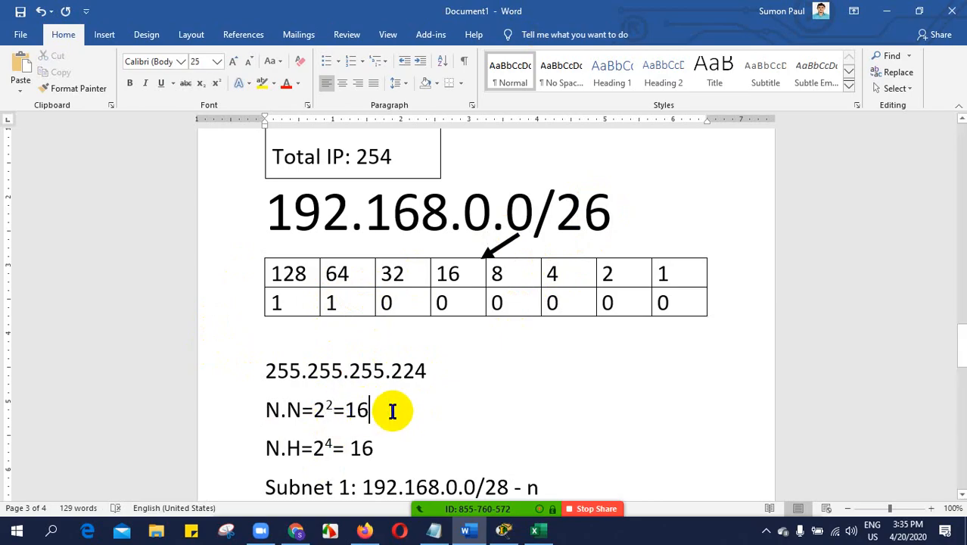
{"action": "key", "text": "BackSpace"}
{"action": "key", "text": "BackSpace"}
{"action": "type", "text": "4"}
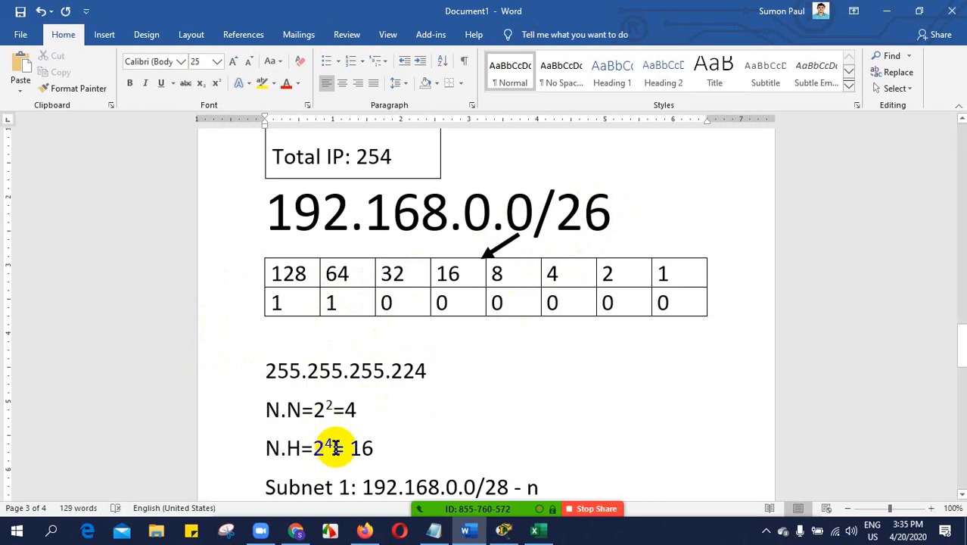
- Change the N.H line to a superscript exponent of 6 and a result of 64
{"action": "left_click", "coordinate": [331, 442]}
{"action": "key", "text": "BackSpace"}
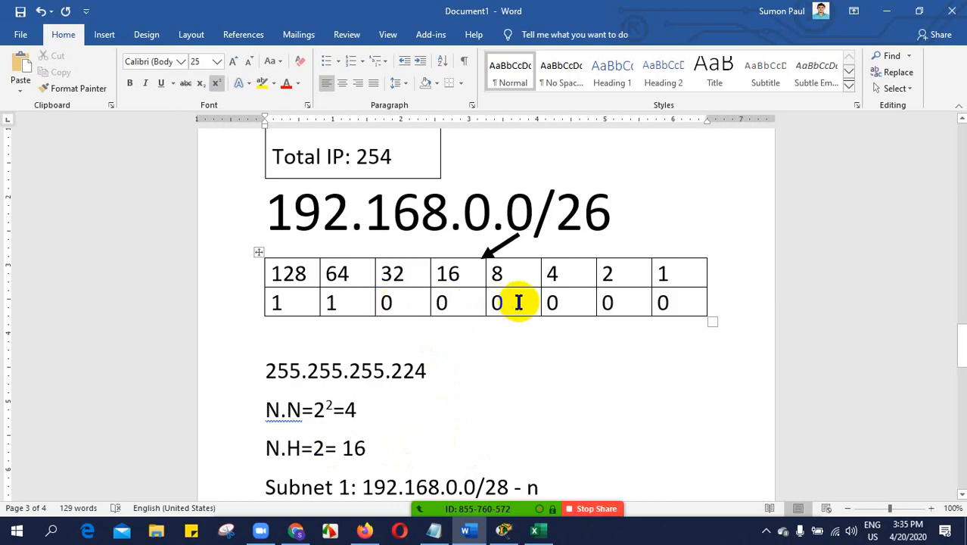
{"action": "double_click", "coordinate": [347, 446]}
{"action": "type", "text": "6"}
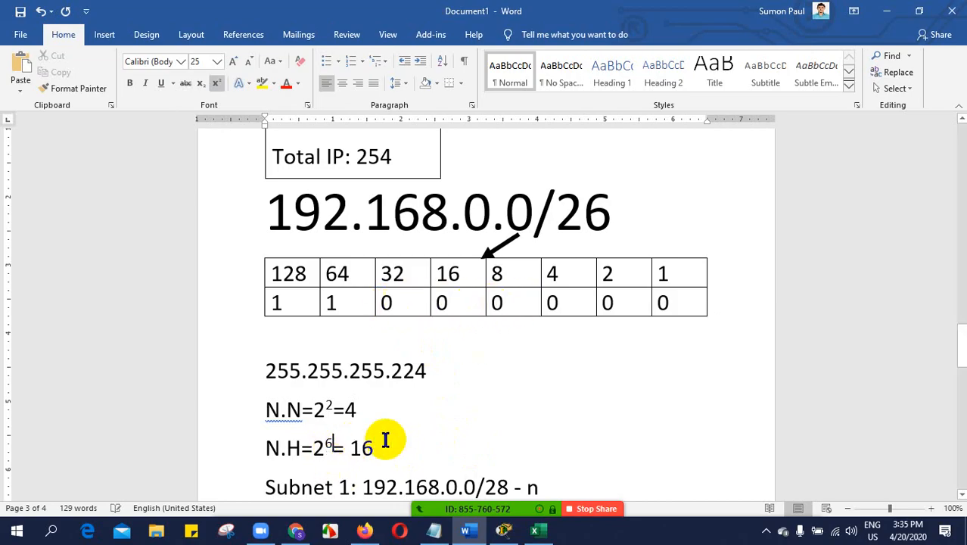
{"action": "left_click", "coordinate": [440, 448]}
{"action": "key", "text": "BackSpace"}
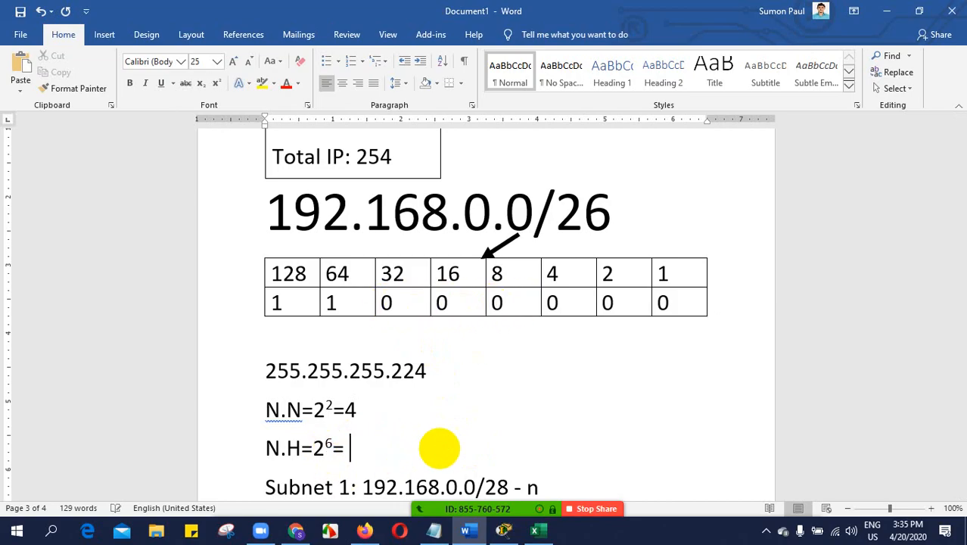
{"action": "double_click", "coordinate": [391, 303]}
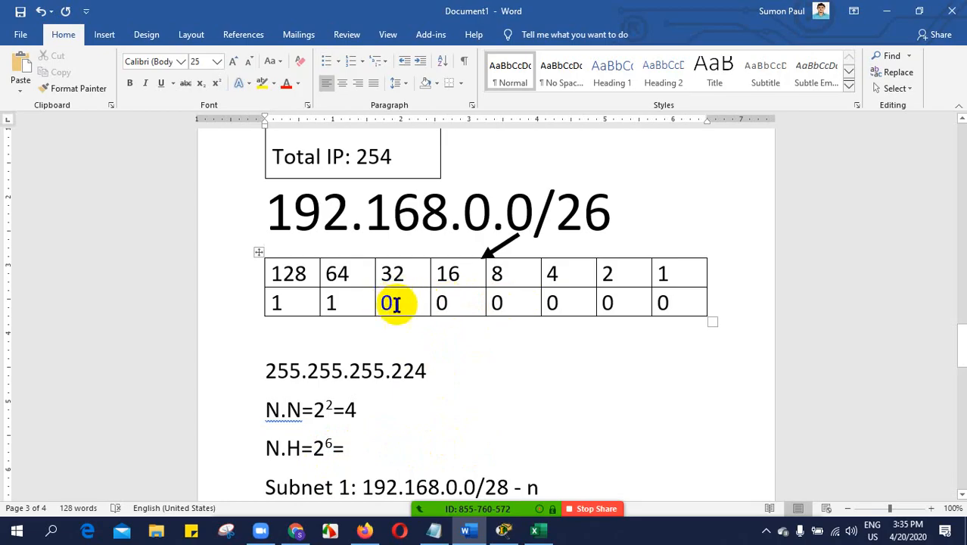
{"action": "double_click", "coordinate": [481, 275]}
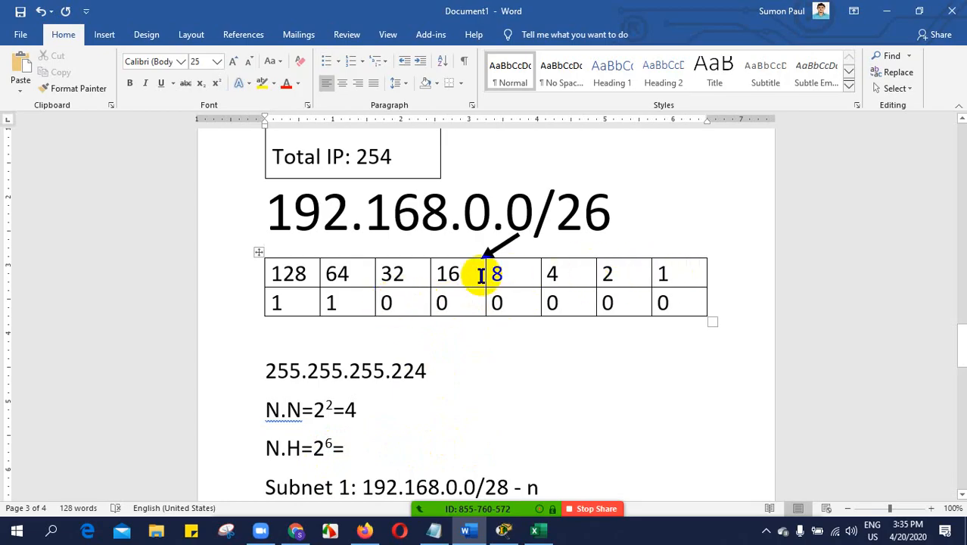
{"action": "double_click", "coordinate": [457, 275]}
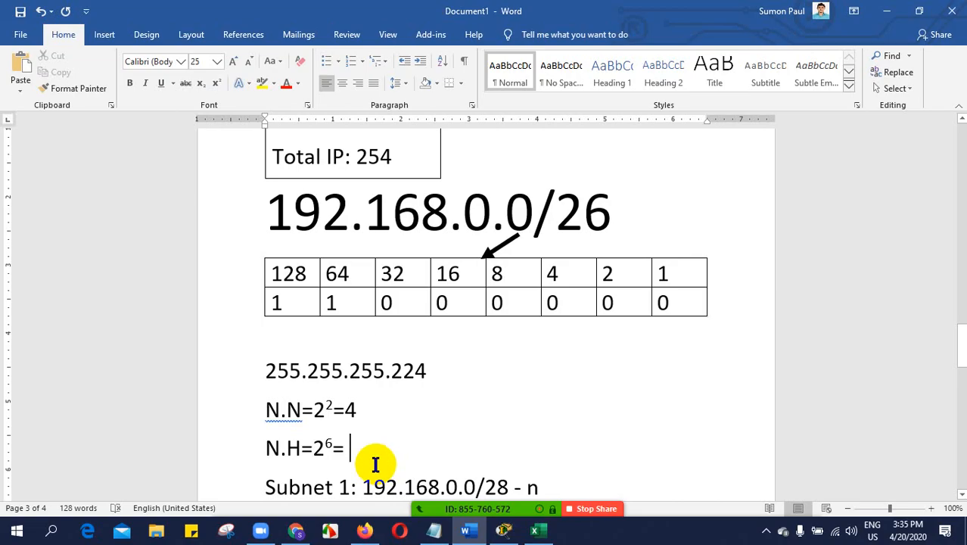
{"action": "type", "text": "6"}
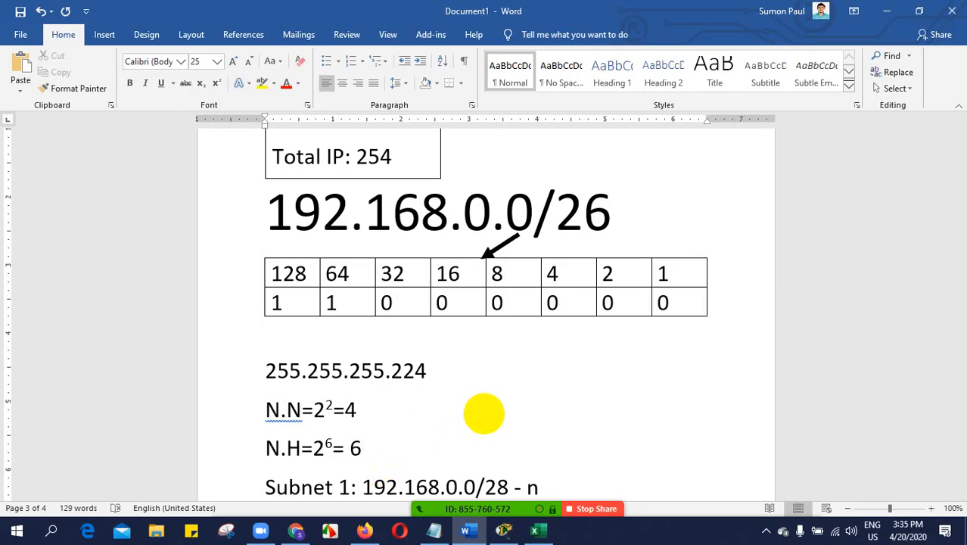
{"action": "type", "text": "4"}
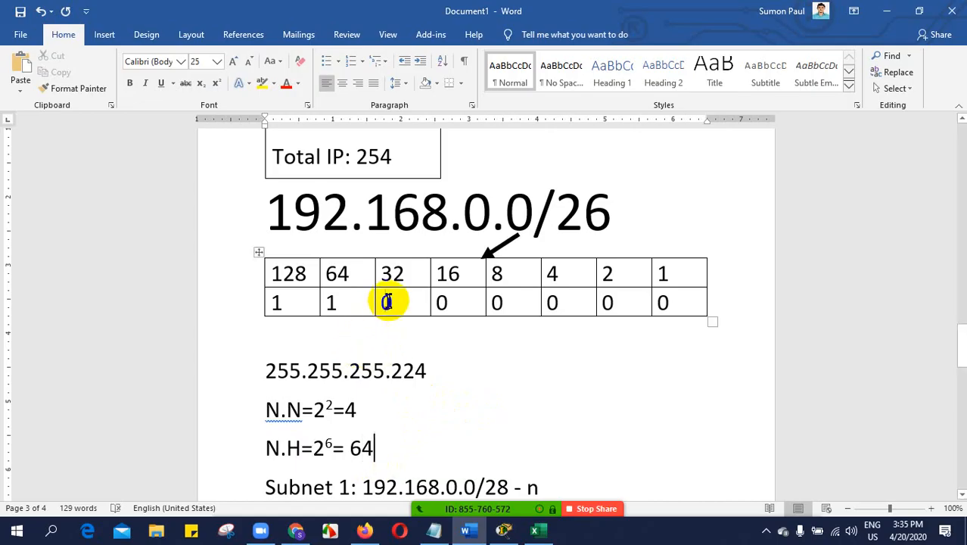
- Examine the host bit values 32 through 1 in the table alongside the N.N and N.H results
{"action": "left_click_drag", "start_coordinate": [387, 274], "coordinate": [693, 274]}
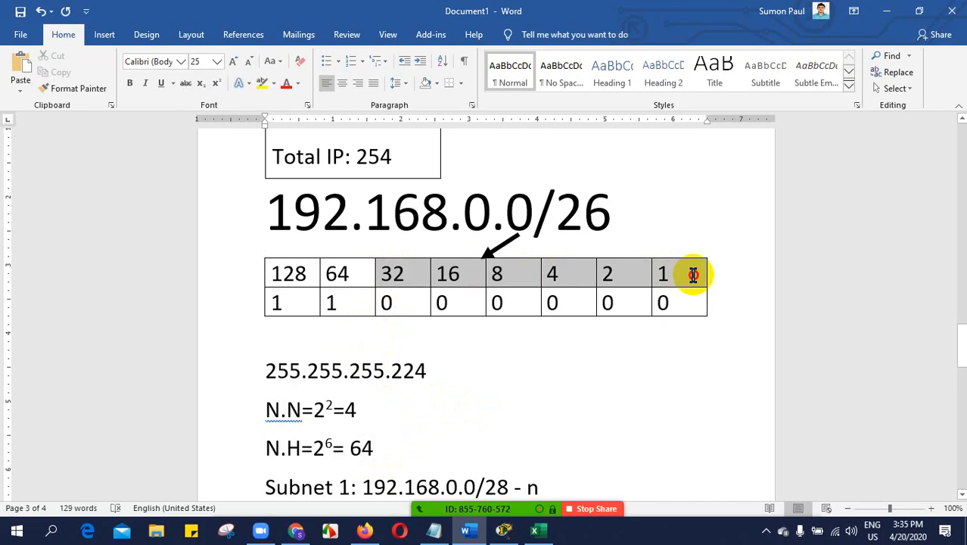
{"action": "left_click", "coordinate": [379, 448]}
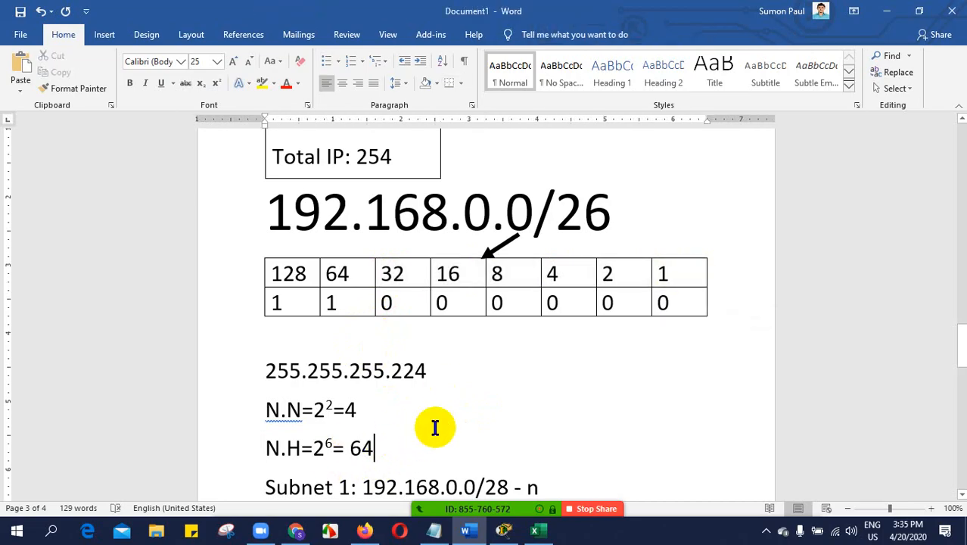
{"action": "scroll", "coordinate": [452, 409], "scroll_direction": "down", "scroll_amount": 3}
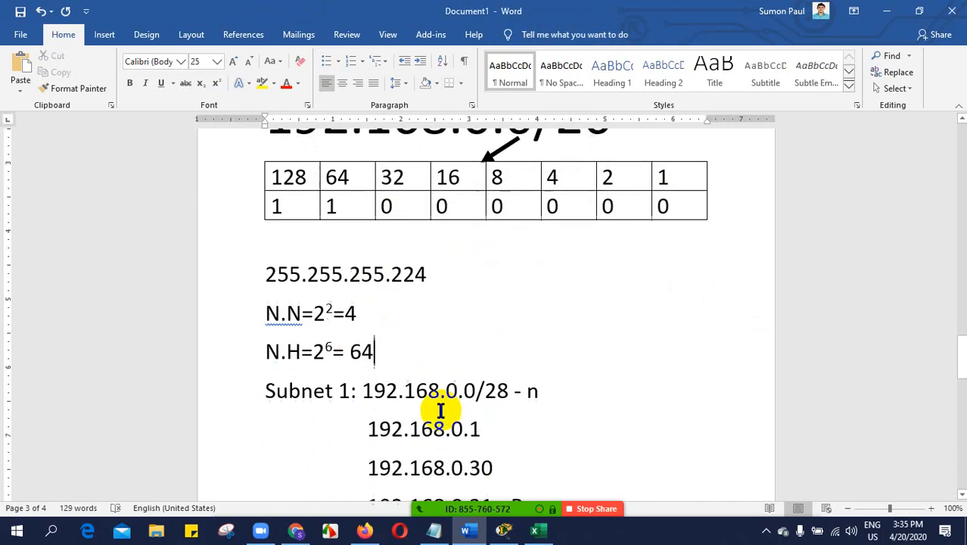
{"action": "left_click_drag", "start_coordinate": [344, 309], "coordinate": [363, 313]}
{"action": "left_click", "coordinate": [367, 308]}
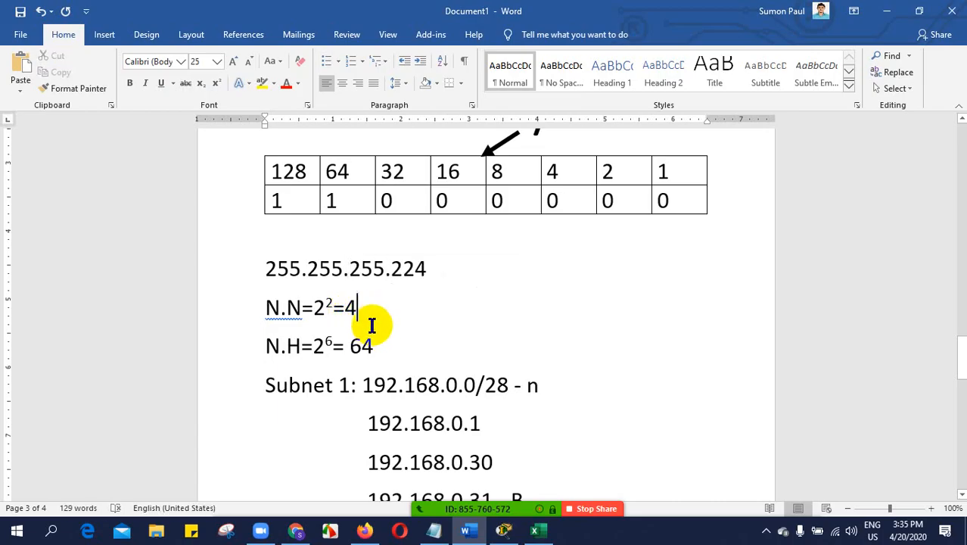
{"action": "double_click", "coordinate": [367, 345]}
{"action": "double_click", "coordinate": [352, 348]}
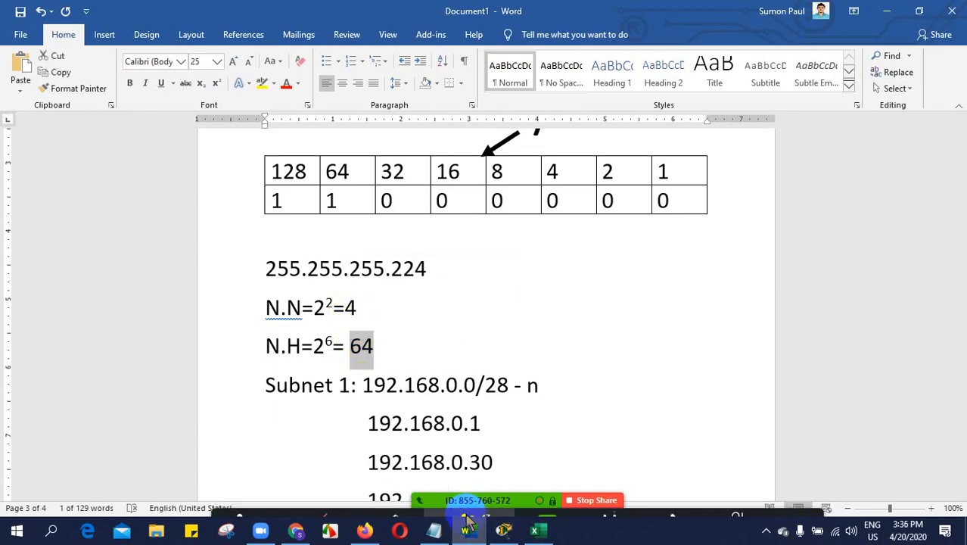
- Switch to the Excel worksheet and change the prefix in cell F1 to /26
{"action": "left_click", "coordinate": [538, 532]}
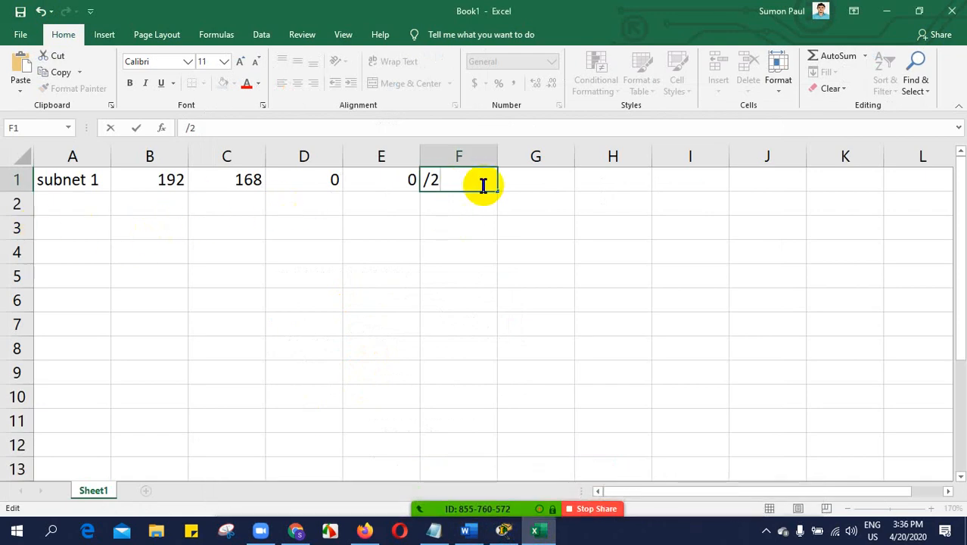
{"action": "left_click", "coordinate": [160, 208]}
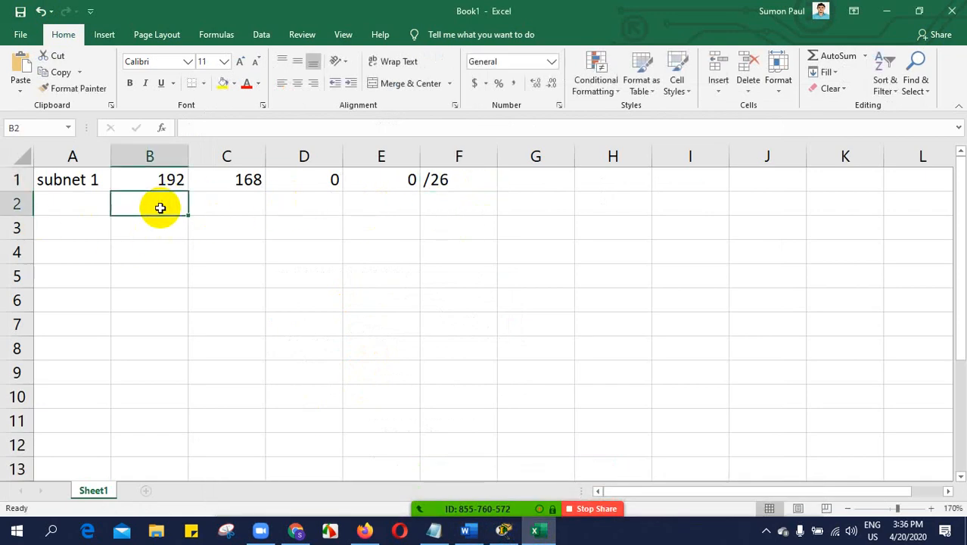
- Enter the label "1st useable IP" in cell A2 and widen column A to fit it
{"action": "left_click", "coordinate": [84, 203]}
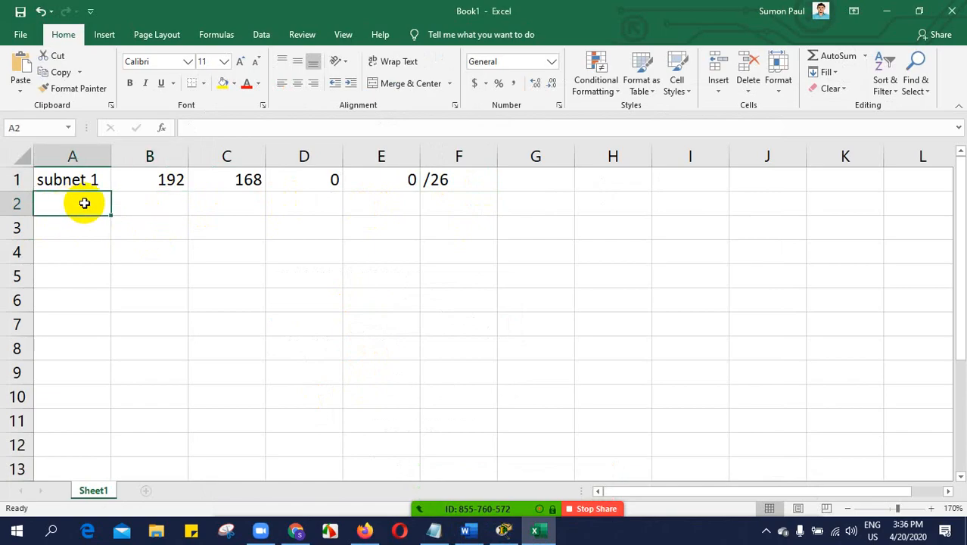
{"action": "type", "text": "1st useable IP"}
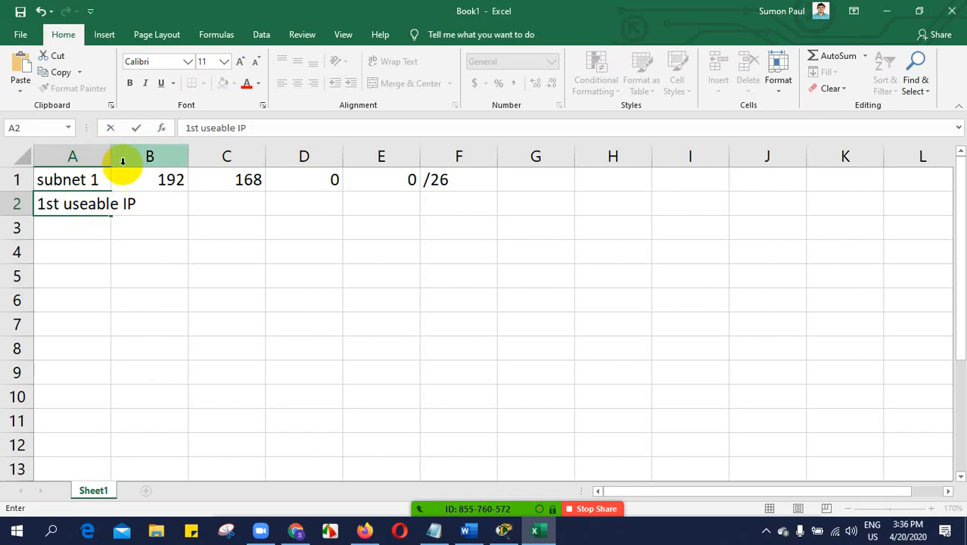
{"action": "left_click", "coordinate": [150, 202]}
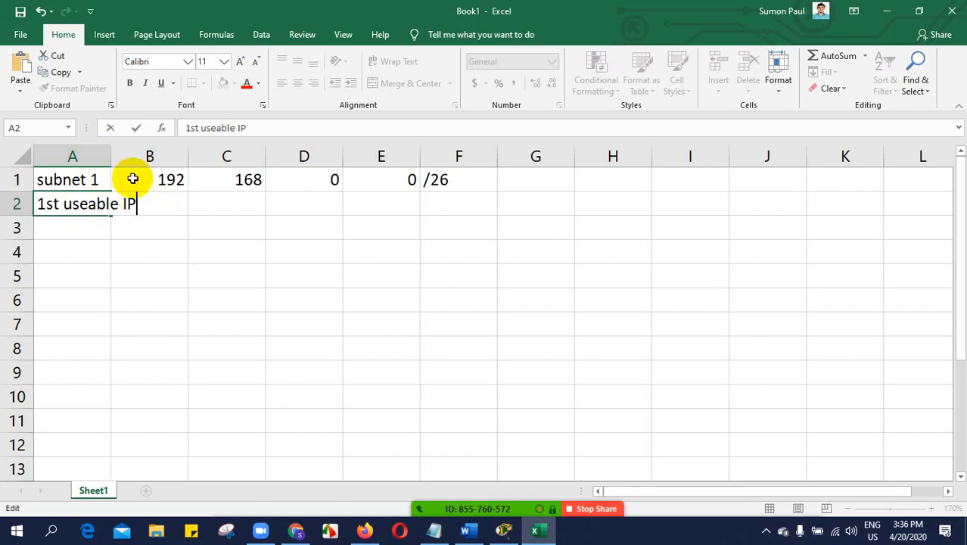
{"action": "left_click", "coordinate": [173, 250]}
{"action": "left_click_drag", "start_coordinate": [111, 156], "coordinate": [146, 156]}
- Enter the address octets 192, 168, 0 and 1 in cells B2 to E2 and the label "Network" in cell G1
{"action": "left_click", "coordinate": [185, 204]}
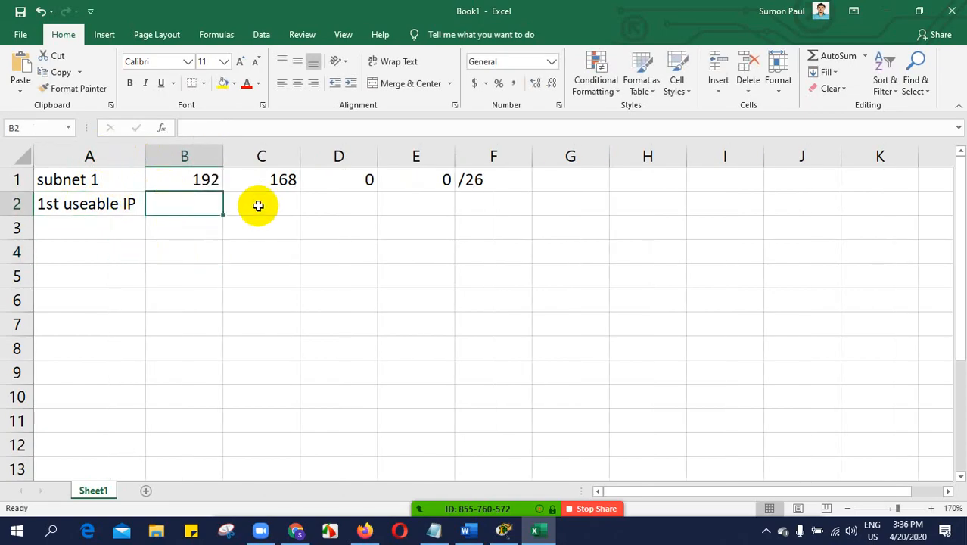
{"action": "type", "text": "192.168"}
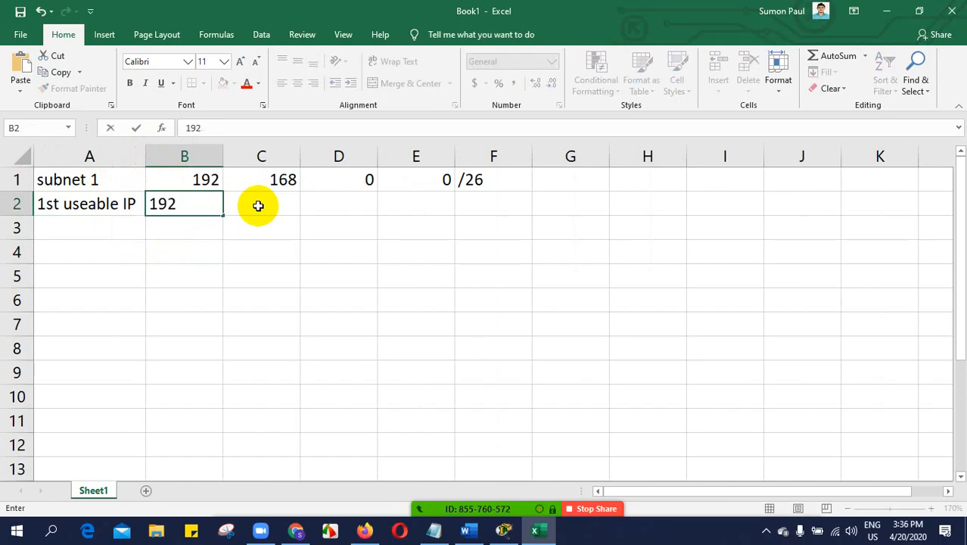
{"action": "left_click", "coordinate": [258, 205]}
{"action": "type", "text": "168"}
{"action": "key", "text": "Tab"}
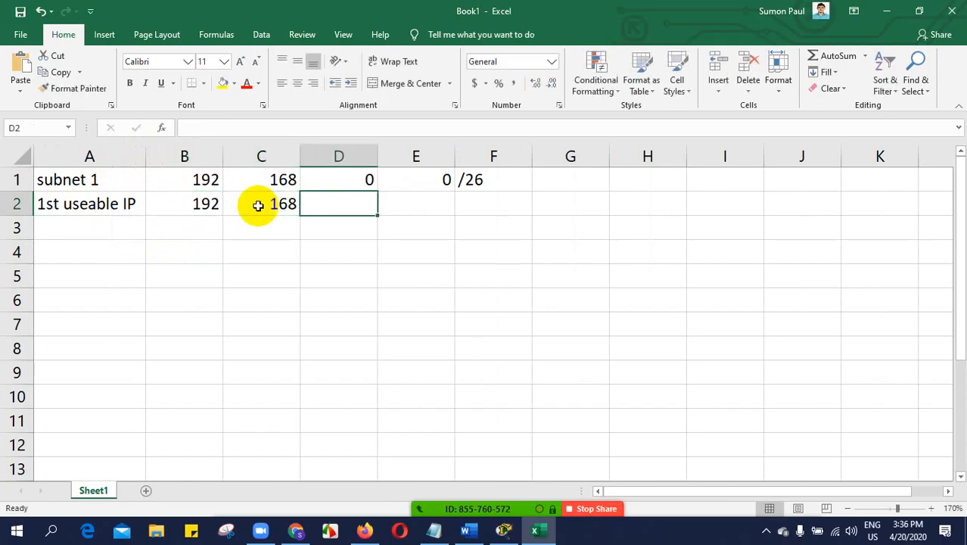
{"action": "type", "text": "0"}
{"action": "key", "text": "Tab"}
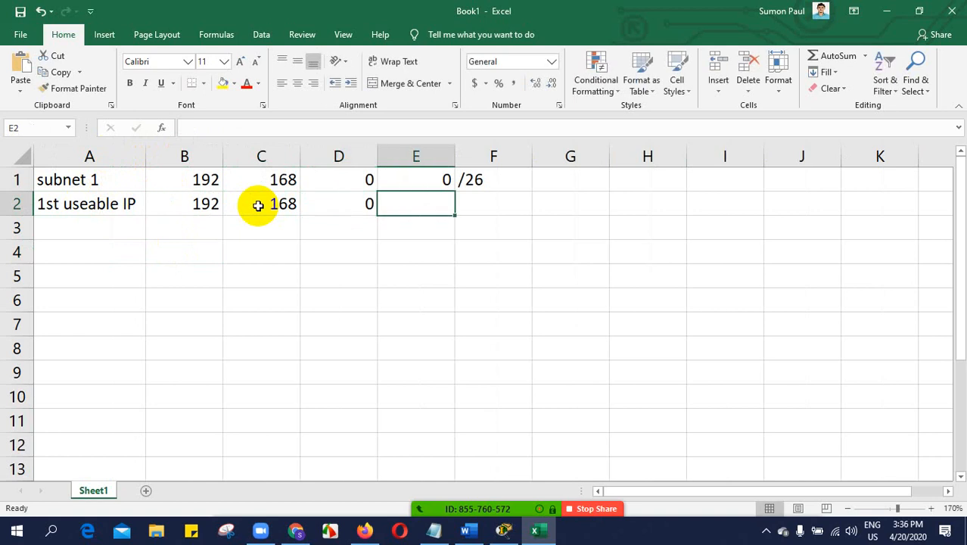
{"action": "type", "text": "1"}
{"action": "key", "text": "Tab"}
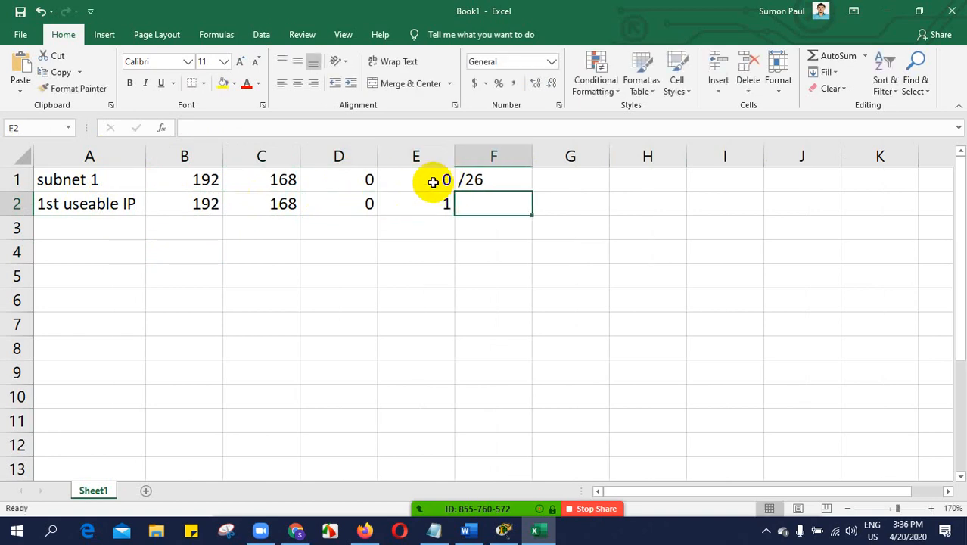
{"action": "left_click", "coordinate": [584, 186]}
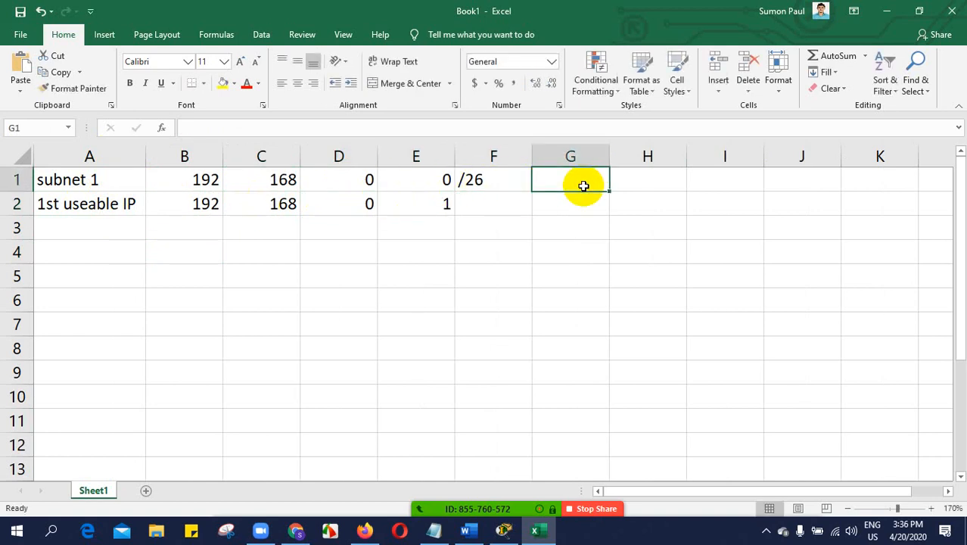
{"action": "type", "text": "Network"}
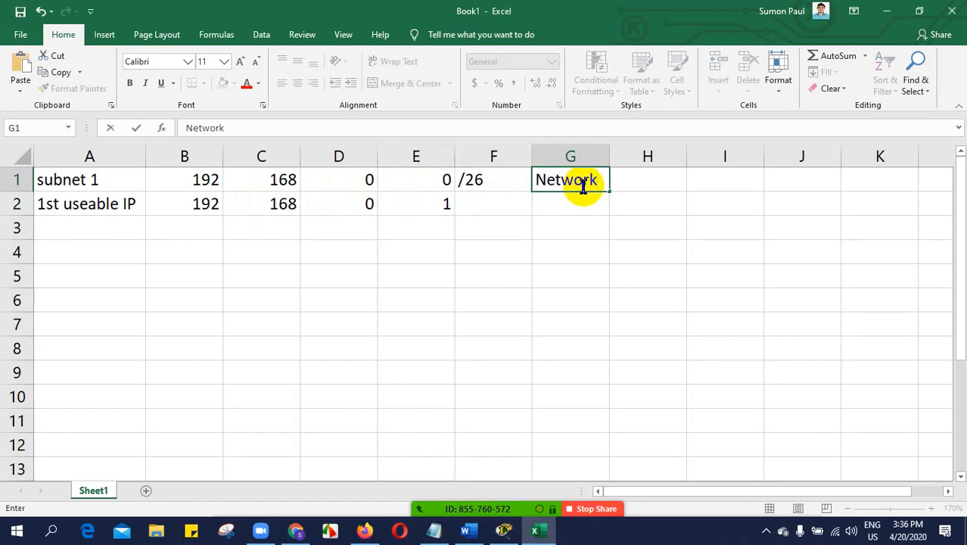
- Enter the label "2nd useable IP" in cell A3, reusing the wording copied from the label in A2
{"action": "left_click", "coordinate": [85, 227]}
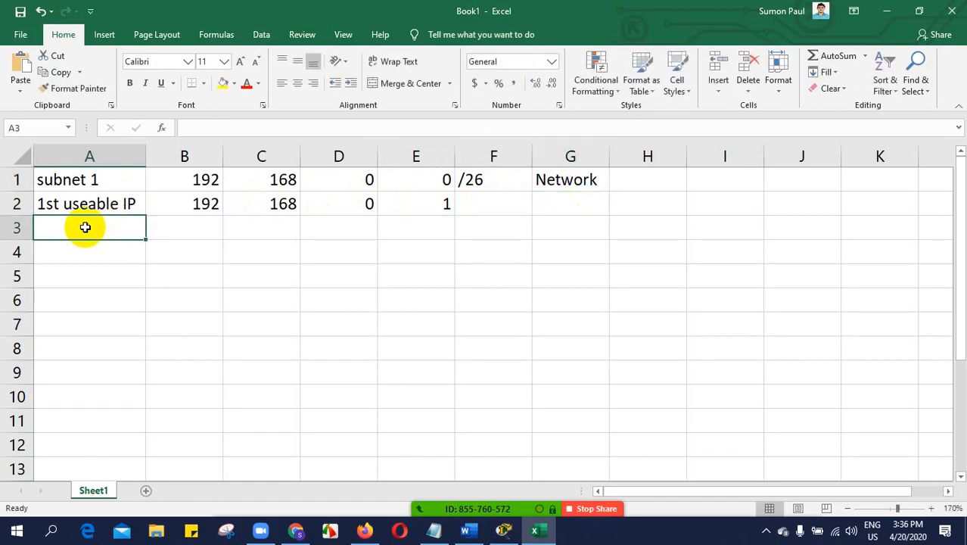
{"action": "type", "text": "2nd"}
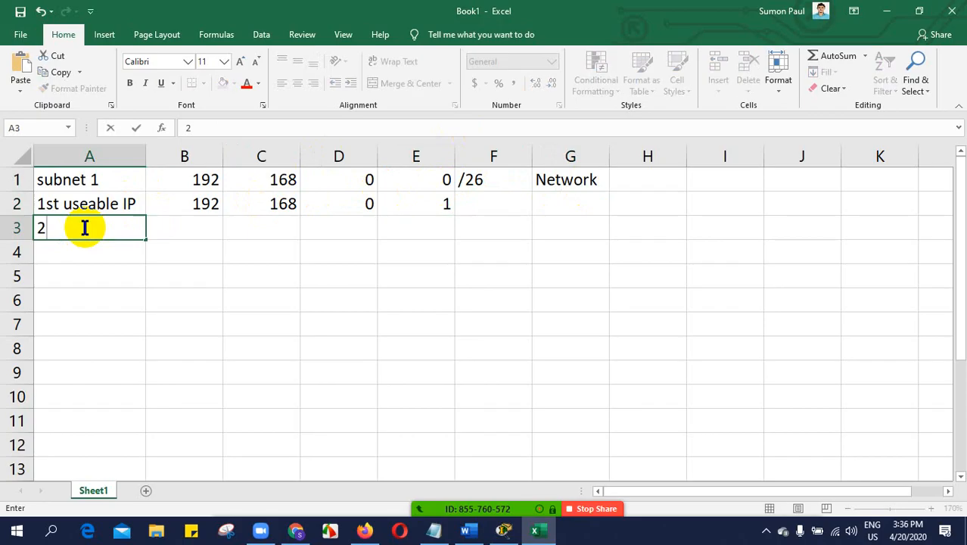
{"action": "left_click", "coordinate": [135, 202]}
{"action": "left_click_drag", "start_coordinate": [249, 129], "coordinate": [198, 130]}
{"action": "key", "text": "ctrl+c"}
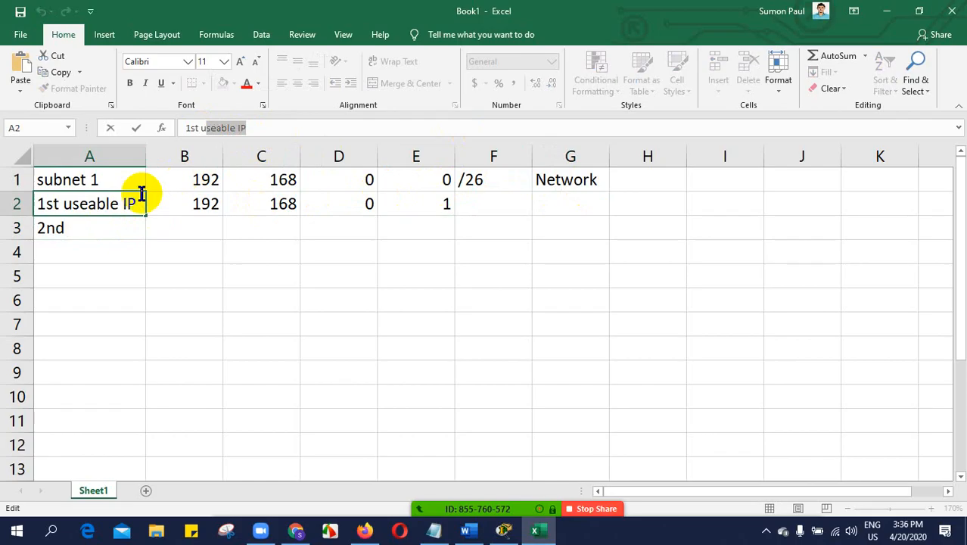
{"action": "left_click", "coordinate": [91, 228]}
{"action": "double_click", "coordinate": [91, 228]}
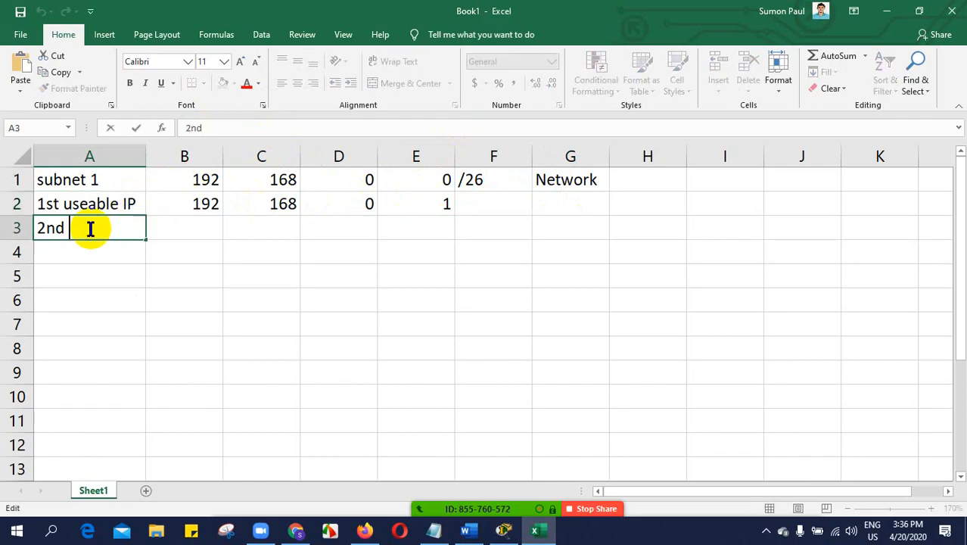
{"action": "key", "text": "ctrl+v"}
{"action": "left_click", "coordinate": [74, 229]}
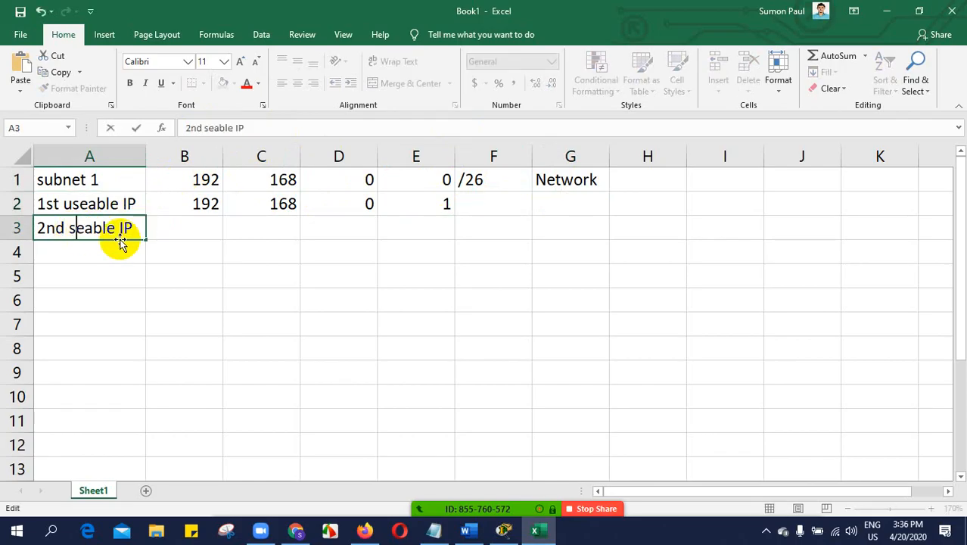
{"action": "type", "text": "u"}
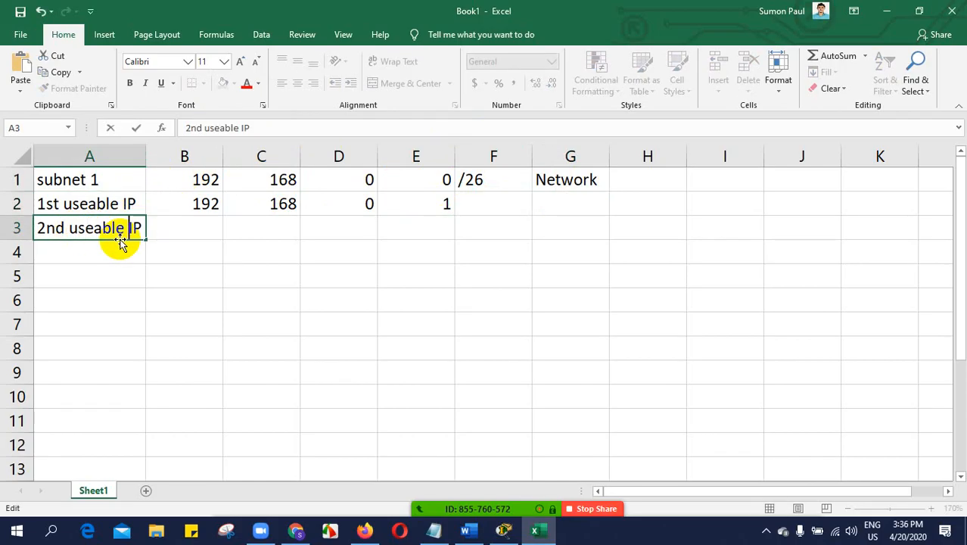
{"action": "key", "text": "Tab"}
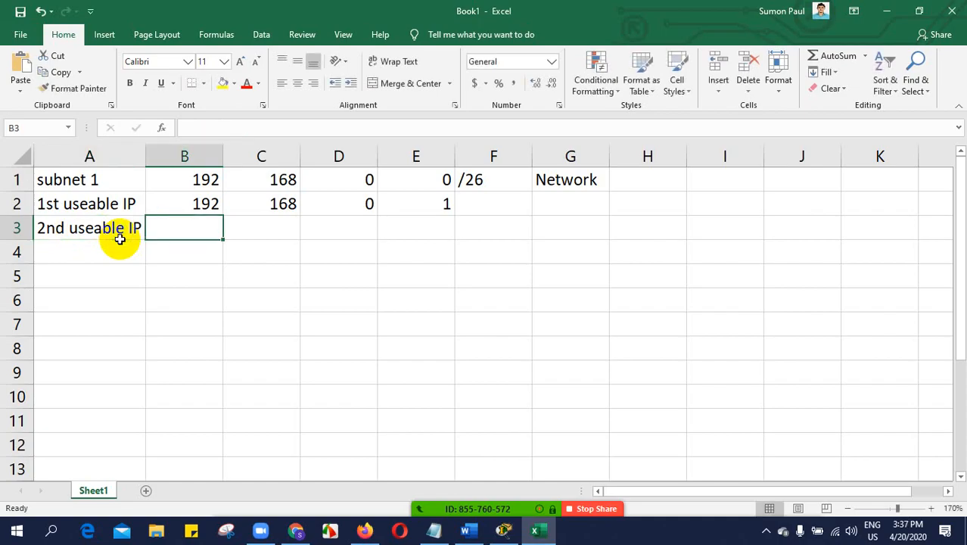
- Enter the address octets 192, 168, 0 and 2 in cells B3 to E3 for the second usable IP
{"action": "type", "text": "192.168"}
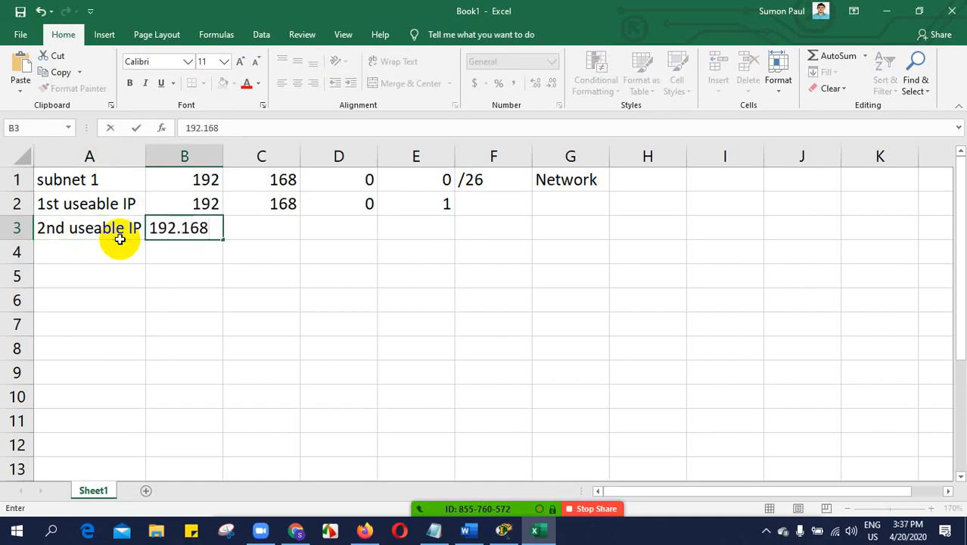
{"action": "key", "text": "BackSpace"}
{"action": "key", "text": "BackSpace"}
{"action": "key", "text": "BackSpace"}
{"action": "key", "text": "Tab"}
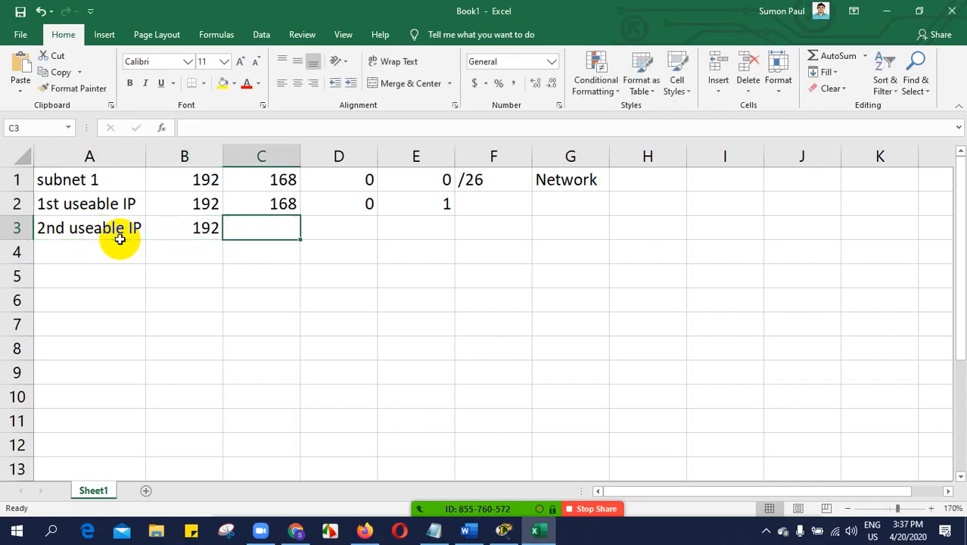
{"action": "type", "text": "168"}
{"action": "key", "text": "Tab"}
{"action": "type", "text": "0"}
{"action": "key", "text": "Tab"}
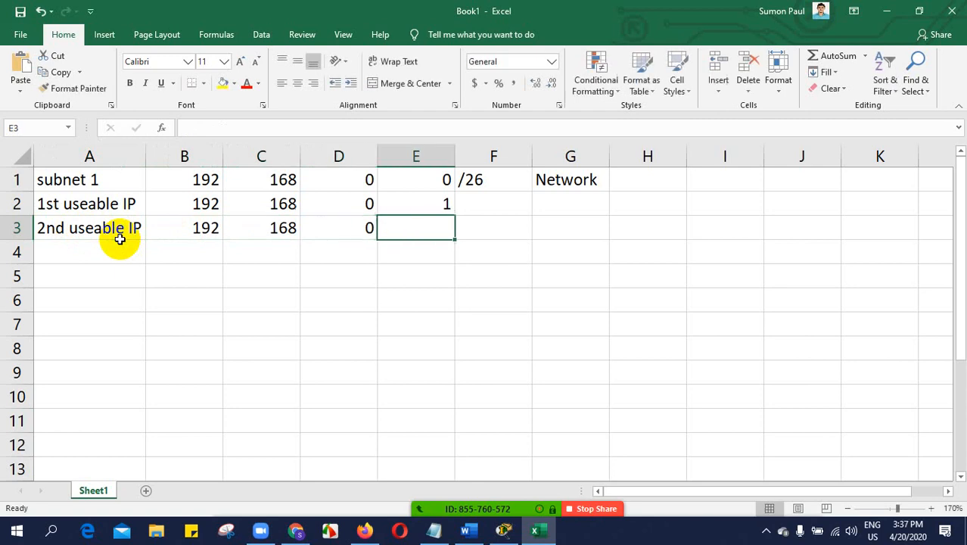
{"action": "type", "text": "2"}
{"action": "key", "text": "Tab"}
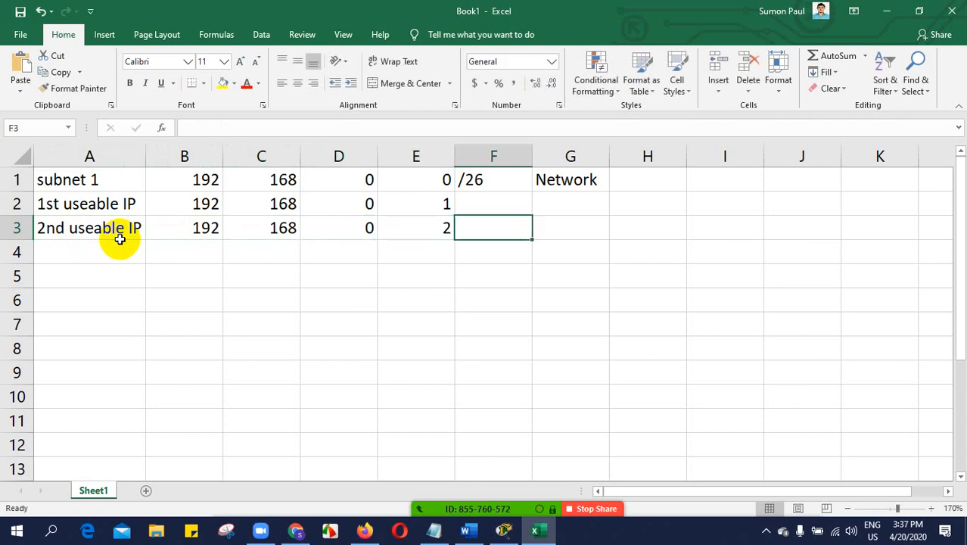
- Leave row 4 empty and enter the label "Last IP" in cell A5
{"action": "left_click", "coordinate": [55, 251]}
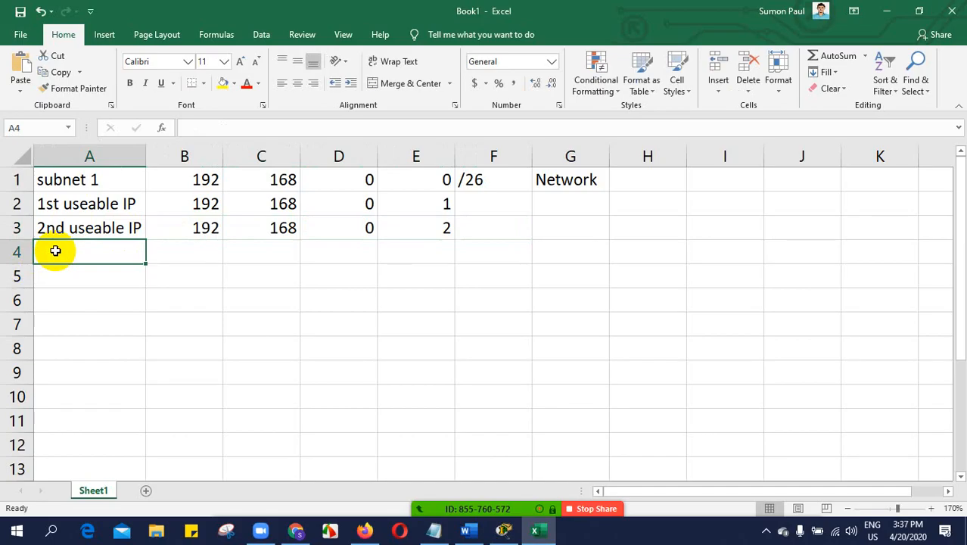
{"action": "key", "text": "Return"}
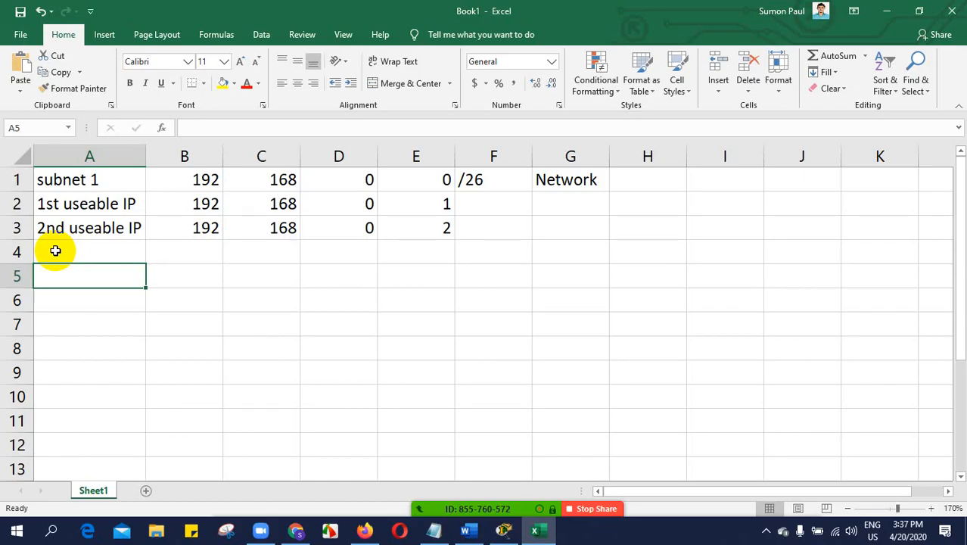
{"action": "left_click", "coordinate": [56, 250]}
{"action": "key", "text": "Return"}
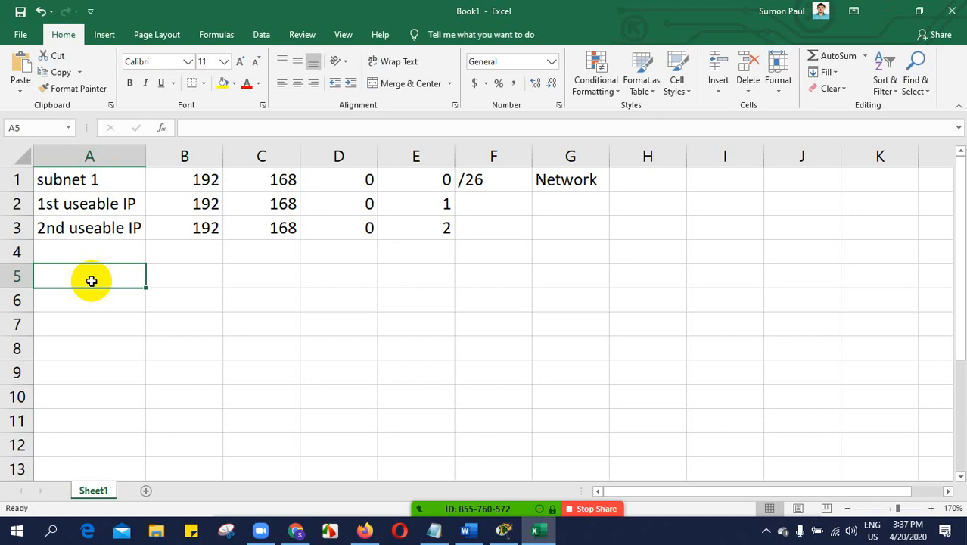
{"action": "type", "text": "Last"}
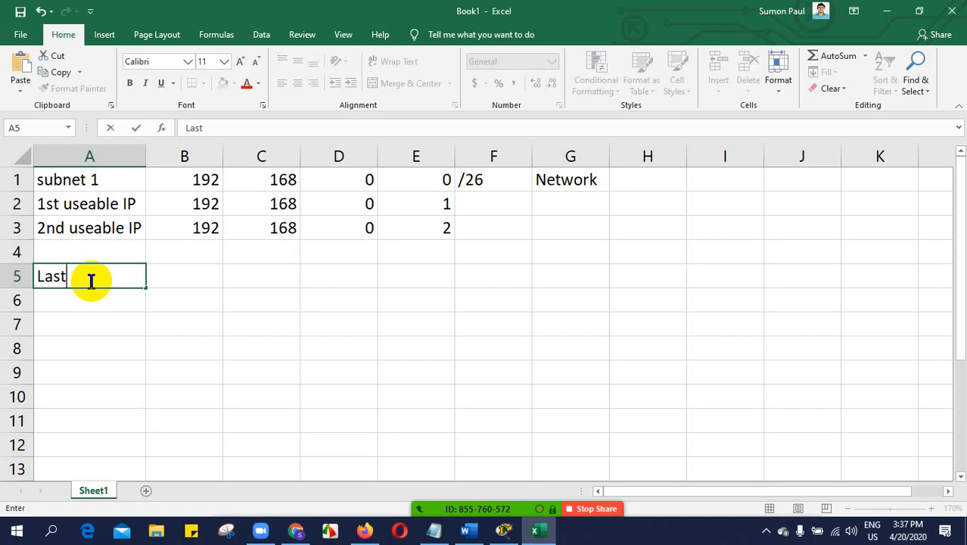
{"action": "type", "text": " IP"}
- Enter the label "last useable ip" in cell A4, above the Last IP row
{"action": "left_click", "coordinate": [84, 250]}
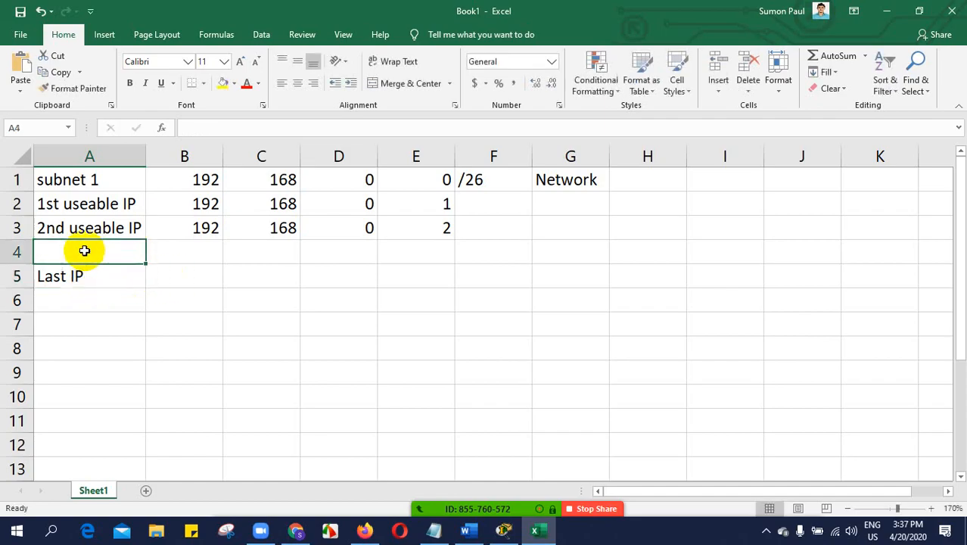
{"action": "left_click", "coordinate": [76, 275]}
{"action": "left_click", "coordinate": [68, 256]}
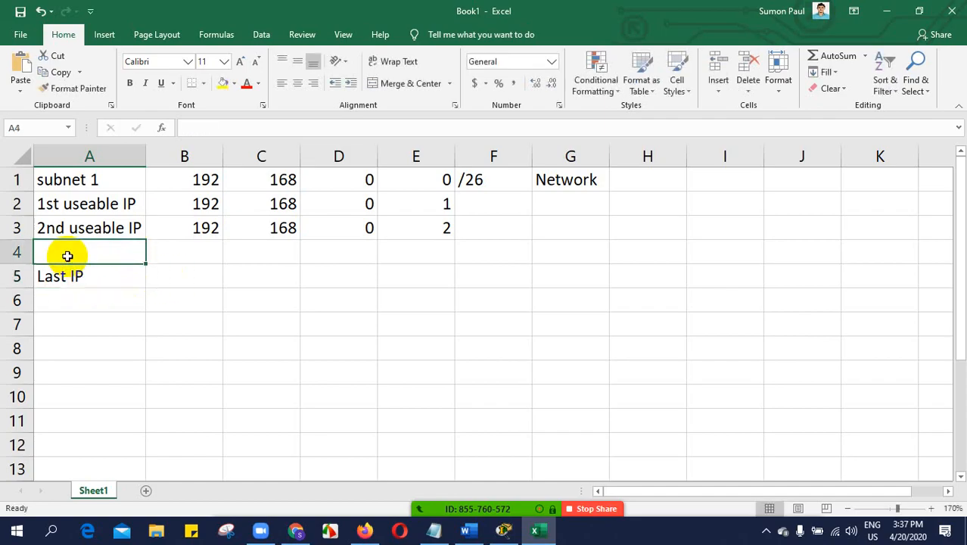
{"action": "type", "text": "last "}
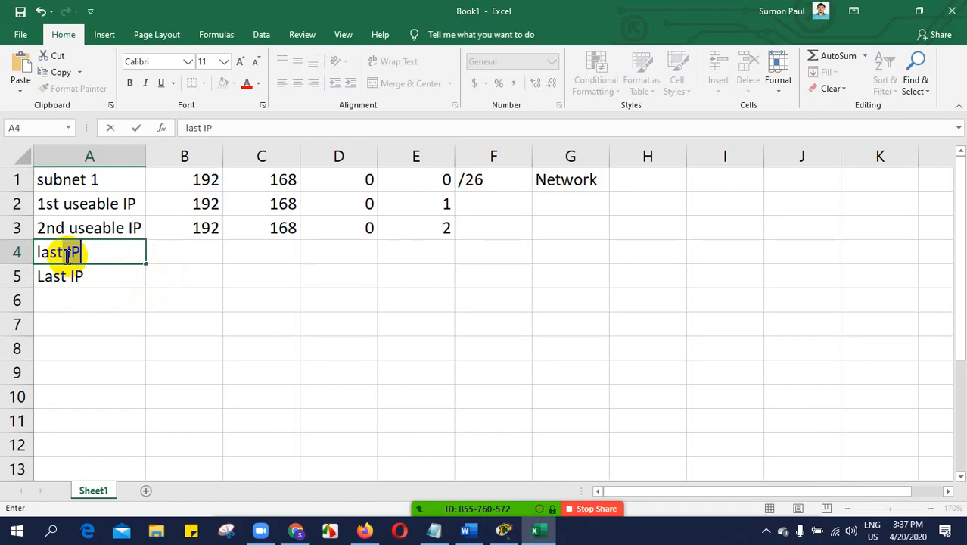
{"action": "type", "text": "us"}
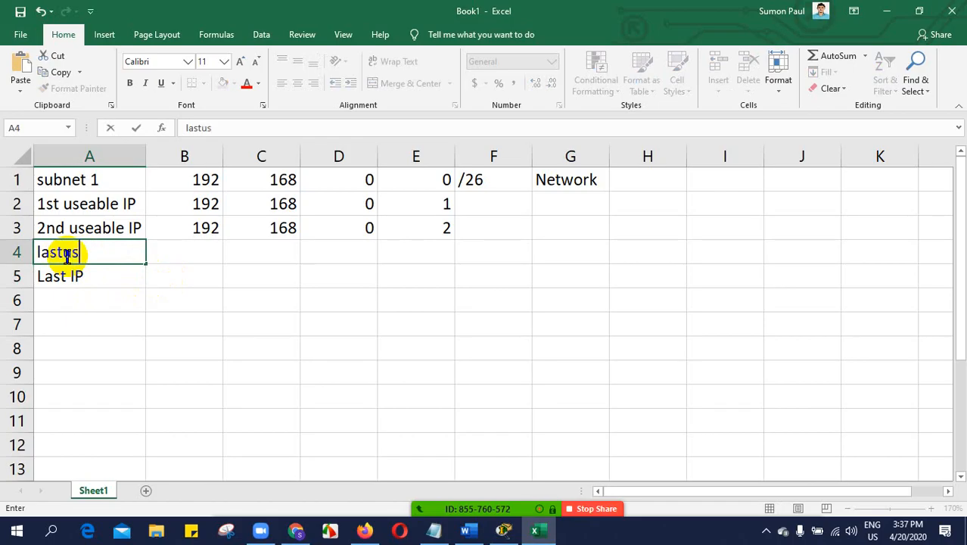
{"action": "key", "text": "BackSpace"}
{"action": "key", "text": "BackSpace"}
{"action": "type", "text": "useable "}
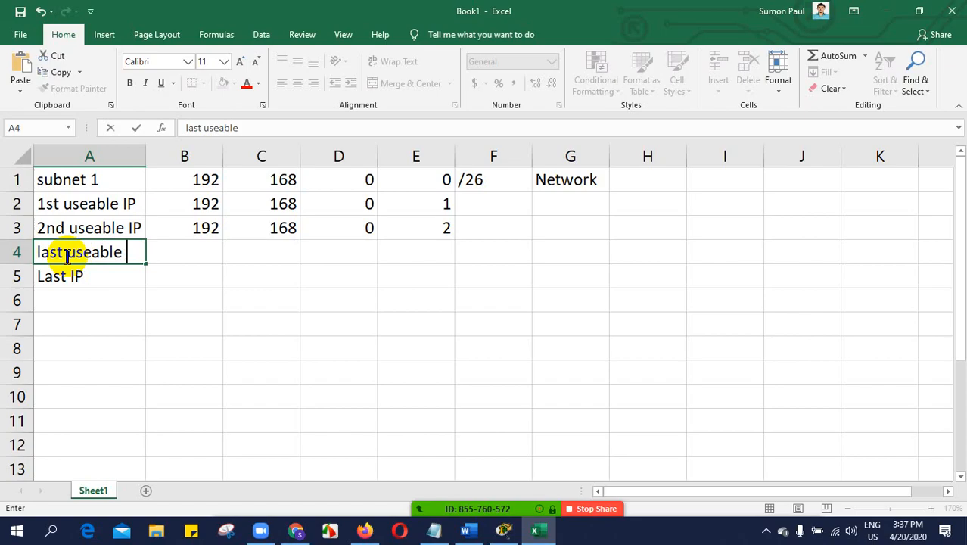
{"action": "type", "text": "ip"}
- Enter the octets 192, 168 and 0 in cells B4 to D4 for the last usable IP
{"action": "left_click", "coordinate": [207, 253]}
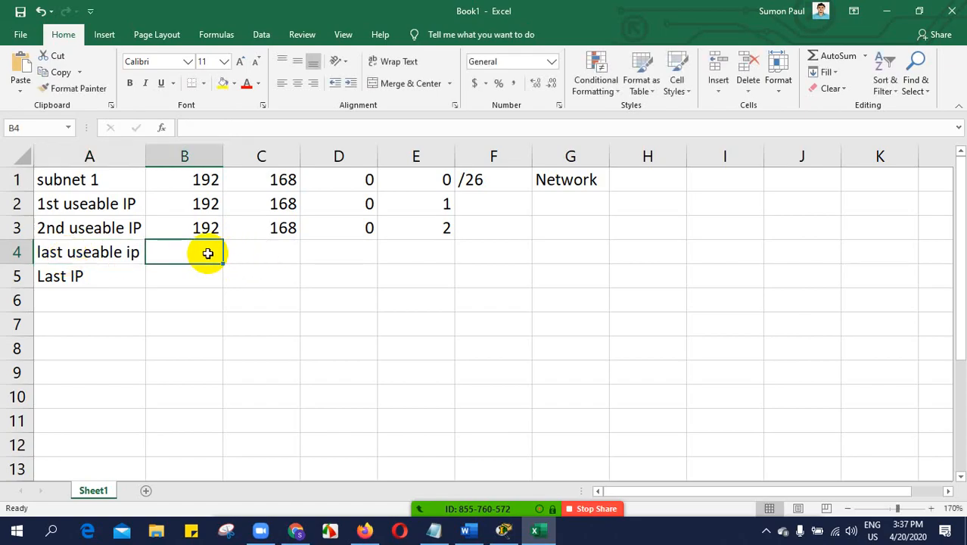
{"action": "type", "text": "19"}
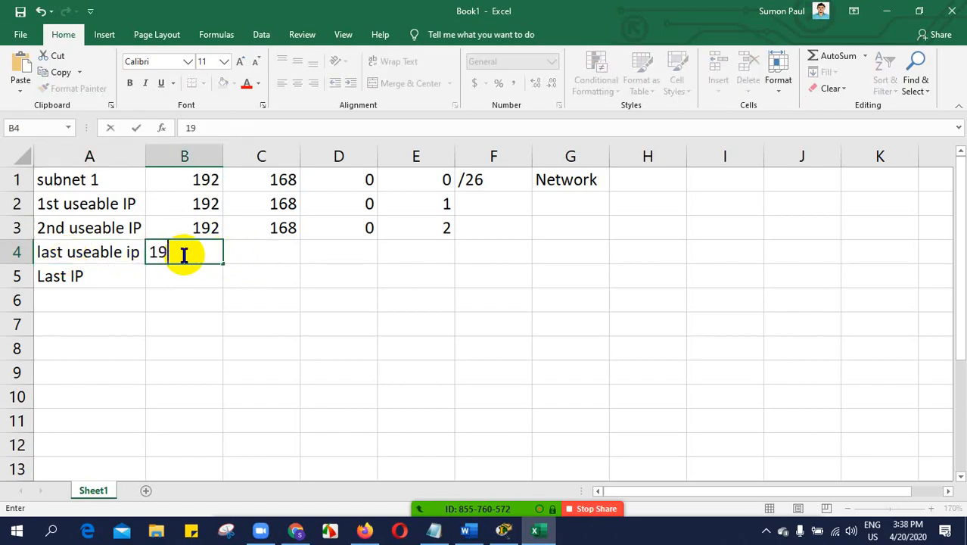
{"action": "type", "text": "2"}
{"action": "key", "text": "Tab"}
{"action": "type", "text": "1468"}
{"action": "key", "text": "Tab"}
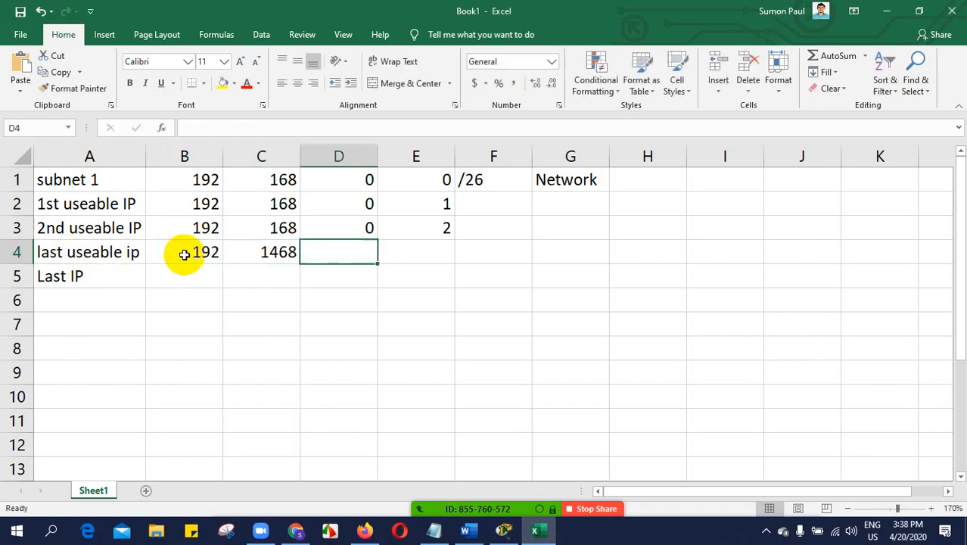
{"action": "type", "text": "0"}
{"action": "key", "text": "Left"}
{"action": "key", "text": "Left"}
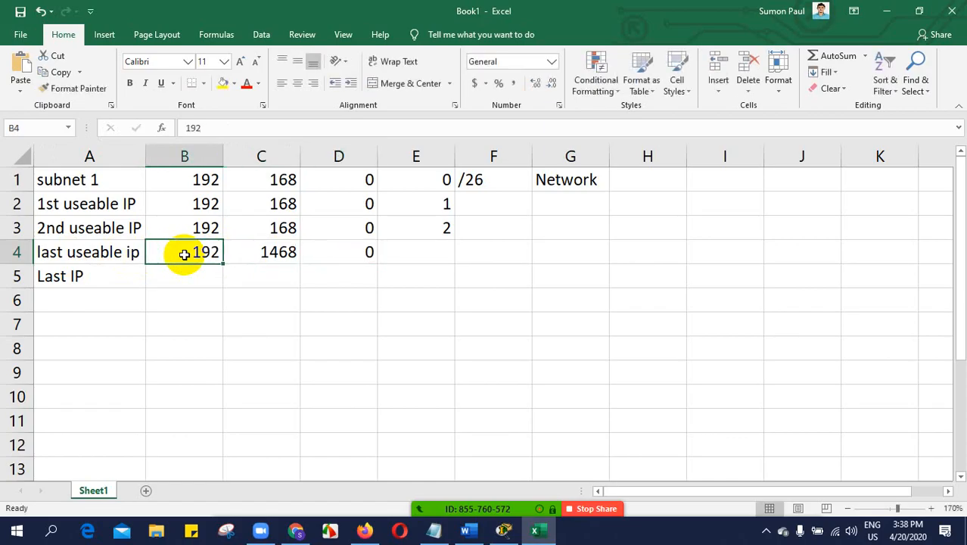
{"action": "key", "text": "Right"}
{"action": "type", "text": "168"}
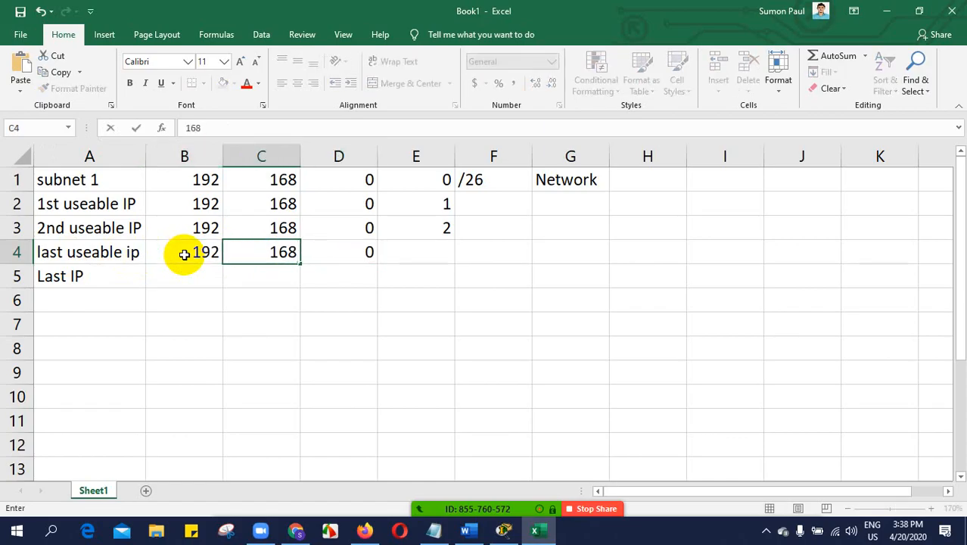
{"action": "key", "text": "Tab"}
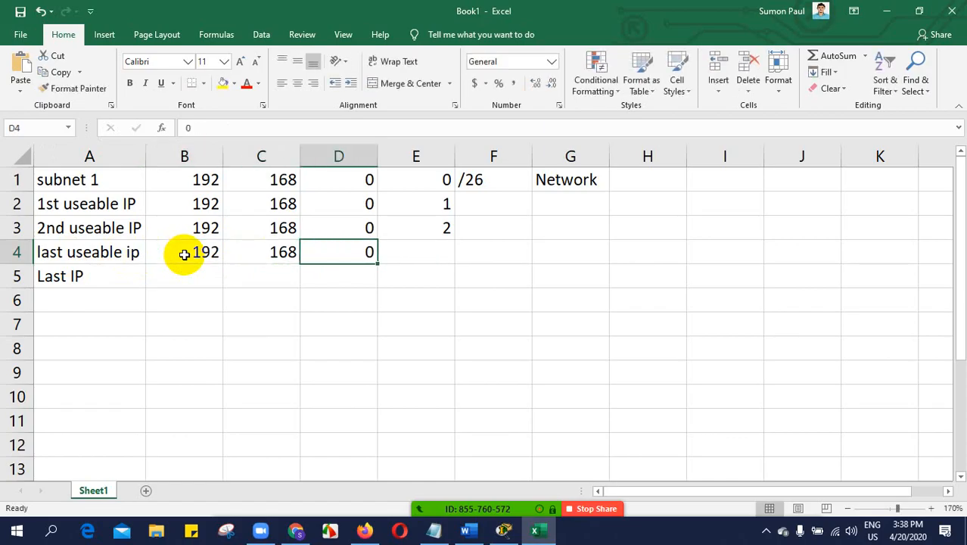
{"action": "key", "text": "Right"}
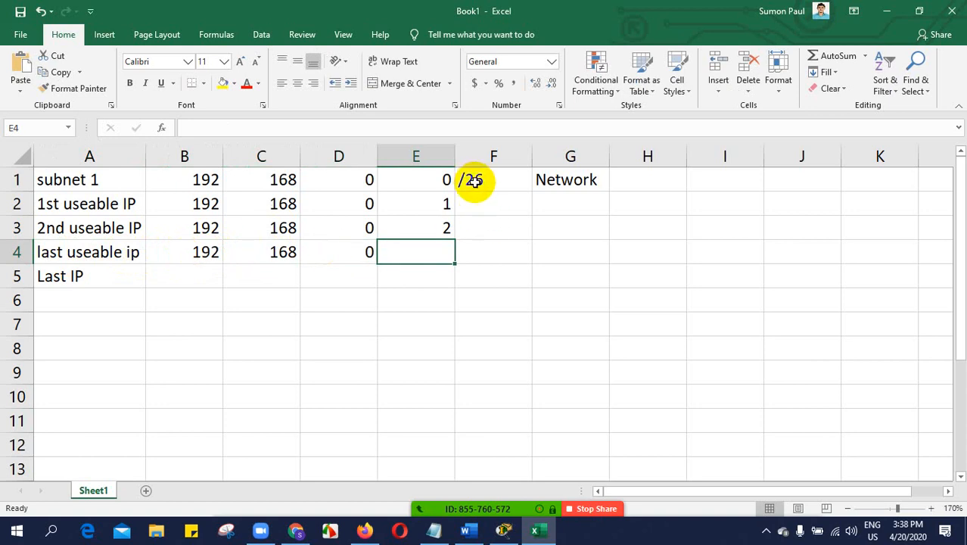
- Check the N.H result in the Word document and enter 63 as the Last IP's final octet in cell E5 of the Excel worksheet
{"action": "left_click", "coordinate": [470, 532]}
{"action": "scroll", "coordinate": [492, 378], "scroll_direction": "down", "scroll_amount": 2}
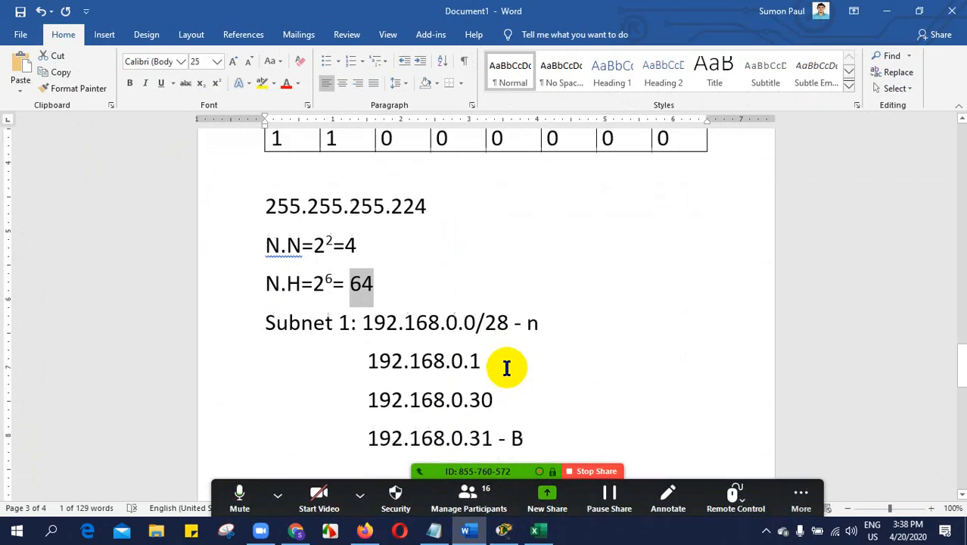
{"action": "left_click", "coordinate": [374, 278]}
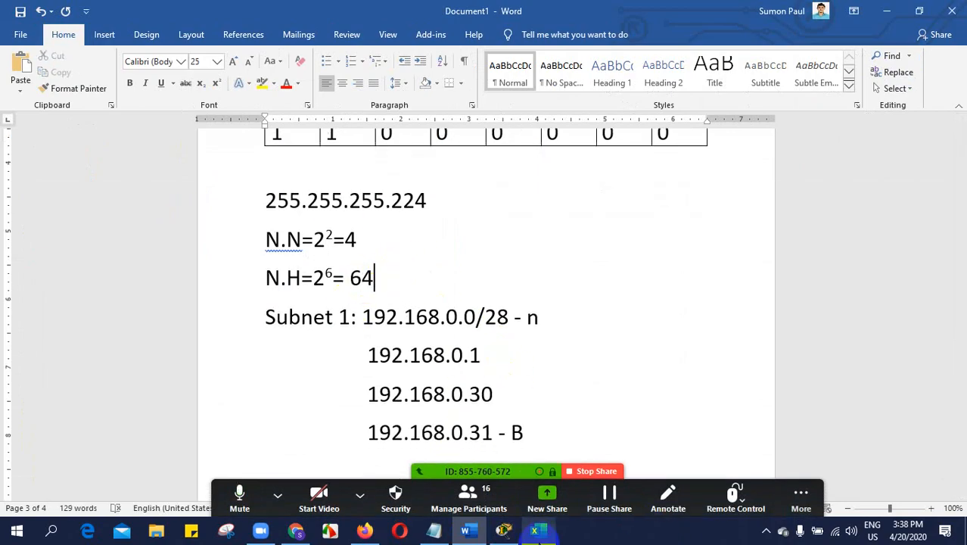
{"action": "left_click", "coordinate": [536, 532]}
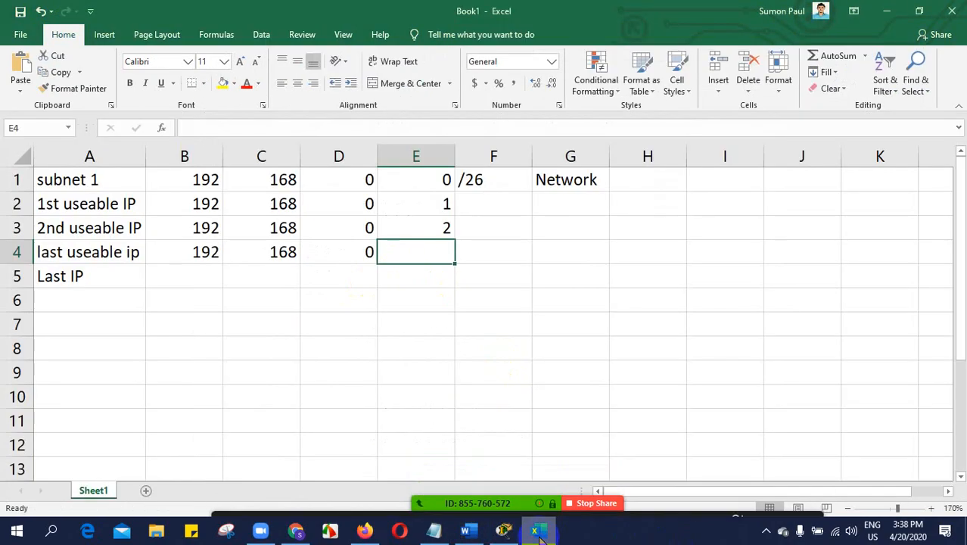
{"action": "left_click", "coordinate": [422, 281]}
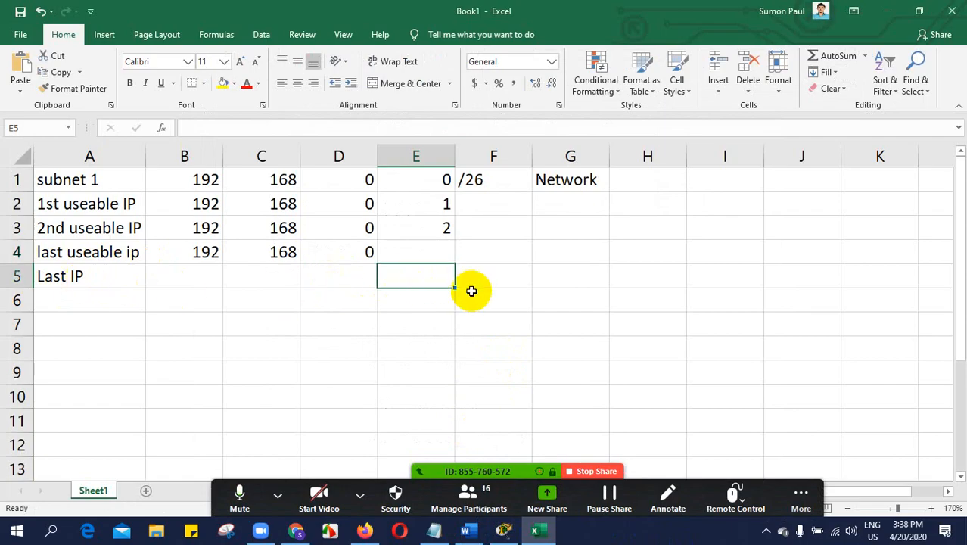
{"action": "type", "text": "63"}
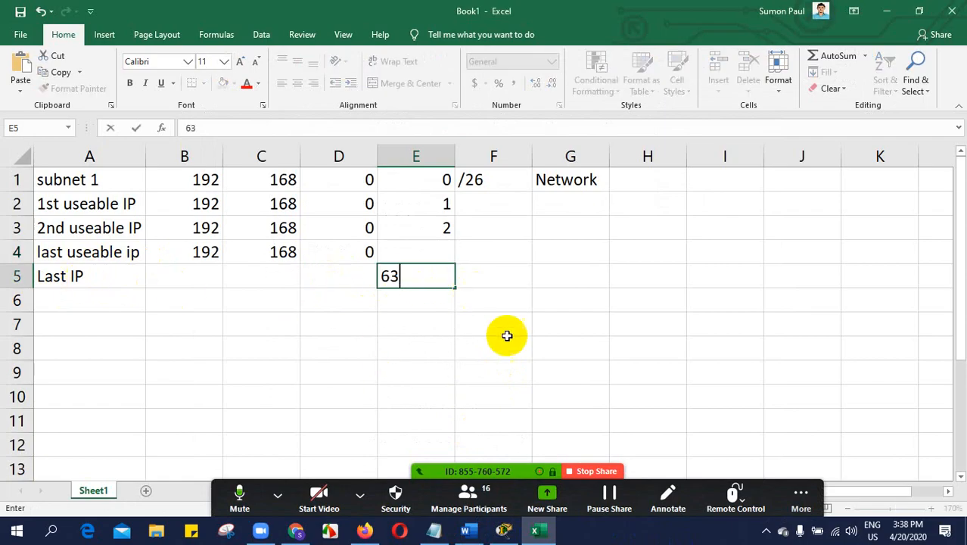
{"action": "left_click", "coordinate": [579, 274]}
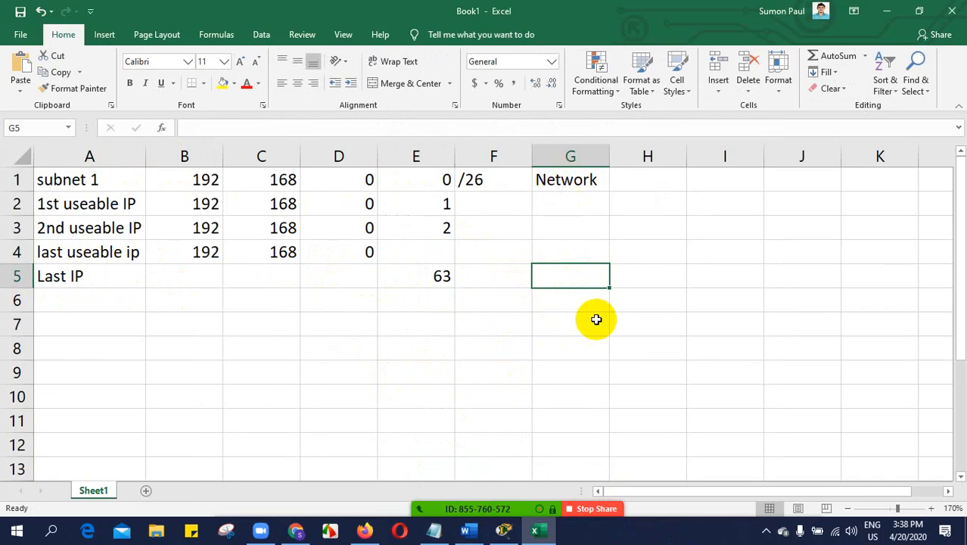
- Label the Last IP row as Broadcast in G5 and fill its first three octets with 192, 168 and 0
{"action": "type", "text": "B"}
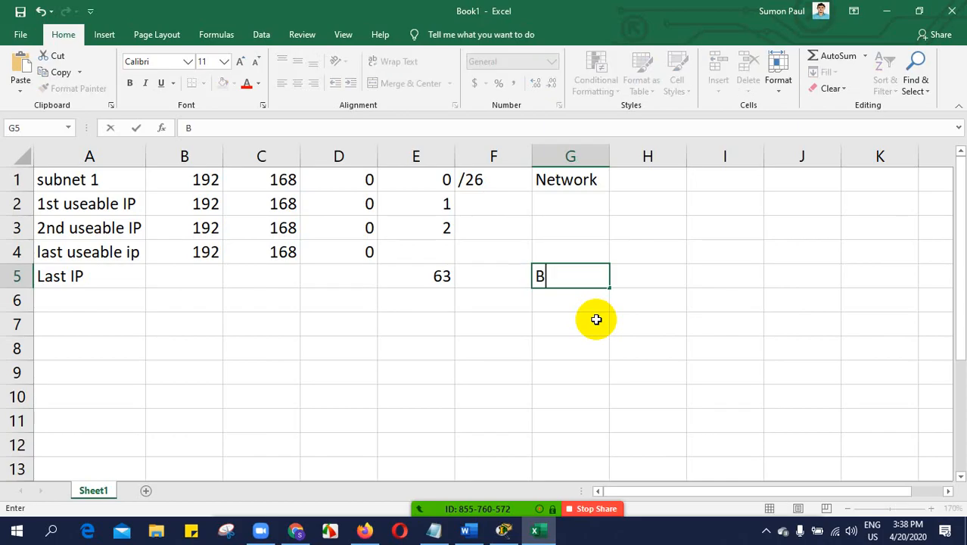
{"action": "type", "text": "roadcast"}
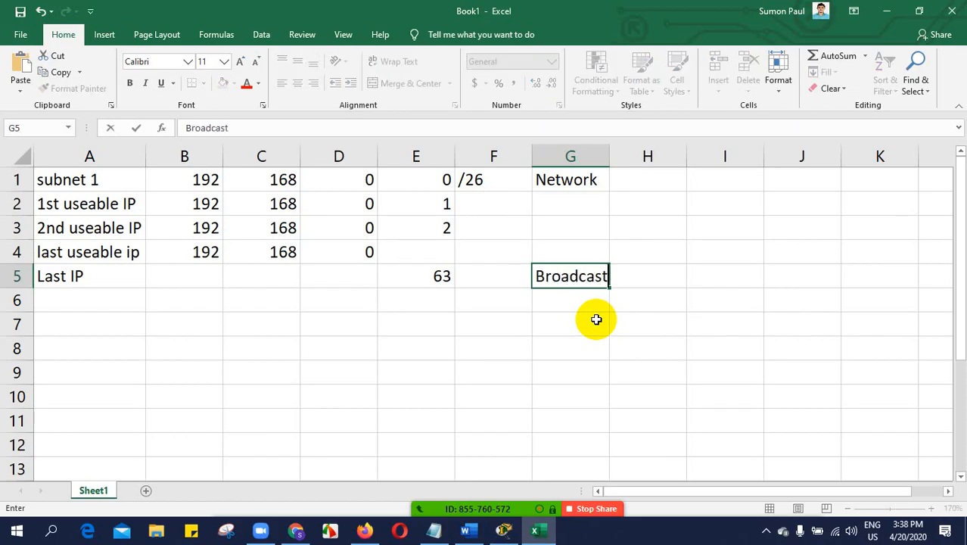
{"action": "left_click", "coordinate": [213, 276]}
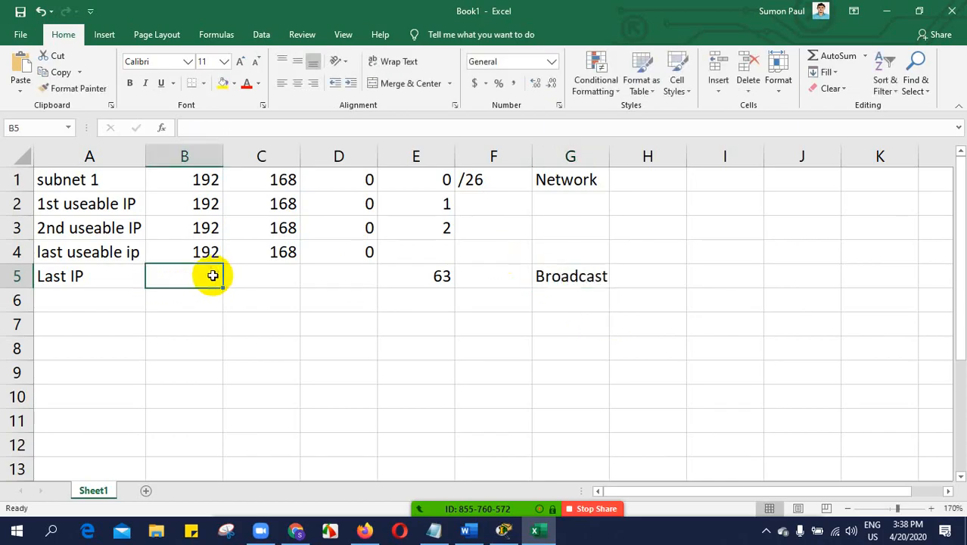
{"action": "type", "text": "192."}
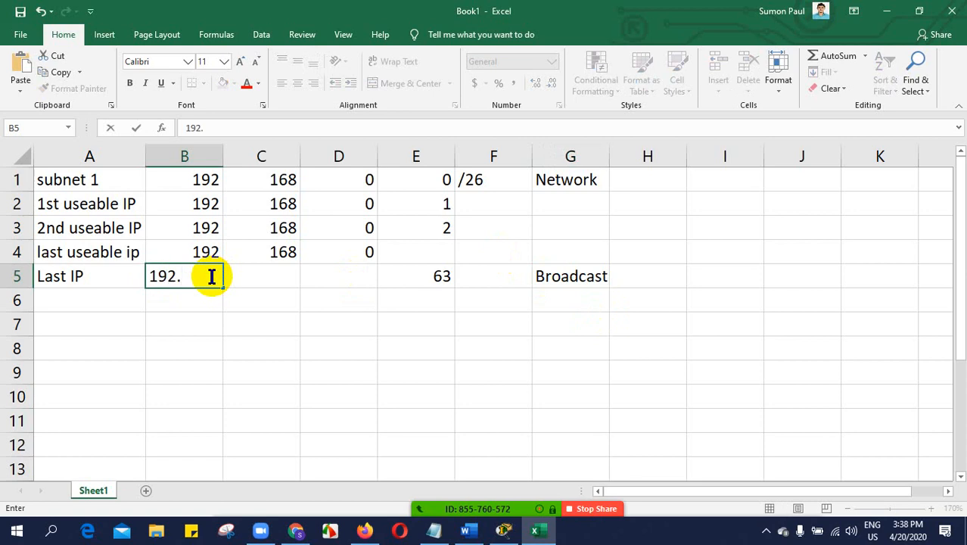
{"action": "key", "text": "Tab"}
{"action": "type", "text": "168"}
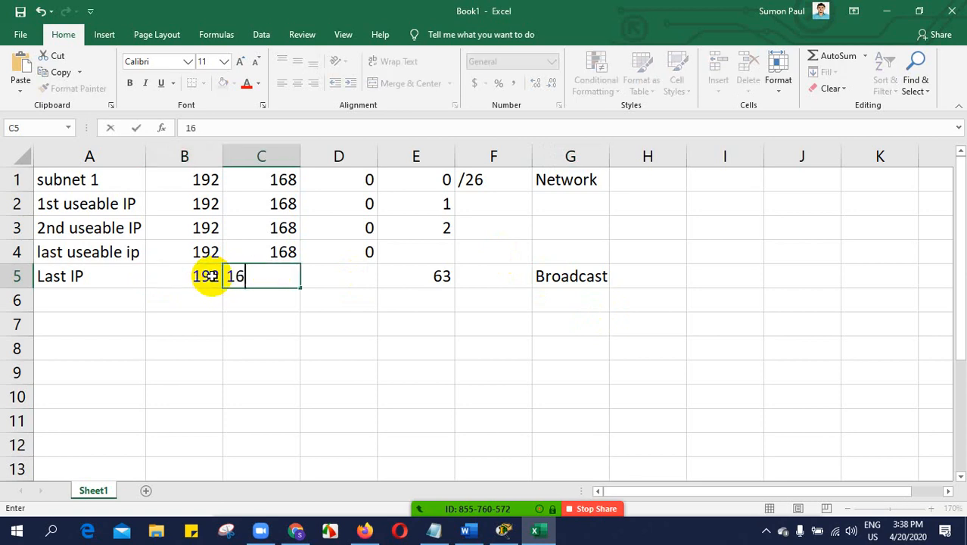
{"action": "key", "text": "Tab"}
{"action": "type", "text": "0"}
{"action": "key", "text": "Tab"}
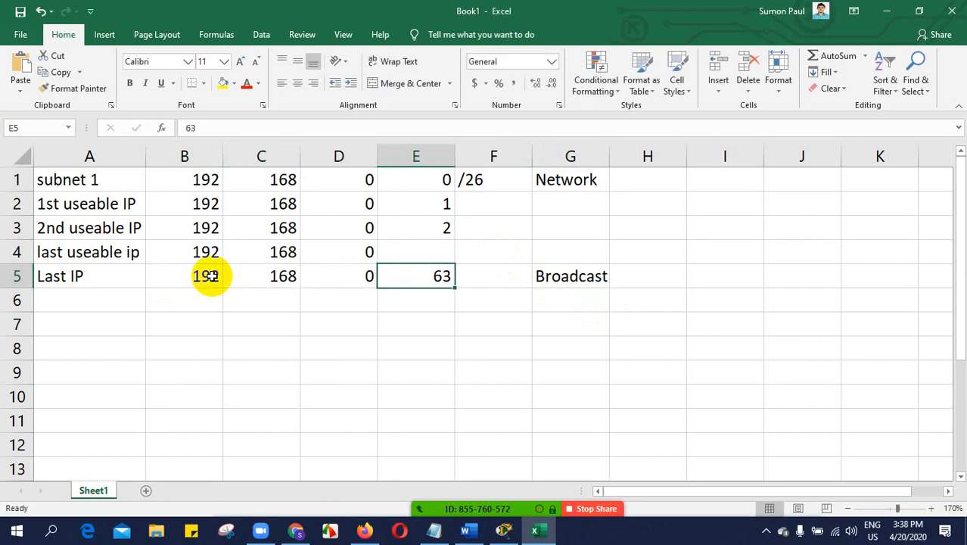
- Enter 62 as the final octet of subnet 1's last useable IP in E4
{"action": "key", "text": "Up"}
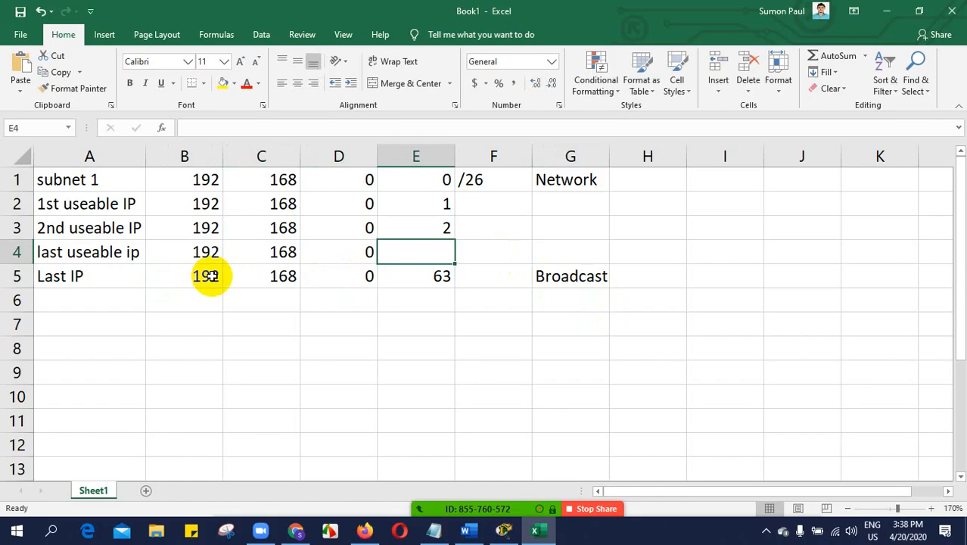
{"action": "type", "text": "62"}
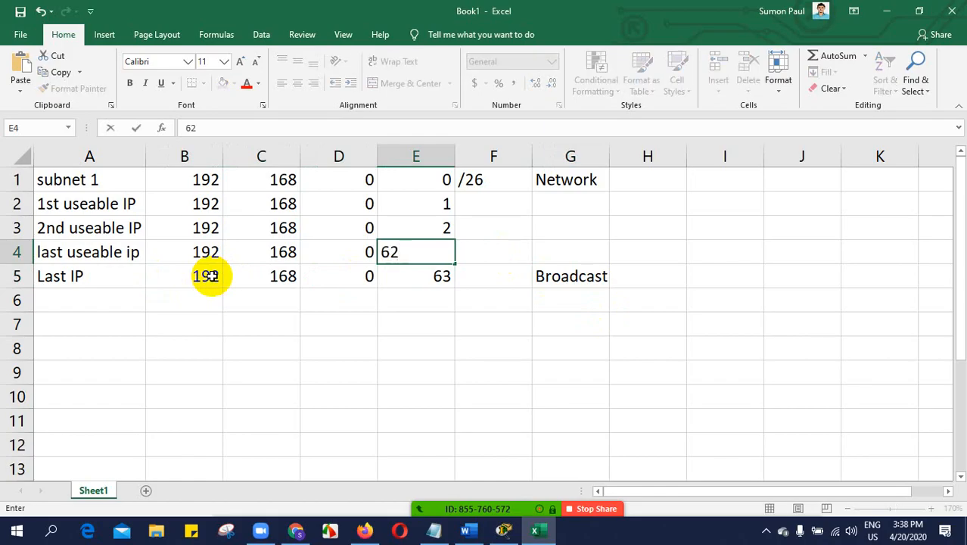
{"action": "key", "text": "Tab"}
- Apply All Borders to the subnet 1 table in A1:G5
{"action": "left_click", "coordinate": [61, 178]}
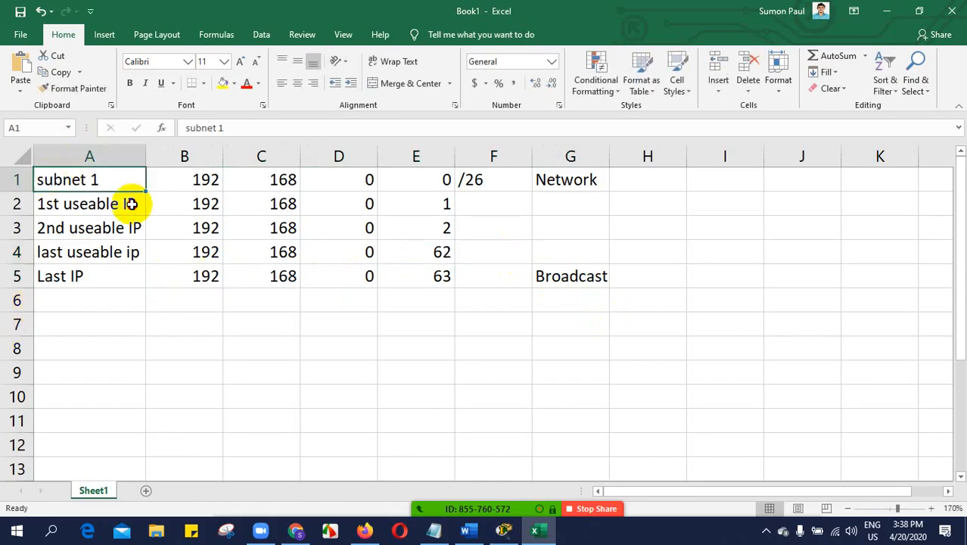
{"action": "left_click_drag", "start_coordinate": [130, 203], "coordinate": [579, 278]}
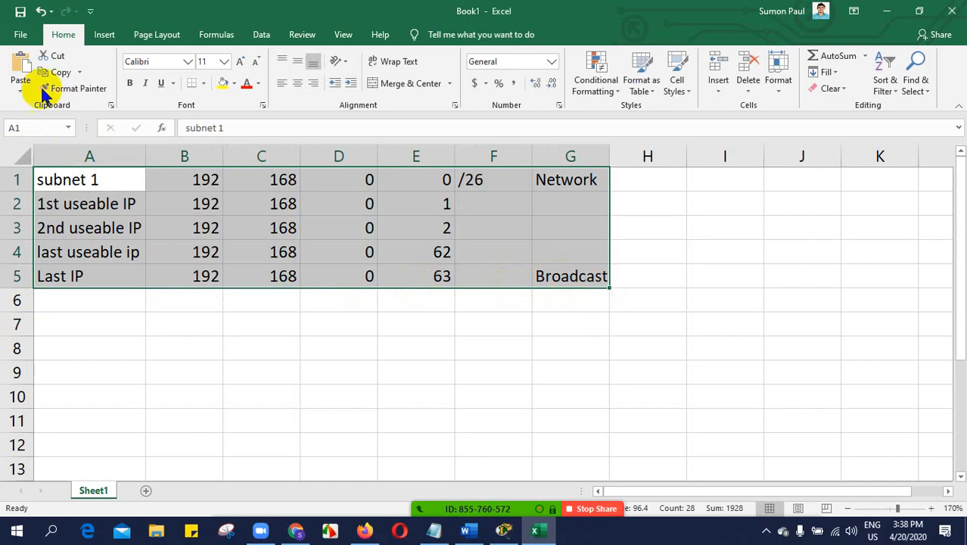
{"action": "left_click", "coordinate": [203, 83]}
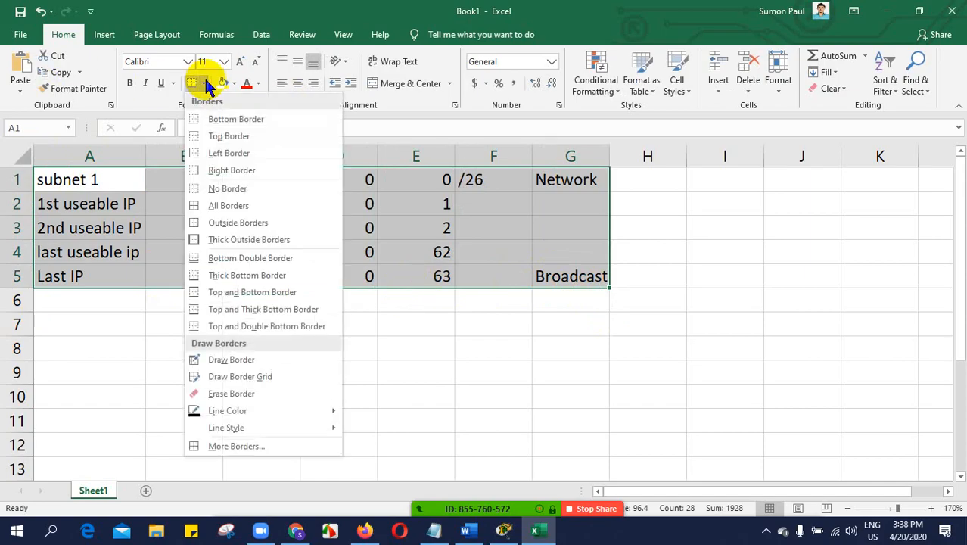
{"action": "left_click", "coordinate": [223, 206]}
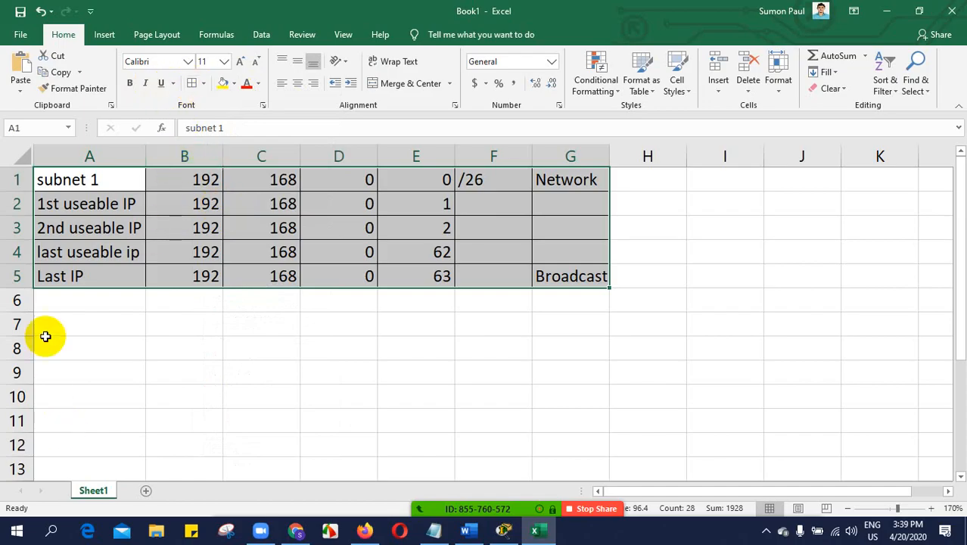
- Copy the subnet 1 table in A1:G5 and paste it starting at A7, leaving row 6 blank
{"action": "left_click_drag", "start_coordinate": [45, 320], "coordinate": [500, 373]}
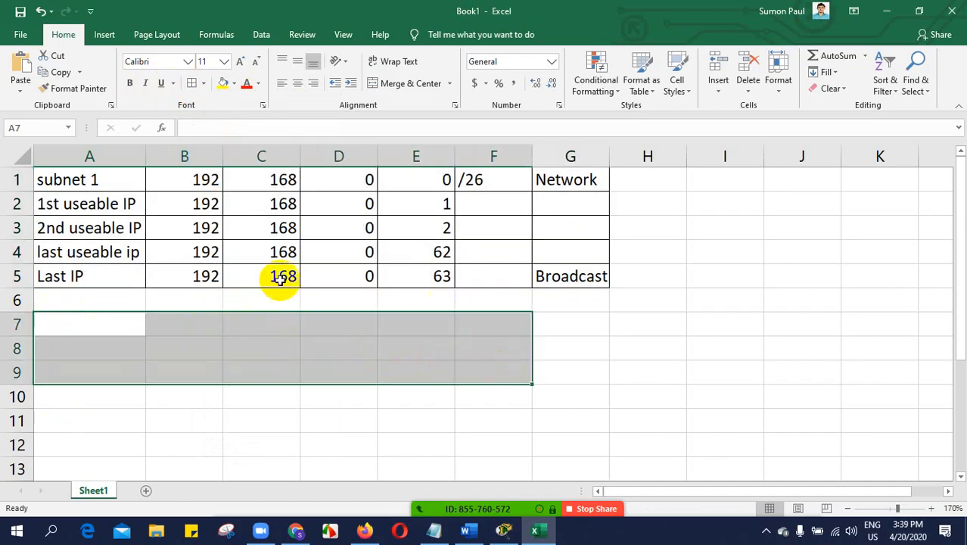
{"action": "left_click", "coordinate": [76, 299]}
{"action": "left_click_drag", "start_coordinate": [46, 180], "coordinate": [558, 274]}
{"action": "key", "text": "ctrl+c"}
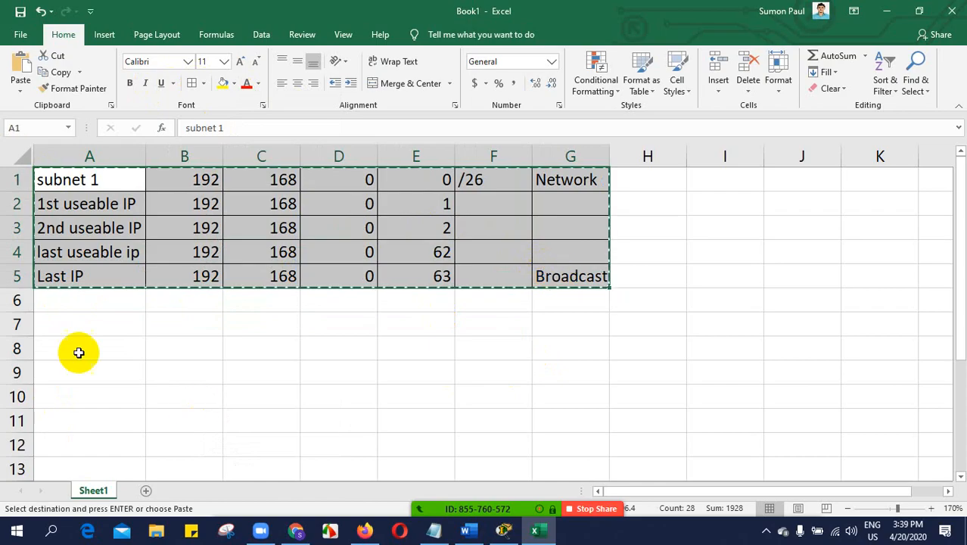
{"action": "left_click_drag", "start_coordinate": [47, 325], "coordinate": [557, 391]}
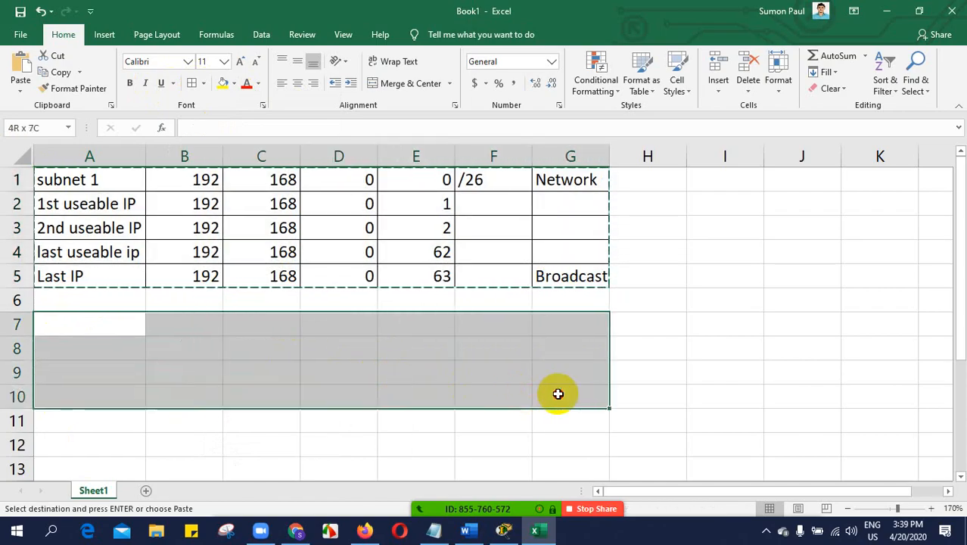
{"action": "left_click_drag", "start_coordinate": [76, 331], "coordinate": [559, 316]}
{"action": "key", "text": "ctrl+v"}
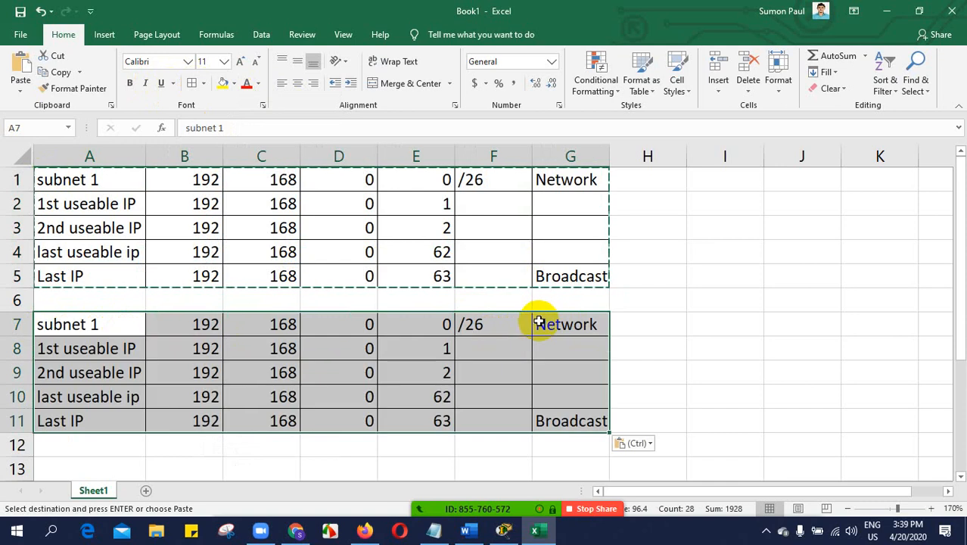
- Change the title of the copied table in A7 to "subnet 2"
{"action": "left_click", "coordinate": [114, 321]}
{"action": "double_click", "coordinate": [111, 324]}
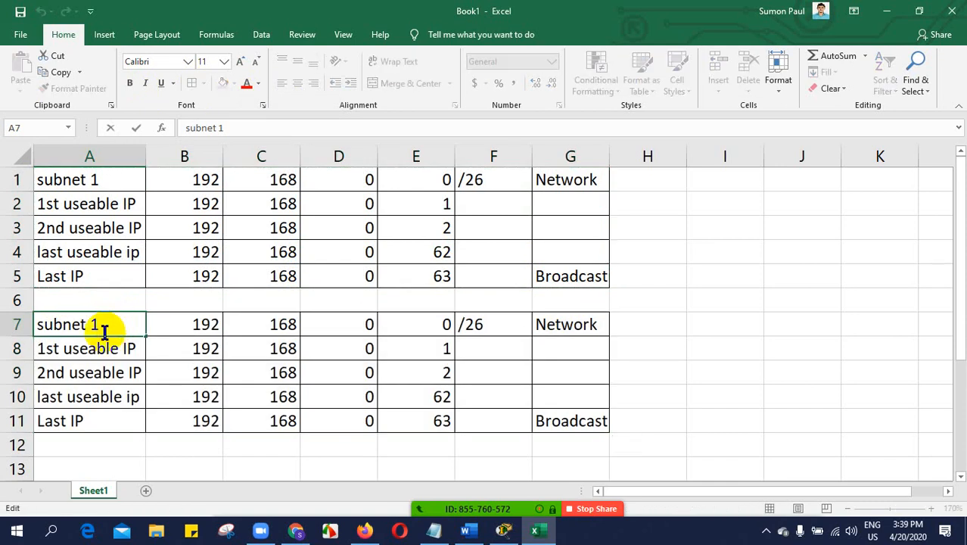
{"action": "key", "text": "BackSpace"}
{"action": "type", "text": "2"}
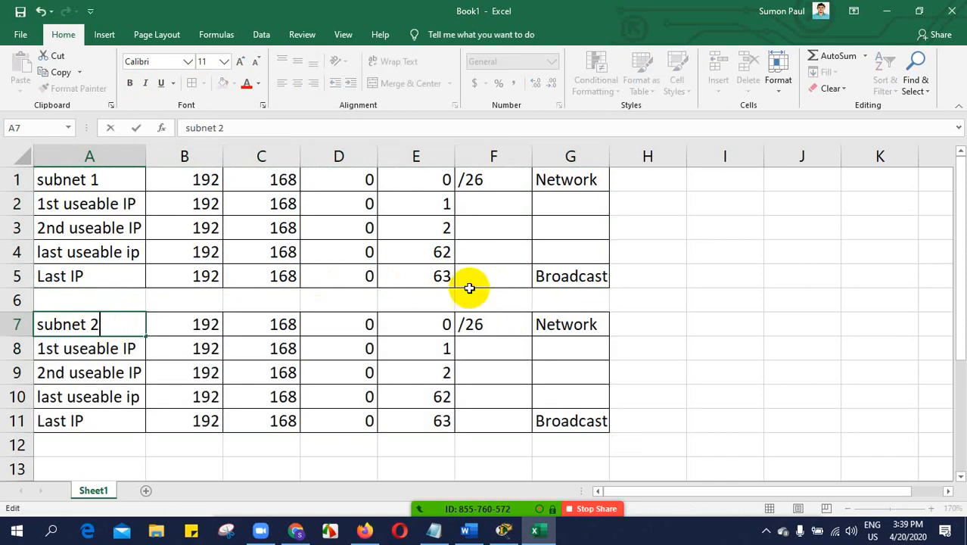
{"action": "left_click", "coordinate": [442, 277]}
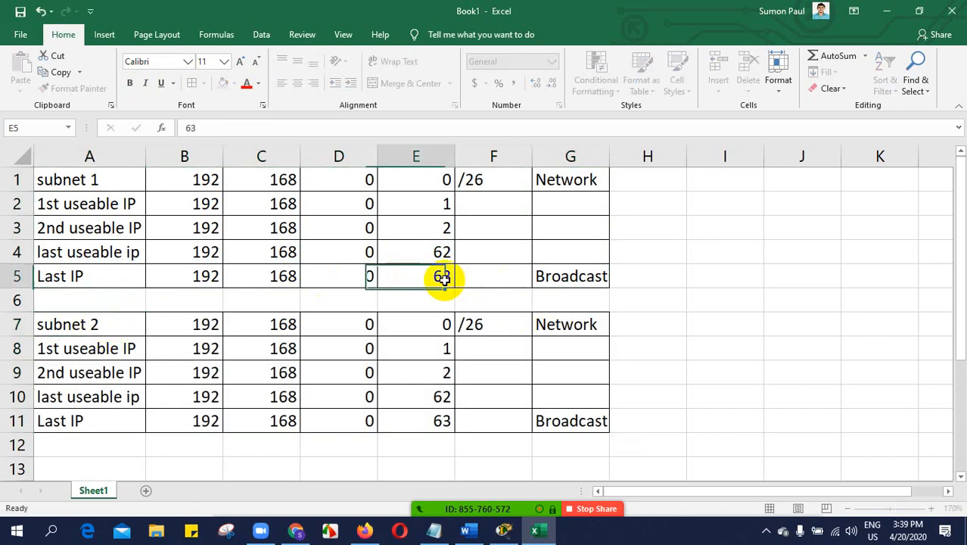
- Set the final octet of subnet 2's network address in E7 to 64
{"action": "left_click", "coordinate": [445, 325]}
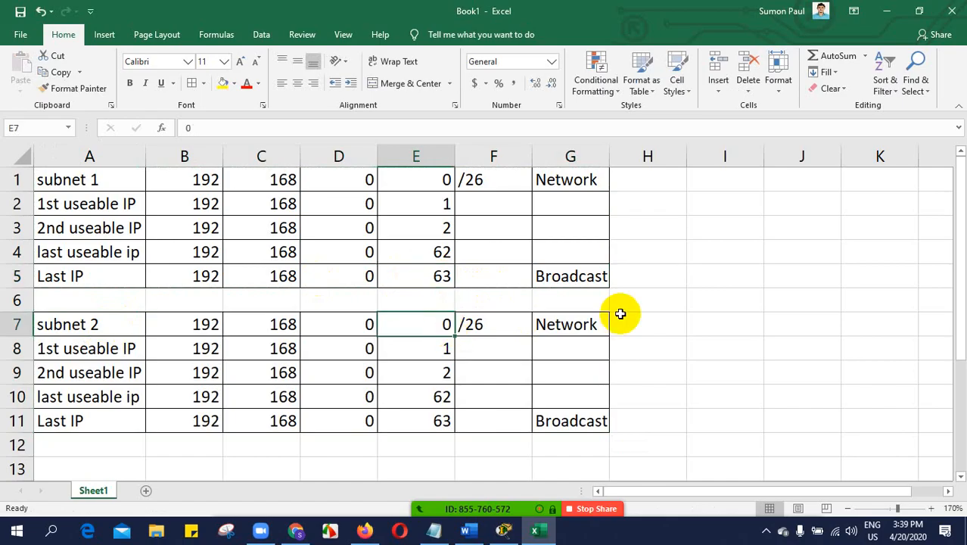
{"action": "type", "text": "64"}
{"action": "key", "text": "Tab"}
{"action": "key", "text": "Tab"}
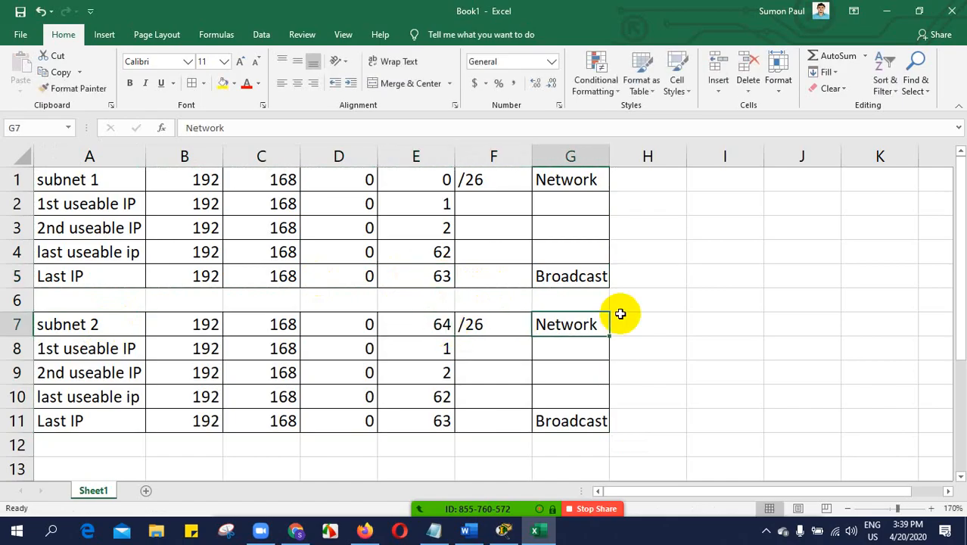
- Set subnet 2's final octets to 127 for the Last IP and 126 for the last useable IP
{"action": "left_click", "coordinate": [444, 421]}
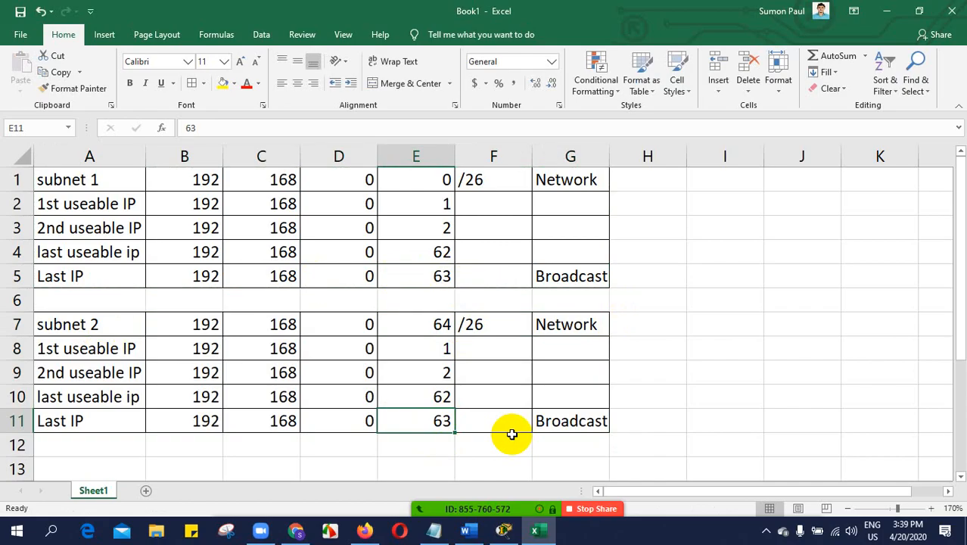
{"action": "type", "text": "127"}
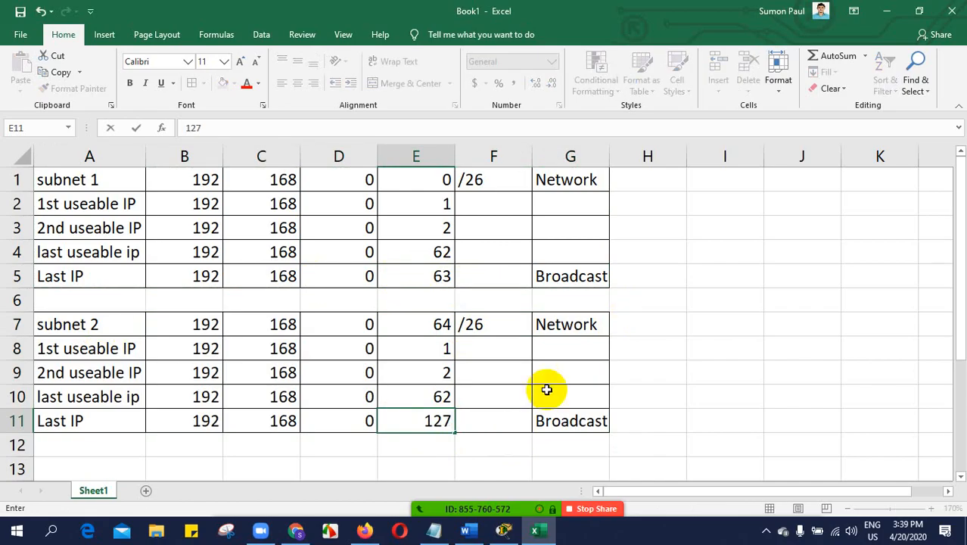
{"action": "left_click", "coordinate": [430, 401]}
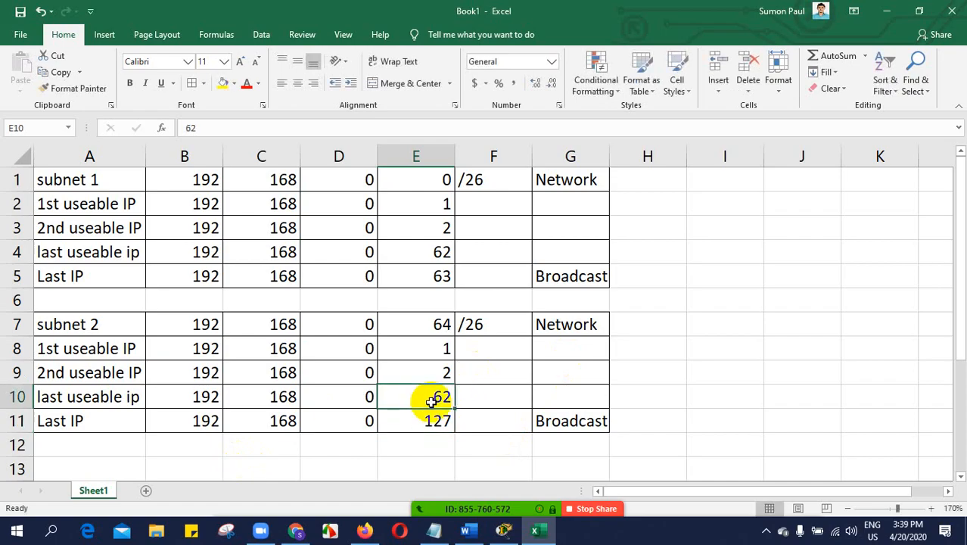
{"action": "type", "text": "126"}
{"action": "key", "text": "Up"}
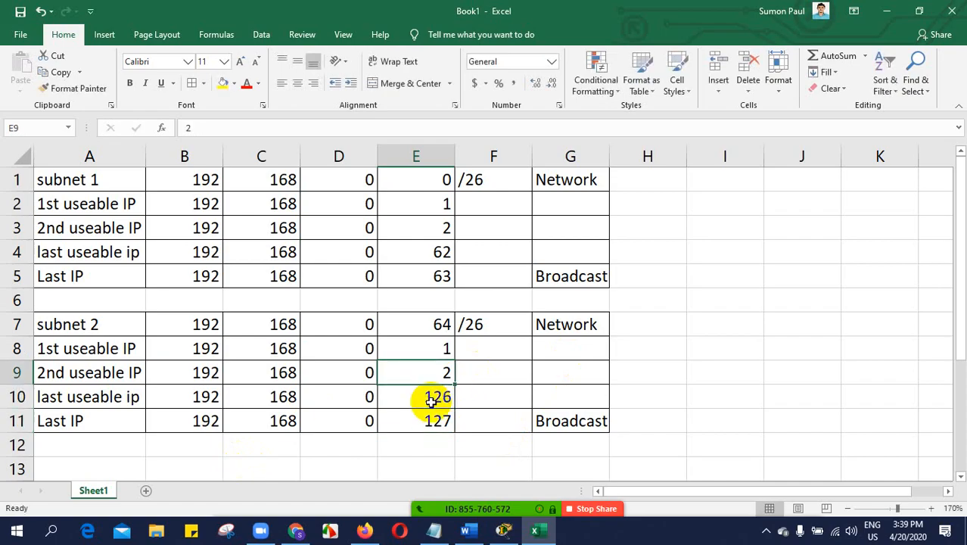
- Set the final octets of subnet 2's 1st and 2nd useable IPs to 65 and 66
{"action": "key", "text": "Up"}
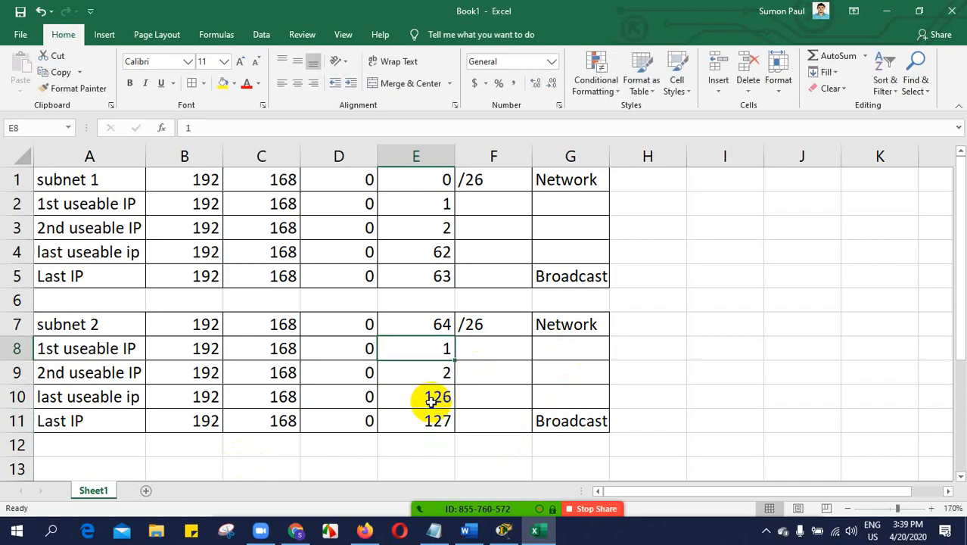
{"action": "type", "text": "65"}
{"action": "key", "text": "Return"}
{"action": "type", "text": "66"}
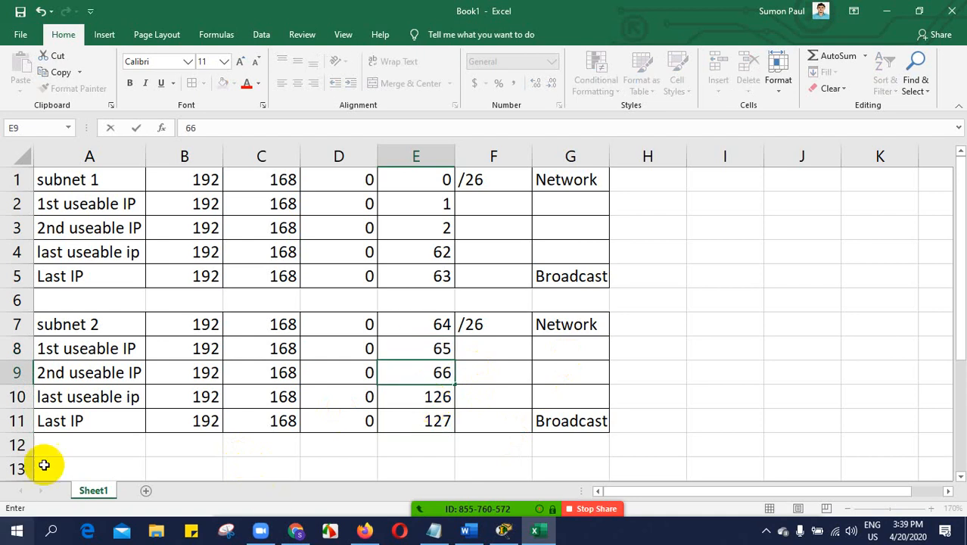
{"action": "scroll", "coordinate": [265, 287], "scroll_direction": "down", "scroll_amount": 2}
{"action": "scroll", "coordinate": [302, 333], "scroll_direction": "up", "scroll_amount": 2}
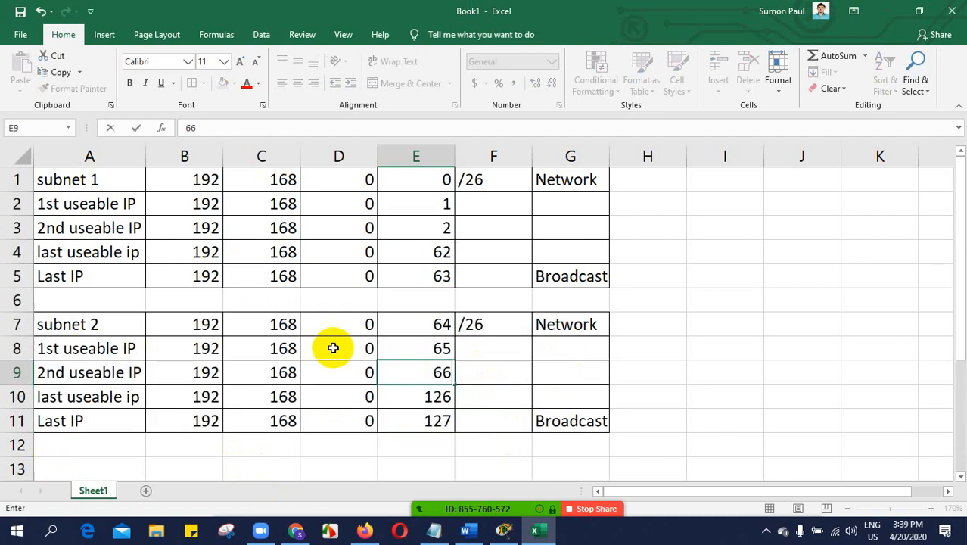
{"action": "scroll", "coordinate": [331, 348], "scroll_direction": "down", "scroll_amount": 1}
{"action": "scroll", "coordinate": [99, 301], "scroll_direction": "up", "scroll_amount": 1}
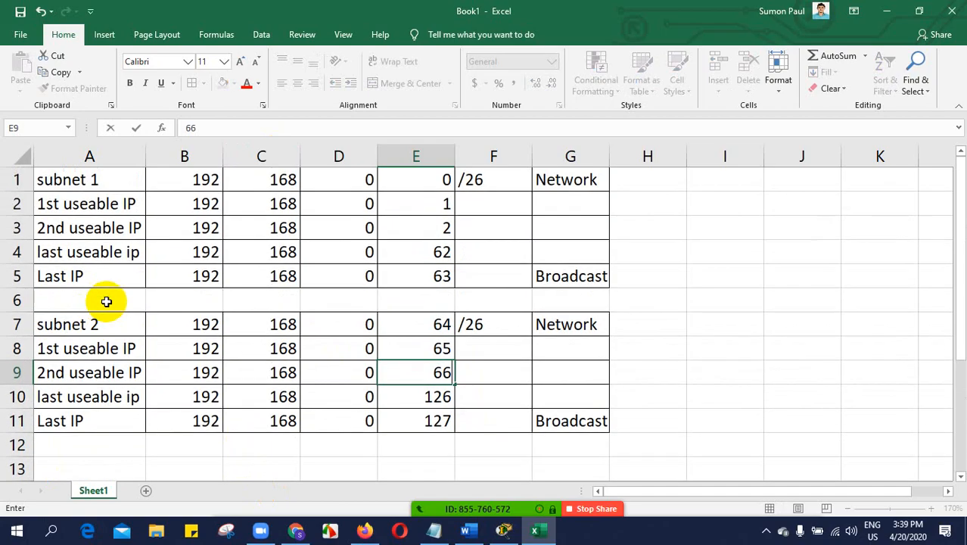
{"action": "scroll", "coordinate": [136, 315], "scroll_direction": "down", "scroll_amount": 1}
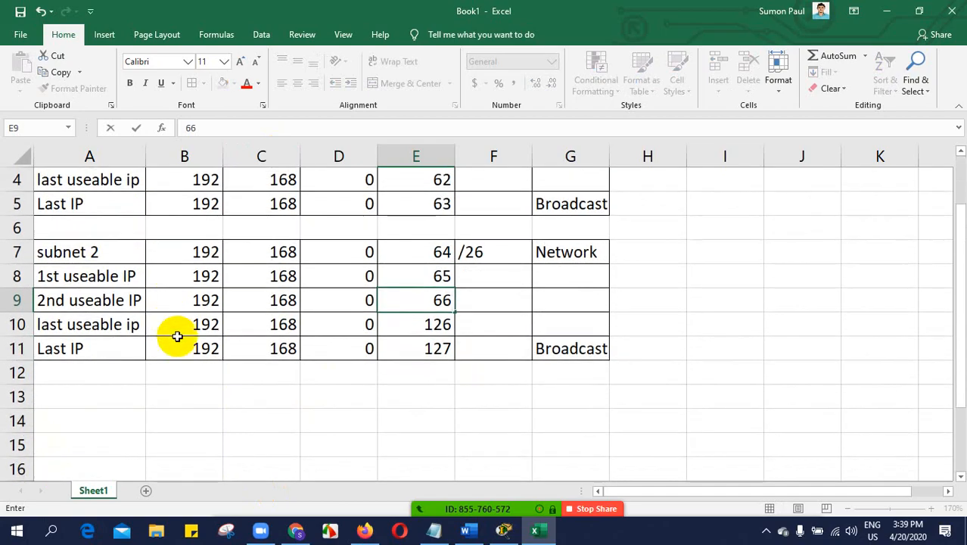
{"action": "scroll", "coordinate": [177, 336], "scroll_direction": "up", "scroll_amount": 1}
- Switch to Cisco Packet Tracer, move the red 192.168.0.0/27 note slightly higher beside the topology, and return to the Excel workbook
{"action": "left_click", "coordinate": [503, 530]}
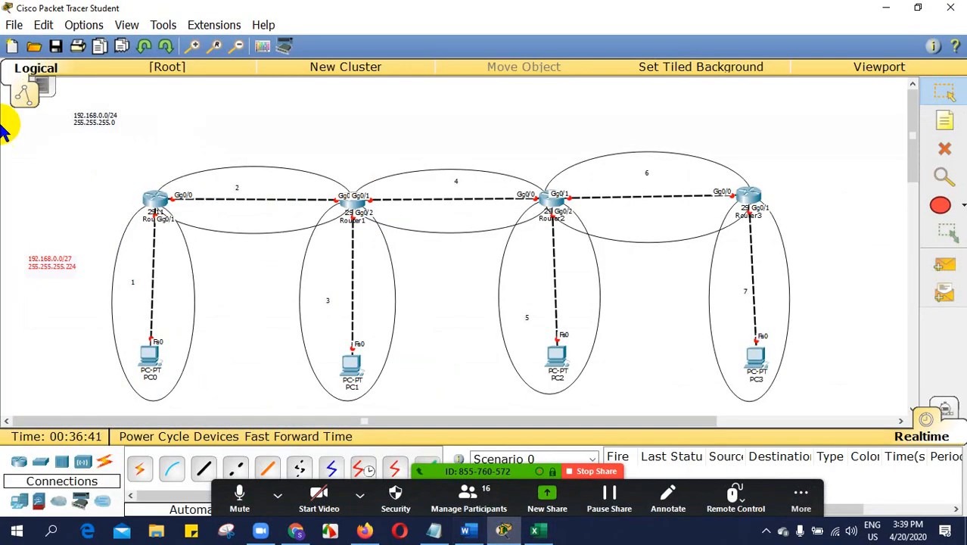
{"action": "left_click_drag", "start_coordinate": [51, 266], "coordinate": [56, 234]}
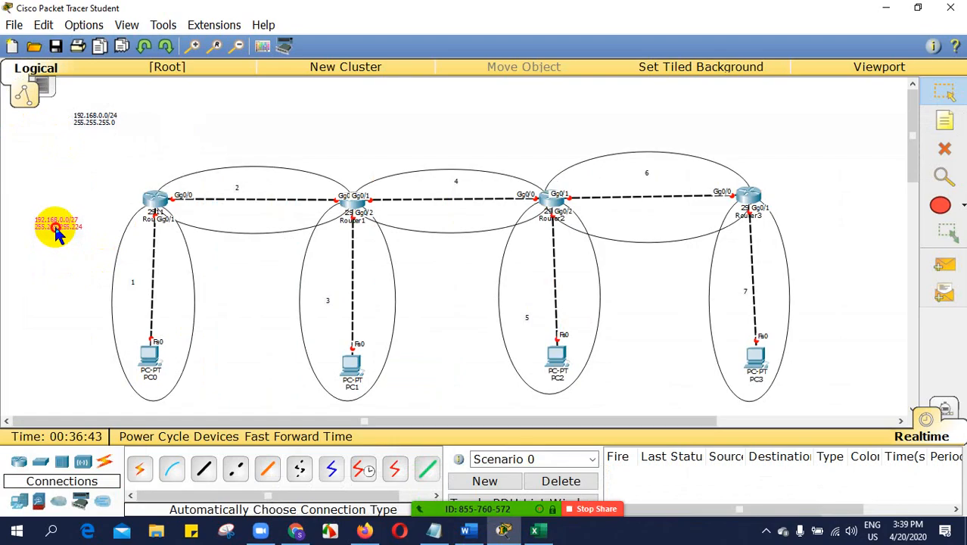
{"action": "left_click", "coordinate": [539, 530]}
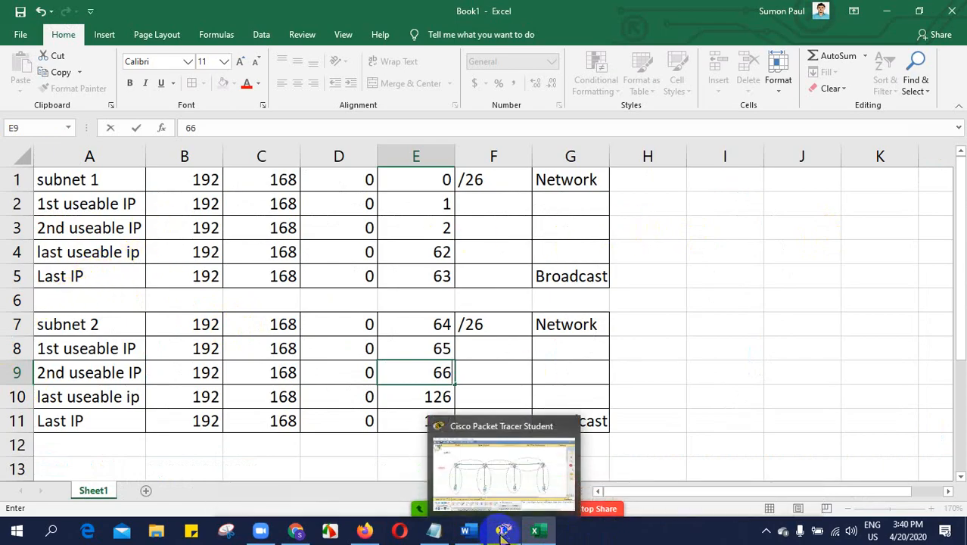
- Switch to the Word notes and change the large network address heading to 192.168.0.0/27
{"action": "left_click", "coordinate": [473, 536]}
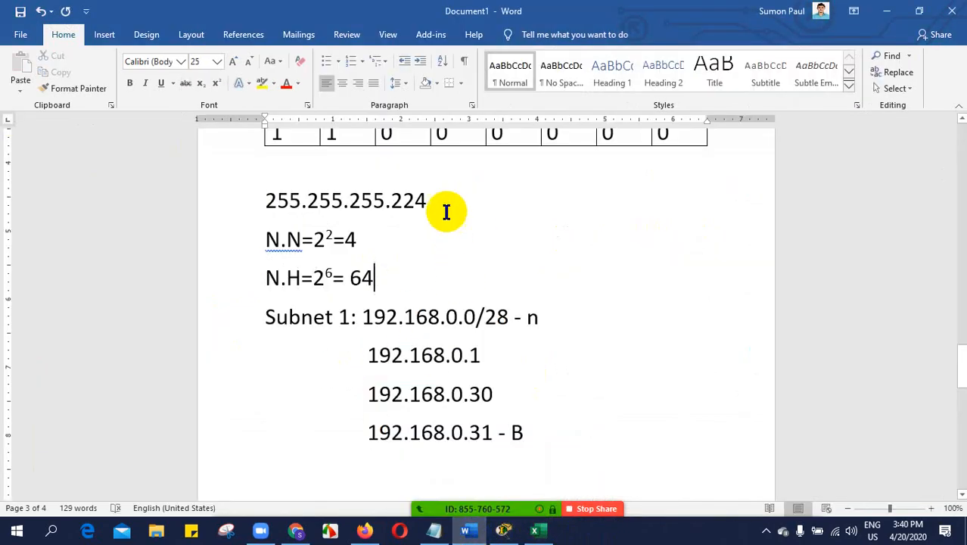
{"action": "left_click_drag", "start_coordinate": [426, 201], "coordinate": [255, 199]}
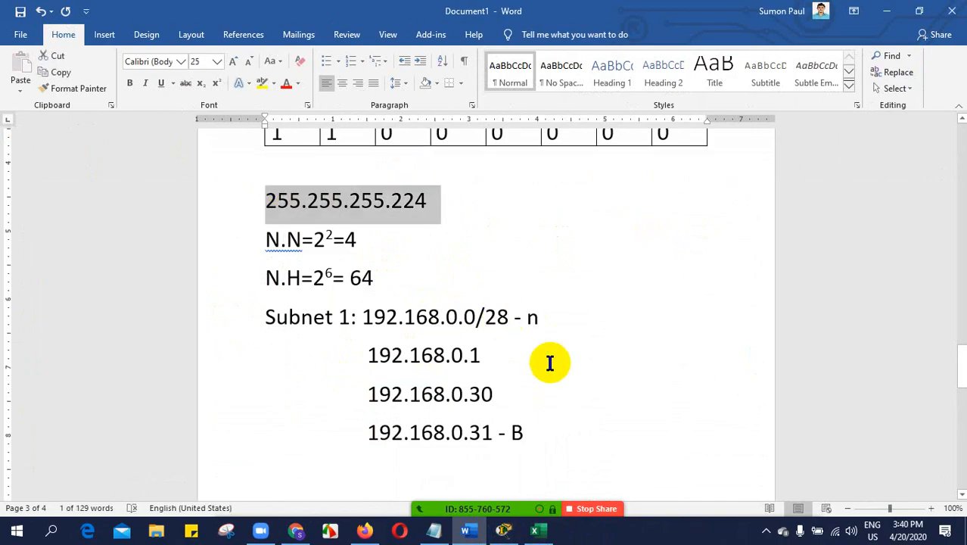
{"action": "left_click_drag", "start_coordinate": [504, 399], "coordinate": [367, 354]}
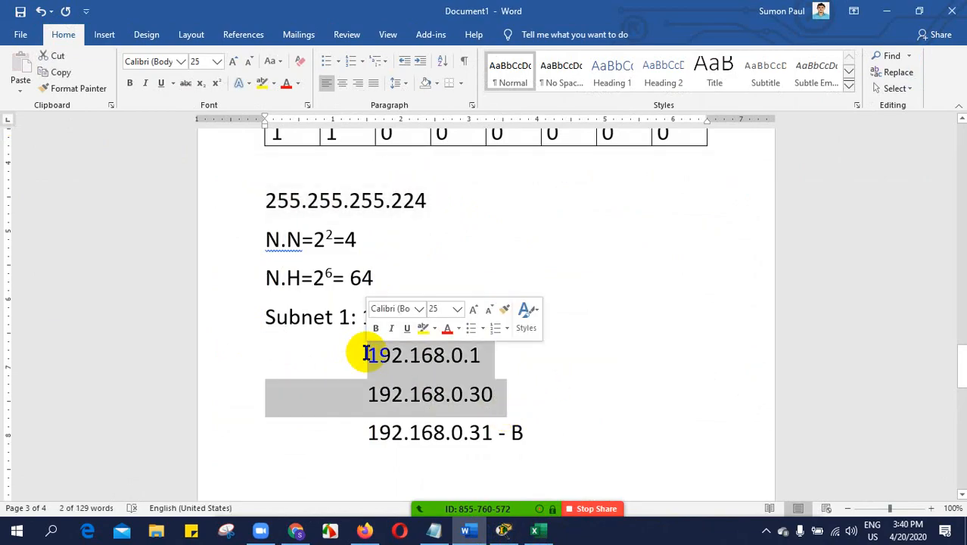
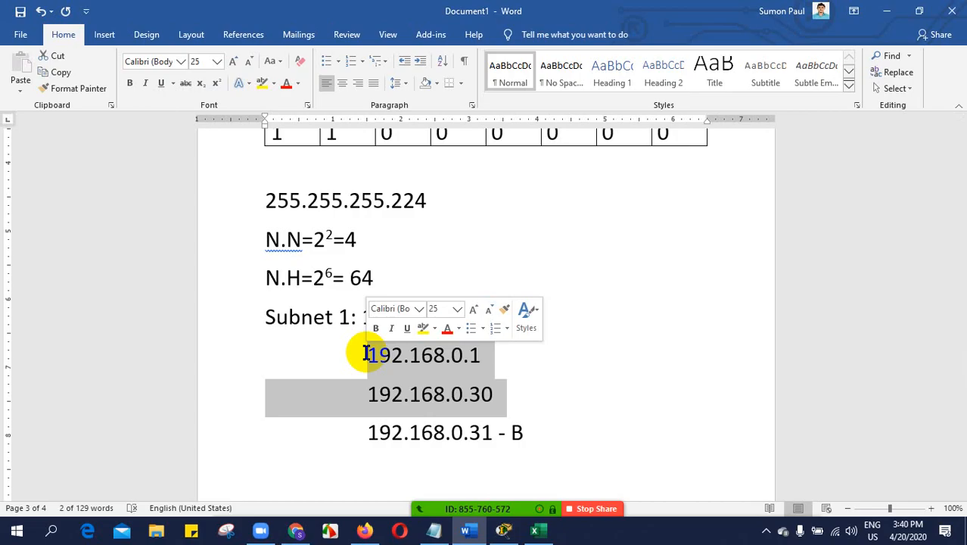
{"action": "scroll", "coordinate": [514, 302], "scroll_direction": "up", "scroll_amount": 3}
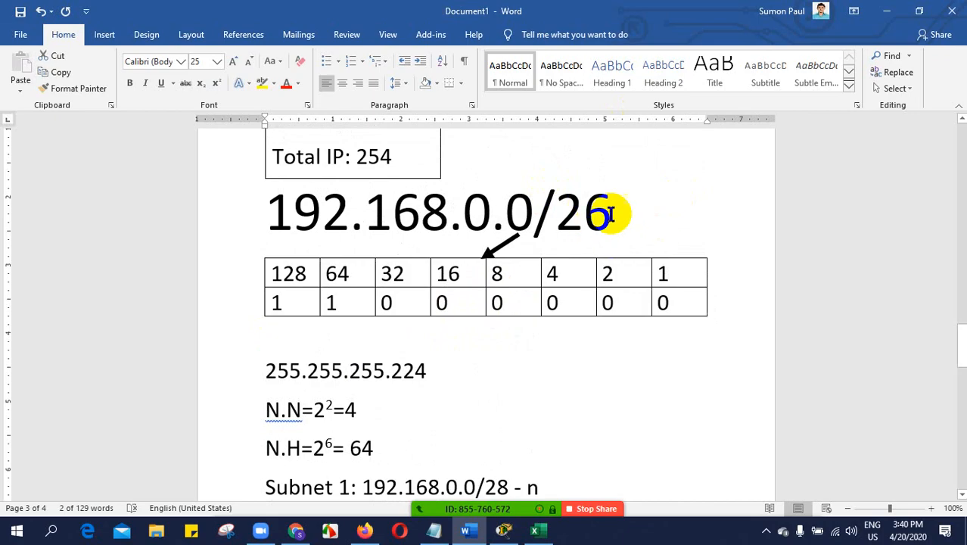
{"action": "left_click", "coordinate": [612, 213]}
{"action": "key", "text": "BackSpace"}
{"action": "type", "text": "7"}
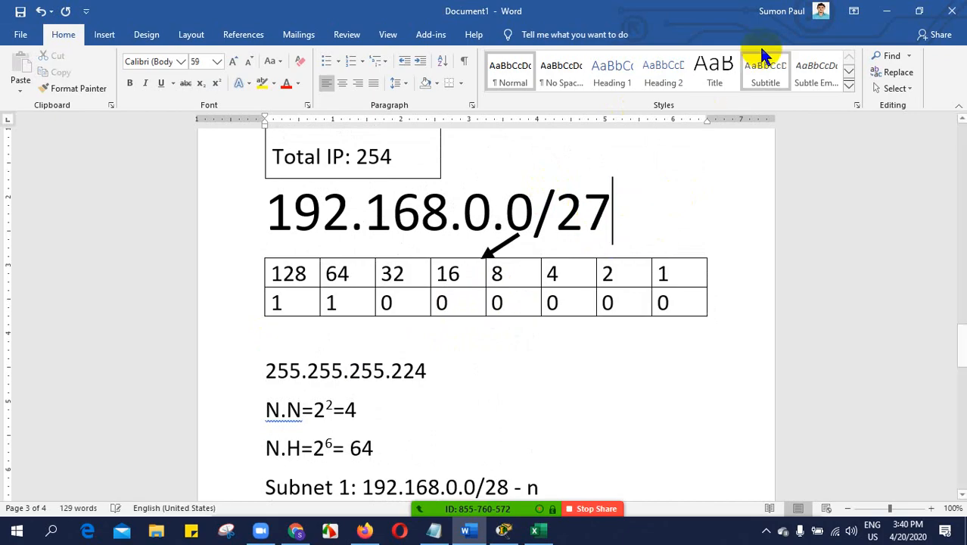
- Set the bit under 32 in the binary place-value table to 1
{"action": "left_click", "coordinate": [401, 304]}
{"action": "type", "text": "1"}
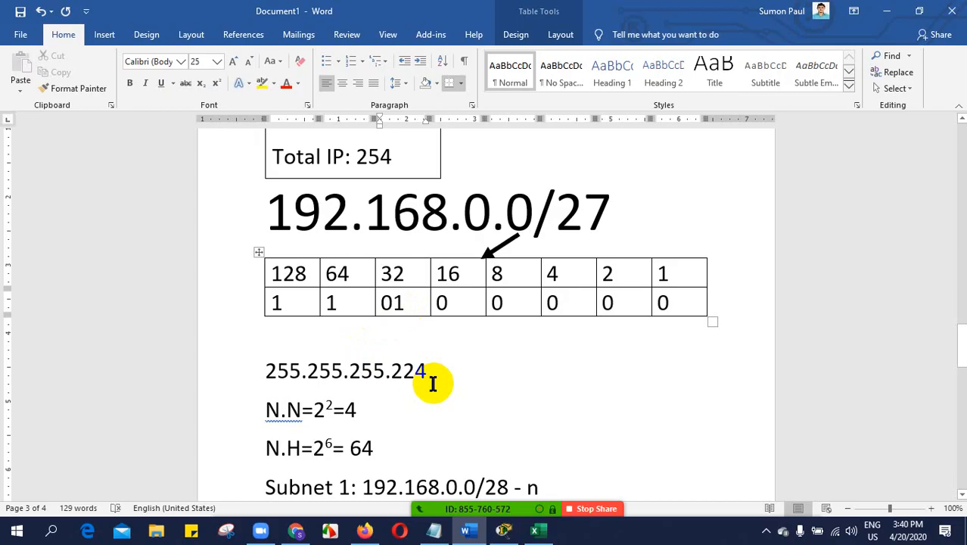
{"action": "key", "text": "BackSpace"}
{"action": "key", "text": "BackSpace"}
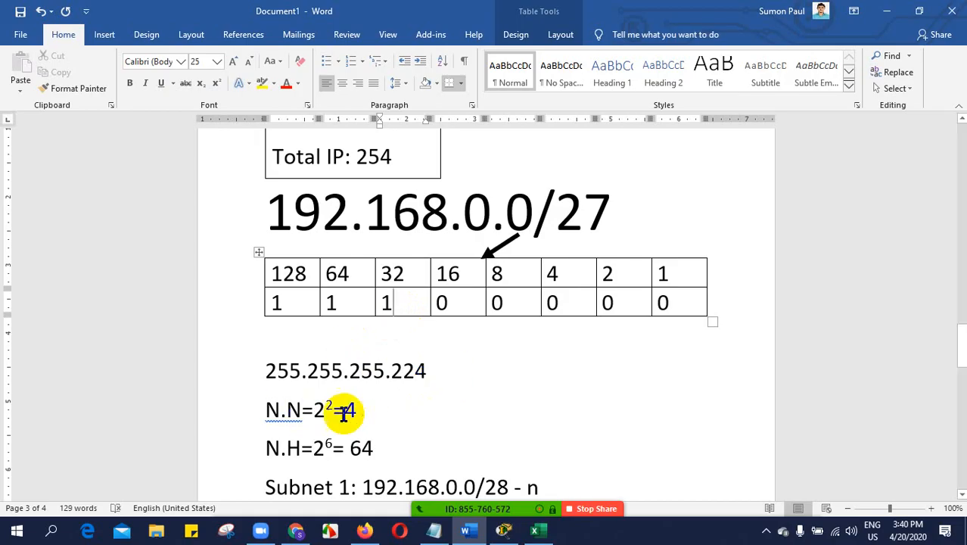
- Update the N.N line to 2 to the power 3 = 8 and the N.H line to 2 to the power 5 = 32
{"action": "left_click", "coordinate": [334, 409]}
{"action": "key", "text": "BackSpace"}
{"action": "type", "text": "3"}
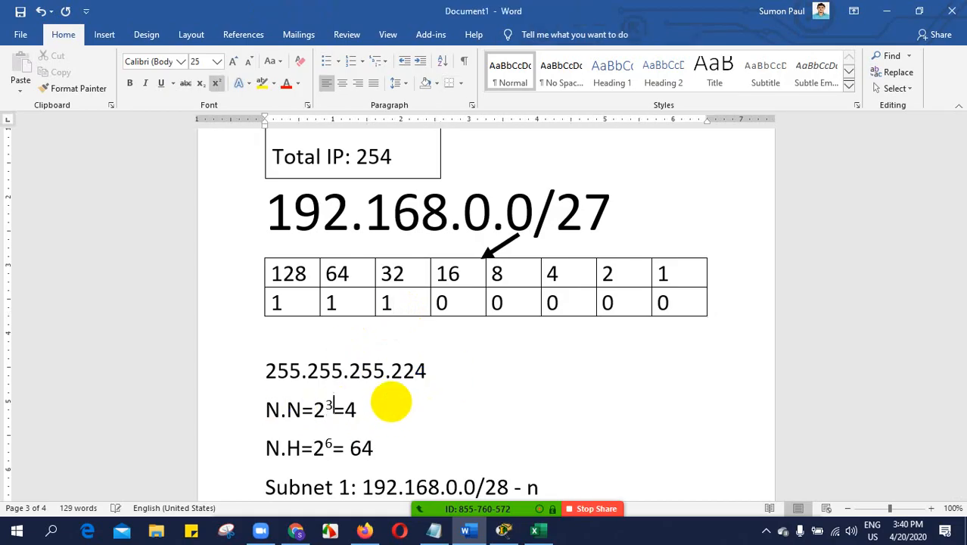
{"action": "double_click", "coordinate": [361, 410]}
{"action": "type", "text": "8"}
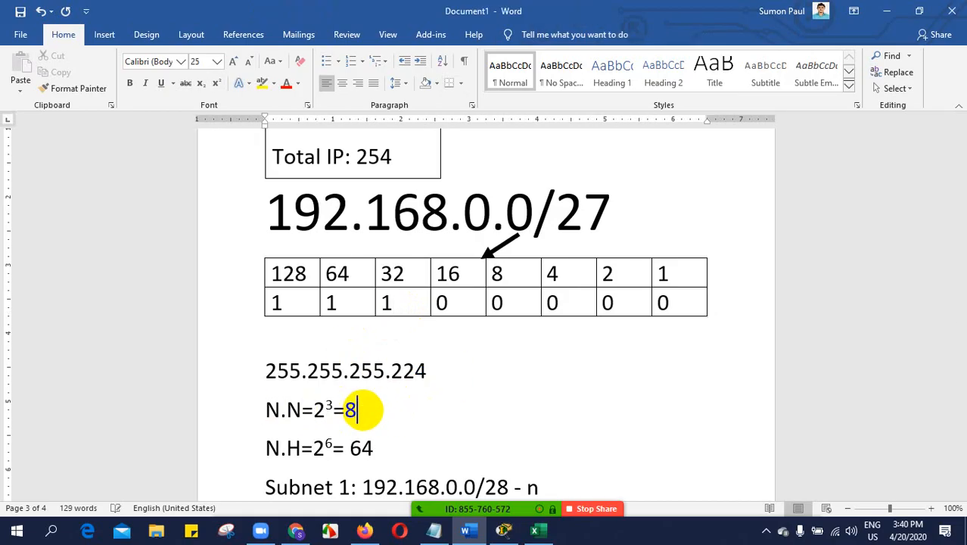
{"action": "left_click", "coordinate": [332, 446]}
{"action": "key", "text": "BackSpace"}
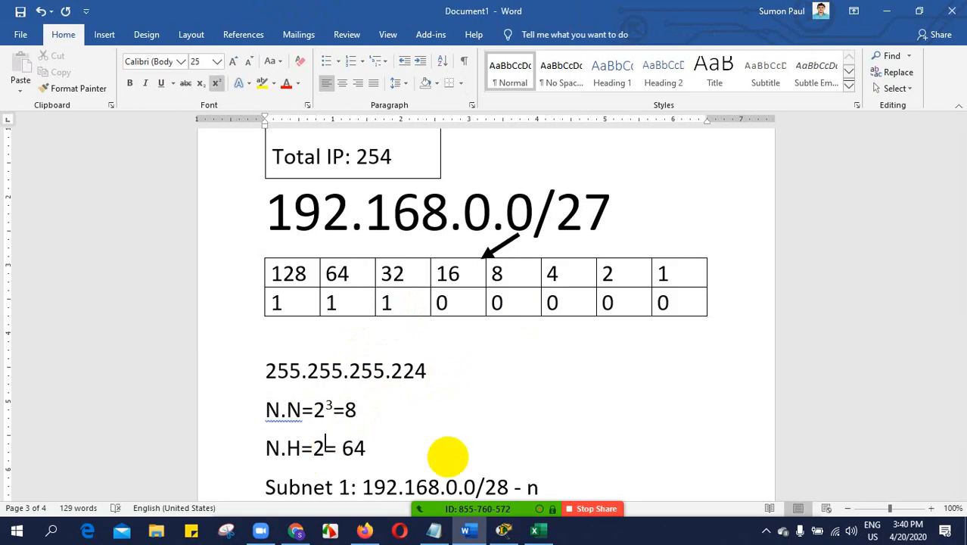
{"action": "type", "text": "5"}
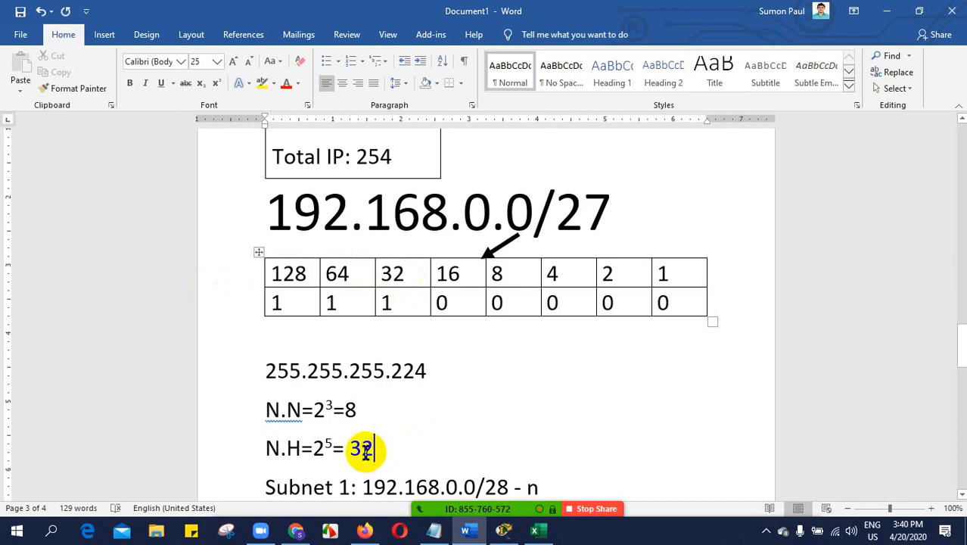
- Review the subnet mask, the N.N and N.H results, and the Subnet 1 address list in the notes
{"action": "scroll", "coordinate": [490, 397], "scroll_direction": "down", "scroll_amount": 3}
{"action": "scroll", "coordinate": [522, 397], "scroll_direction": "down", "scroll_amount": 2}
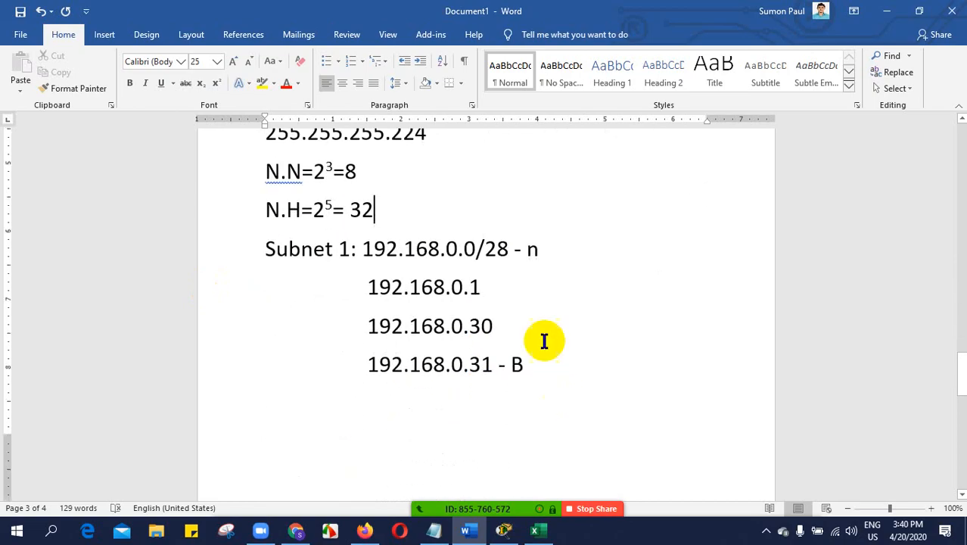
{"action": "scroll", "coordinate": [492, 318], "scroll_direction": "up", "scroll_amount": 3}
{"action": "scroll", "coordinate": [468, 368], "scroll_direction": "up", "scroll_amount": 3}
{"action": "scroll", "coordinate": [469, 367], "scroll_direction": "down", "scroll_amount": 4}
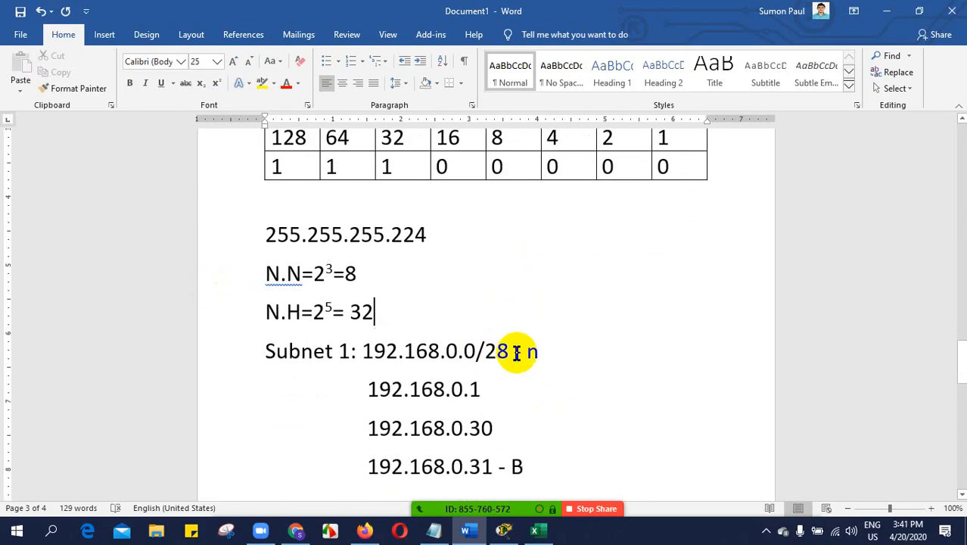
{"action": "left_click", "coordinate": [512, 351]}
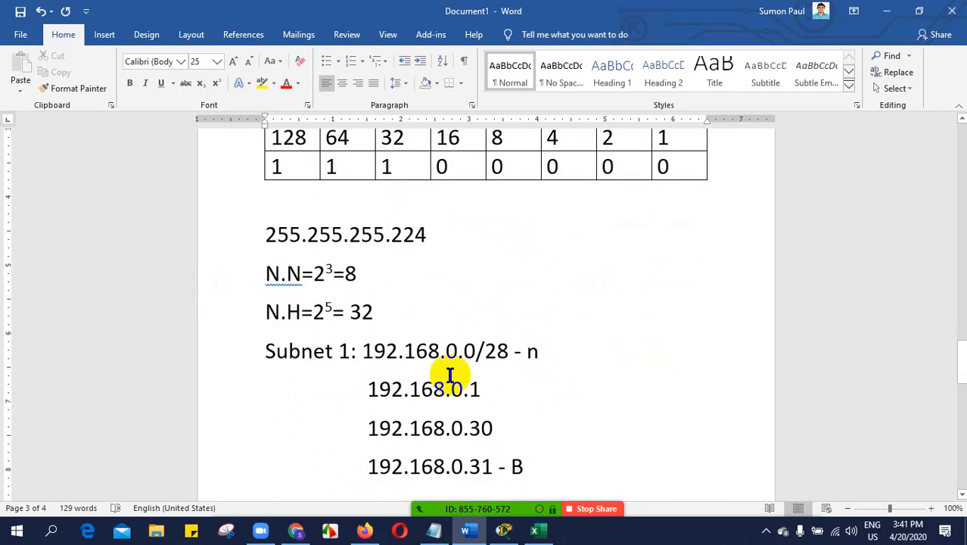
{"action": "scroll", "coordinate": [488, 378], "scroll_direction": "down", "scroll_amount": 6}
{"action": "scroll", "coordinate": [488, 379], "scroll_direction": "up", "scroll_amount": 6}
{"action": "left_click_drag", "start_coordinate": [431, 235], "coordinate": [264, 233]}
{"action": "key", "text": "Right"}
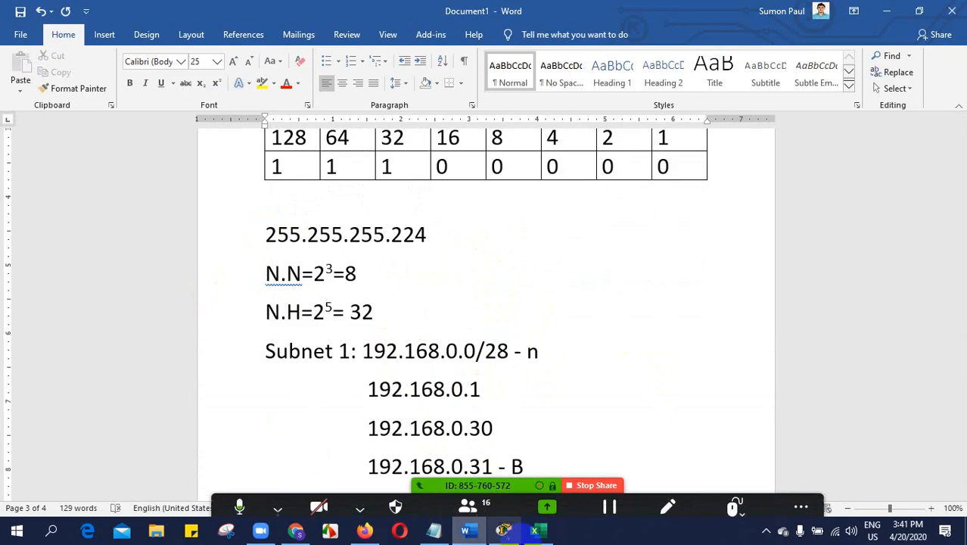
- Switch to Cisco Packet Tracer, move the 192.168.0.0/27 note closer to the first router, and inspect the topology
{"action": "left_click", "coordinate": [504, 532]}
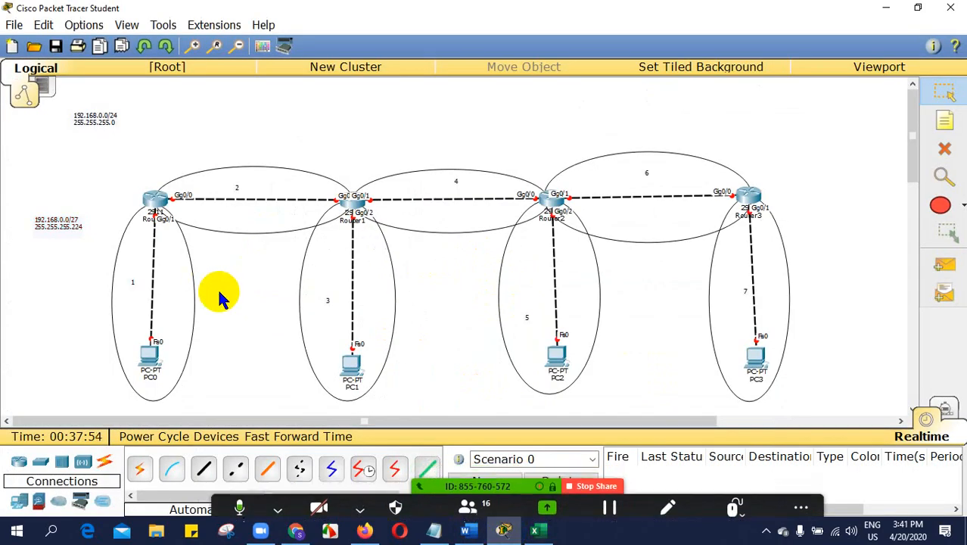
{"action": "left_click_drag", "start_coordinate": [45, 233], "coordinate": [80, 217]}
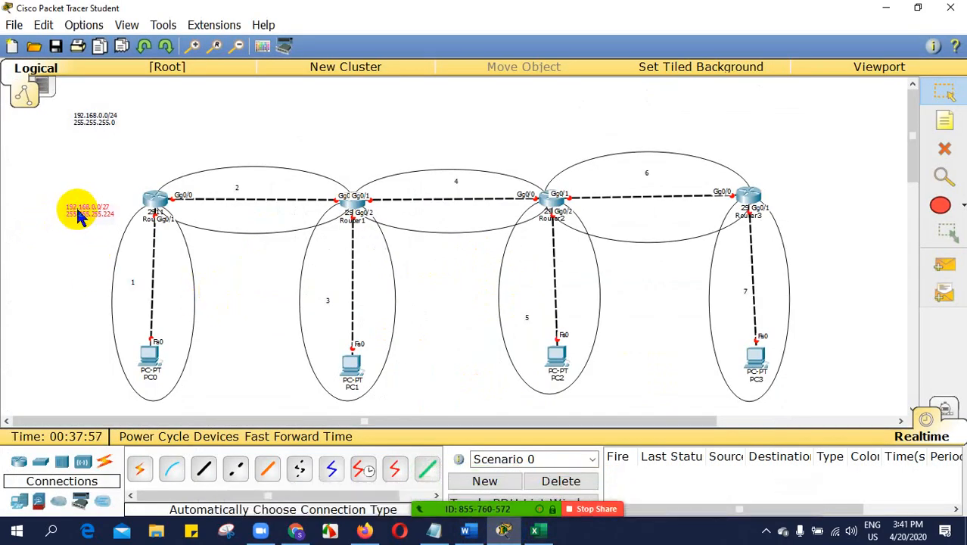
{"action": "left_click", "coordinate": [194, 46]}
{"action": "scroll", "coordinate": [277, 125], "scroll_direction": "down", "scroll_amount": 3}
{"action": "scroll", "coordinate": [290, 204], "scroll_direction": "up", "scroll_amount": 3}
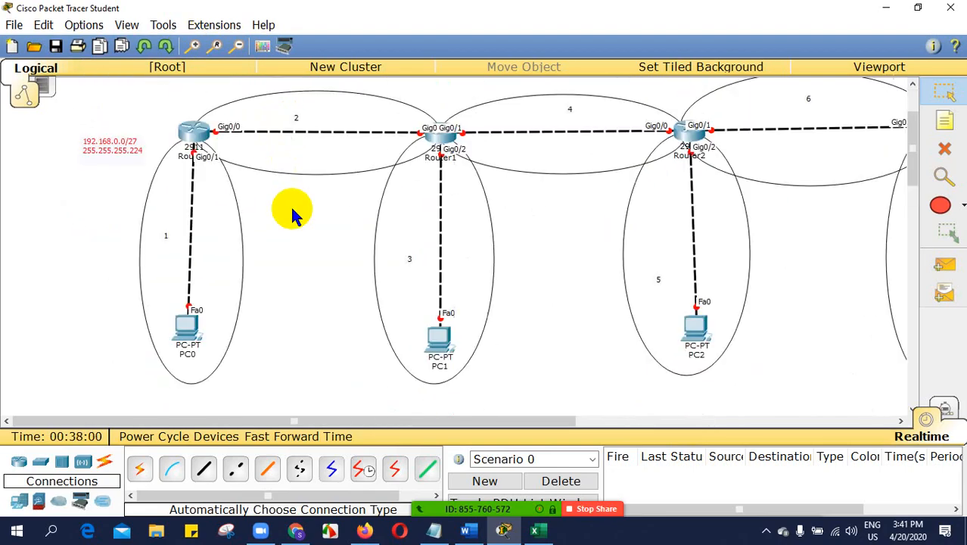
{"action": "left_click", "coordinate": [237, 46]}
{"action": "left_click", "coordinate": [237, 46]}
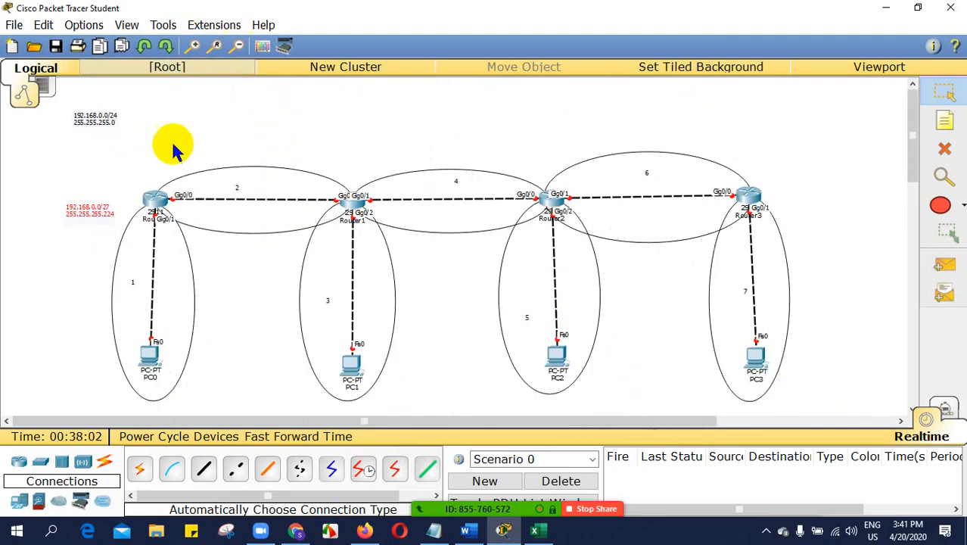
- Select the whole numbered topology, clear the selection, and move the 192.168.0.0/27 note away from the first router
{"action": "left_click_drag", "start_coordinate": [137, 172], "coordinate": [841, 396]}
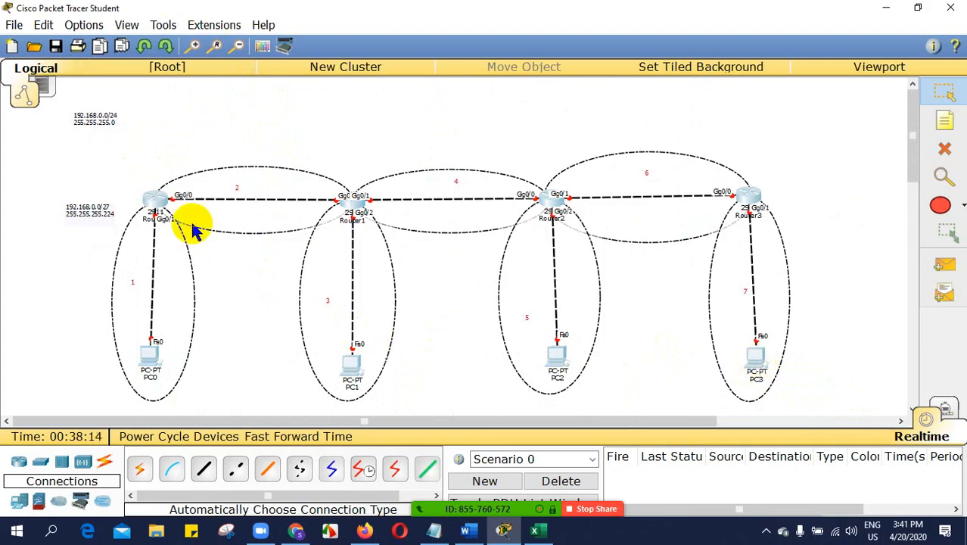
{"action": "left_click", "coordinate": [742, 359]}
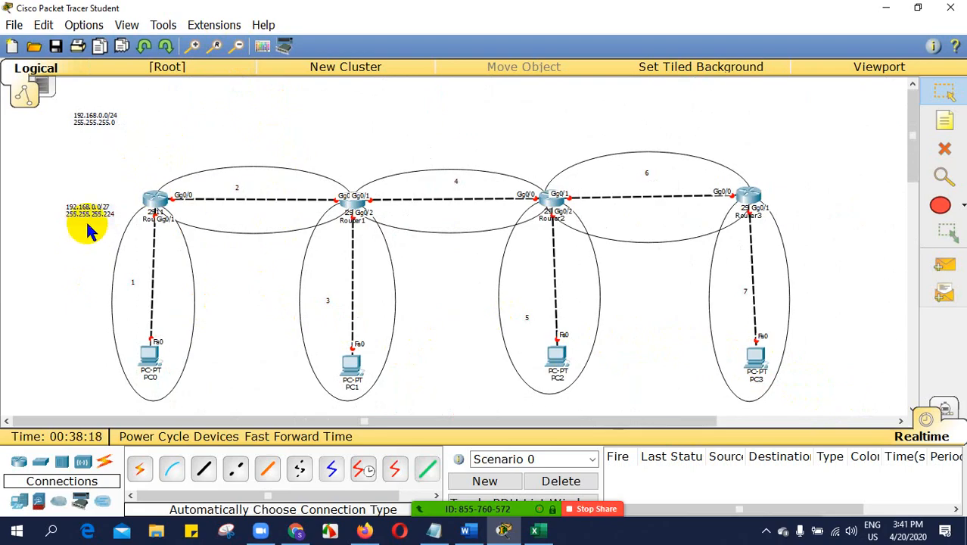
{"action": "left_click_drag", "start_coordinate": [86, 223], "coordinate": [60, 211]}
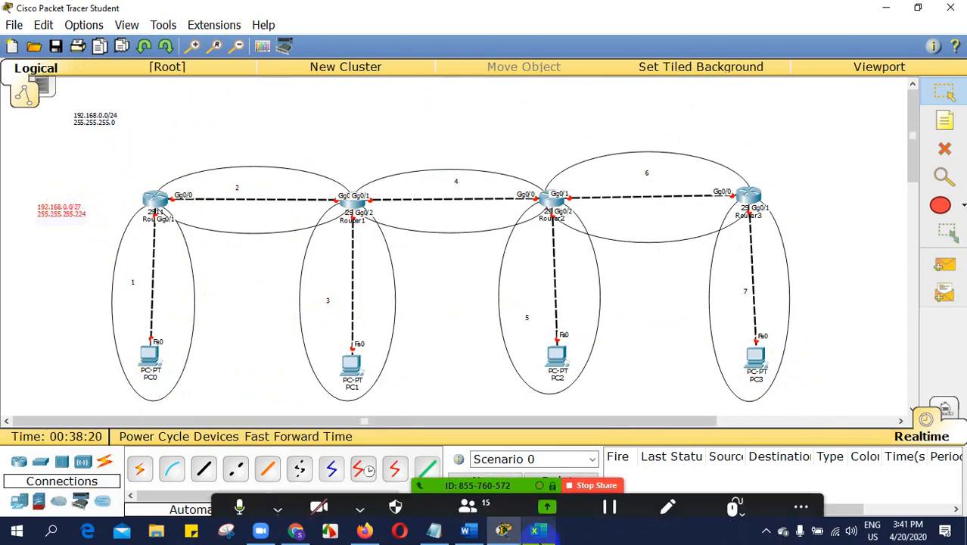
- Return to the Excel workbook, commit the pending entry in E9, and change the label in A7 to "Subnet 2"
{"action": "left_click", "coordinate": [536, 530]}
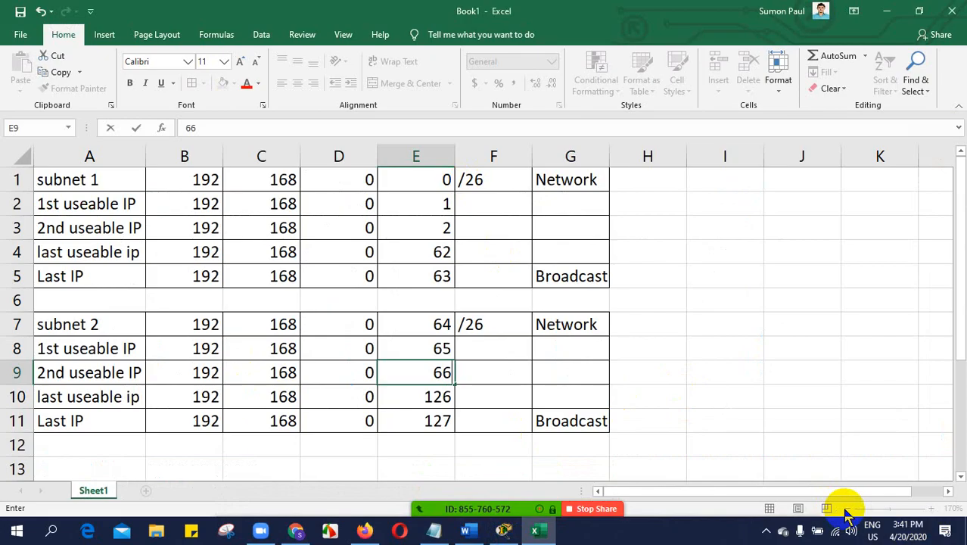
{"action": "left_click", "coordinate": [791, 439]}
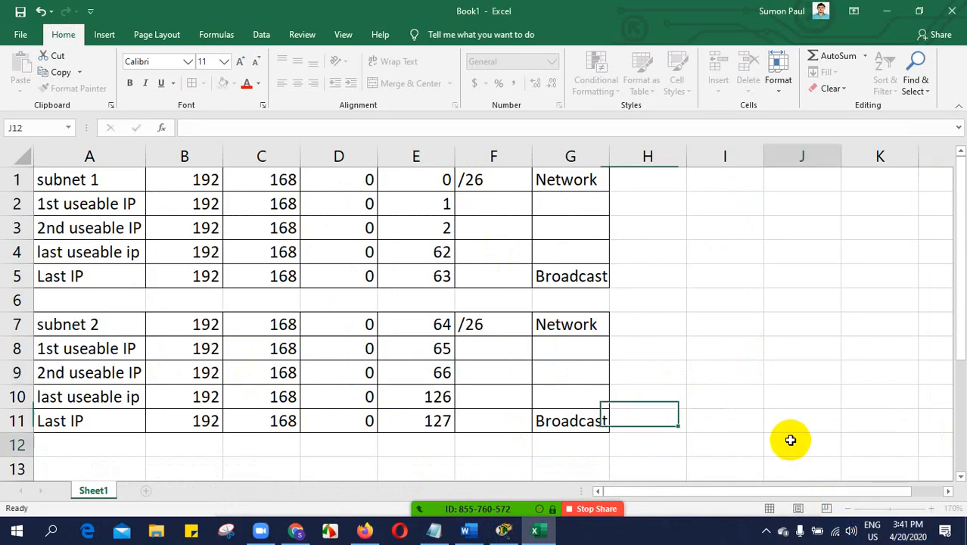
{"action": "left_click", "coordinate": [850, 509]}
{"action": "left_click", "coordinate": [849, 510]}
{"action": "left_click", "coordinate": [849, 509]}
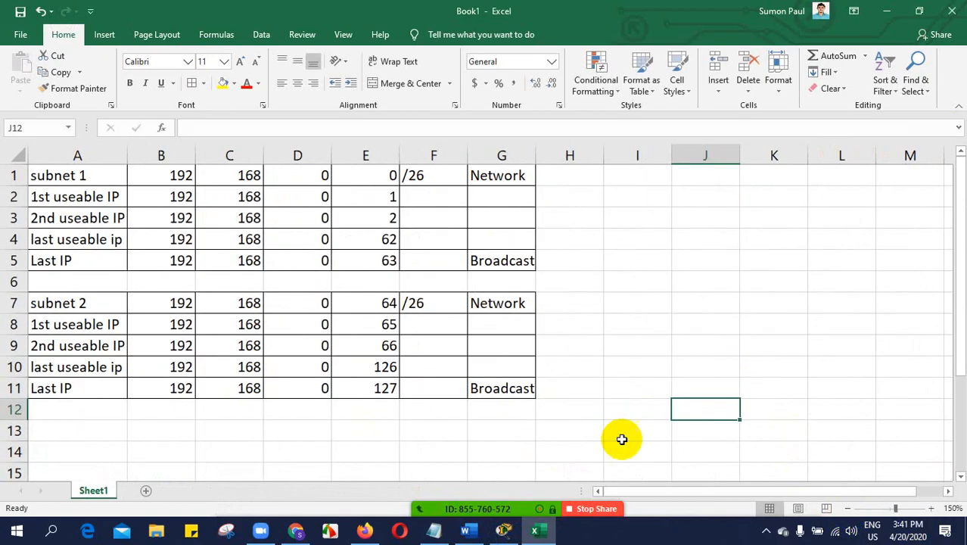
{"action": "double_click", "coordinate": [34, 304]}
{"action": "key", "text": "BackSpace"}
{"action": "type", "text": "S"}
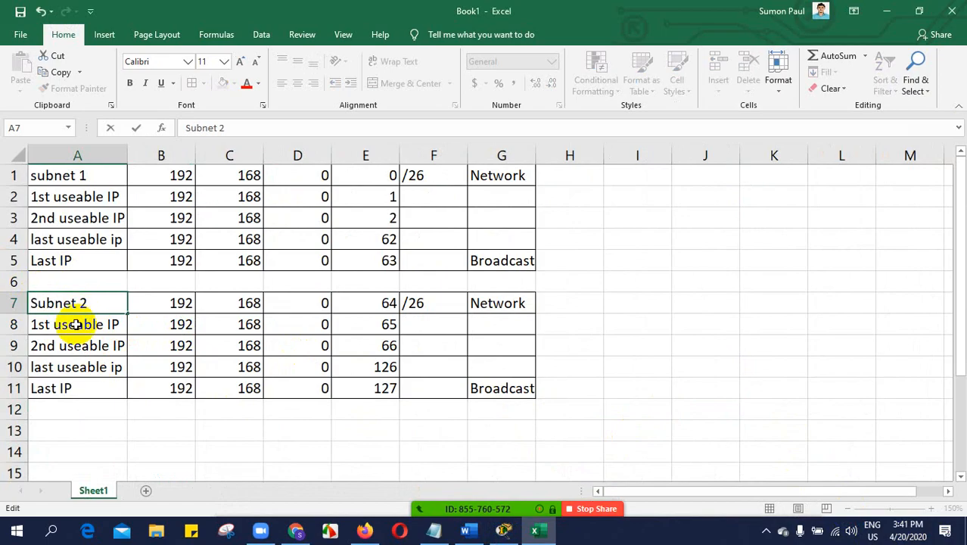
- Change the label in A1 to "Subnet 1" with a capital S
{"action": "left_click", "coordinate": [36, 177]}
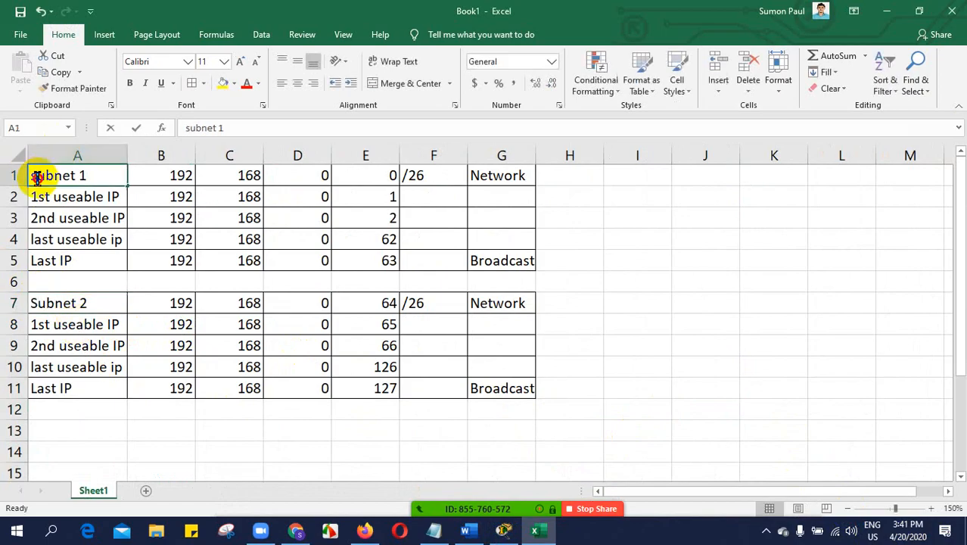
{"action": "double_click", "coordinate": [37, 177]}
{"action": "key", "text": "BackSpace"}
{"action": "type", "text": "S"}
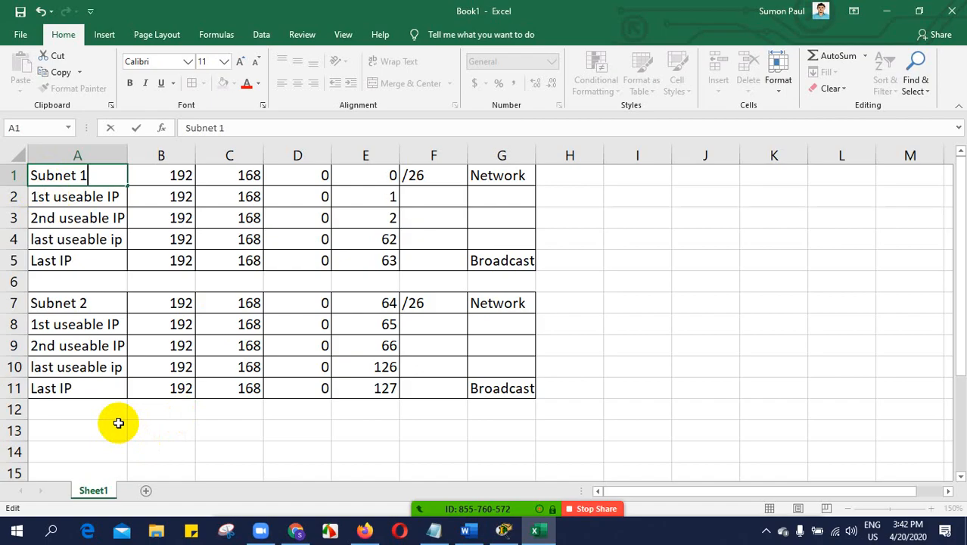
- Save the workbook to the Desktop under the file name Subnetting
{"action": "left_click", "coordinate": [19, 12]}
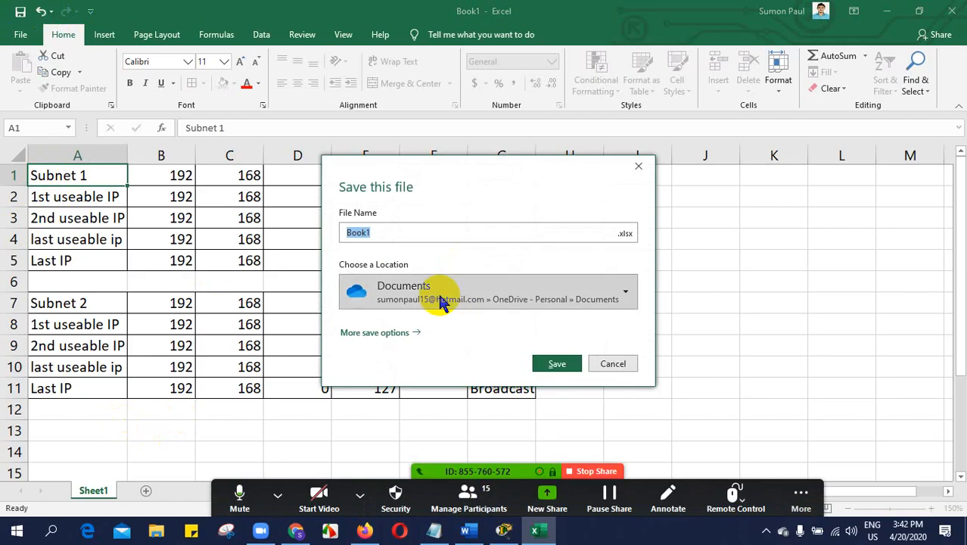
{"action": "left_click", "coordinate": [442, 302]}
{"action": "left_click", "coordinate": [401, 473]}
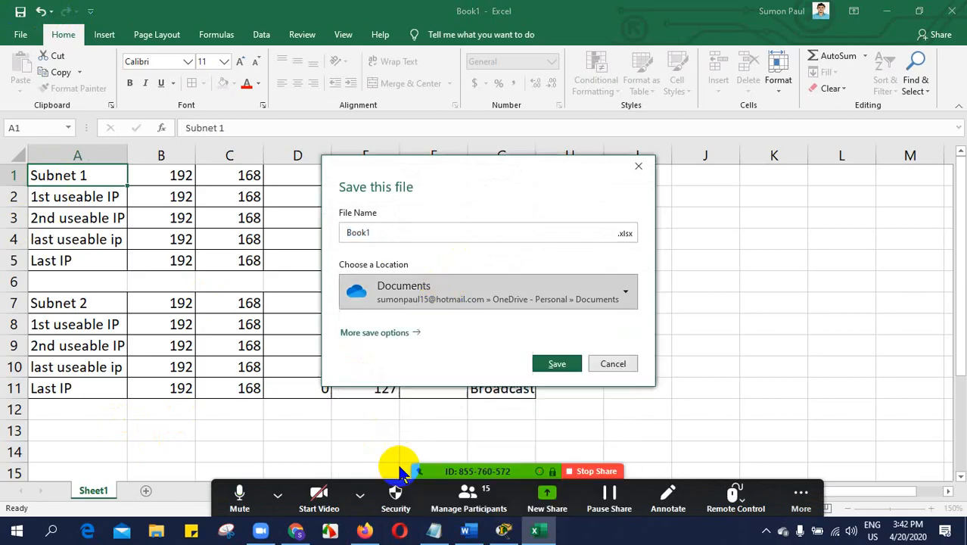
{"action": "left_click", "coordinate": [408, 232]}
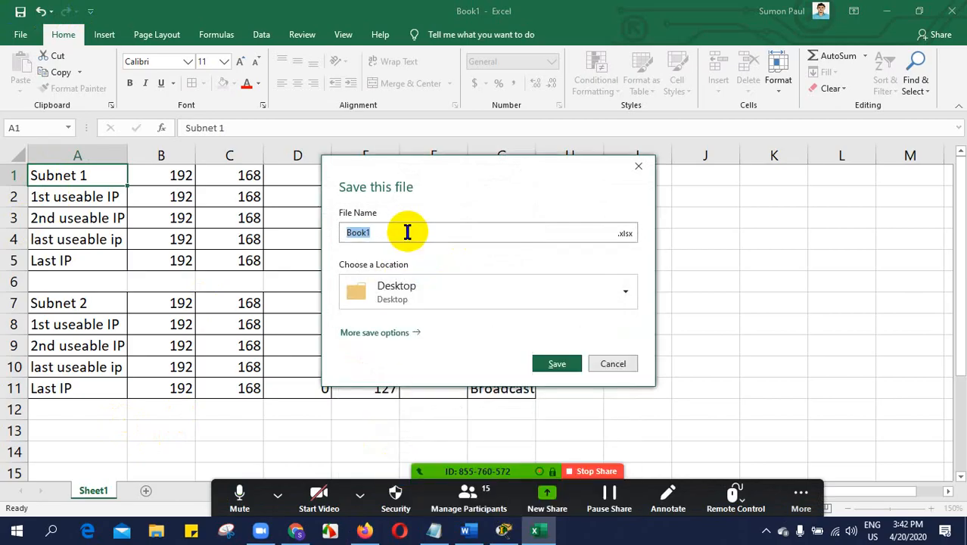
{"action": "type", "text": "Subnetting"}
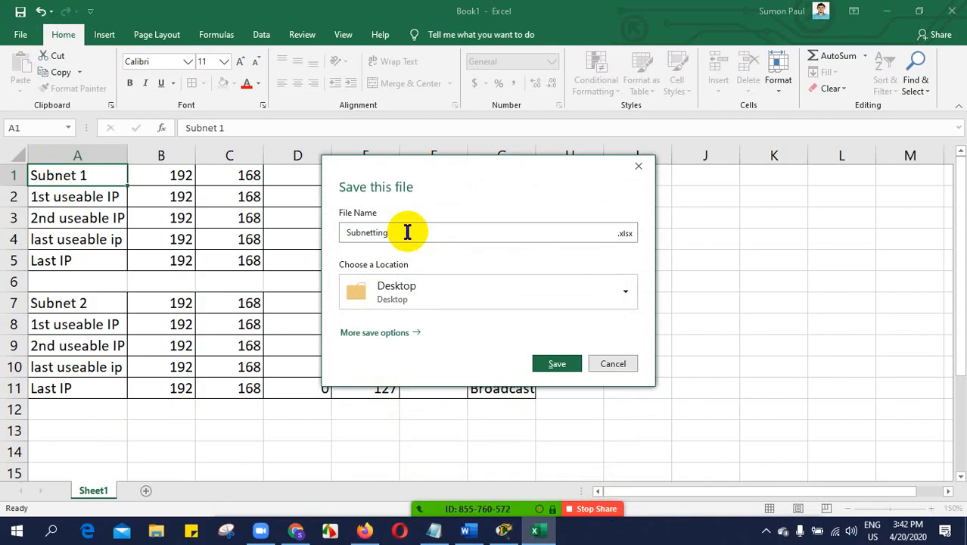
{"action": "left_click", "coordinate": [557, 364]}
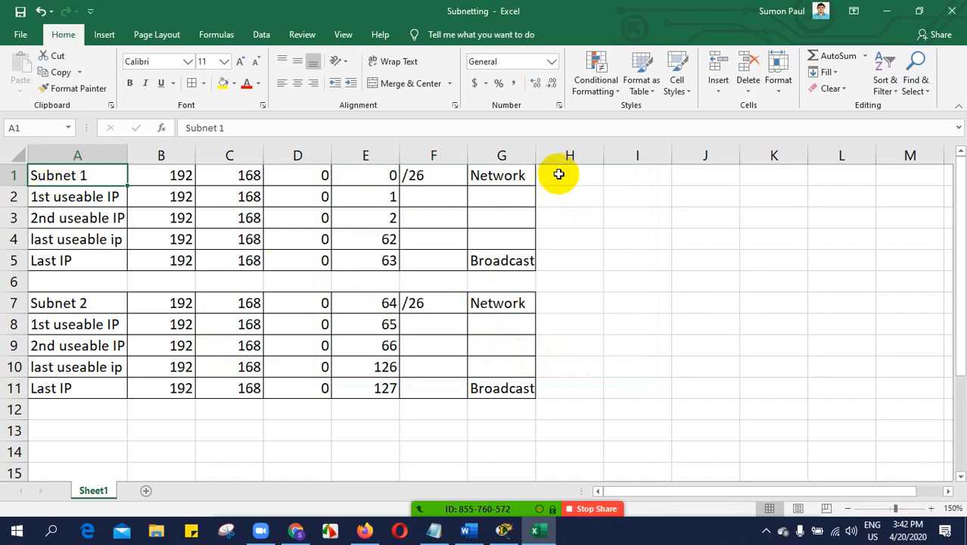
- Merge and center cells H1:H5 beside the Subnet 1 block and enter "Network 1" in the merged cell
{"action": "left_click_drag", "start_coordinate": [559, 175], "coordinate": [580, 255]}
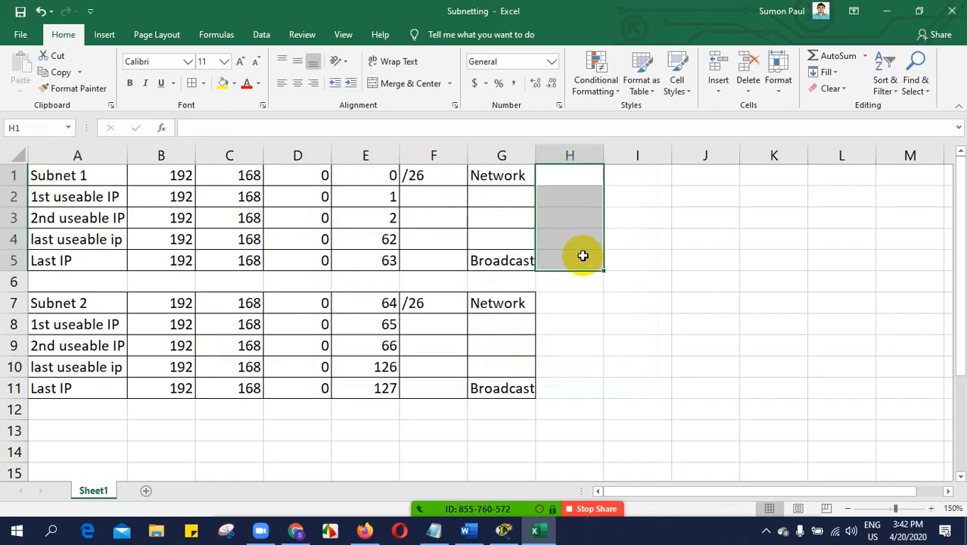
{"action": "left_click", "coordinate": [395, 88]}
{"action": "double_click", "coordinate": [570, 219]}
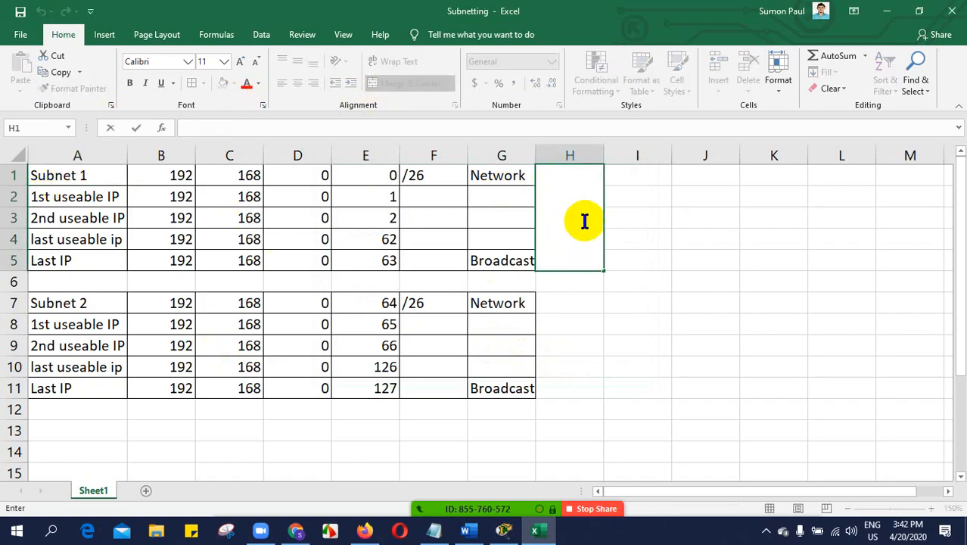
{"action": "type", "text": "Network"}
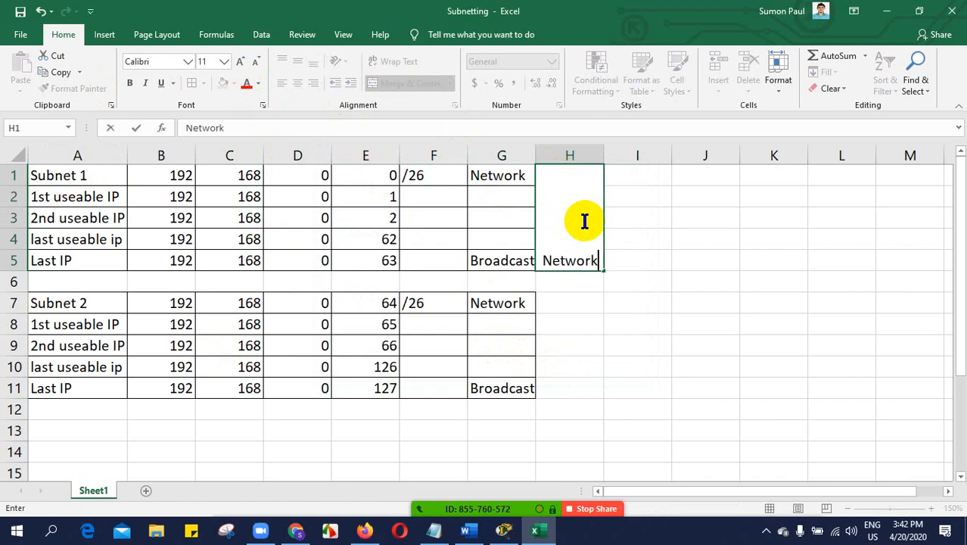
{"action": "type", "text": " 1"}
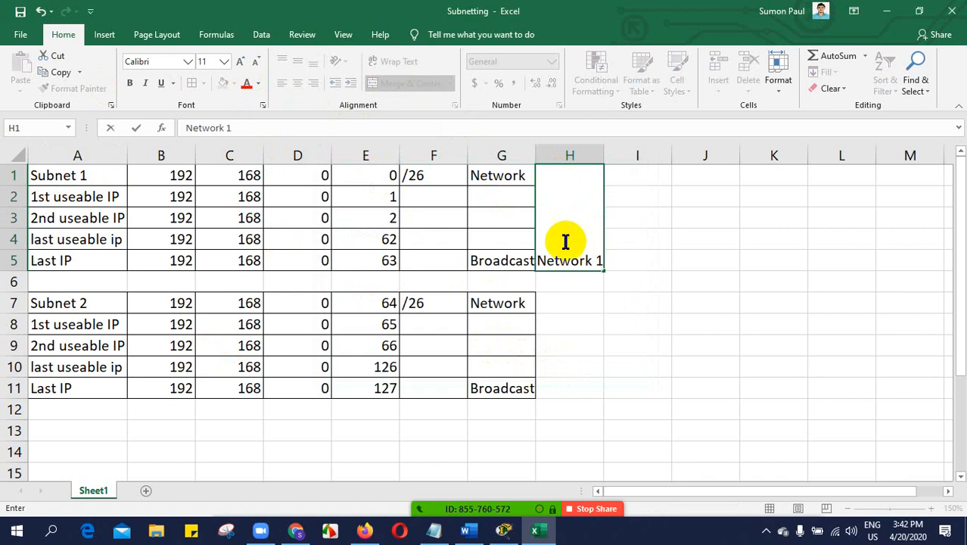
- Merge and center cells H7:H11 beside the Subnet 2 block and enter "Network 2" in the merged cell
{"action": "left_click_drag", "start_coordinate": [561, 299], "coordinate": [575, 393]}
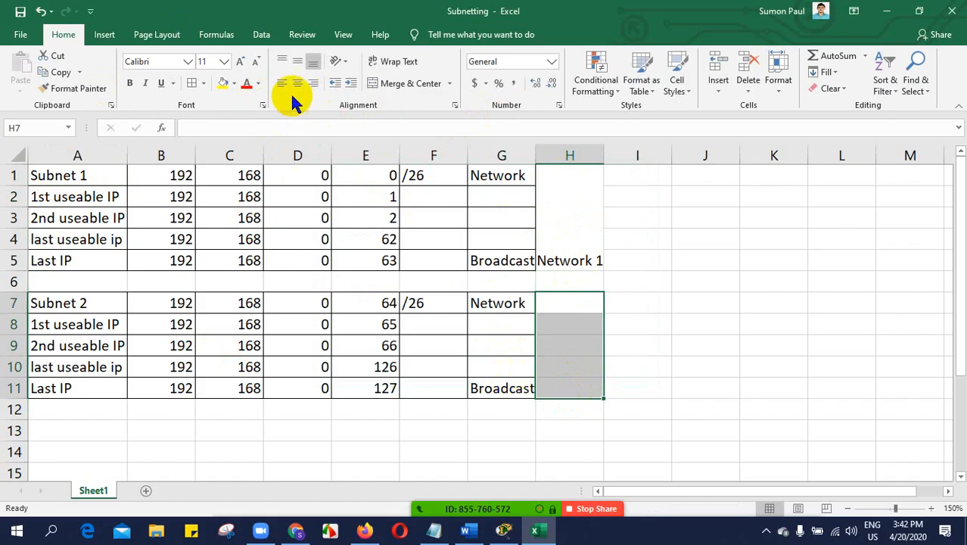
{"action": "left_click", "coordinate": [401, 83]}
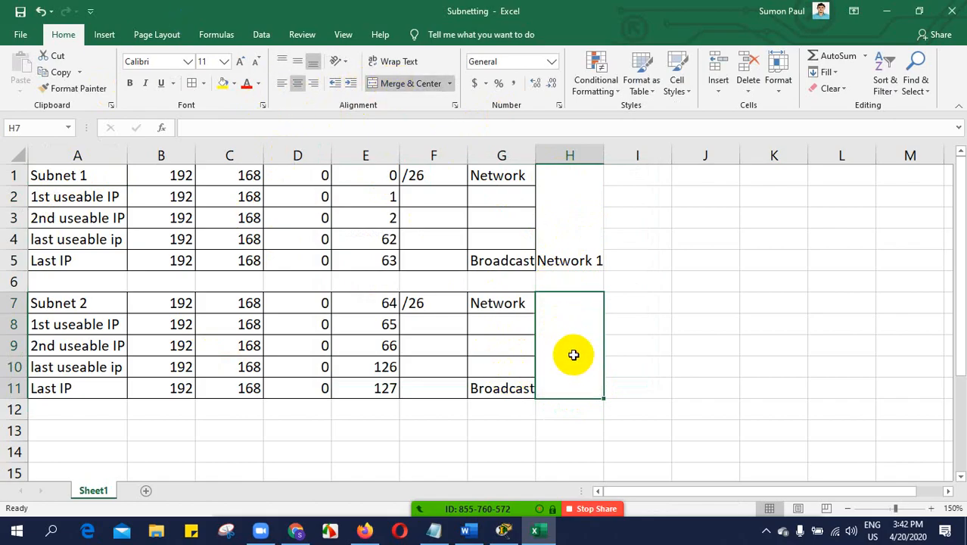
{"action": "type", "text": "Network"}
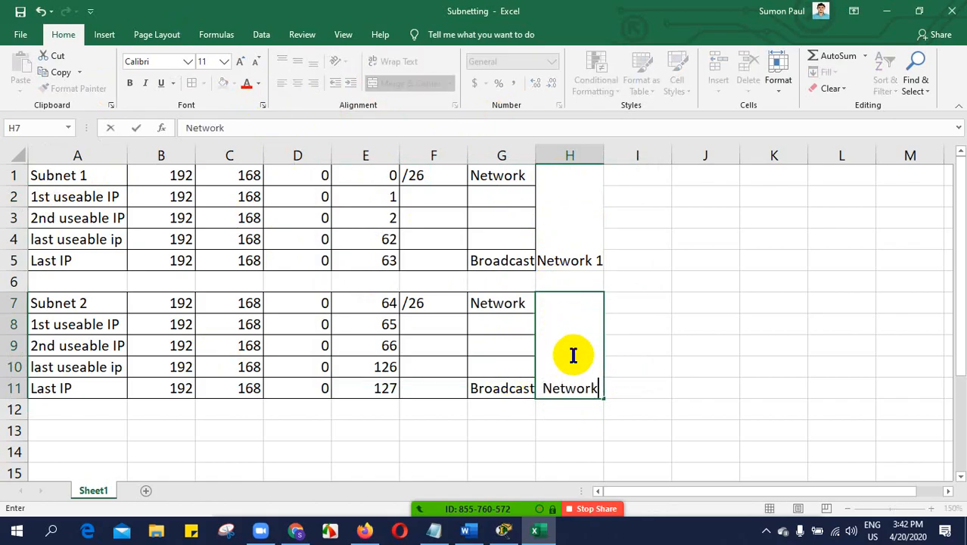
{"action": "type", "text": " 2"}
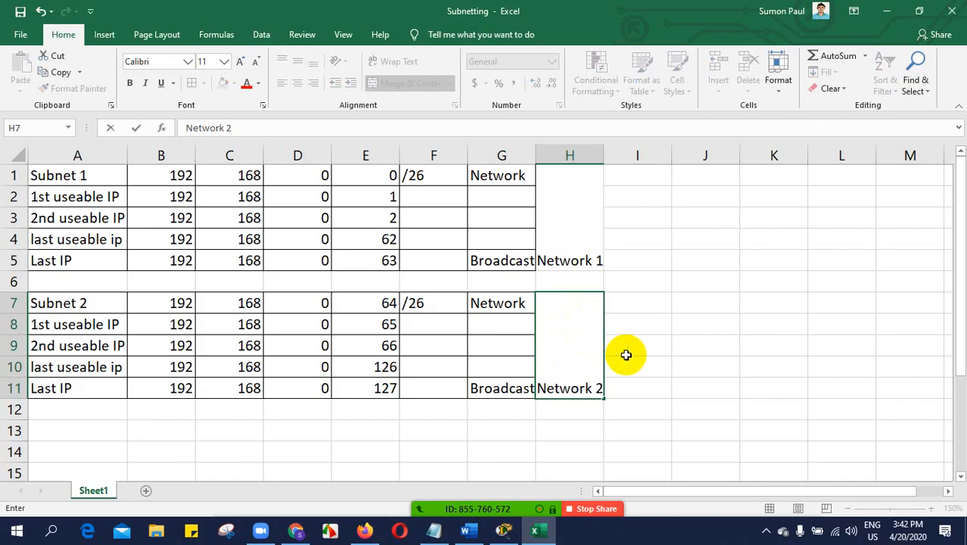
{"action": "left_click", "coordinate": [622, 346]}
- Middle-align the Network 2 and Network 1 labels vertically in their merged cells
{"action": "left_click", "coordinate": [568, 361]}
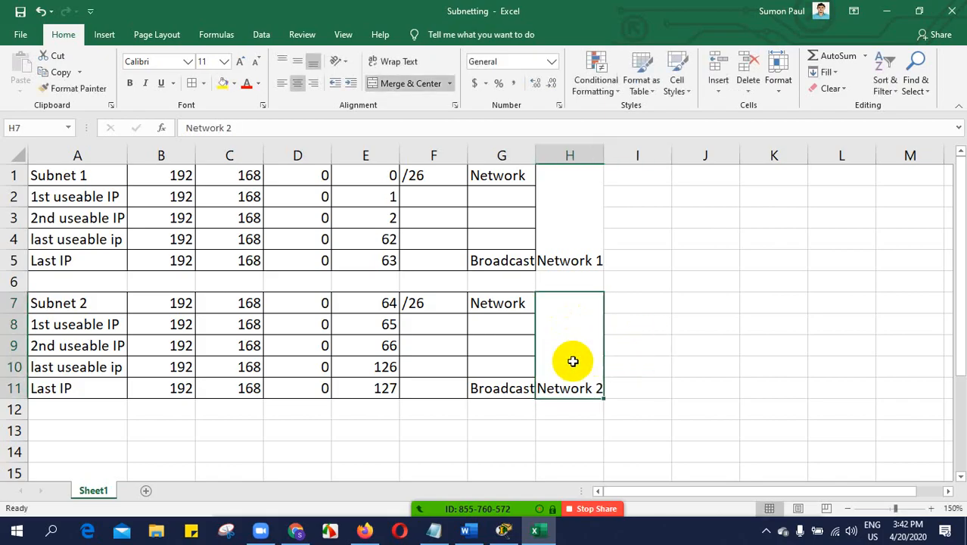
{"action": "left_click", "coordinate": [297, 63]}
{"action": "left_click", "coordinate": [564, 233]}
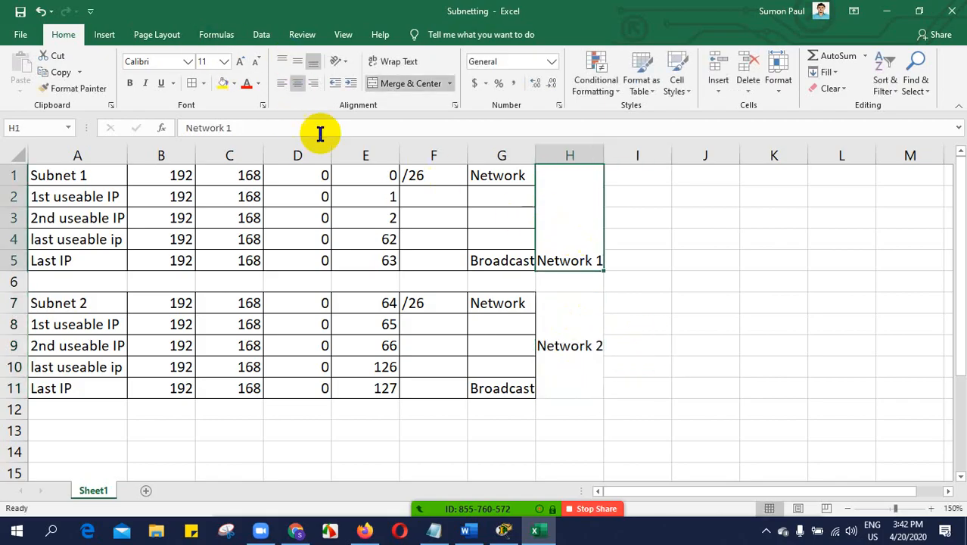
{"action": "left_click", "coordinate": [297, 64]}
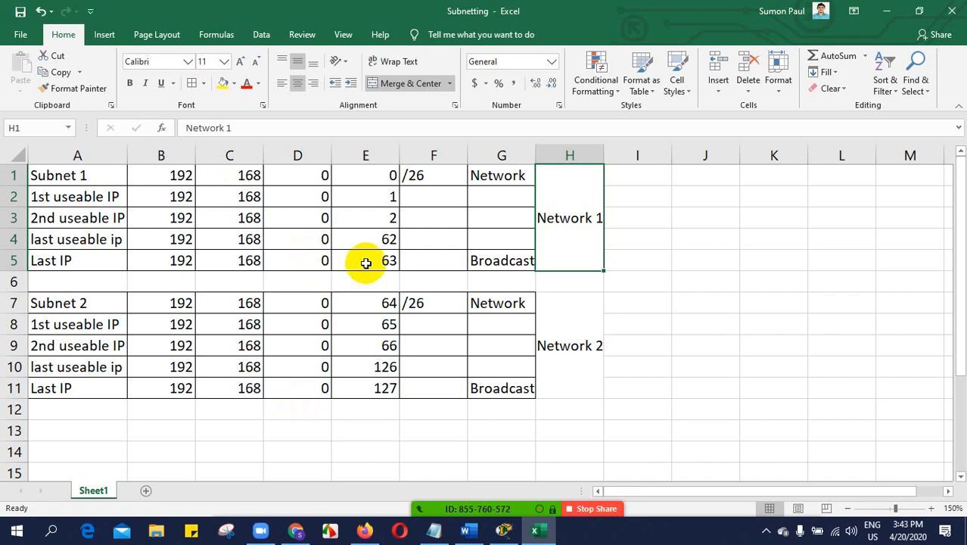
- Convert the Subnet 1 block to /27: set F1 to /27, the last IP in E5 to 31 and the last useable IP in E4 to 30
{"action": "left_click", "coordinate": [433, 177]}
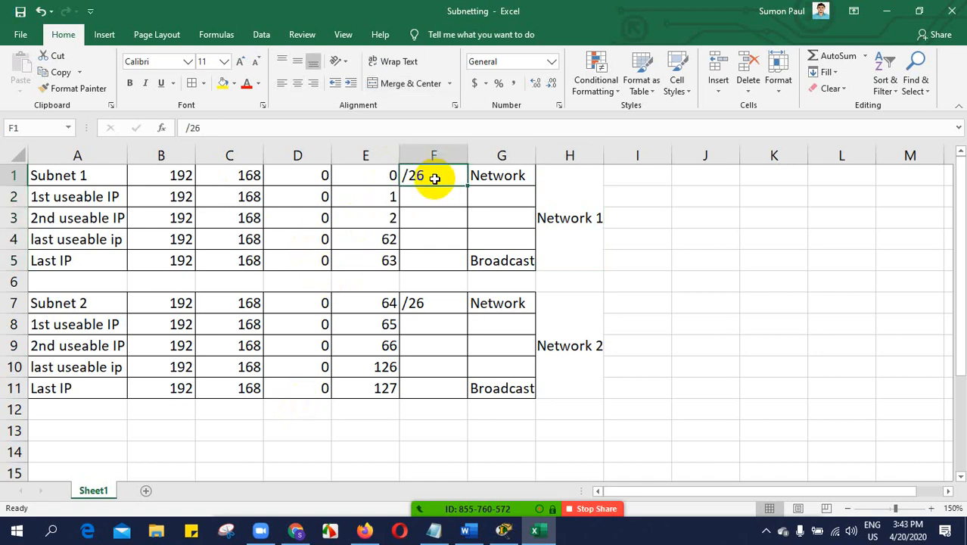
{"action": "type", "text": "27"}
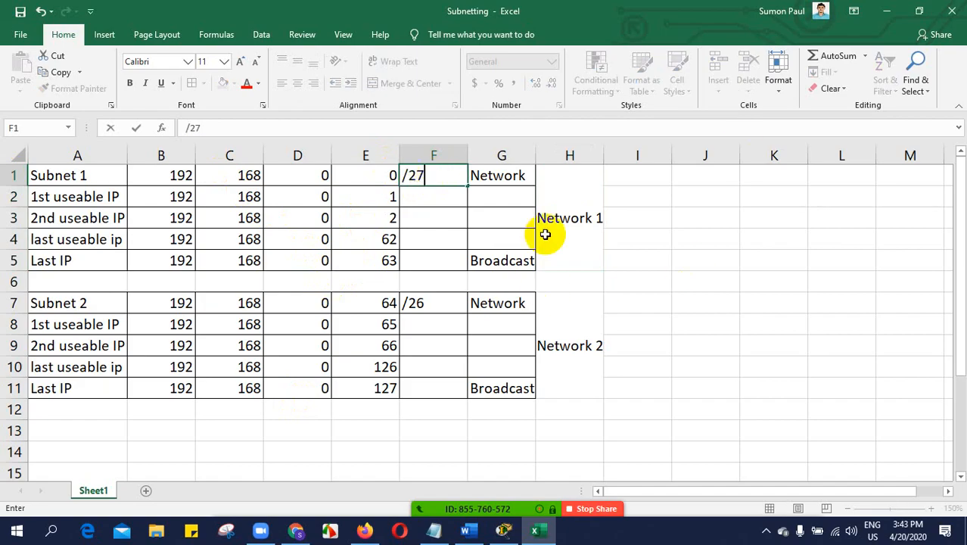
{"action": "left_click", "coordinate": [389, 261]}
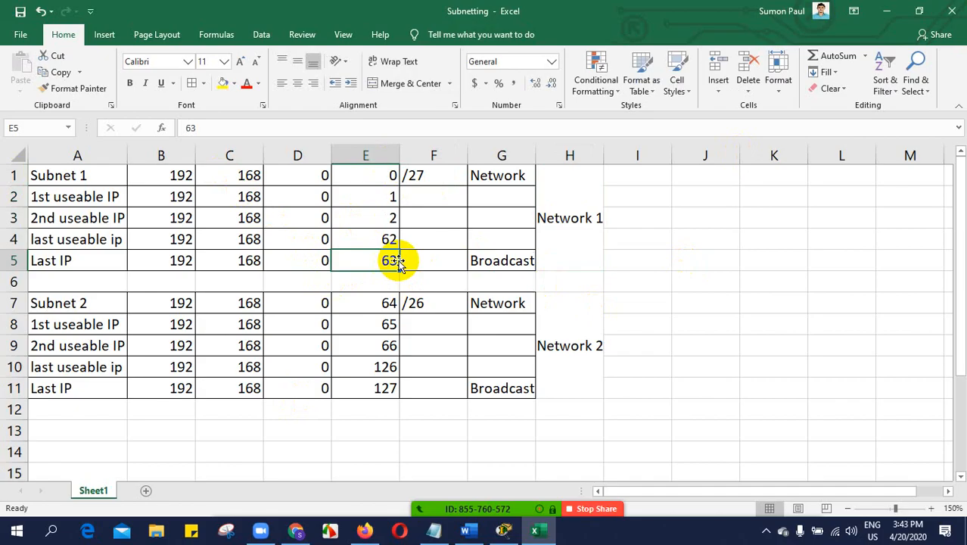
{"action": "type", "text": "3"}
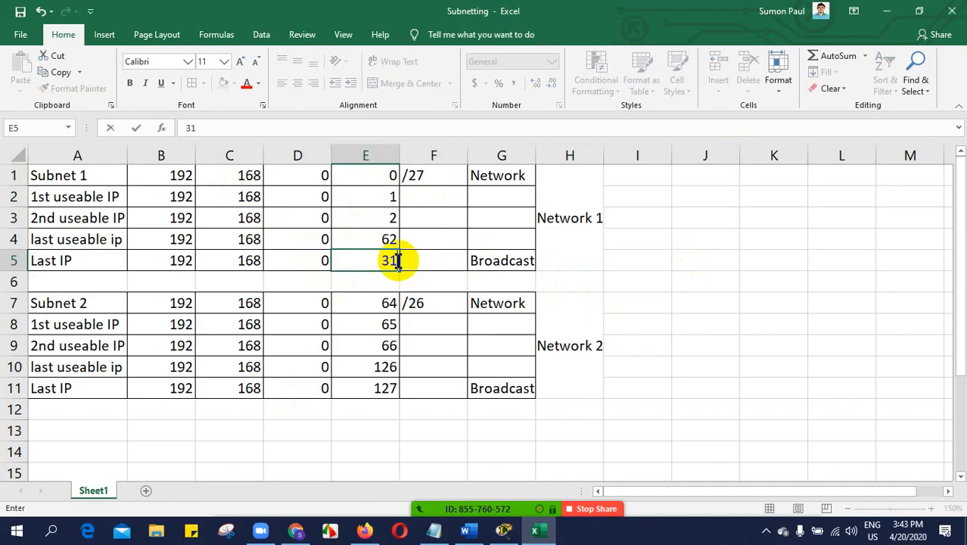
{"action": "left_click", "coordinate": [388, 238]}
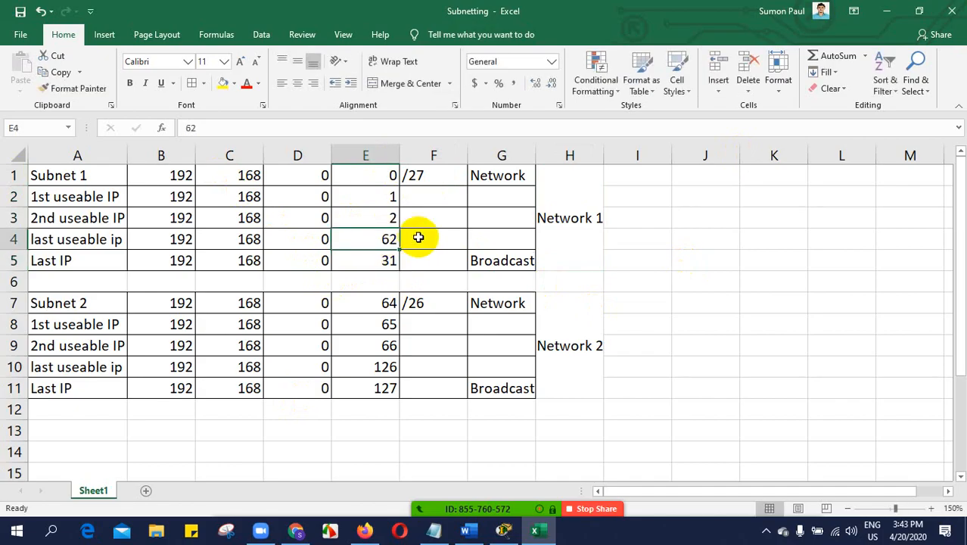
{"action": "type", "text": "30"}
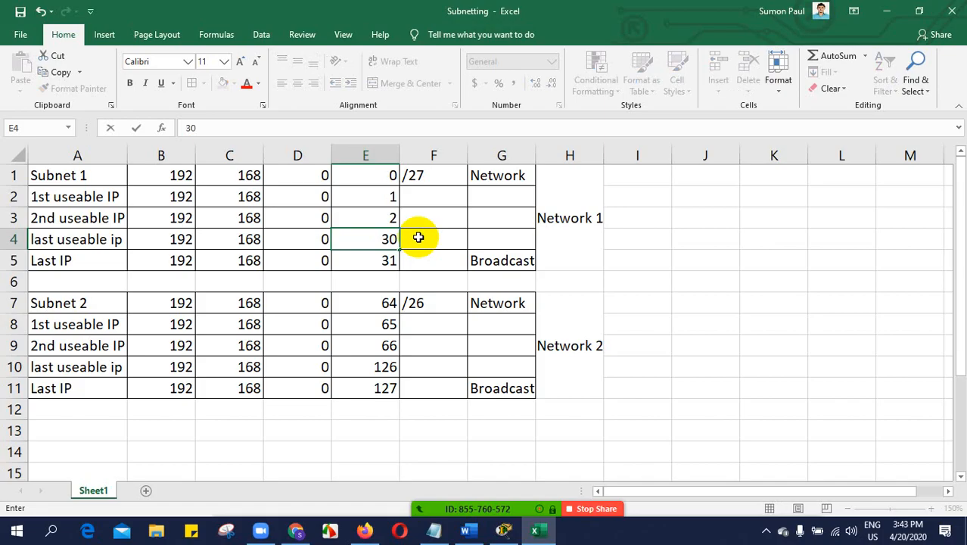
{"action": "left_click", "coordinate": [388, 260]}
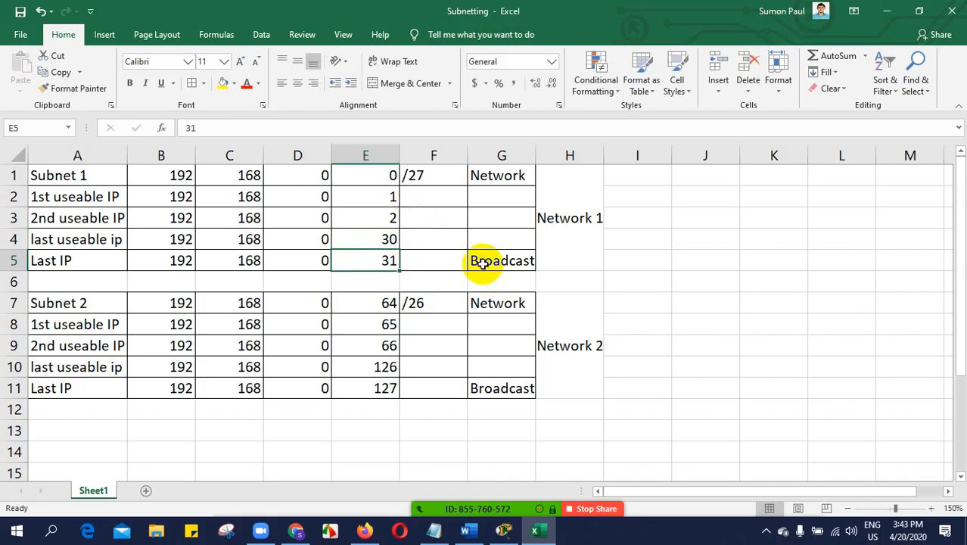
{"action": "left_click", "coordinate": [390, 178]}
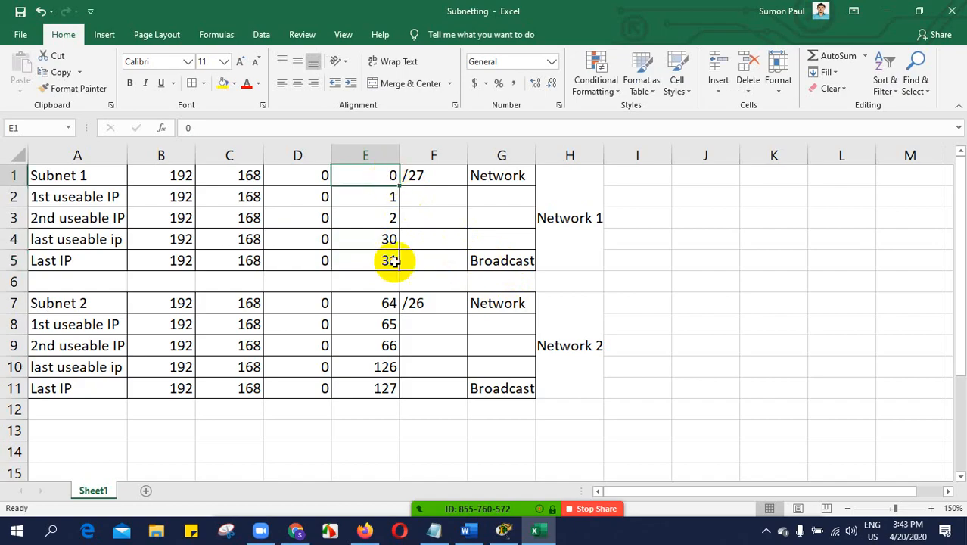
{"action": "left_click", "coordinate": [396, 265]}
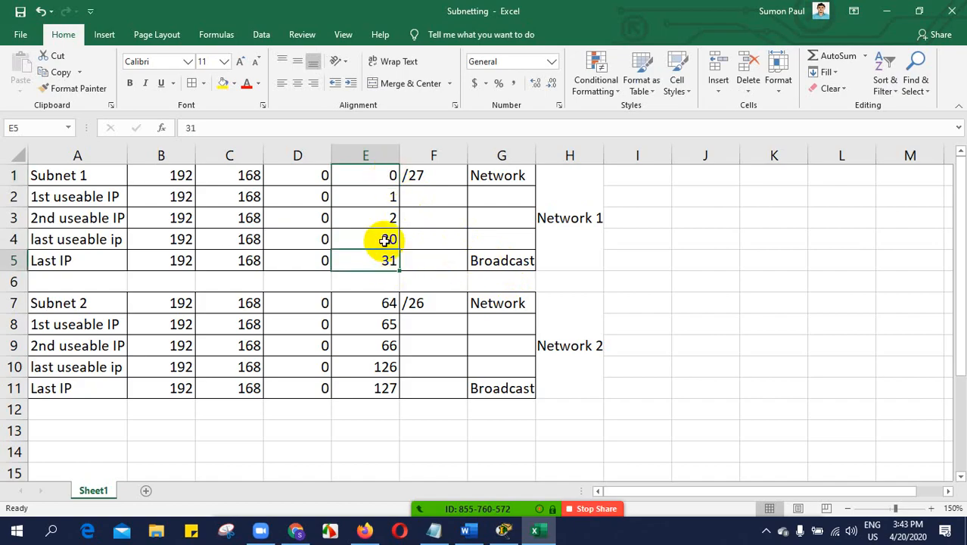
{"action": "left_click", "coordinate": [386, 239]}
{"action": "left_click", "coordinate": [389, 218]}
{"action": "left_click", "coordinate": [388, 259]}
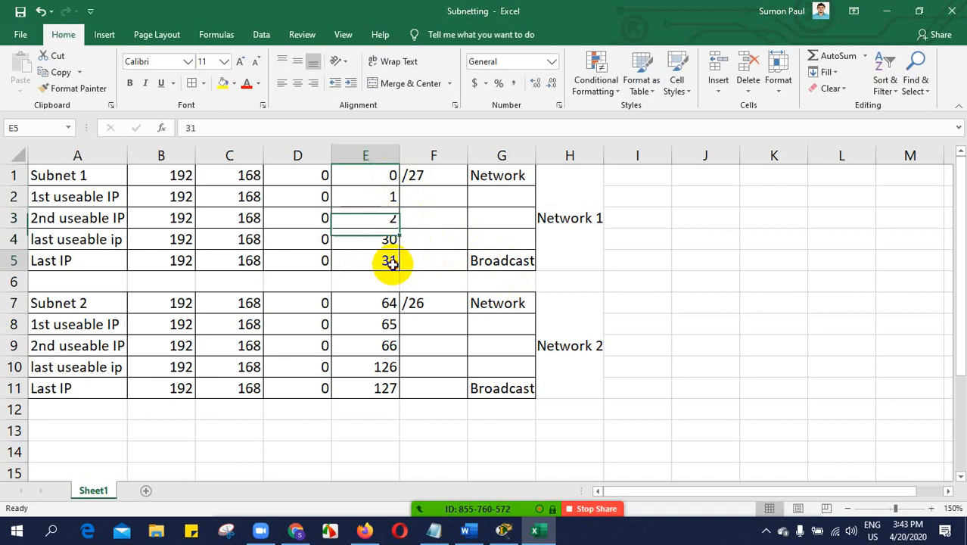
- Set Subnet 2's network address in E7 to 32, first useable IP in E8 to 33 and second useable IP in E9 to 34
{"action": "left_click", "coordinate": [383, 302]}
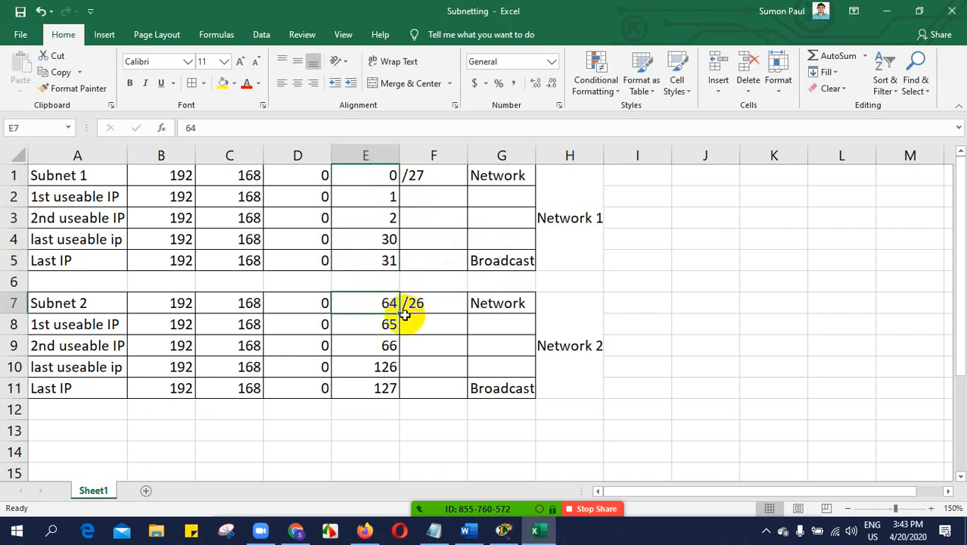
{"action": "type", "text": "32"}
{"action": "left_click", "coordinate": [388, 324]}
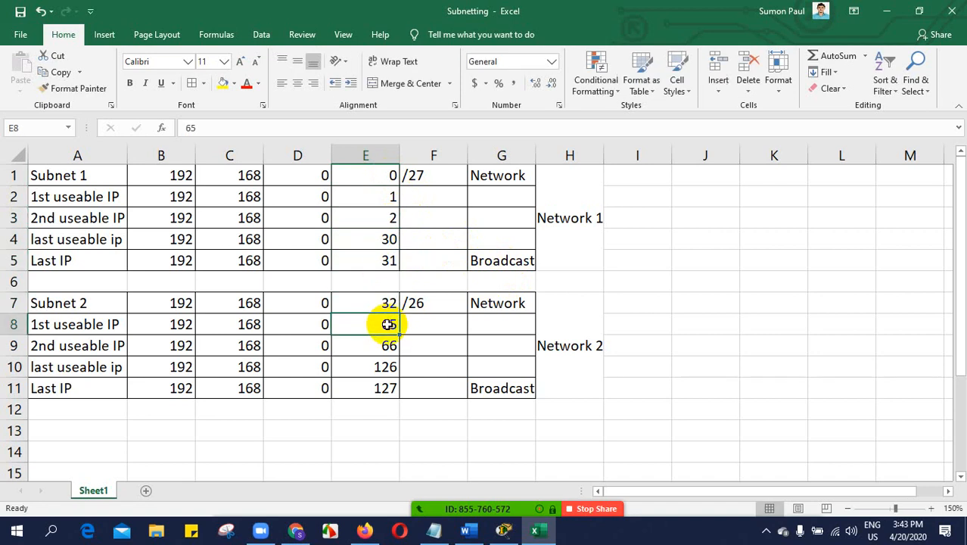
{"action": "type", "text": "33"}
{"action": "left_click", "coordinate": [389, 346]}
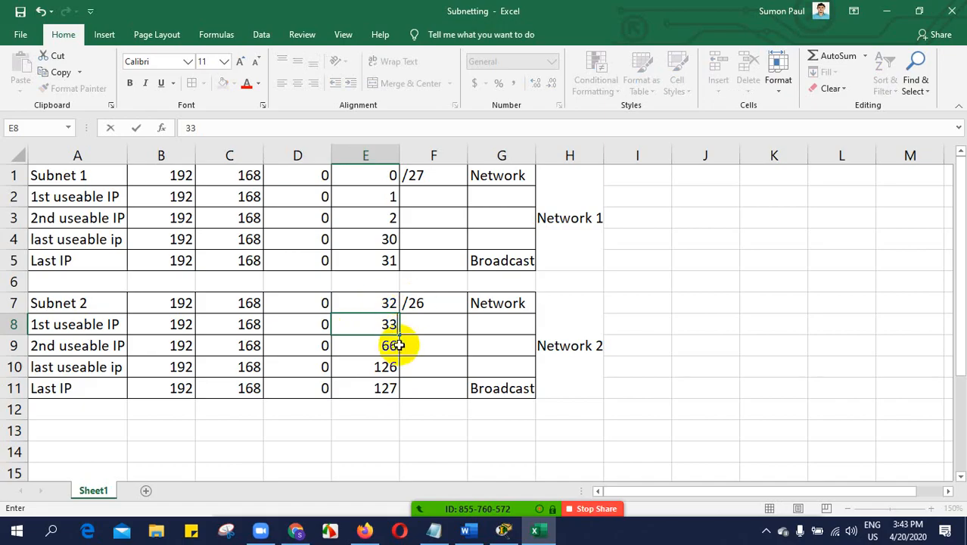
{"action": "type", "text": "34"}
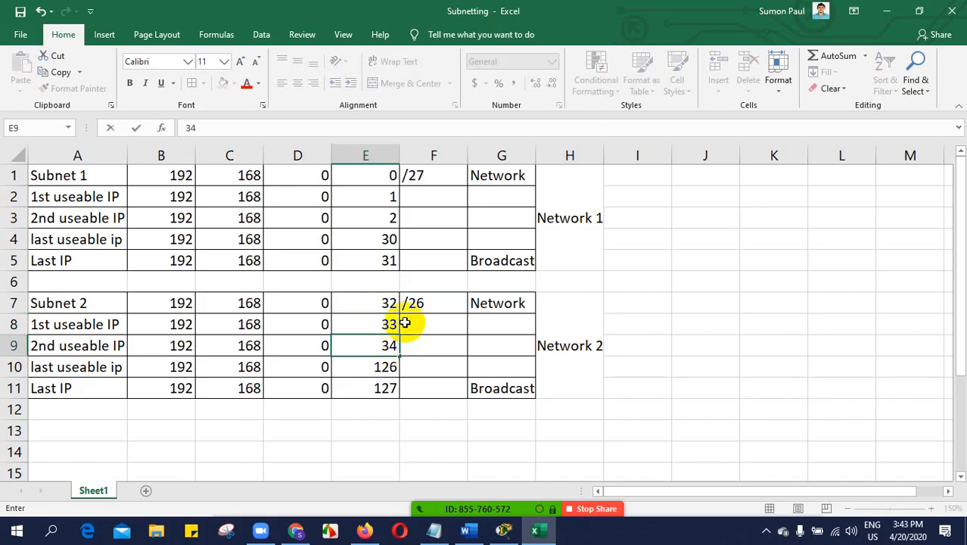
- Set Subnet 2's last IP in E11 to 63, last useable IP in E10 to 62, and the prefix in F7 to /27
{"action": "left_click", "coordinate": [385, 390]}
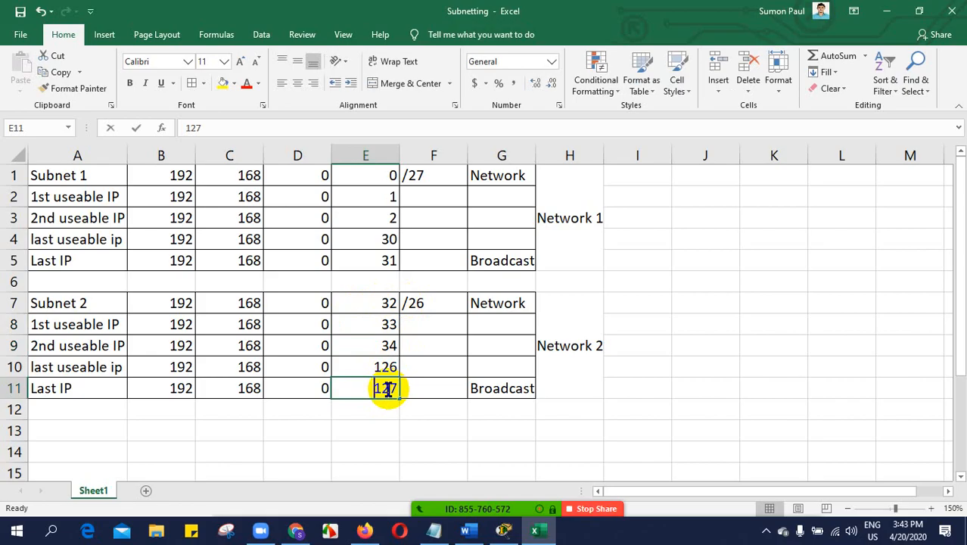
{"action": "type", "text": "63"}
{"action": "left_click", "coordinate": [386, 366]}
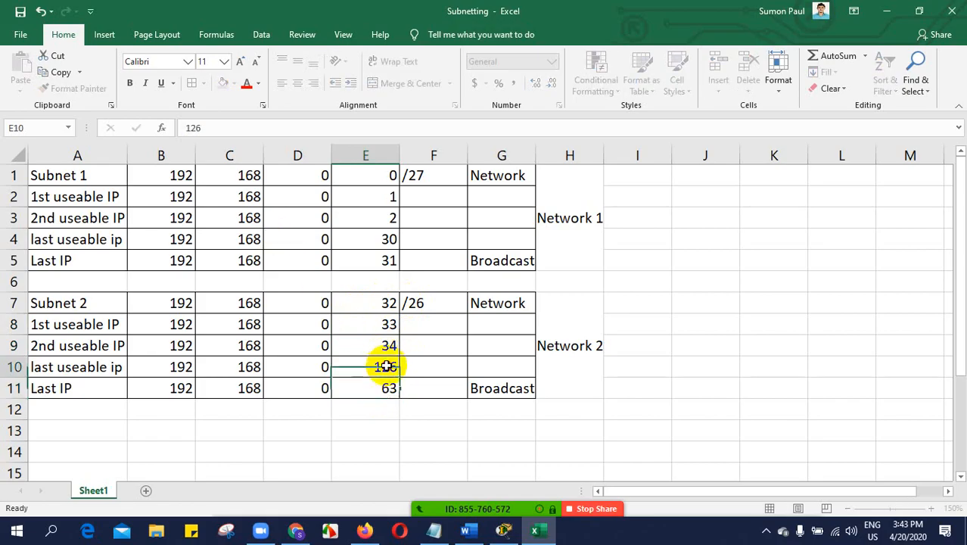
{"action": "type", "text": "62"}
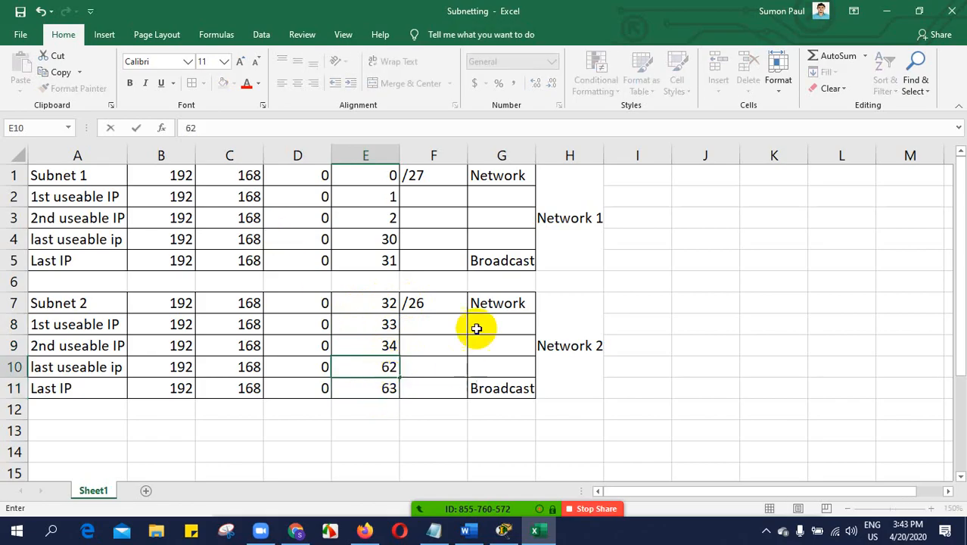
{"action": "left_click", "coordinate": [442, 300]}
{"action": "double_click", "coordinate": [445, 302]}
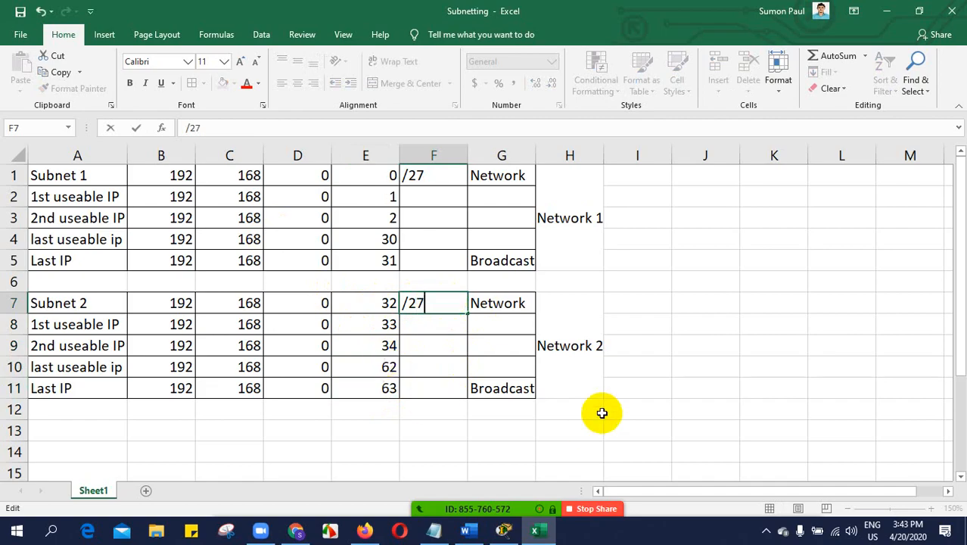
{"action": "left_click", "coordinate": [566, 372]}
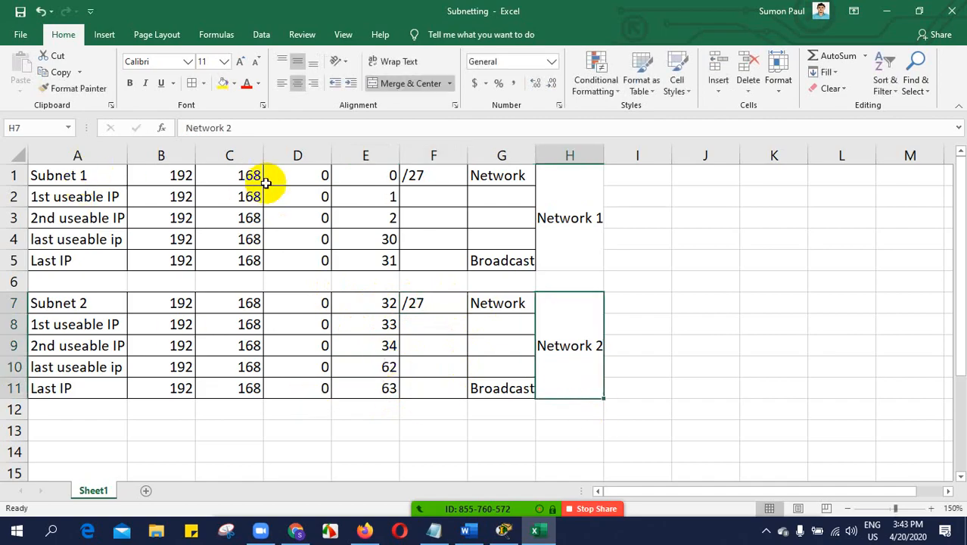
- Switch to Packet Tracer and open Router0's configuration settings, moving its window clear of the first router
{"action": "left_click", "coordinate": [503, 531]}
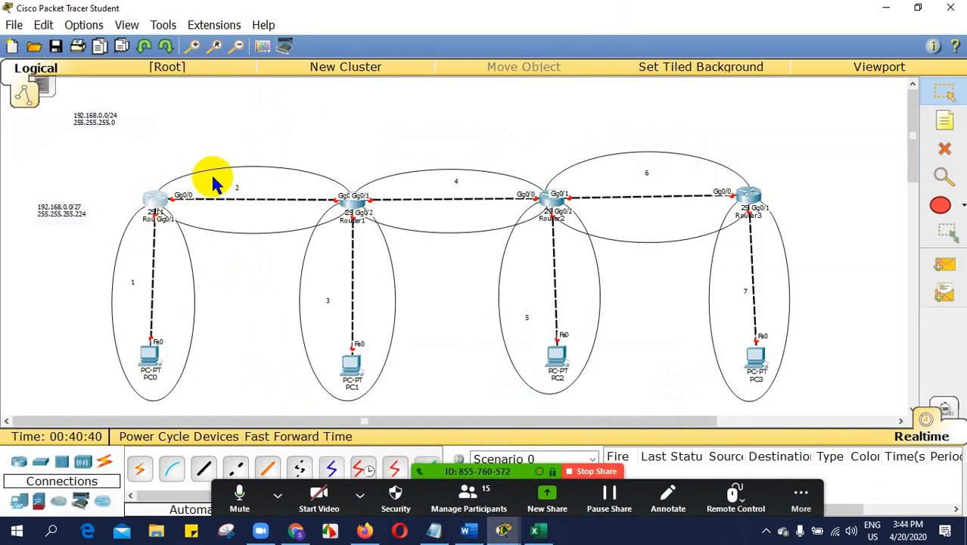
{"action": "left_click", "coordinate": [154, 199]}
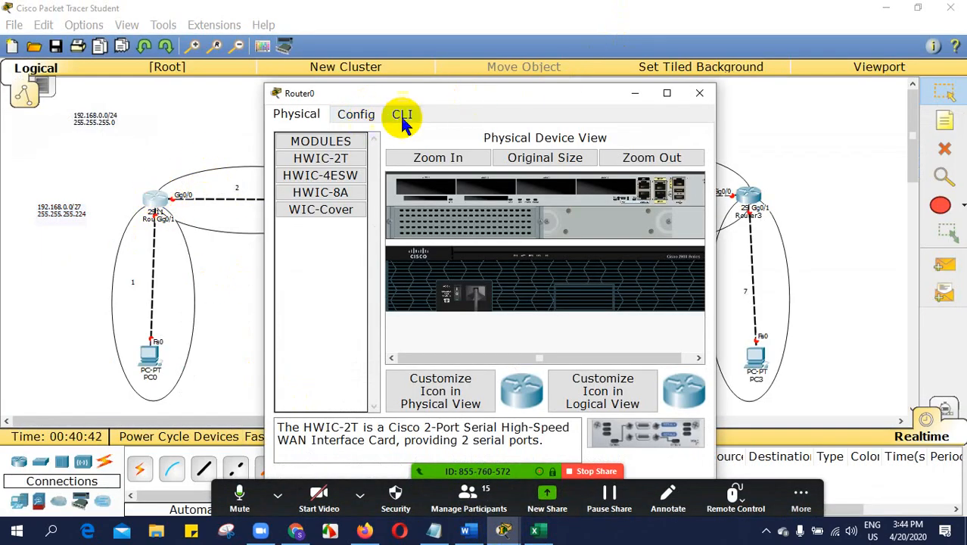
{"action": "left_click_drag", "start_coordinate": [446, 95], "coordinate": [498, 76]}
{"action": "left_click", "coordinate": [406, 94]}
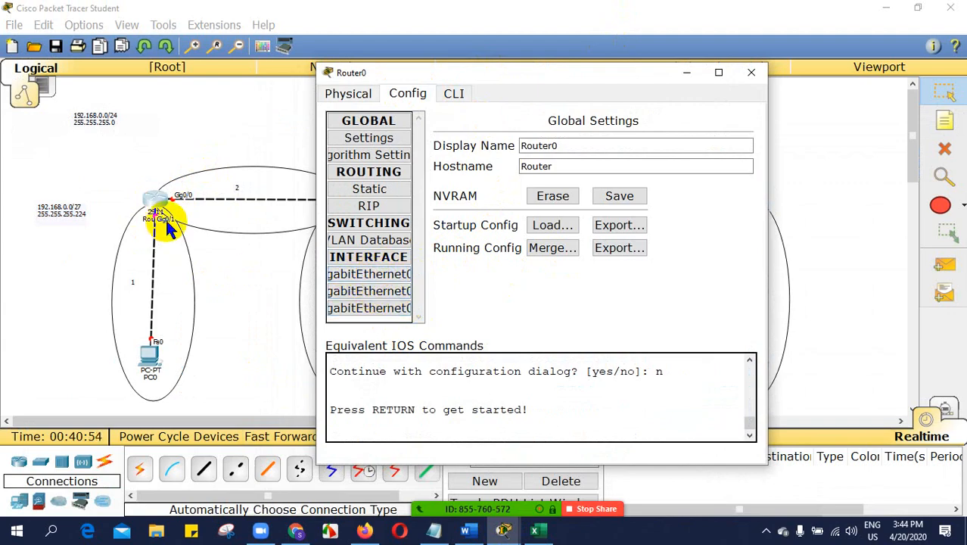
- Turn on Router0's GigabitEthernet0/0 port and set its IP address to 192.168.0.1
{"action": "left_click", "coordinate": [344, 274]}
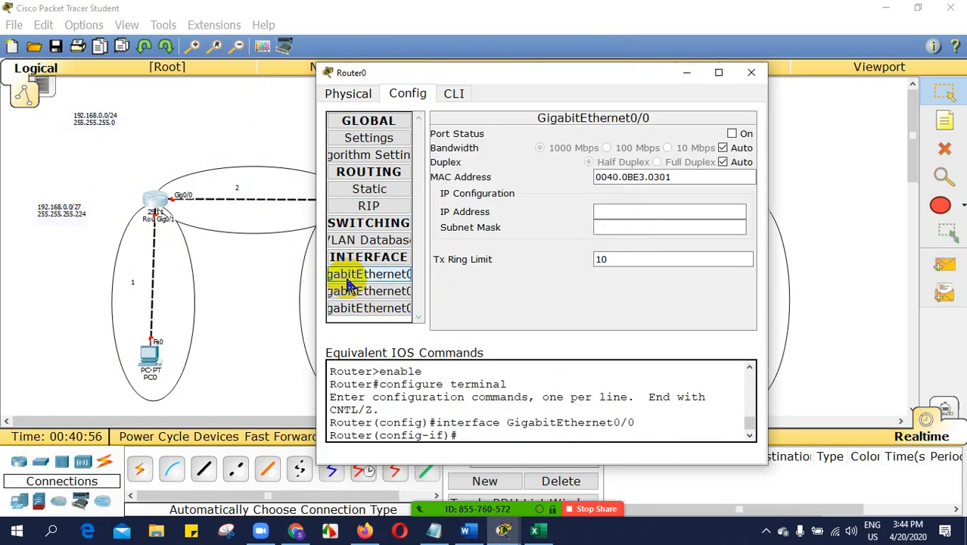
{"action": "left_click", "coordinate": [733, 134]}
{"action": "left_click", "coordinate": [626, 212]}
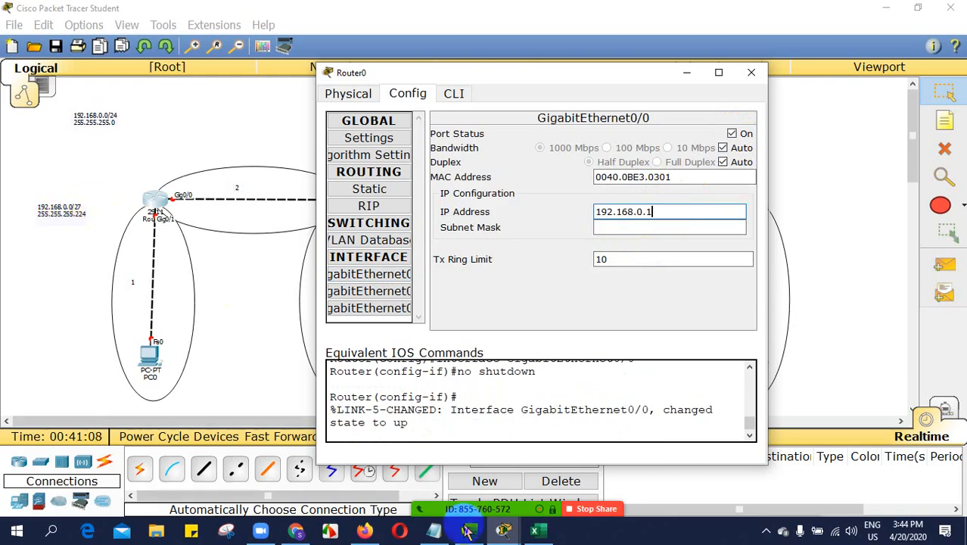
- Check Subnet 1's first useable IP in the Excel table and set Router0's GigabitEthernet0/0 subnet mask to 255.255.255.224
{"action": "left_click", "coordinate": [549, 533]}
{"action": "left_click", "coordinate": [386, 199]}
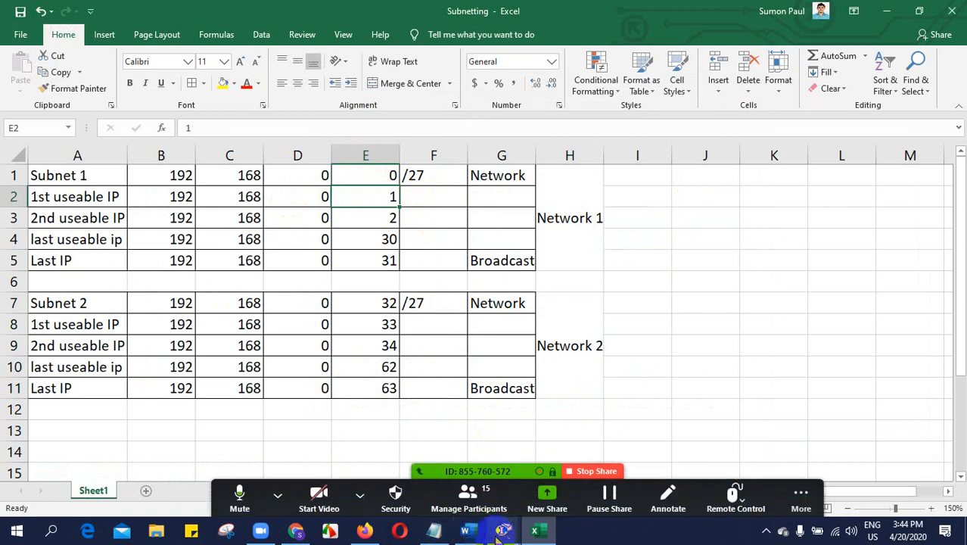
{"action": "mouse_move", "coordinate": [503, 531]}
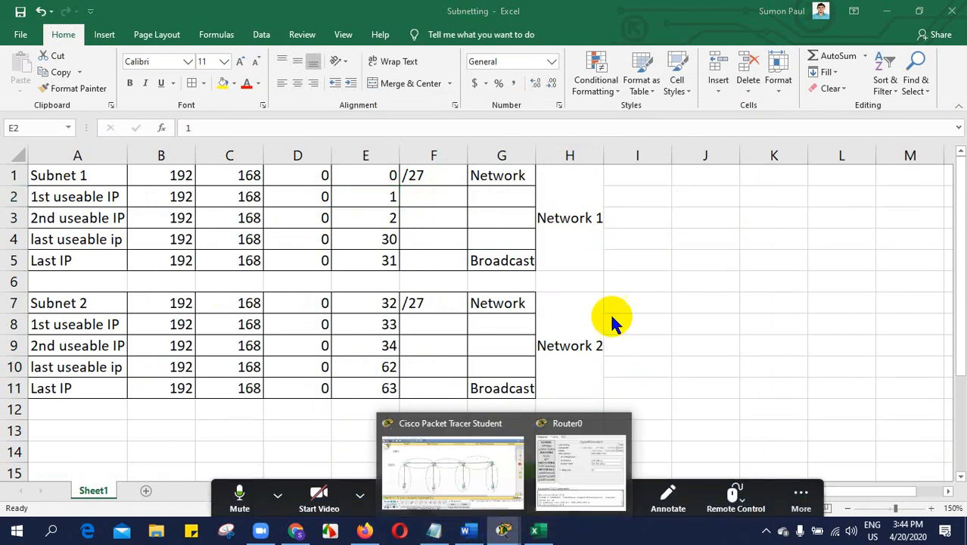
{"action": "left_click", "coordinate": [579, 465]}
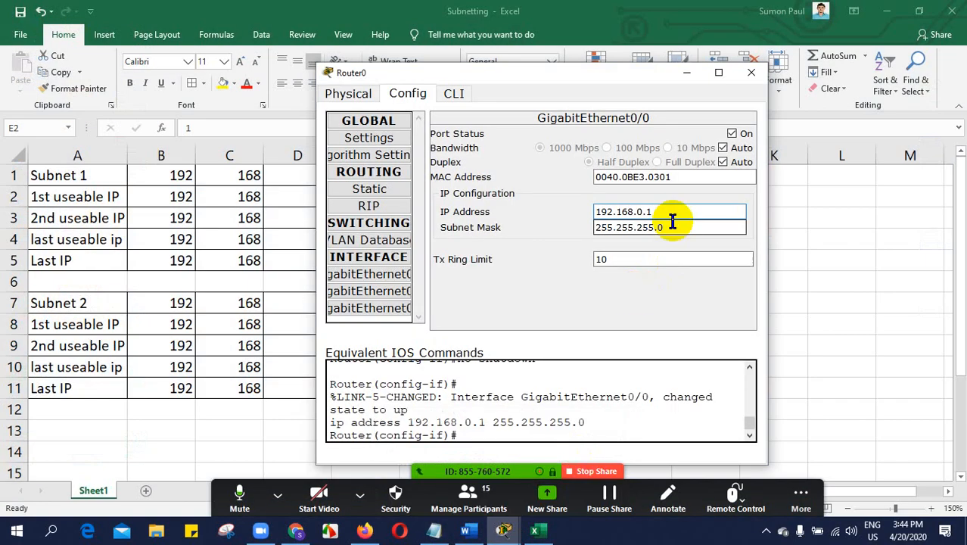
{"action": "key", "text": "BackSpace"}
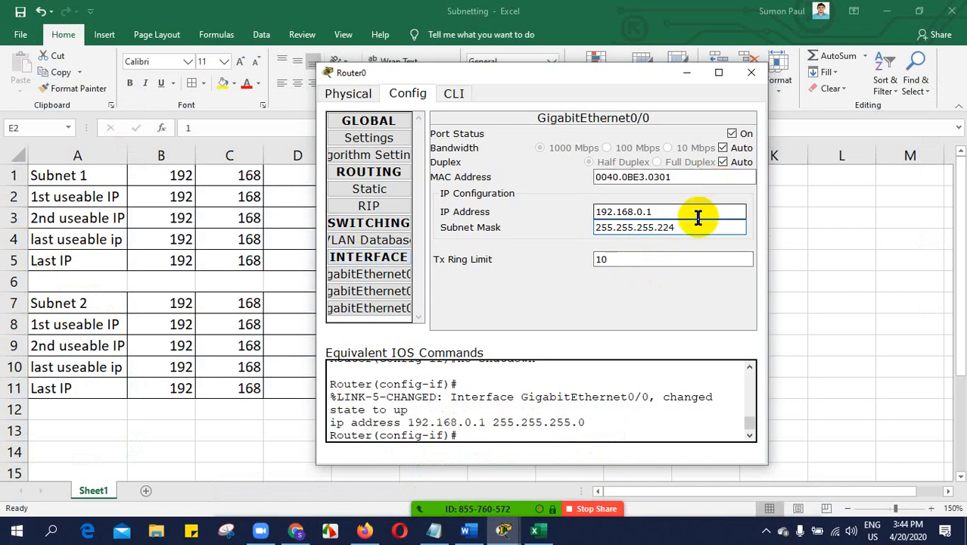
{"action": "left_click", "coordinate": [751, 72]}
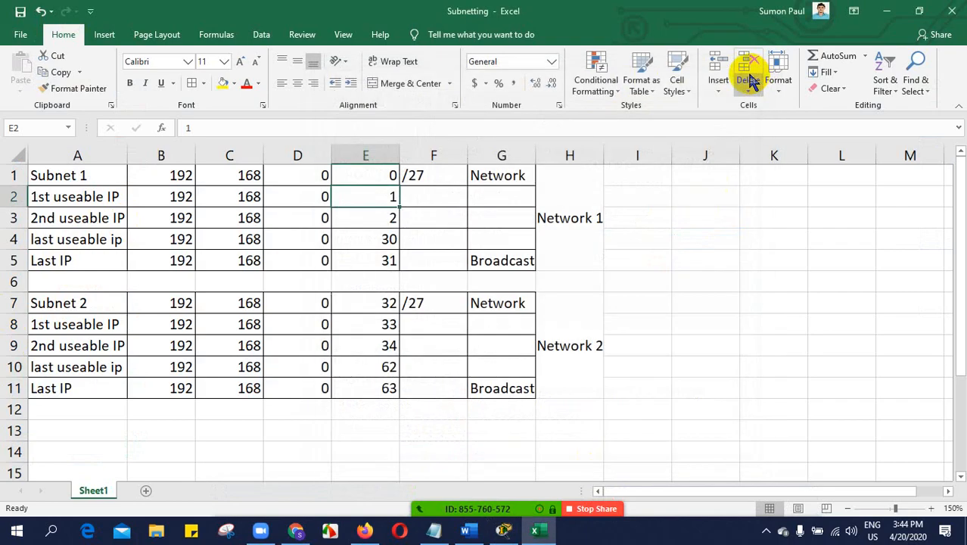
- Return to Packet Tracer and switch Router0's GigabitEthernet0/0 port off and back on
{"action": "left_click", "coordinate": [503, 529]}
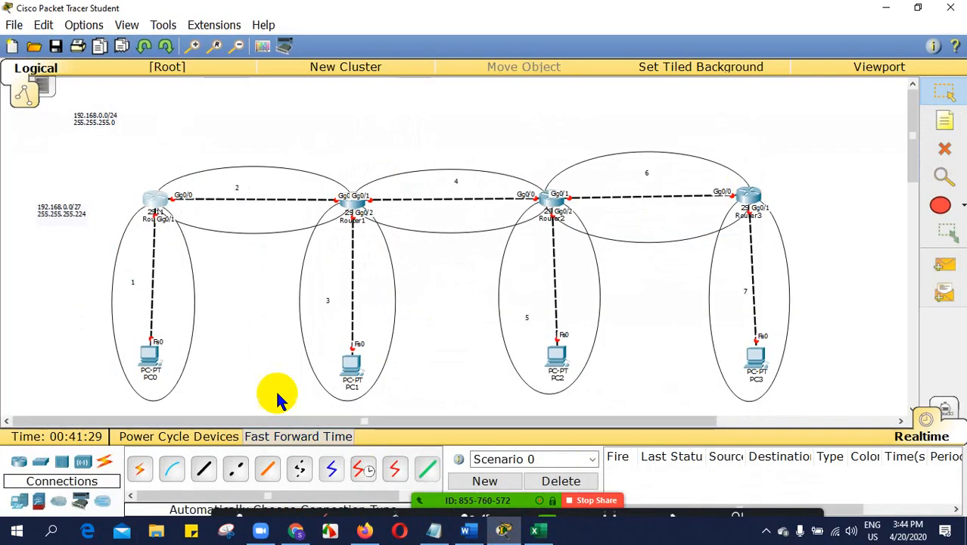
{"action": "left_click", "coordinate": [153, 199]}
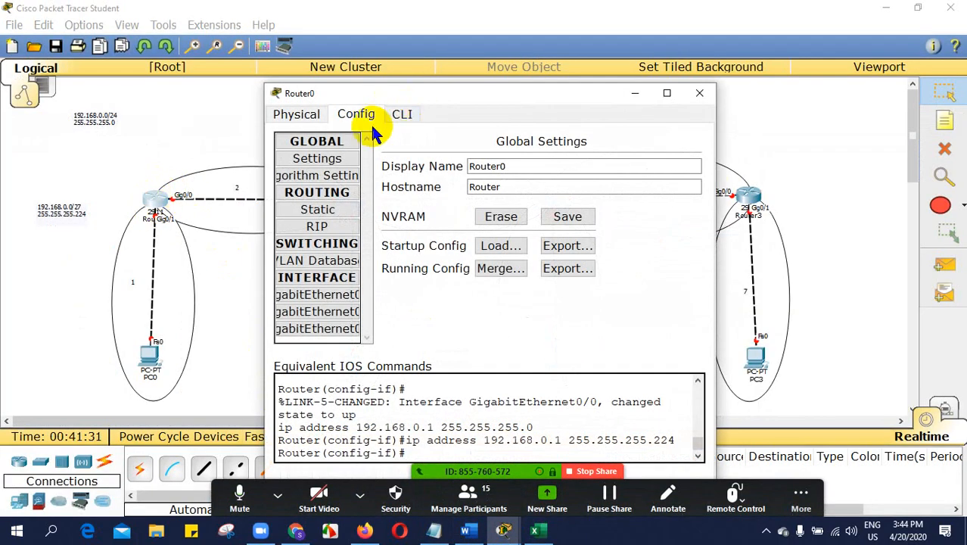
{"action": "left_click", "coordinate": [328, 297]}
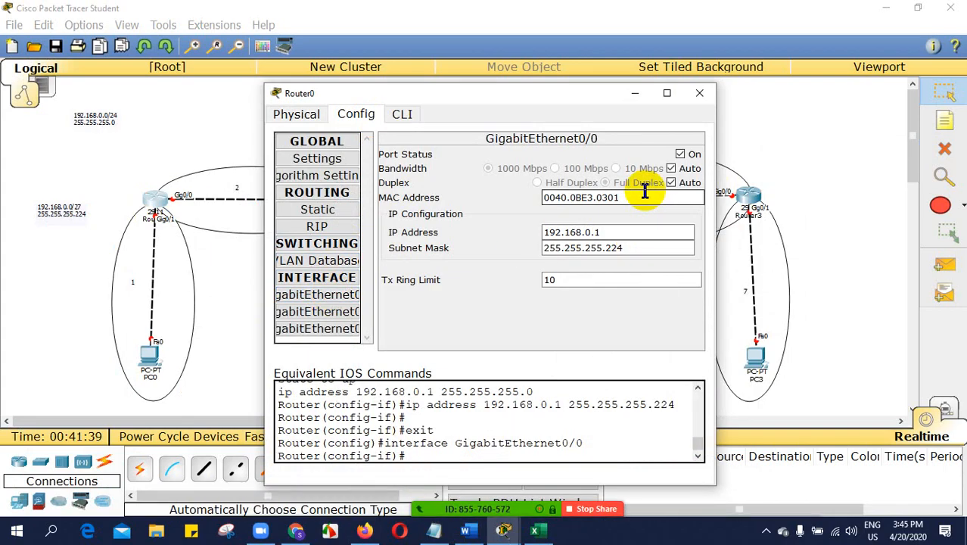
{"action": "left_click", "coordinate": [681, 155]}
{"action": "left_click", "coordinate": [681, 155]}
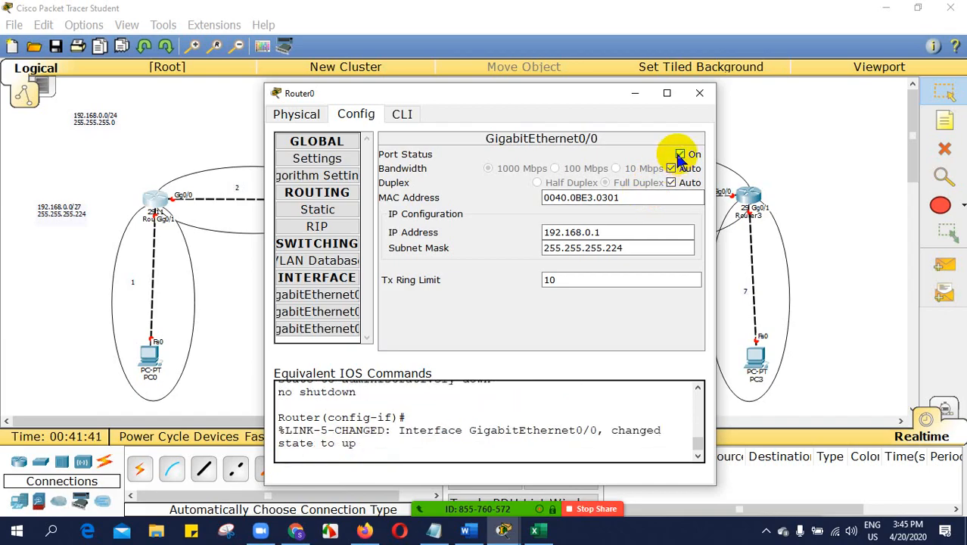
{"action": "left_click", "coordinate": [699, 93]}
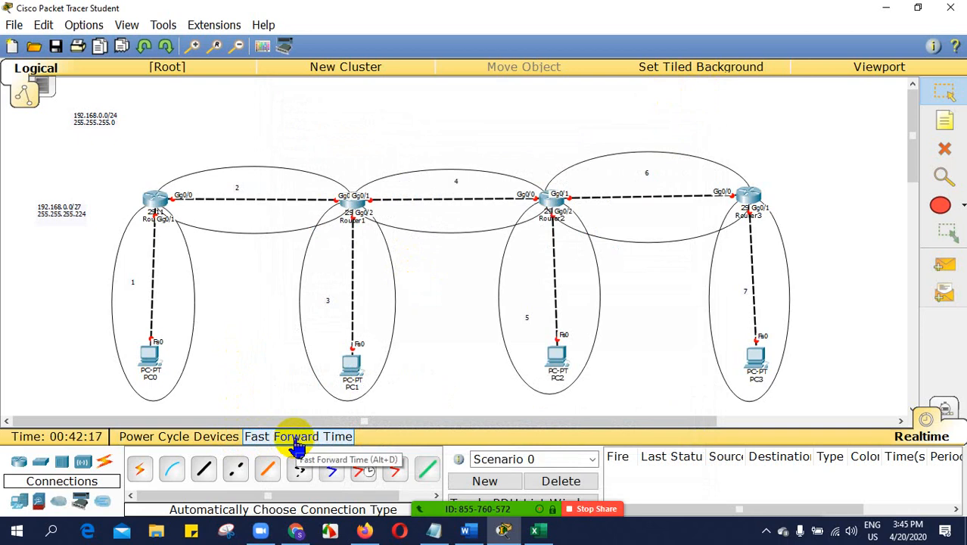
- Fast-forward the simulation time and examine the no shutdown command in Router0's command-line history
{"action": "left_click", "coordinate": [296, 445]}
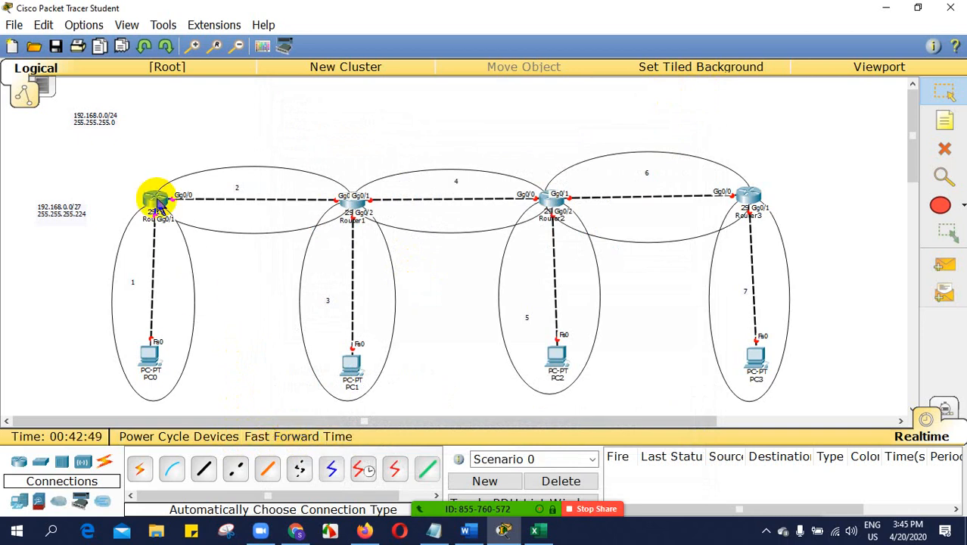
{"action": "double_click", "coordinate": [157, 206]}
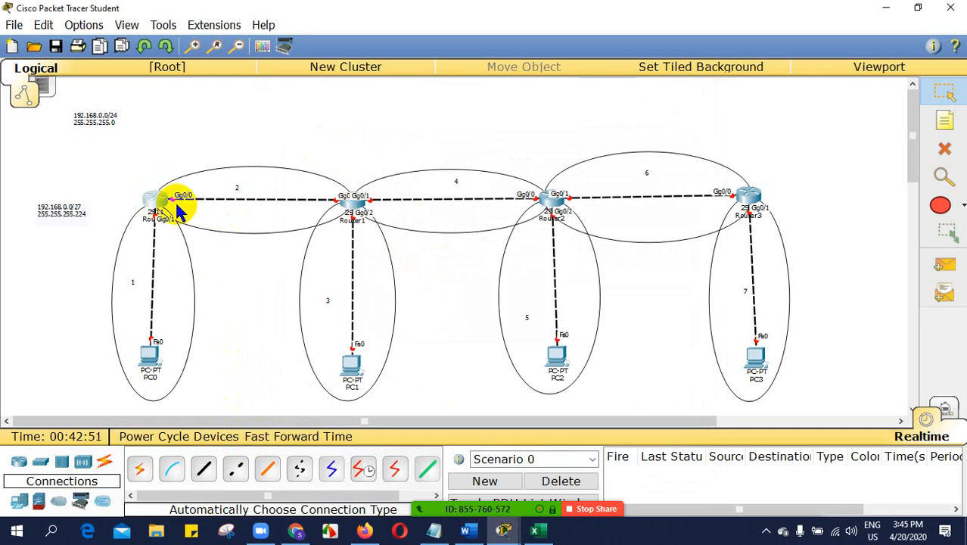
{"action": "left_click", "coordinate": [156, 206]}
{"action": "left_click", "coordinate": [405, 115]}
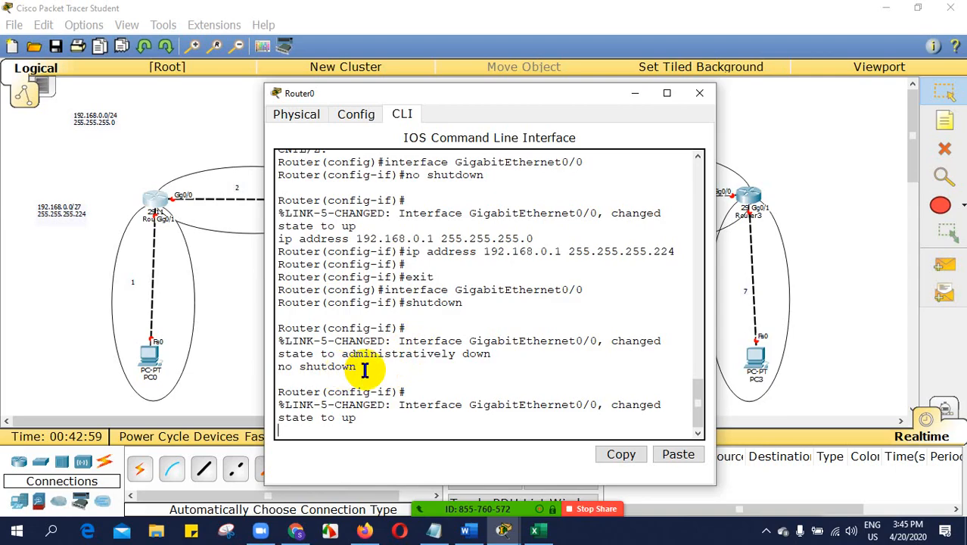
{"action": "left_click_drag", "start_coordinate": [357, 367], "coordinate": [283, 366]}
{"action": "left_click", "coordinate": [700, 93]}
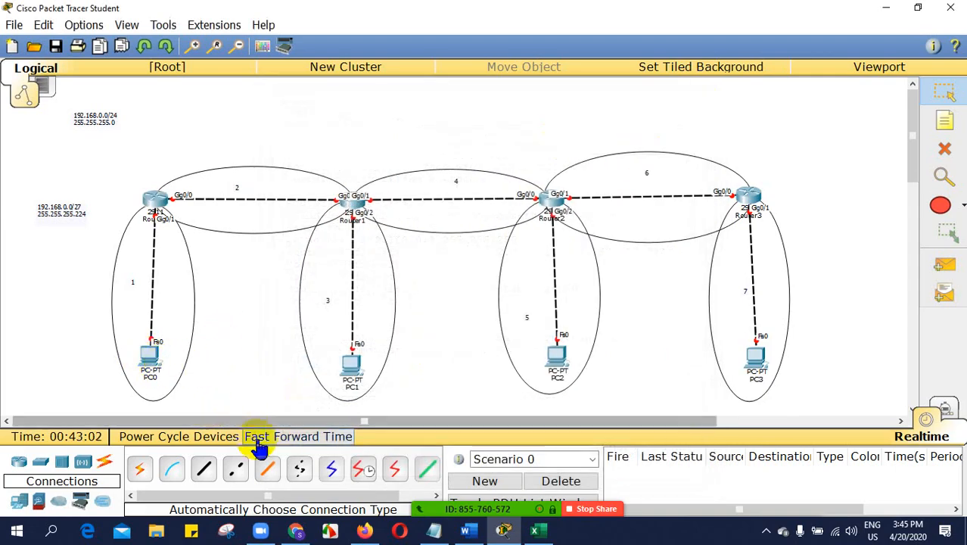
{"action": "left_click", "coordinate": [263, 439]}
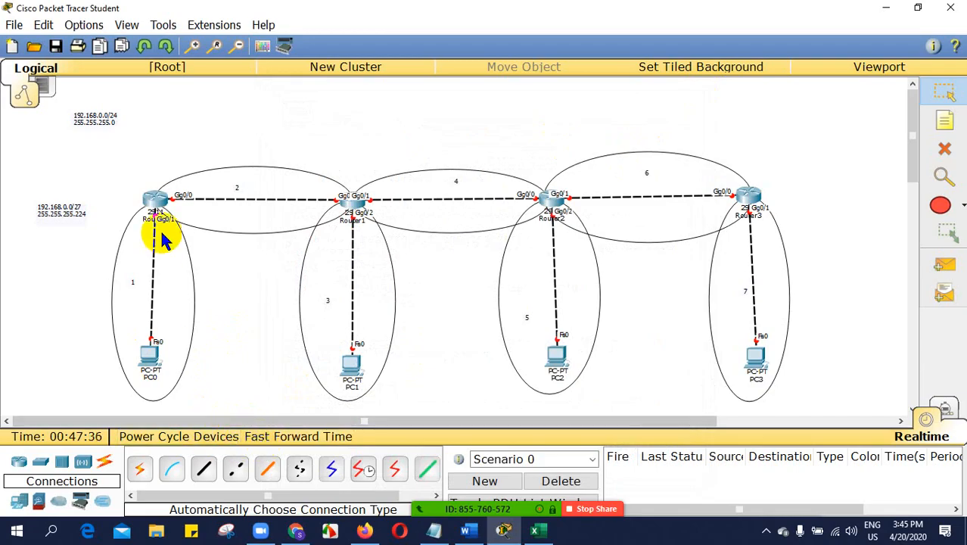
- Open PC0's IP Configuration utility and begin its static IP address with 192.168.0
{"action": "left_click", "coordinate": [148, 366]}
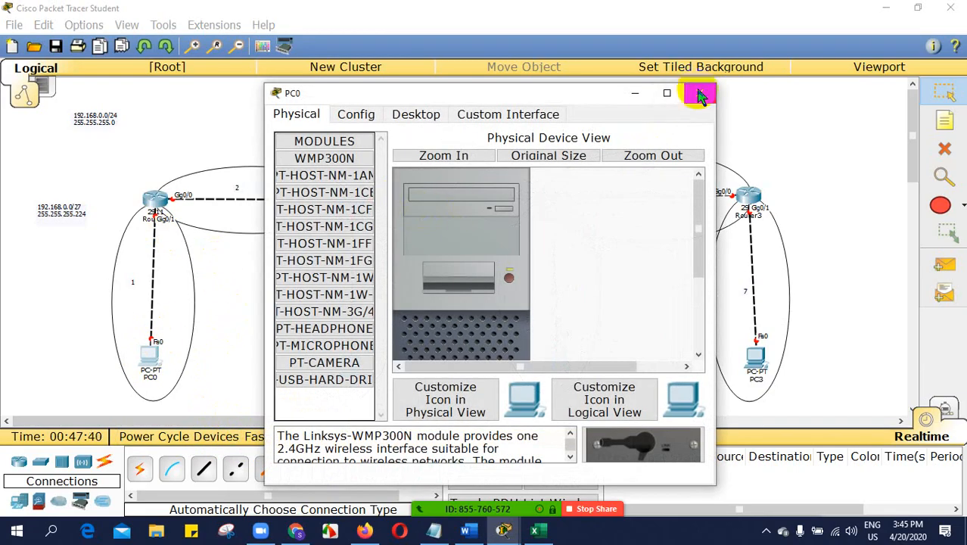
{"action": "left_click", "coordinate": [417, 117]}
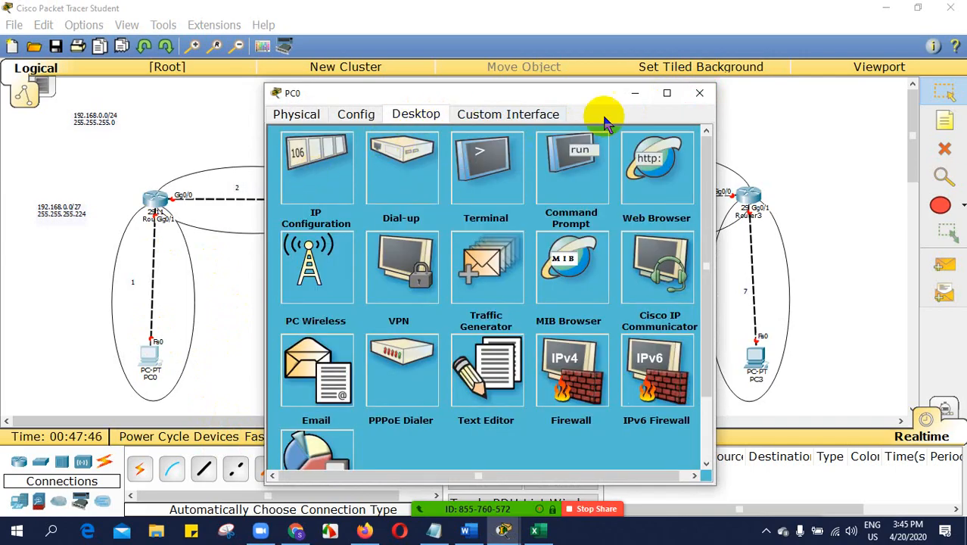
{"action": "left_click", "coordinate": [704, 95]}
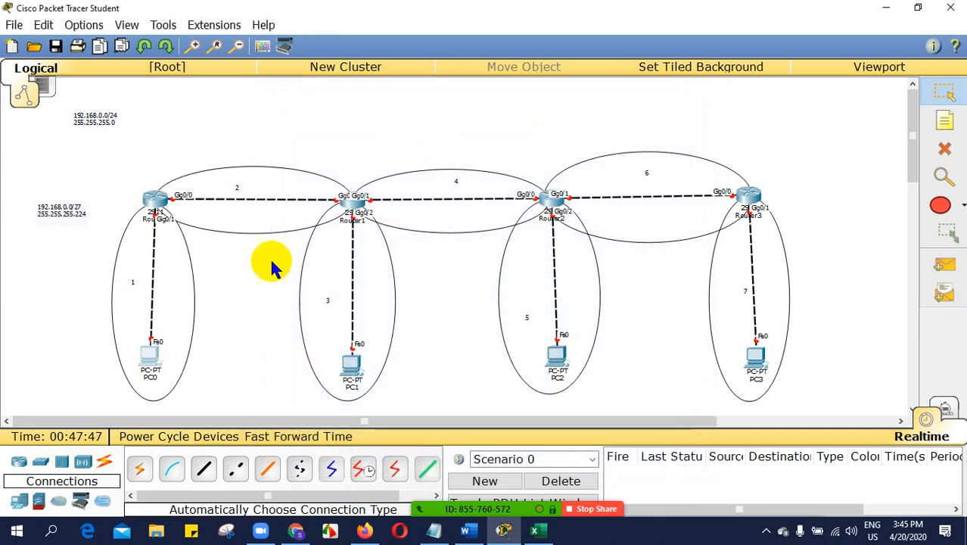
{"action": "left_click", "coordinate": [148, 358]}
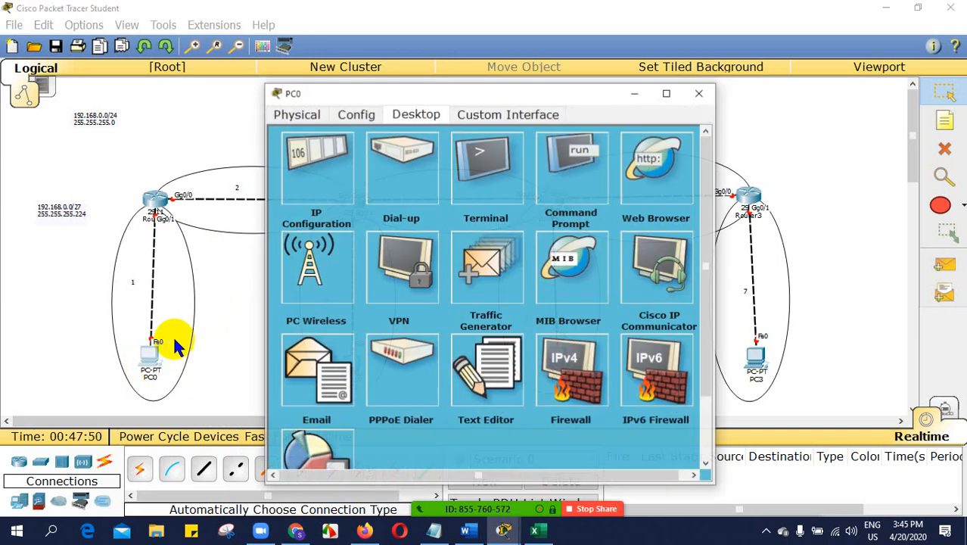
{"action": "left_click", "coordinate": [327, 180]}
{"action": "left_click", "coordinate": [427, 193]}
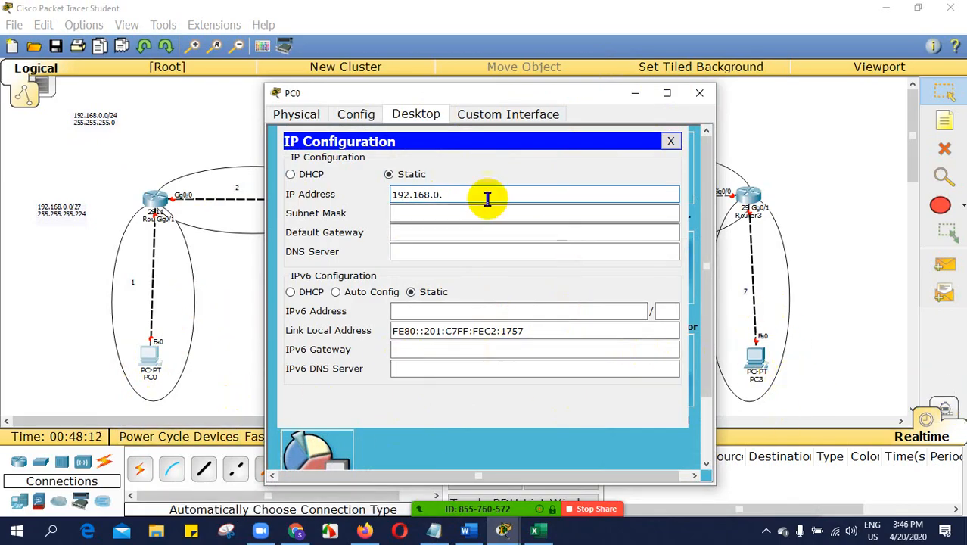
- Switch to Excel and check Subnet 1's last useable IP and broadcast address in the subnet table
{"action": "left_click", "coordinate": [535, 531]}
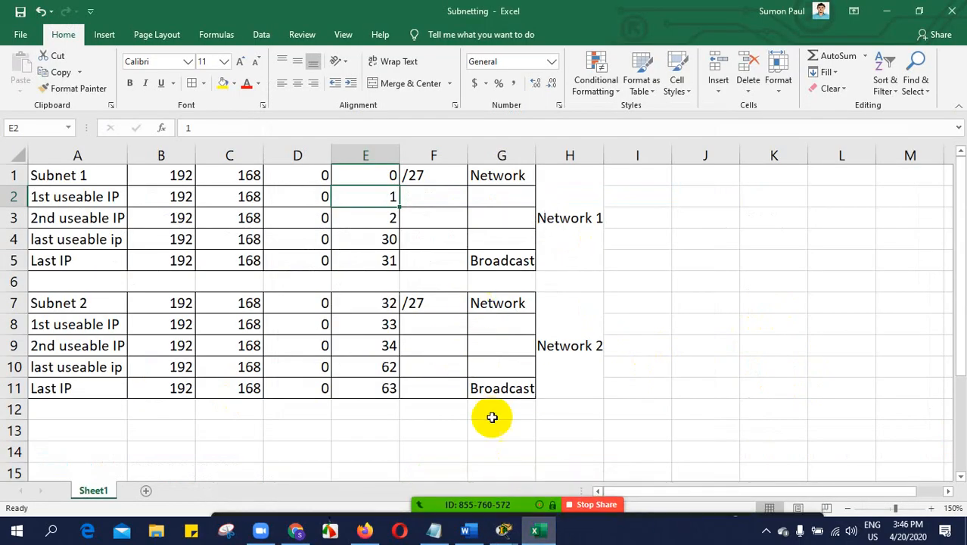
{"action": "left_click", "coordinate": [387, 240]}
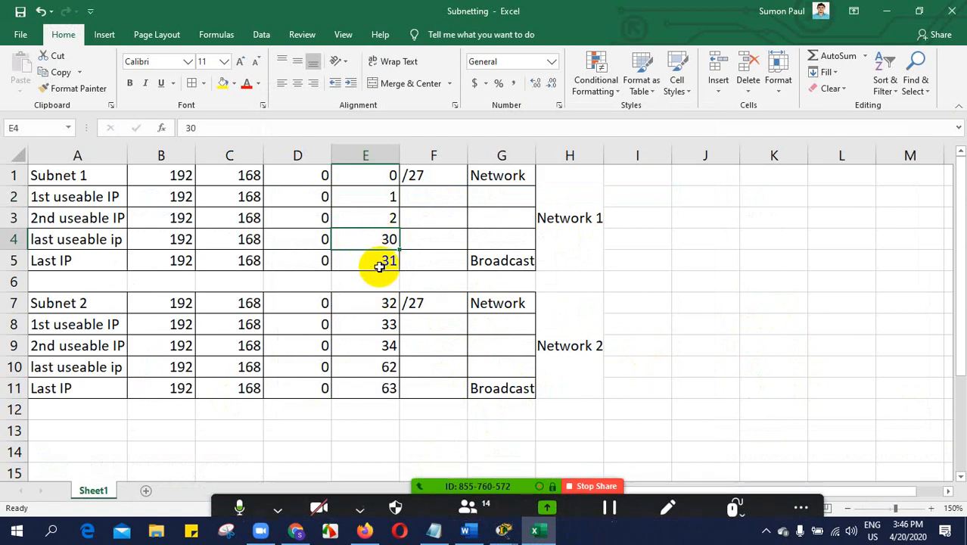
{"action": "left_click", "coordinate": [473, 261]}
{"action": "left_click", "coordinate": [394, 260]}
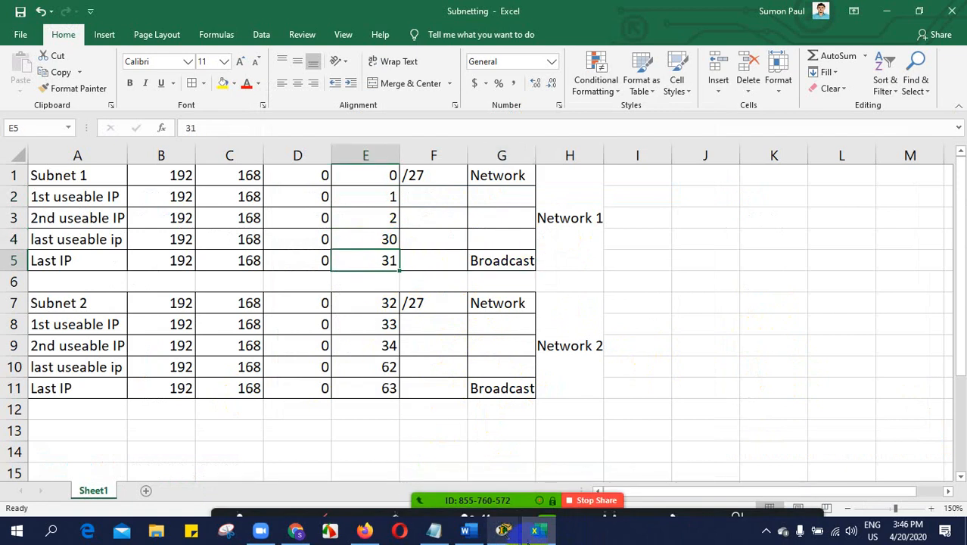
- Return to PC0's IP Configuration, dismiss the error message and set the IP address to 192.168.0.30
{"action": "mouse_move", "coordinate": [509, 536]}
{"action": "left_click", "coordinate": [632, 465]}
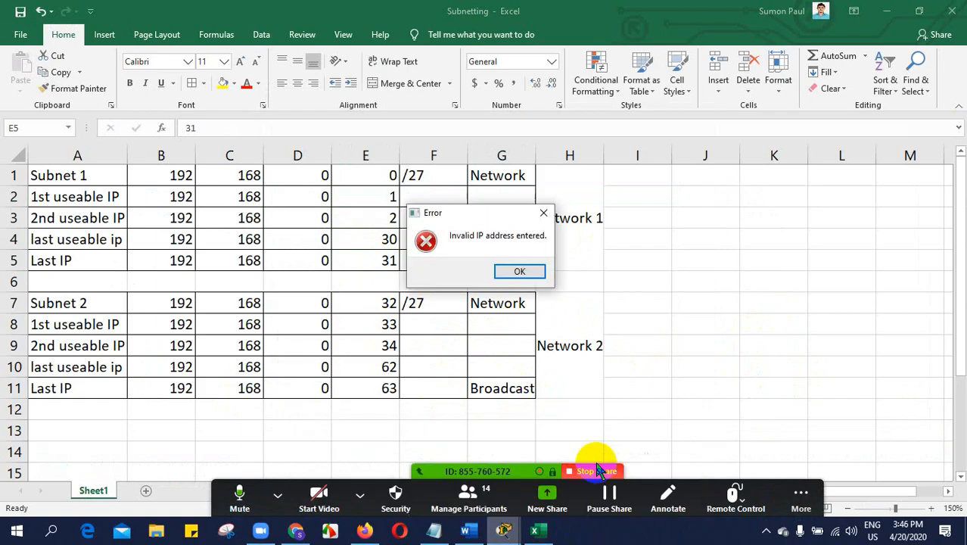
{"action": "left_click", "coordinate": [525, 269]}
{"action": "mouse_move", "coordinate": [503, 530]}
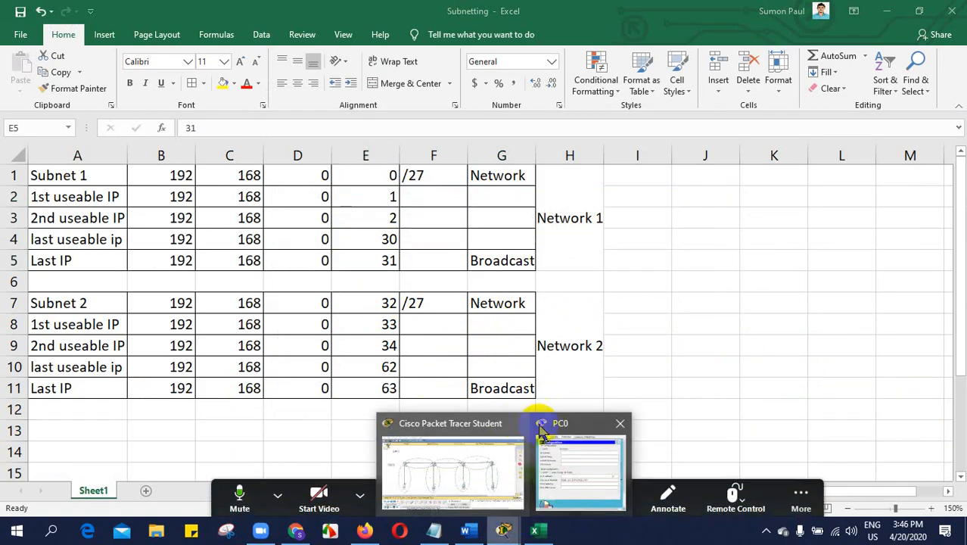
{"action": "left_click", "coordinate": [579, 427]}
{"action": "type", "text": "1"}
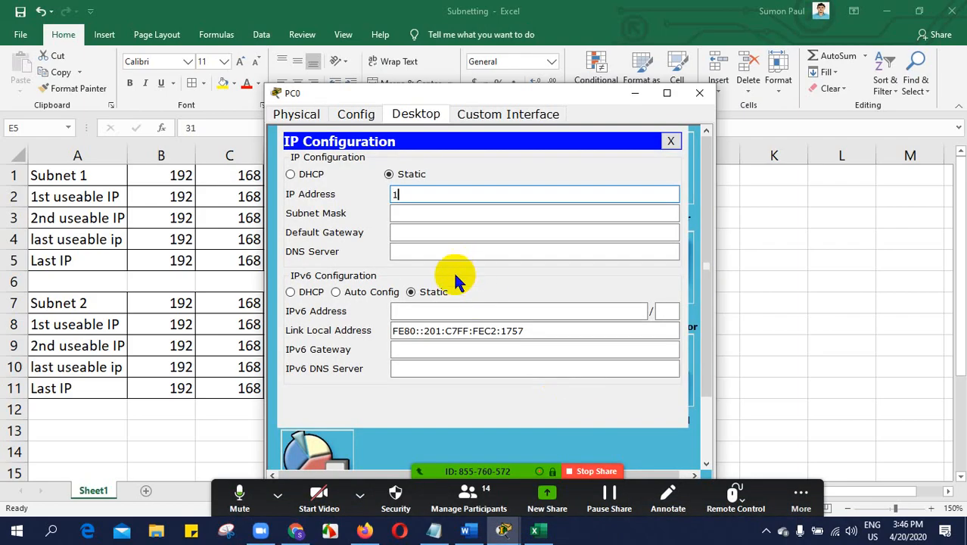
{"action": "type", "text": "92.168.0.3"}
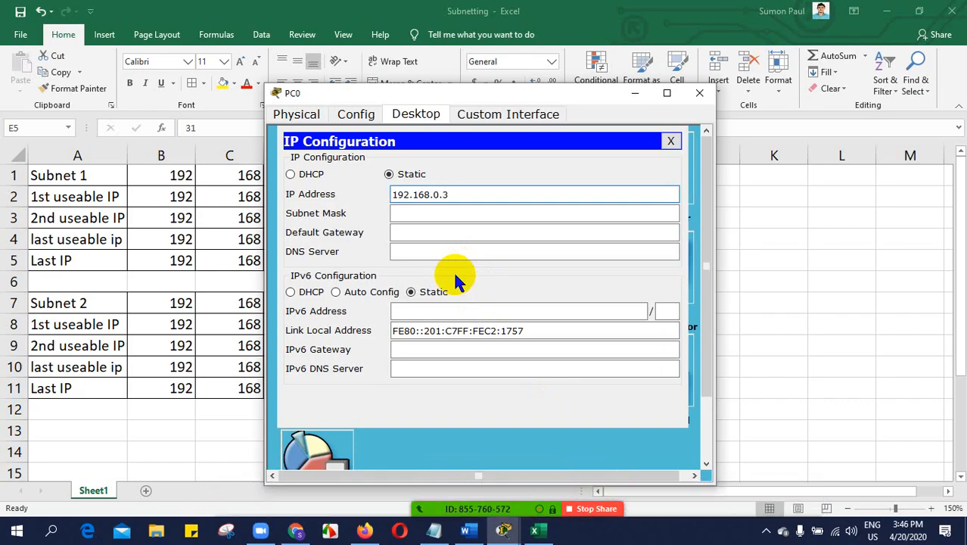
{"action": "type", "text": "0"}
- Set PC0's subnet mask to 255.255.255.224 and its default gateway to 192.168.0.1
{"action": "left_click", "coordinate": [424, 214]}
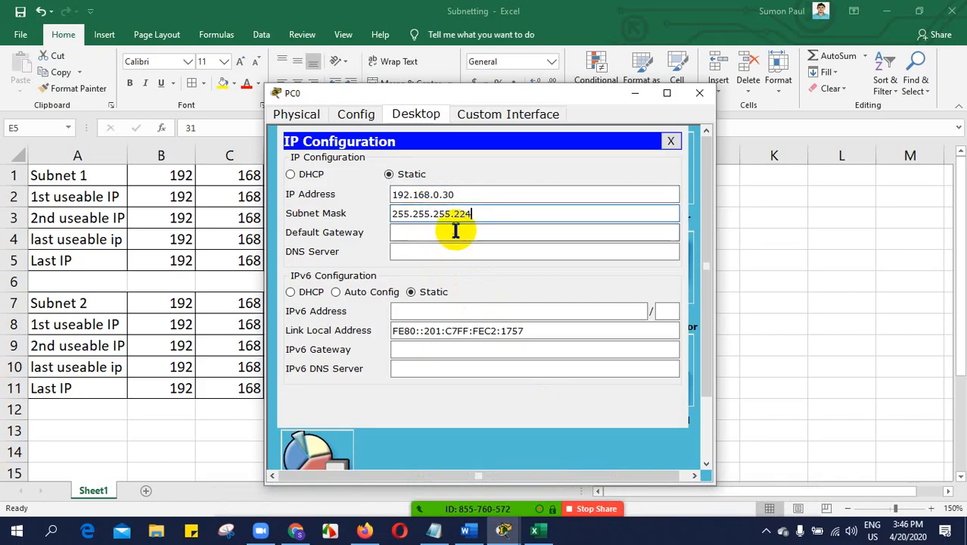
{"action": "left_click", "coordinate": [456, 232]}
{"action": "type", "text": "192.16"}
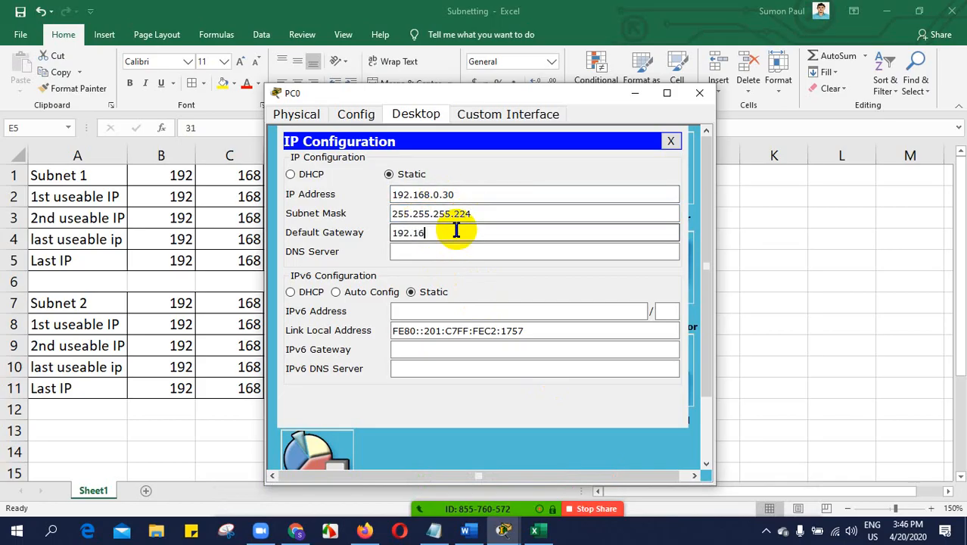
{"action": "type", "text": "8.0.1"}
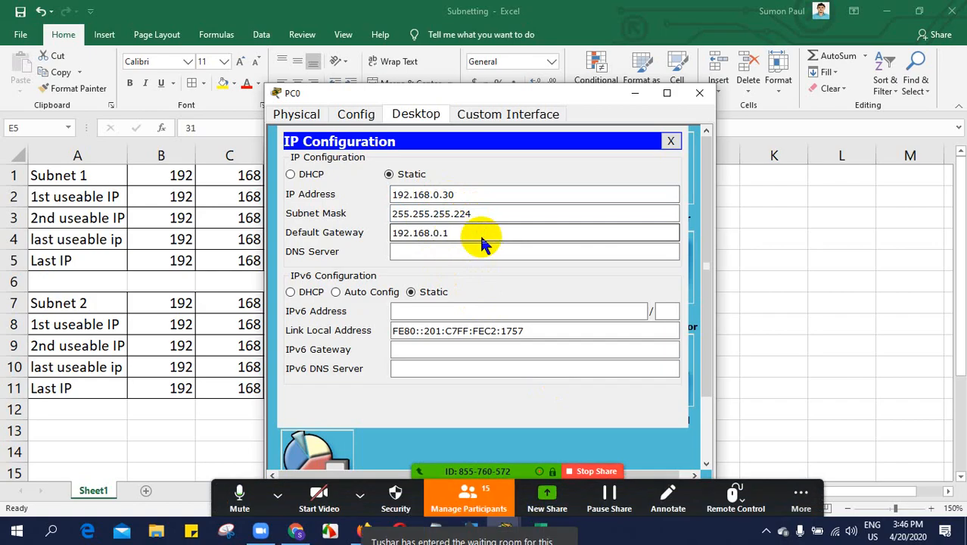
- Admit the waiting participant to the Zoom meeting and close PC0's IP Configuration utility
{"action": "left_click", "coordinate": [468, 496]}
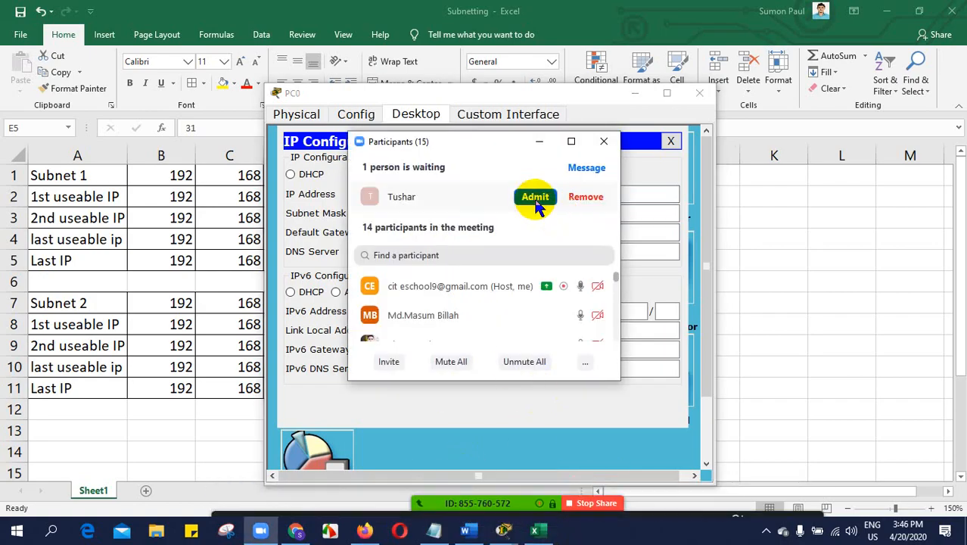
{"action": "left_click", "coordinate": [539, 203]}
{"action": "left_click", "coordinate": [538, 149]}
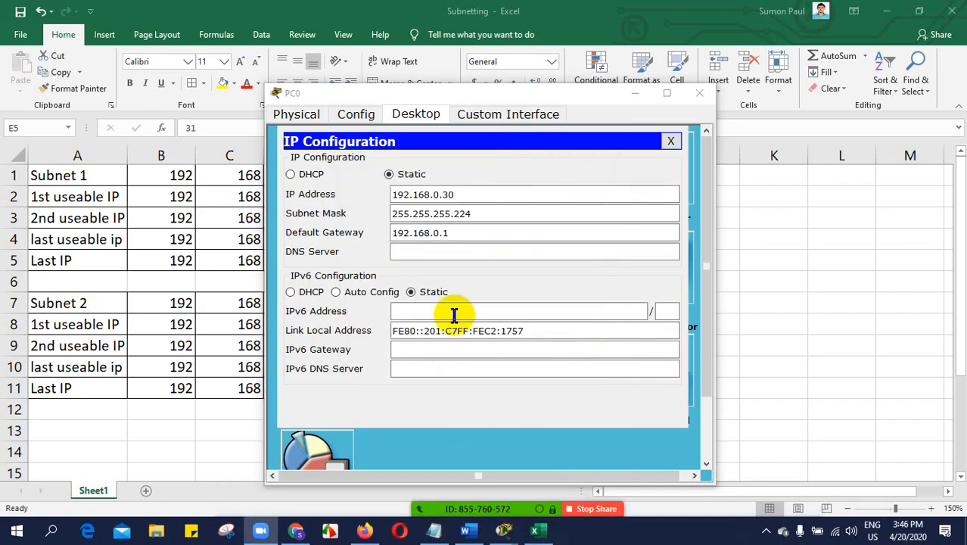
{"action": "left_click", "coordinate": [671, 141]}
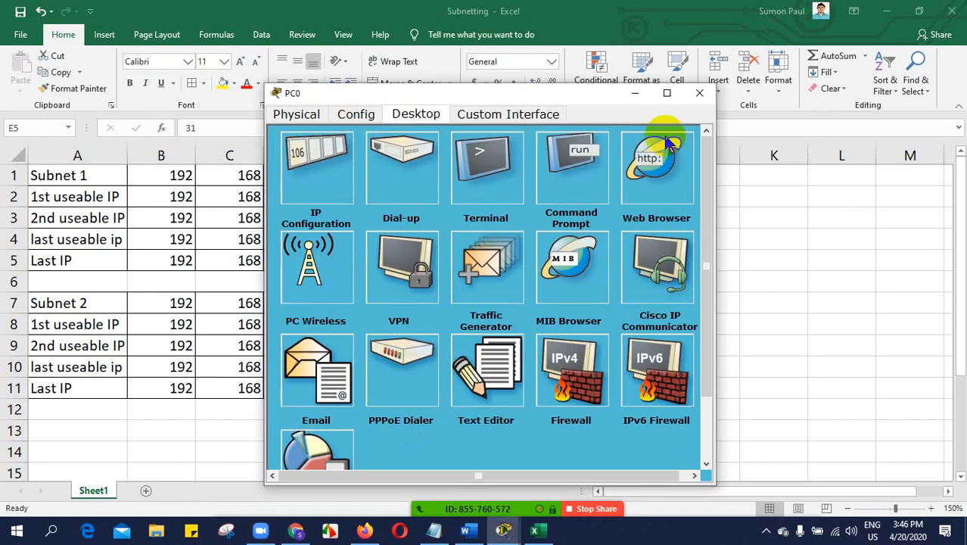
- Close PC0's window, switch to Packet Tracer and send a simple PDU from PC0 to Router0
{"action": "left_click", "coordinate": [691, 97]}
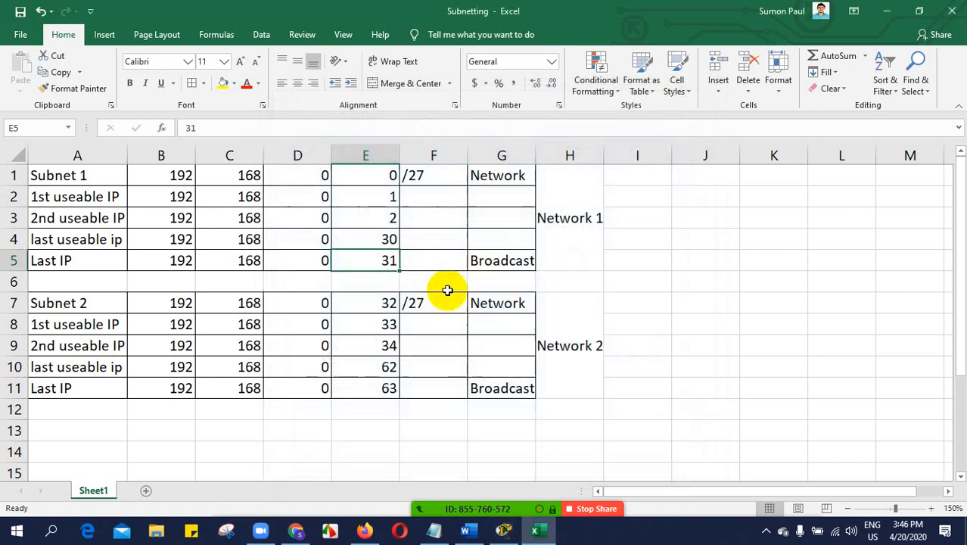
{"action": "left_click", "coordinate": [502, 531]}
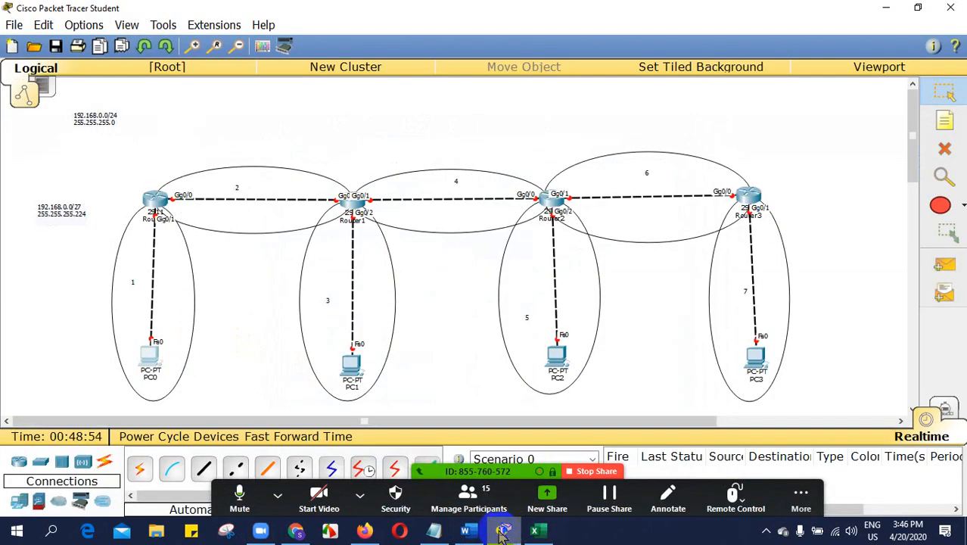
{"action": "left_click", "coordinate": [284, 442]}
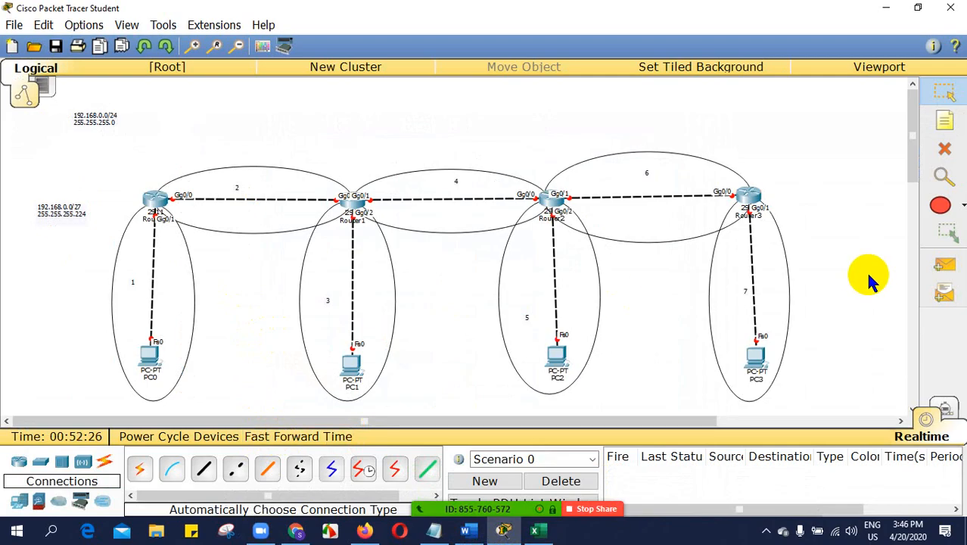
{"action": "left_click", "coordinate": [945, 265]}
{"action": "left_click", "coordinate": [155, 200]}
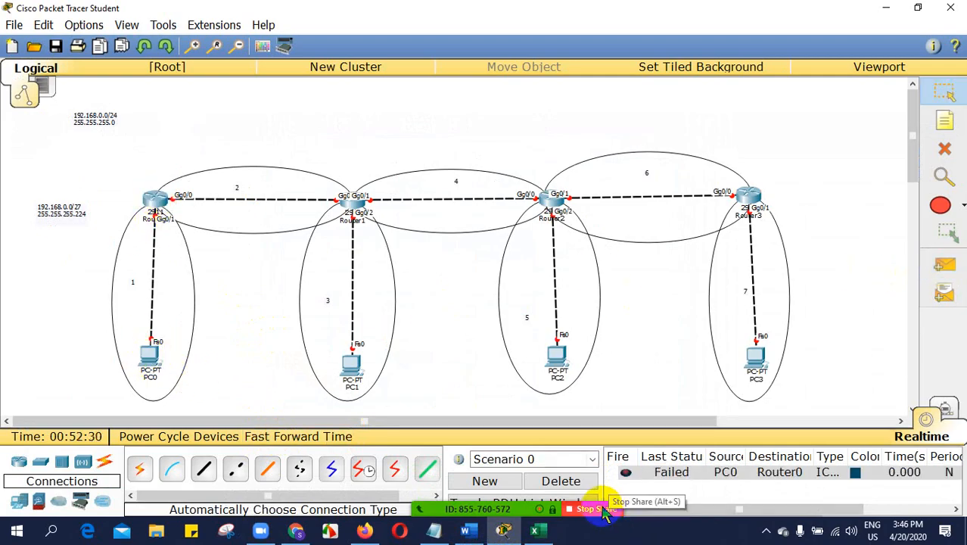
- Repeat the simple PDU test from PC0 to Router0, and delete Scenario 0's PDU entries
{"action": "left_click", "coordinate": [944, 265]}
{"action": "left_click", "coordinate": [150, 362]}
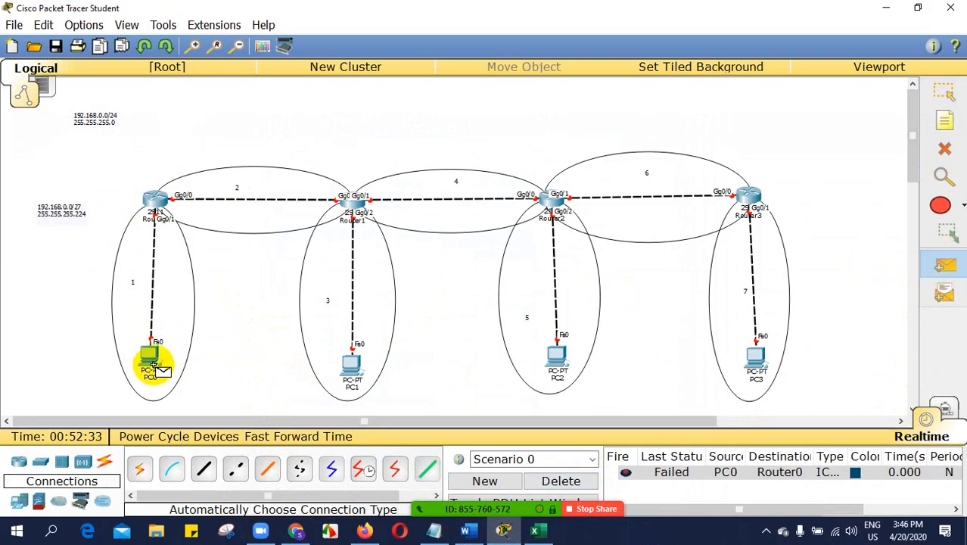
{"action": "left_click", "coordinate": [155, 199]}
{"action": "left_click", "coordinate": [560, 481]}
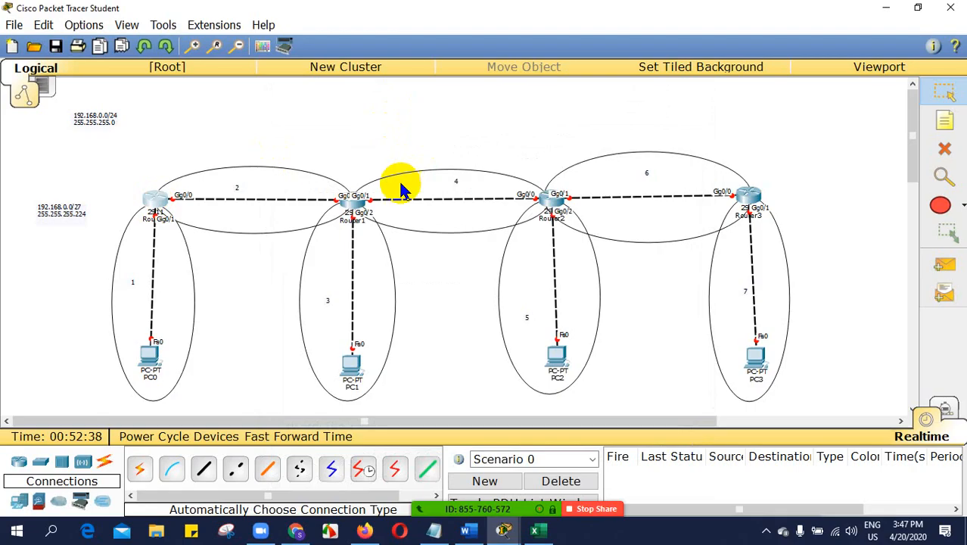
- Open Router0's command line interface and enter privileged mode with the enable command
{"action": "left_click", "coordinate": [153, 206]}
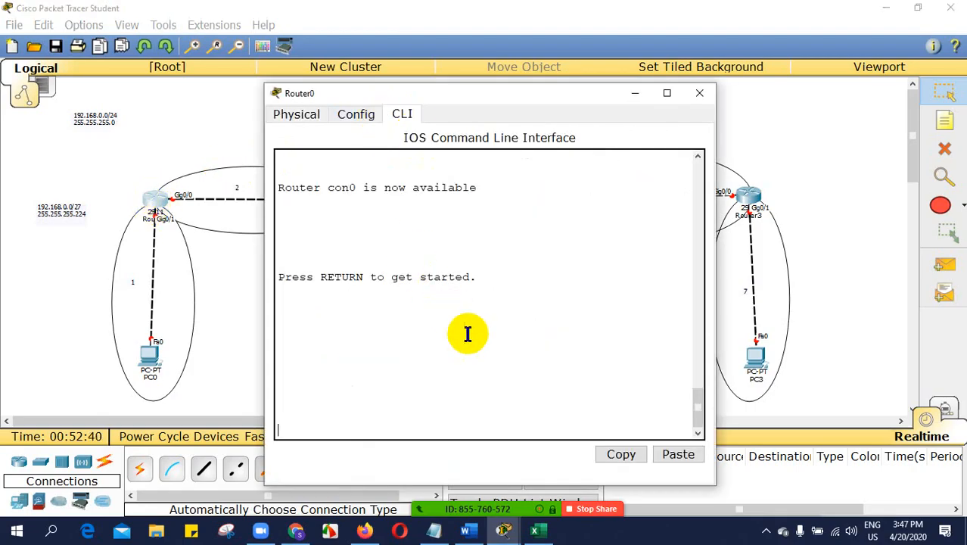
{"action": "key", "text": "Return"}
{"action": "key", "text": "Return"}
{"action": "key", "text": "Return"}
{"action": "key", "text": "Return"}
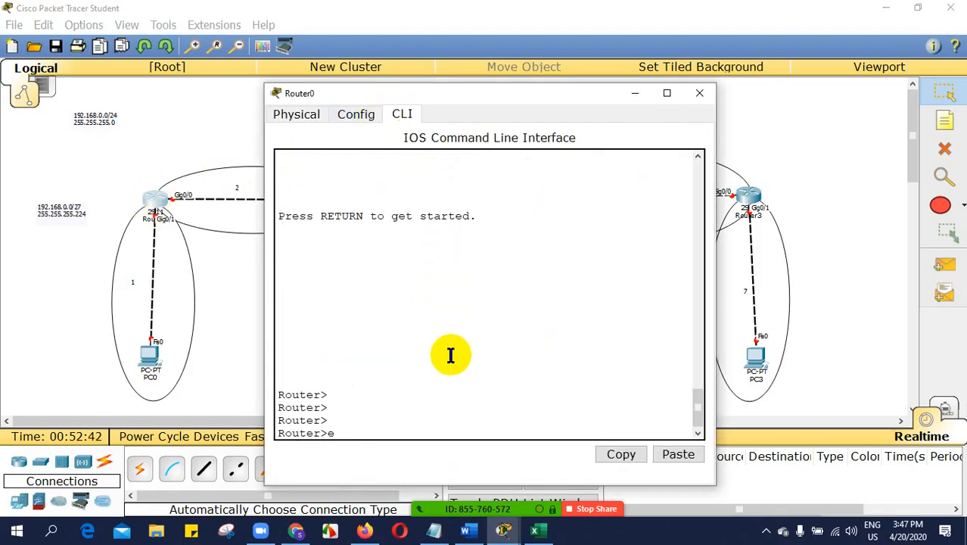
{"action": "type", "text": "ena"}
{"action": "key", "text": "Tab"}
{"action": "key", "text": "Return"}
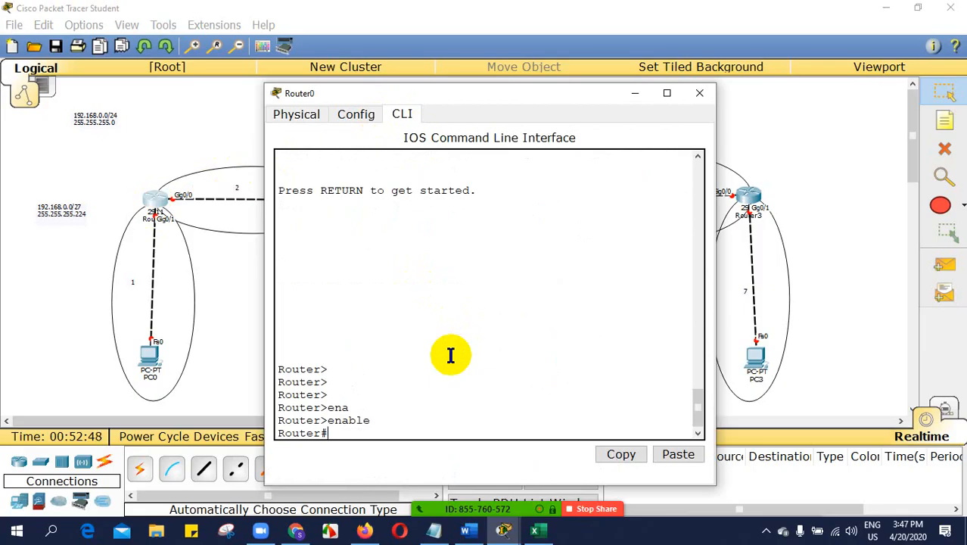
- Clear the IP address of Router0's GigabitEthernet0/0 interface and turn its port off
{"action": "left_click", "coordinate": [699, 93]}
{"action": "left_click", "coordinate": [156, 198]}
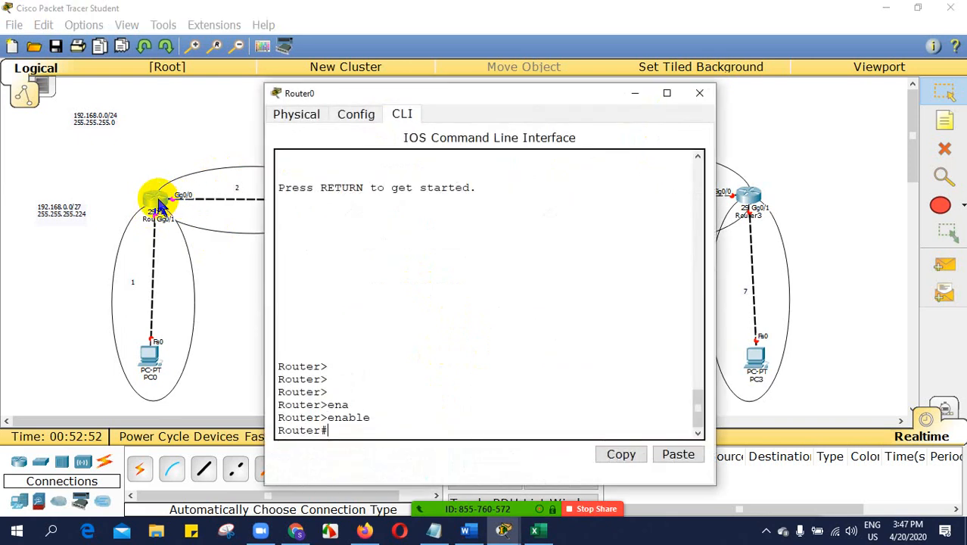
{"action": "left_click", "coordinate": [370, 117]}
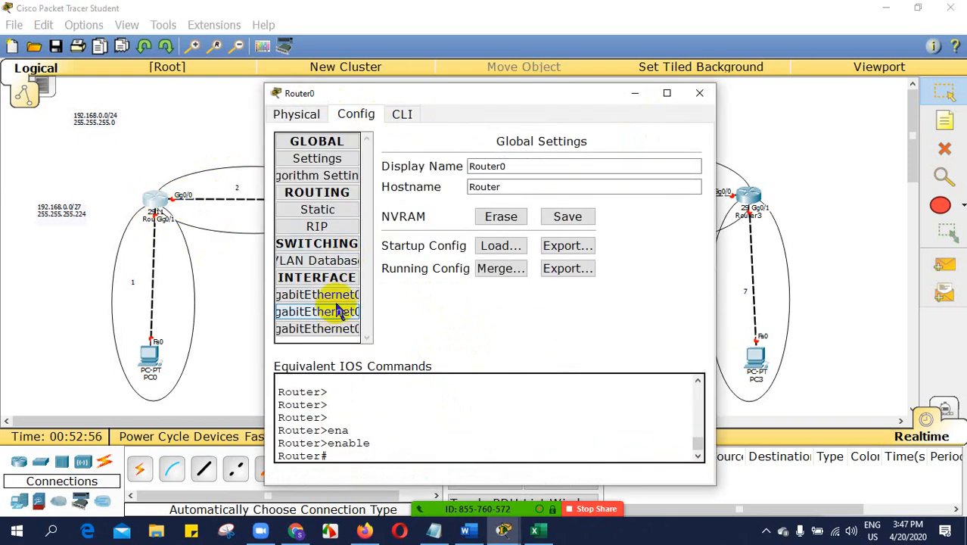
{"action": "left_click", "coordinate": [315, 294]}
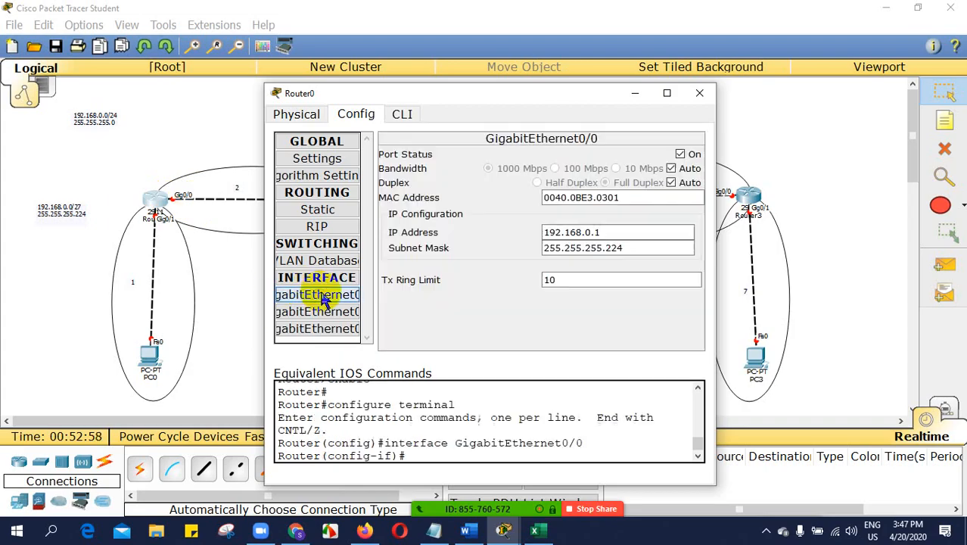
{"action": "left_click", "coordinate": [627, 233]}
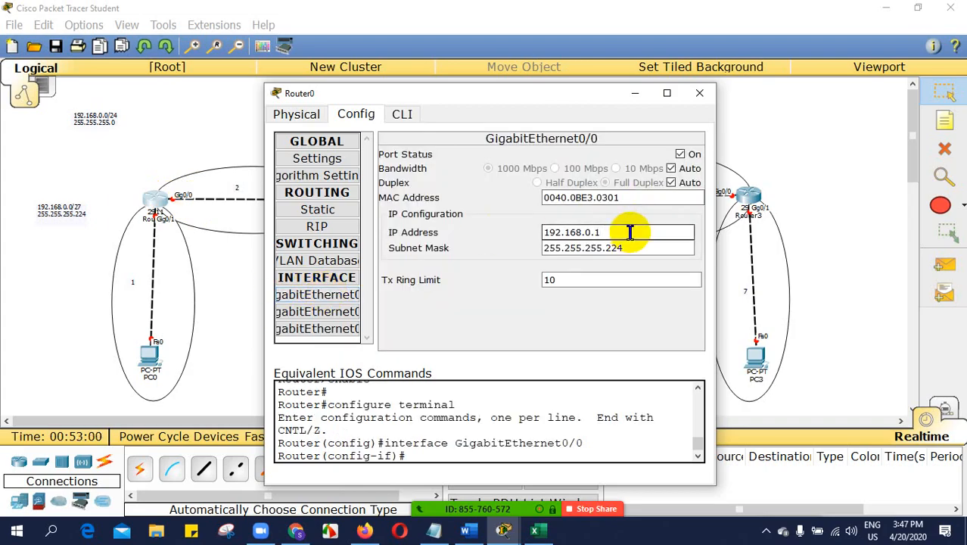
{"action": "key", "text": "BackSpace"}
{"action": "key", "text": "BackSpace"}
{"action": "key", "text": "BackSpace"}
{"action": "key", "text": "BackSpace"}
{"action": "key", "text": "BackSpace"}
{"action": "key", "text": "BackSpace"}
{"action": "key", "text": "BackSpace"}
{"action": "key", "text": "BackSpace"}
{"action": "key", "text": "BackSpace"}
{"action": "key", "text": "BackSpace"}
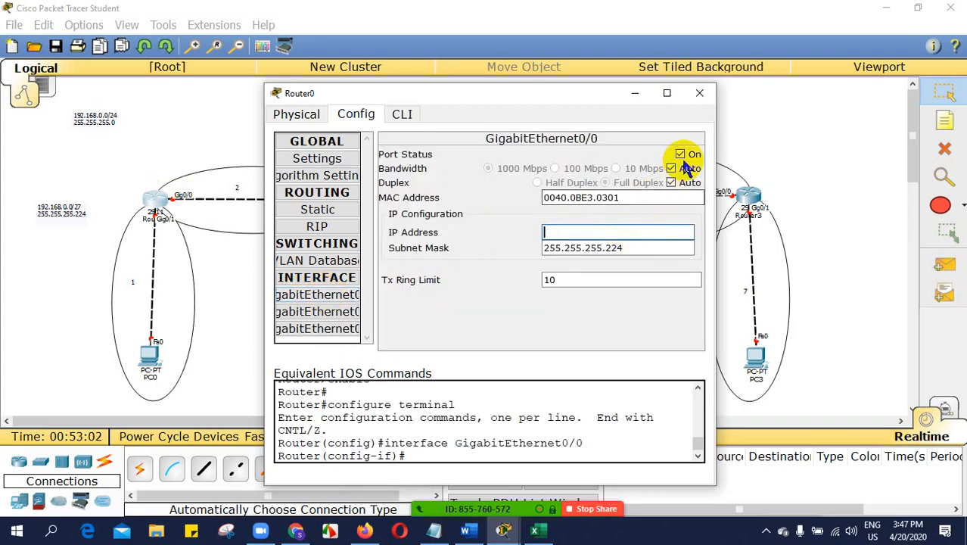
{"action": "left_click", "coordinate": [680, 154]}
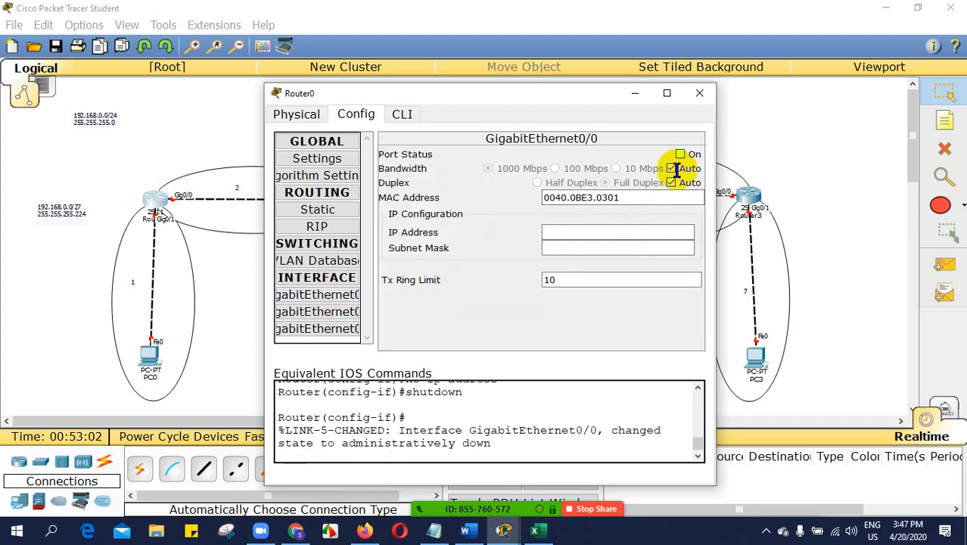
- Set Router0's GigabitEthernet0/1 to IP address 192.168.0.1 with subnet mask 255.255.255.224
{"action": "left_click", "coordinate": [341, 311]}
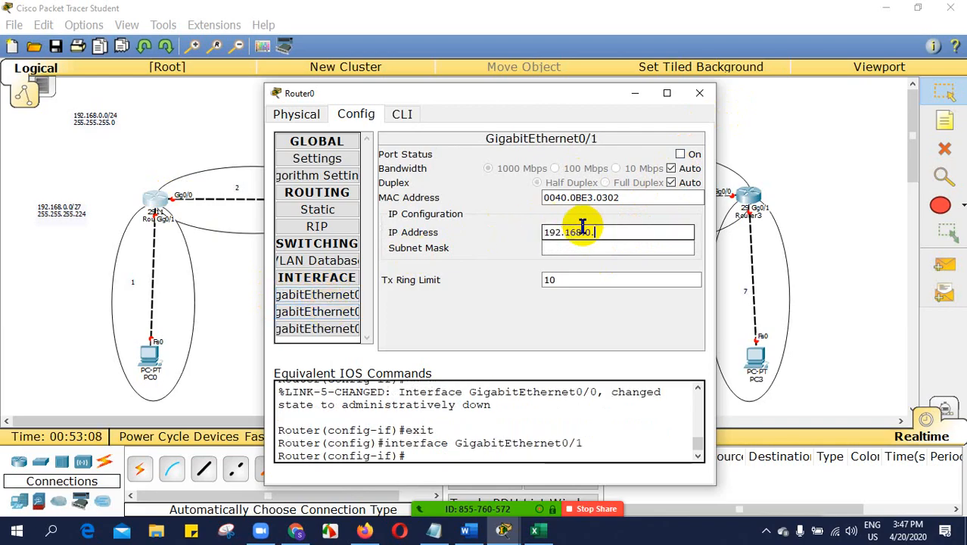
{"action": "left_click", "coordinate": [555, 249]}
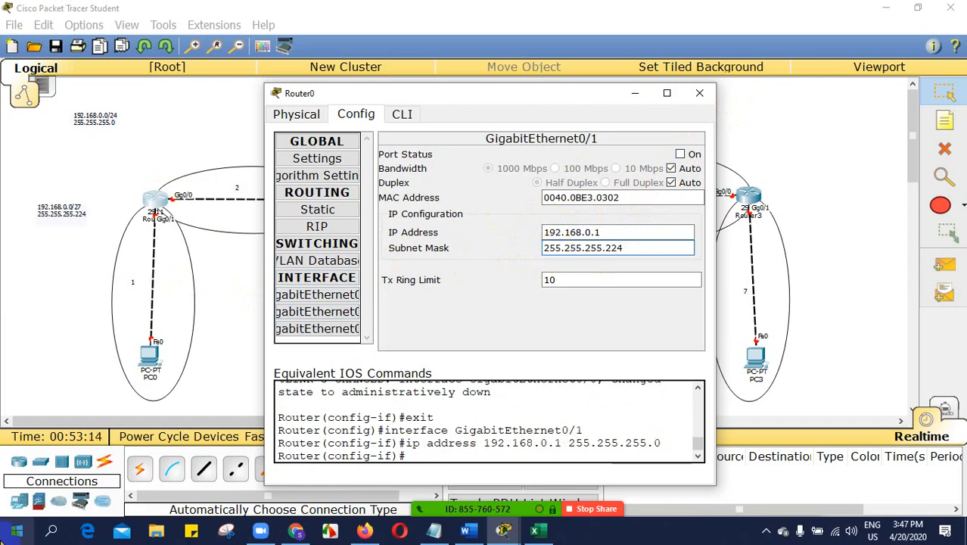
{"action": "left_click", "coordinate": [698, 95]}
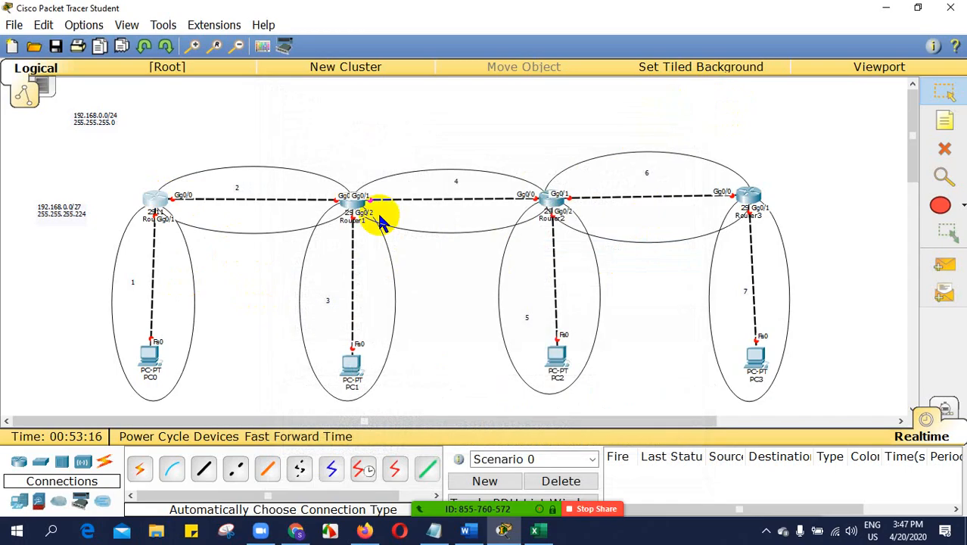
- Turn on the port of Router0's GigabitEthernet0/1 interface and close the router window
{"action": "left_click", "coordinate": [159, 203]}
{"action": "left_click", "coordinate": [318, 311]}
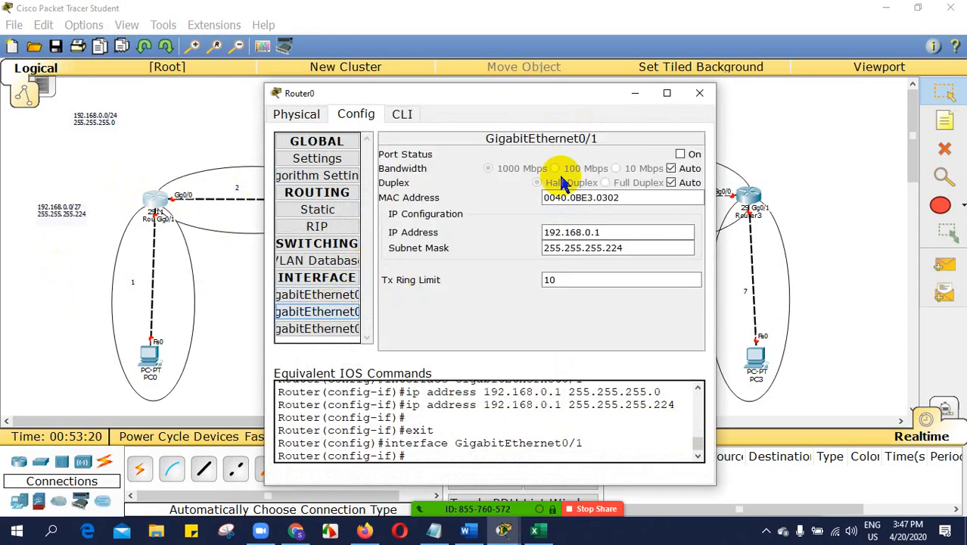
{"action": "left_click", "coordinate": [681, 155]}
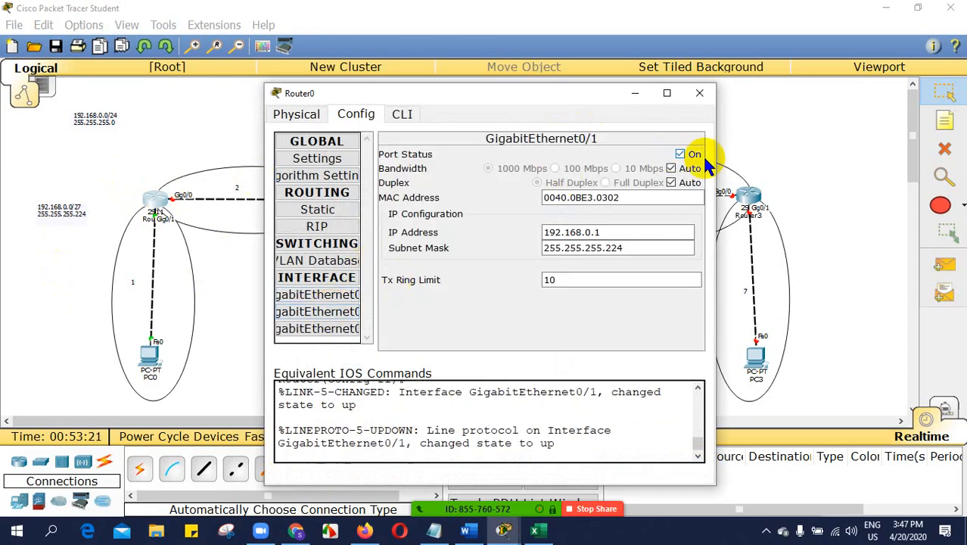
{"action": "left_click", "coordinate": [700, 93]}
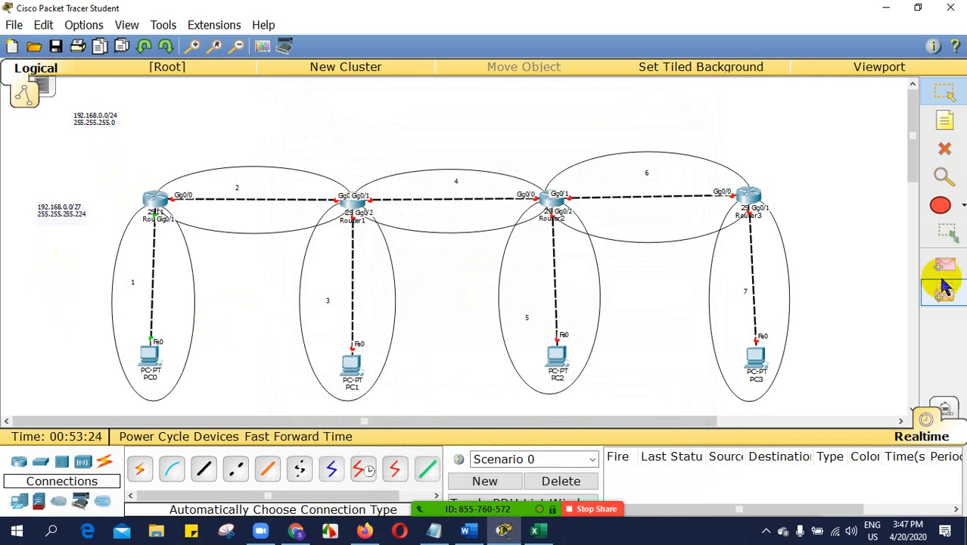
- Check PC0's IP configuration and send a simple PDU from PC0 to Router0
{"action": "left_click", "coordinate": [151, 356]}
{"action": "left_click", "coordinate": [301, 172]}
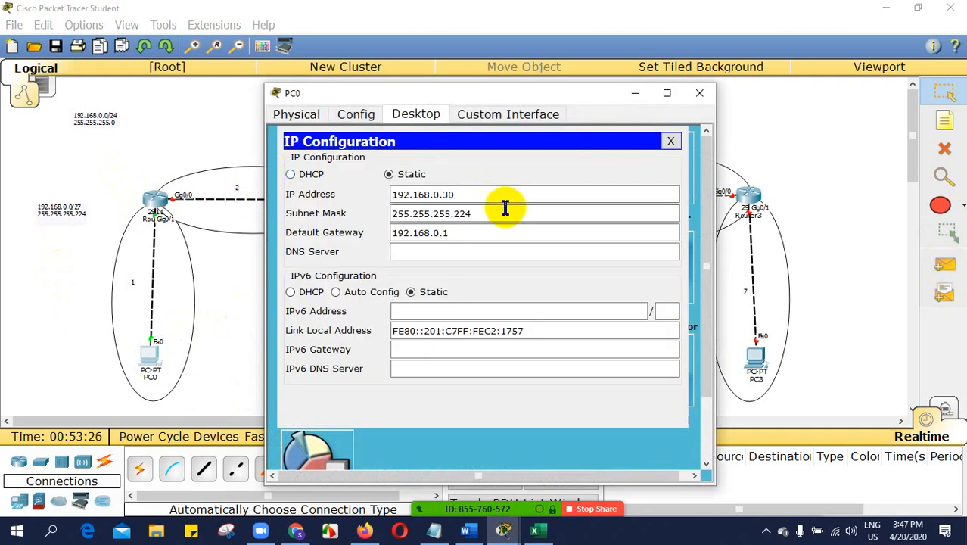
{"action": "left_click", "coordinate": [943, 263]}
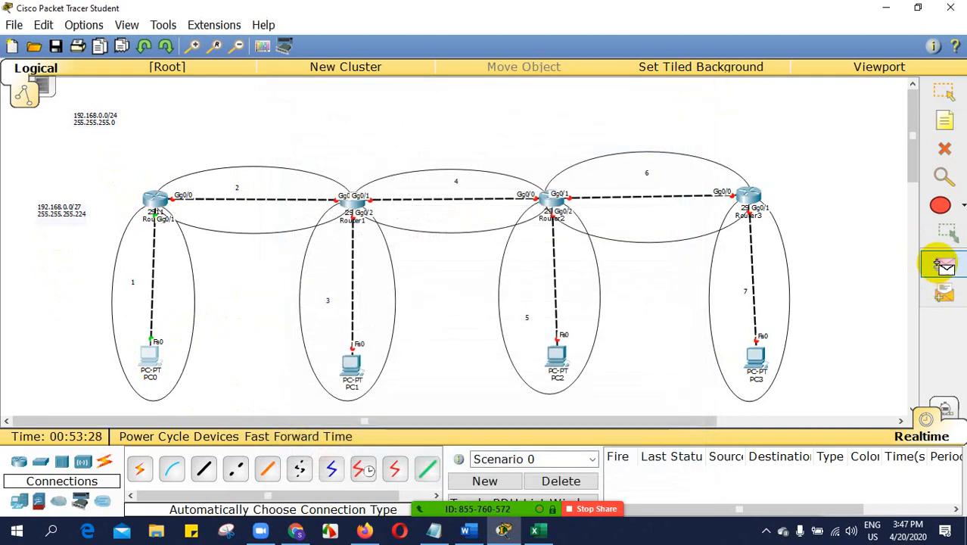
{"action": "left_click", "coordinate": [148, 350]}
{"action": "left_click", "coordinate": [154, 200]}
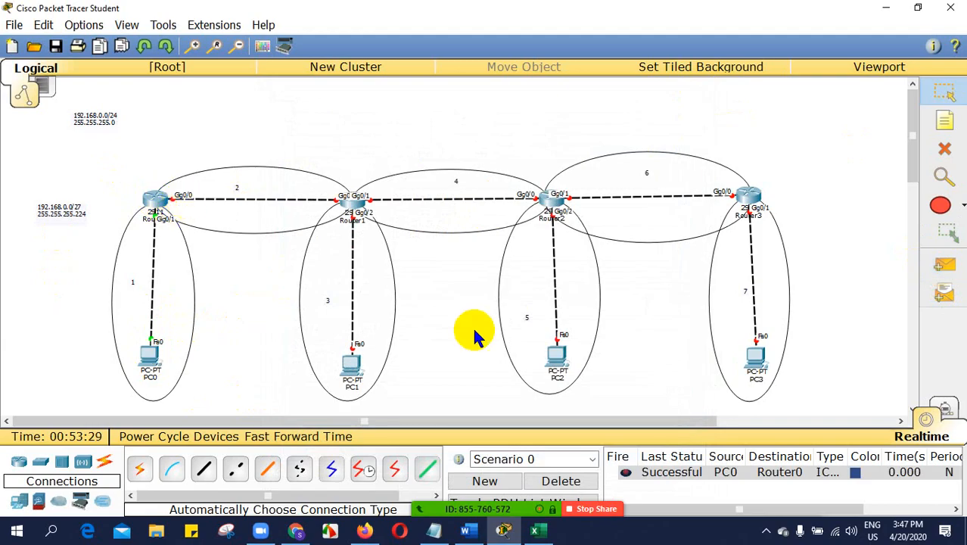
- Try to set PC0's IP address to the subnet's broadcast address 192.168.0.31, and dismiss the error message
{"action": "left_click", "coordinate": [147, 356]}
{"action": "left_click", "coordinate": [149, 366]}
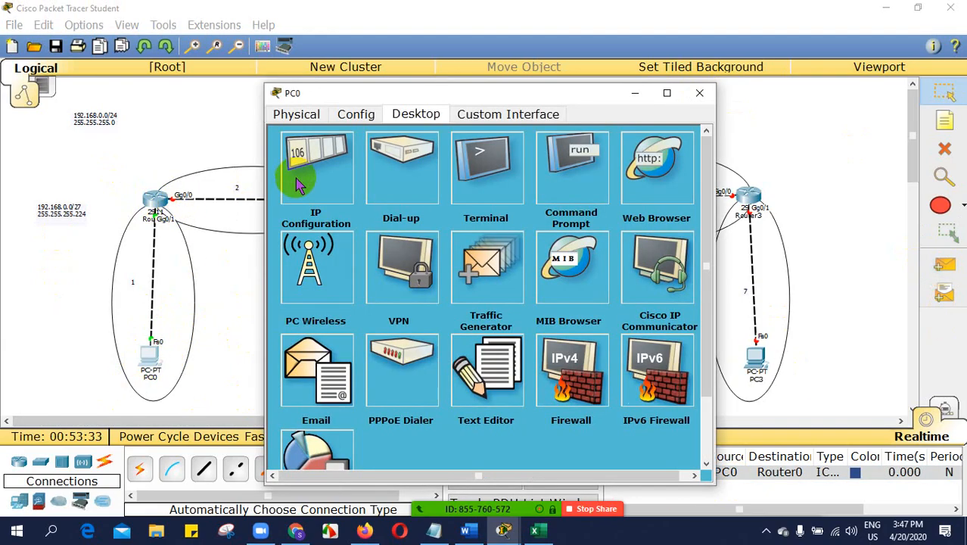
{"action": "left_click", "coordinate": [291, 172]}
{"action": "left_click", "coordinate": [490, 196]}
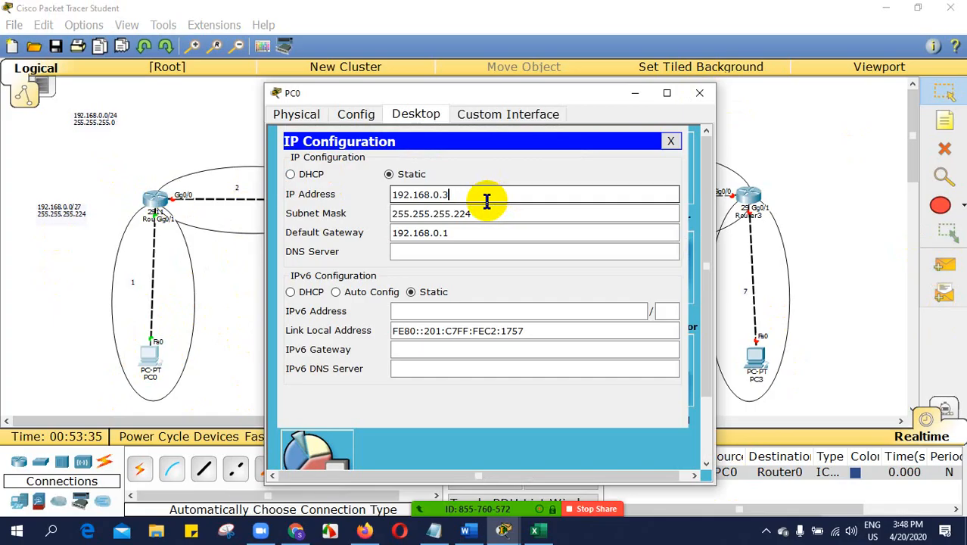
{"action": "left_click", "coordinate": [671, 141]}
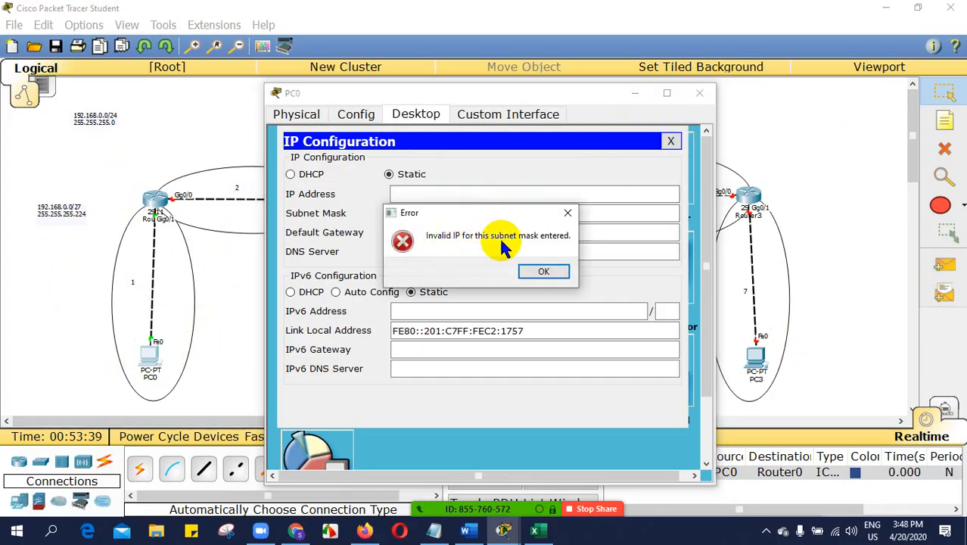
{"action": "left_click", "coordinate": [547, 271]}
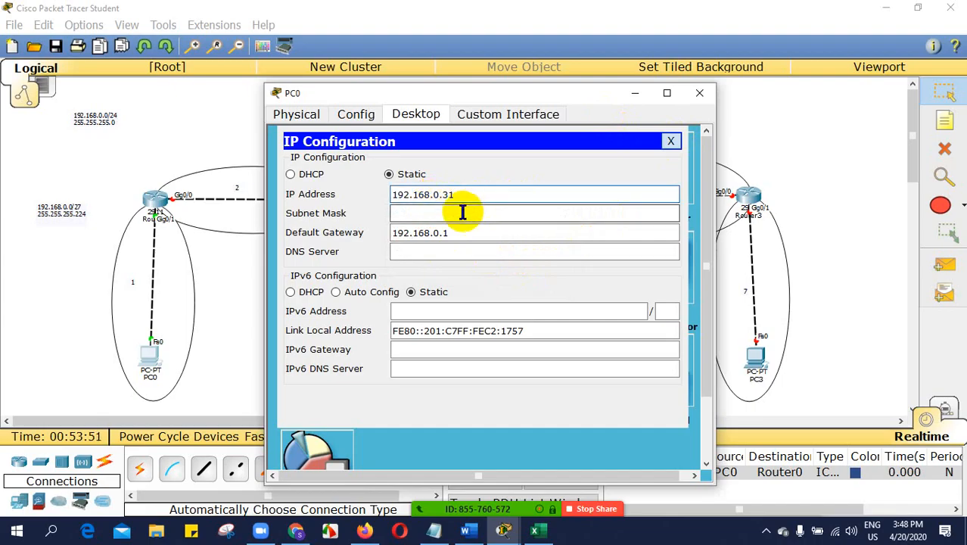
- Switch to Excel to check Subnet 1's broadcast address, and return to PC0's IP Configuration
{"action": "left_click", "coordinate": [535, 529]}
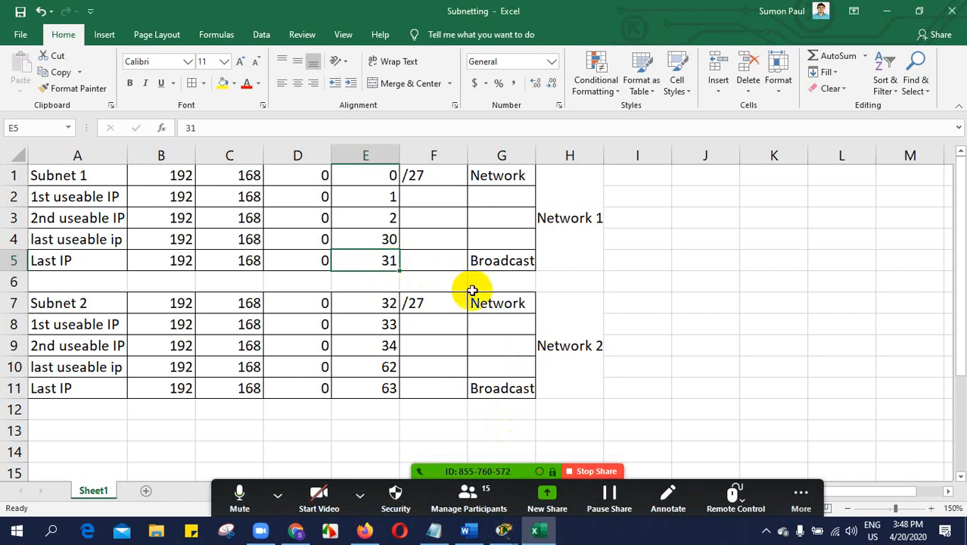
{"action": "mouse_move", "coordinate": [502, 528]}
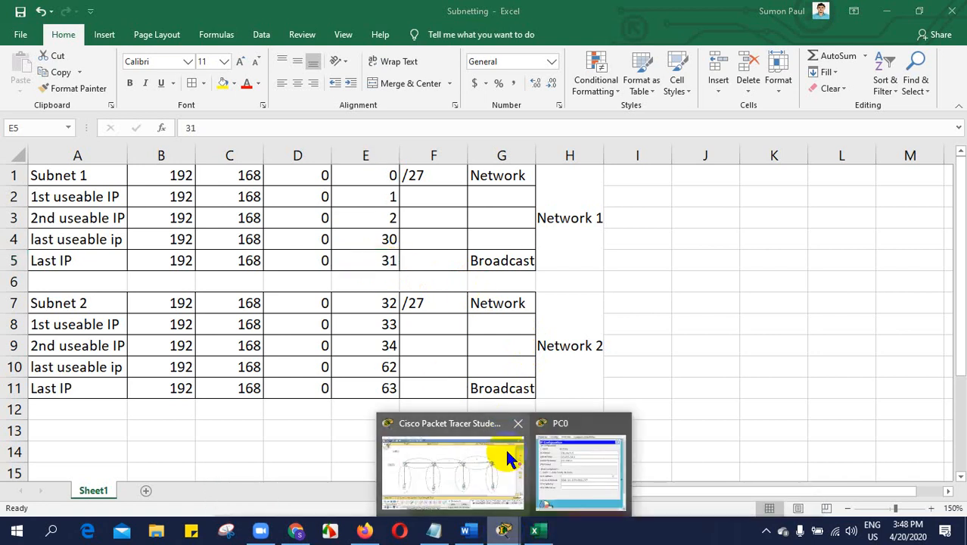
{"action": "left_click", "coordinate": [572, 432]}
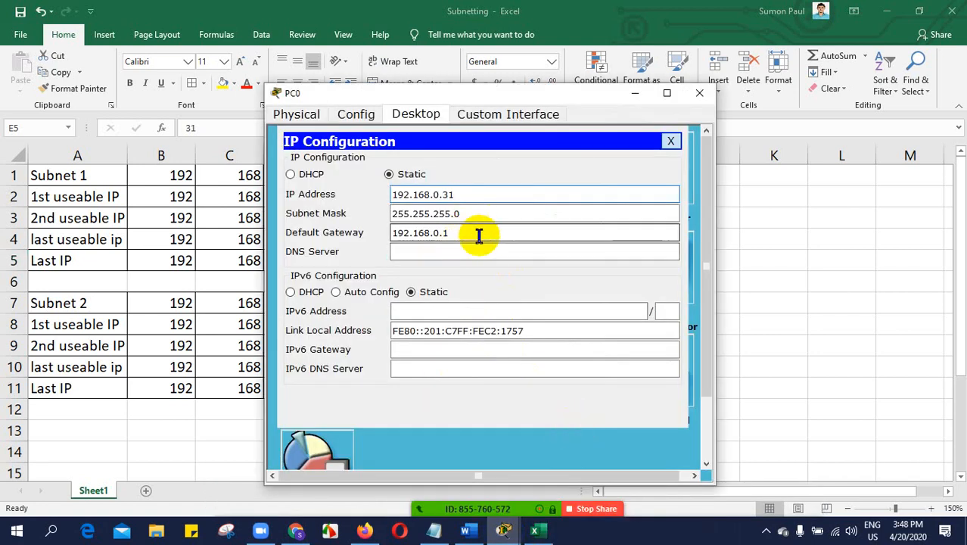
- Try subnet mask 255.255.255.224 with PC0's address 192.168.0.31, dismiss the error and change the IP address to 192.168.0.33
{"action": "left_click", "coordinate": [670, 141]}
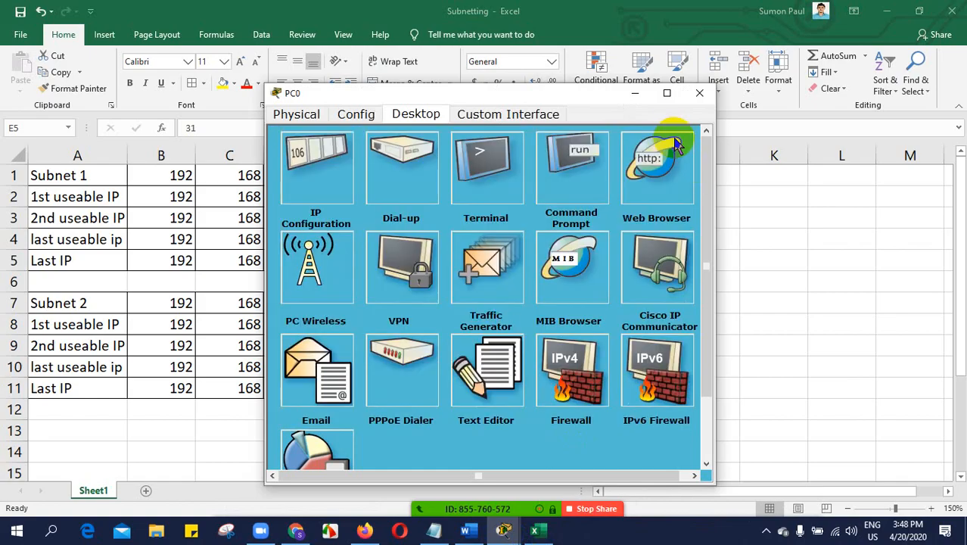
{"action": "left_click", "coordinate": [303, 179]}
{"action": "left_click", "coordinate": [478, 215]}
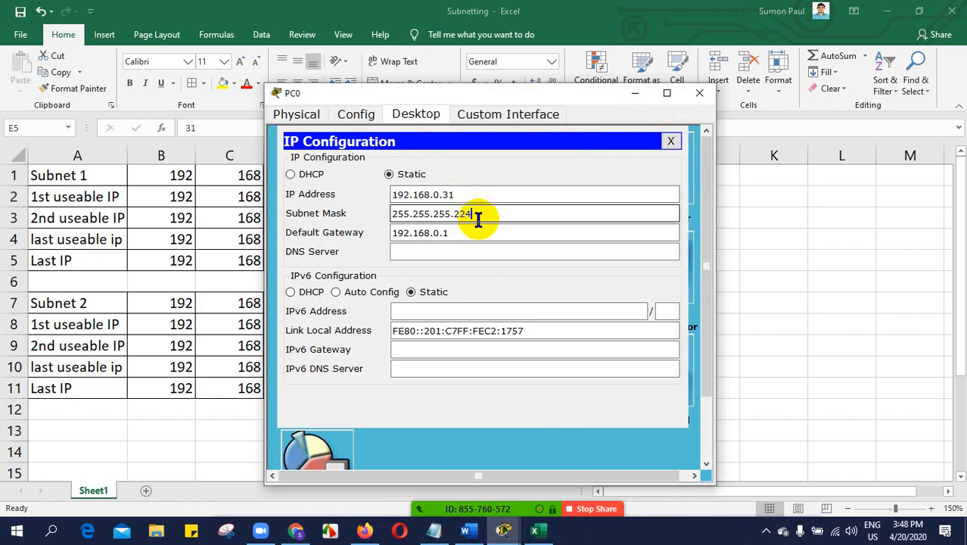
{"action": "left_click", "coordinate": [671, 141]}
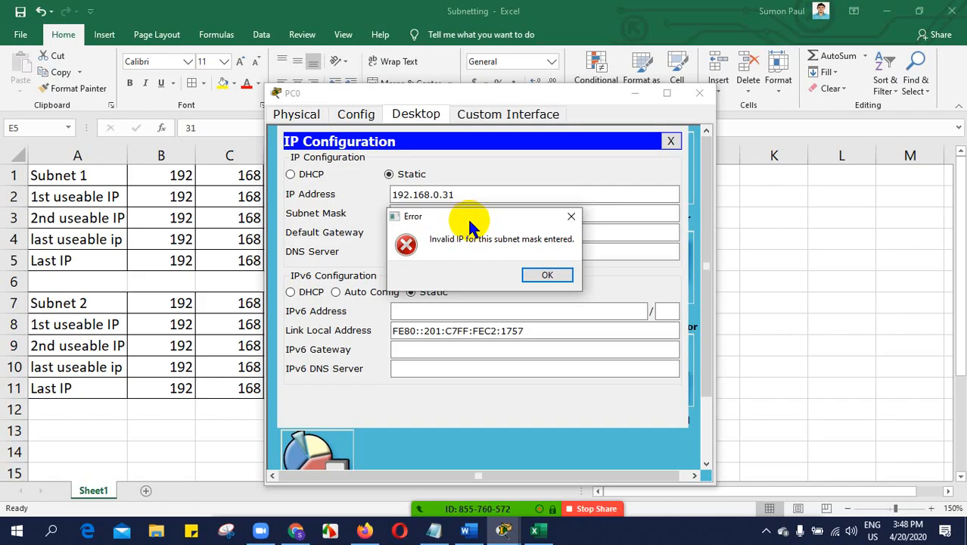
{"action": "left_click", "coordinate": [572, 218]}
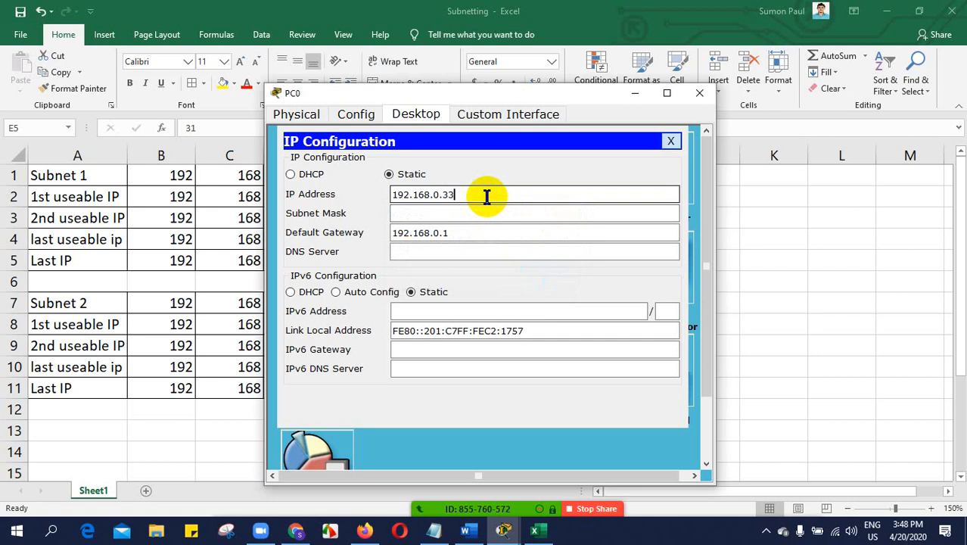
- Switch to Excel to check Subnet 2's first usable IP, and return to PC0's IP Configuration in Packet Tracer
{"action": "left_click", "coordinate": [535, 530]}
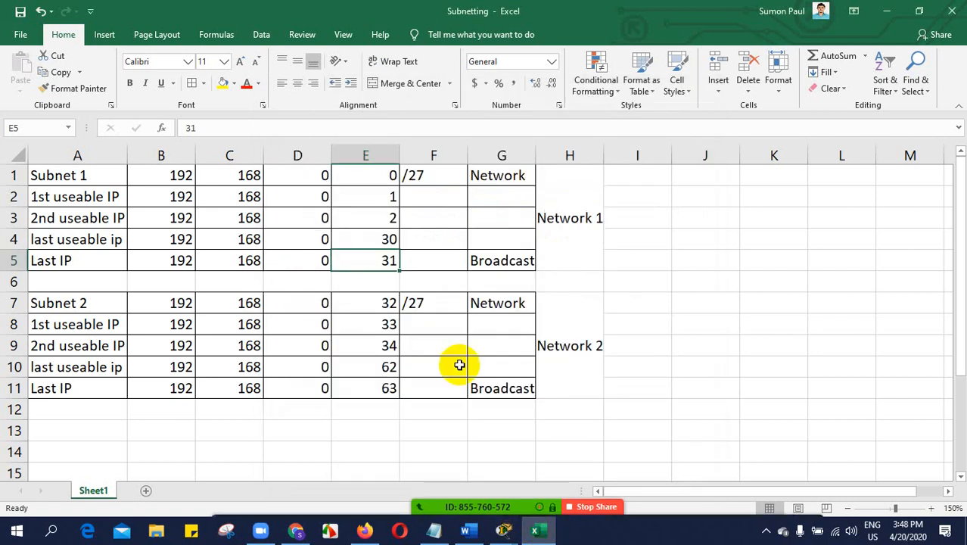
{"action": "left_click", "coordinate": [383, 325]}
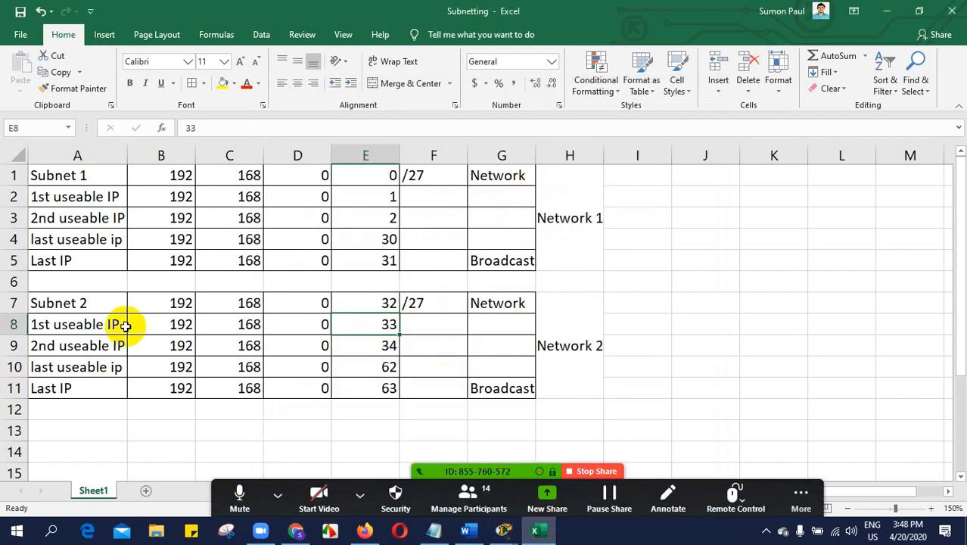
{"action": "left_click_drag", "start_coordinate": [36, 324], "coordinate": [384, 327]}
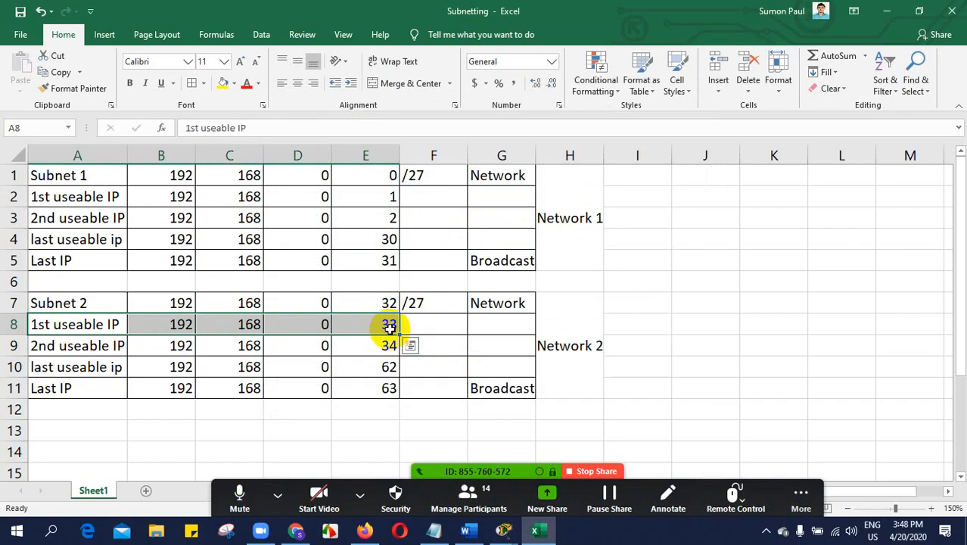
{"action": "left_click", "coordinate": [389, 326]}
{"action": "mouse_move", "coordinate": [504, 533]}
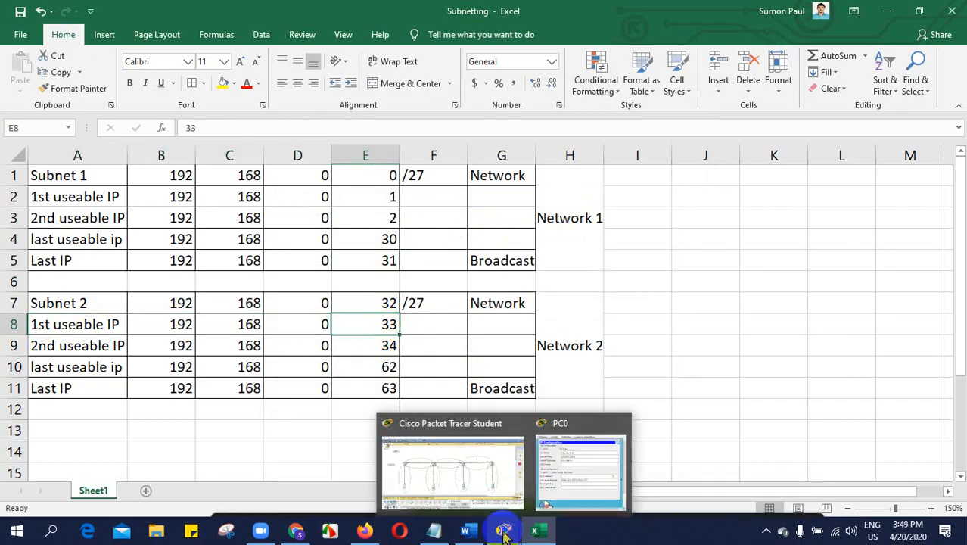
{"action": "left_click", "coordinate": [572, 468]}
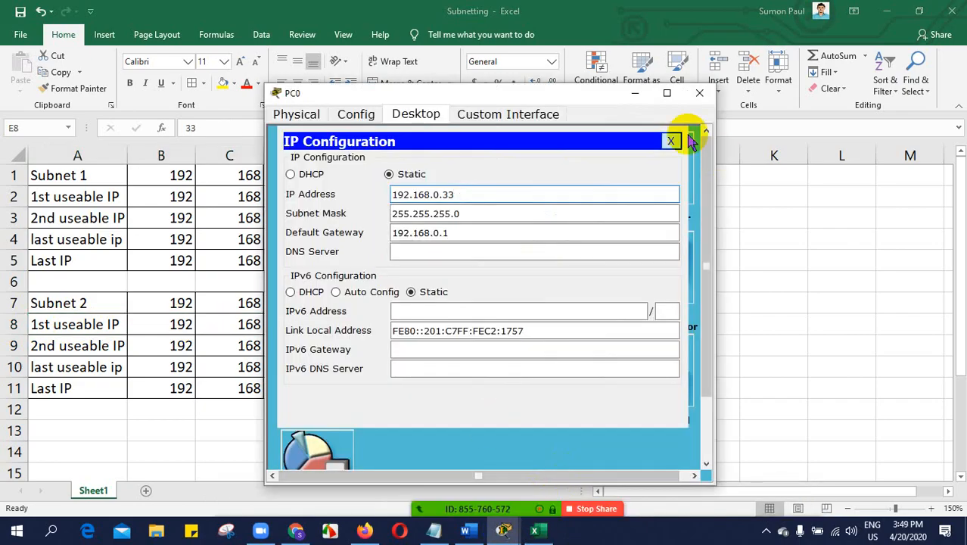
- Set PC0's subnet mask to 255.255.255.224, reopen the IP Configuration to check the entries, and close the PC0 window
{"action": "left_click", "coordinate": [507, 214]}
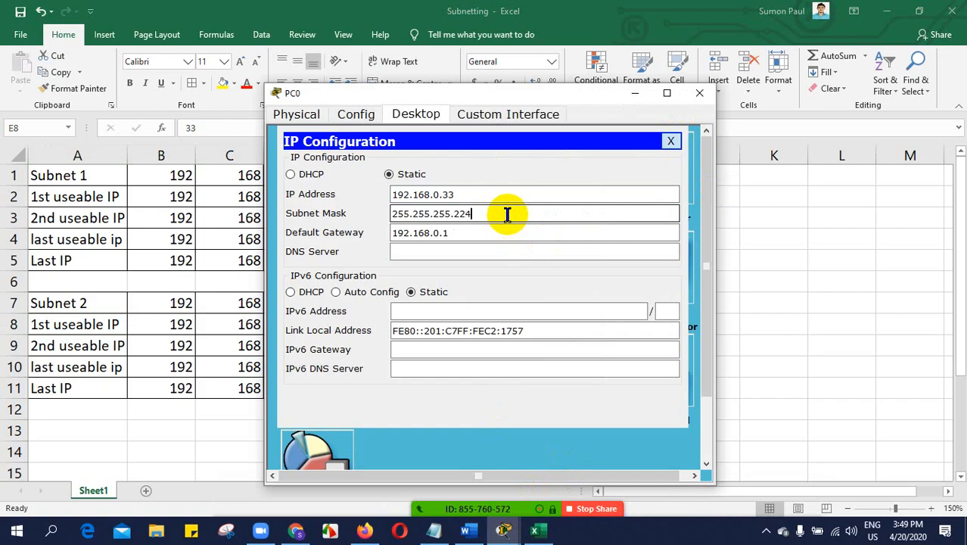
{"action": "left_click", "coordinate": [673, 143]}
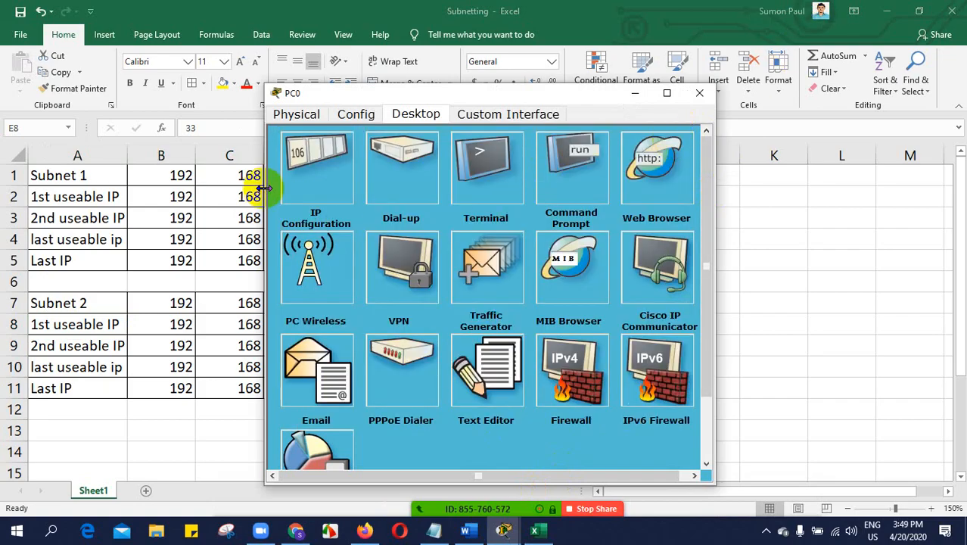
{"action": "left_click", "coordinate": [309, 182]}
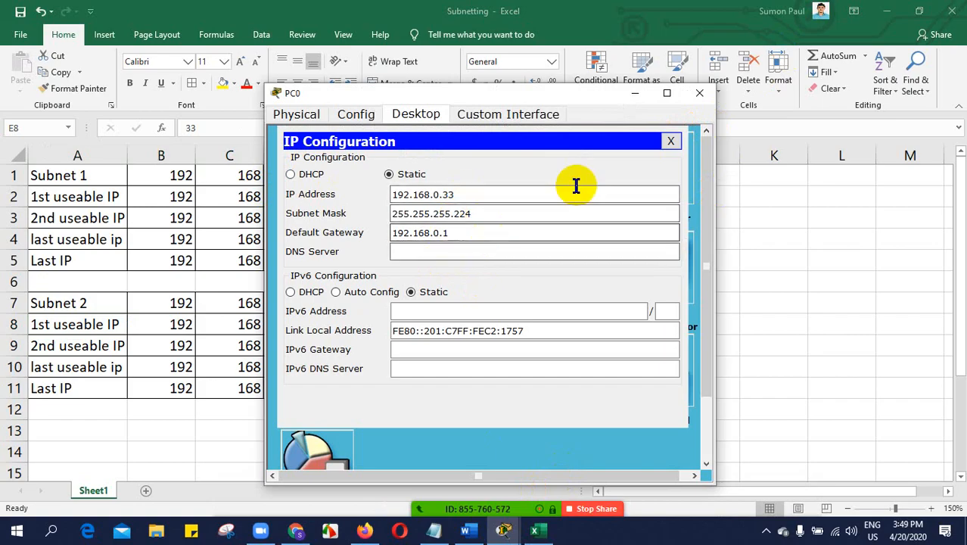
{"action": "left_click", "coordinate": [671, 142]}
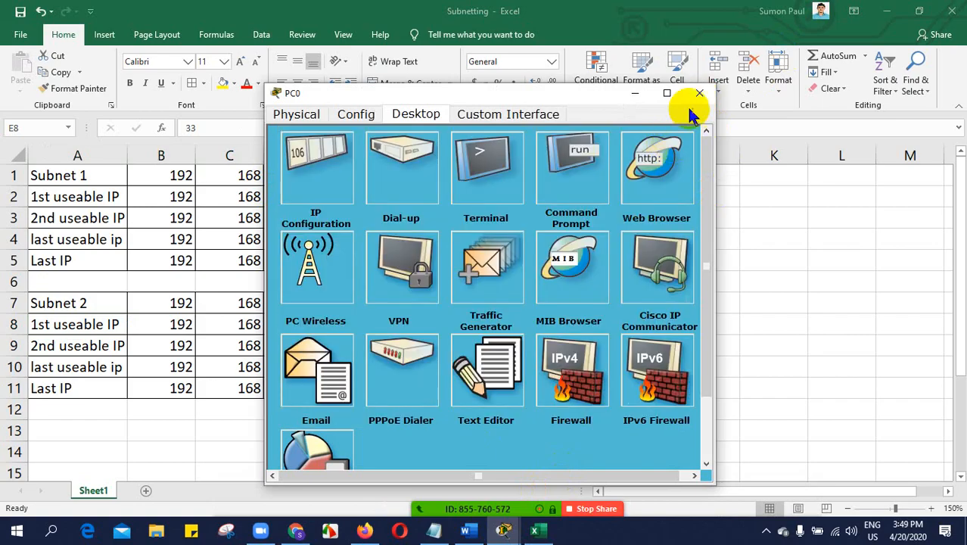
{"action": "left_click", "coordinate": [685, 95]}
- Clear the earlier PDU from Scenario 0 and send a simple PDU from PC0 to Router0
{"action": "left_click", "coordinate": [503, 532]}
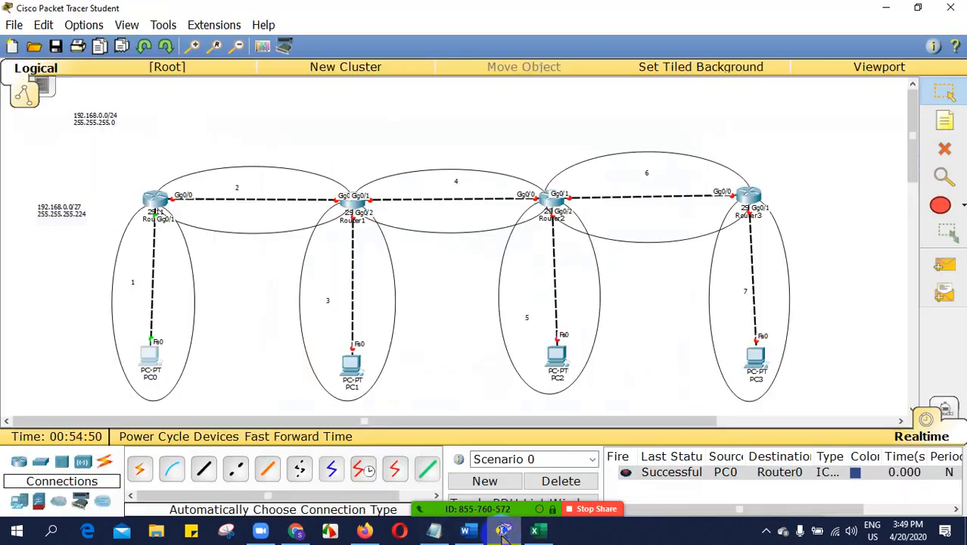
{"action": "left_click", "coordinate": [944, 265]}
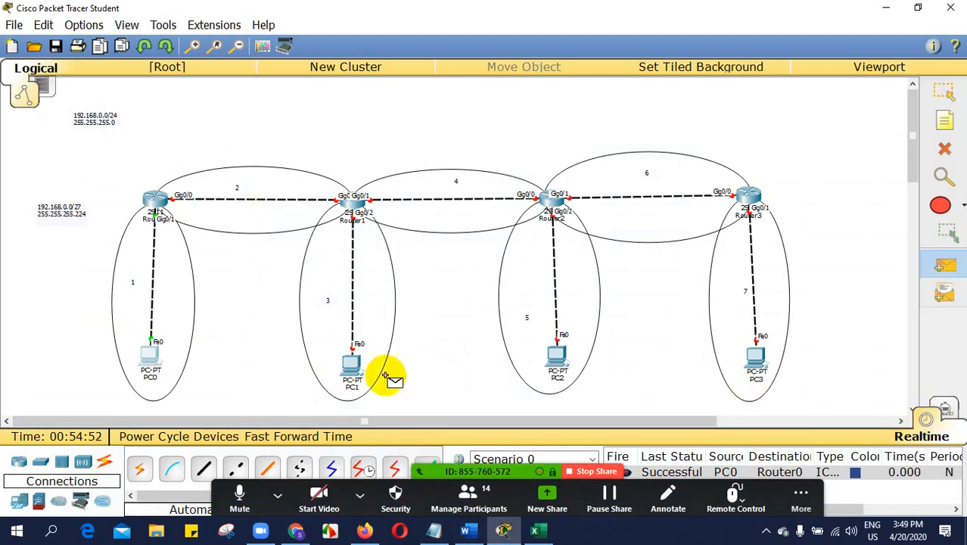
{"action": "left_click", "coordinate": [801, 496]}
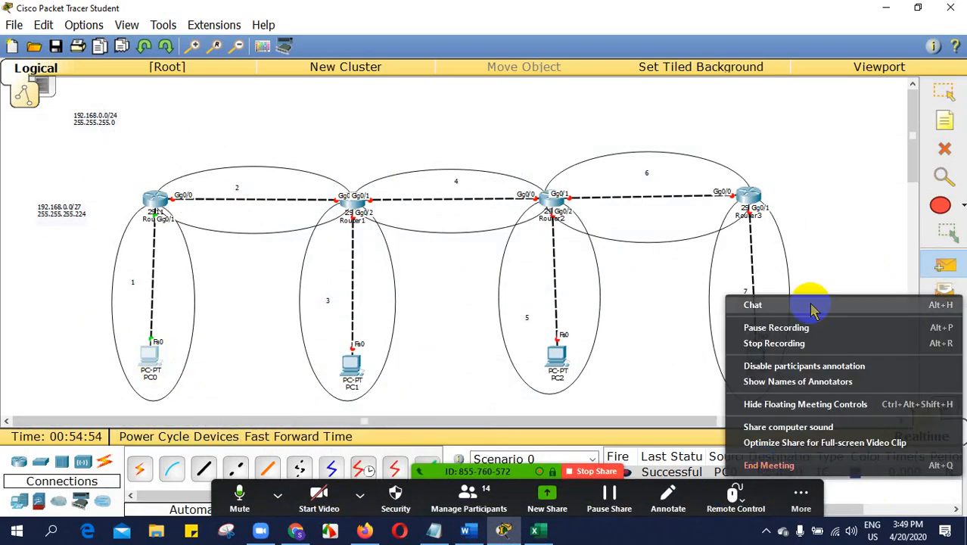
{"action": "left_click", "coordinate": [647, 436]}
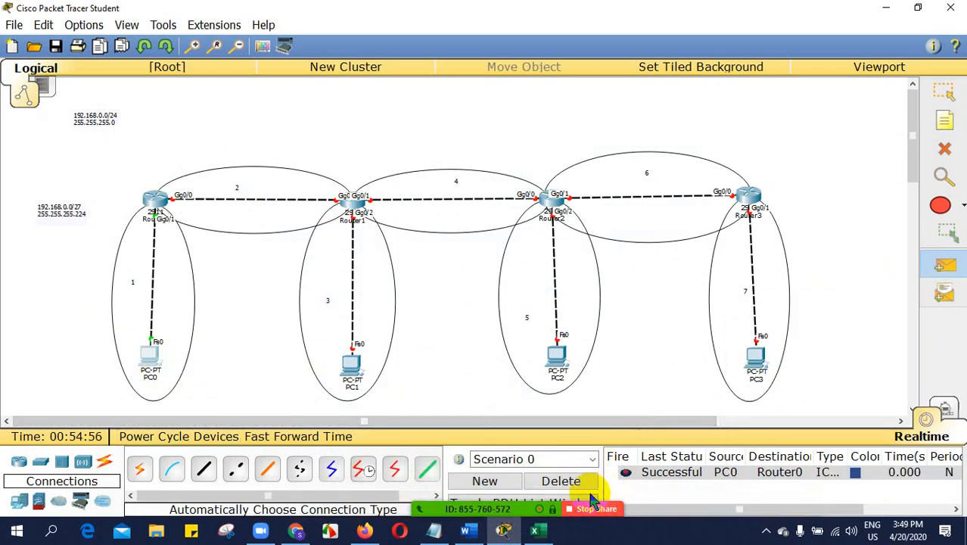
{"action": "left_click", "coordinate": [564, 482]}
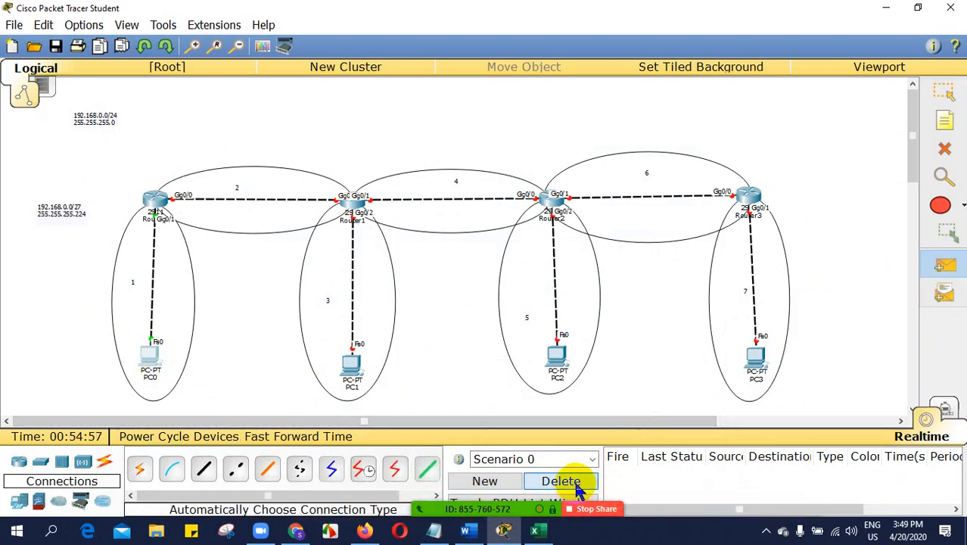
{"action": "left_click", "coordinate": [150, 362]}
{"action": "left_click", "coordinate": [155, 201]}
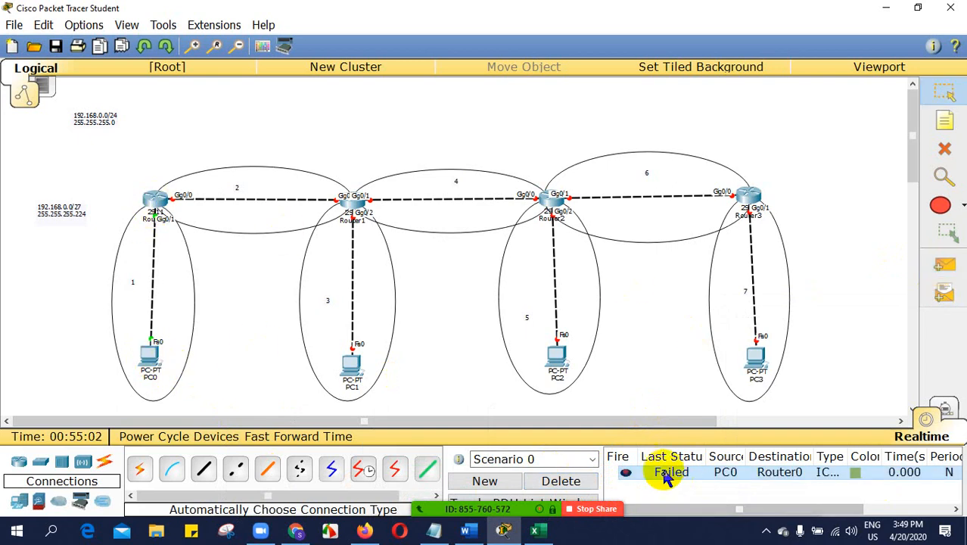
- Send a second simple PDU from PC0 to Router0 and clear the scenario's PDU list
{"action": "left_click", "coordinate": [944, 266]}
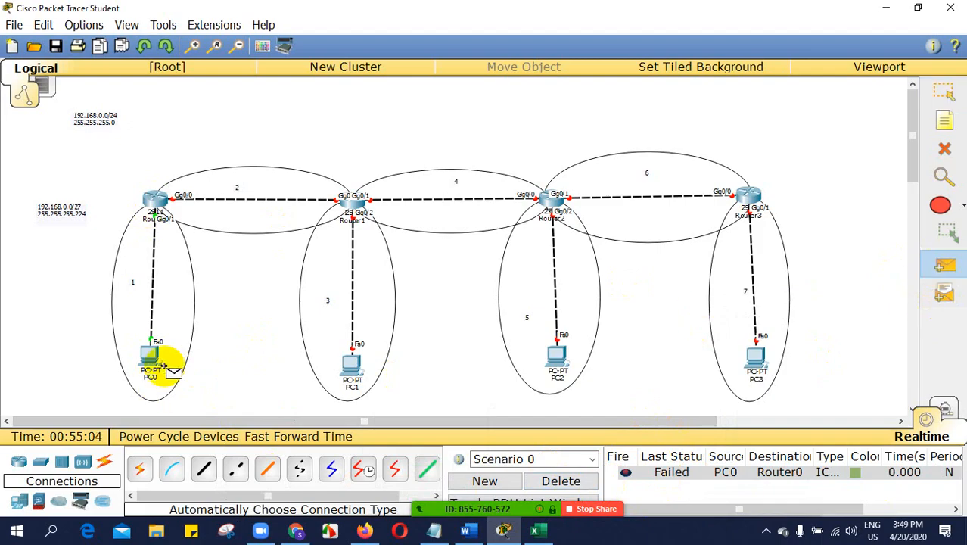
{"action": "left_click", "coordinate": [149, 356]}
{"action": "left_click", "coordinate": [161, 205]}
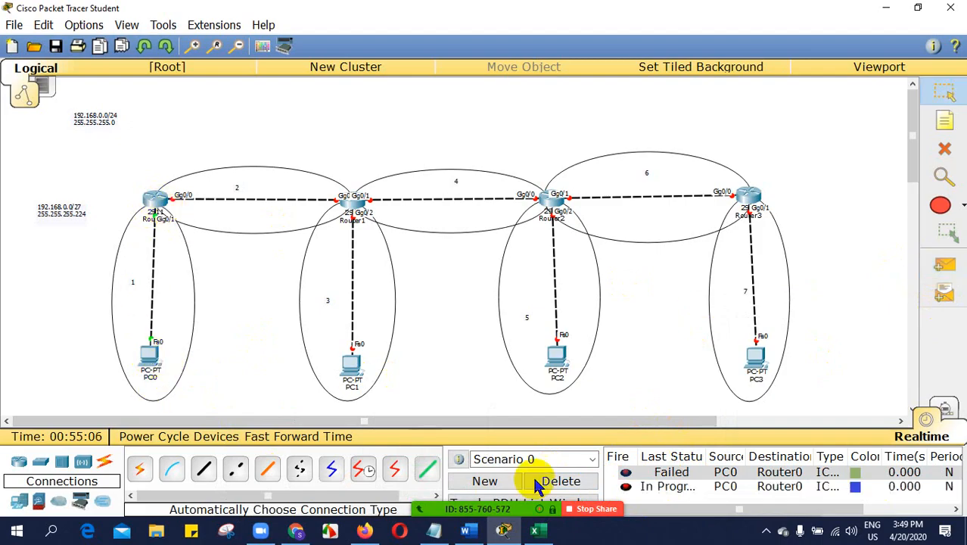
{"action": "left_click", "coordinate": [572, 486]}
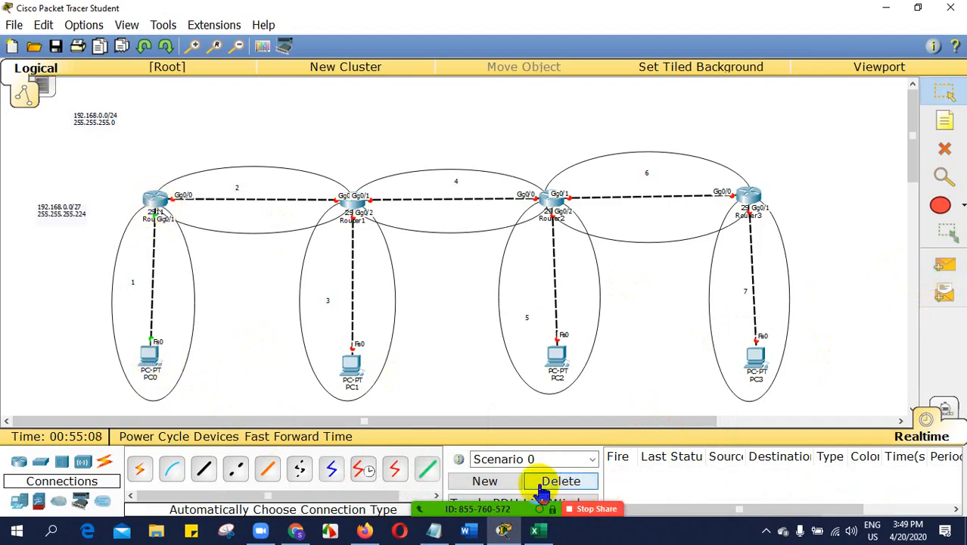
- Reopen PC0's IP Configuration and examine its default gateway and the last octet of its IP address
{"action": "left_click", "coordinate": [150, 356]}
{"action": "left_click", "coordinate": [319, 184]}
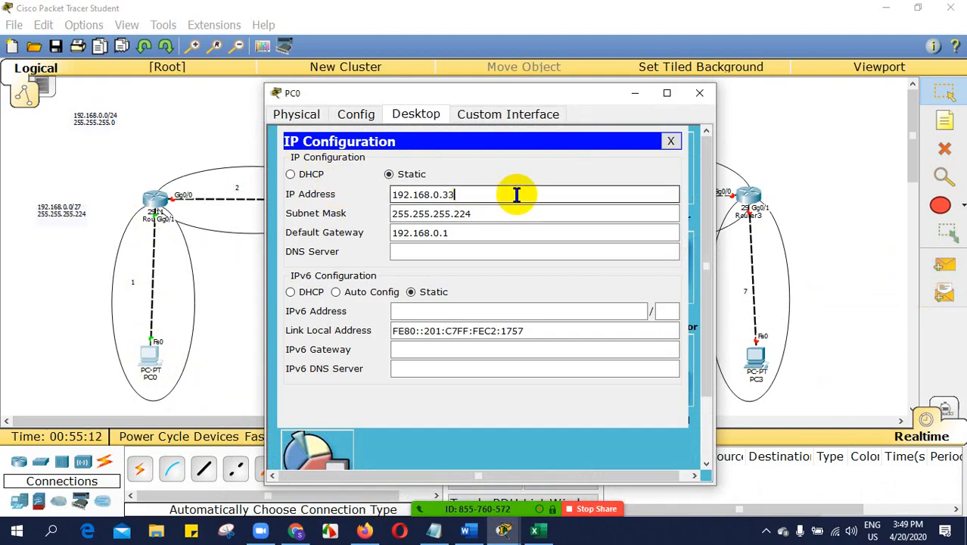
{"action": "left_click", "coordinate": [432, 234]}
{"action": "key", "text": "Tab"}
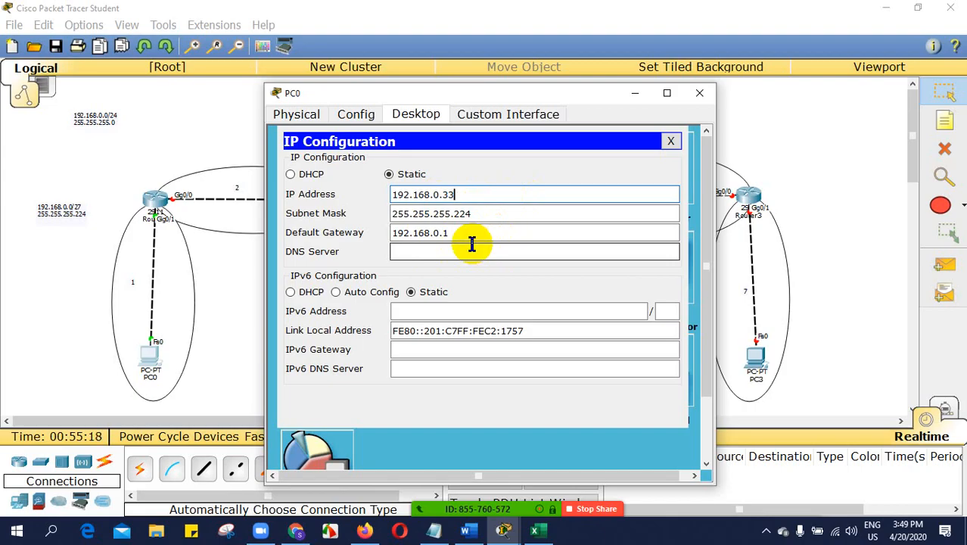
{"action": "left_click", "coordinate": [465, 194]}
{"action": "left_click_drag", "start_coordinate": [466, 194], "coordinate": [442, 200]}
- Check Subnet 2's network address in Excel, and try to change PC0's IP address in Packet Tracer
{"action": "left_click", "coordinate": [535, 535]}
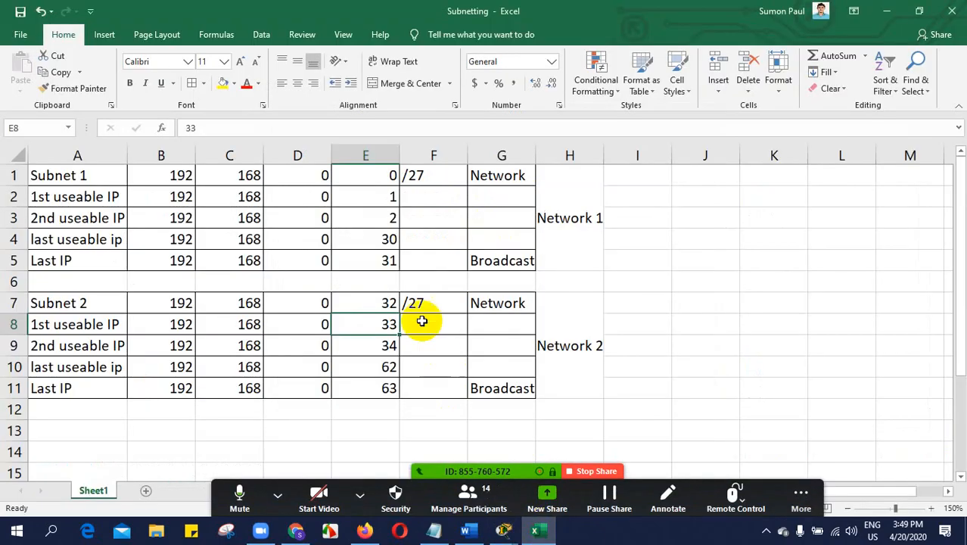
{"action": "left_click", "coordinate": [388, 302]}
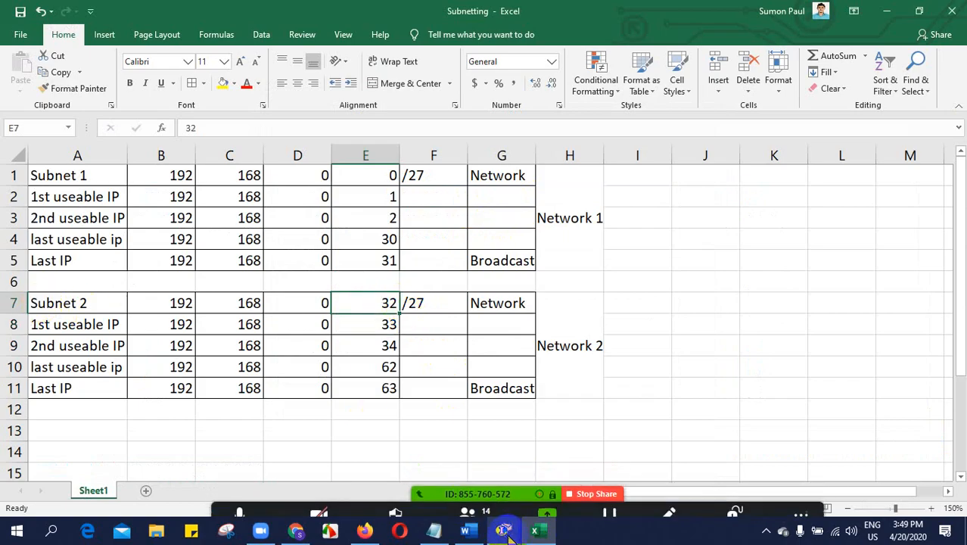
{"action": "mouse_move", "coordinate": [503, 530]}
{"action": "left_click", "coordinate": [572, 485]}
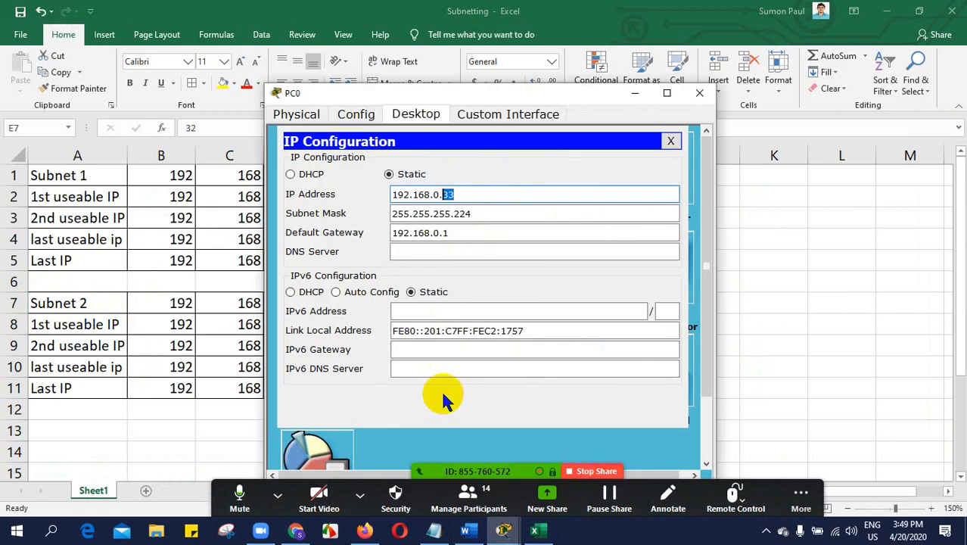
{"action": "left_click", "coordinate": [470, 194]}
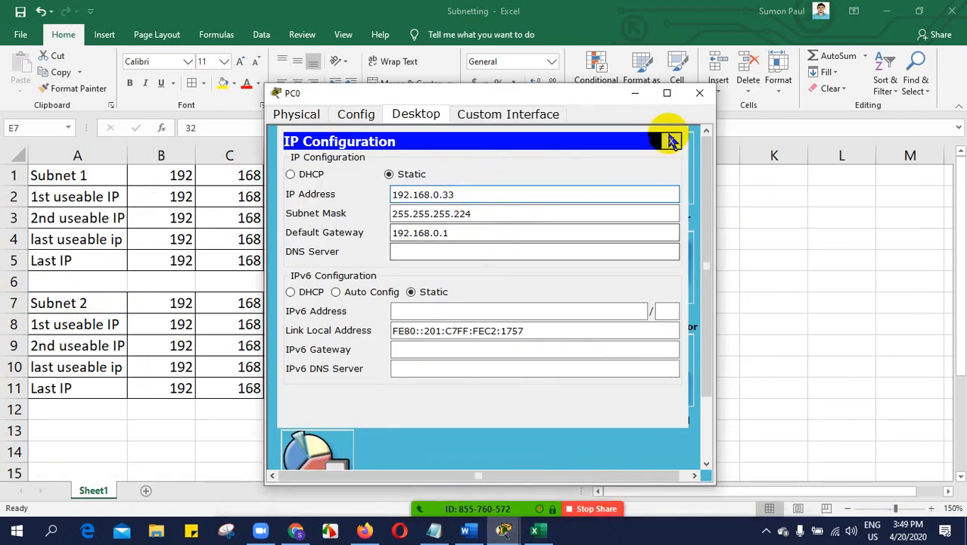
{"action": "left_click", "coordinate": [500, 208]}
- Compare Subnet 1's network address and last usable IP in Excel with PC0's place in the Packet Tracer topology
{"action": "left_click", "coordinate": [536, 533]}
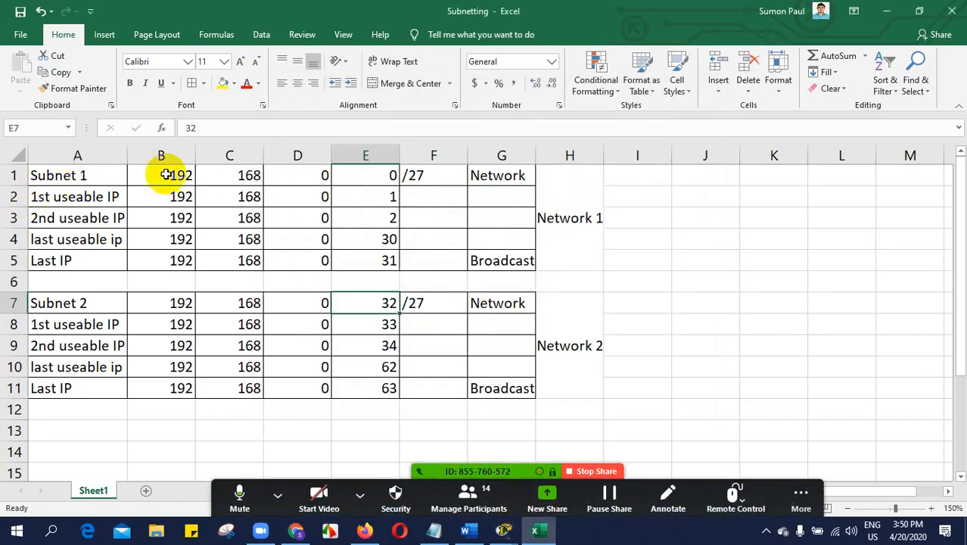
{"action": "left_click", "coordinate": [394, 176]}
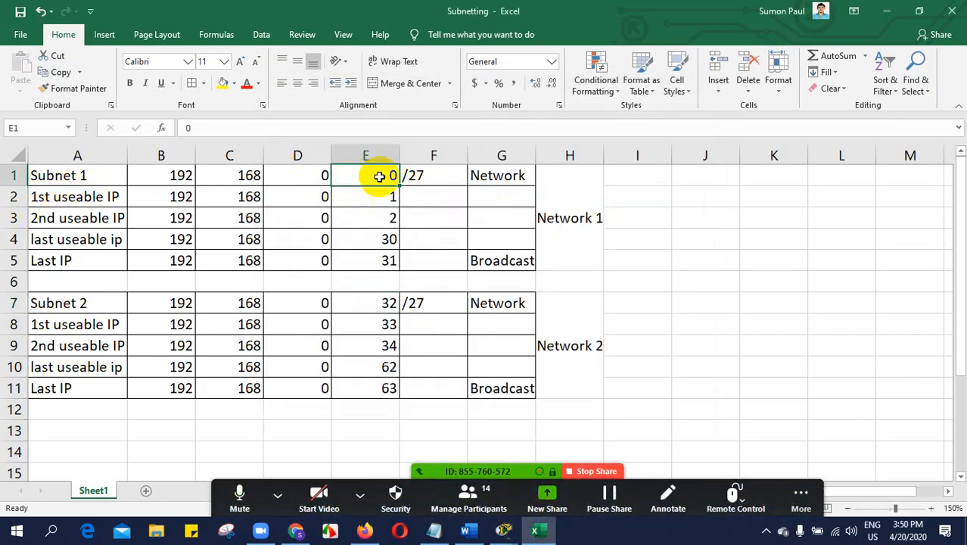
{"action": "mouse_move", "coordinate": [503, 532]}
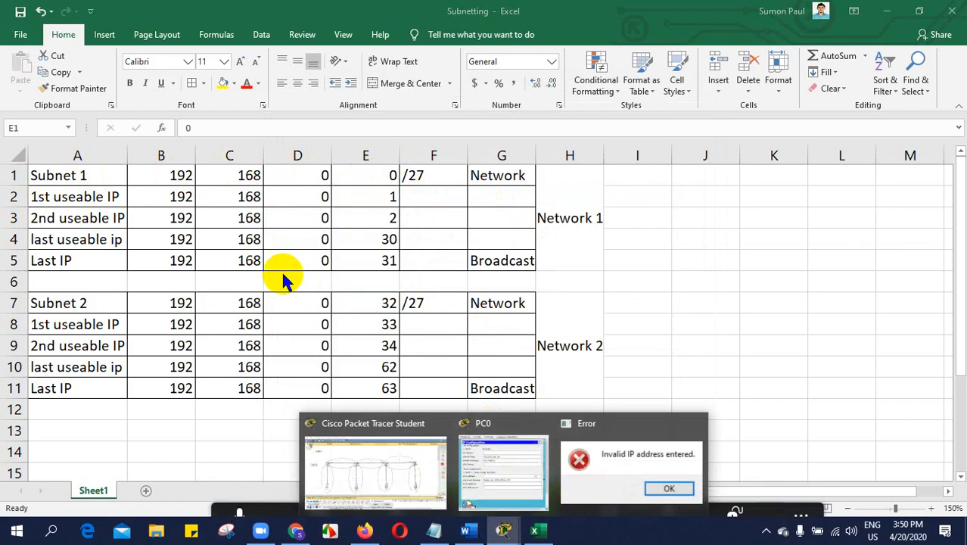
{"action": "left_click", "coordinate": [433, 464]}
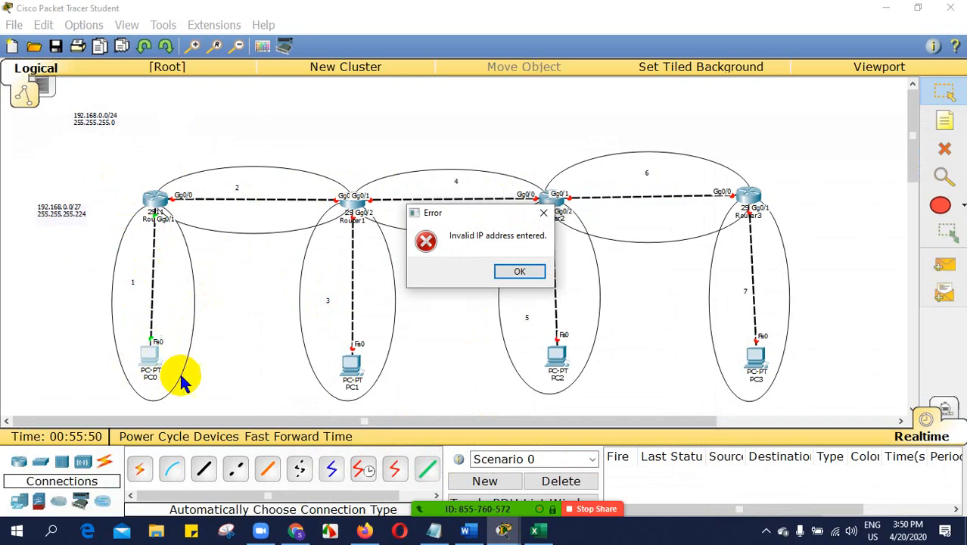
{"action": "left_click", "coordinate": [539, 532]}
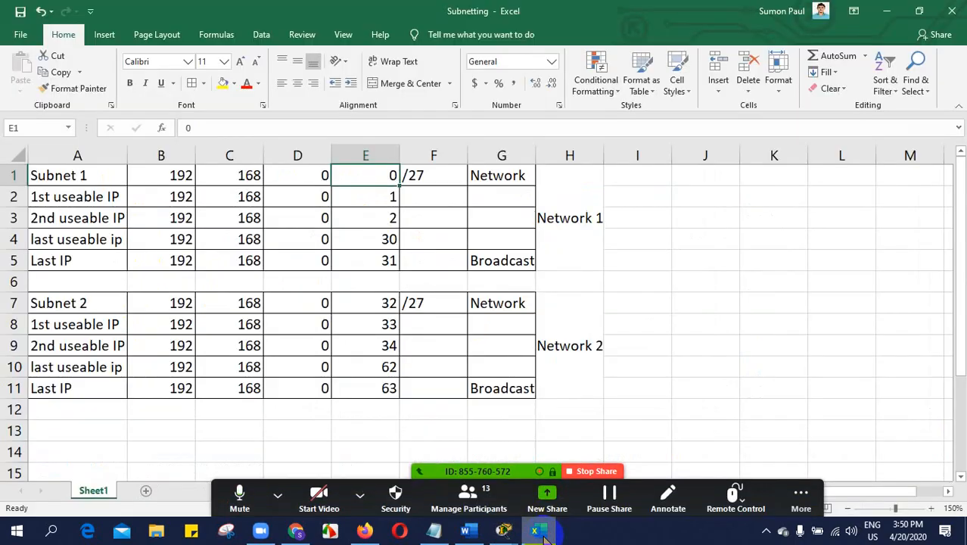
{"action": "left_click", "coordinate": [390, 239]}
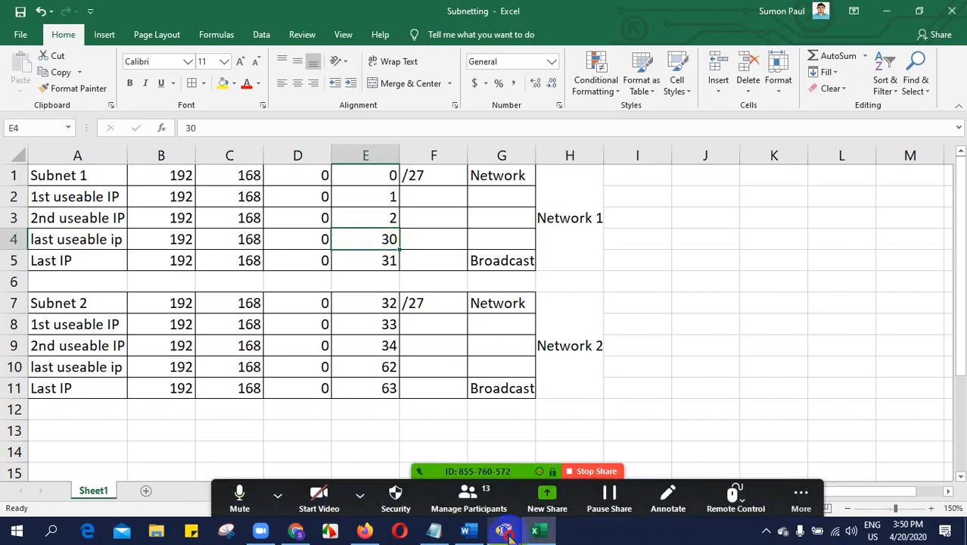
- Dismiss the IP address error in Packet Tracer, set PC0's IP address to 192.168.0.30, and close the PC0 window
{"action": "mouse_move", "coordinate": [503, 532]}
{"action": "left_click", "coordinate": [607, 458]}
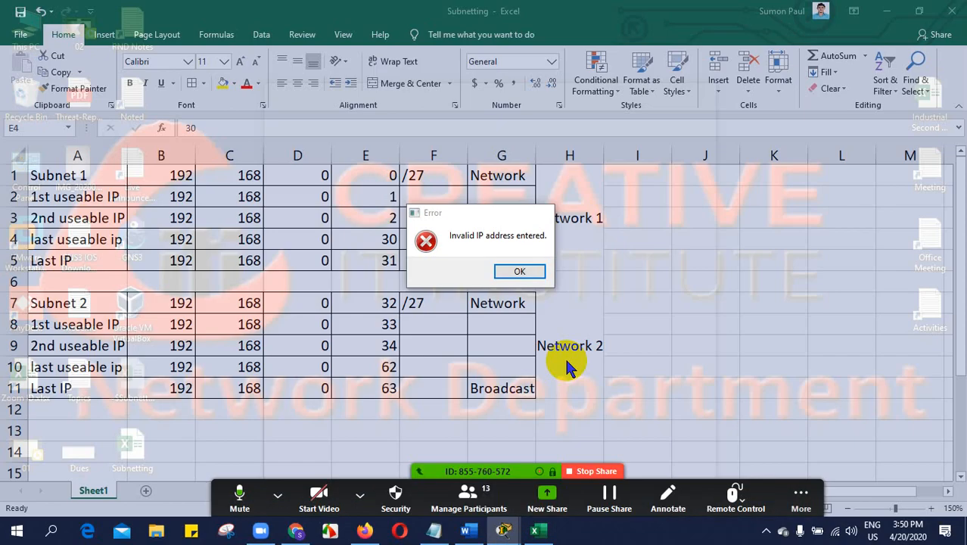
{"action": "left_click", "coordinate": [520, 272]}
{"action": "mouse_move", "coordinate": [503, 530]}
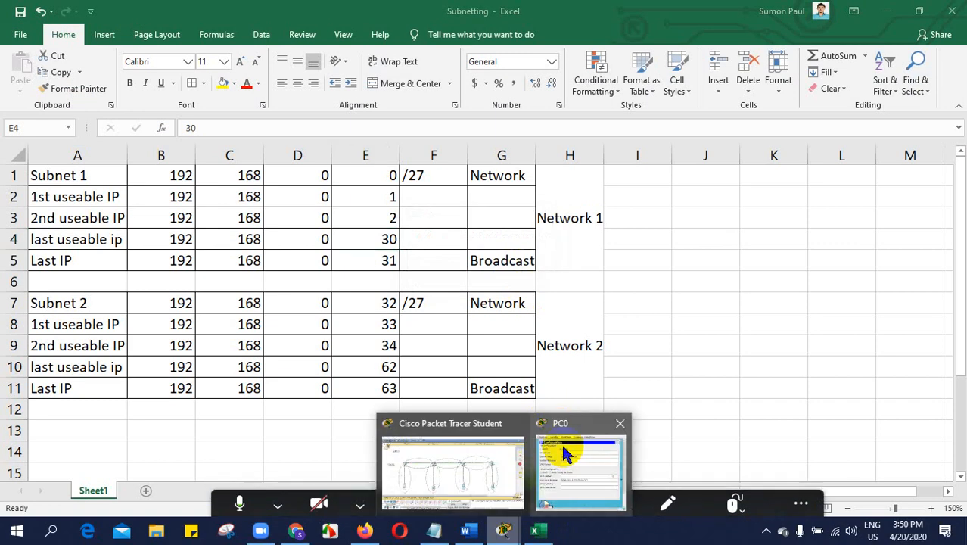
{"action": "left_click", "coordinate": [557, 449]}
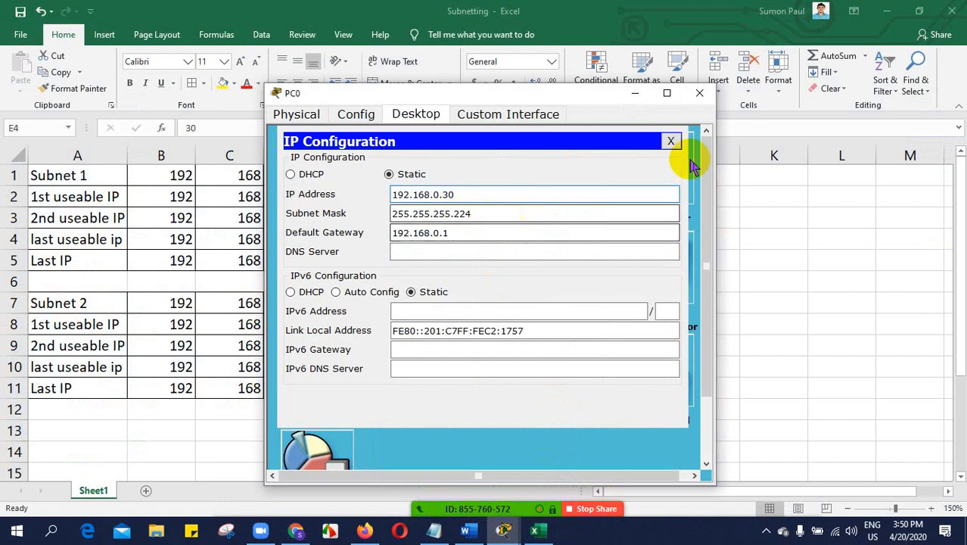
{"action": "left_click", "coordinate": [672, 143]}
{"action": "left_click", "coordinate": [699, 93]}
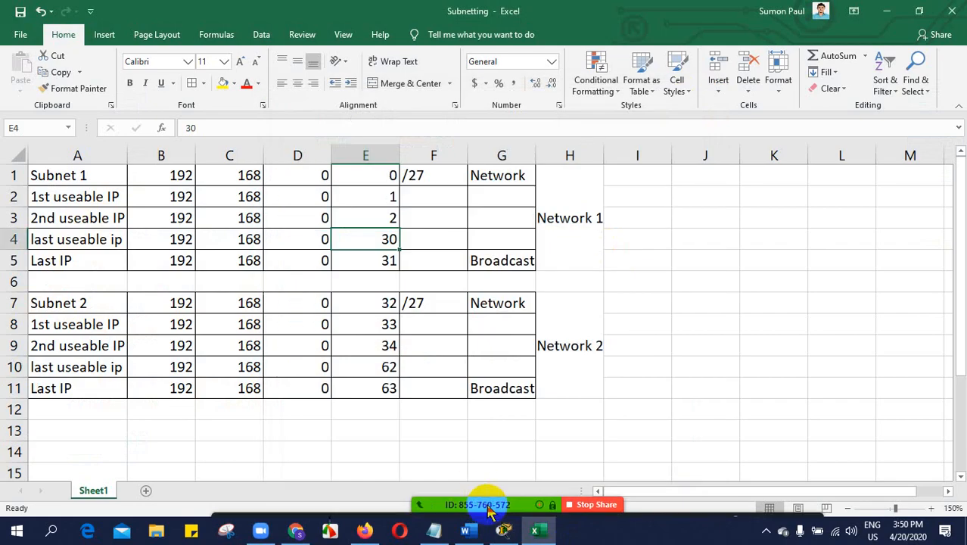
- Switch to Packet Tracer, test the connection with a simple PDU from PC0 to Router0, and delete the test scenario
{"action": "left_click", "coordinate": [503, 531]}
{"action": "left_click", "coordinate": [945, 265]}
{"action": "left_click", "coordinate": [149, 355]}
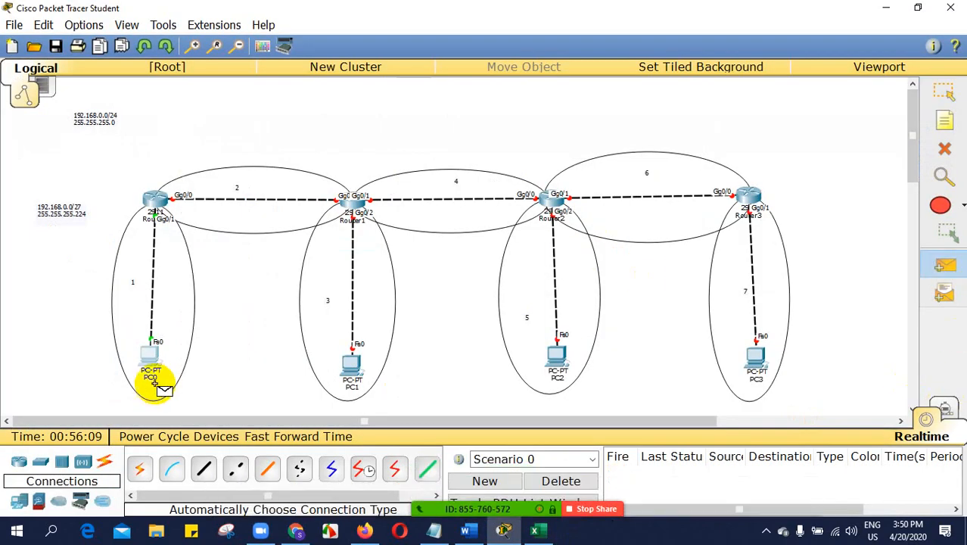
{"action": "left_click", "coordinate": [154, 198]}
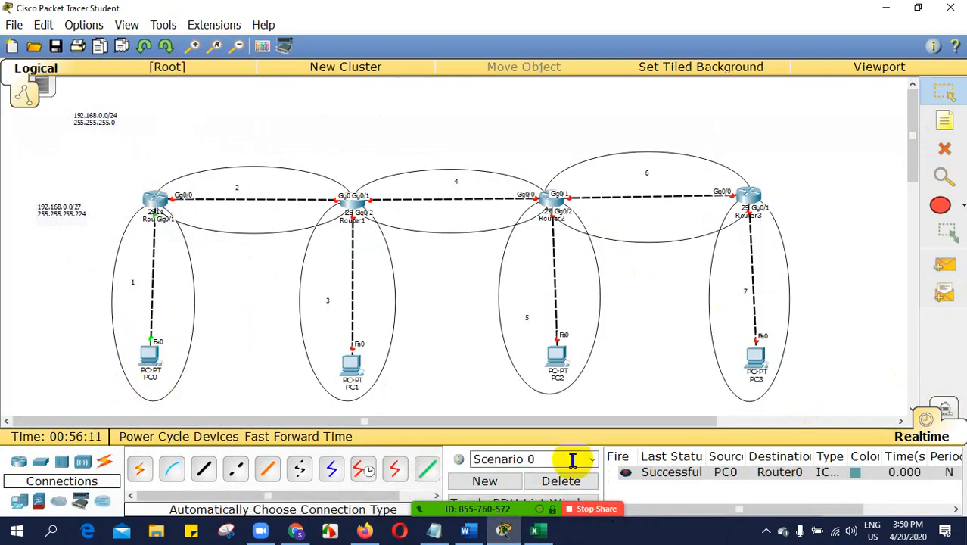
{"action": "left_click", "coordinate": [564, 482]}
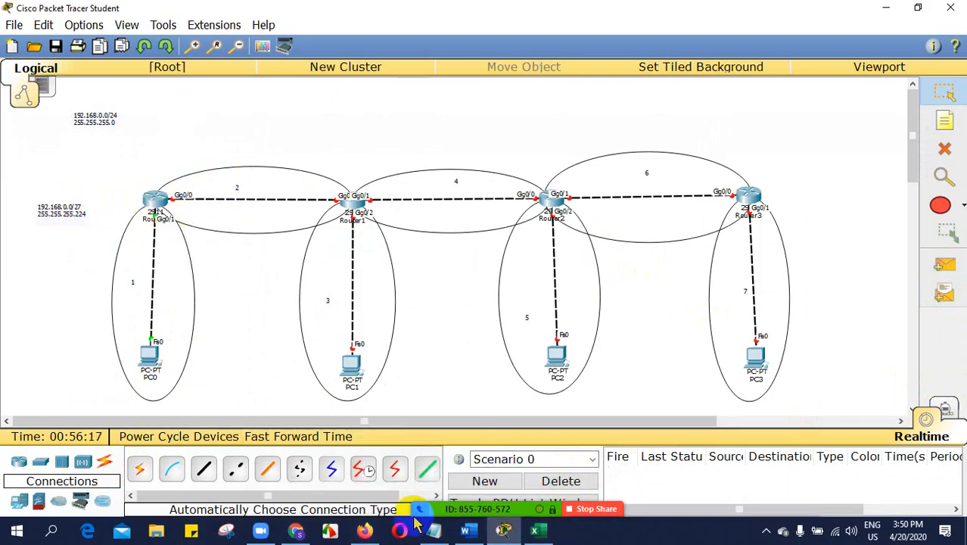
- Check Subnet 2's network address and its first and second usable IPs in the Excel sheet
{"action": "left_click", "coordinate": [537, 532]}
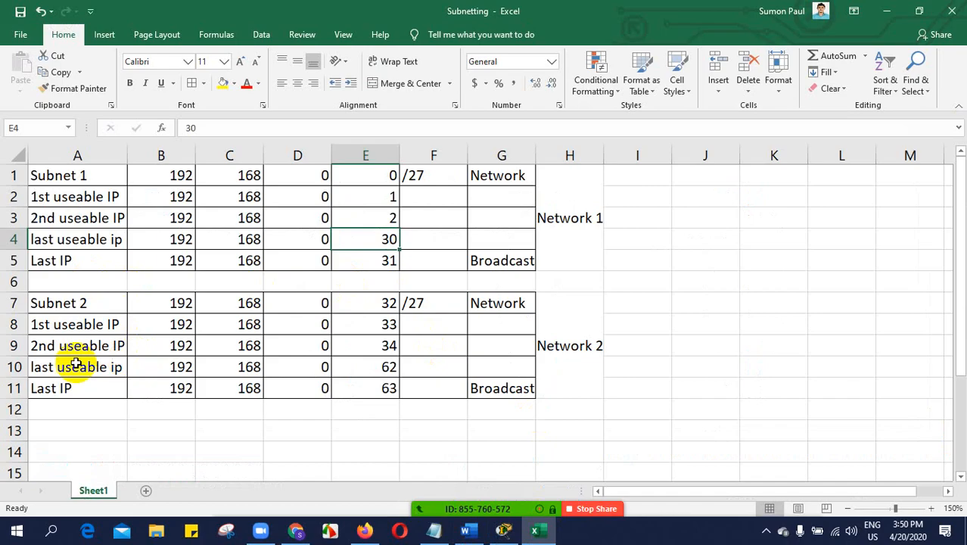
{"action": "left_click", "coordinate": [389, 303]}
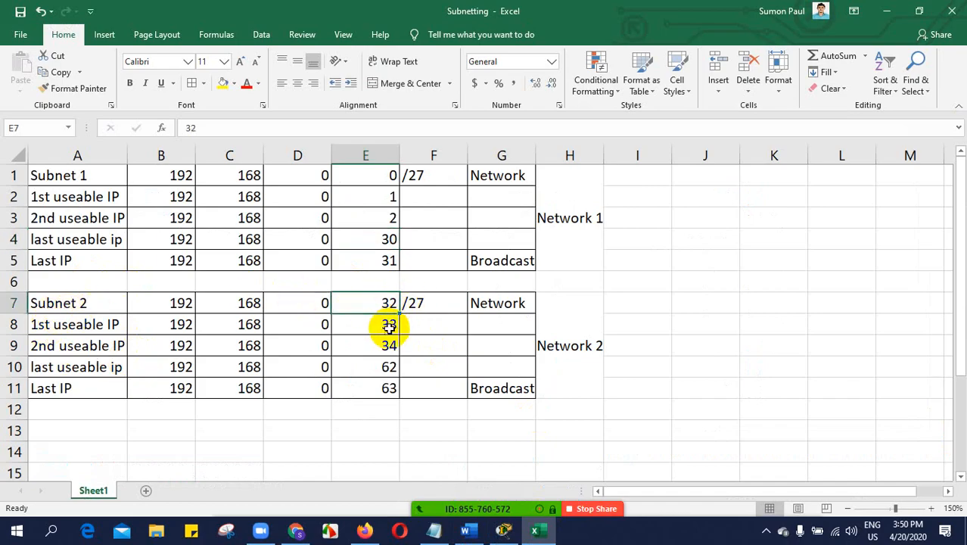
{"action": "left_click", "coordinate": [388, 325]}
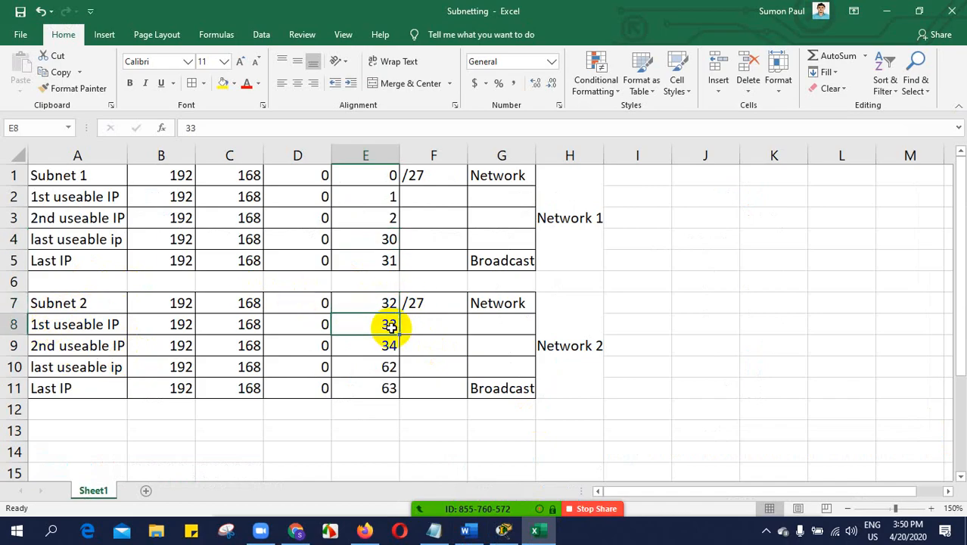
{"action": "left_click", "coordinate": [388, 346]}
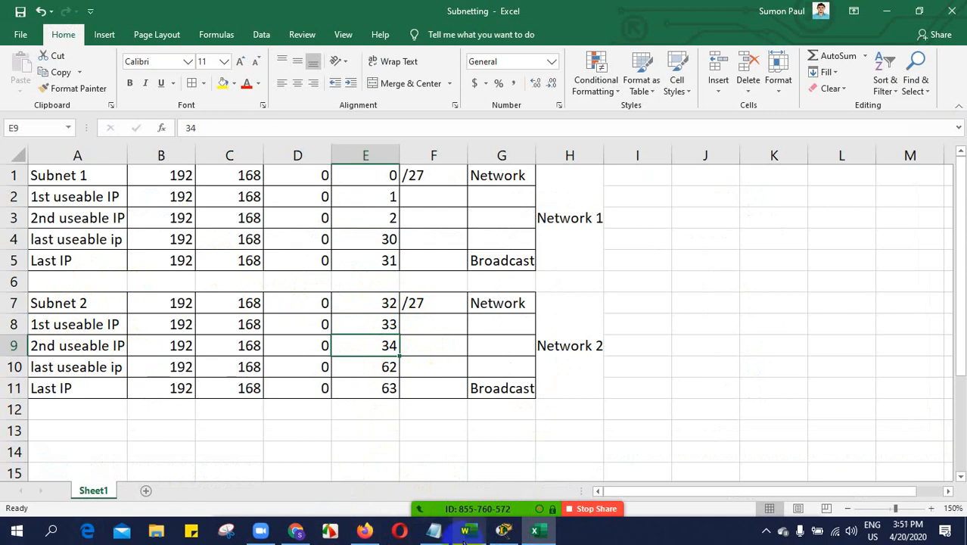
- In Packet Tracer, turn on Router0's GigabitEthernet0/0 and assign it IP address 192.168.0.33 with subnet mask 255.255.255.224
{"action": "left_click", "coordinate": [503, 529]}
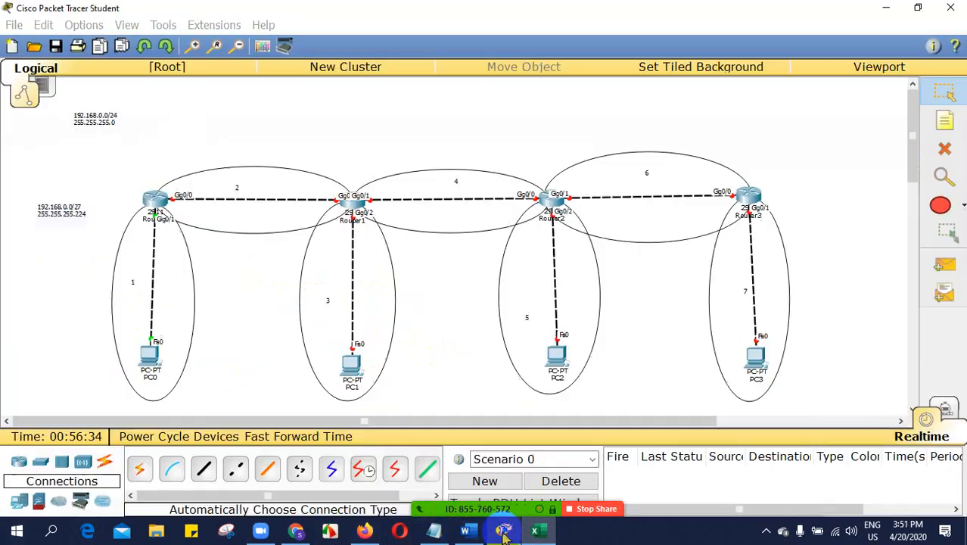
{"action": "left_click", "coordinate": [155, 201]}
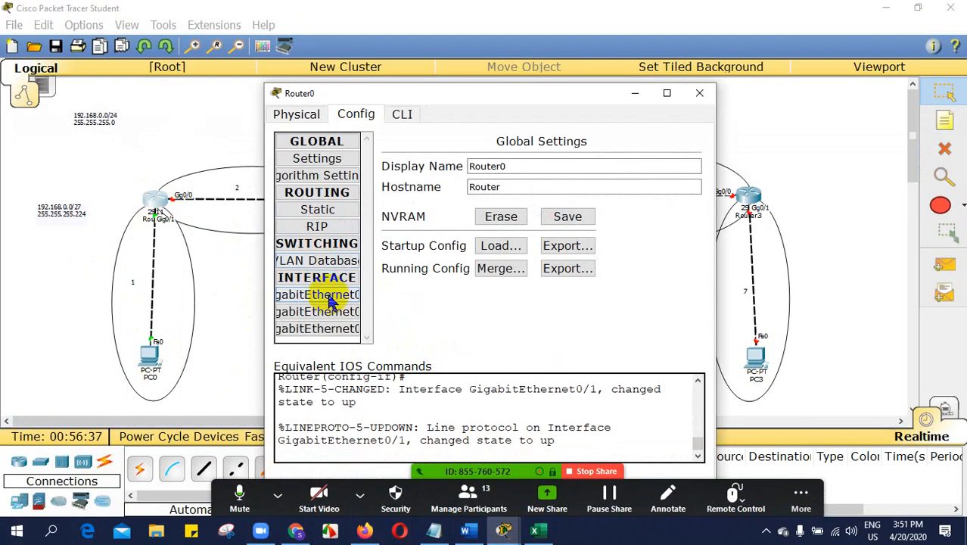
{"action": "left_click", "coordinate": [333, 296]}
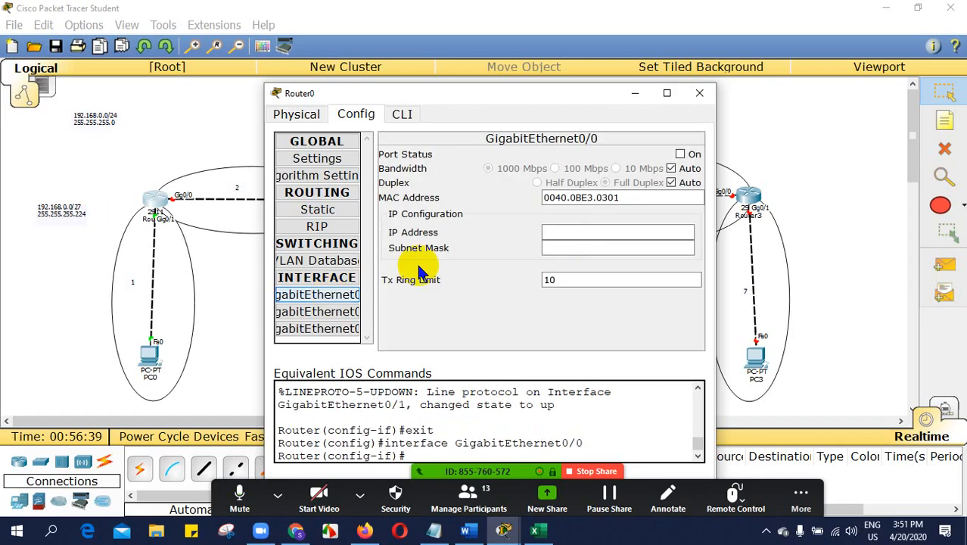
{"action": "left_click", "coordinate": [680, 155]}
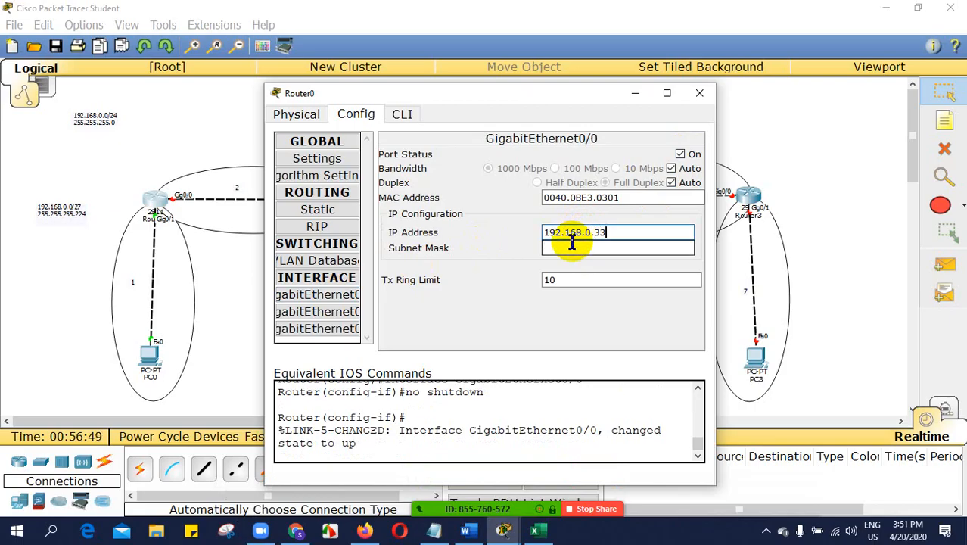
{"action": "left_click", "coordinate": [573, 250]}
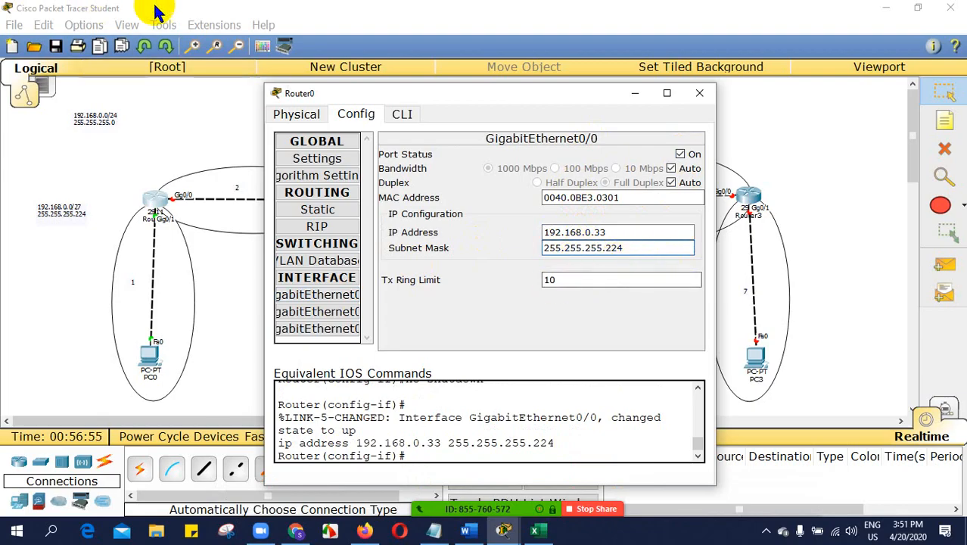
{"action": "left_click", "coordinate": [699, 93]}
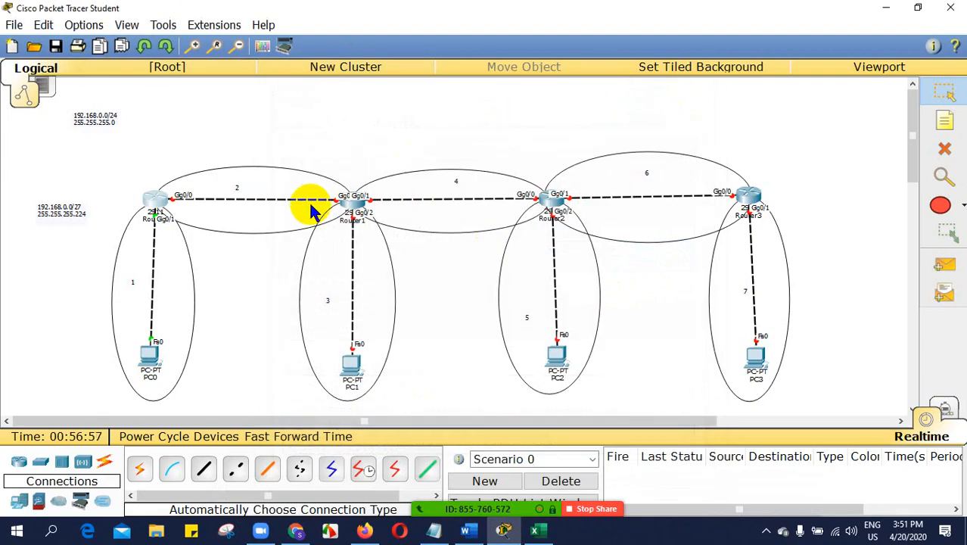
- Open Router1's configuration, and reattach the link from Router0 to Router1's GigabitEthernet0/0 port in the topology
{"action": "left_click", "coordinate": [352, 201]}
{"action": "left_click_drag", "start_coordinate": [453, 91], "coordinate": [628, 89]}
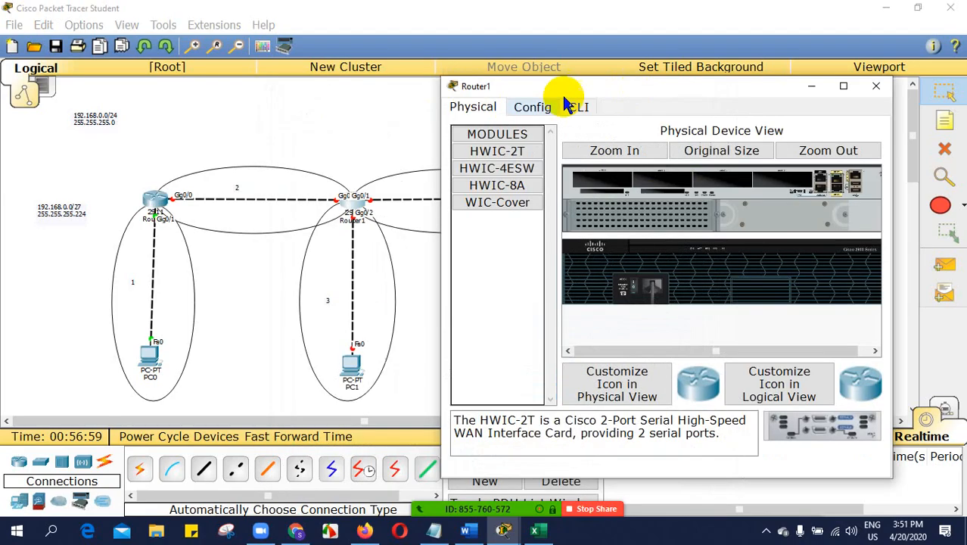
{"action": "left_click", "coordinate": [540, 113]}
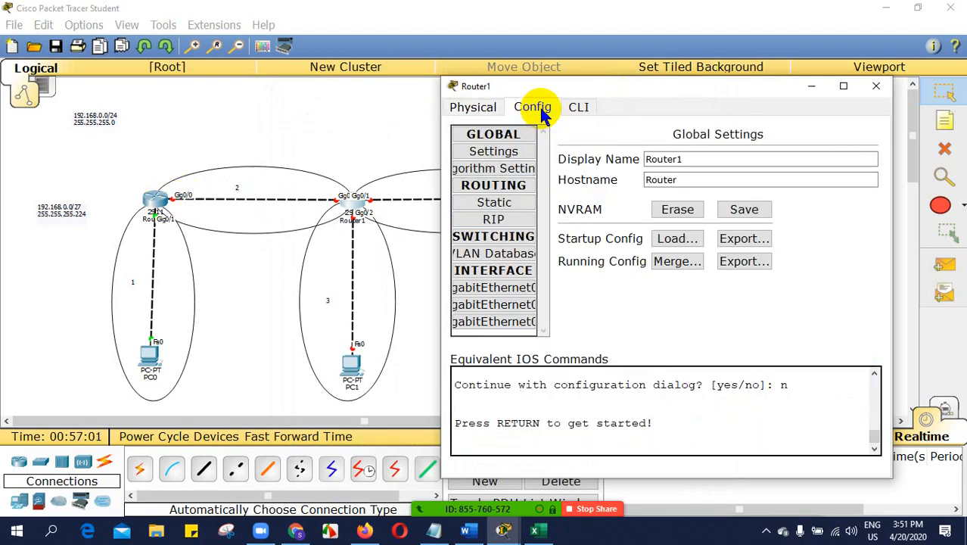
{"action": "left_click", "coordinate": [339, 206]}
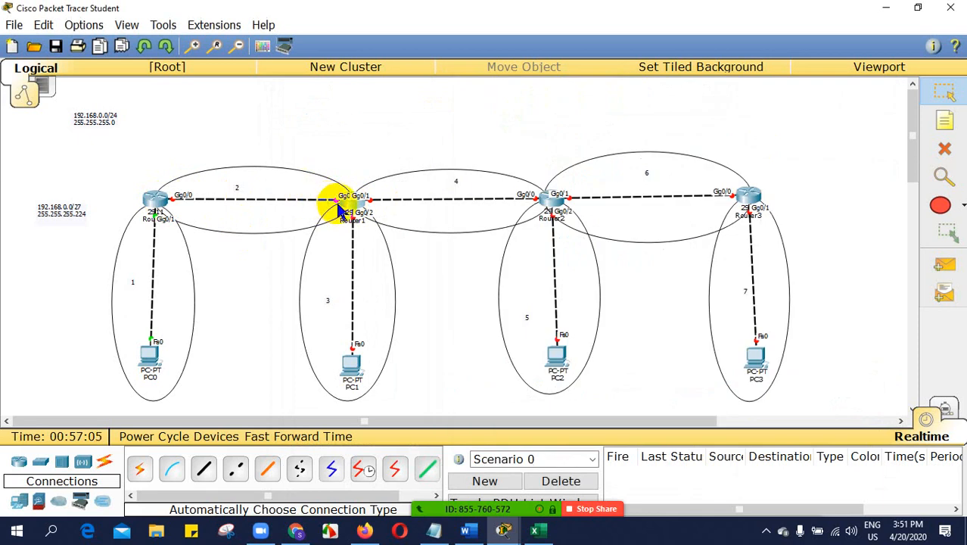
{"action": "left_click", "coordinate": [340, 200]}
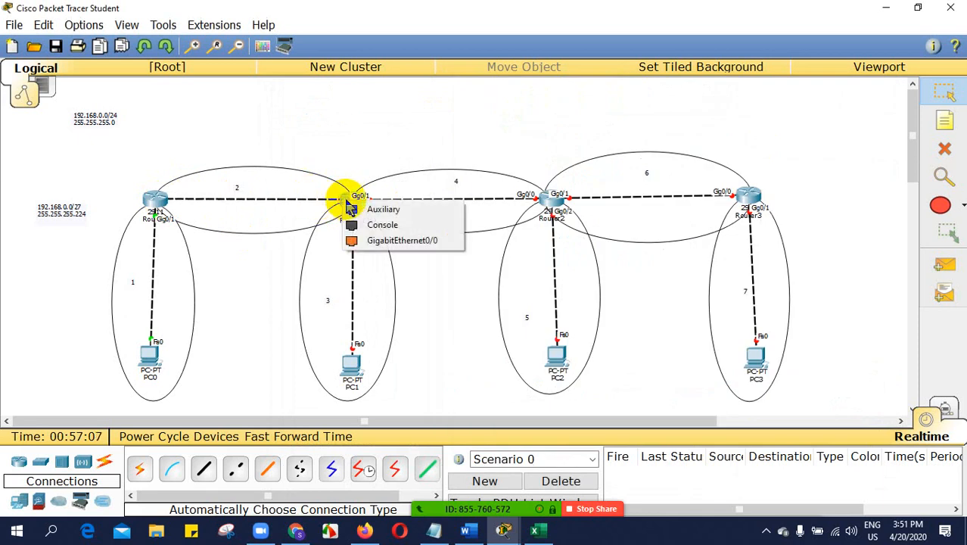
{"action": "left_click", "coordinate": [389, 240]}
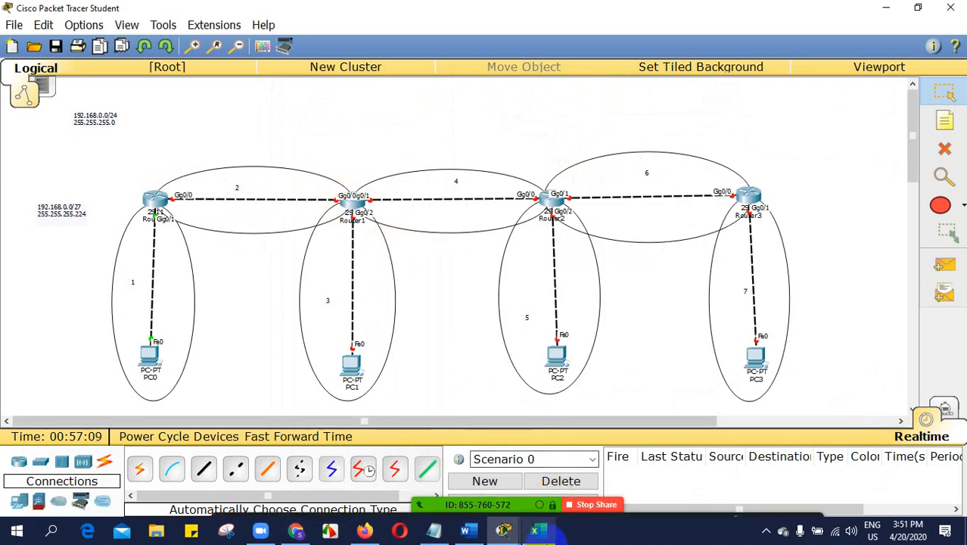
- Set the IP address of Router1's GigabitEthernet0/0 interface to 192.168.0.34
{"action": "mouse_move", "coordinate": [502, 530]}
{"action": "left_click", "coordinate": [564, 450]}
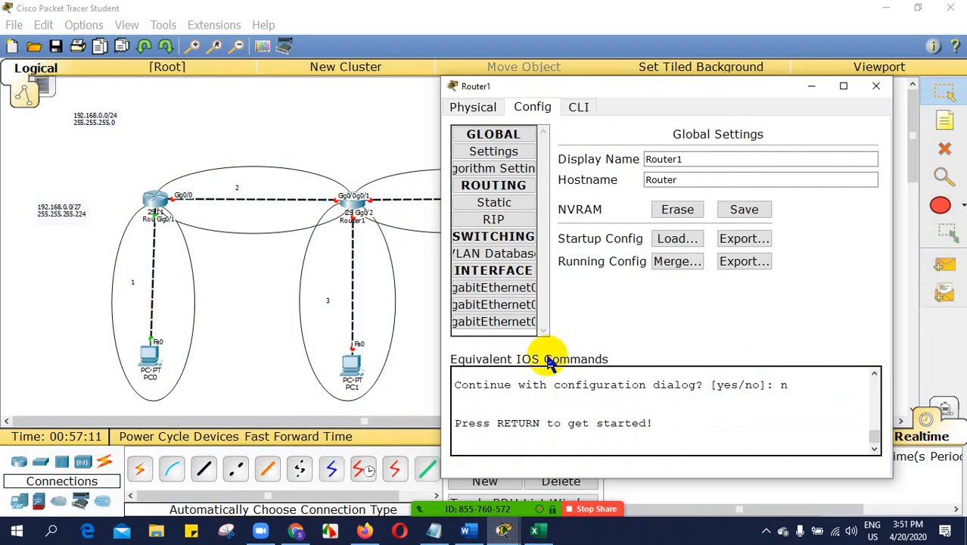
{"action": "left_click", "coordinate": [521, 290]}
{"action": "left_click", "coordinate": [724, 224]}
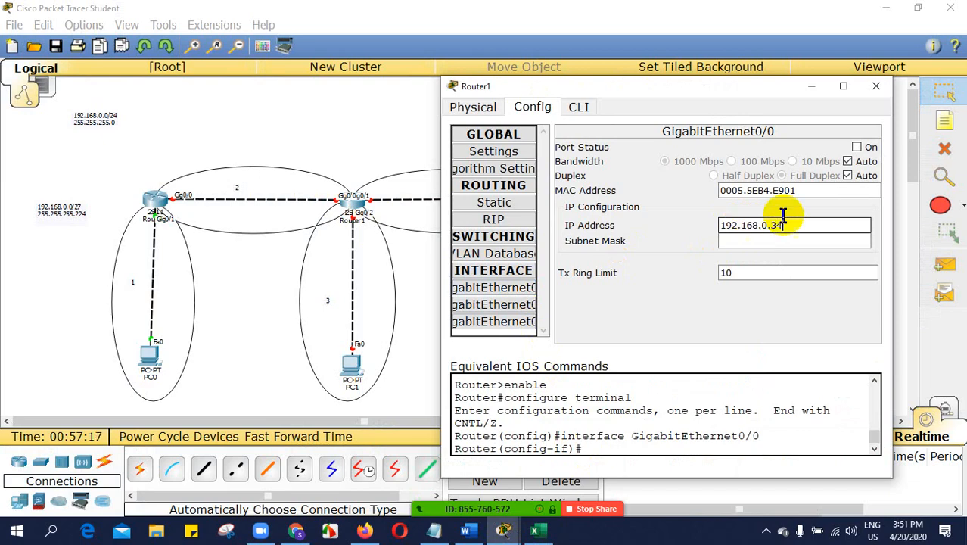
- Check Subnet 2's network address in Excel, and return to the Packet Tracer topology
{"action": "left_click", "coordinate": [537, 530]}
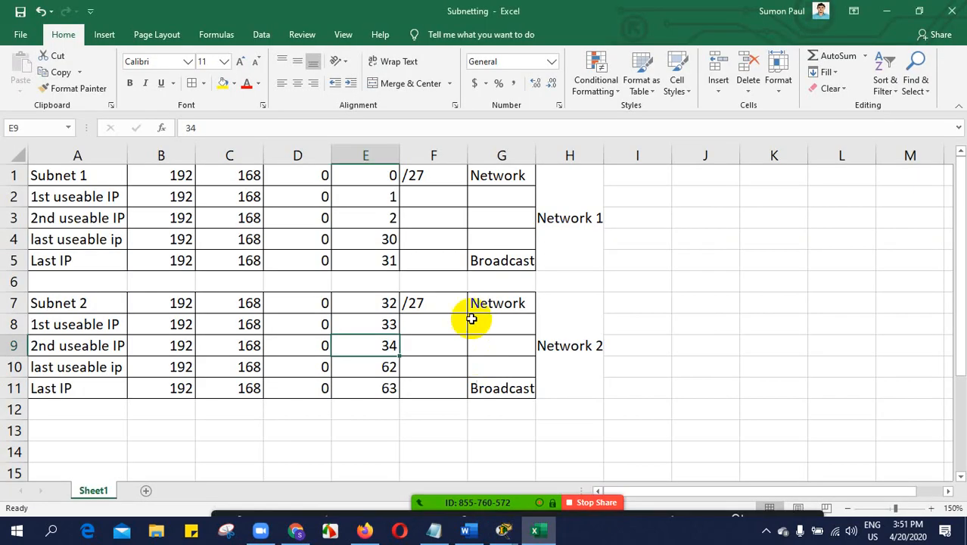
{"action": "left_click", "coordinate": [386, 301]}
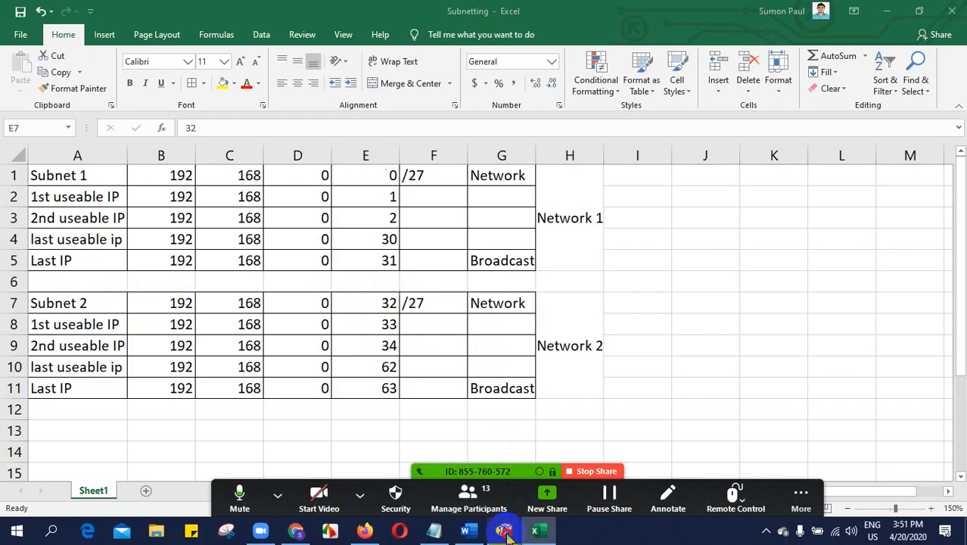
{"action": "mouse_move", "coordinate": [502, 530]}
{"action": "left_click", "coordinate": [503, 479]}
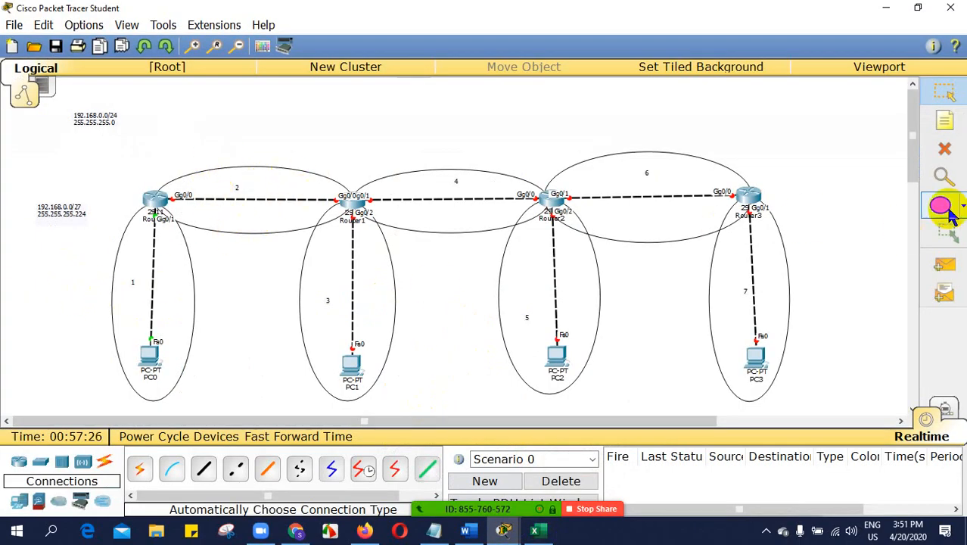
- Add a note reading "Network 192.168.0.0" and place it on the edge of the network 1 ellipse
{"action": "left_click", "coordinate": [944, 121]}
{"action": "left_click", "coordinate": [41, 290]}
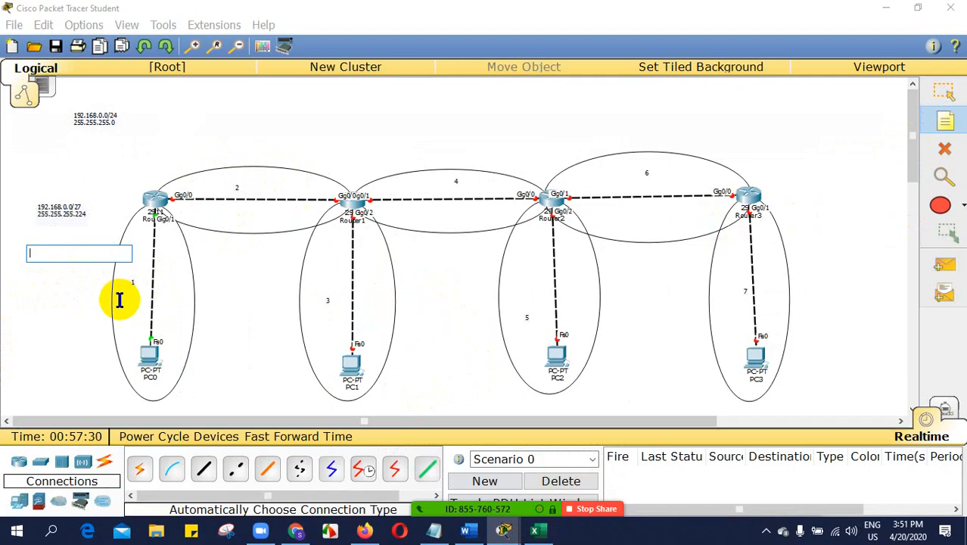
{"action": "type", "text": "Network"}
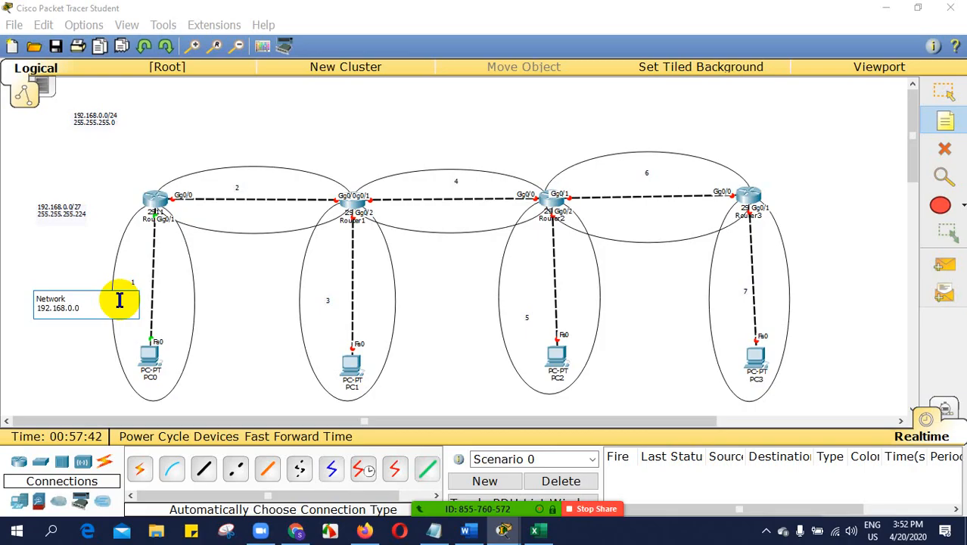
{"action": "left_click", "coordinate": [945, 92]}
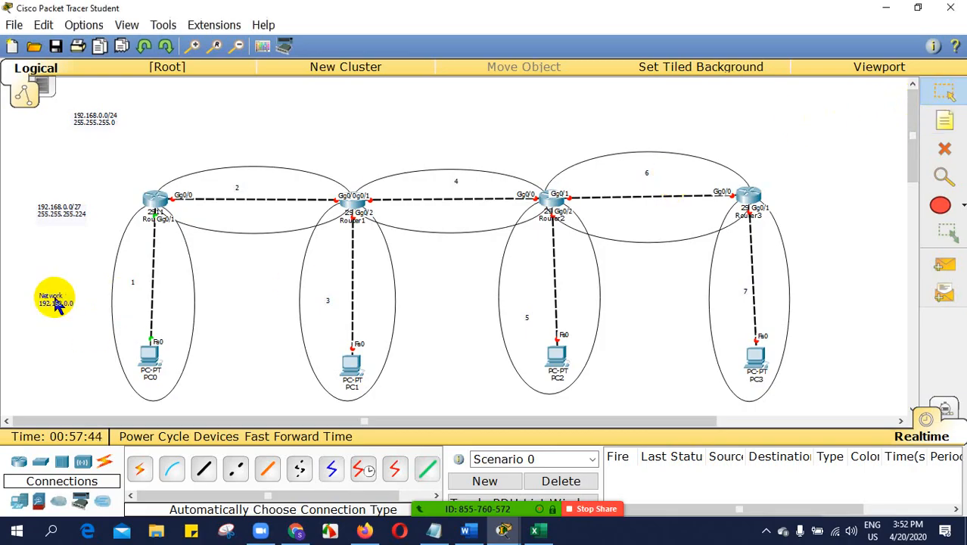
{"action": "left_click_drag", "start_coordinate": [55, 302], "coordinate": [112, 297]}
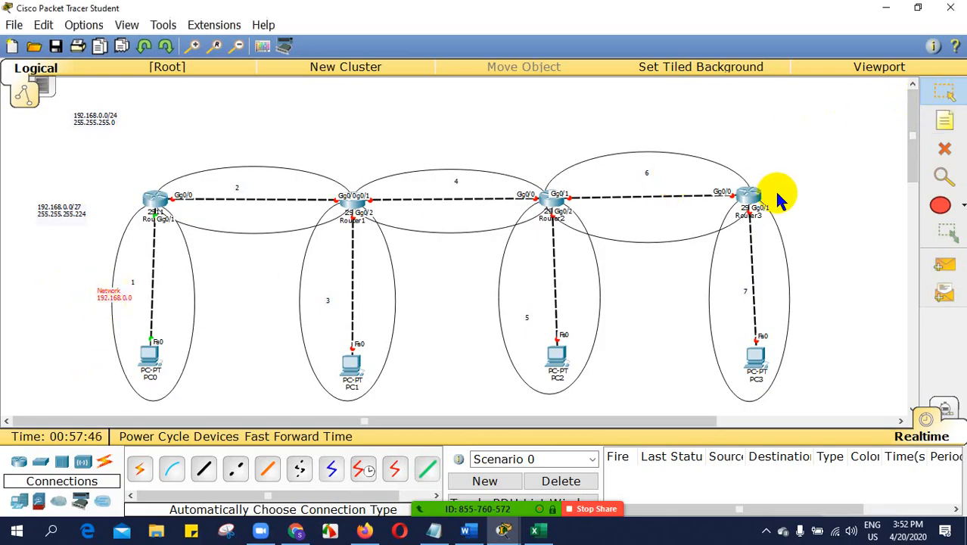
- Try to place a copy of the 192.168.0.0/27 note above network 2
{"action": "left_click", "coordinate": [252, 176]}
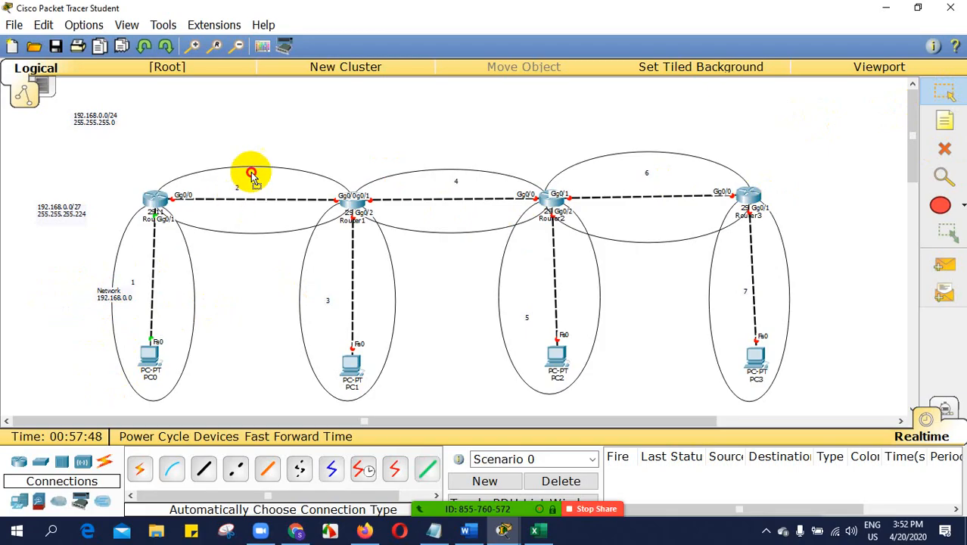
{"action": "left_click_drag", "start_coordinate": [258, 176], "coordinate": [258, 165]}
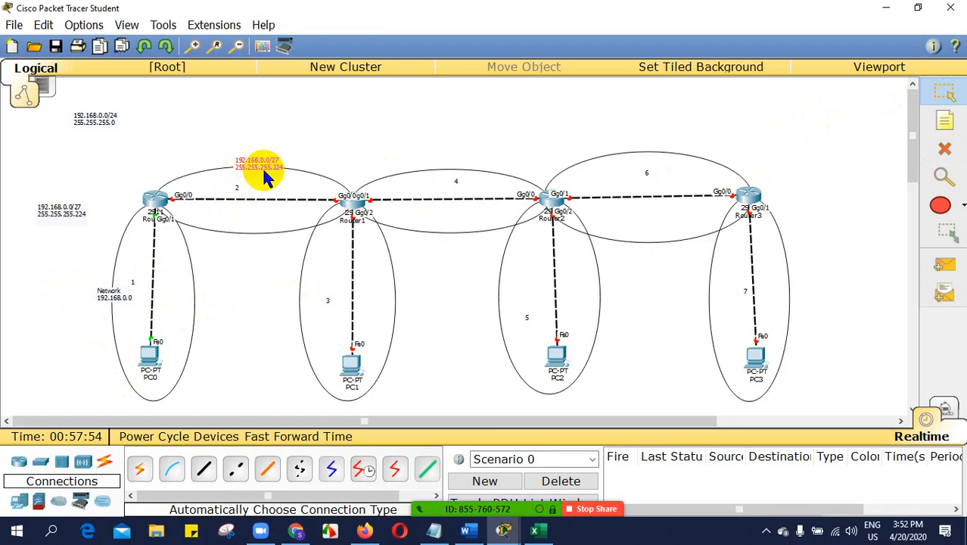
- Copy the network 1 note's text into a new note above network 2, changing its address to 192.168.0.32
{"action": "double_click", "coordinate": [117, 295]}
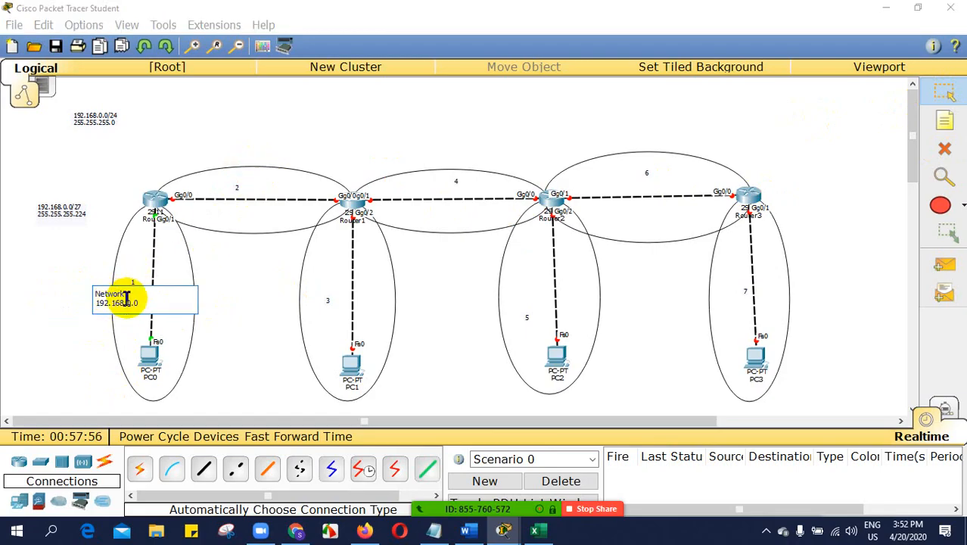
{"action": "left_click_drag", "start_coordinate": [119, 298], "coordinate": [83, 295]}
{"action": "key", "text": "ctrl+c"}
{"action": "double_click", "coordinate": [119, 296]}
{"action": "left_click", "coordinate": [943, 118]}
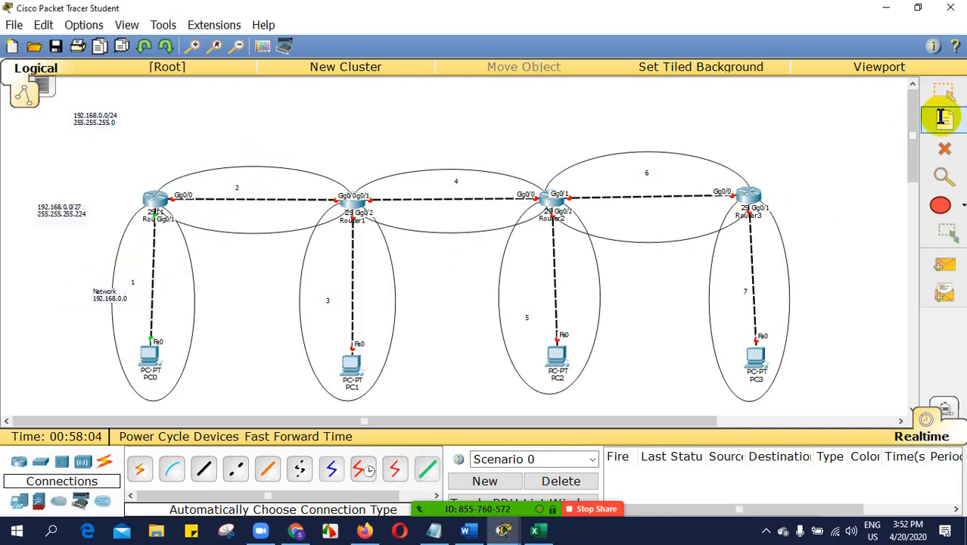
{"action": "left_click", "coordinate": [236, 159]}
{"action": "key", "text": "ctrl+v"}
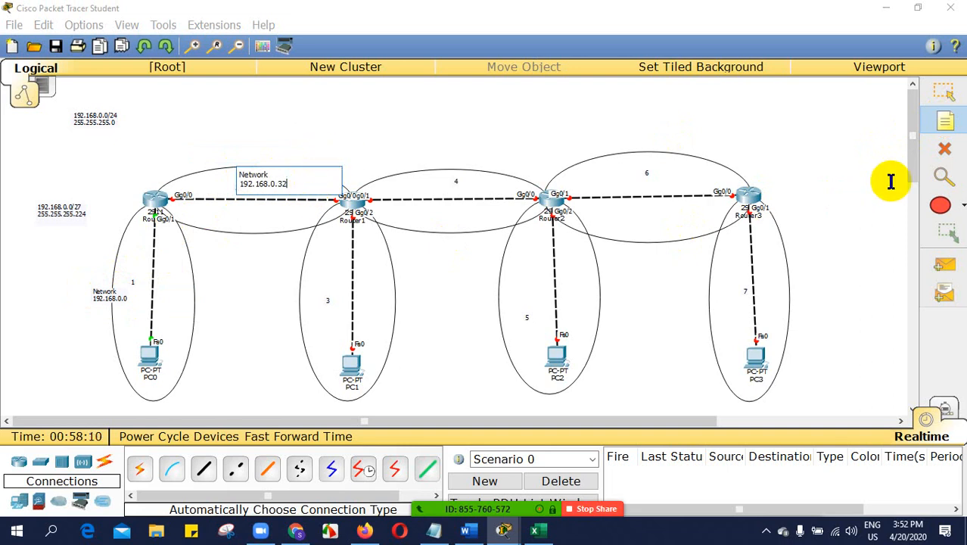
{"action": "left_click", "coordinate": [944, 92]}
{"action": "left_click_drag", "start_coordinate": [261, 182], "coordinate": [253, 171]}
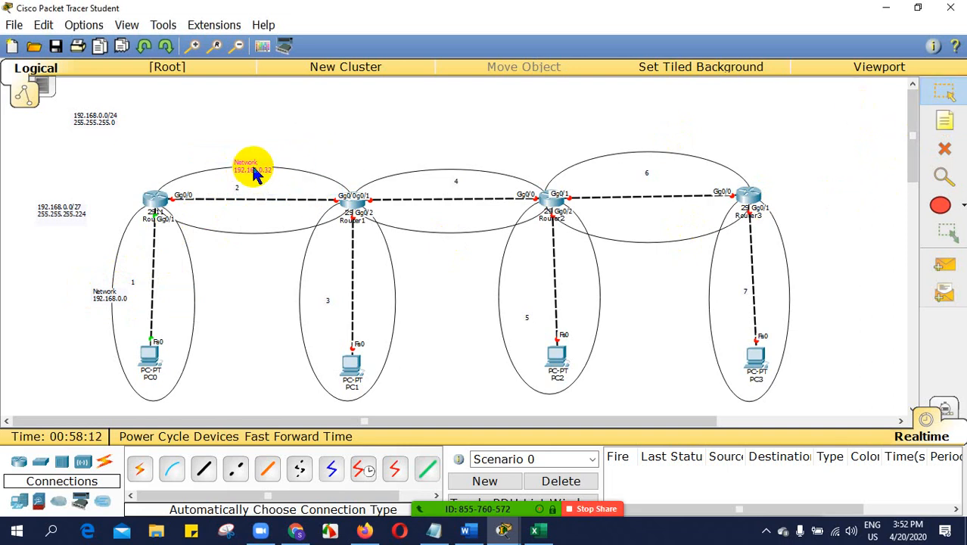
- Paste the network note's text into a new note in the network 3 ellipse, changing its address to 192.168.0.64
{"action": "left_click", "coordinate": [946, 120]}
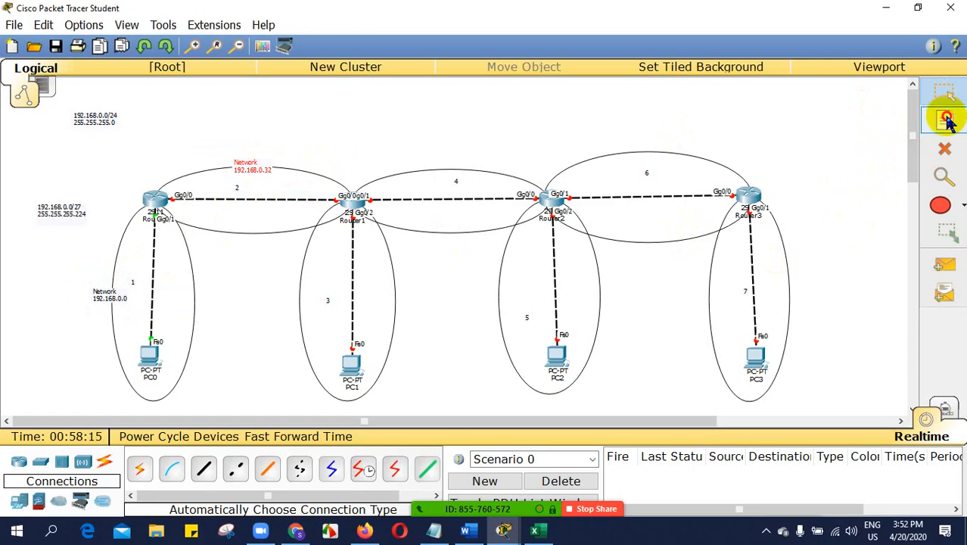
{"action": "left_click", "coordinate": [295, 286]}
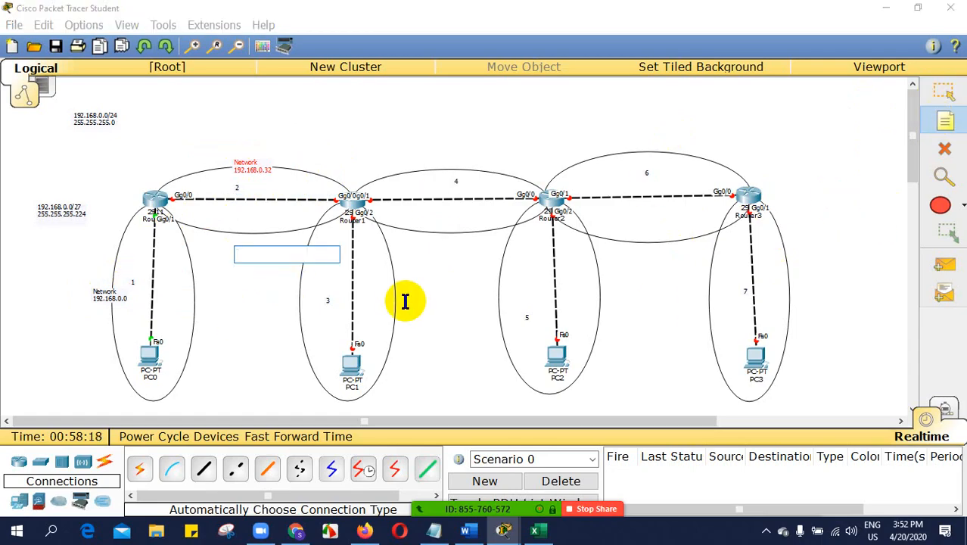
{"action": "key", "text": "ctrl+v"}
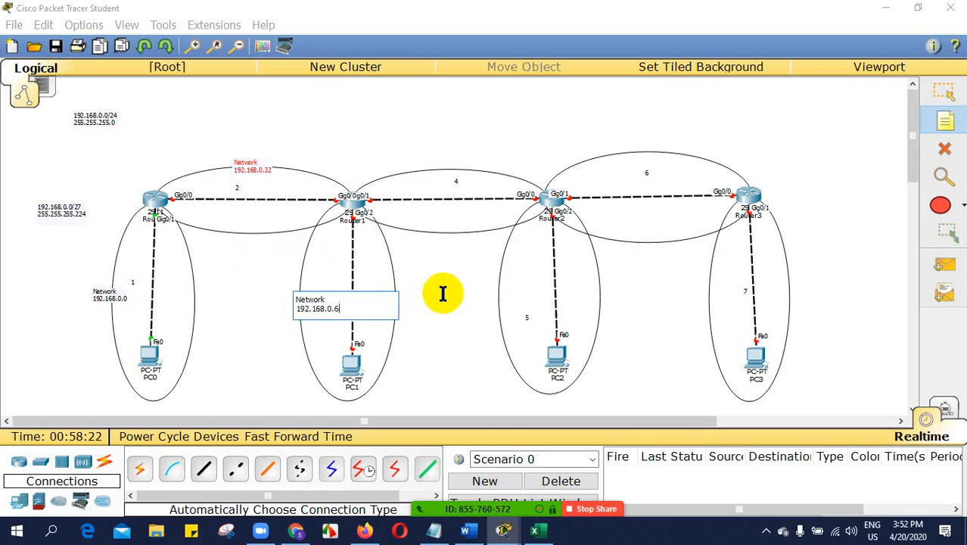
- Switch to the Subnetting workbook in Excel and copy the Subnet 2 block with its Network 2 label to A13, below the original
{"action": "left_click", "coordinate": [535, 530]}
{"action": "scroll", "coordinate": [277, 334], "scroll_direction": "down", "scroll_amount": 4}
{"action": "scroll", "coordinate": [417, 346], "scroll_direction": "up", "scroll_amount": 3}
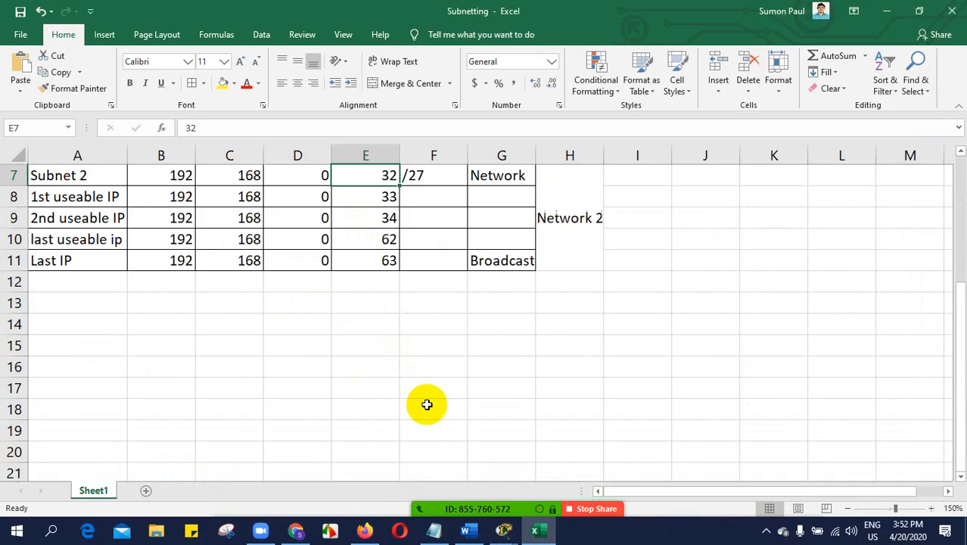
{"action": "left_click", "coordinate": [390, 330]}
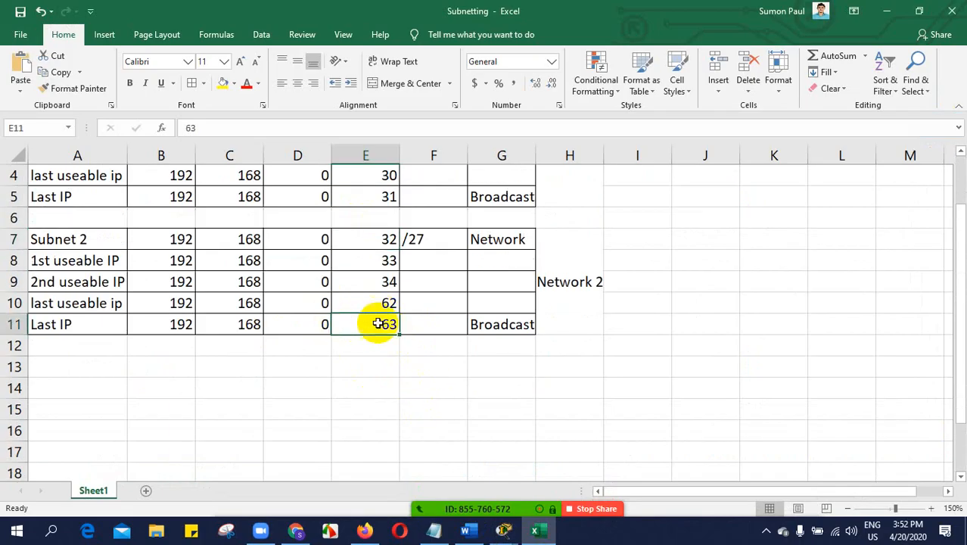
{"action": "mouse_move", "coordinate": [52, 364]}
{"action": "left_mouse_down"}
{"action": "mouse_move", "coordinate": [315, 374]}
{"action": "mouse_move", "coordinate": [522, 419]}
{"action": "mouse_move", "coordinate": [525, 448]}
{"action": "left_mouse_up"}
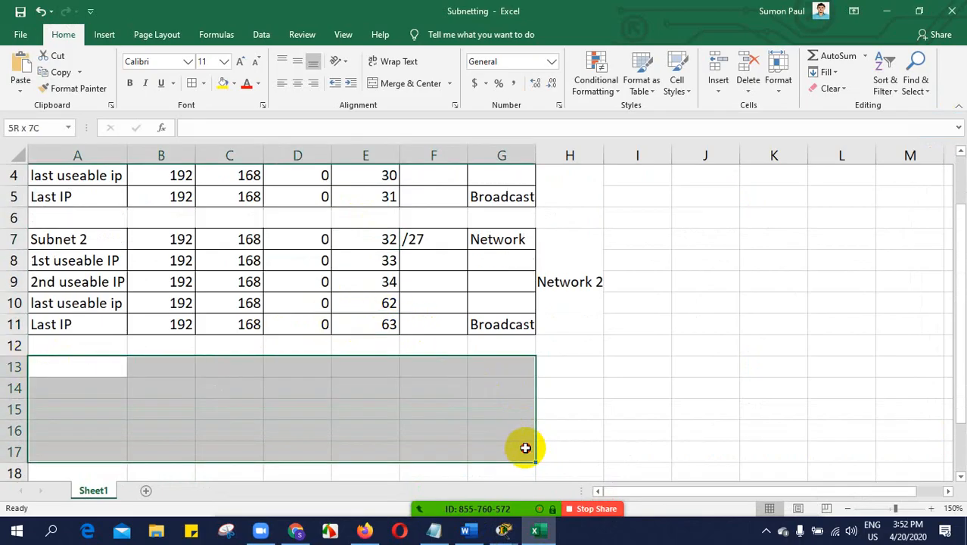
{"action": "left_click", "coordinate": [375, 368]}
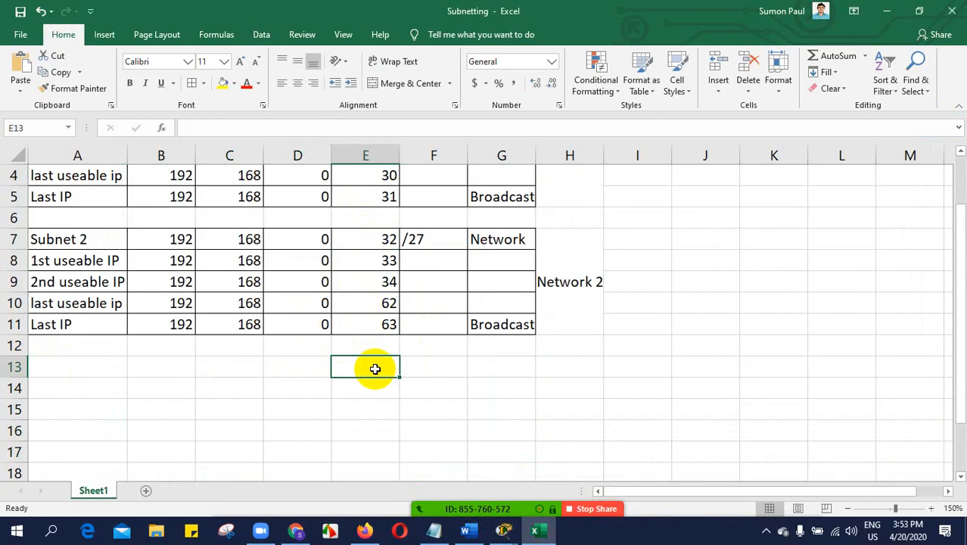
{"action": "left_click", "coordinate": [565, 370]}
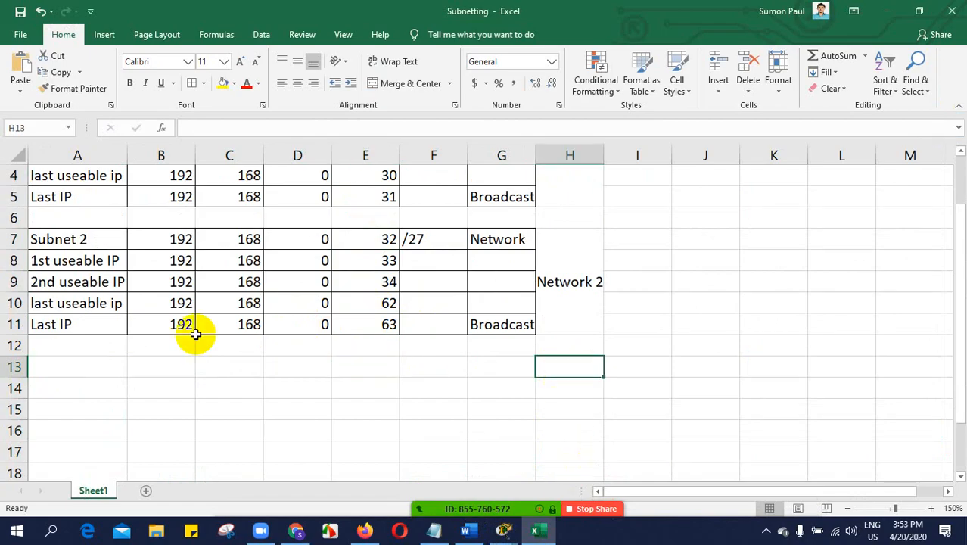
{"action": "left_click_drag", "start_coordinate": [51, 239], "coordinate": [557, 317]}
{"action": "key", "text": "ctrl+c"}
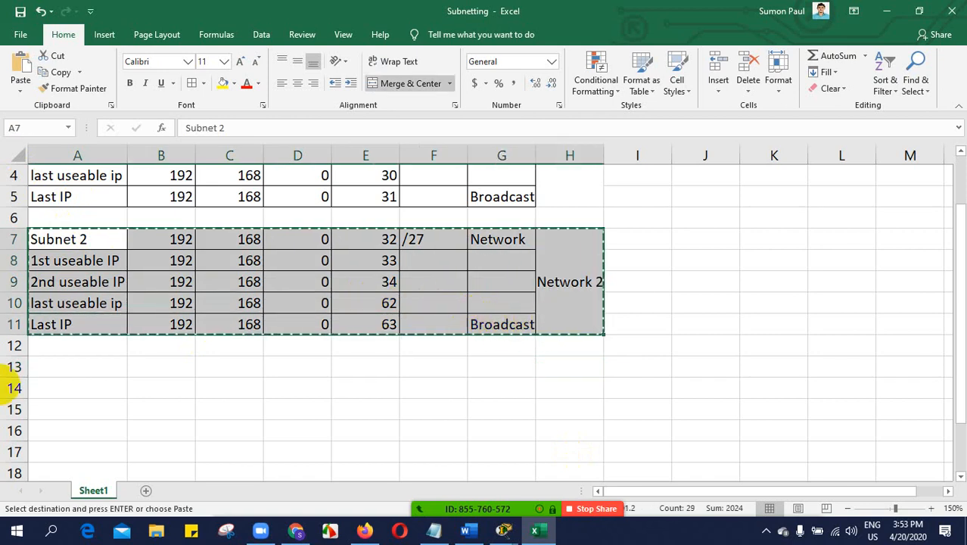
{"action": "left_click", "coordinate": [50, 367]}
{"action": "key", "text": "ctrl+v"}
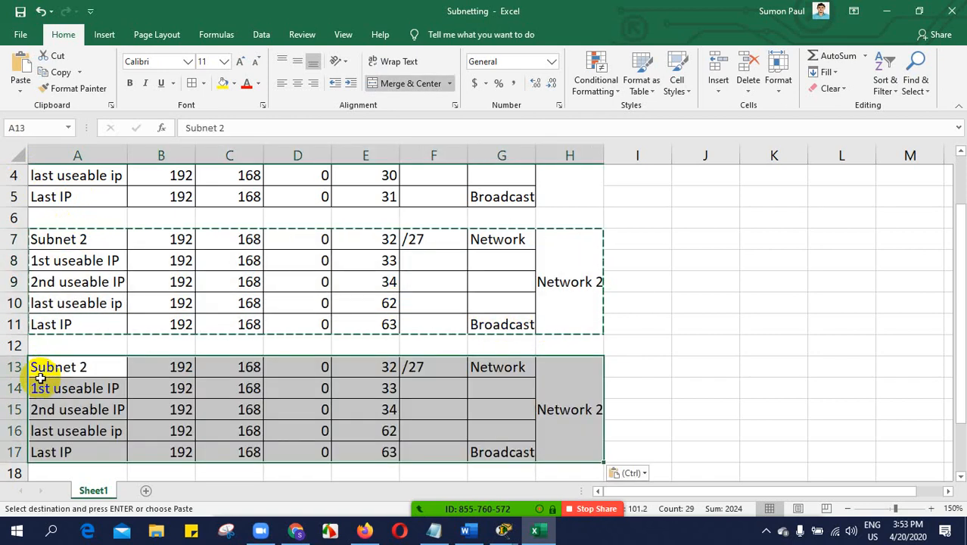
- Rename the copied block's labels to Subnet 3 and Network 3
{"action": "left_click", "coordinate": [102, 367]}
{"action": "double_click", "coordinate": [90, 369]}
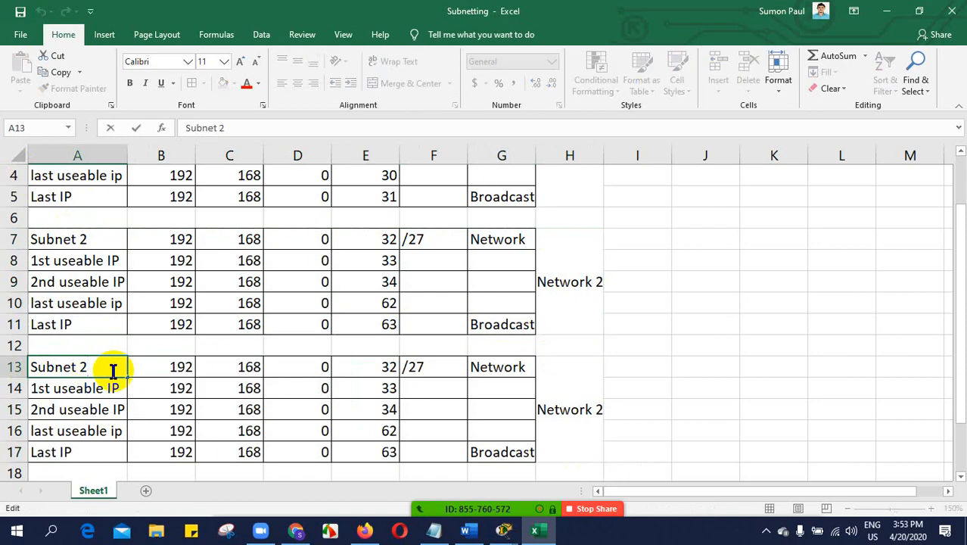
{"action": "type", "text": "3"}
{"action": "left_click", "coordinate": [597, 413]}
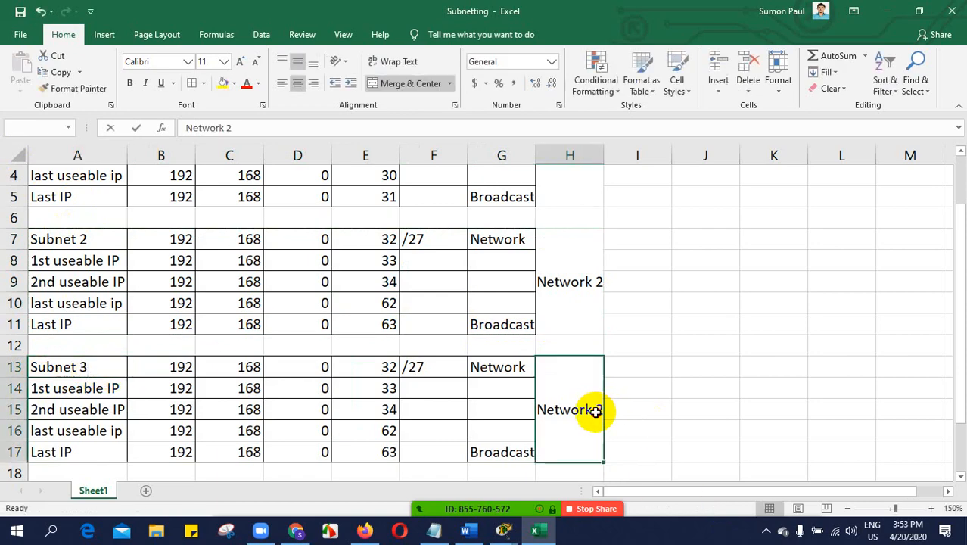
{"action": "double_click", "coordinate": [603, 415]}
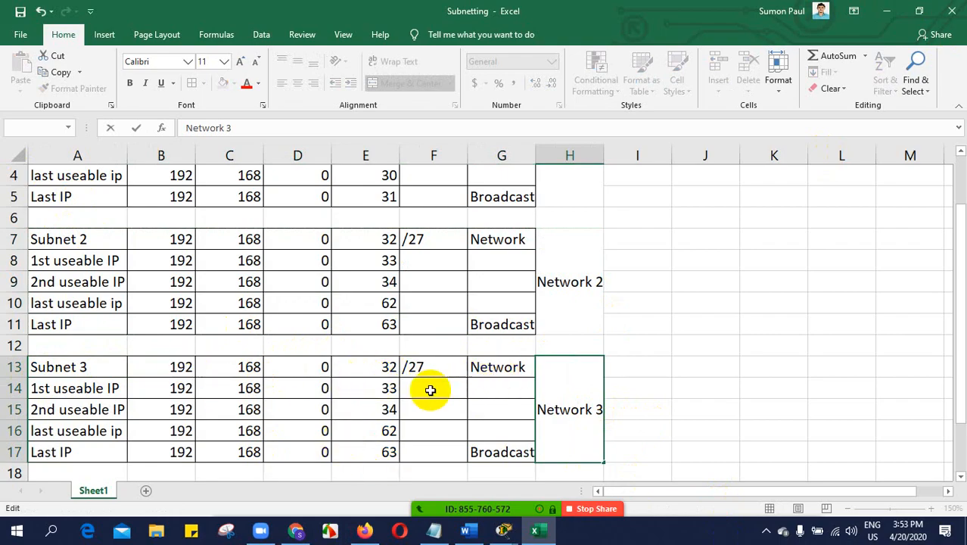
- Set Subnet 3's last octets in column E to 64, 65 and 66 for the first three rows, 126 for the last useable IP and 127 for the last IP
{"action": "left_click", "coordinate": [386, 368]}
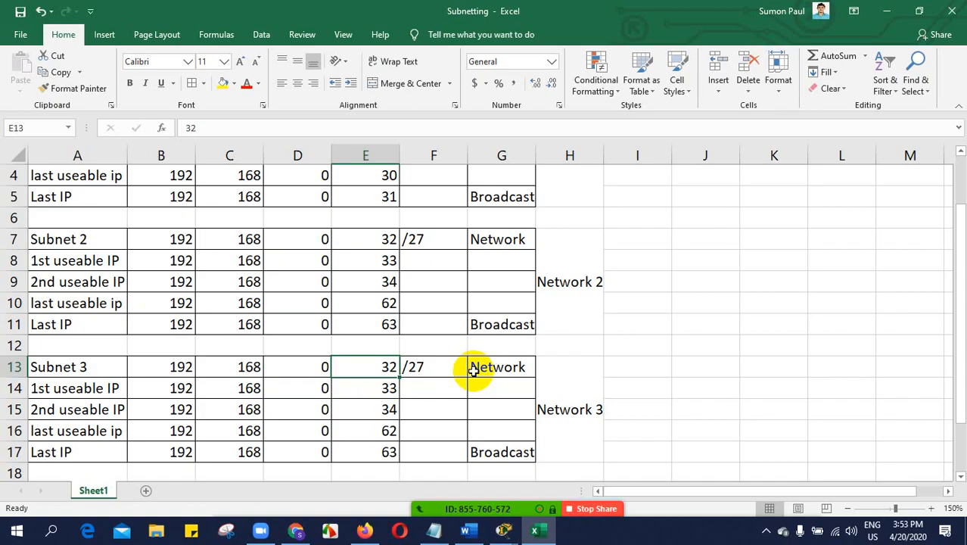
{"action": "type", "text": "64"}
{"action": "left_click", "coordinate": [389, 452]}
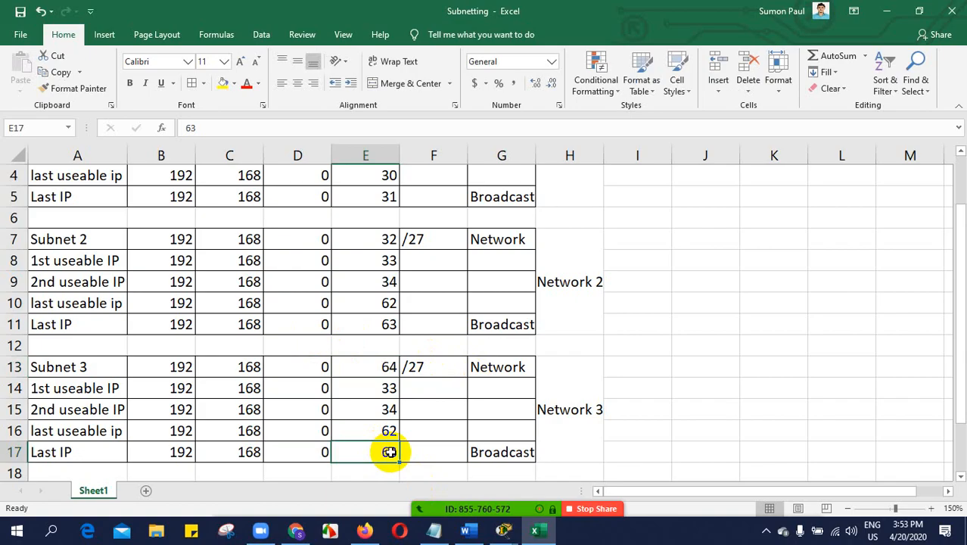
{"action": "type", "text": "127"}
{"action": "left_click", "coordinate": [389, 432]}
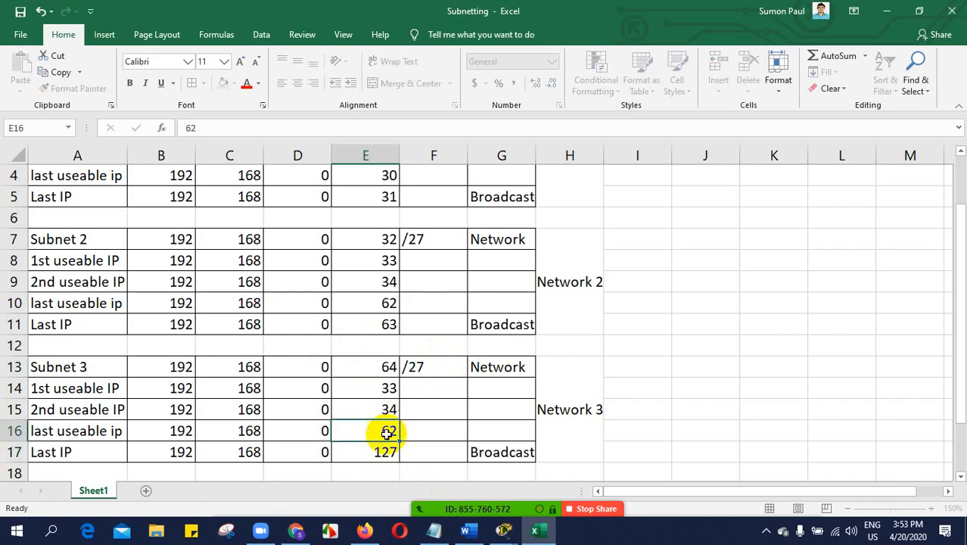
{"action": "type", "text": "12"}
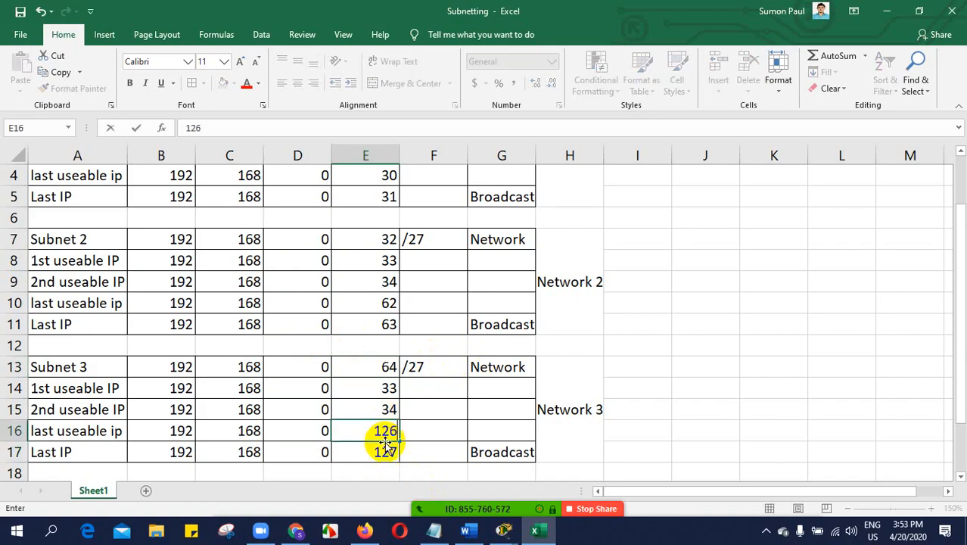
{"action": "left_click", "coordinate": [386, 390]}
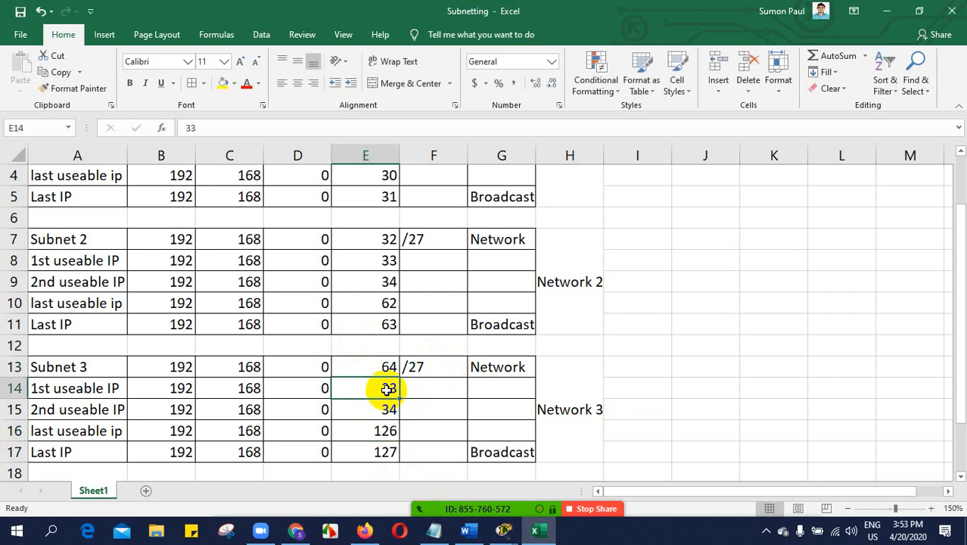
{"action": "type", "text": "65"}
{"action": "left_click", "coordinate": [391, 409]}
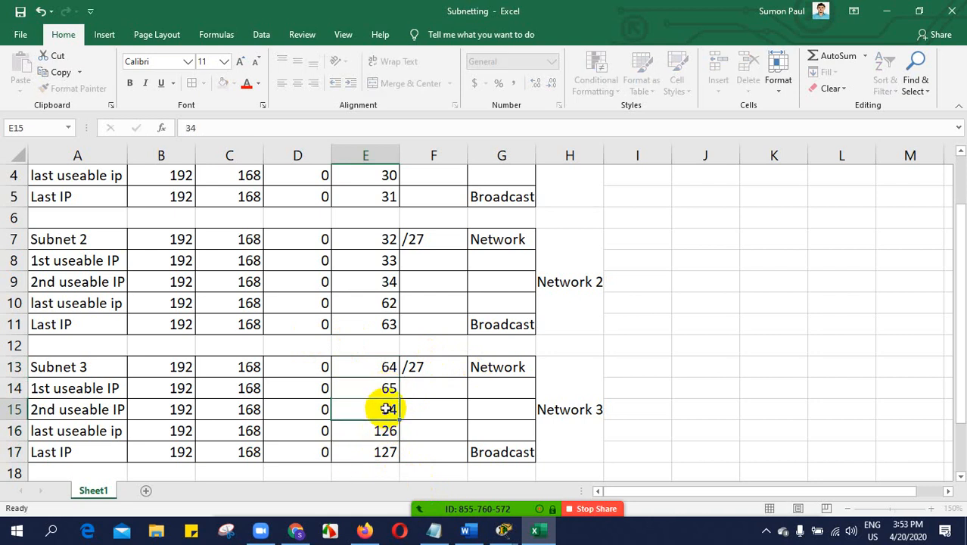
{"action": "type", "text": "66"}
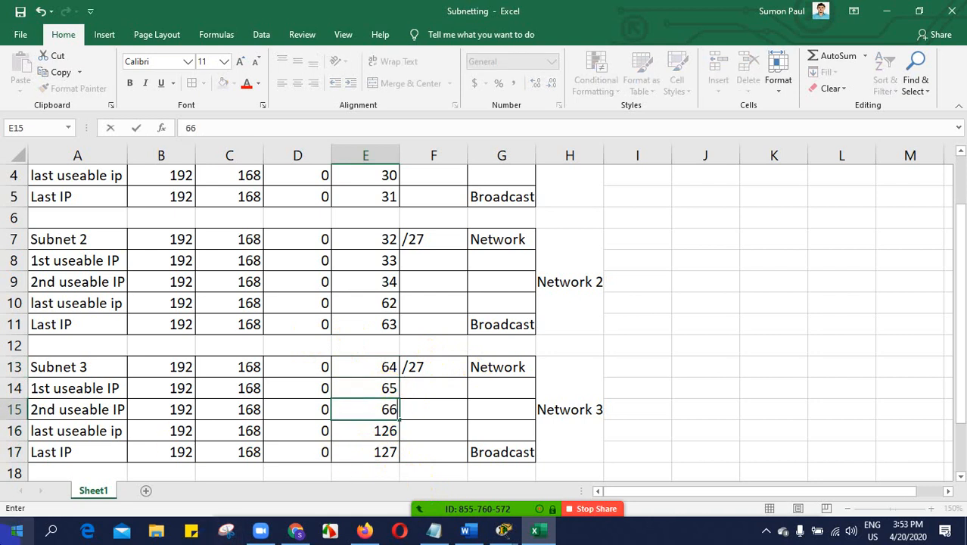
- Return to the Packet Tracer topology and move the network 3 note onto the edge of its ellipse
{"action": "left_click", "coordinate": [388, 368]}
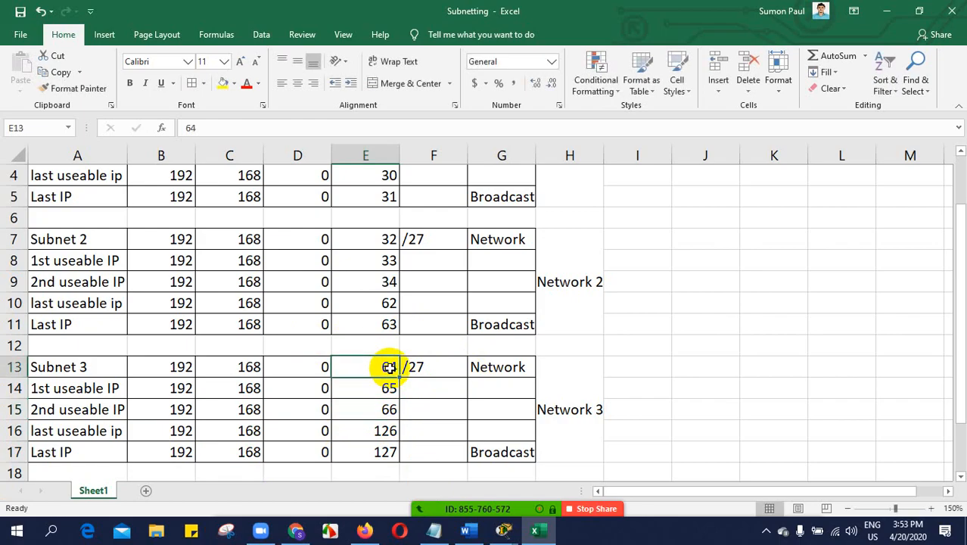
{"action": "mouse_move", "coordinate": [505, 534]}
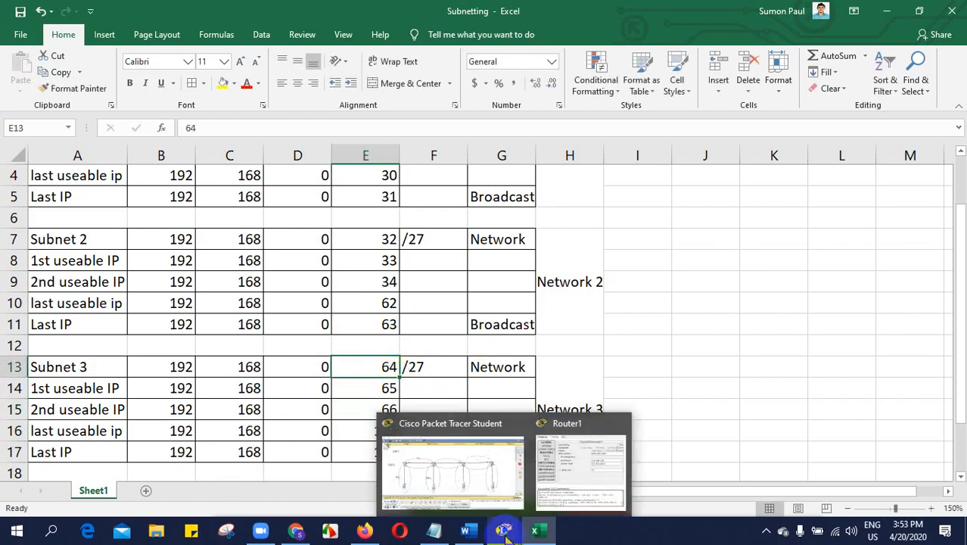
{"action": "left_click", "coordinate": [466, 471]}
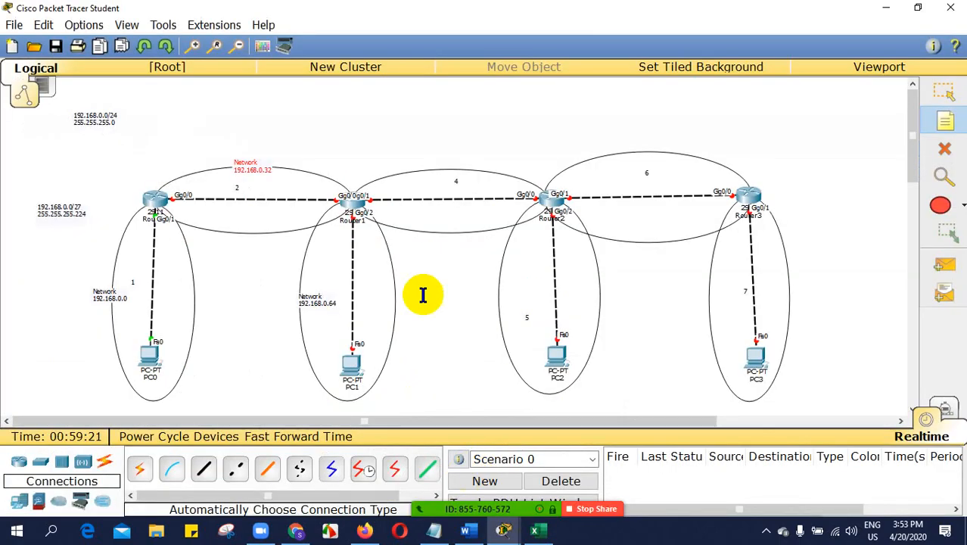
{"action": "left_click", "coordinate": [943, 90]}
{"action": "left_click_drag", "start_coordinate": [319, 306], "coordinate": [303, 291]}
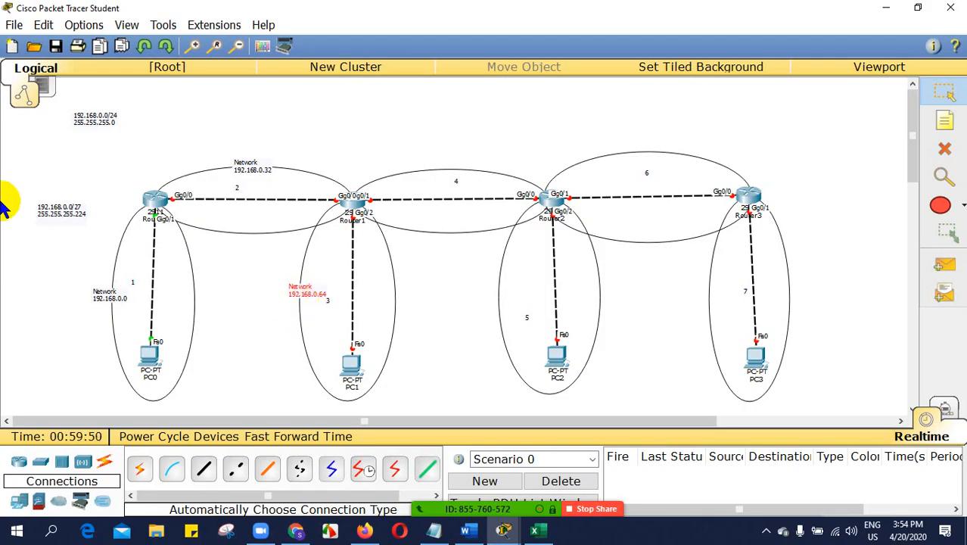
{"action": "left_click", "coordinate": [265, 532]}
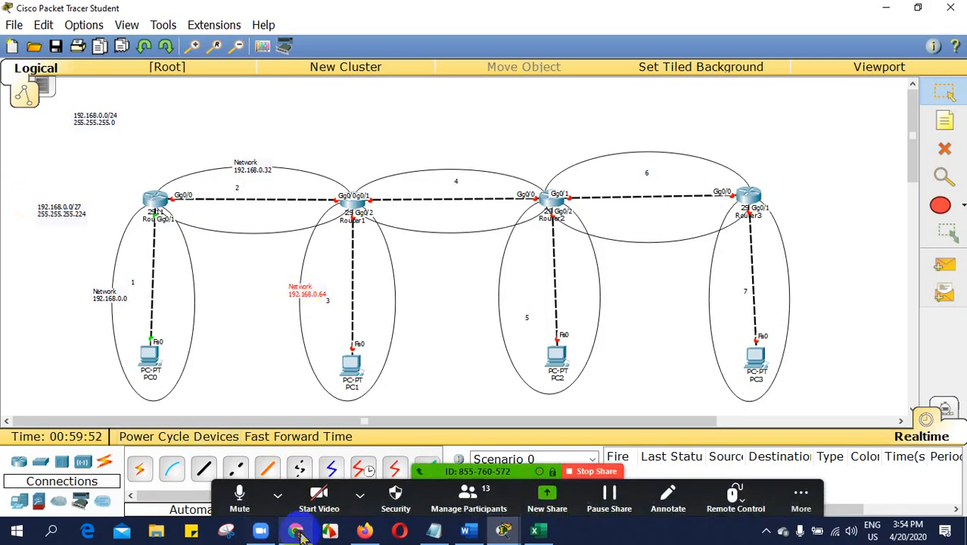
{"action": "left_click", "coordinate": [296, 531]}
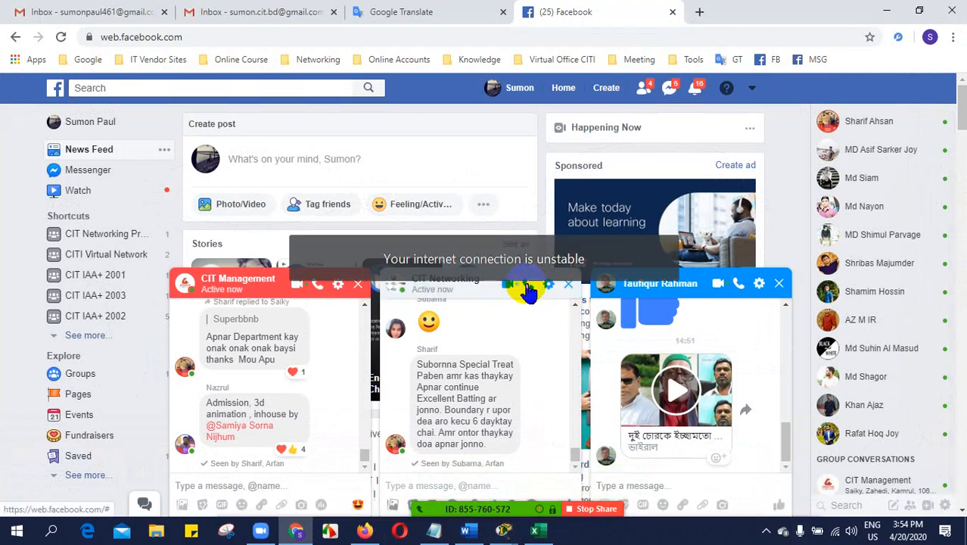
{"action": "left_click", "coordinate": [529, 289]}
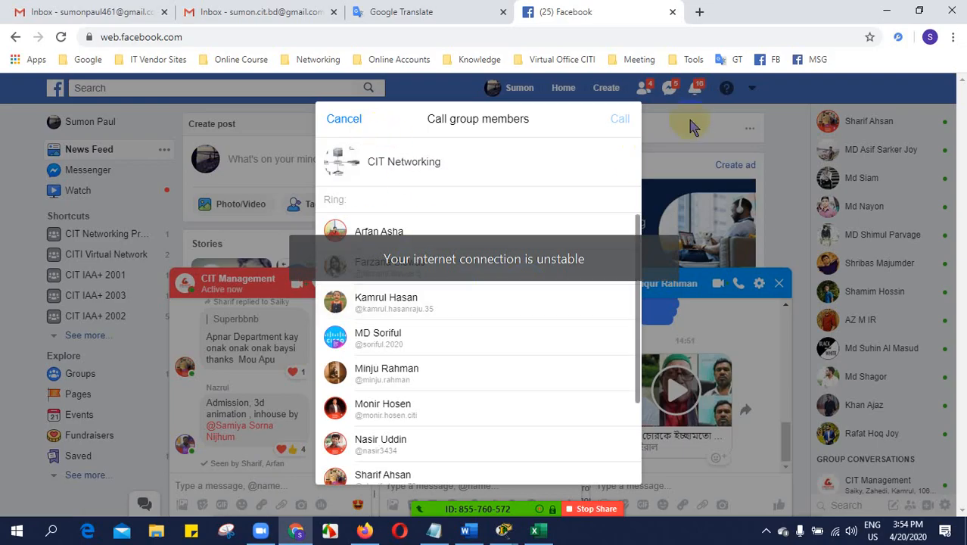
{"action": "left_click", "coordinate": [348, 121]}
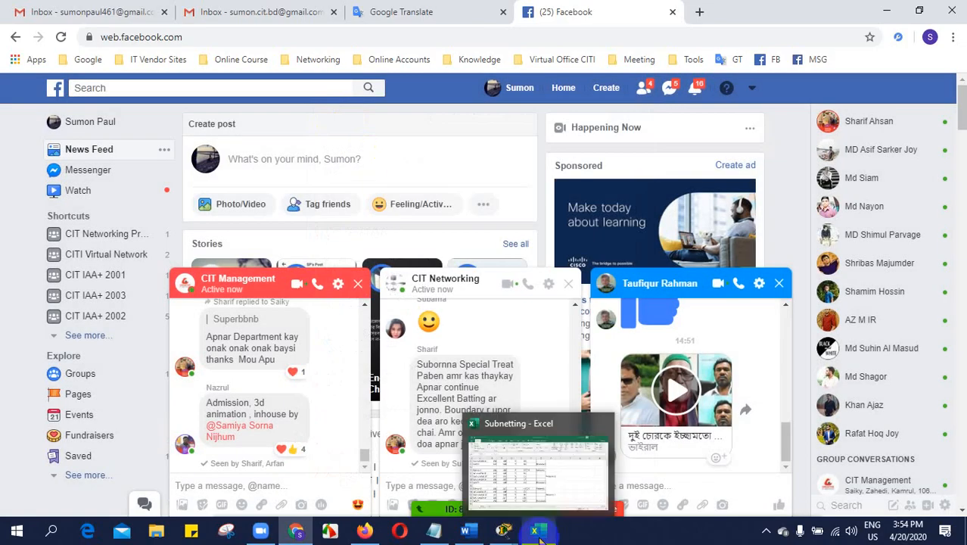
- Switch to the Word document and examine the /27 binary table's borrowed bits against the N.N number-of-networks calculation
{"action": "mouse_move", "coordinate": [499, 539]}
{"action": "left_click", "coordinate": [465, 530]}
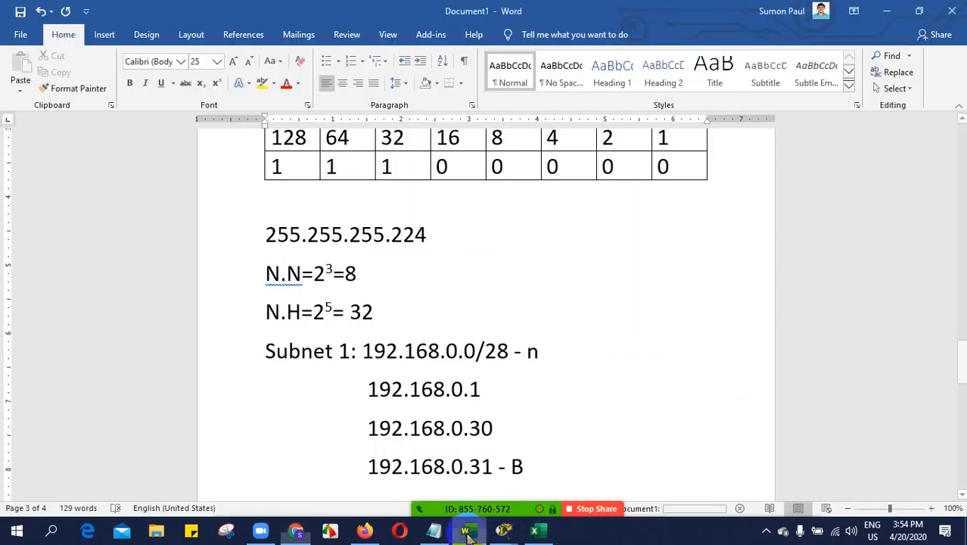
{"action": "scroll", "coordinate": [414, 344], "scroll_direction": "down", "scroll_amount": 2, "text": "ctrl"}
{"action": "scroll", "coordinate": [414, 344], "scroll_direction": "up", "scroll_amount": 1}
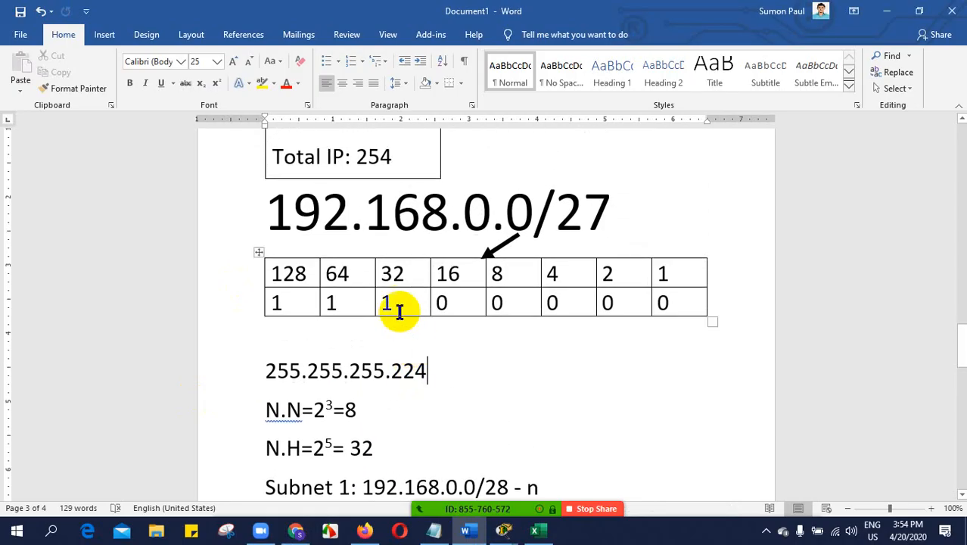
{"action": "double_click", "coordinate": [335, 410]}
{"action": "left_click_drag", "start_coordinate": [333, 405], "coordinate": [324, 405]}
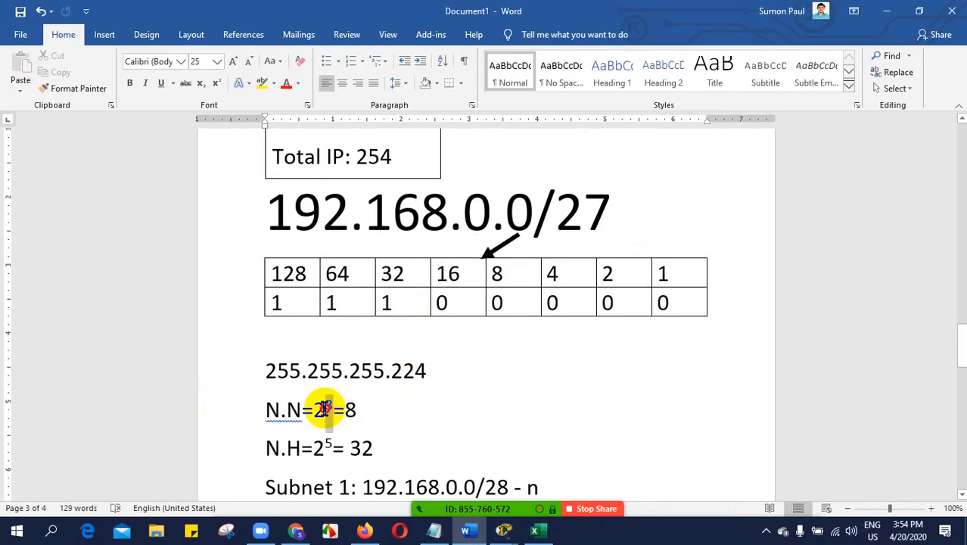
{"action": "left_click", "coordinate": [399, 295]}
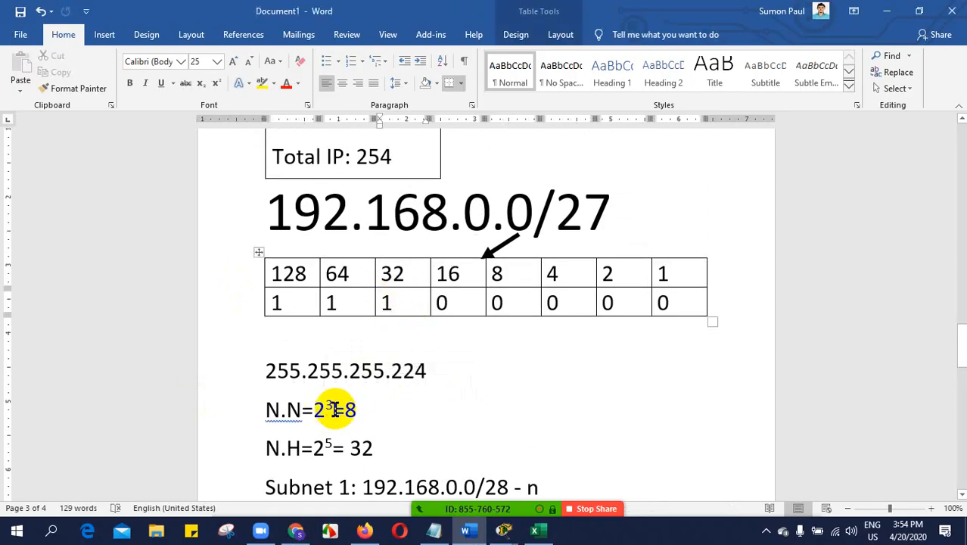
{"action": "left_click", "coordinate": [340, 304]}
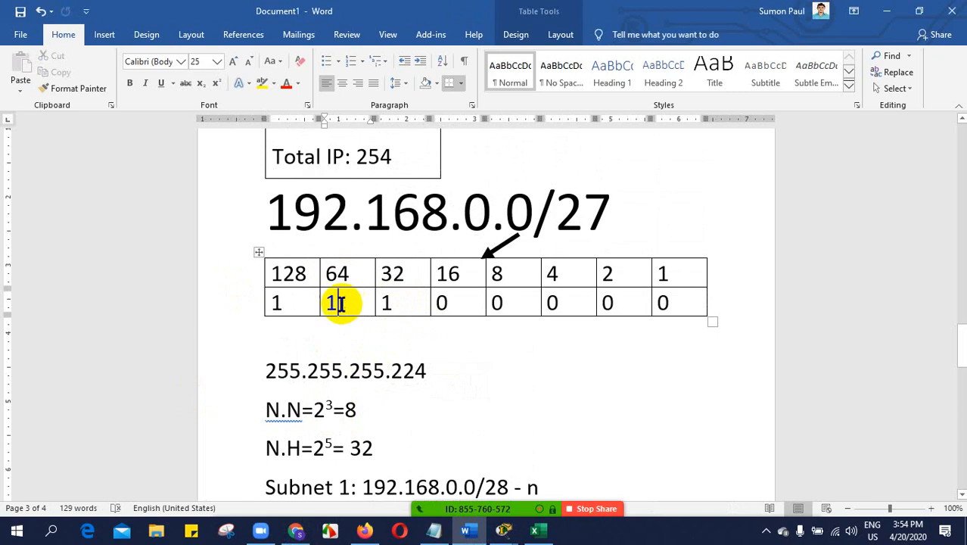
{"action": "left_click", "coordinate": [279, 306]}
{"action": "left_click", "coordinate": [352, 296]}
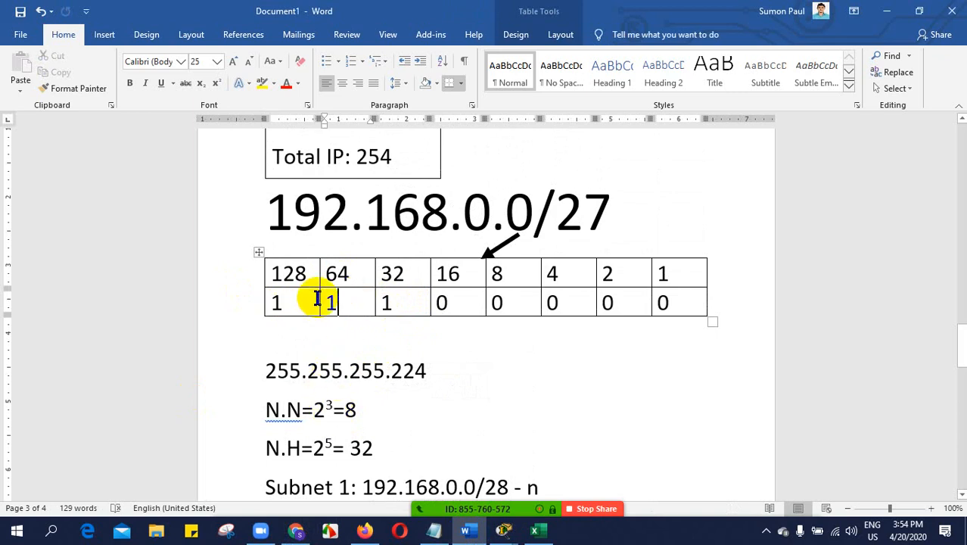
{"action": "left_click", "coordinate": [281, 303]}
{"action": "left_click", "coordinate": [418, 409]}
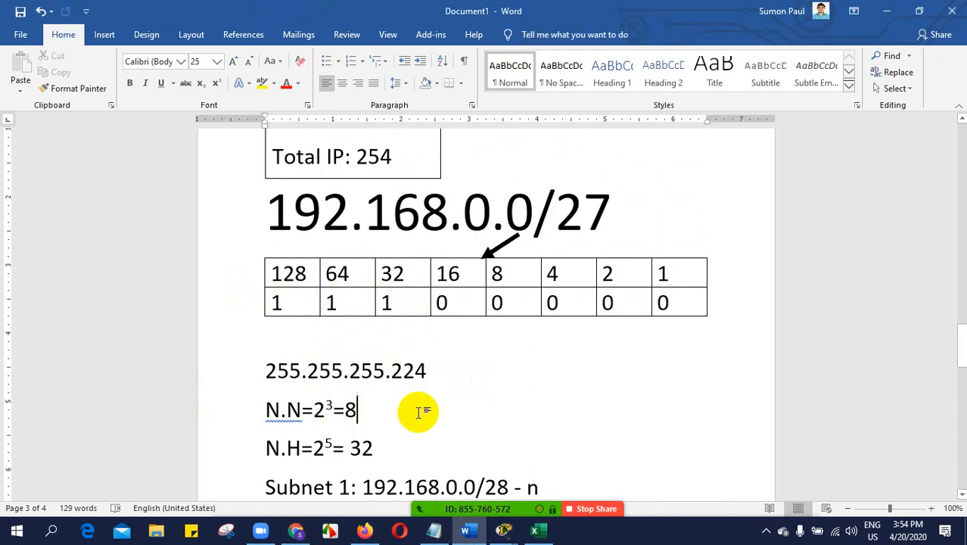
- Highlight the result of the 2³ number-of-networks calculation in the Word notes
{"action": "left_click_drag", "start_coordinate": [417, 409], "coordinate": [337, 409]}
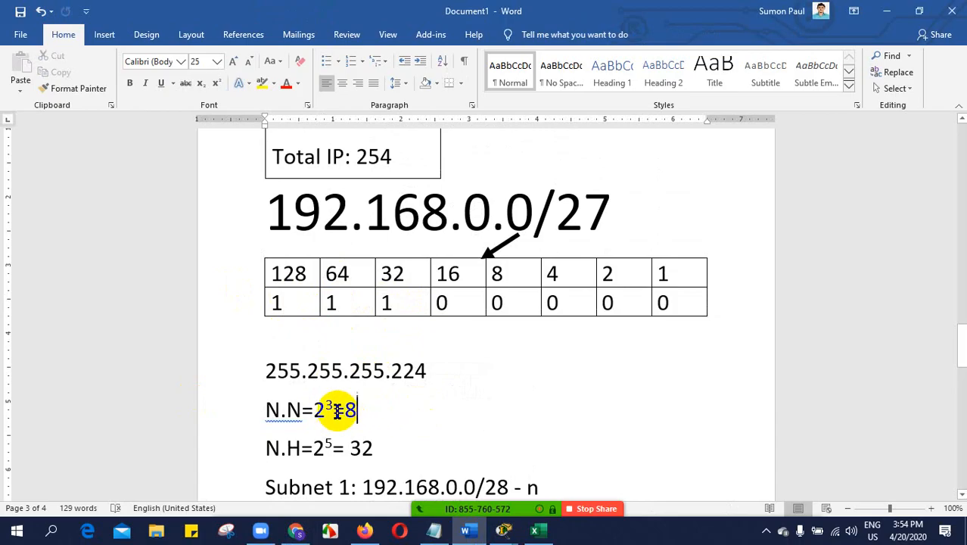
{"action": "left_click", "coordinate": [373, 408]}
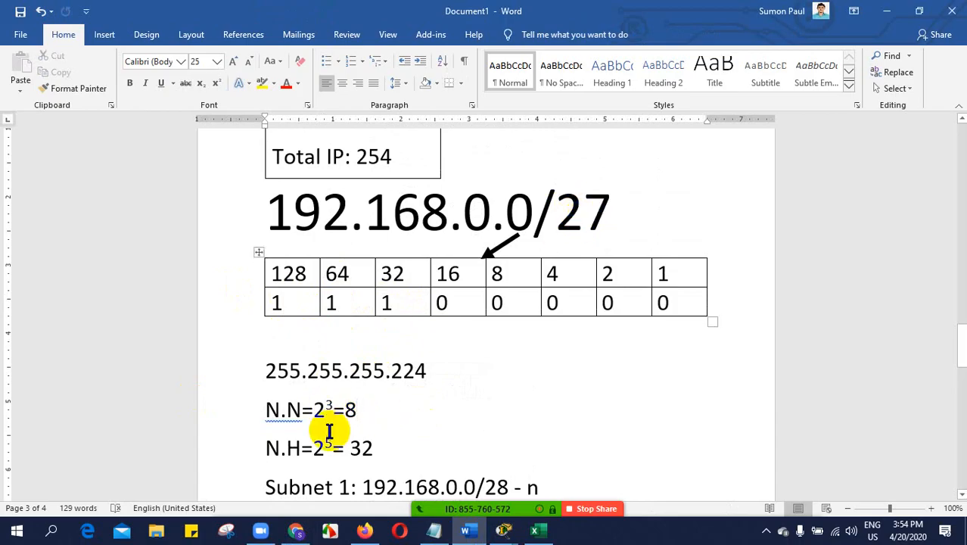
{"action": "left_click_drag", "start_coordinate": [357, 410], "coordinate": [331, 409]}
{"action": "left_click", "coordinate": [378, 409]}
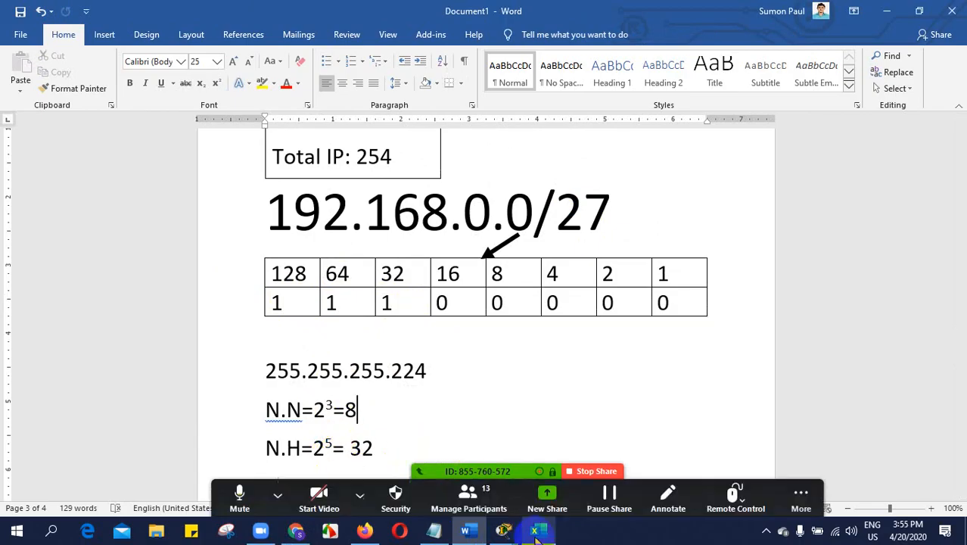
- Set Router1's GigabitEthernet0/0 subnet mask to 255.255.255.224 with the port on, and return to the Packet Tracer topology
{"action": "mouse_move", "coordinate": [504, 531]}
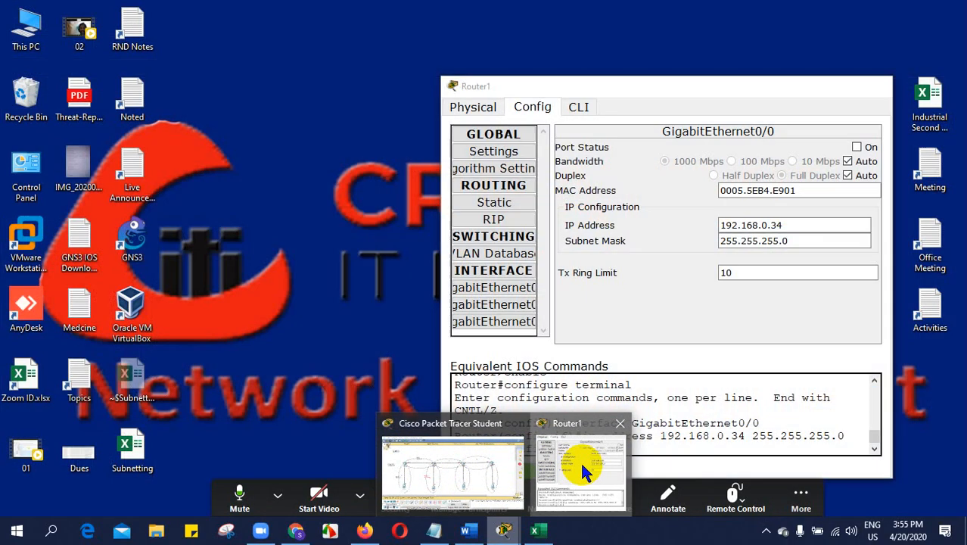
{"action": "left_click", "coordinate": [582, 463]}
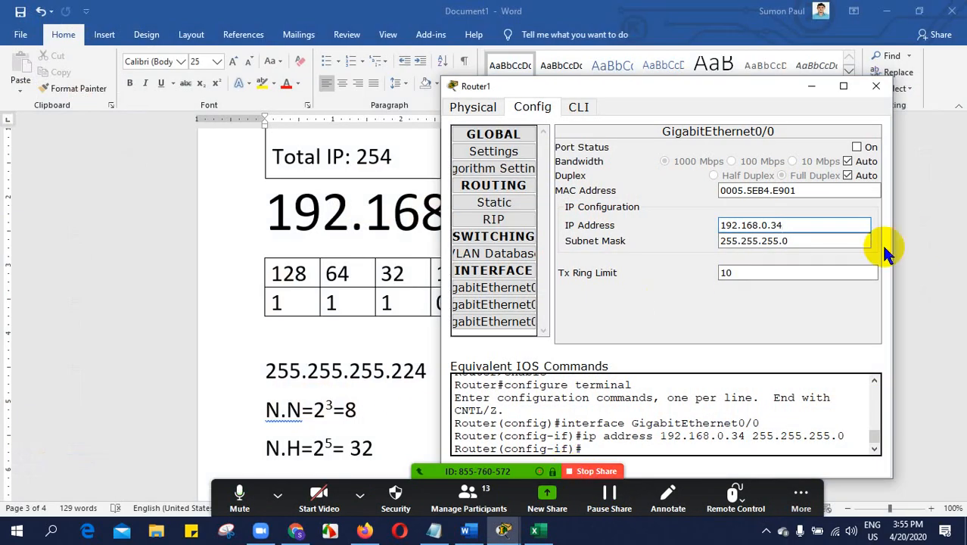
{"action": "left_click", "coordinate": [806, 242]}
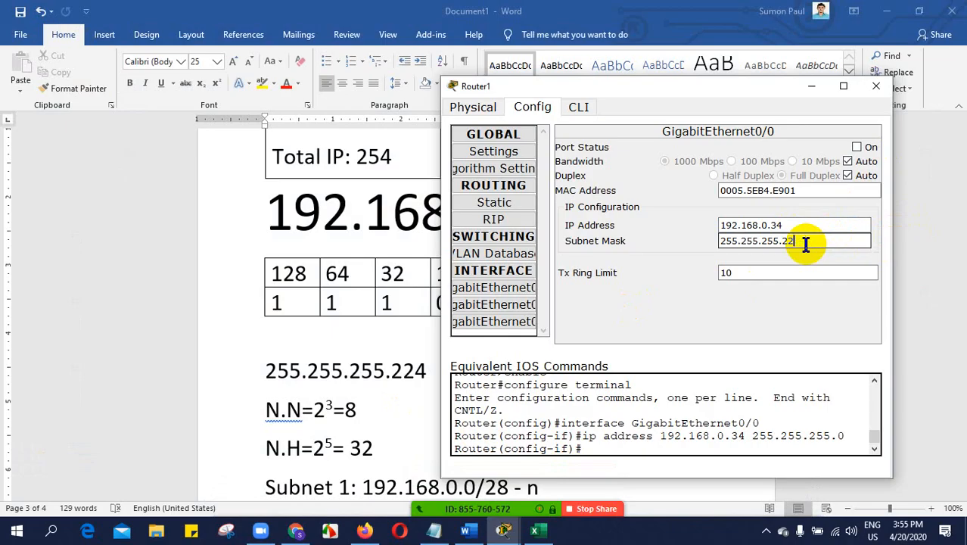
{"action": "left_click", "coordinate": [856, 147]}
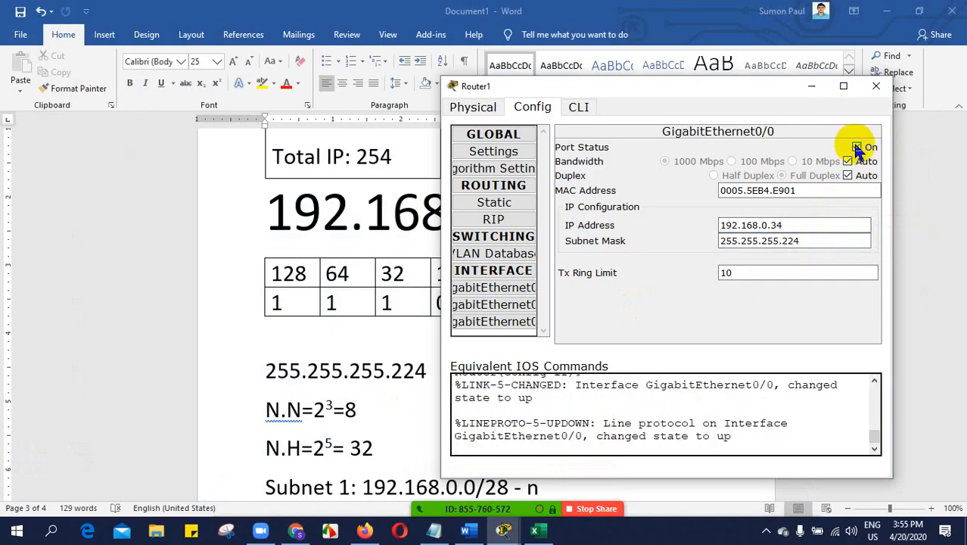
{"action": "left_click", "coordinate": [875, 86]}
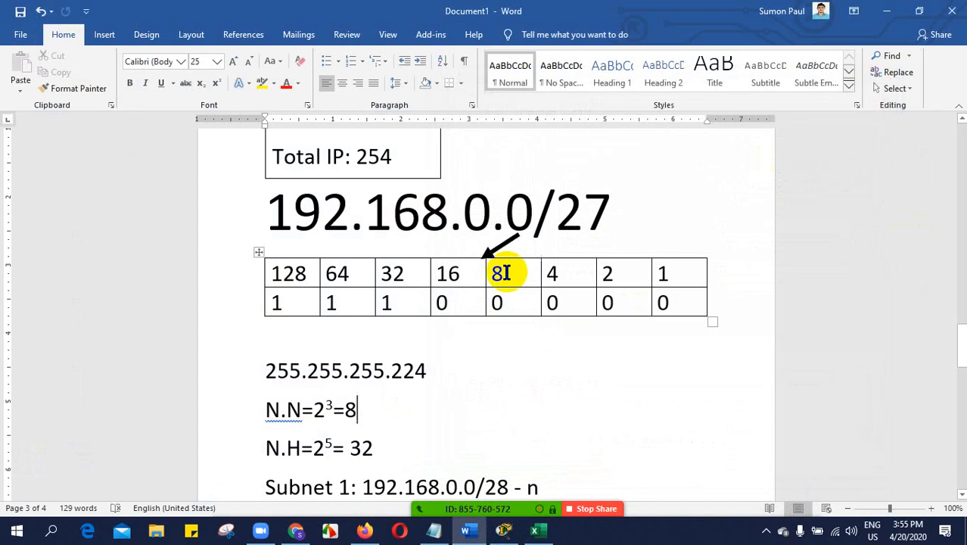
{"action": "left_click", "coordinate": [504, 531]}
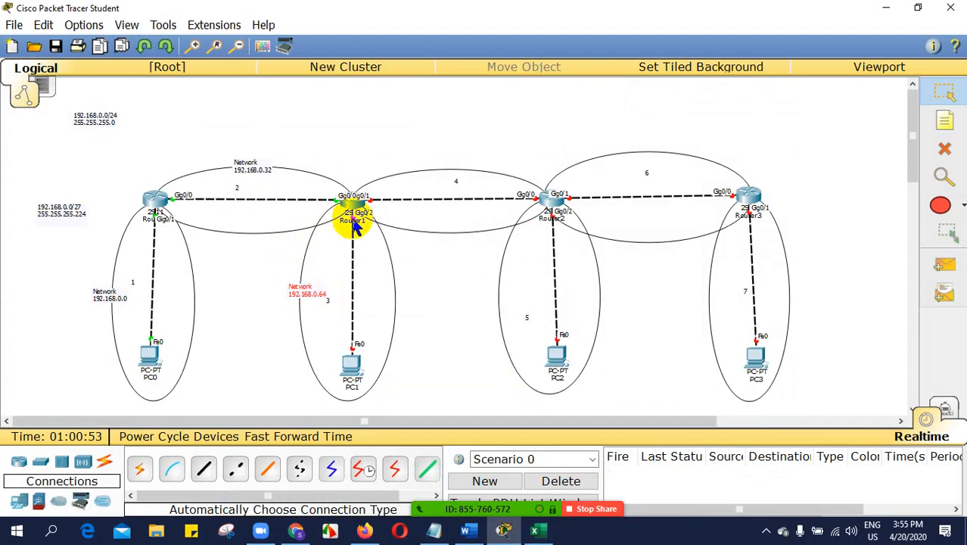
{"action": "left_click", "coordinate": [945, 120]}
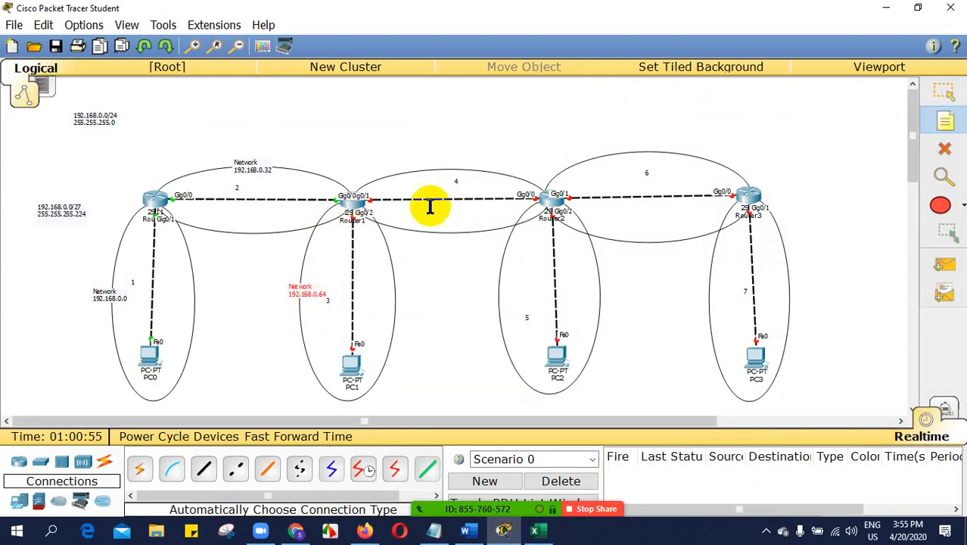
{"action": "left_click", "coordinate": [428, 162]}
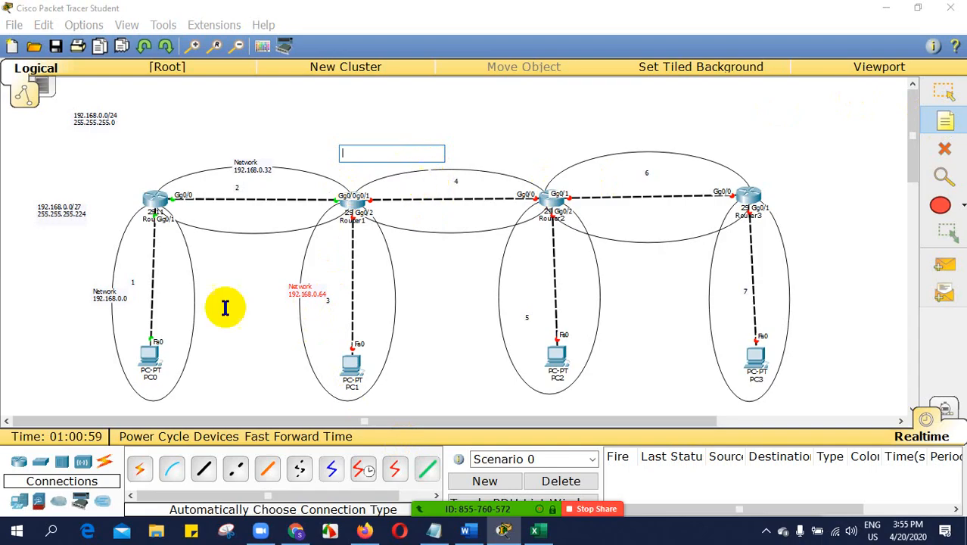
{"action": "left_click", "coordinate": [310, 282]}
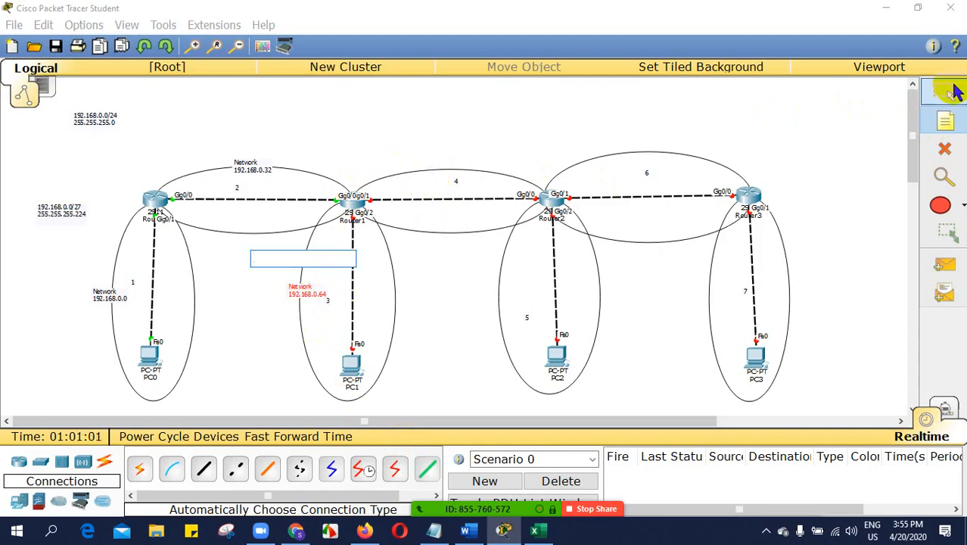
{"action": "key", "text": "Escape"}
- Copy the network 3 note's text into a new note on the network 4 ellipse, reading Network 192.168.0.128
{"action": "double_click", "coordinate": [305, 292]}
{"action": "left_click_drag", "start_coordinate": [347, 298], "coordinate": [283, 287]}
{"action": "key", "text": "ctrl+c"}
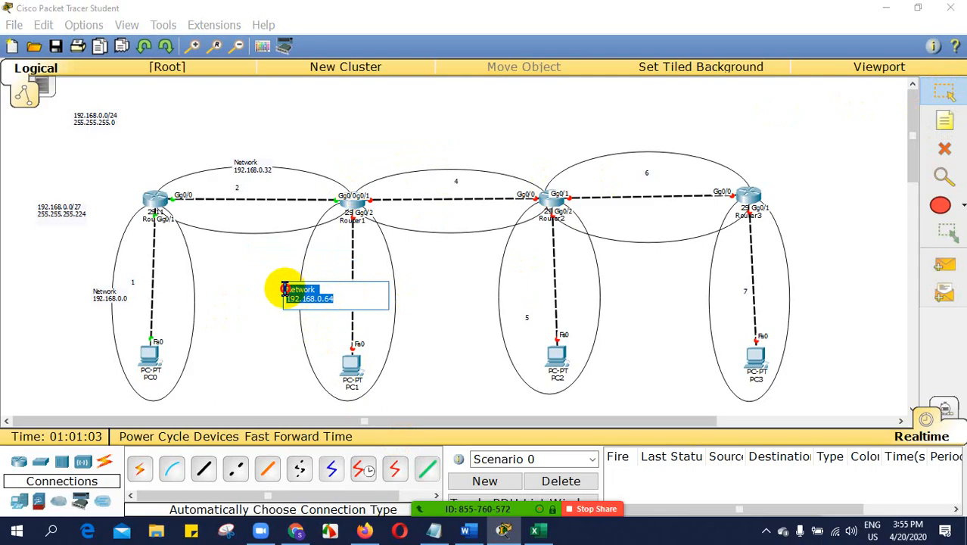
{"action": "left_click", "coordinate": [455, 166]}
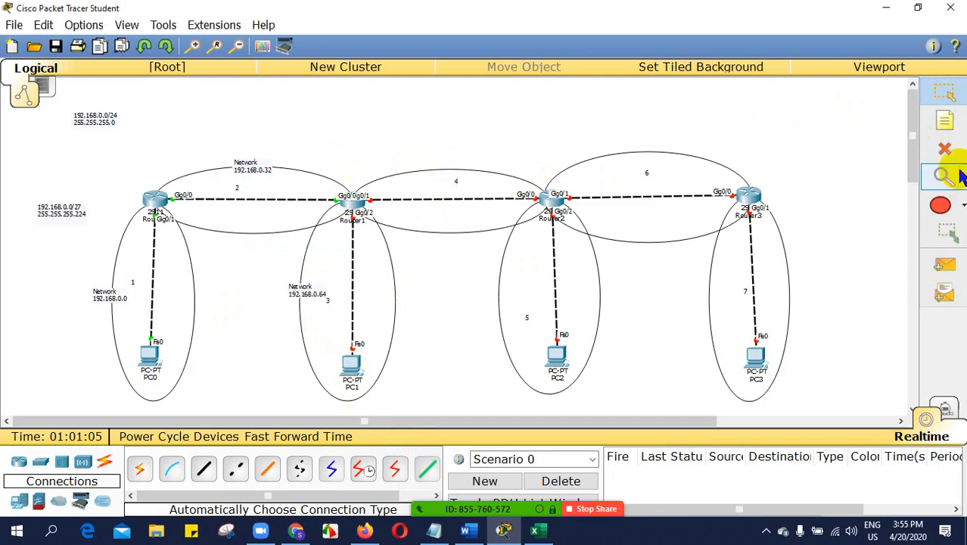
{"action": "left_click", "coordinate": [944, 120]}
{"action": "left_click", "coordinate": [419, 162]}
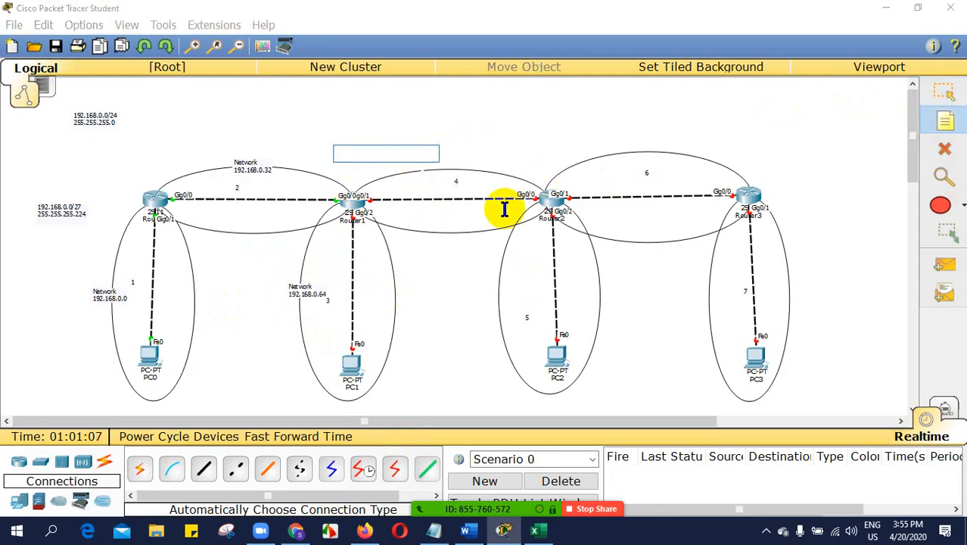
{"action": "key", "text": "ctrl+v"}
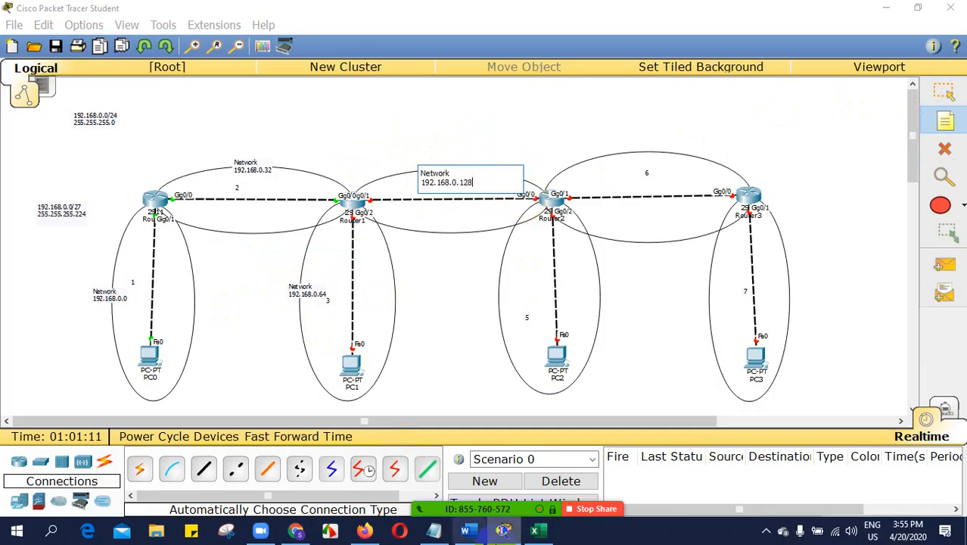
- Check Subnet 3's last IP and the empty rows below it in the Excel workbook, and return to the Packet Tracer topology
{"action": "left_click", "coordinate": [534, 530]}
{"action": "scroll", "coordinate": [262, 352], "scroll_direction": "down", "scroll_amount": 2}
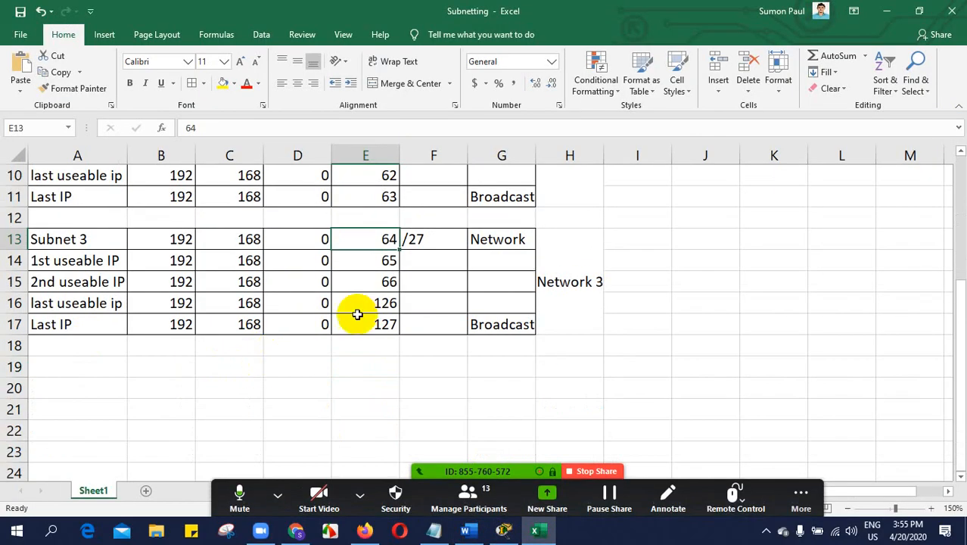
{"action": "left_click", "coordinate": [375, 324]}
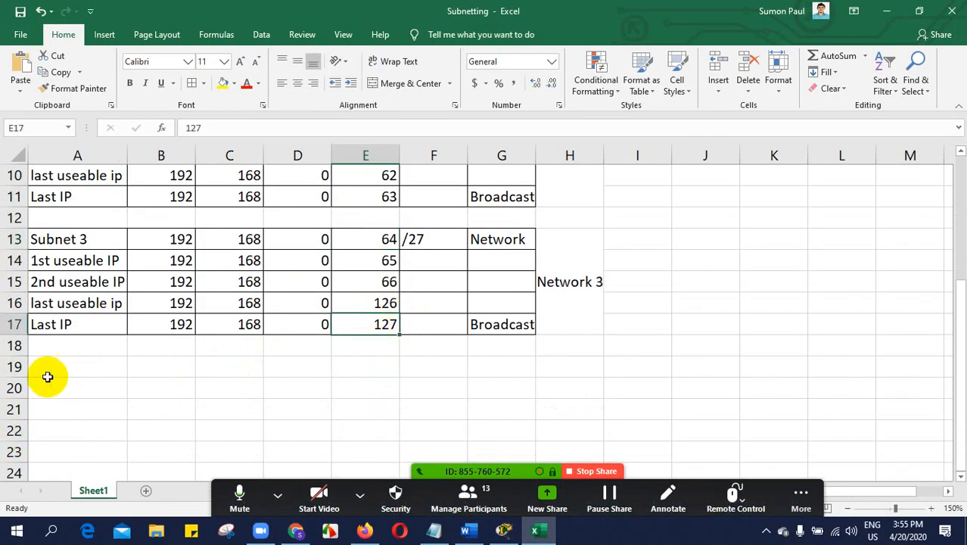
{"action": "left_click_drag", "start_coordinate": [48, 372], "coordinate": [519, 449]}
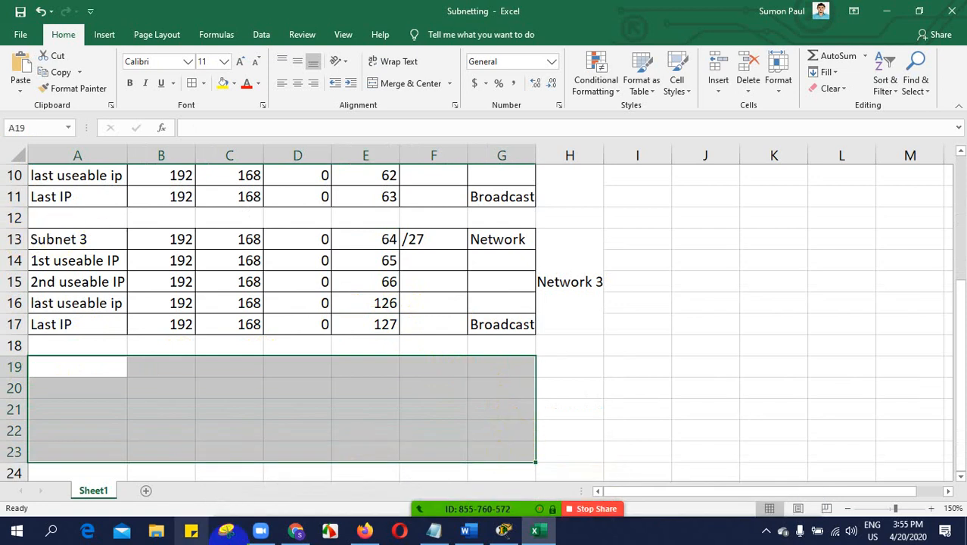
{"action": "left_click", "coordinate": [469, 534]}
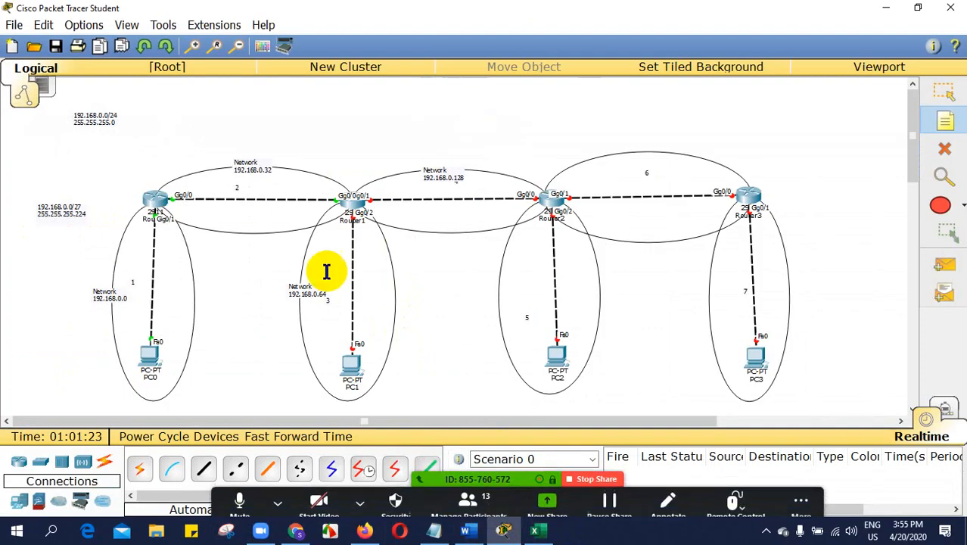
- Add a note reading Network 192.168.0.224 for network 5 and move it onto the edge of its ellipse
{"action": "left_click", "coordinate": [475, 280]}
{"action": "key", "text": "ctrl+v"}
{"action": "key", "text": "BackSpace"}
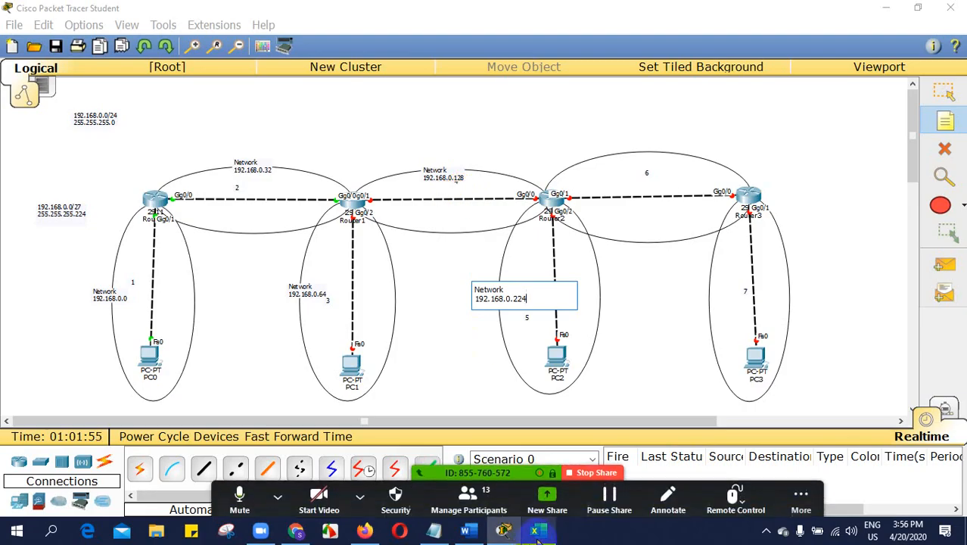
{"action": "mouse_move", "coordinate": [536, 532]}
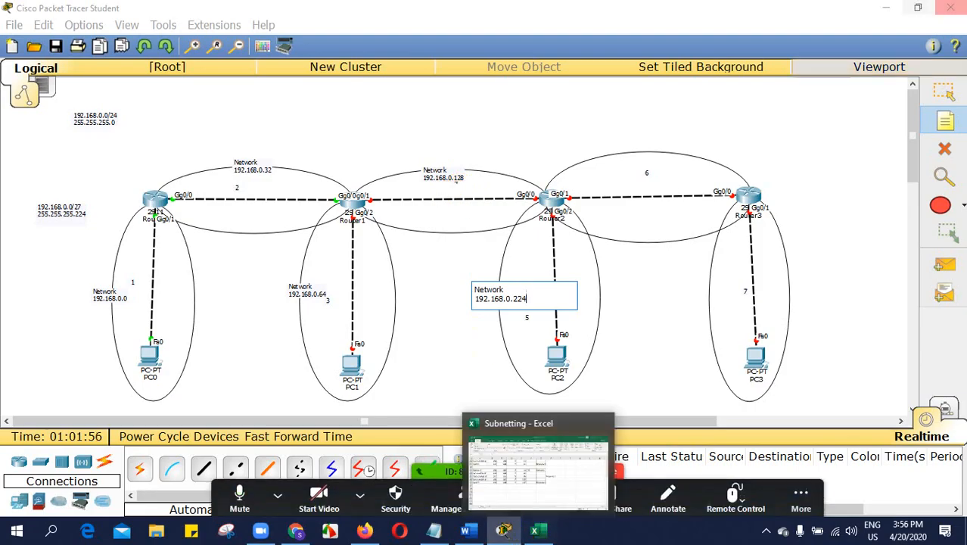
{"action": "left_click", "coordinate": [941, 100]}
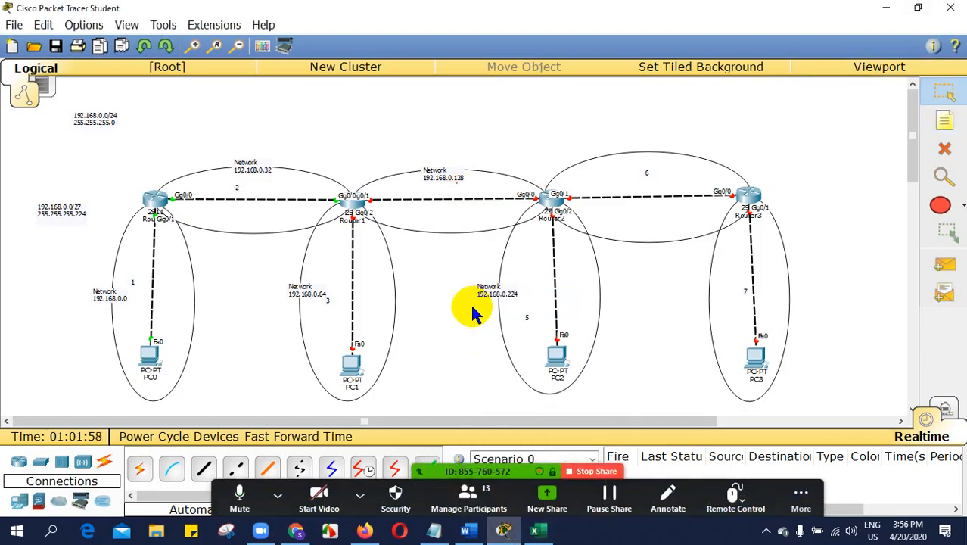
{"action": "left_click_drag", "start_coordinate": [489, 294], "coordinate": [491, 295]}
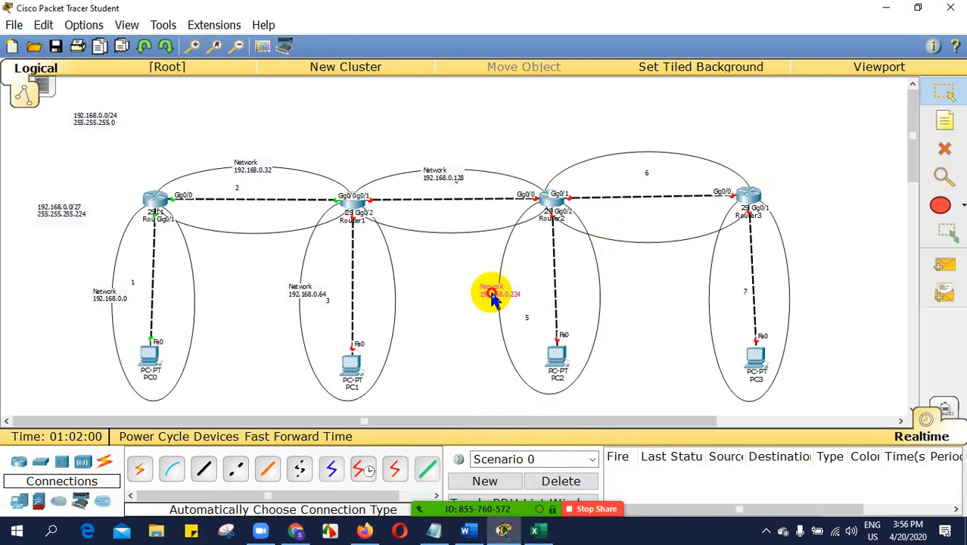
- Check the network 4 note and change the network 5 note's address to 192.168.0.160
{"action": "double_click", "coordinate": [459, 179]}
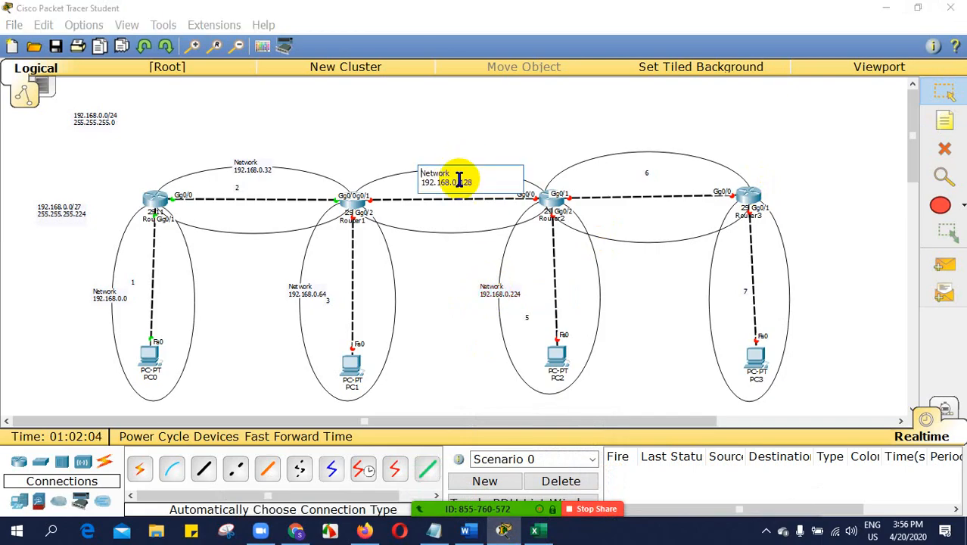
{"action": "double_click", "coordinate": [511, 298]}
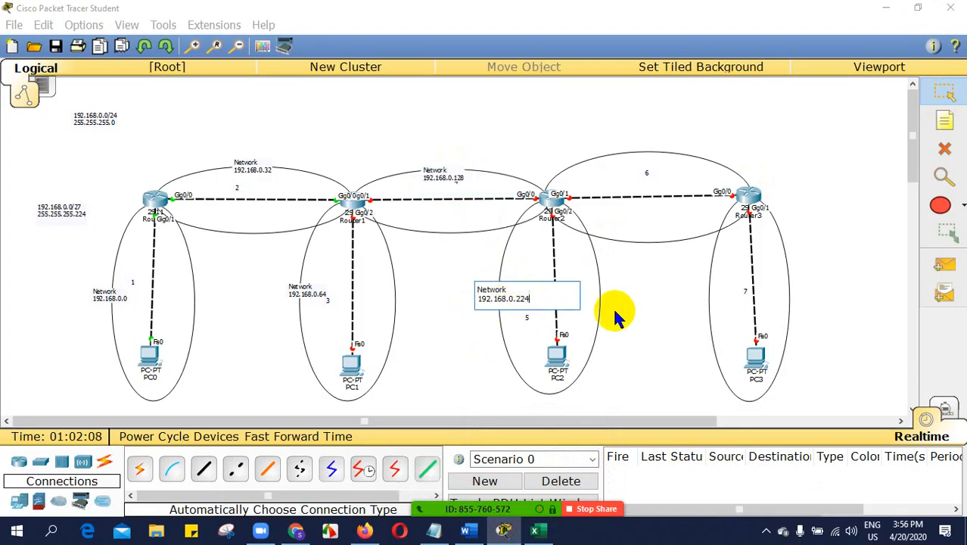
{"action": "key", "text": "BackSpace"}
{"action": "key", "text": "BackSpace"}
{"action": "key", "text": "BackSpace"}
{"action": "type", "text": "160"}
- Add a note on the network 6 ellipse reading Network 192.168.0.192
{"action": "left_click", "coordinate": [945, 121]}
{"action": "left_click", "coordinate": [635, 147]}
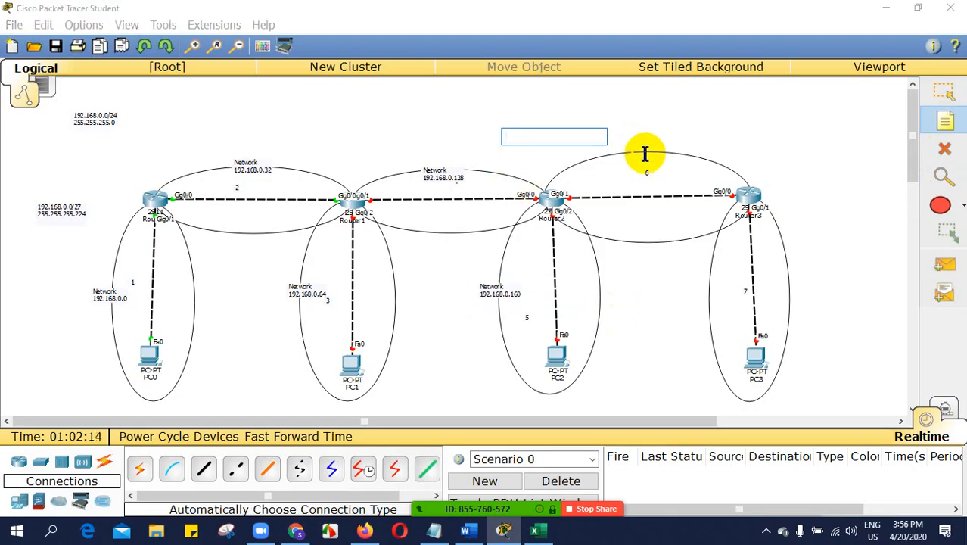
{"action": "left_click", "coordinate": [651, 165]}
{"action": "key", "text": "ctrl+v"}
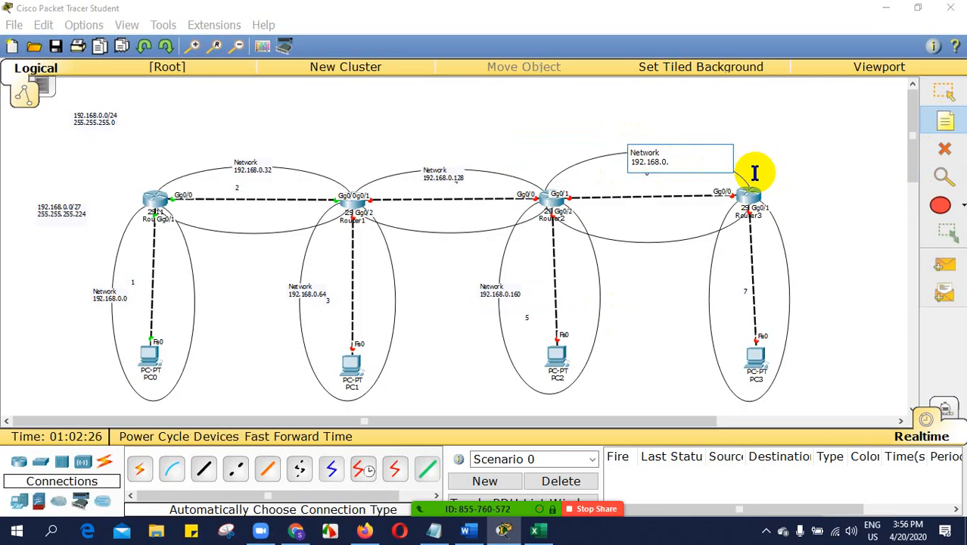
- Add a note reading Network 192.168.0.224 for network 7 and move it onto the edge of its ellipse
{"action": "left_click", "coordinate": [937, 120]}
{"action": "left_click", "coordinate": [678, 288]}
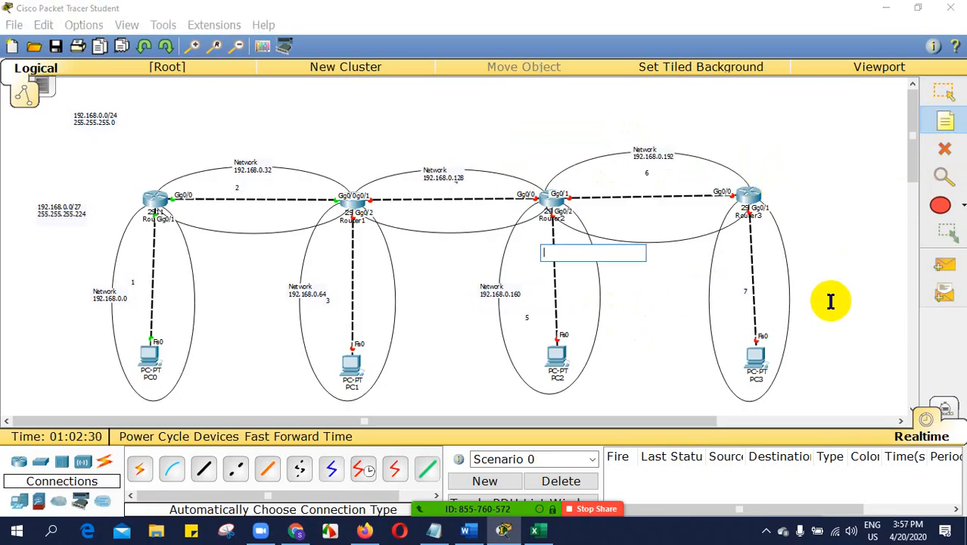
{"action": "key", "text": "ctrl+v"}
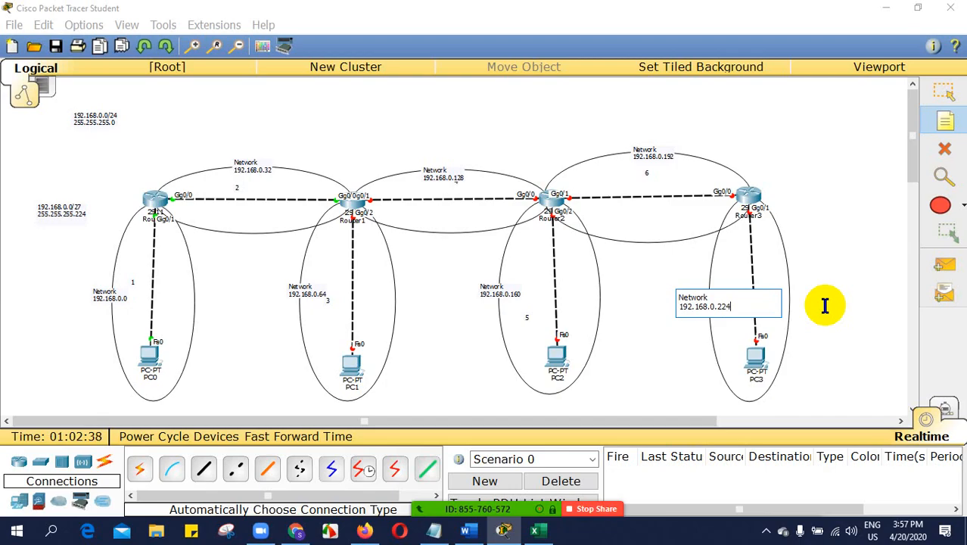
{"action": "left_click", "coordinate": [945, 94]}
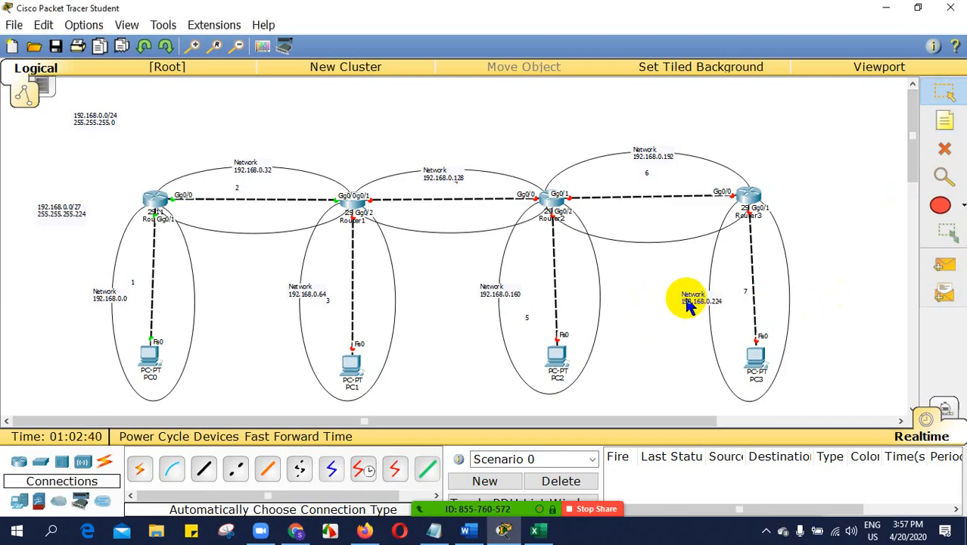
{"action": "left_click_drag", "start_coordinate": [689, 306], "coordinate": [699, 300]}
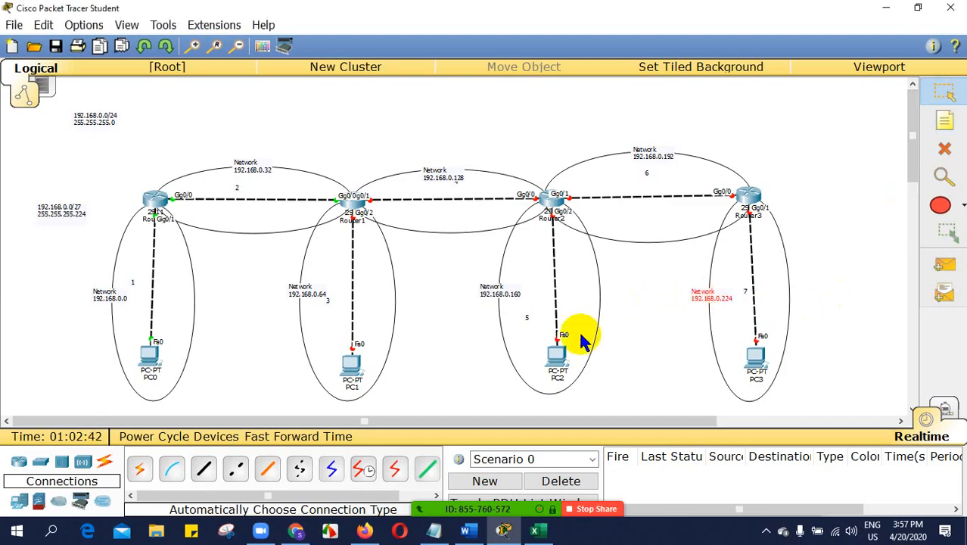
- Add a note in the empty space above Router3 reading Network 192.168.0.254
{"action": "left_click", "coordinate": [944, 121]}
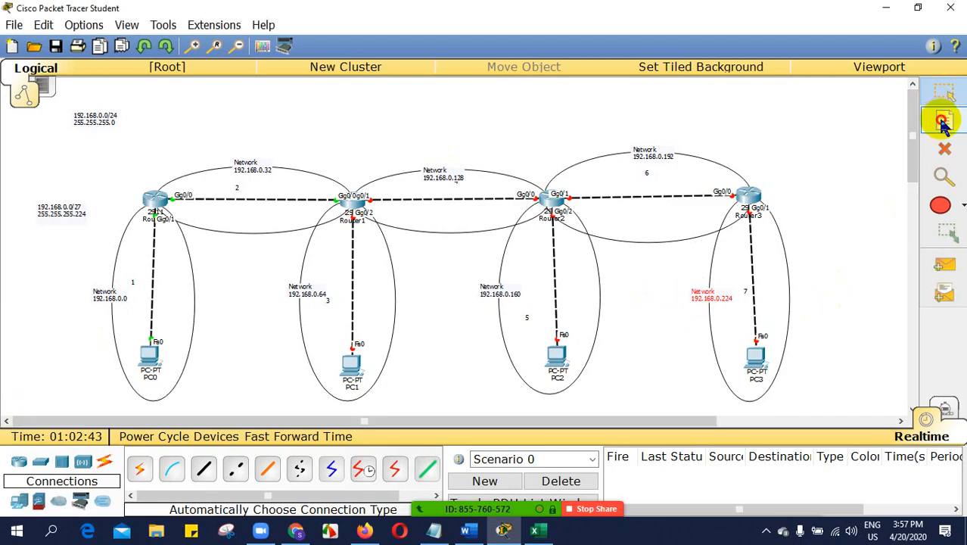
{"action": "left_click", "coordinate": [766, 111]}
{"action": "key", "text": "ctrl+v"}
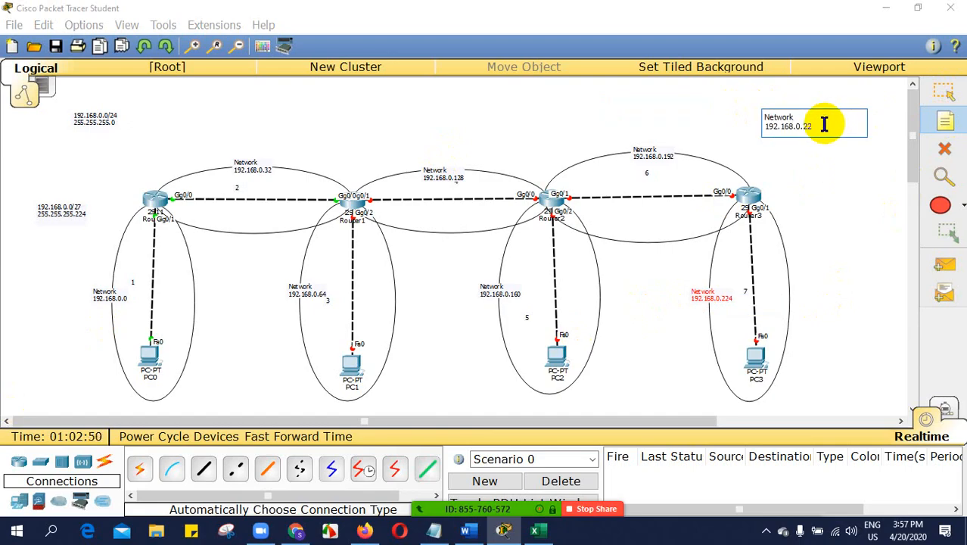
{"action": "key", "text": "BackSpace"}
{"action": "key", "text": "BackSpace"}
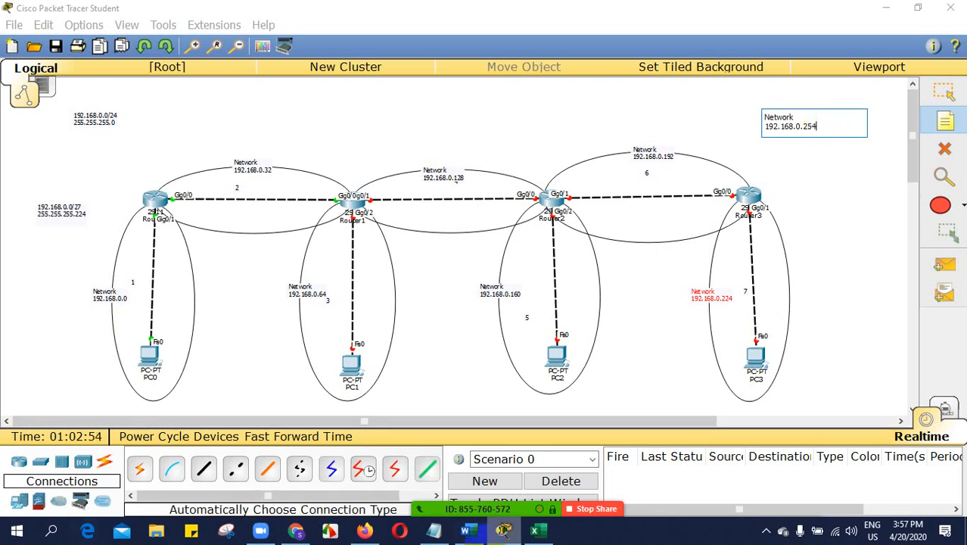
- Switch to the Subnetting workbook in Excel, review the subnet ranges, and return to Packet Tracer
{"action": "left_click", "coordinate": [534, 530]}
{"action": "scroll", "coordinate": [188, 261], "scroll_direction": "up", "scroll_amount": 3}
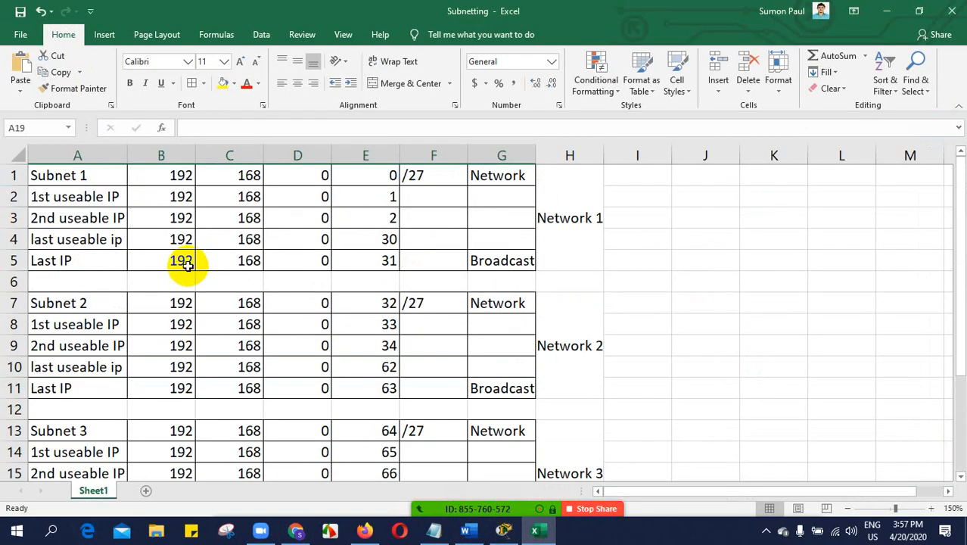
{"action": "scroll", "coordinate": [188, 261], "scroll_direction": "down", "scroll_amount": 4}
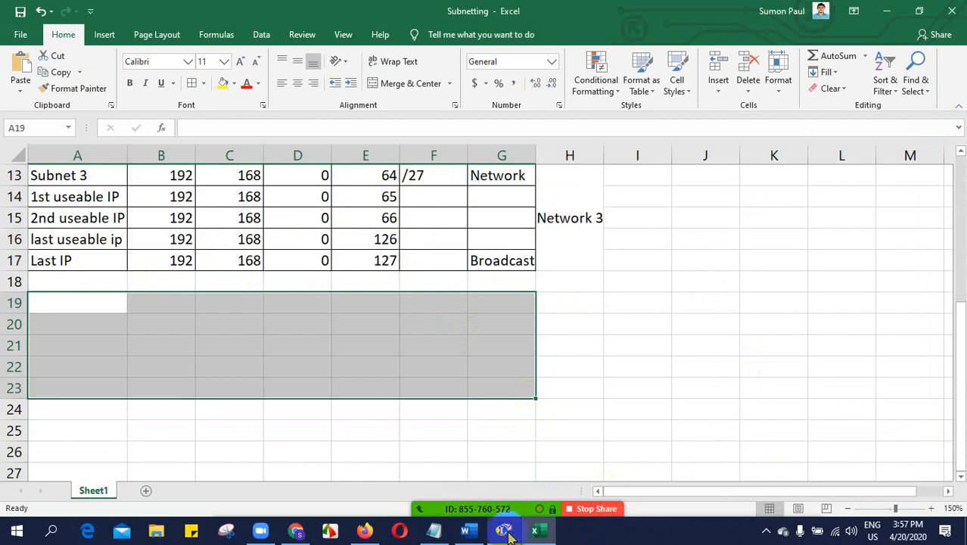
{"action": "mouse_move", "coordinate": [504, 534]}
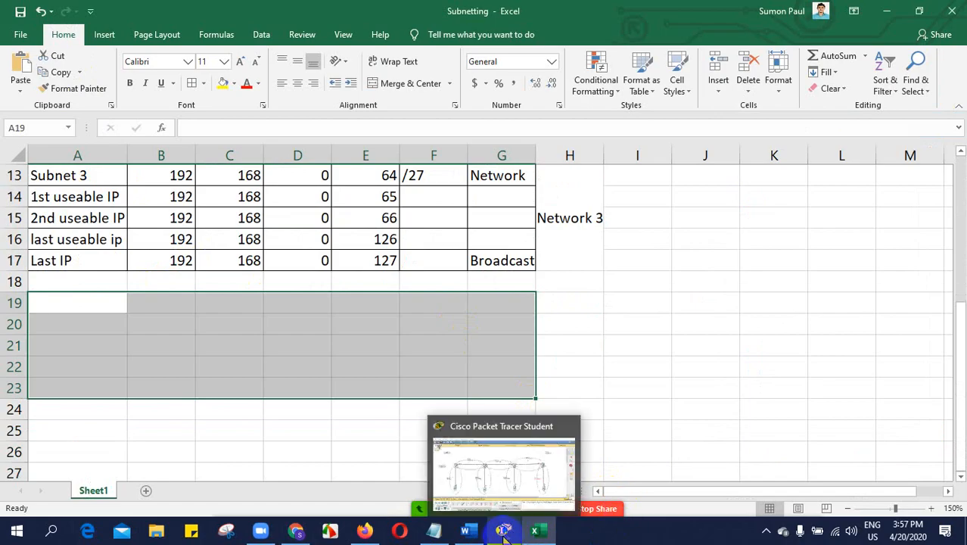
{"action": "left_click", "coordinate": [504, 535]}
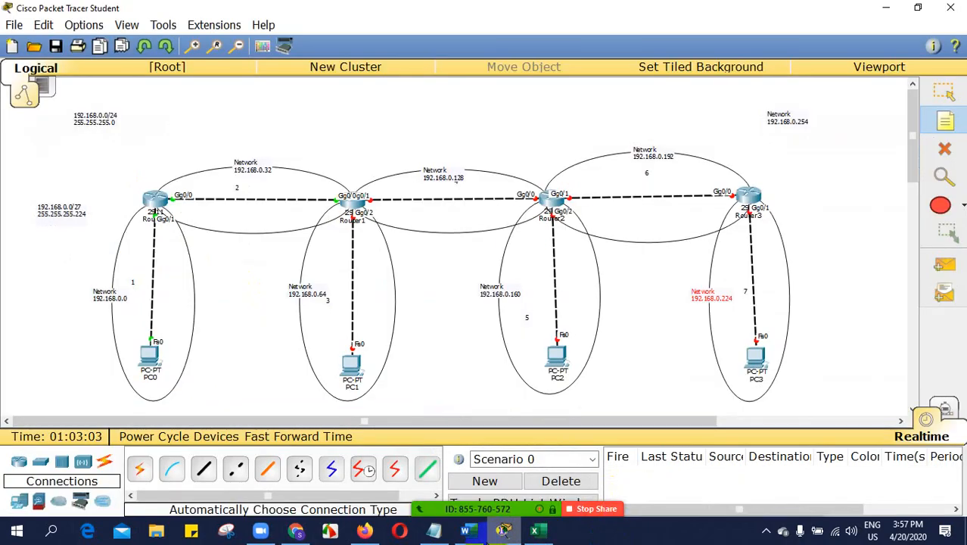
- Add the word Extra as a first line in the Network 192.168.0.254 note above Router3
{"action": "double_click", "coordinate": [798, 120]}
{"action": "left_click", "coordinate": [945, 93]}
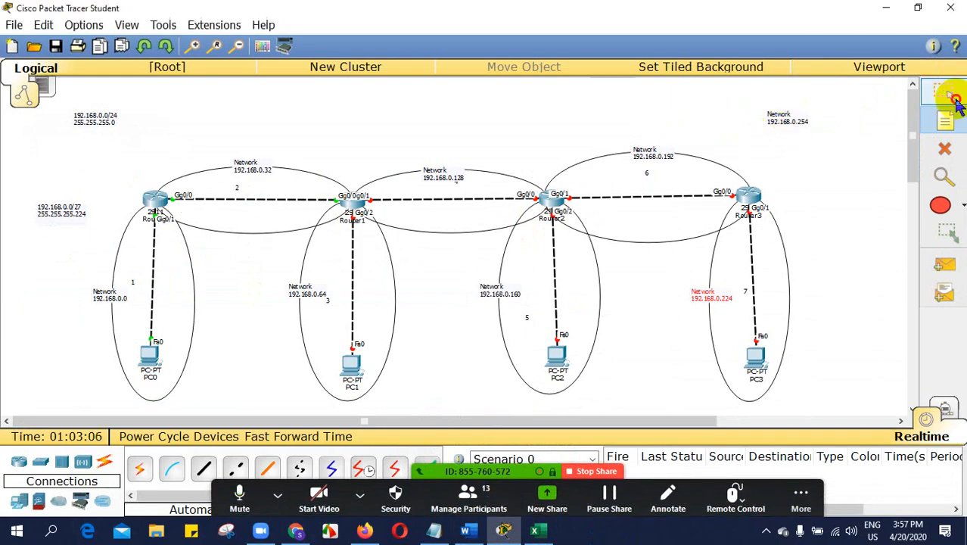
{"action": "double_click", "coordinate": [725, 301]}
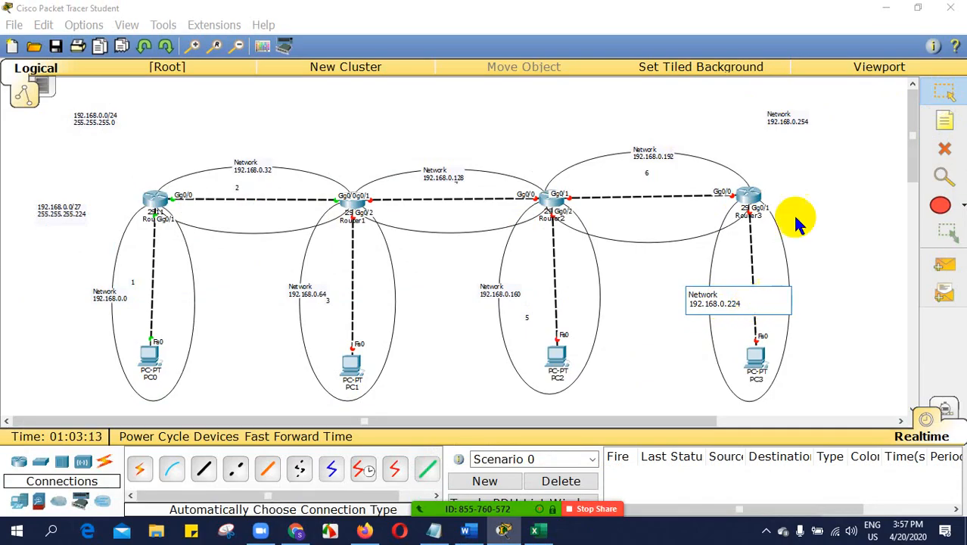
{"action": "double_click", "coordinate": [786, 121]}
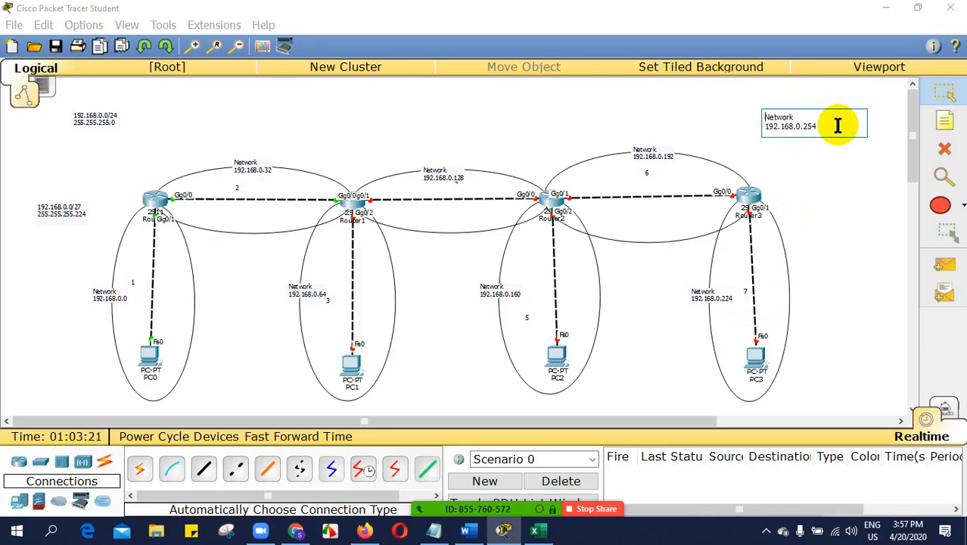
{"action": "key", "text": "Return"}
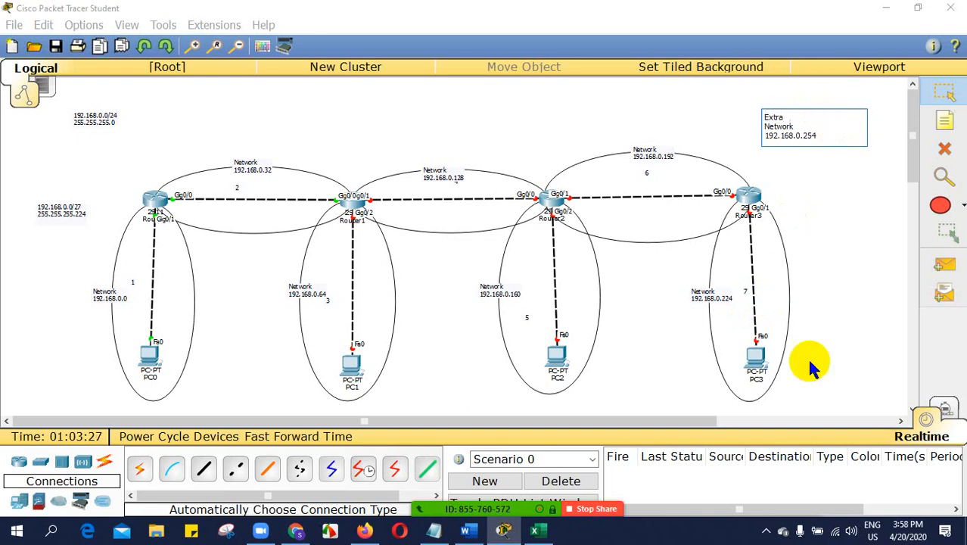
{"action": "left_click", "coordinate": [951, 98]}
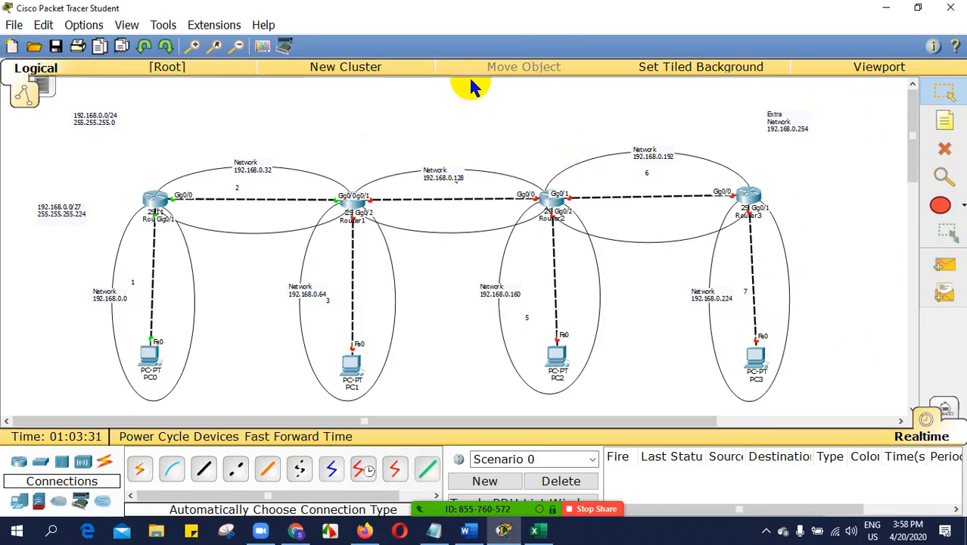
{"action": "left_click", "coordinate": [253, 182]}
{"action": "left_click", "coordinate": [251, 179]}
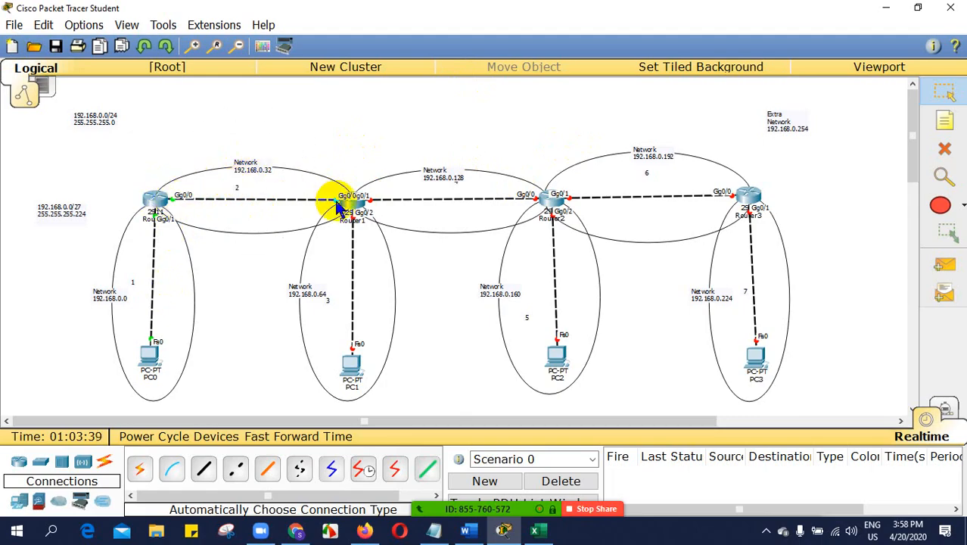
{"action": "left_click", "coordinate": [253, 193]}
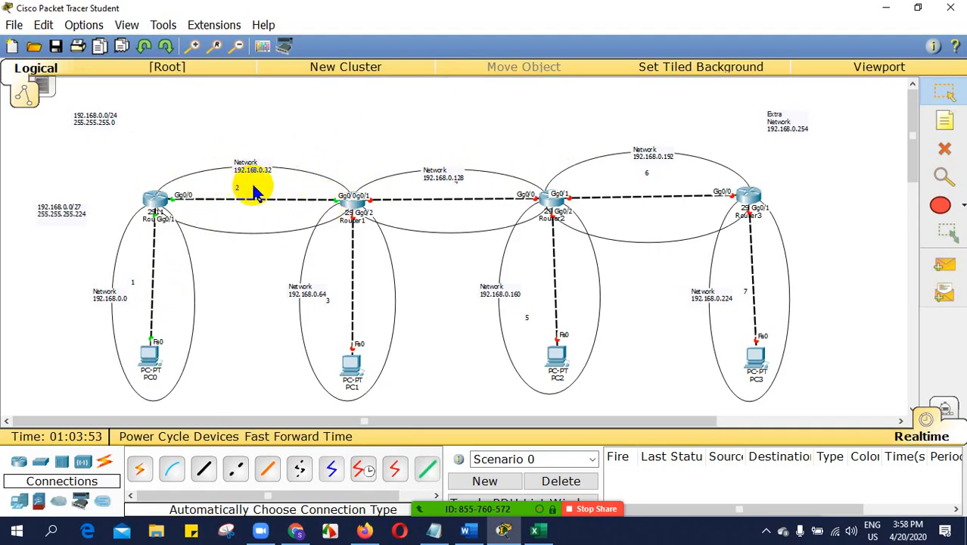
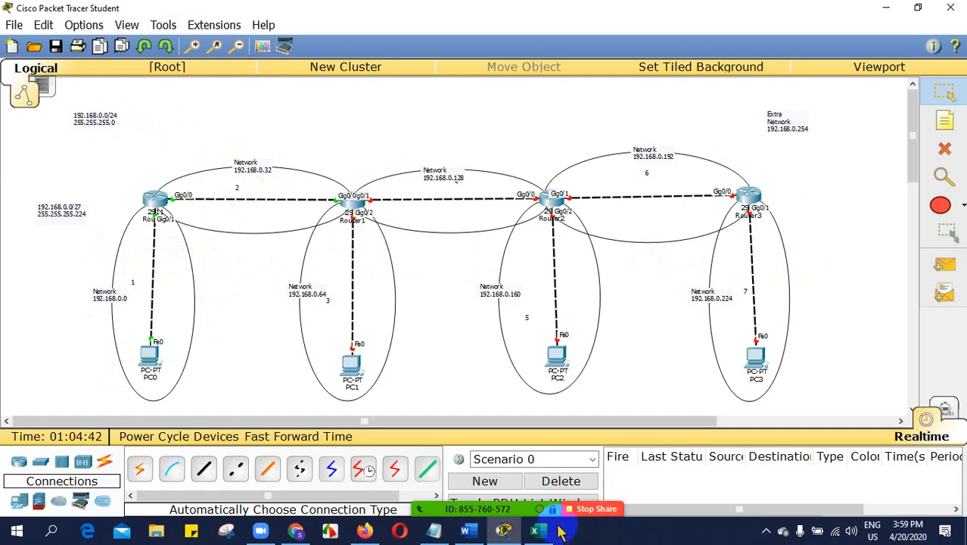
- Switch to the Word document, change the large 192.168.0.0 prefix to /28 and set the bit under 16 to 1
{"action": "left_click", "coordinate": [464, 529]}
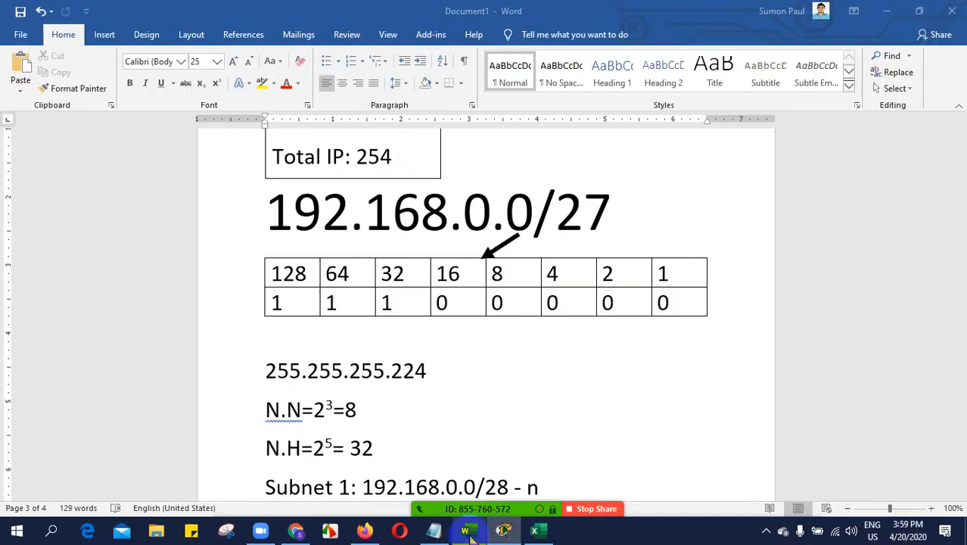
{"action": "left_click", "coordinate": [613, 216]}
{"action": "key", "text": "BackSpace"}
{"action": "type", "text": "8"}
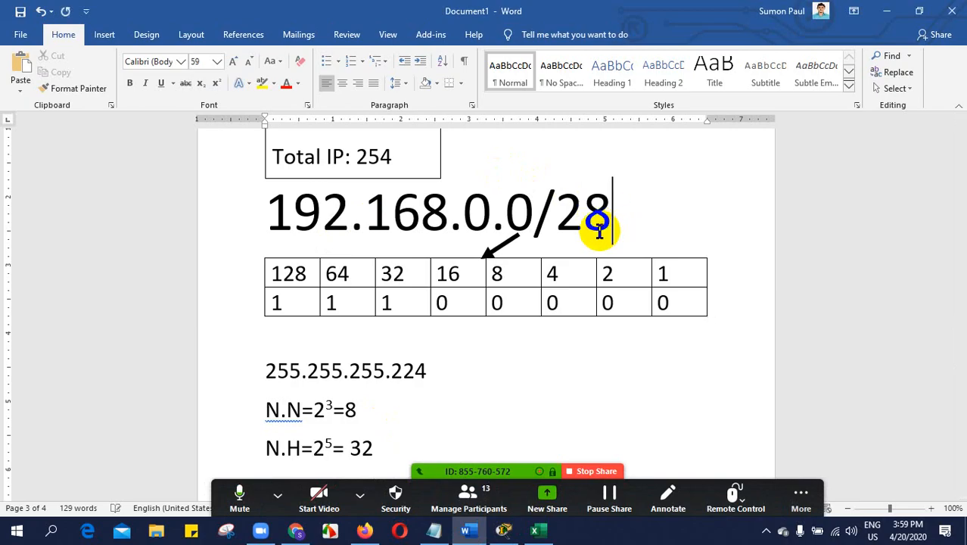
{"action": "left_click", "coordinate": [460, 304]}
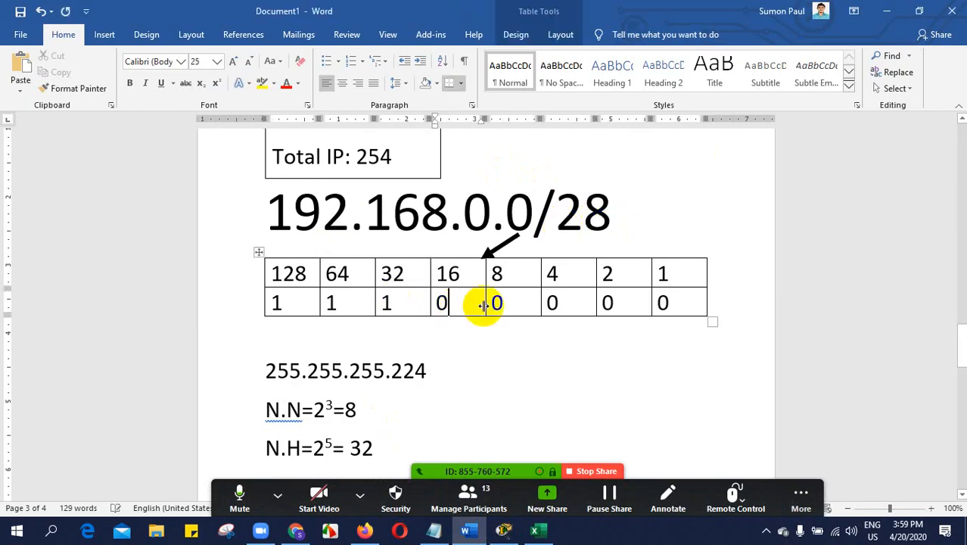
{"action": "key", "text": "BackSpace"}
{"action": "type", "text": "1"}
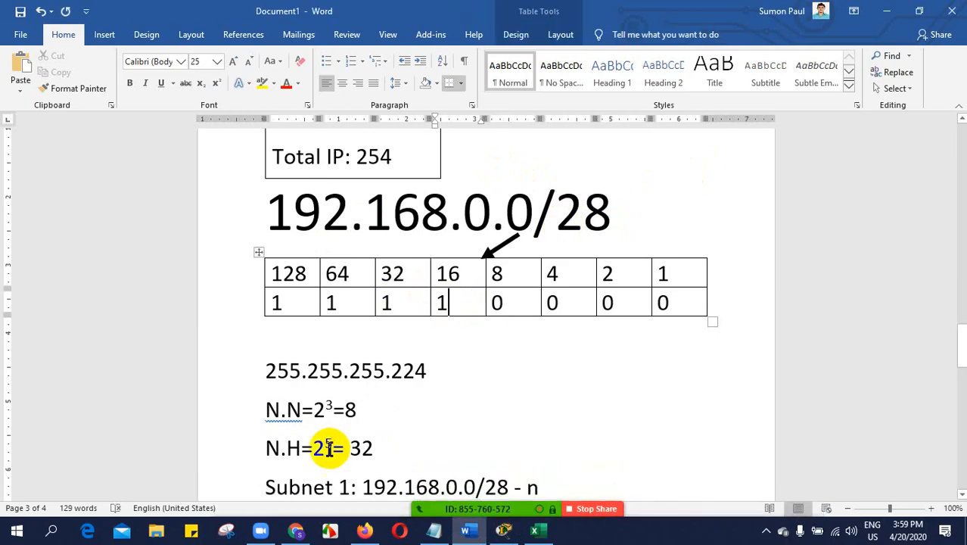
- Change the large 192.168.0.0 prefix to /29 and set the bit under 8 in the table to 1
{"action": "left_click", "coordinate": [612, 210]}
{"action": "key", "text": "BackSpace"}
{"action": "type", "text": "9"}
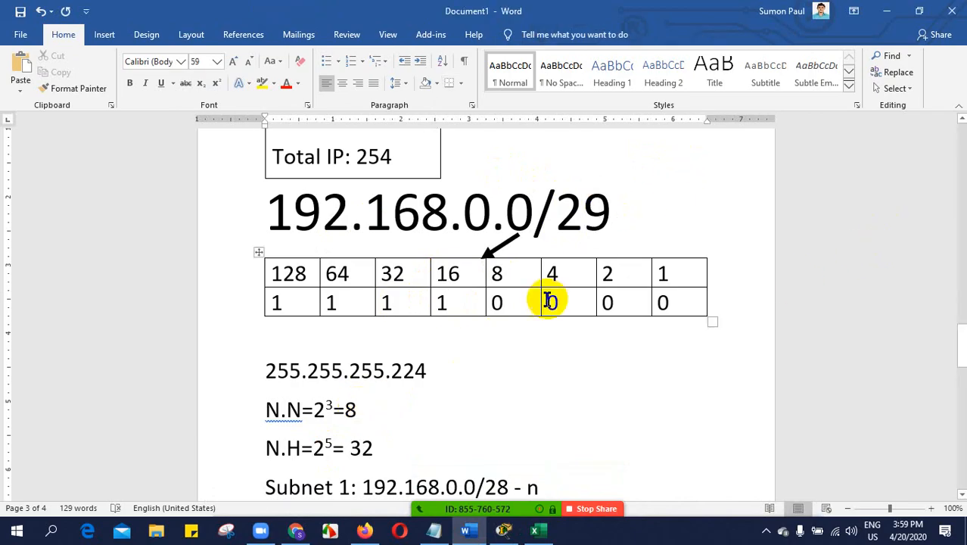
{"action": "left_click", "coordinate": [504, 303]}
{"action": "key", "text": "BackSpace"}
{"action": "type", "text": "1"}
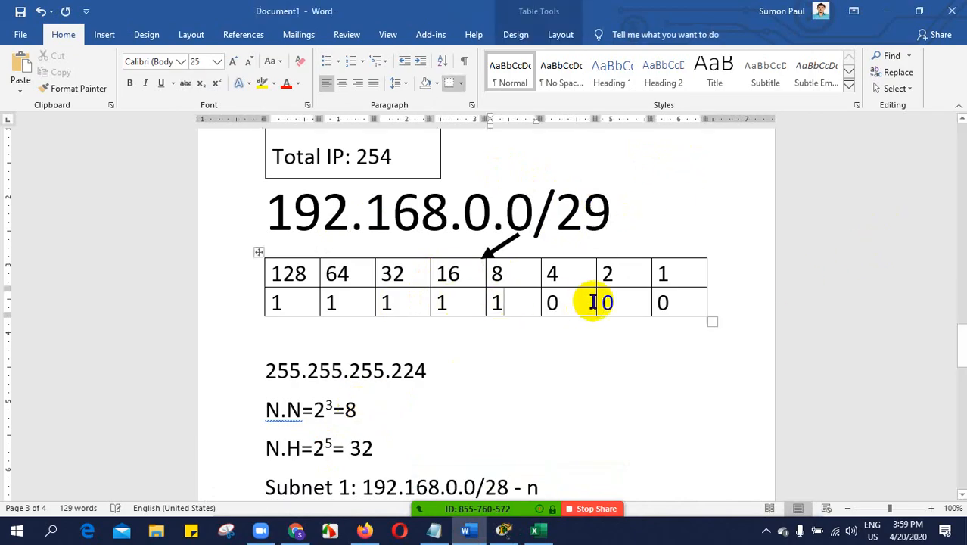
- Update the formulas below the subnet mask to N.N=2^5=32 and N.H=2^3=8
{"action": "left_click", "coordinate": [333, 409]}
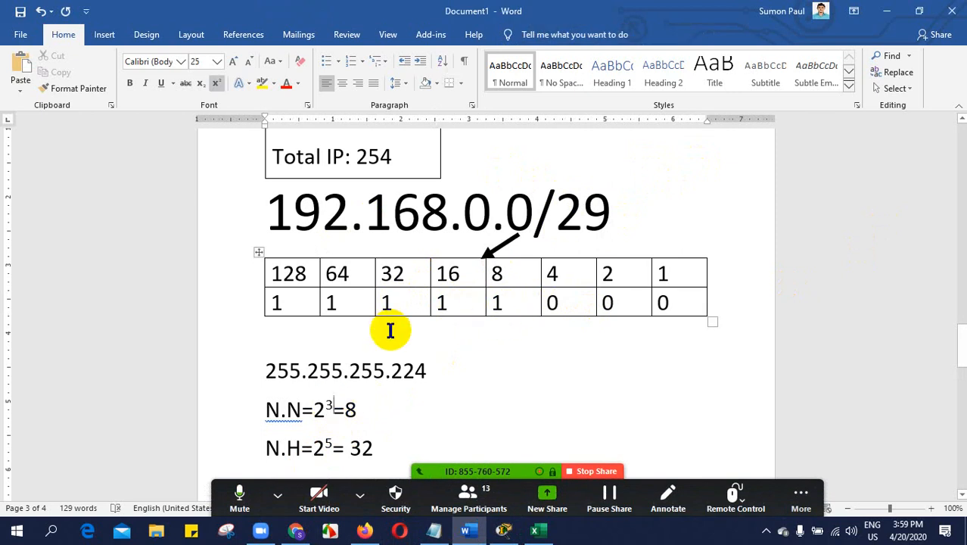
{"action": "key", "text": "BackSpace"}
{"action": "type", "text": "5"}
{"action": "left_click", "coordinate": [397, 409]}
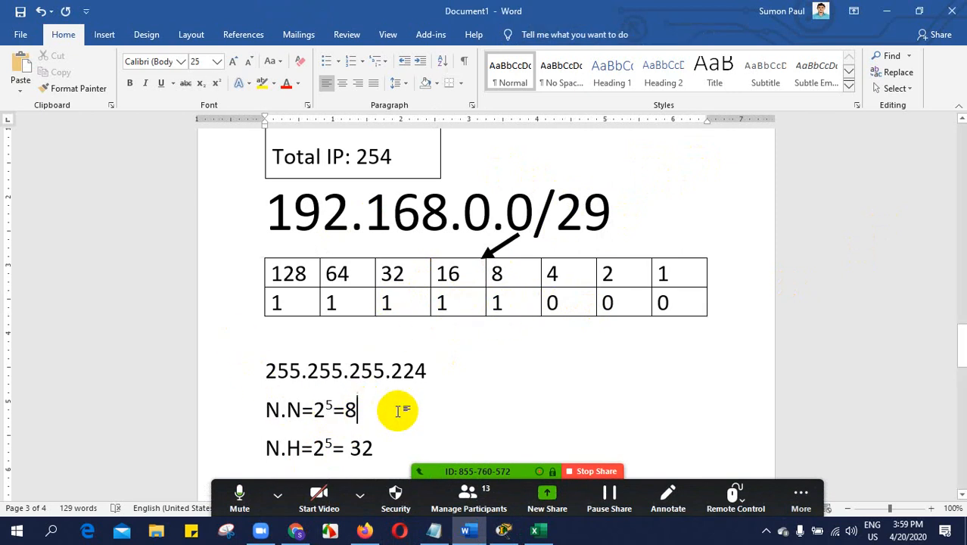
{"action": "key", "text": "BackSpace"}
{"action": "type", "text": "32"}
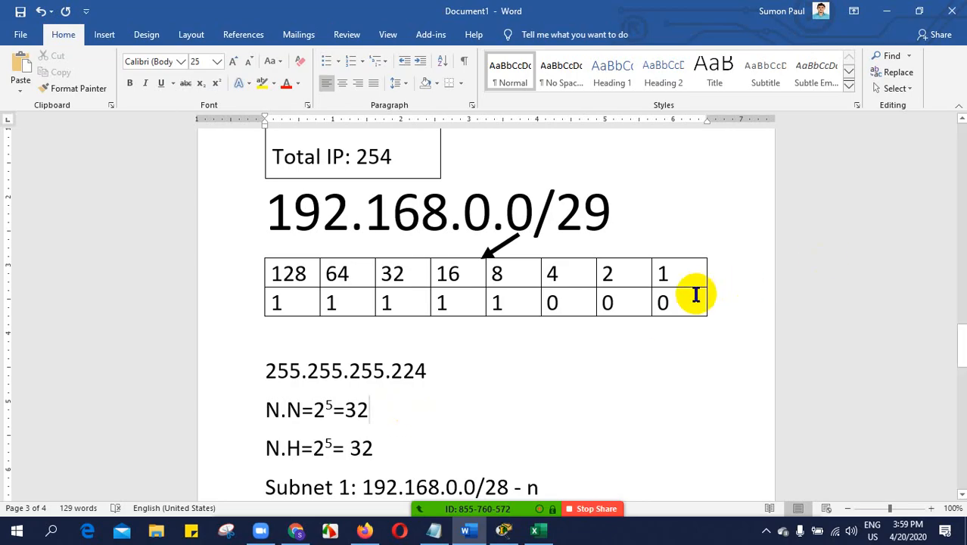
{"action": "left_click", "coordinate": [330, 446]}
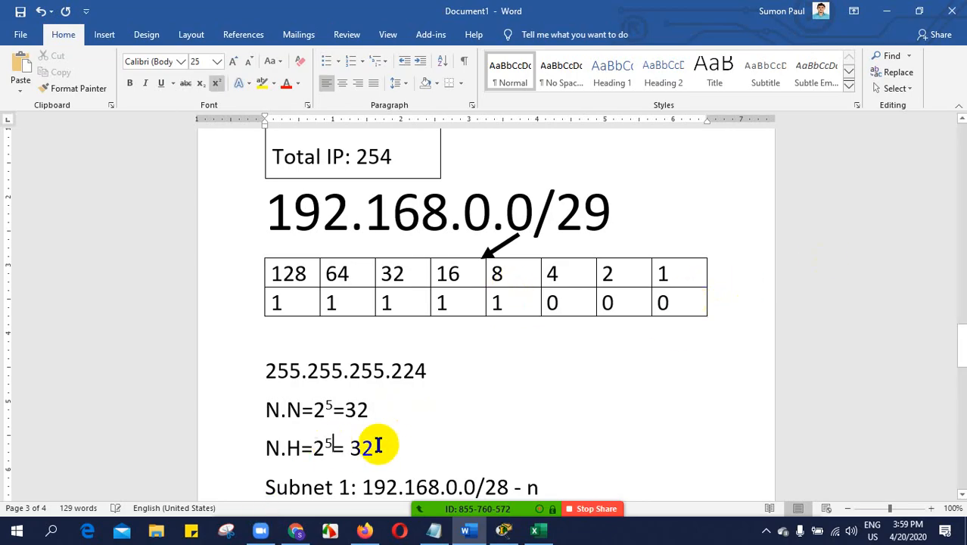
{"action": "key", "text": "BackSpace"}
{"action": "type", "text": "3"}
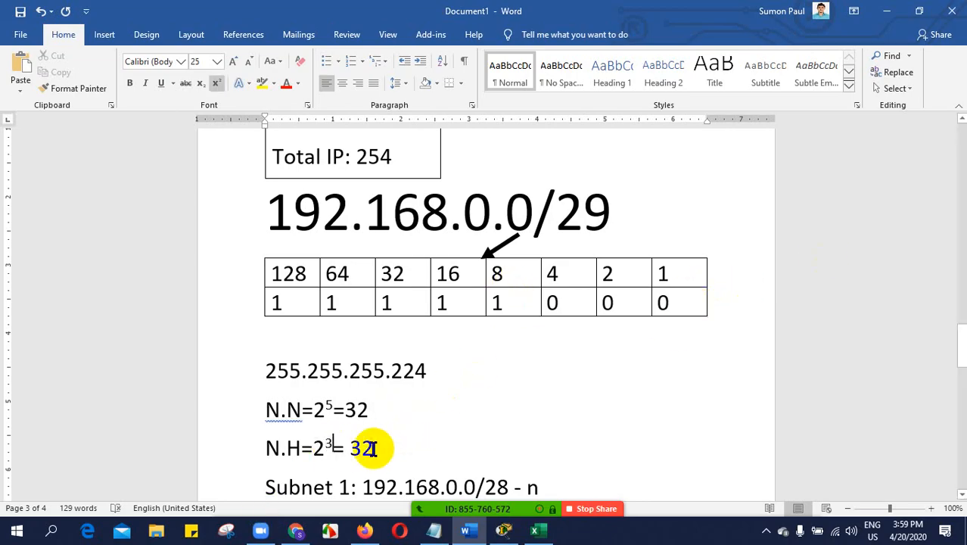
{"action": "key", "text": "BackSpace"}
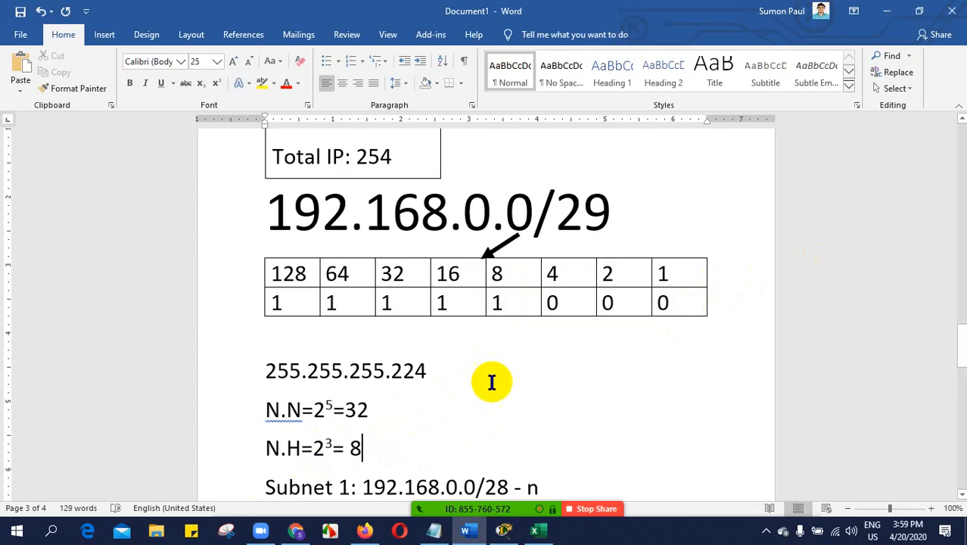
- Set the bit under 4 in the table to 1 and change the large 192.168.0.0 prefix to /30
{"action": "scroll", "coordinate": [491, 380], "scroll_direction": "down", "scroll_amount": 3}
{"action": "left_click", "coordinate": [569, 208]}
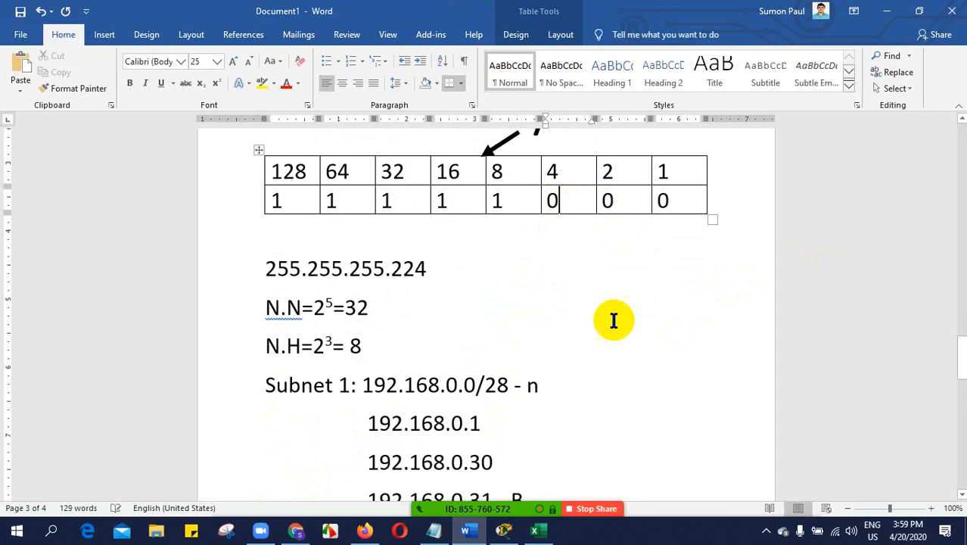
{"action": "scroll", "coordinate": [613, 320], "scroll_direction": "up", "scroll_amount": 2}
{"action": "key", "text": "BackSpace"}
{"action": "type", "text": "1"}
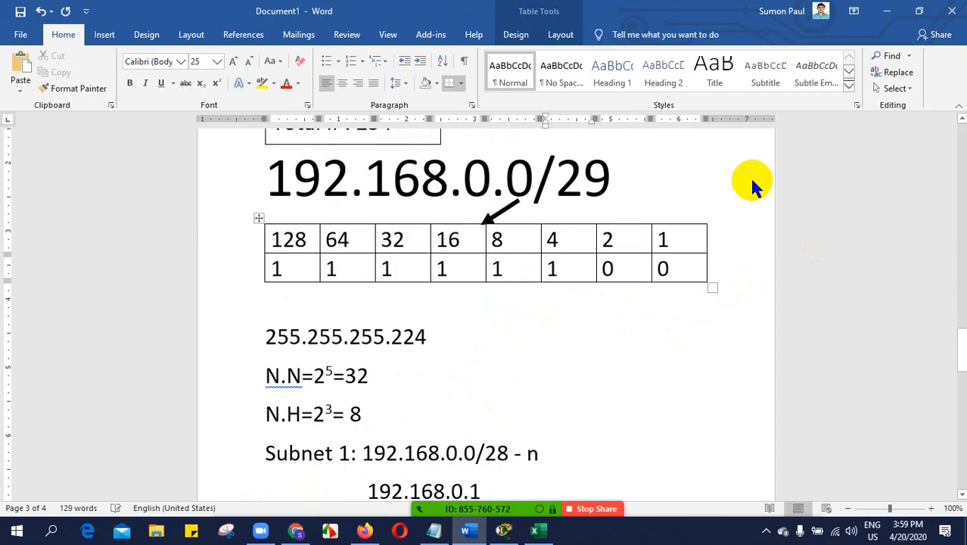
{"action": "left_click", "coordinate": [626, 183]}
{"action": "key", "text": "BackSpace"}
{"action": "type", "text": "0"}
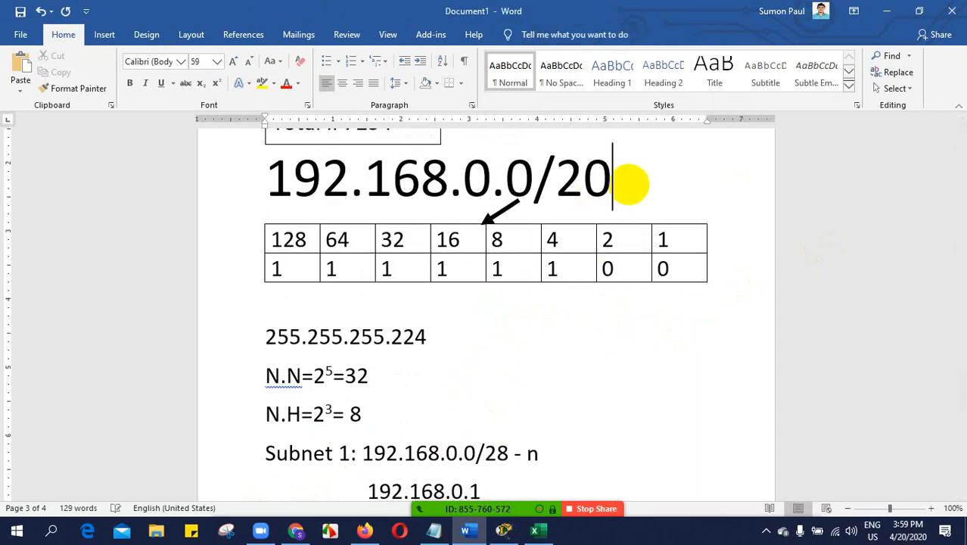
{"action": "key", "text": "BackSpace"}
{"action": "key", "text": "BackSpace"}
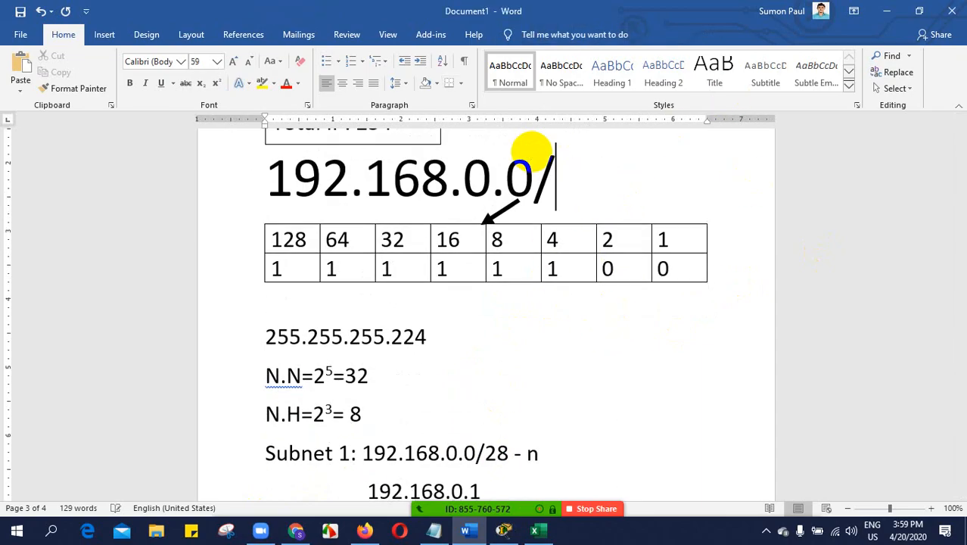
{"action": "type", "text": "30"}
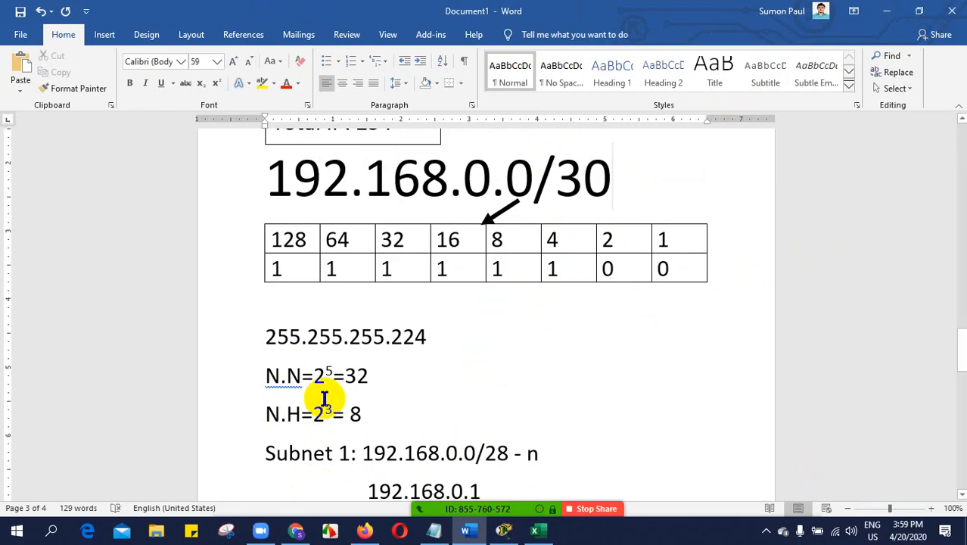
- Update the formulas below the subnet mask to N.N=2^6=64 and N.H=2^2=2
{"action": "double_click", "coordinate": [328, 370]}
{"action": "type", "text": "6"}
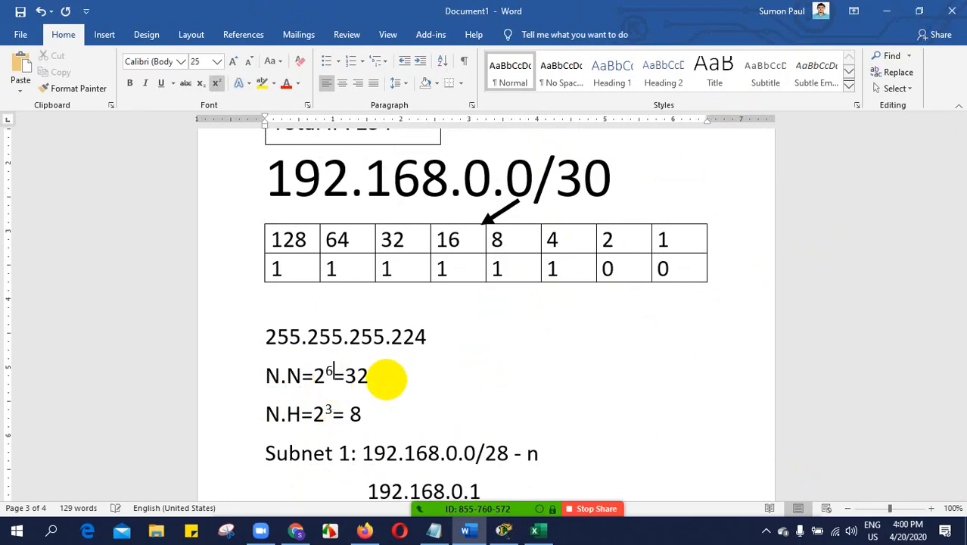
{"action": "left_click", "coordinate": [370, 376]}
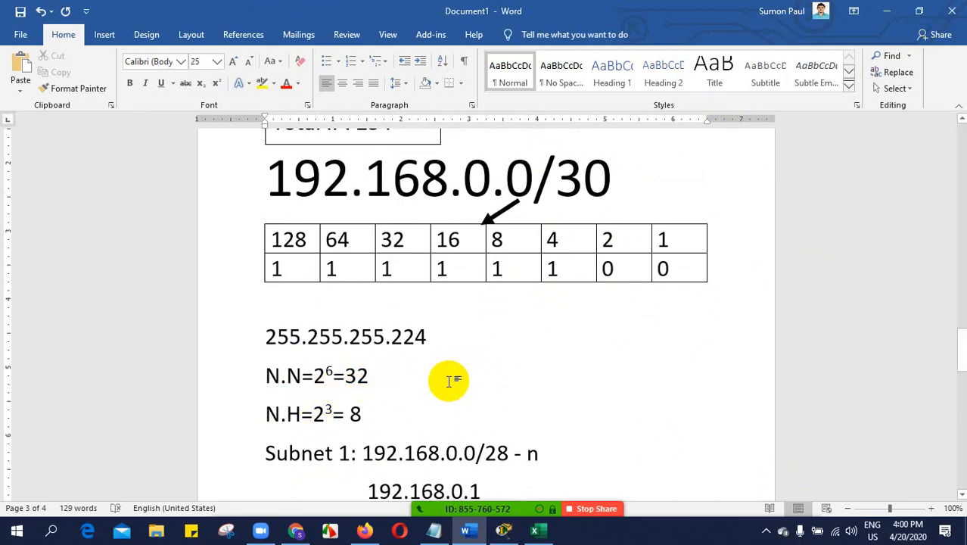
{"action": "key", "text": "BackSpace"}
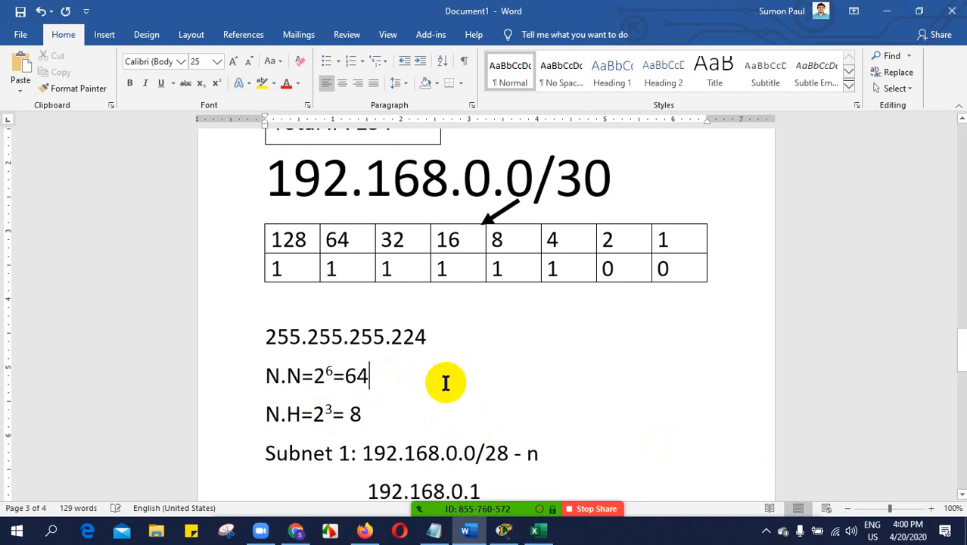
{"action": "left_click", "coordinate": [331, 412]}
{"action": "key", "text": "BackSpace"}
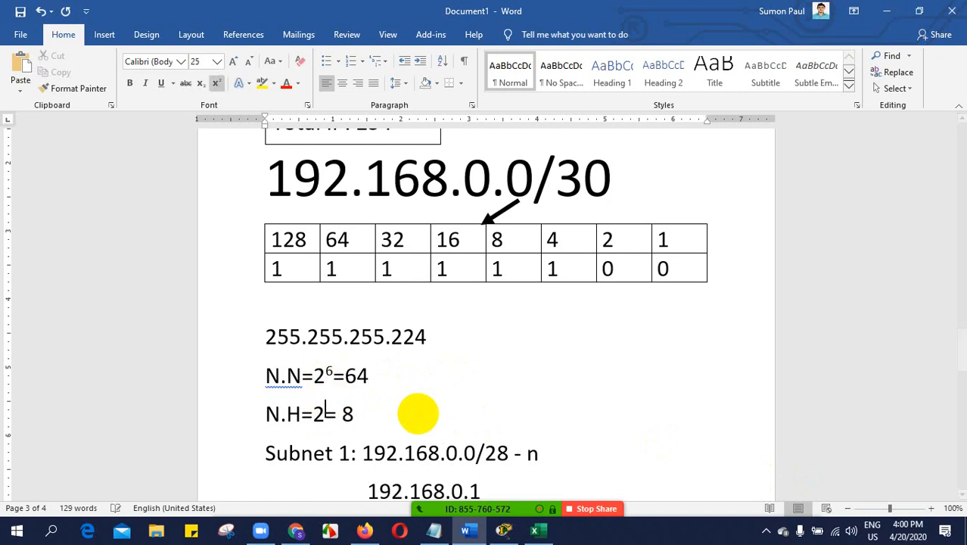
{"action": "type", "text": "2"}
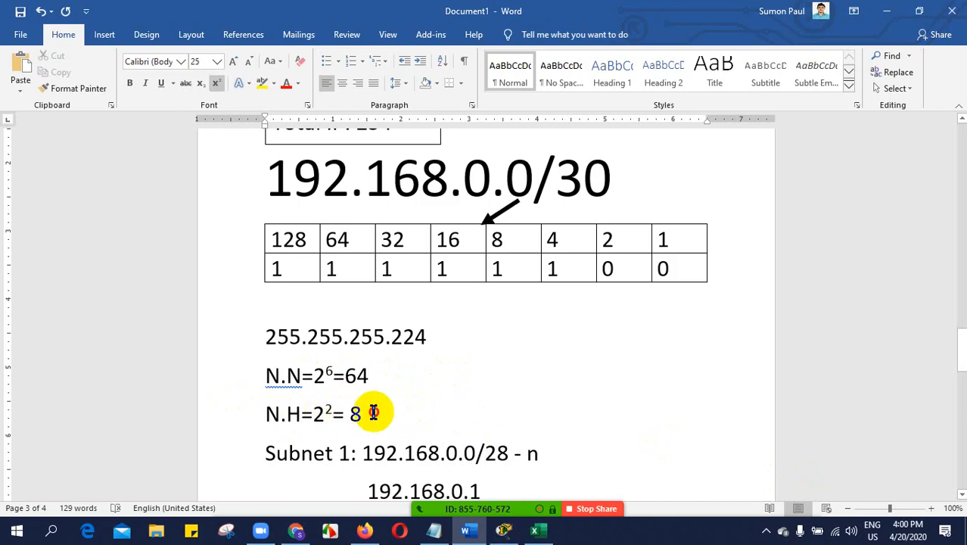
{"action": "left_click", "coordinate": [367, 412]}
{"action": "key", "text": "BackSpace"}
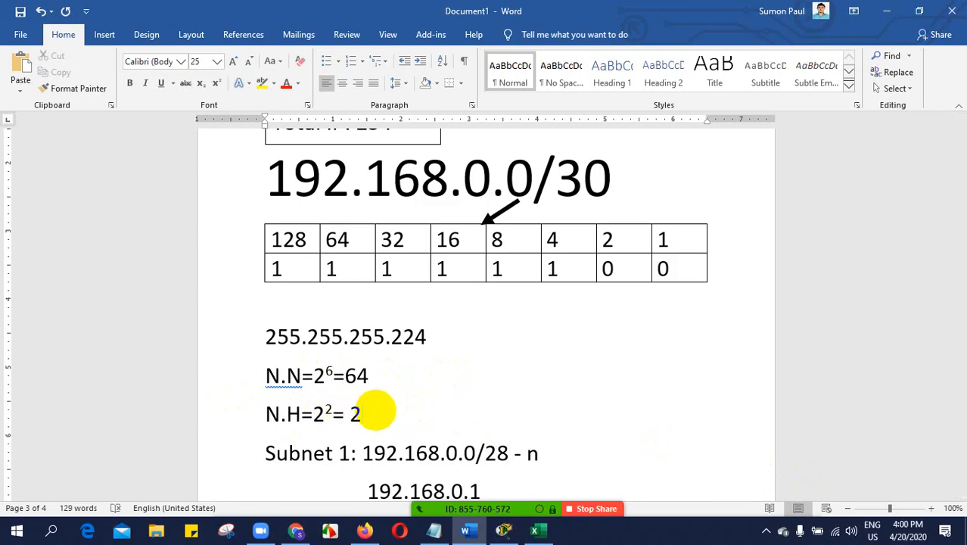
- Complete the N.H formula below the subnet mask so that it reads N.H=2^2= 4-2=2
{"action": "type", "text": "4-2=2"}
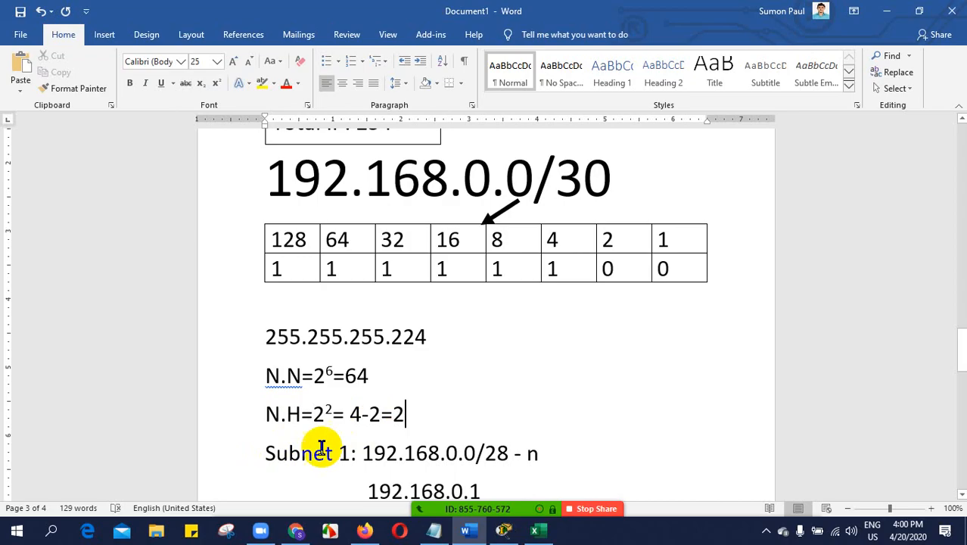
{"action": "left_click", "coordinate": [503, 530]}
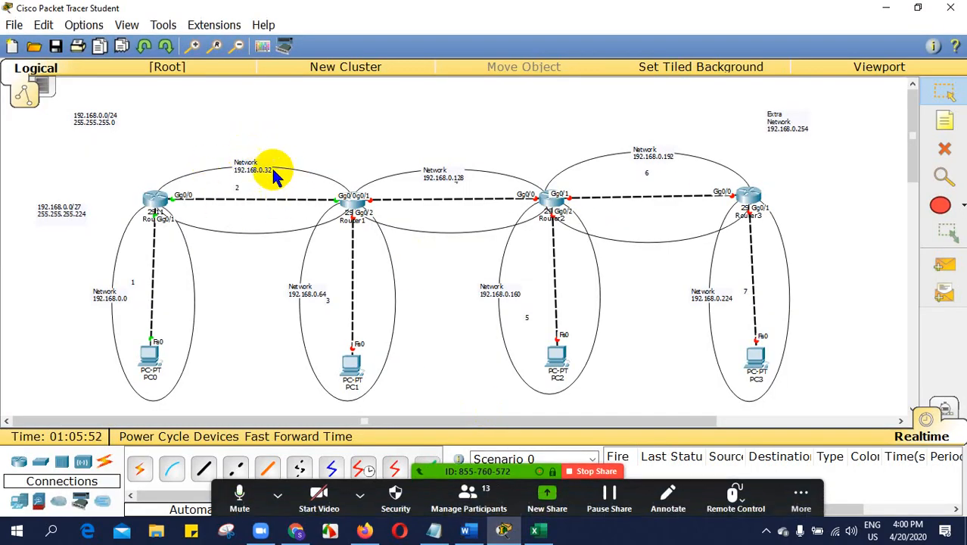
{"action": "left_click", "coordinate": [537, 530]}
{"action": "left_click", "coordinate": [469, 530]}
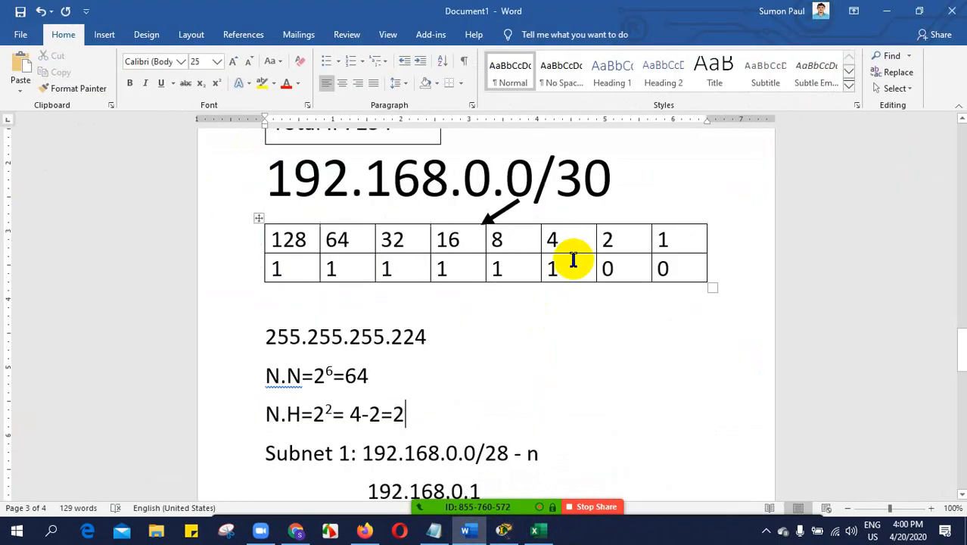
{"action": "left_click_drag", "start_coordinate": [622, 180], "coordinate": [259, 182]}
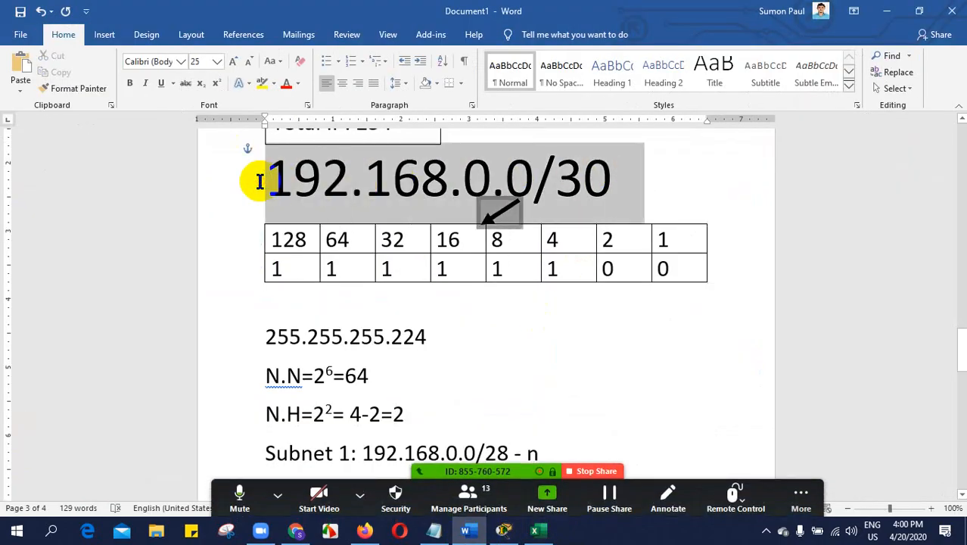
- Switch to Packet Tracer and start saving the topology, choosing the folder E:\Virtual Office CITI\Online Class\Lab
{"action": "left_click", "coordinate": [507, 532]}
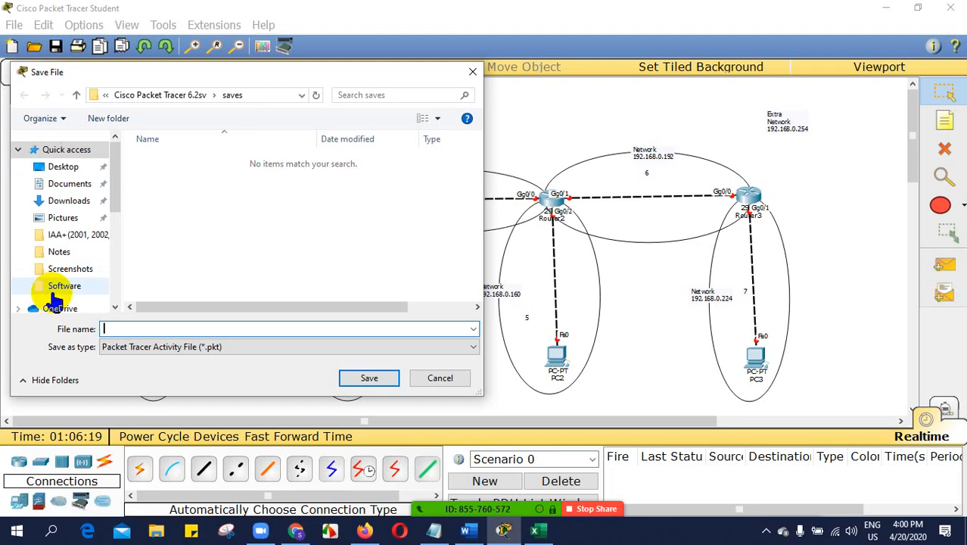
{"action": "scroll", "coordinate": [53, 299], "scroll_direction": "down", "scroll_amount": 3}
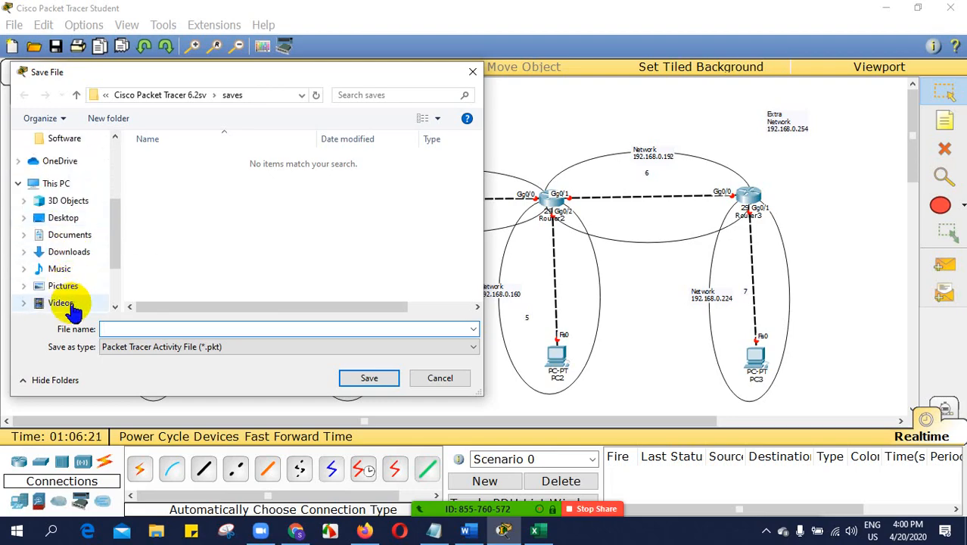
{"action": "scroll", "coordinate": [72, 310], "scroll_direction": "down", "scroll_amount": 2}
{"action": "left_click", "coordinate": [75, 274]}
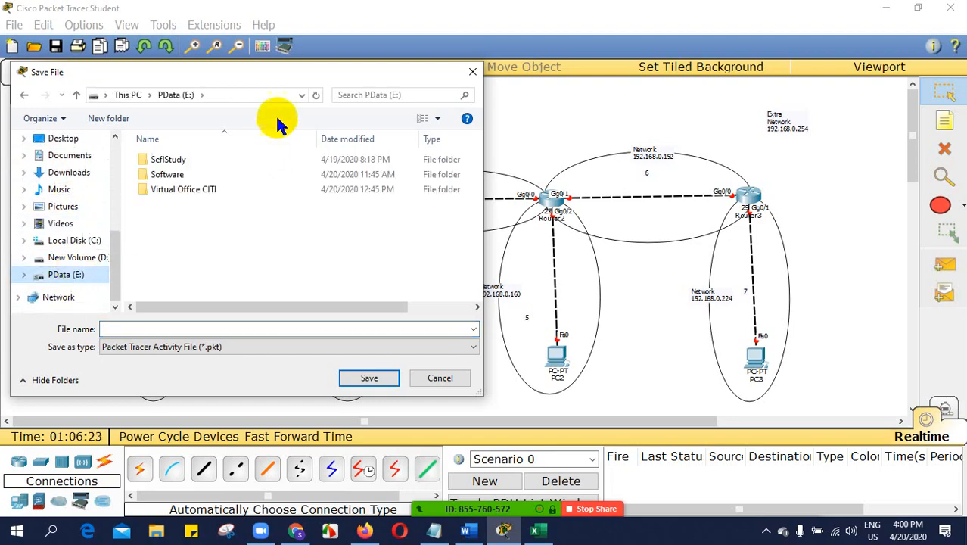
{"action": "double_click", "coordinate": [182, 191]}
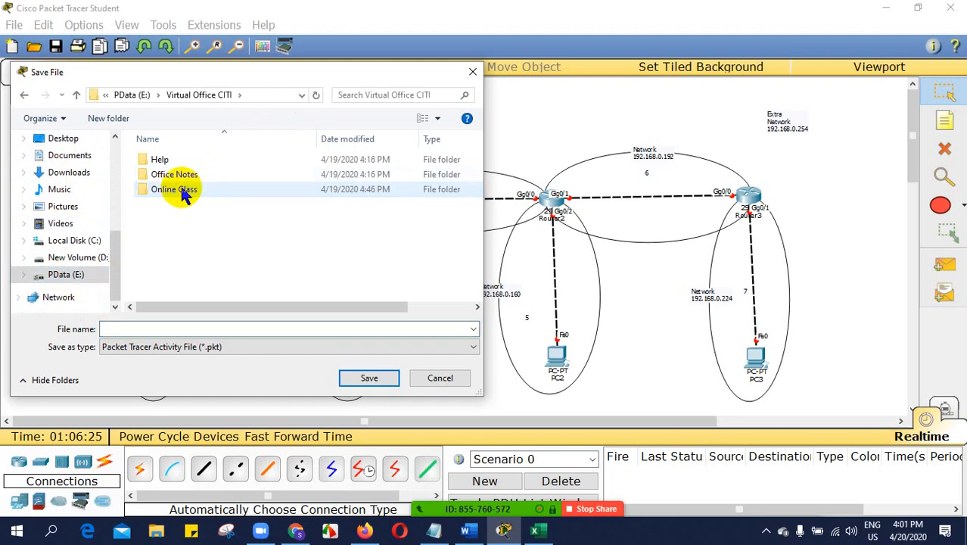
{"action": "left_click", "coordinate": [23, 97]}
{"action": "double_click", "coordinate": [171, 174]}
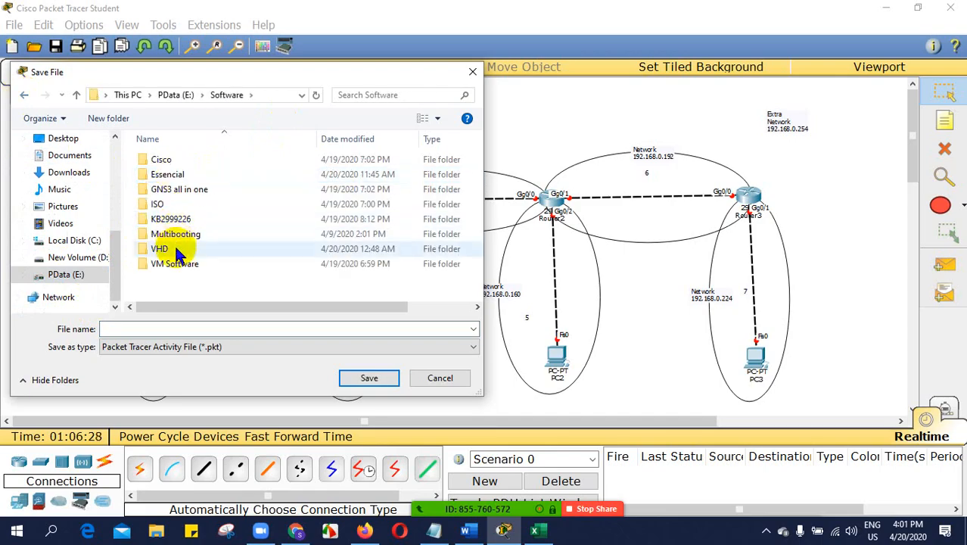
{"action": "left_click", "coordinate": [23, 95]}
{"action": "double_click", "coordinate": [221, 191]}
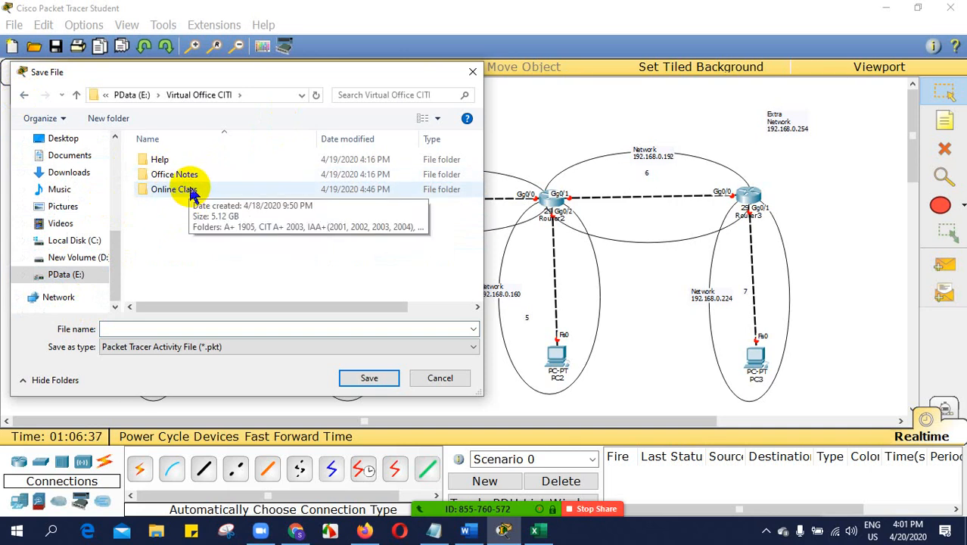
{"action": "double_click", "coordinate": [190, 190]}
{"action": "double_click", "coordinate": [172, 220]}
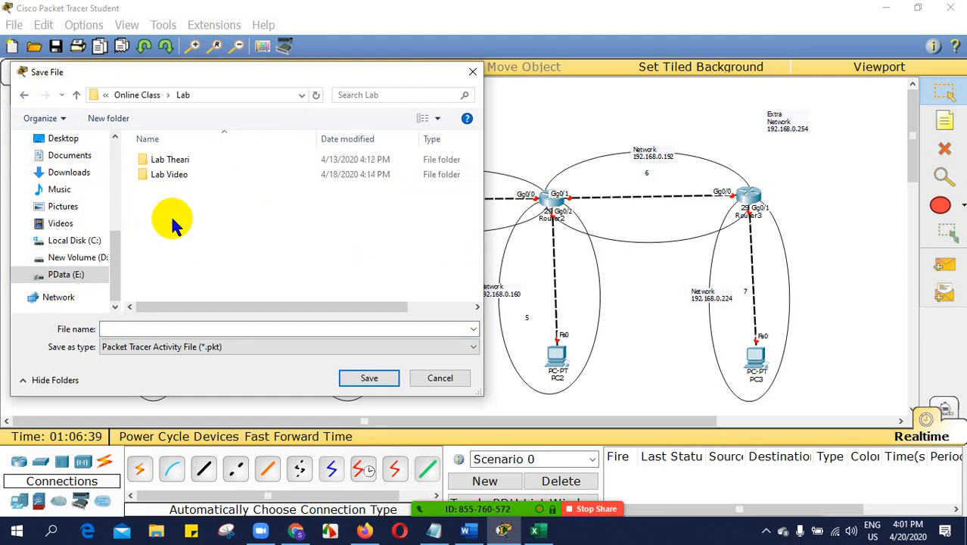
- Save the topology under the file name Subnetting and close Packet Tracer
{"action": "left_click", "coordinate": [193, 328]}
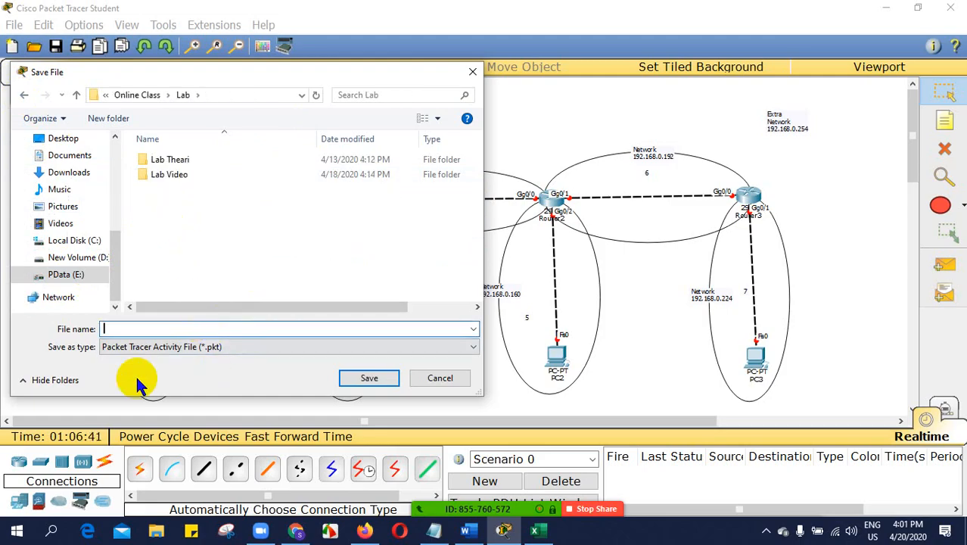
{"action": "type", "text": "Subnetting"}
{"action": "left_click", "coordinate": [359, 380]}
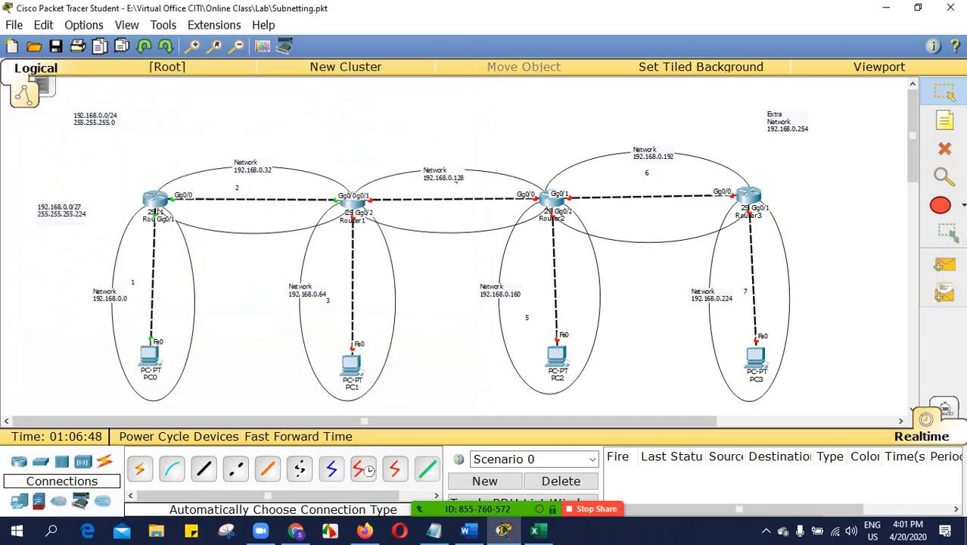
{"action": "left_click", "coordinate": [951, 8]}
{"action": "left_click", "coordinate": [516, 276]}
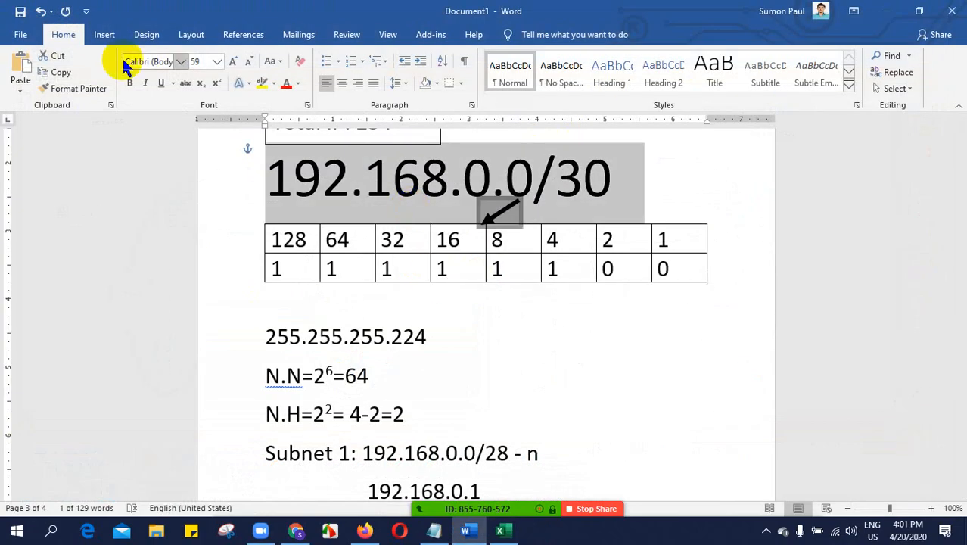
- Start closing the Word document and choose Desktop as its save location
{"action": "left_click", "coordinate": [18, 10]}
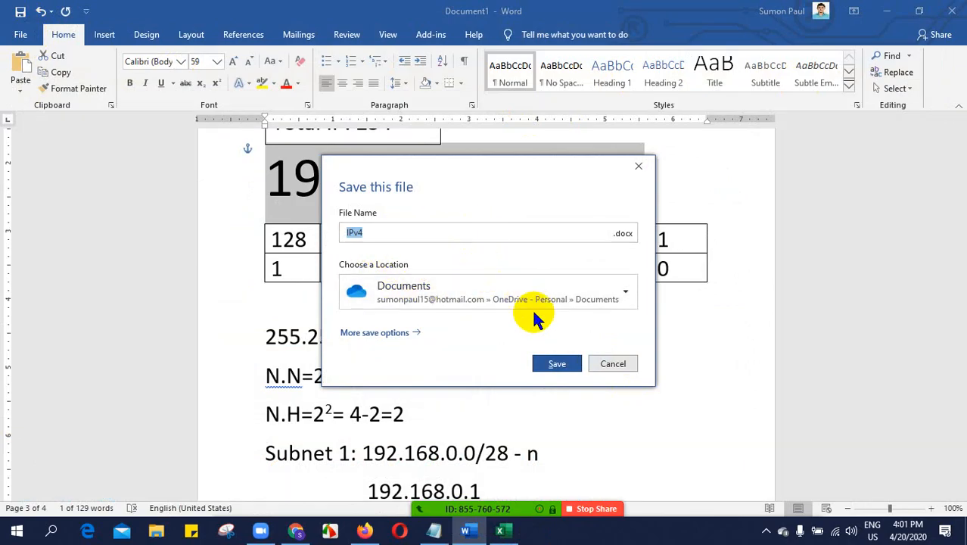
{"action": "left_click", "coordinate": [612, 364]}
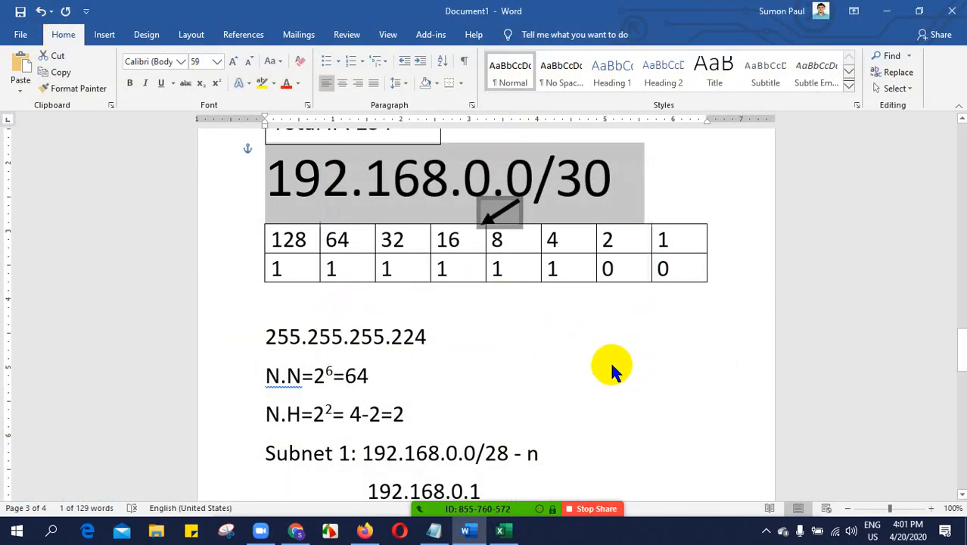
{"action": "left_click", "coordinate": [953, 11]}
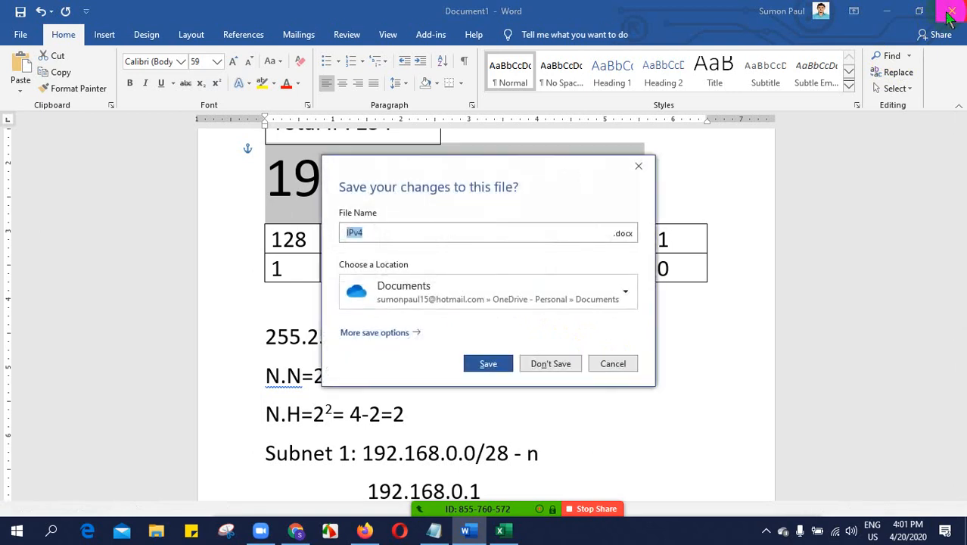
{"action": "left_click", "coordinate": [450, 237]}
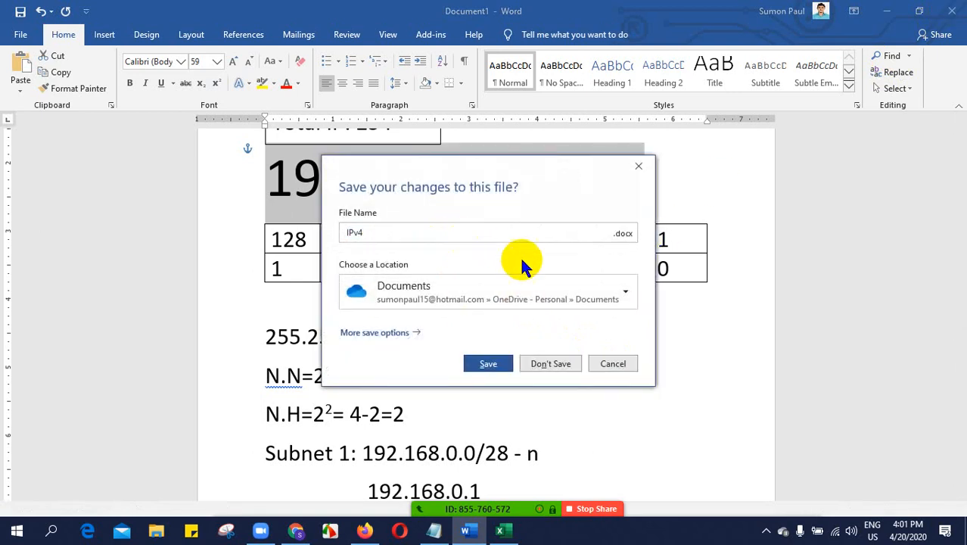
{"action": "left_click", "coordinate": [460, 290]}
{"action": "left_click", "coordinate": [433, 240]}
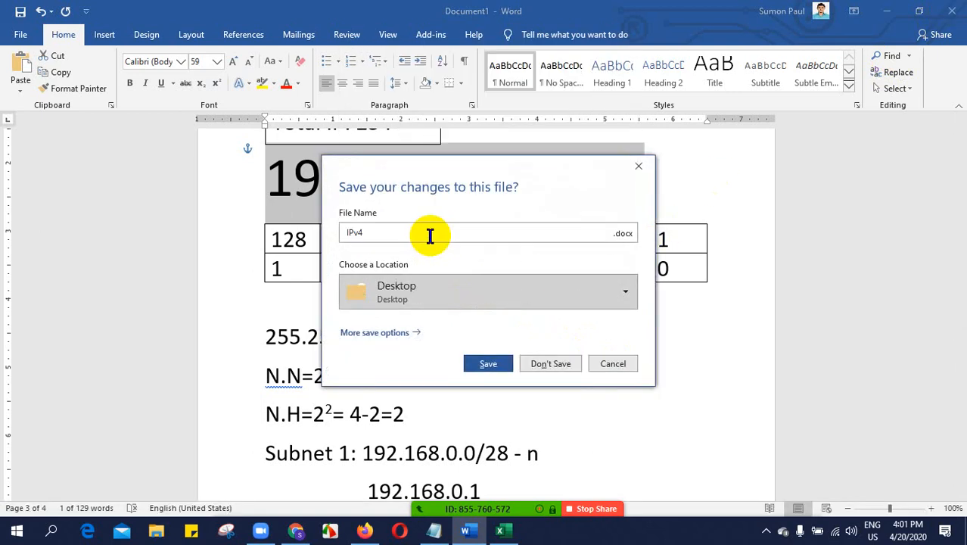
{"action": "double_click", "coordinate": [410, 232]}
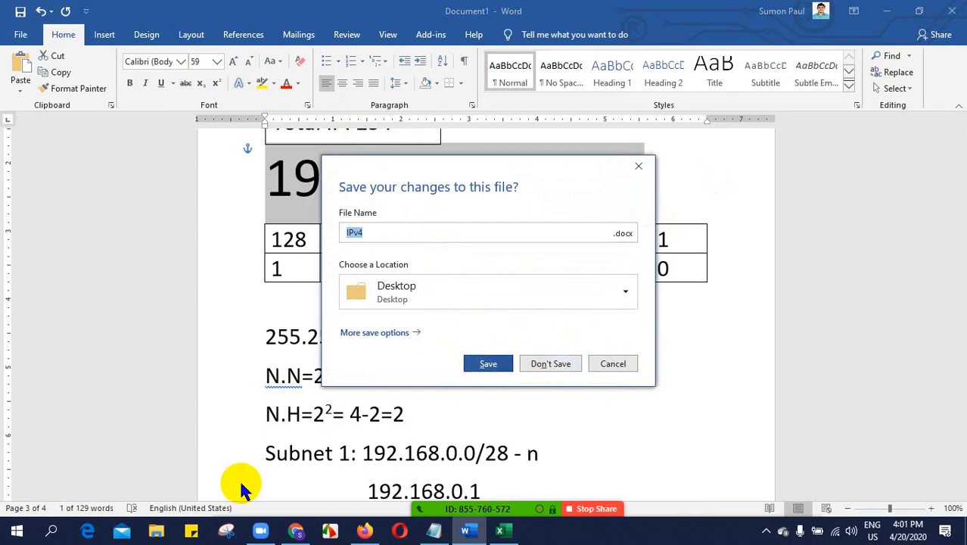
- Move the Subnetting workbook icon on the desktop below Oracle VM VirtualBox and close the workbook in Excel
{"action": "key", "text": "super+d"}
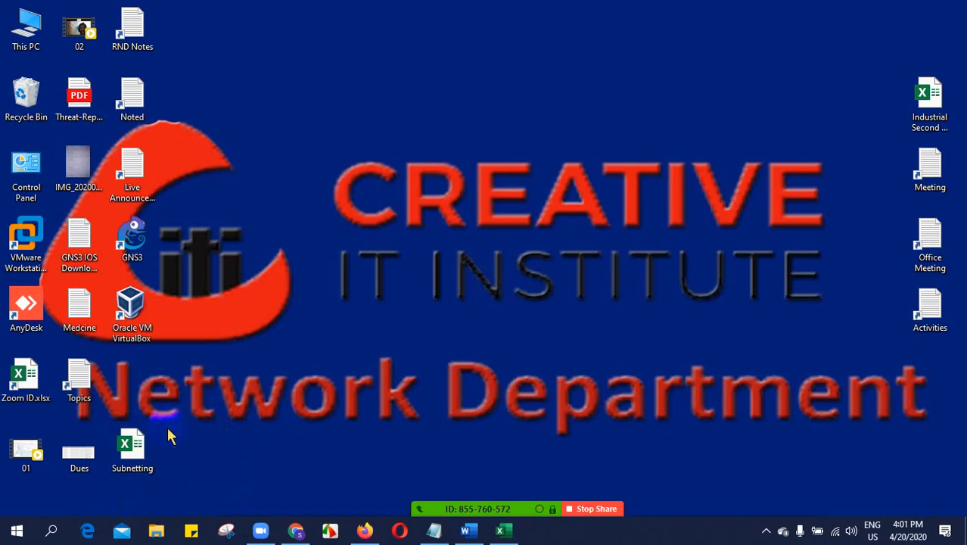
{"action": "left_click_drag", "start_coordinate": [135, 455], "coordinate": [135, 387]}
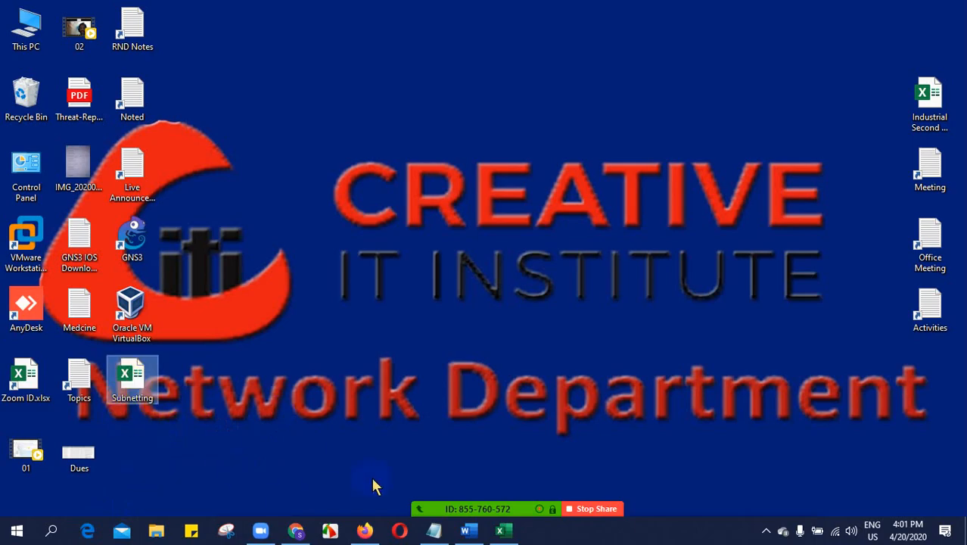
{"action": "left_click", "coordinate": [499, 530]}
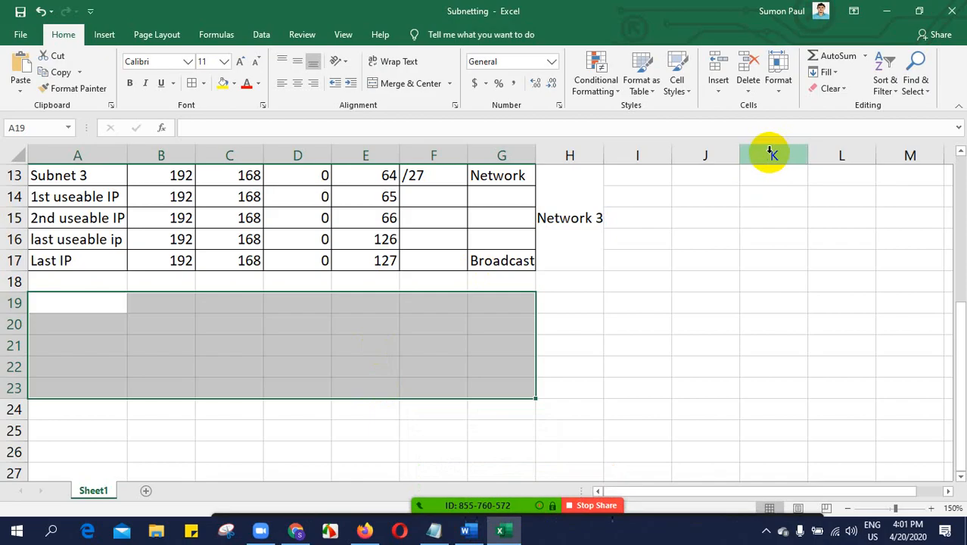
{"action": "left_click", "coordinate": [952, 10]}
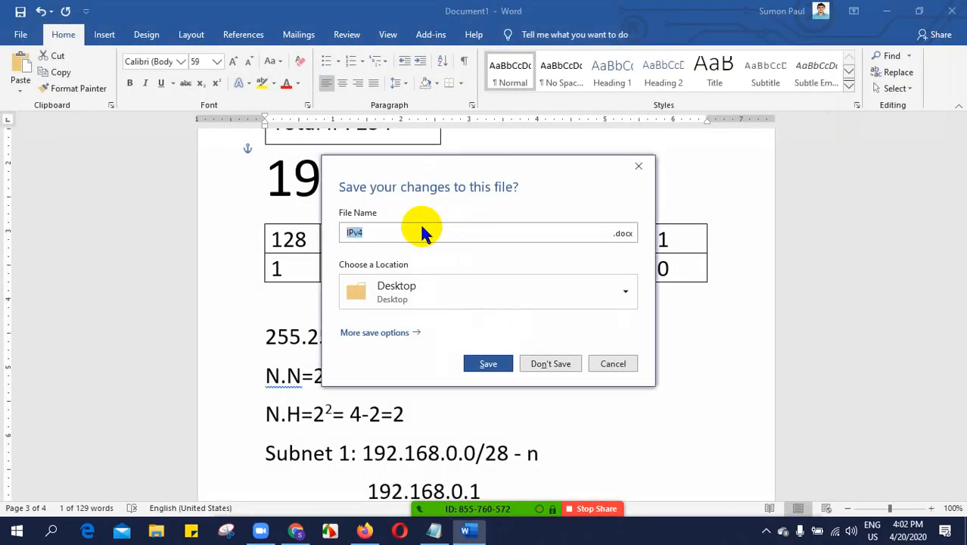
- Save the Word document to the desktop as Subneting and close Word
{"action": "type", "text": "Subneting"}
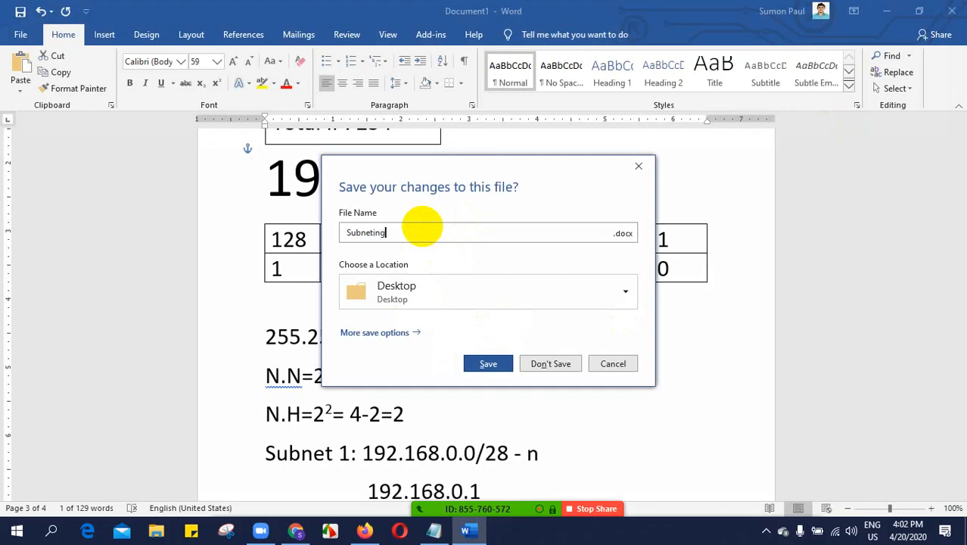
{"action": "left_click", "coordinate": [486, 365]}
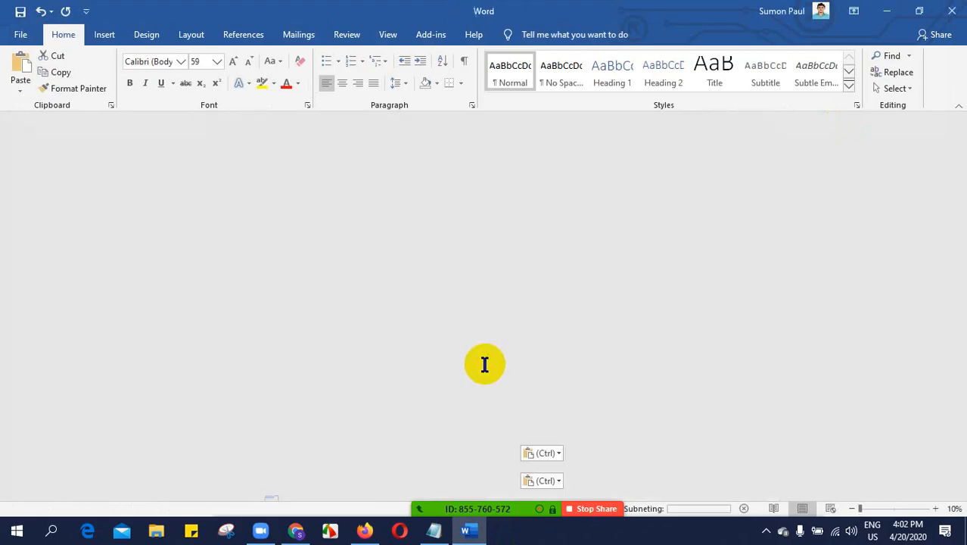
{"action": "left_click", "coordinate": [960, 9]}
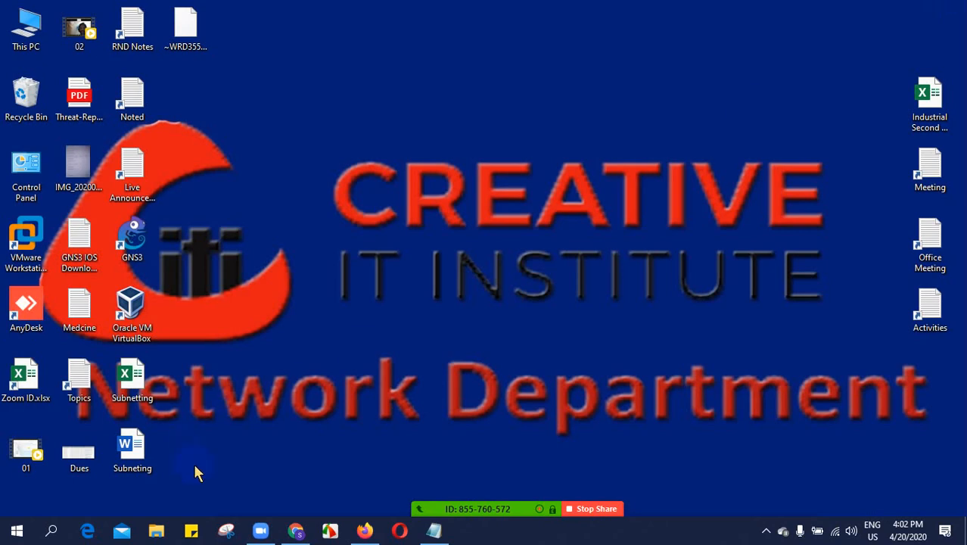
- Move the Subnetting workbook and the Subneting document from the desktop to E:\Virtual Office CITI\Online Class\Lab
{"action": "left_click_drag", "start_coordinate": [195, 474], "coordinate": [28, 39]}
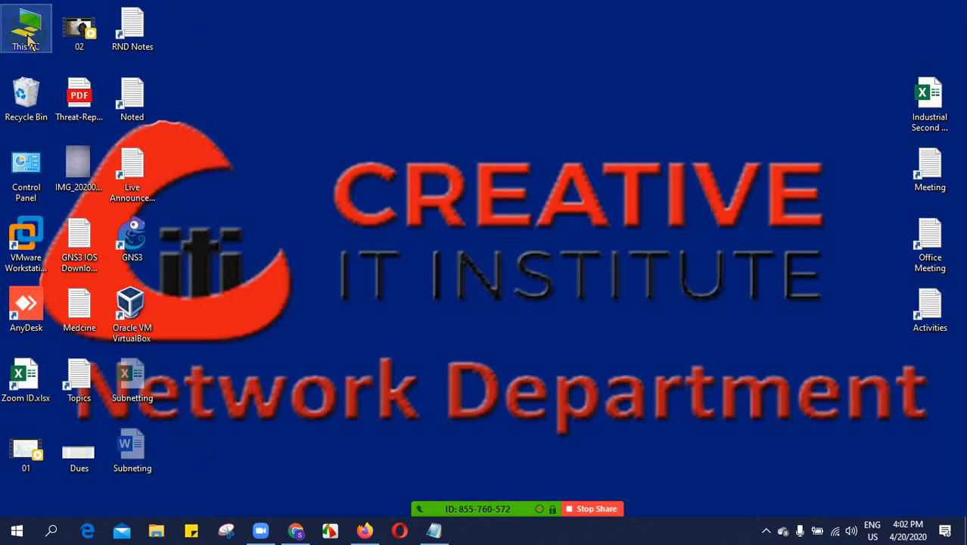
{"action": "double_click", "coordinate": [27, 39]}
{"action": "double_click", "coordinate": [560, 400]}
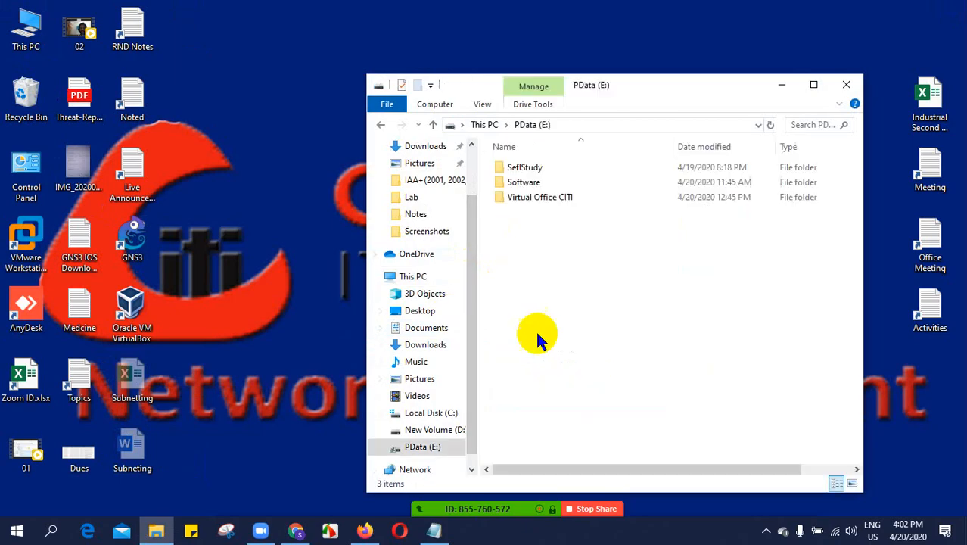
{"action": "double_click", "coordinate": [525, 195]}
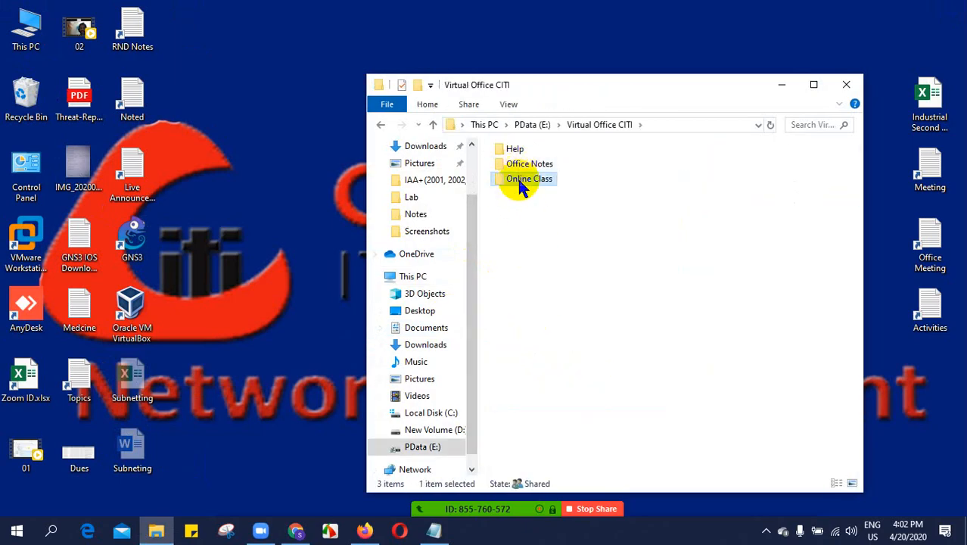
{"action": "double_click", "coordinate": [522, 180]}
{"action": "double_click", "coordinate": [527, 233]}
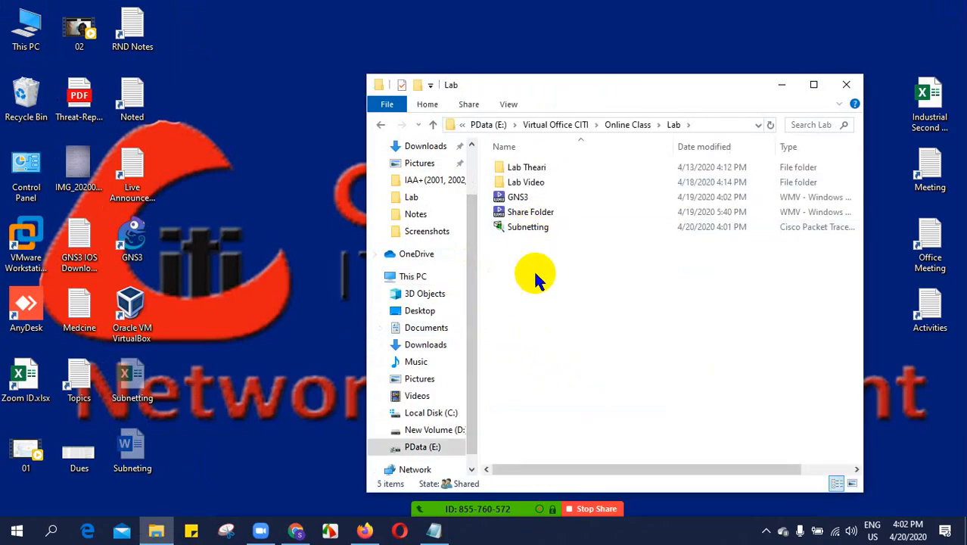
{"action": "right_click", "coordinate": [538, 266]}
{"action": "left_click", "coordinate": [573, 365]}
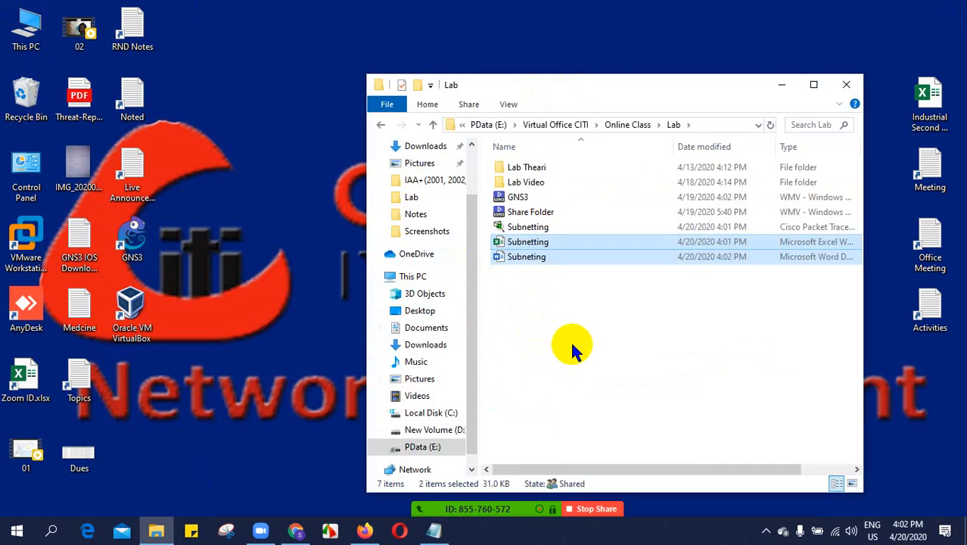
- Create a folder named Subnetting in Lab and move the Packet Tracer, Excel and Word subnetting files into it
{"action": "left_click", "coordinate": [536, 339]}
{"action": "right_click", "coordinate": [537, 327]}
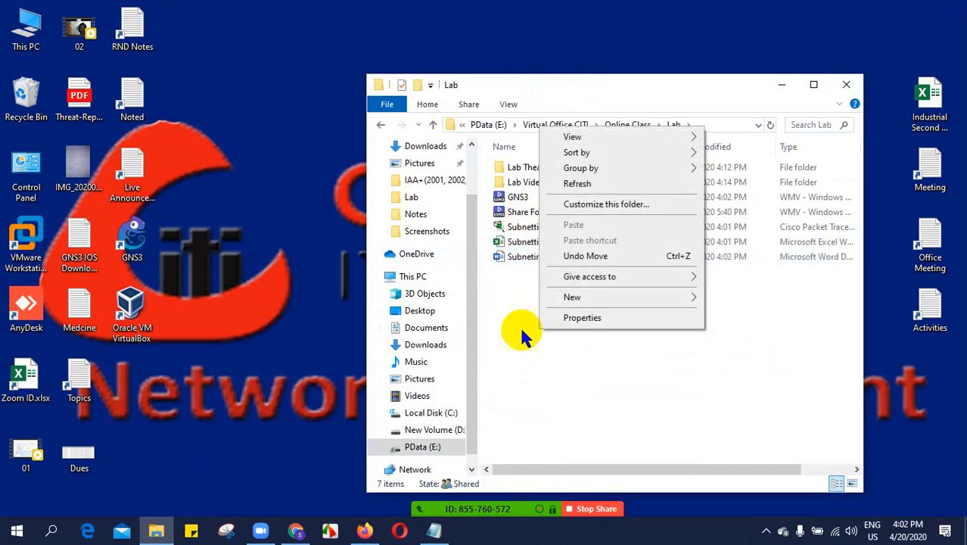
{"action": "mouse_move", "coordinate": [583, 305]}
{"action": "left_click", "coordinate": [734, 300]}
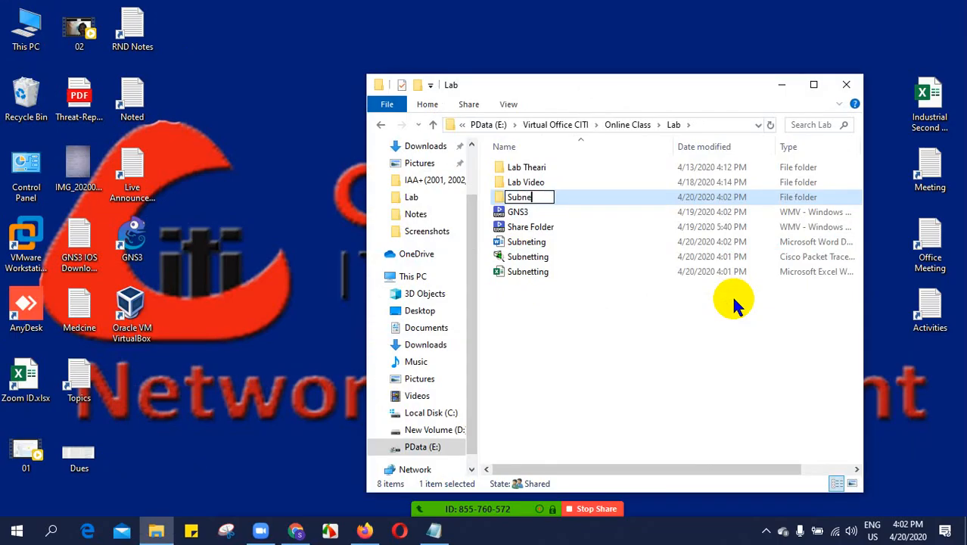
{"action": "left_click", "coordinate": [590, 341]}
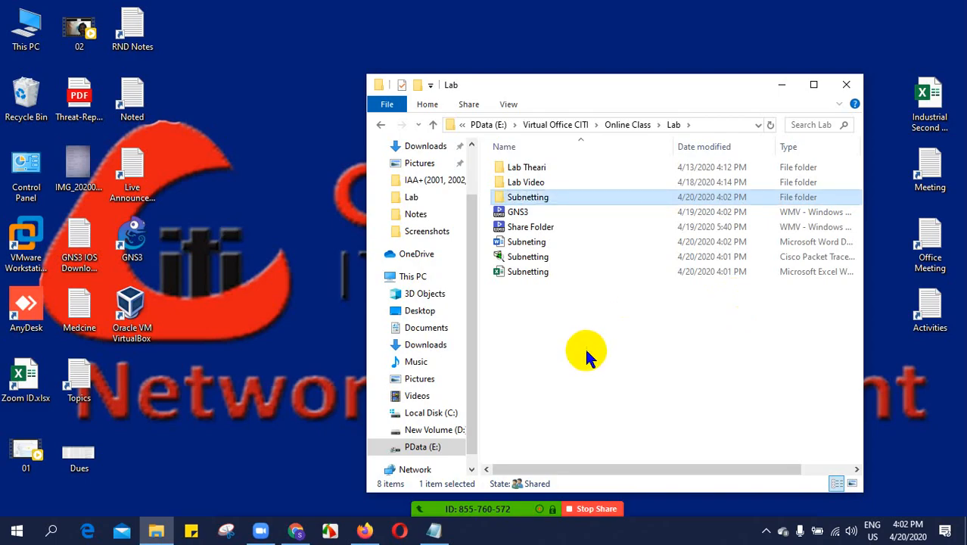
{"action": "left_click_drag", "start_coordinate": [557, 298], "coordinate": [541, 201]}
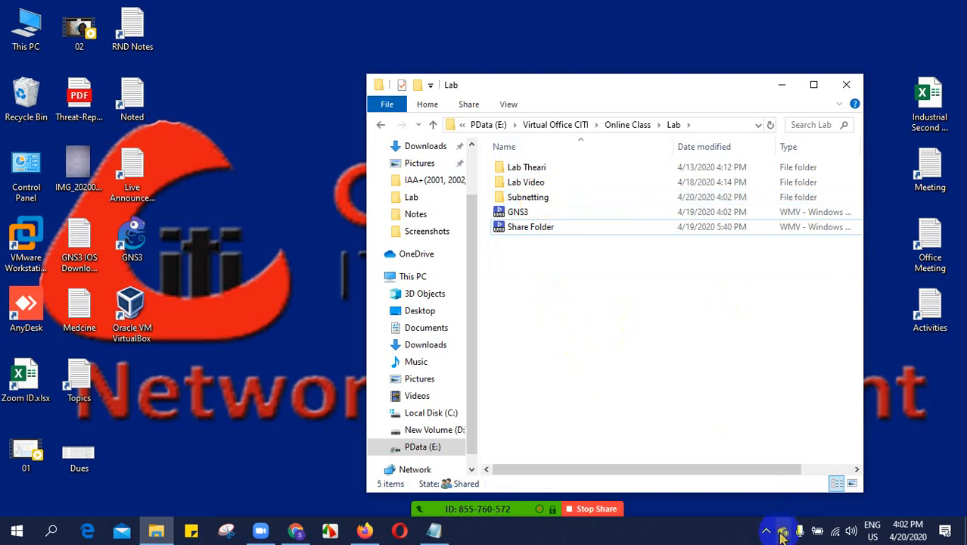